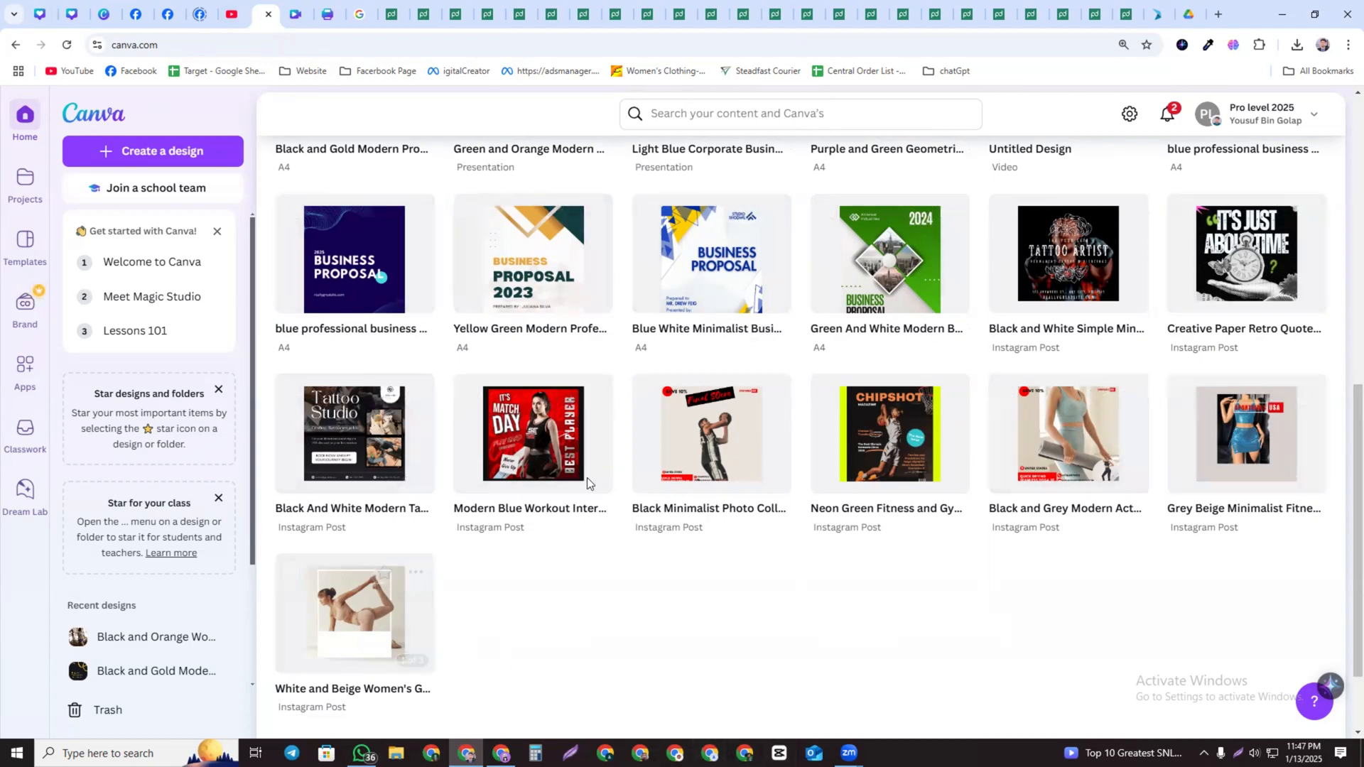
Open the Create a design dialog and browse the suggested design types
{"action": "left_click", "coordinate": [716, 113]}
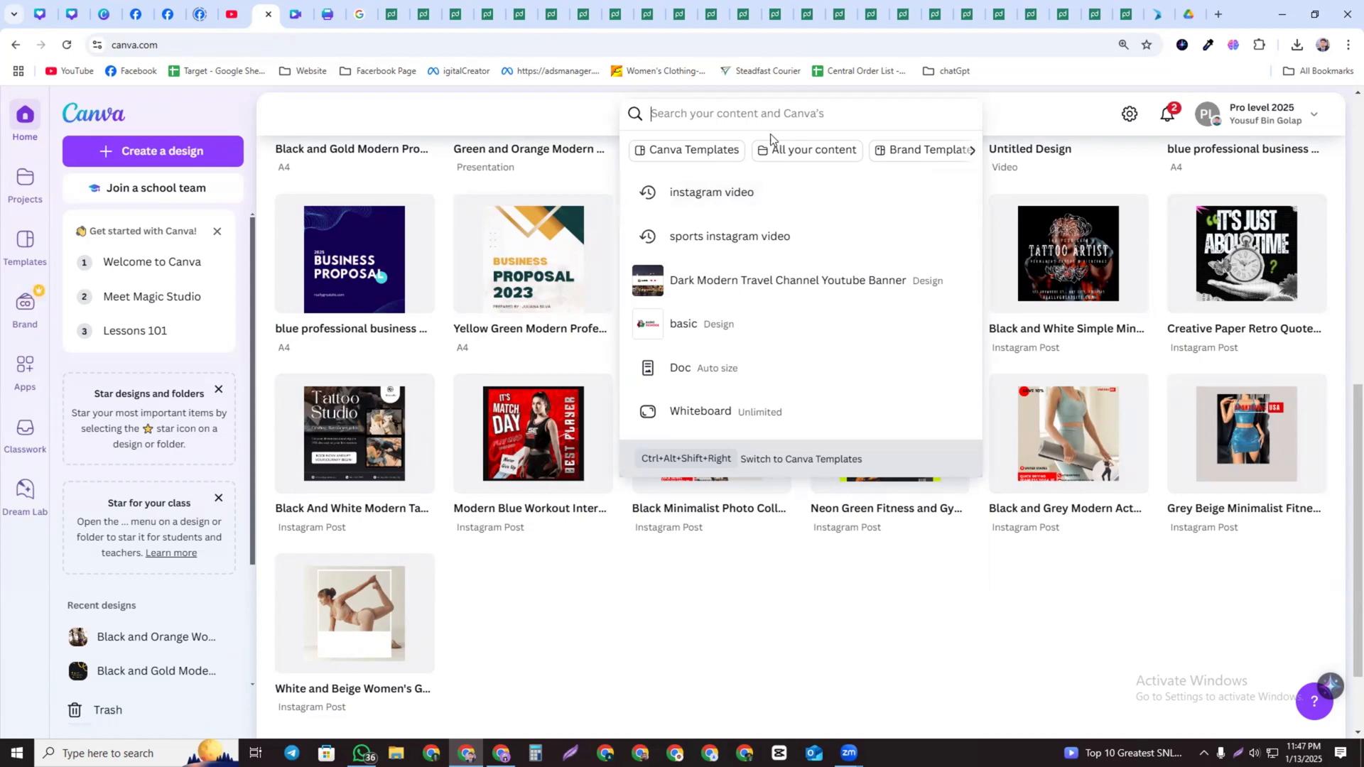
{"action": "left_click", "coordinate": [151, 151]}
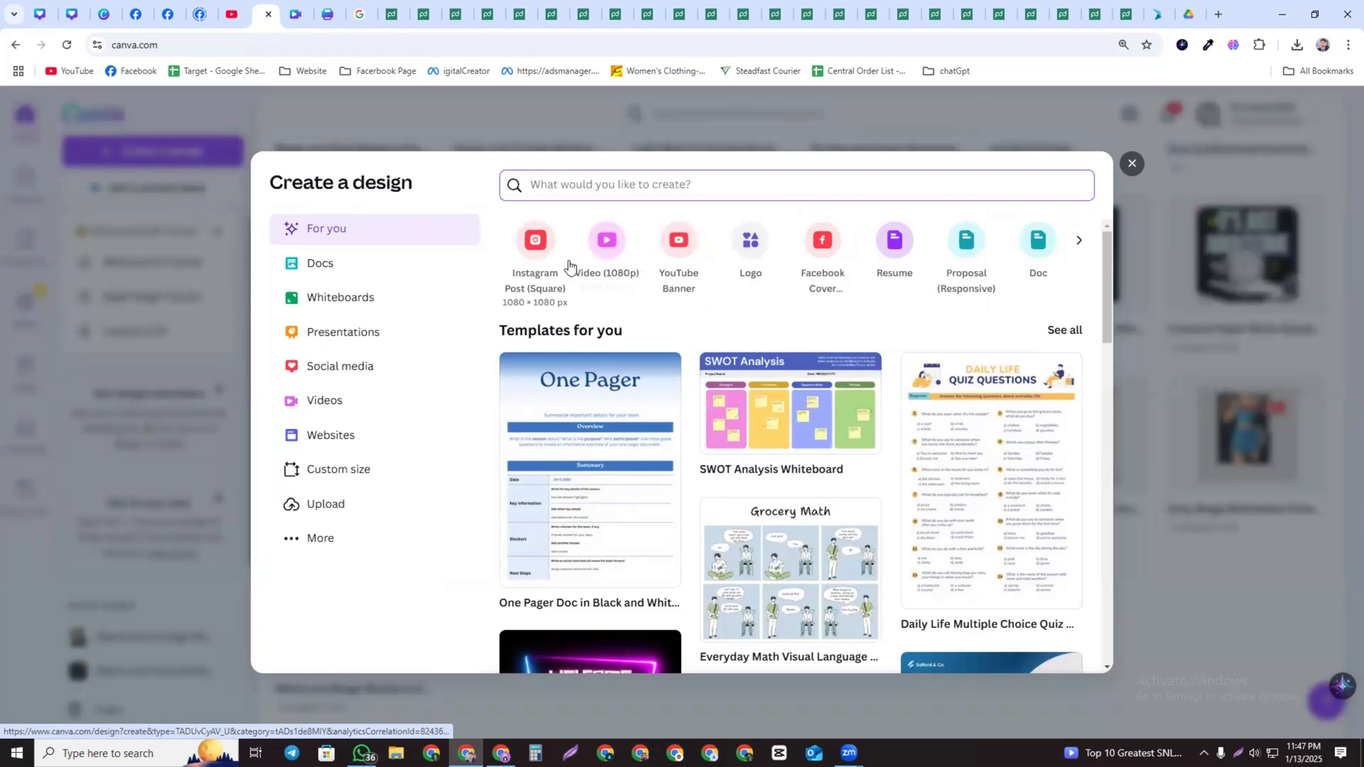
{"action": "left_click", "coordinate": [1079, 241]}
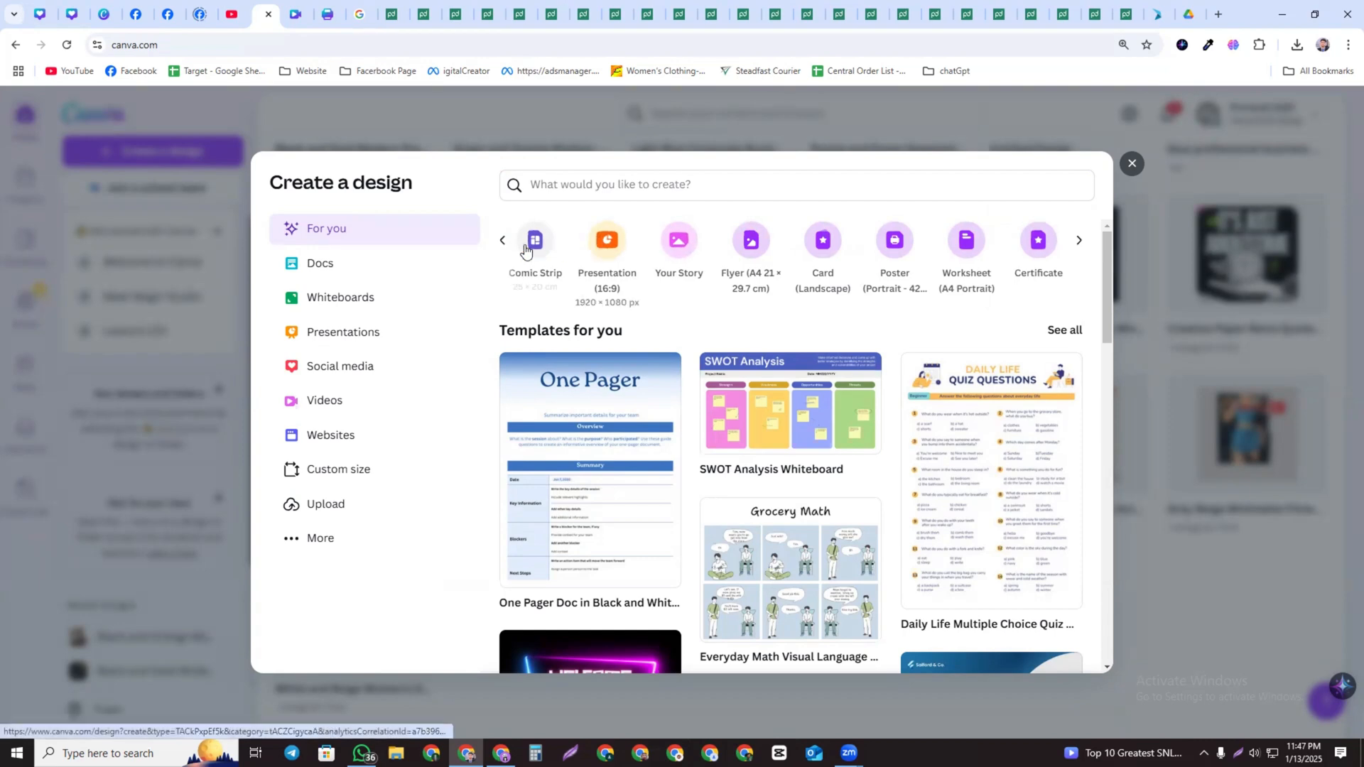
{"action": "left_click", "coordinate": [503, 241]}
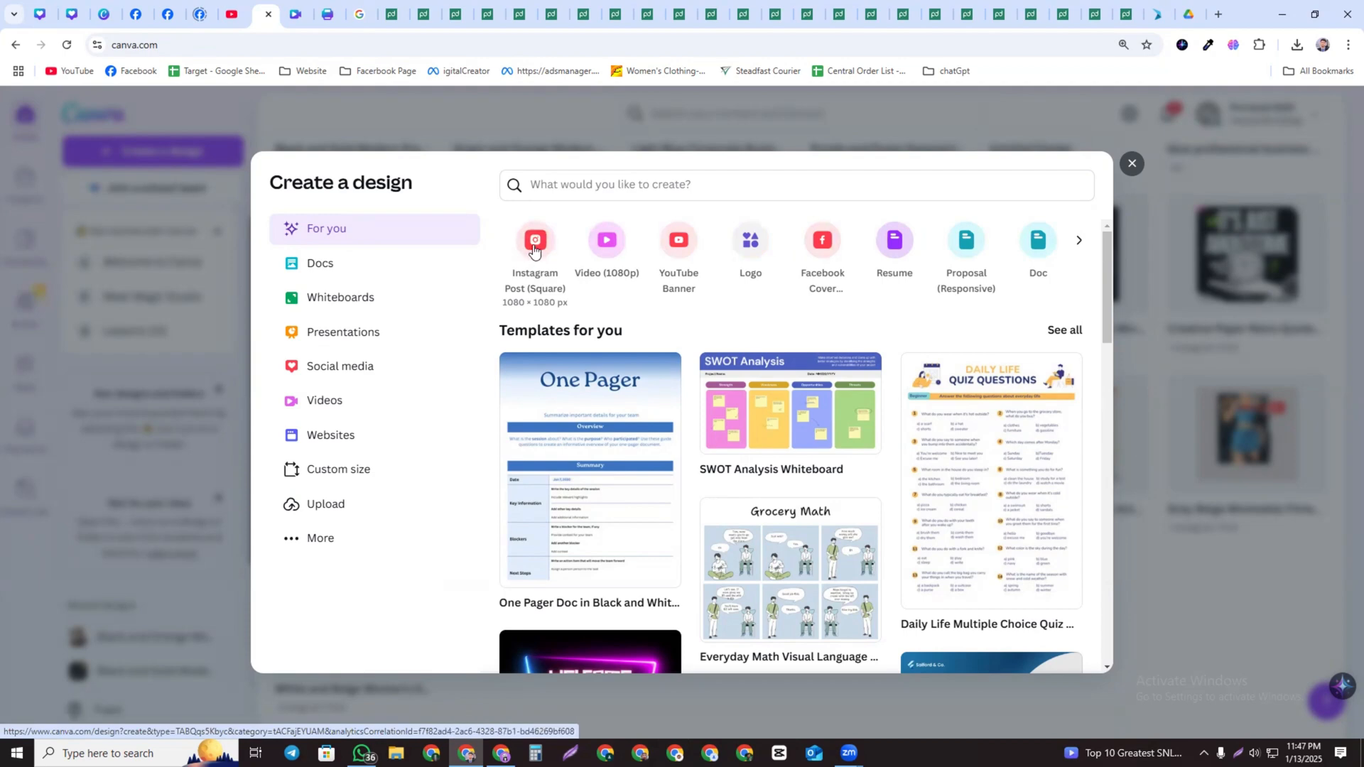
Search design types for "ins" and create an Instagram Reel design, continuing in the browser
{"action": "left_click", "coordinate": [560, 186]}
{"action": "type", "text": "ins"}
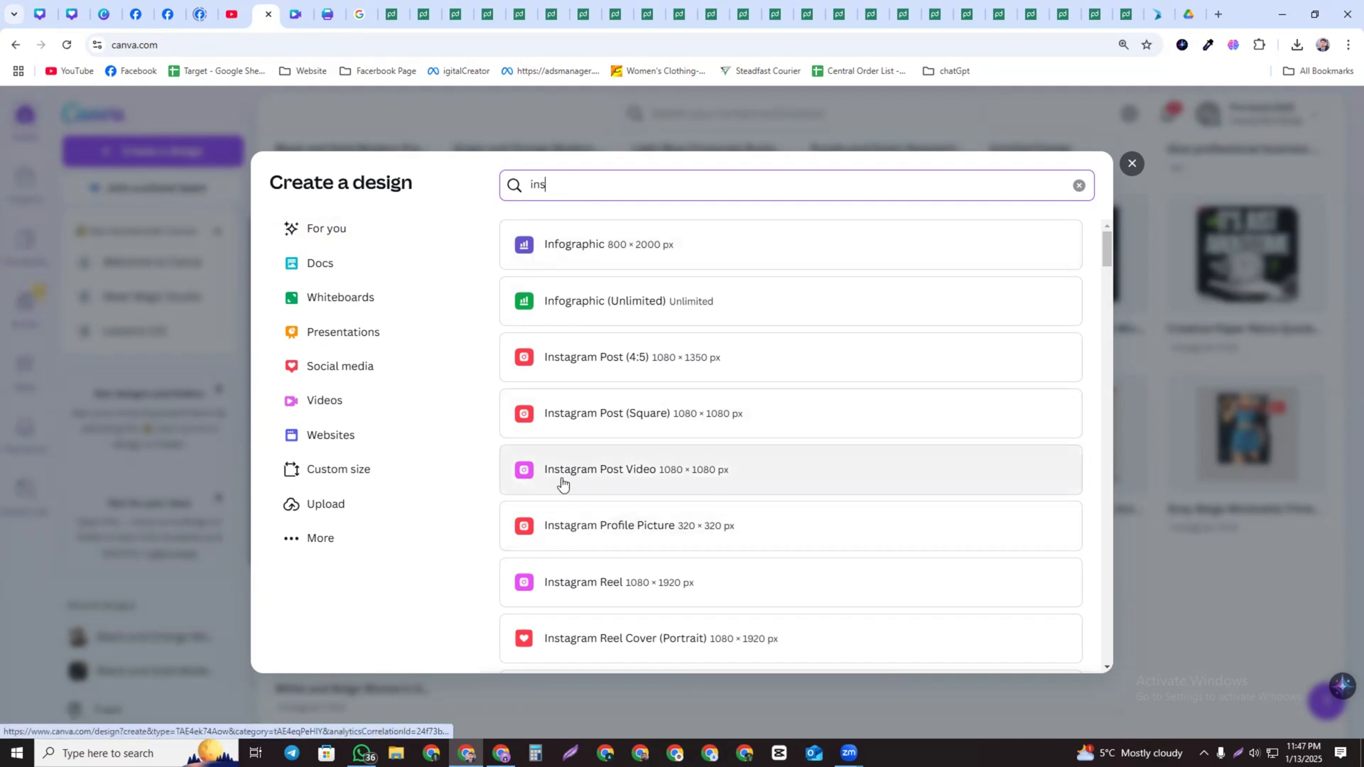
{"action": "left_click", "coordinate": [630, 476]}
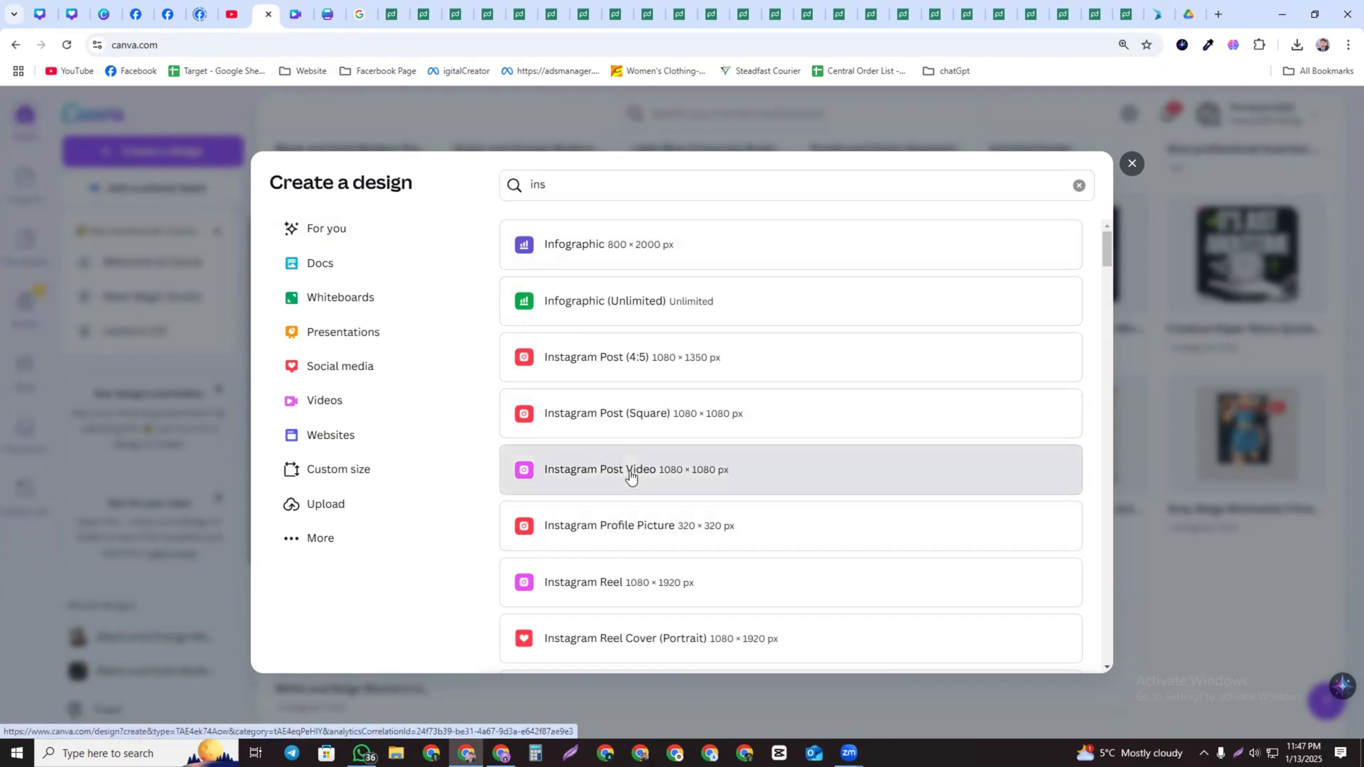
{"action": "left_click_drag", "start_coordinate": [630, 476], "coordinate": [603, 605]}
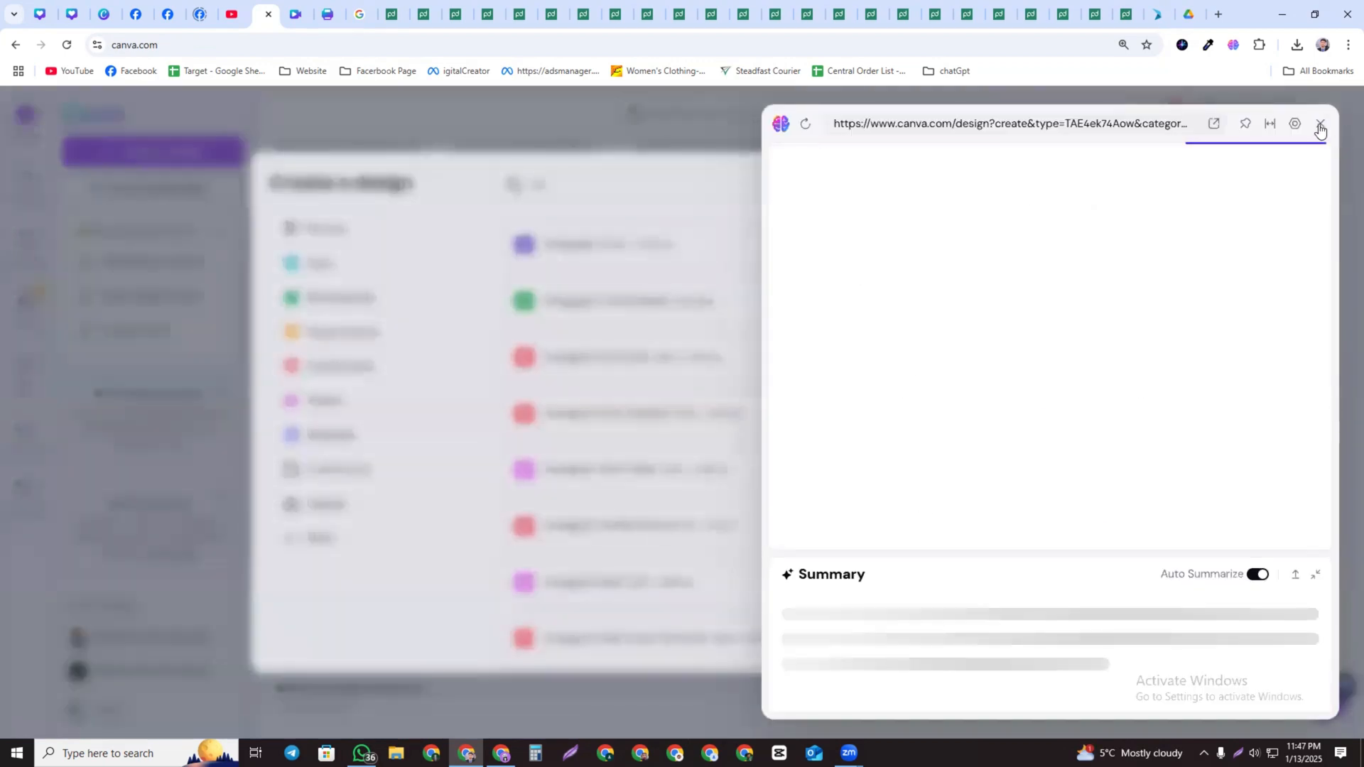
{"action": "left_click", "coordinate": [1320, 123]}
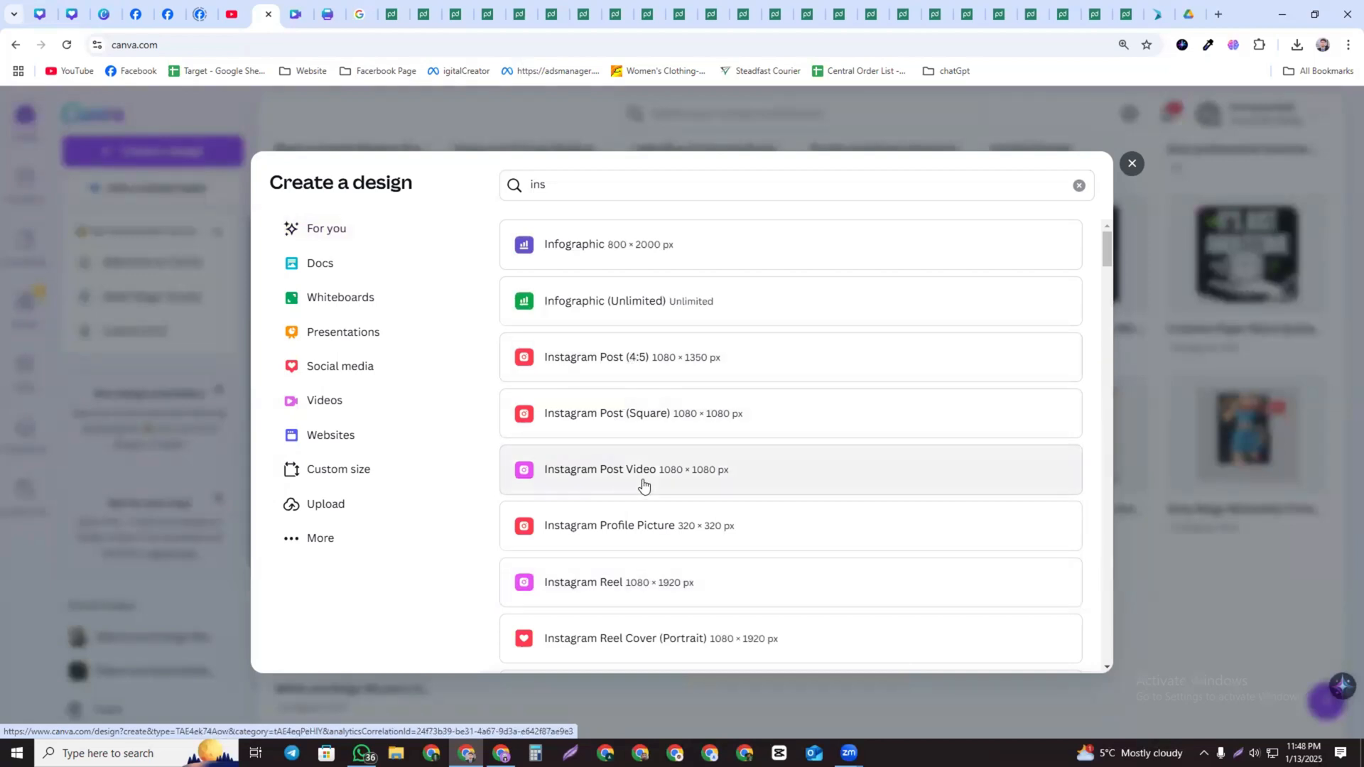
{"action": "left_click", "coordinate": [635, 584]}
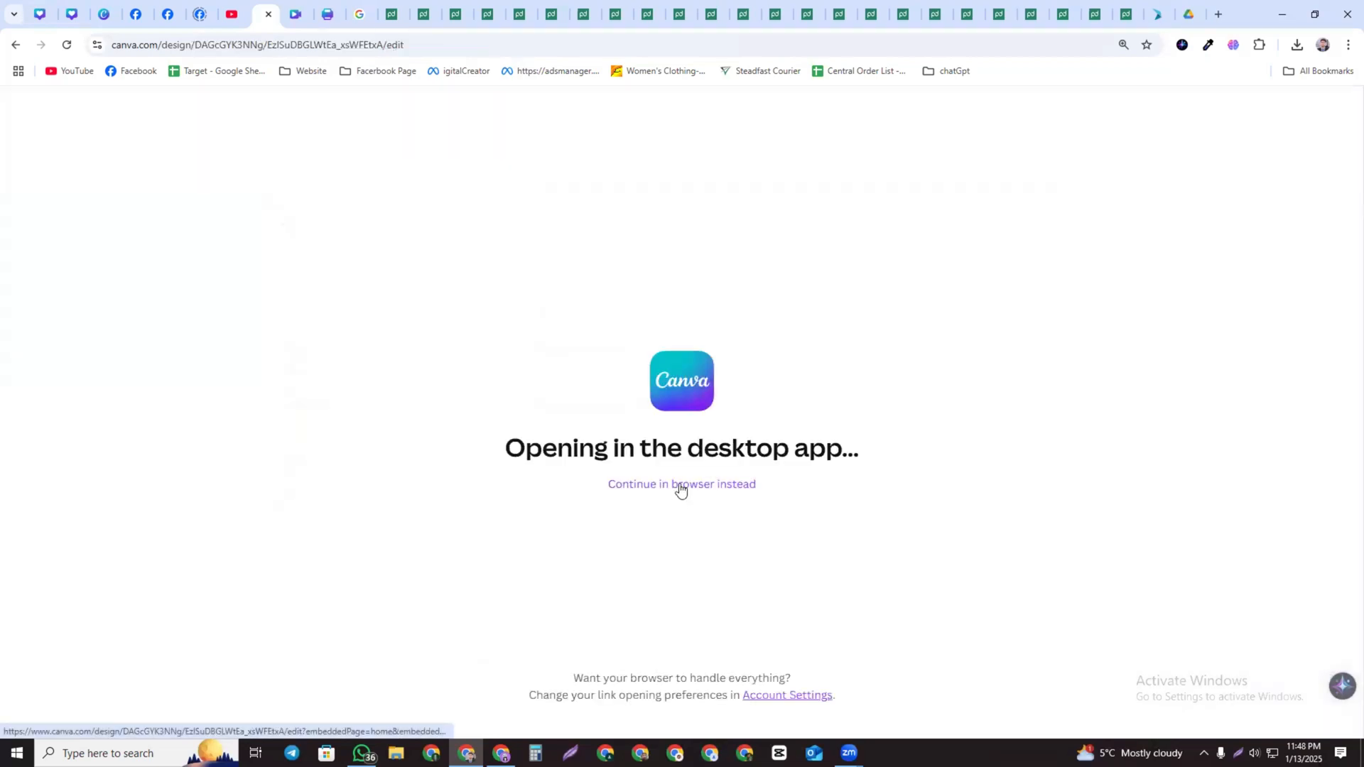
{"action": "left_click", "coordinate": [678, 485]}
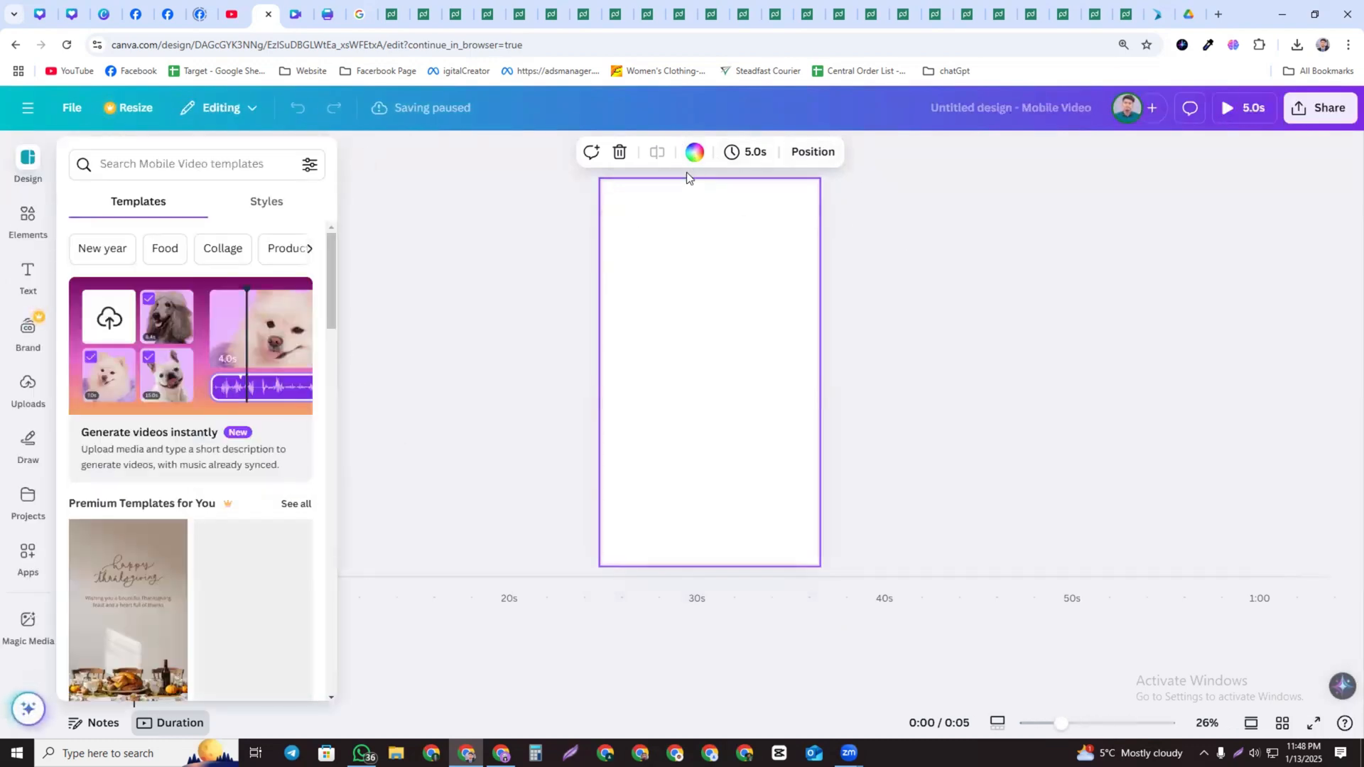
Open the Sider ChatGPT sidebar next to the blank design
{"action": "left_click", "coordinate": [694, 152]}
{"action": "left_click", "coordinate": [673, 290]}
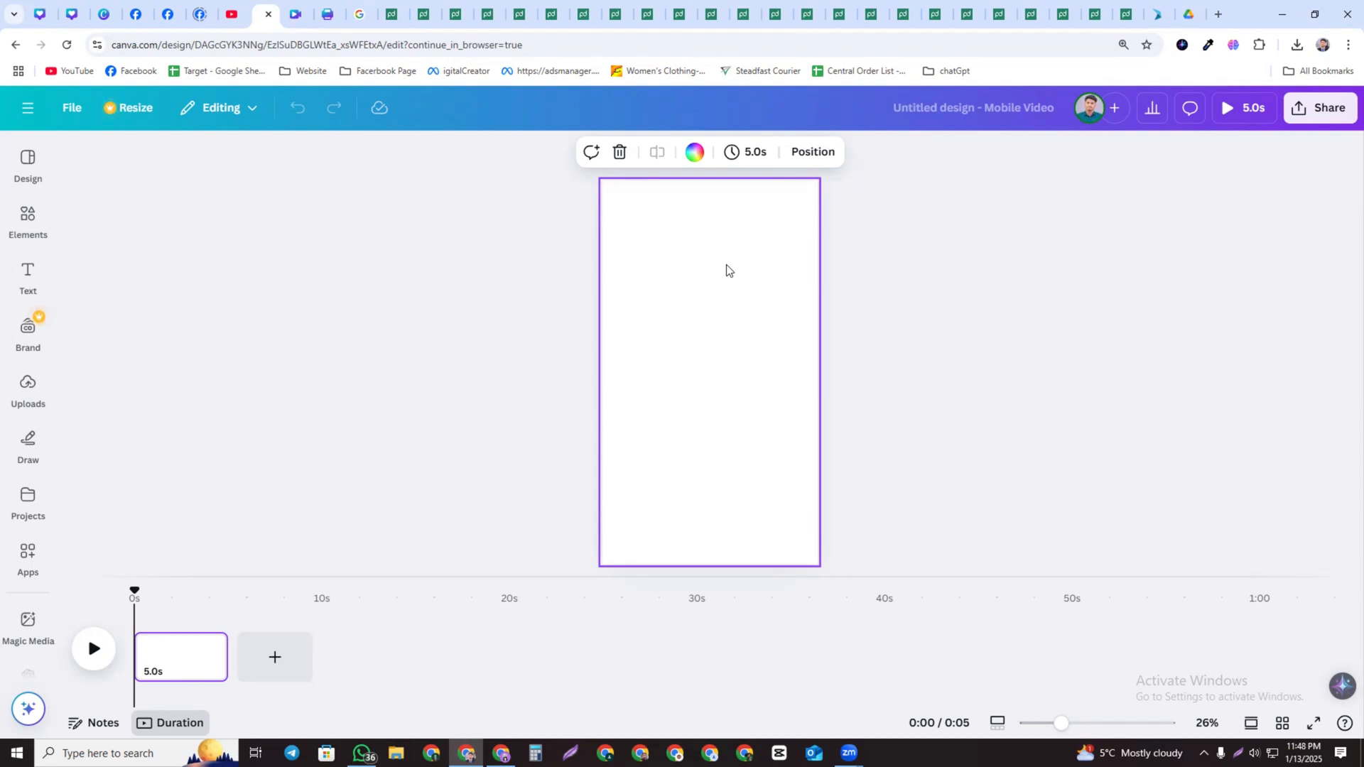
{"action": "left_click", "coordinate": [1234, 46]}
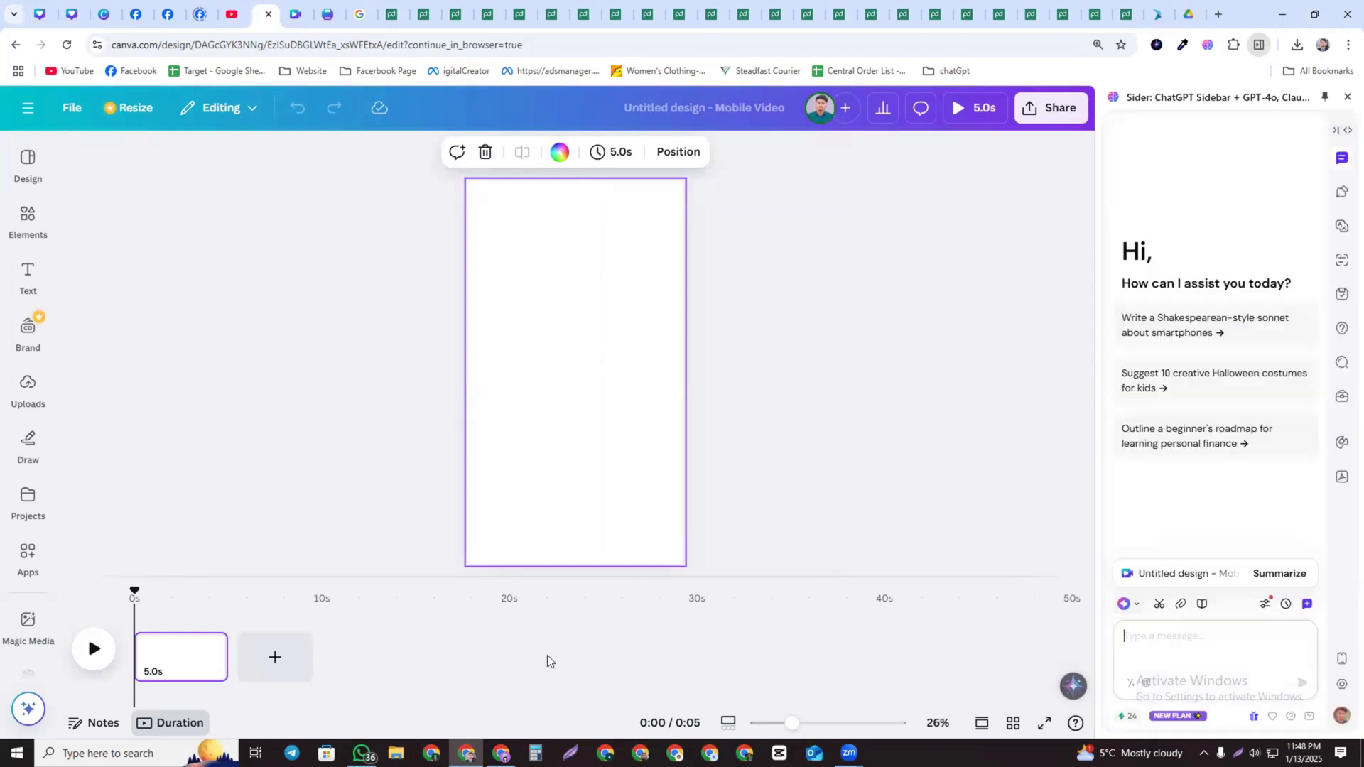
Ask the sidebar chat: "give me a scprit for ig reels video topic Home cleaing"
{"action": "left_click", "coordinate": [1134, 640]}
{"action": "type", "text": "a"}
{"action": "type", "text": "ive me a"}
{"action": "type", "text": " scr"}
{"action": "type", "text": "it fo"}
{"action": "type", "text": "r ig re"}
{"action": "type", "text": "els video"}
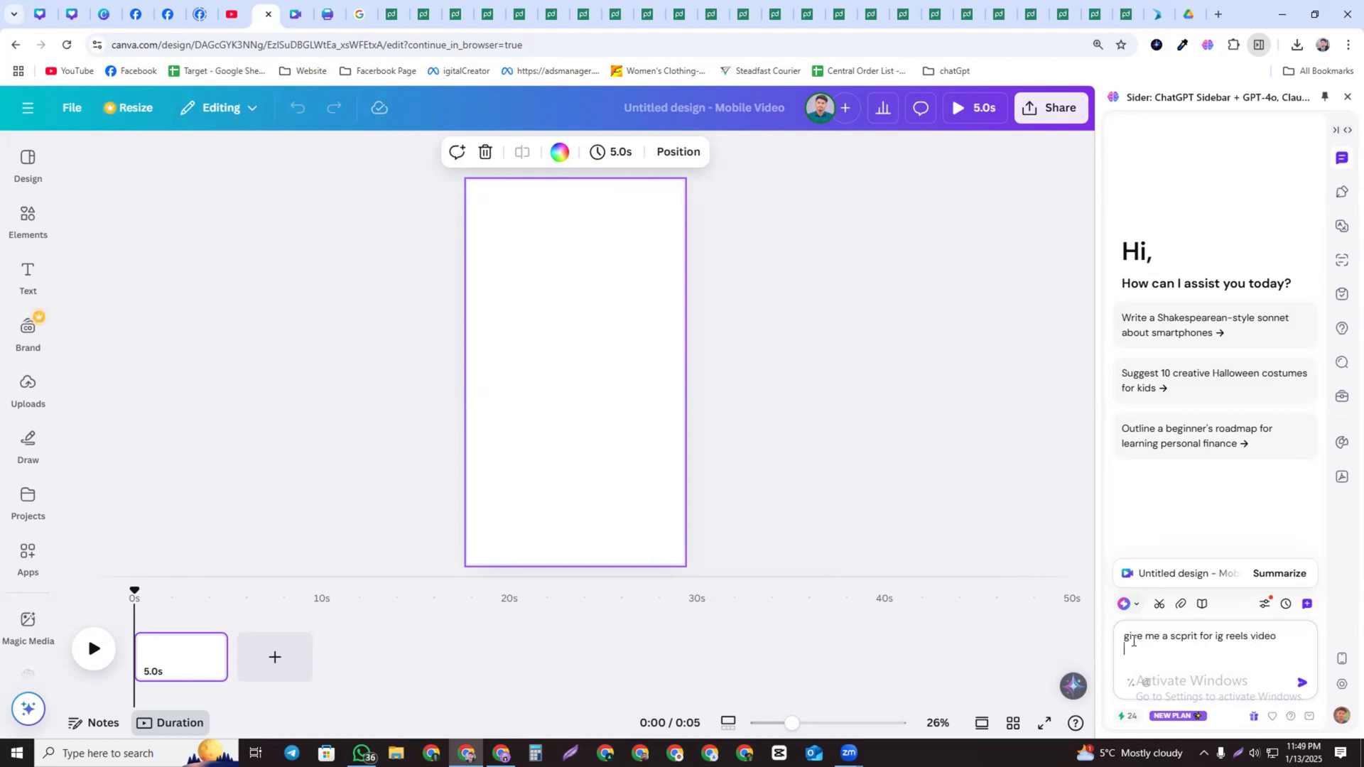
{"action": "type", "text": " topic"}
{"action": "type", "text": "Hom"}
{"action": "type", "text": "e cle"}
{"action": "type", "text": "aing"}
{"action": "key", "text": "Return"}
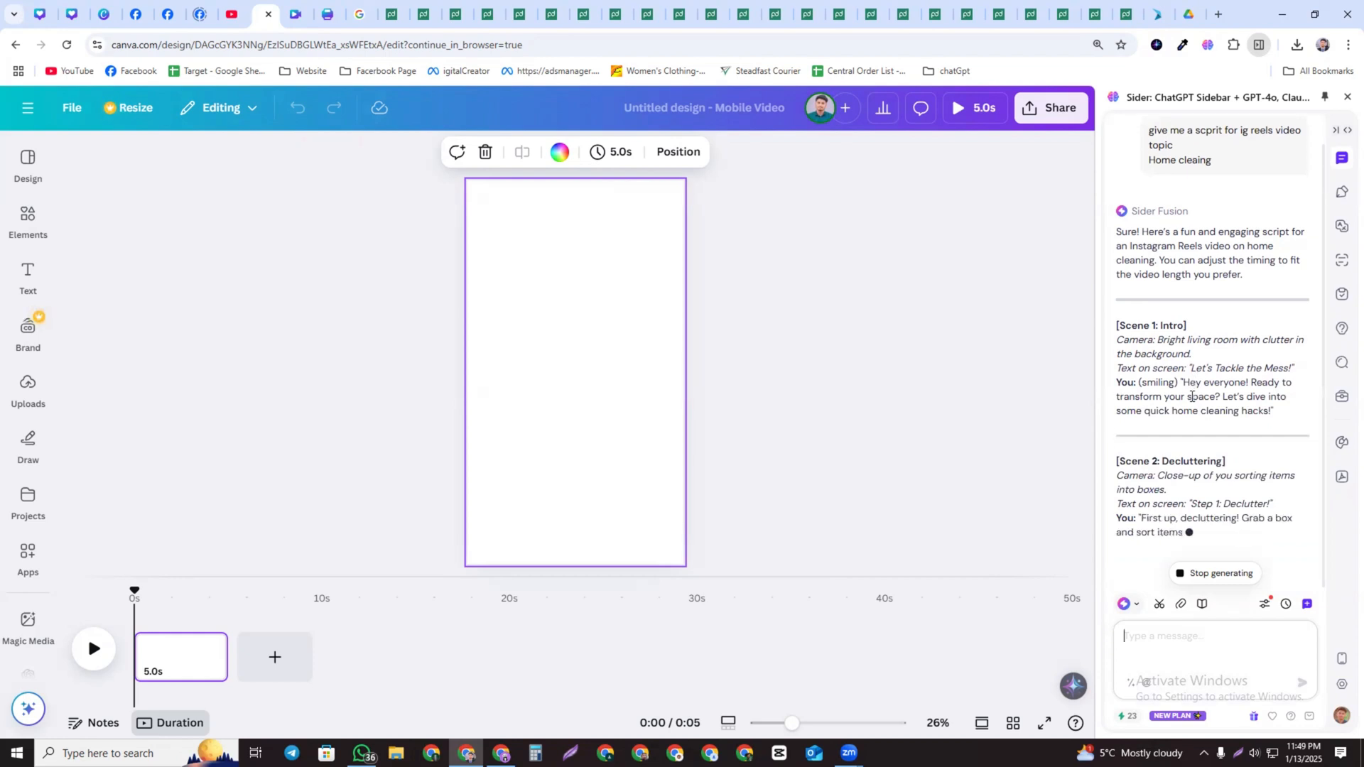
Read through the generated script and copy the Scene 1 camera description
{"action": "scroll", "coordinate": [1165, 373], "scroll_direction": "up", "scroll_amount": 2}
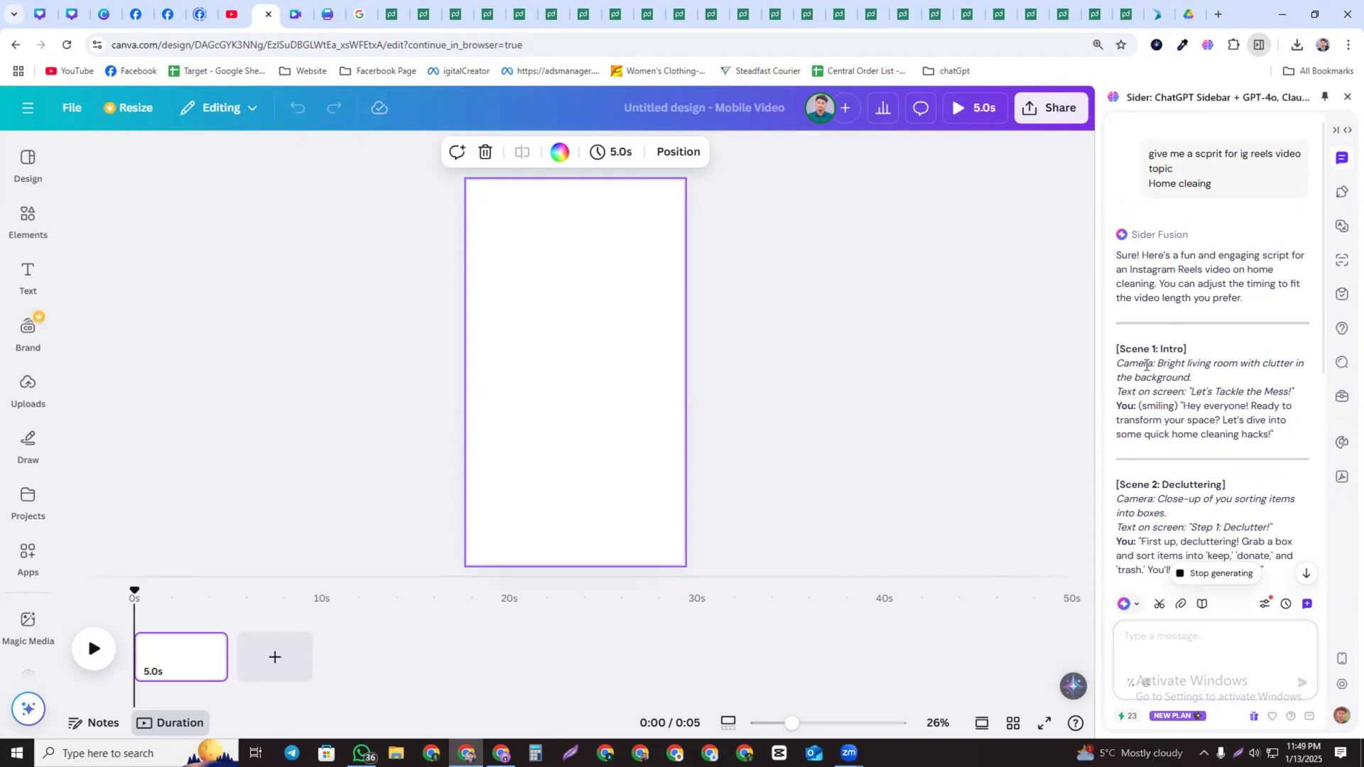
{"action": "scroll", "coordinate": [1146, 365], "scroll_direction": "down", "scroll_amount": 1}
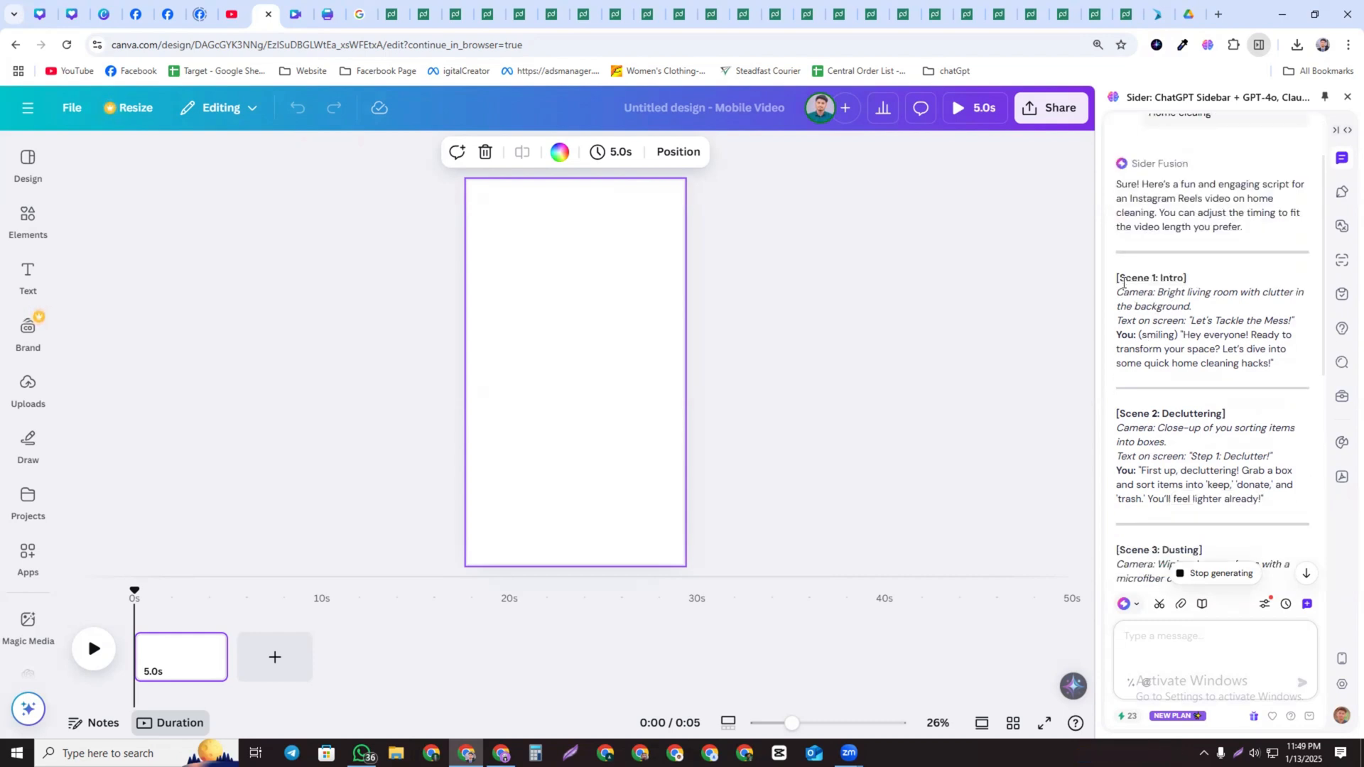
{"action": "left_click_drag", "start_coordinate": [1117, 297], "coordinate": [1256, 349]}
{"action": "left_click", "coordinate": [1211, 350]}
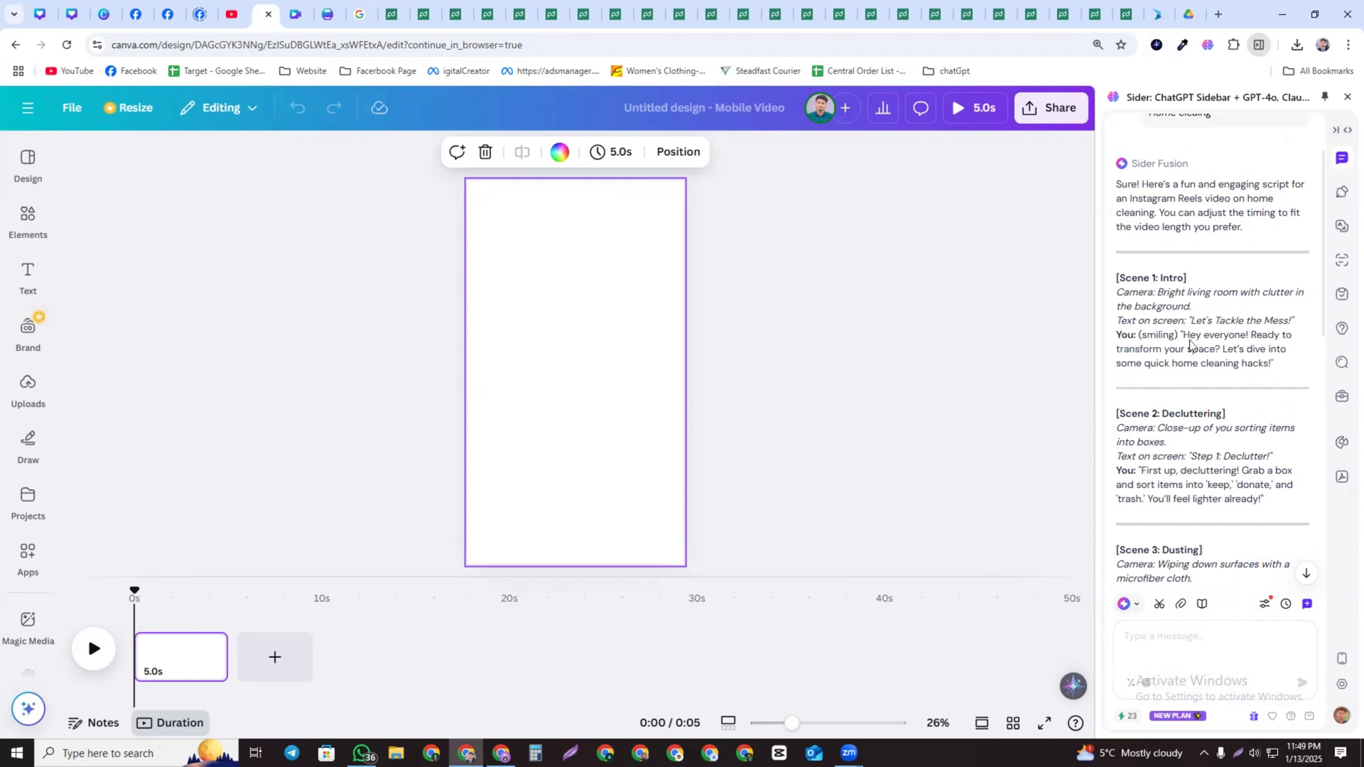
{"action": "left_click_drag", "start_coordinate": [1116, 335], "coordinate": [1280, 377]}
{"action": "scroll", "coordinate": [1186, 384], "scroll_direction": "down", "scroll_amount": 2}
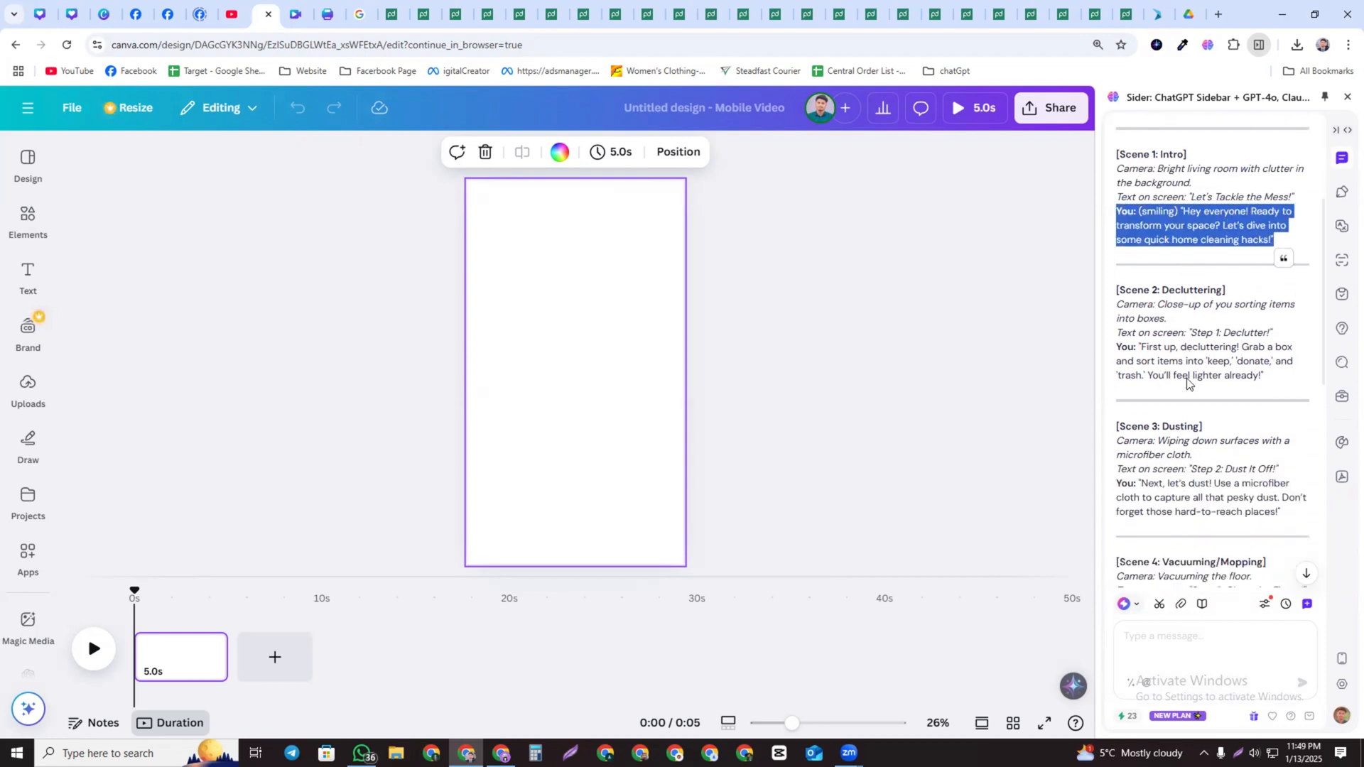
{"action": "left_click_drag", "start_coordinate": [1116, 329], "coordinate": [1264, 358]}
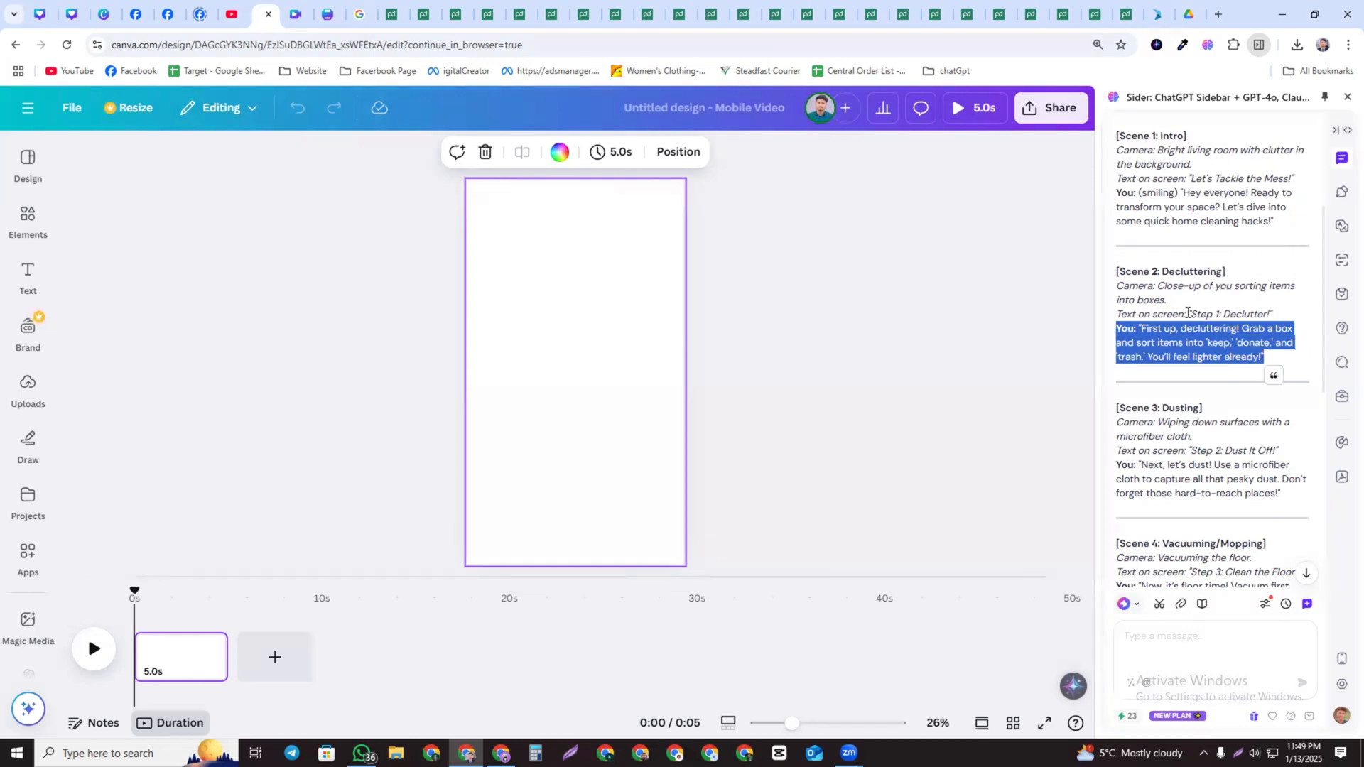
{"action": "left_click_drag", "start_coordinate": [1117, 287], "coordinate": [1215, 314]}
{"action": "scroll", "coordinate": [1206, 331], "scroll_direction": "down", "scroll_amount": 7}
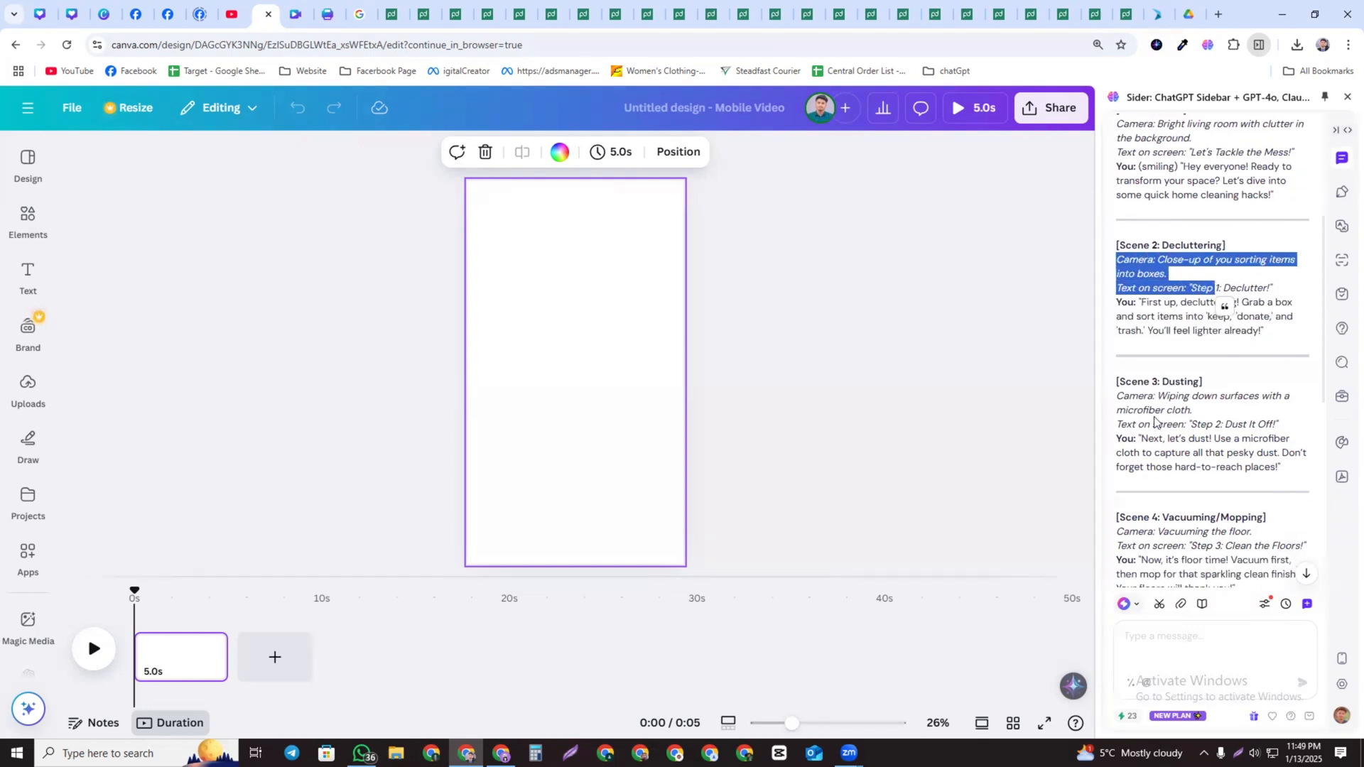
{"action": "scroll", "coordinate": [1173, 426], "scroll_direction": "up", "scroll_amount": 8}
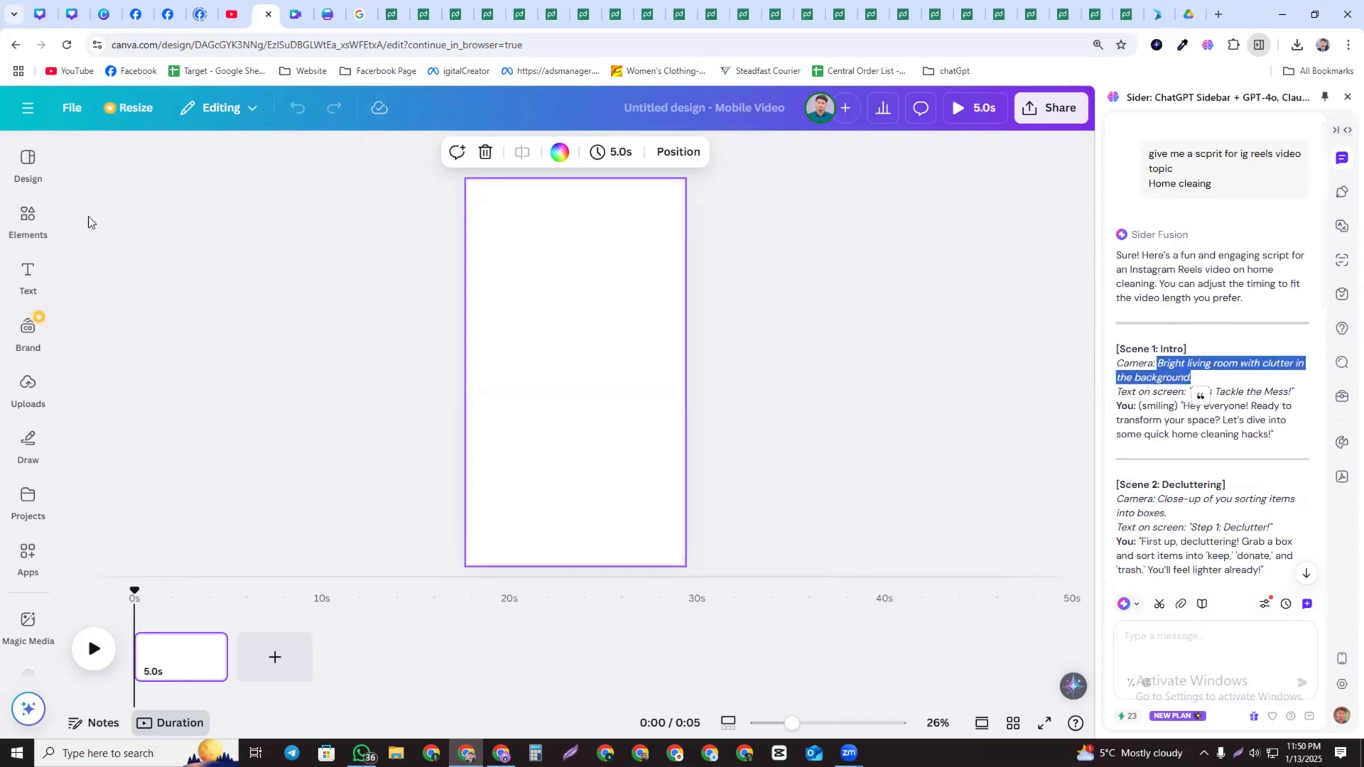
Search Elements for "Bright living room with clutter in the background." and add the first video to the page
{"action": "left_click", "coordinate": [28, 221]}
{"action": "type", "text": "Bright living room with clutter in the background."}
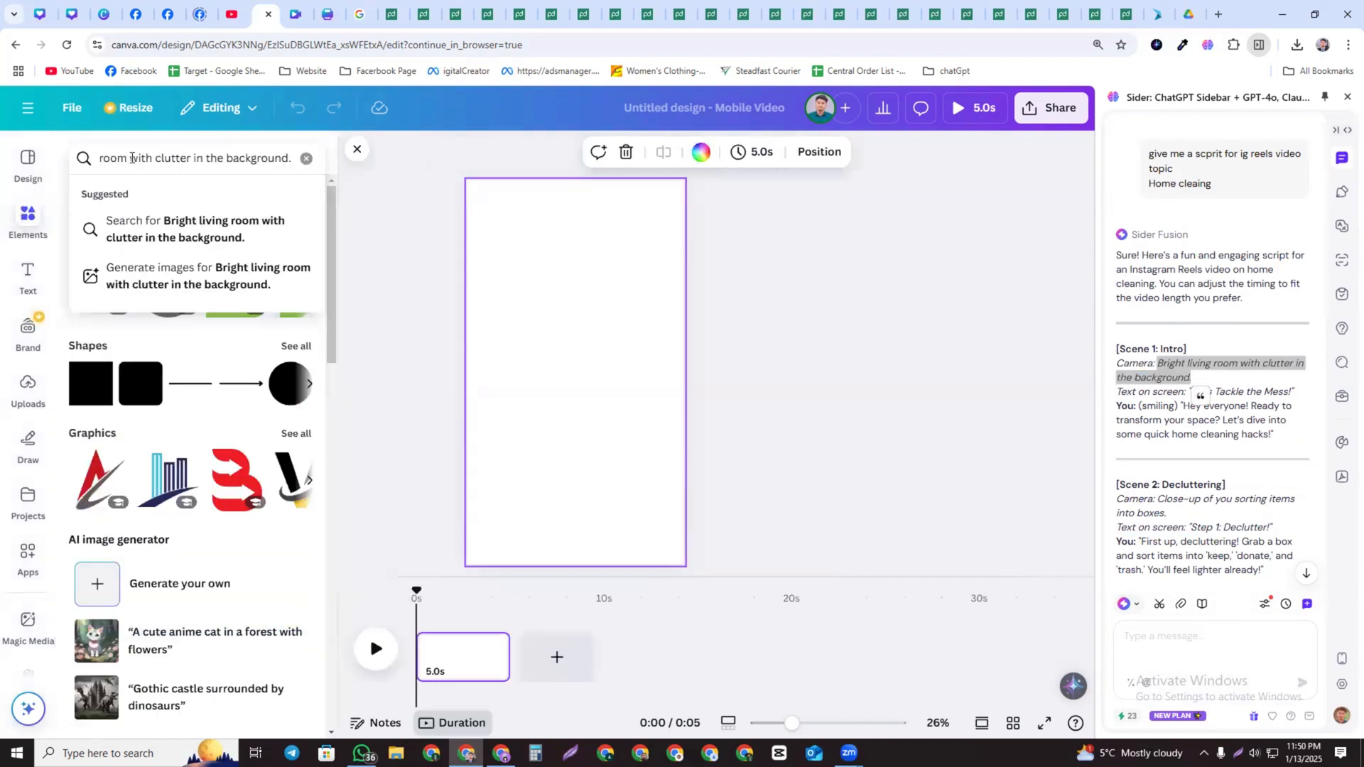
{"action": "key", "text": "Return"}
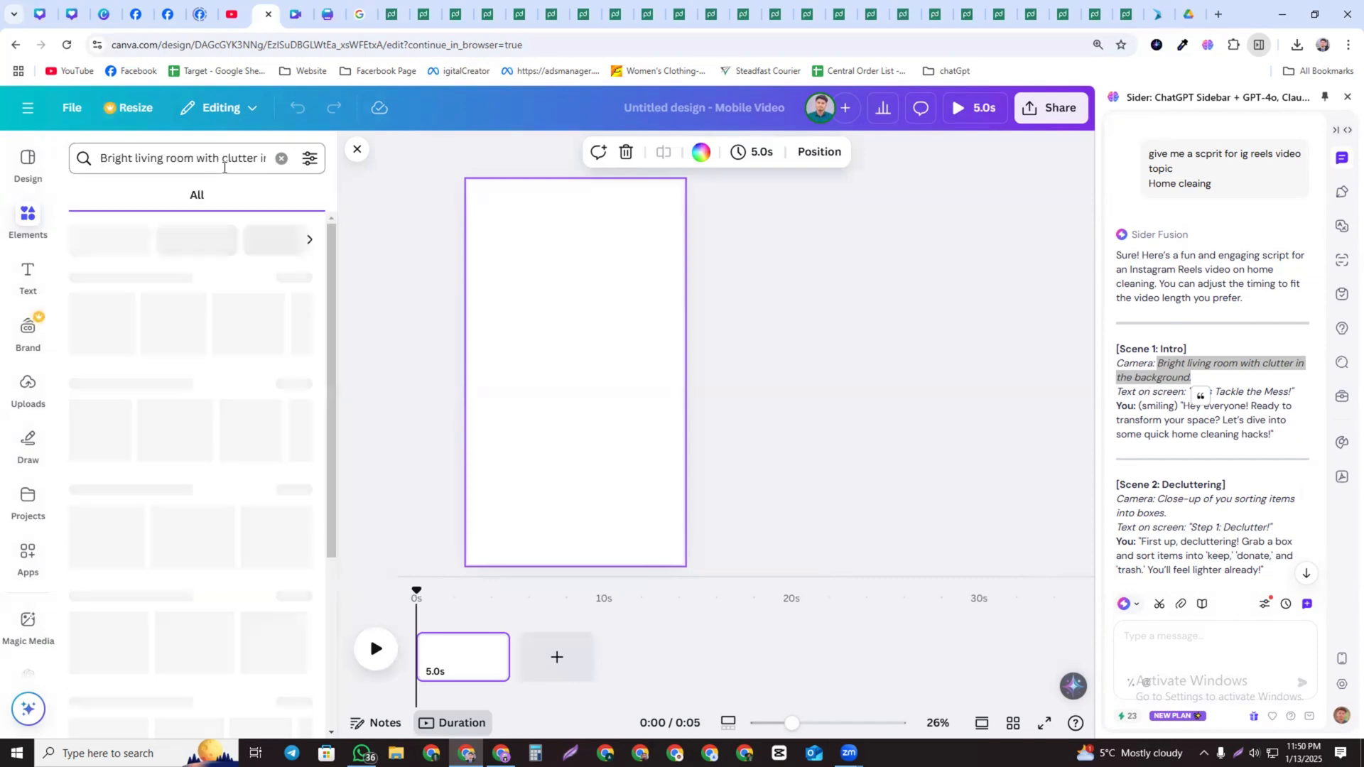
{"action": "left_click", "coordinate": [129, 201]}
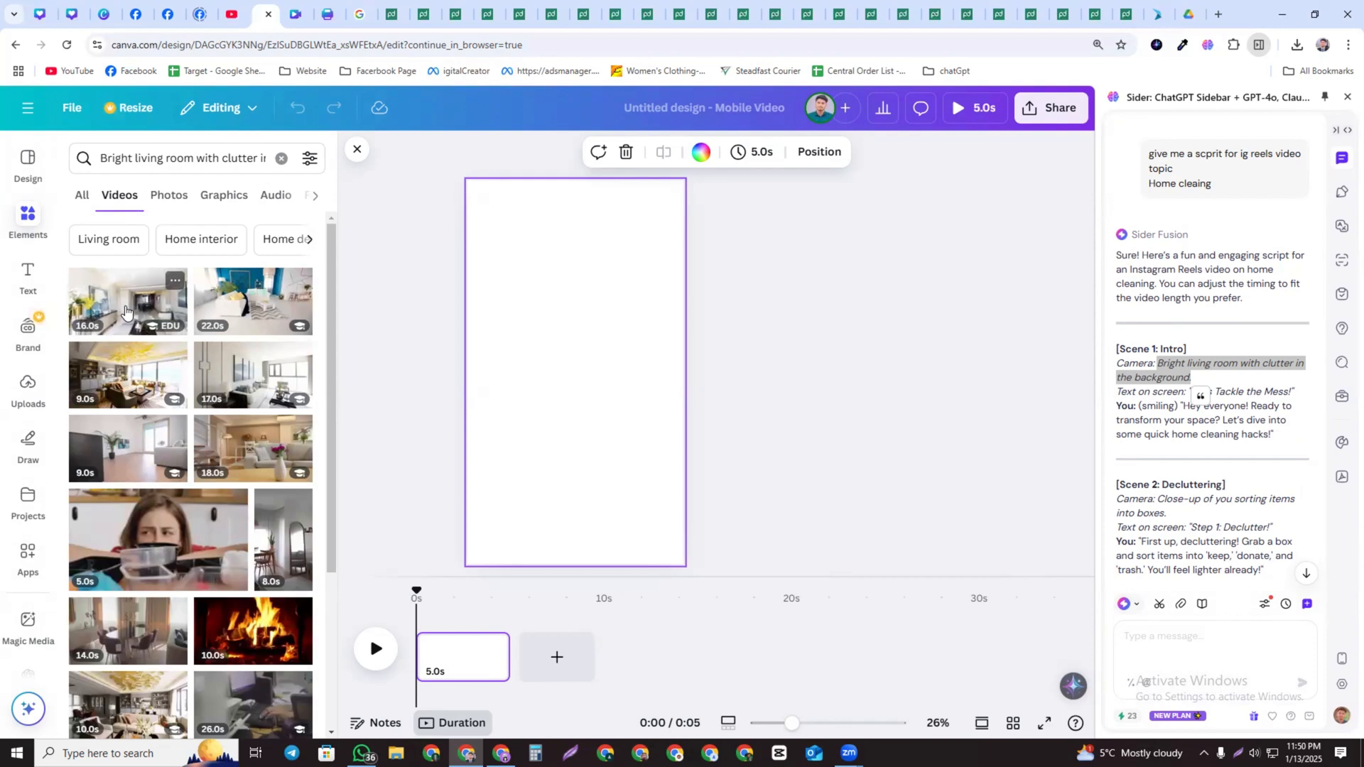
{"action": "left_click_drag", "start_coordinate": [105, 307], "coordinate": [474, 267]}
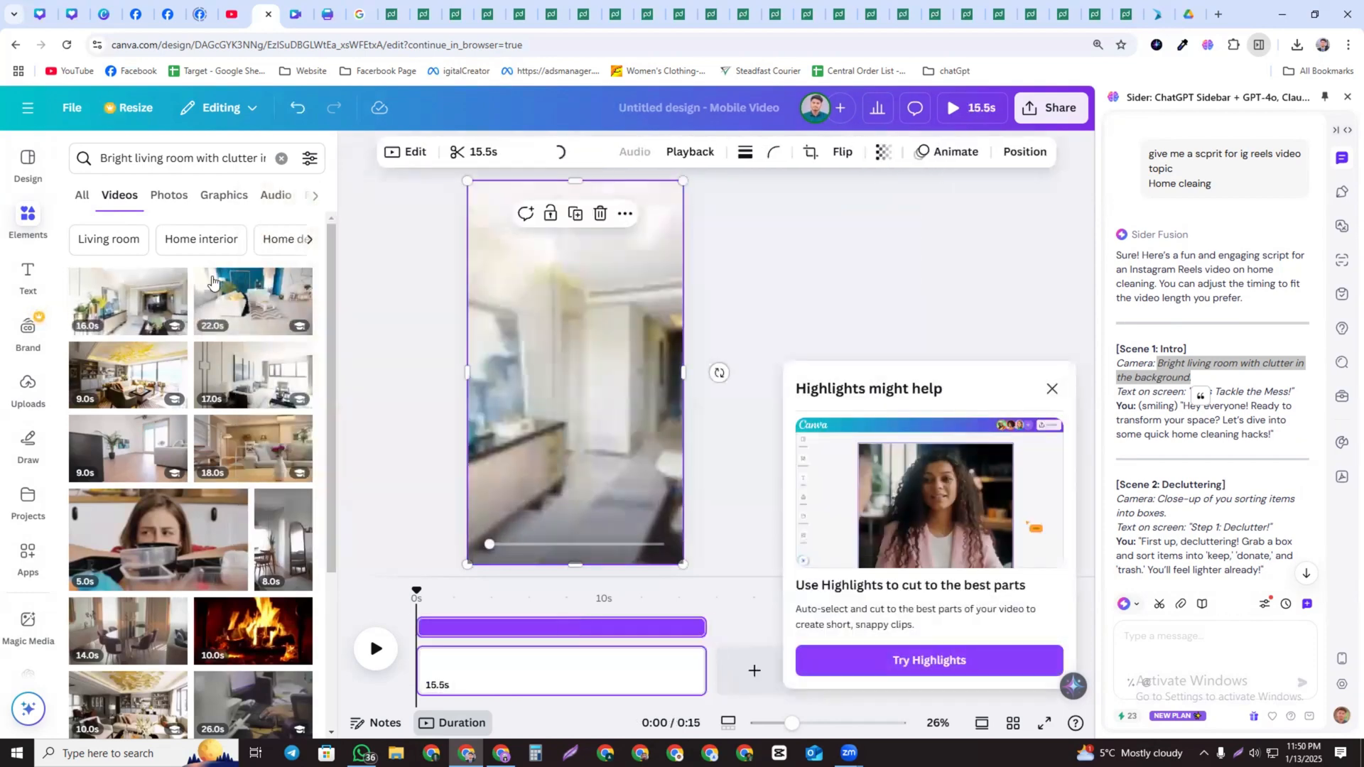
Open a new browser tab, search Google for "bd to english" and open Google Translate
{"action": "scroll", "coordinate": [212, 282], "scroll_direction": "down", "scroll_amount": 10}
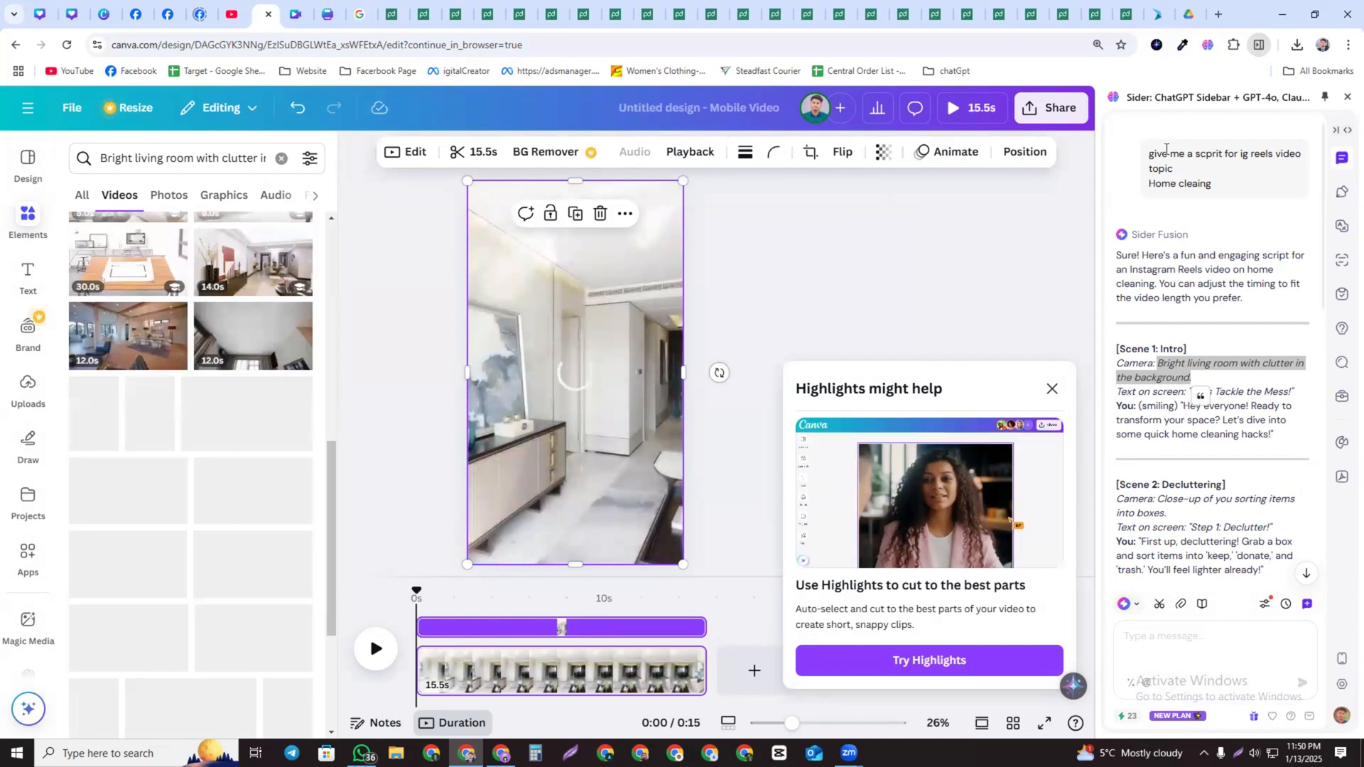
{"action": "key", "text": "ctrl+t"}
{"action": "left_click", "coordinate": [526, 297]}
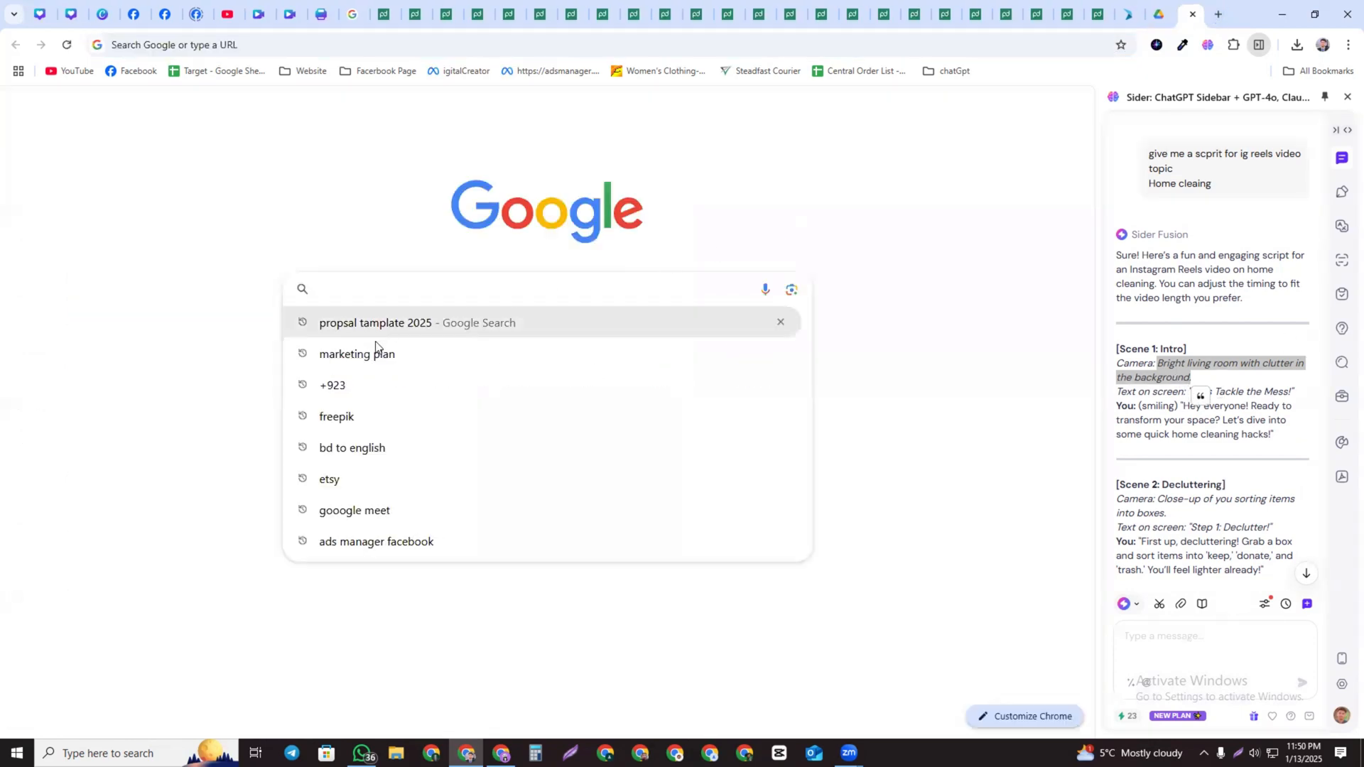
{"action": "type", "text": "b"}
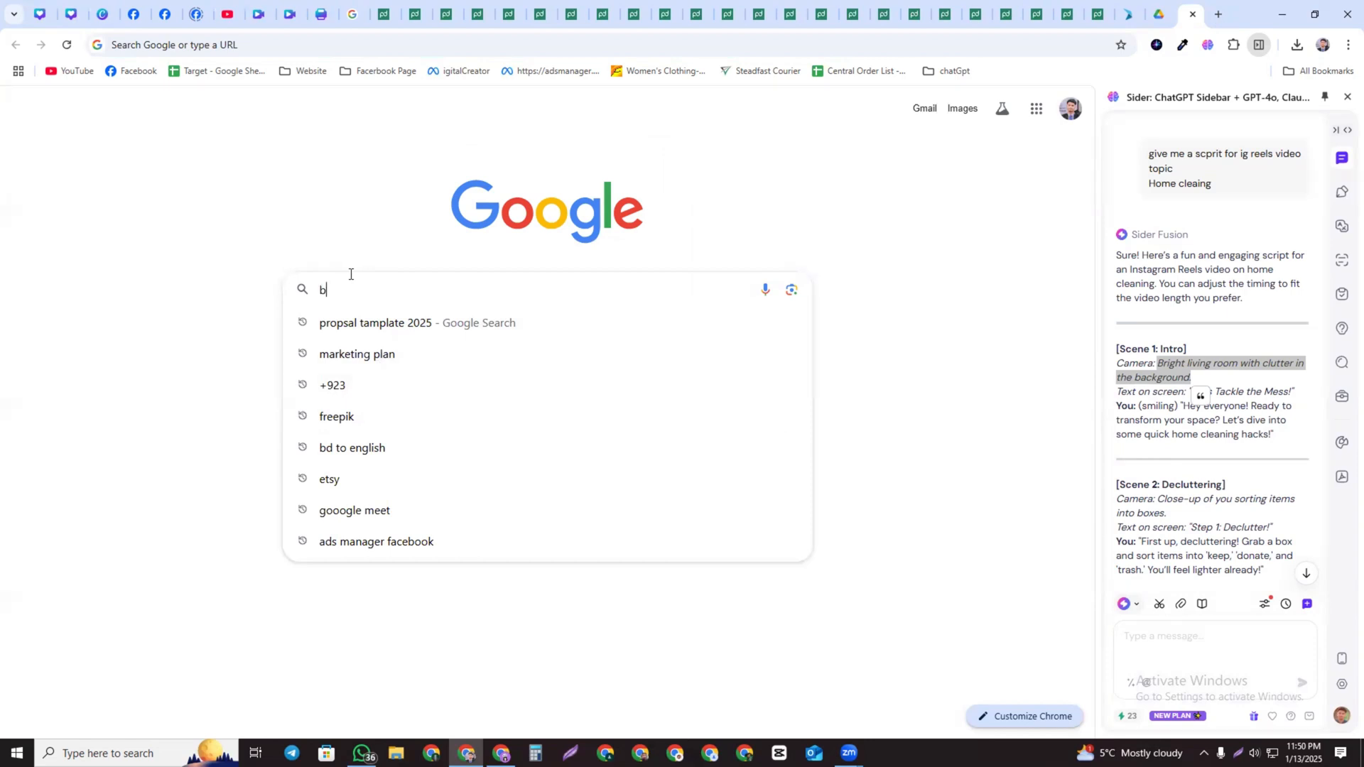
{"action": "type", "text": "d"}
{"action": "left_click", "coordinate": [368, 350]}
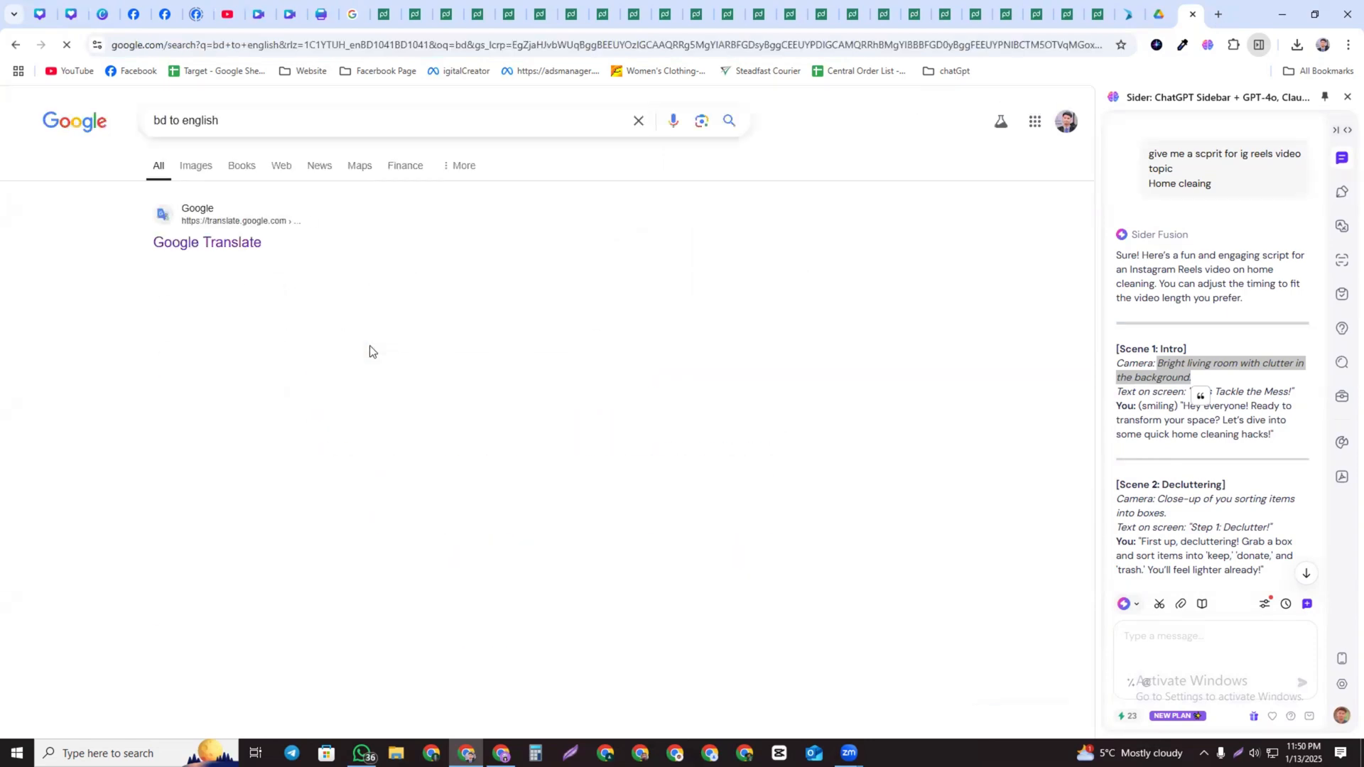
{"action": "left_click", "coordinate": [187, 242]}
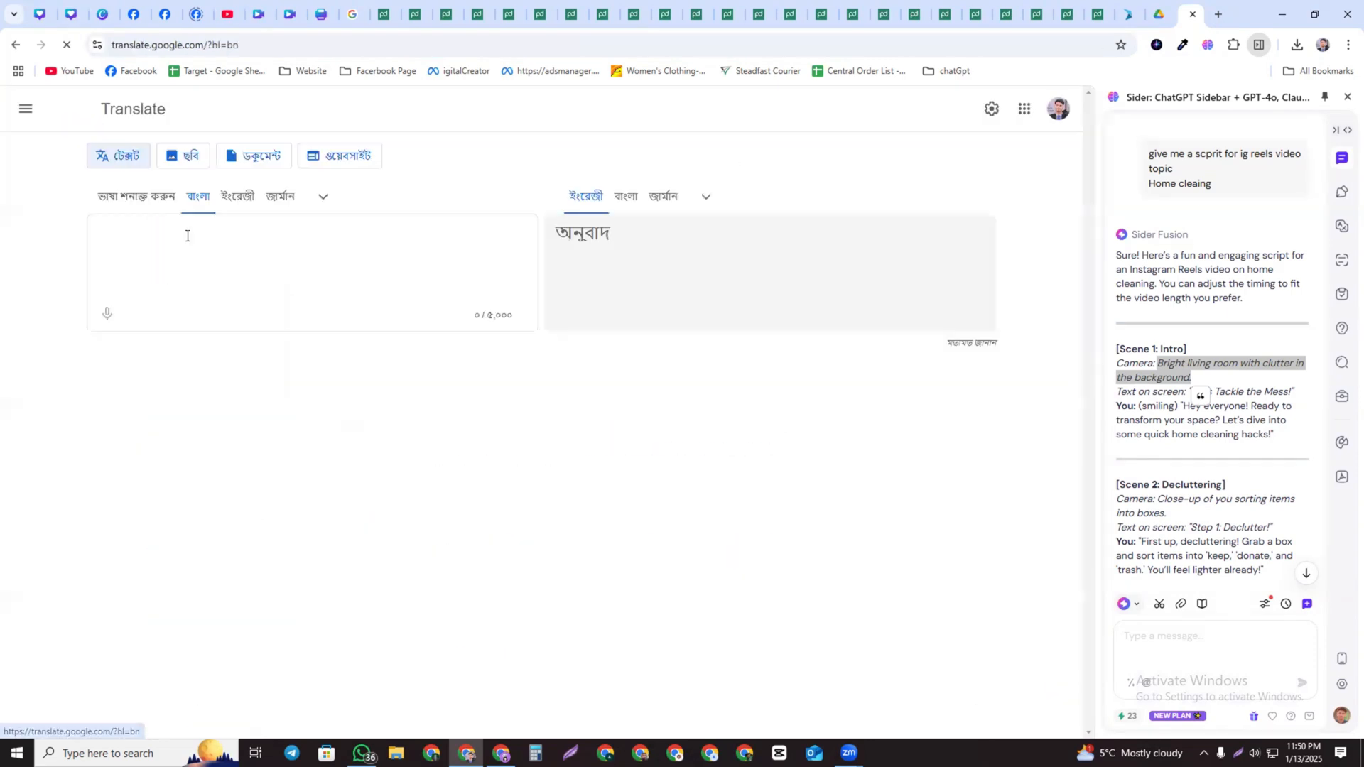
Select and copy the entire generated script in the sidebar chat
{"action": "left_click", "coordinate": [1135, 352]}
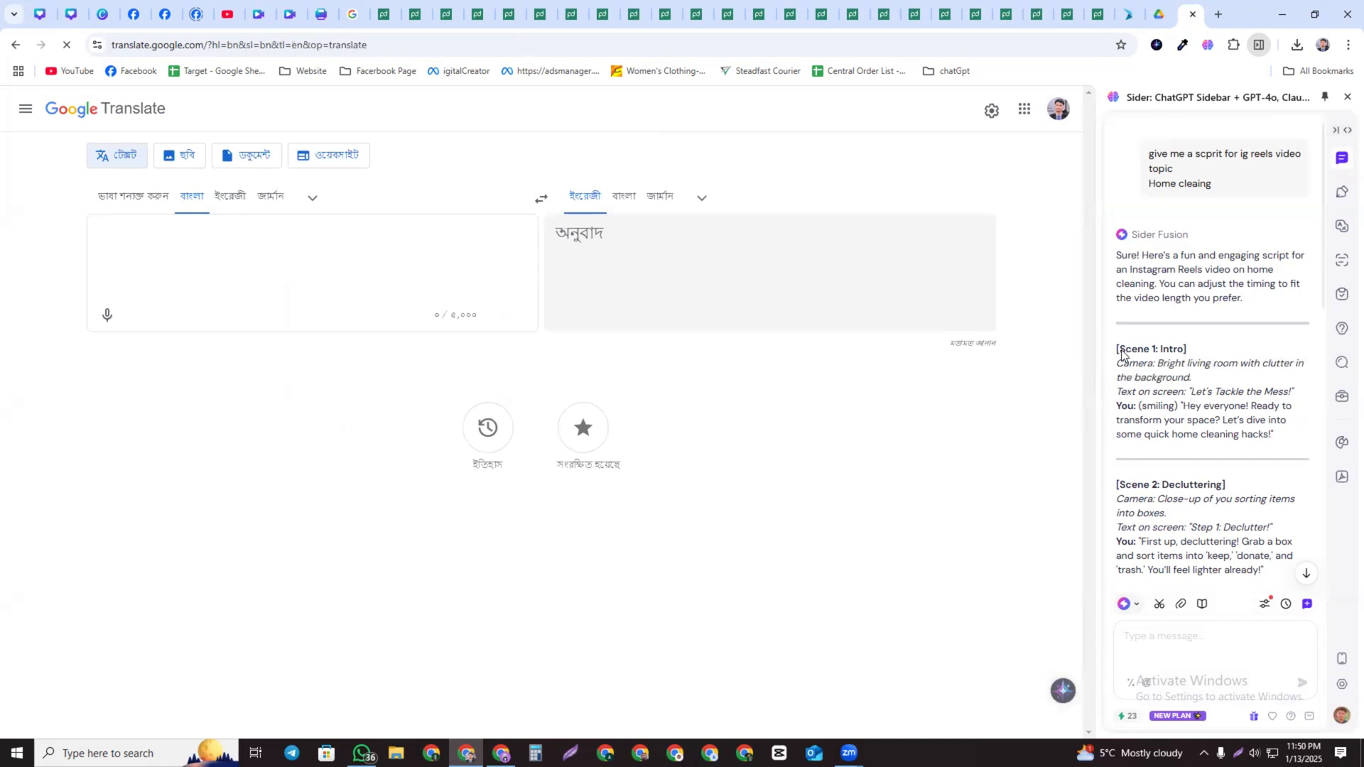
{"action": "left_click_drag", "start_coordinate": [1118, 351], "coordinate": [1221, 489]}
{"action": "key", "text": "ctrl+c"}
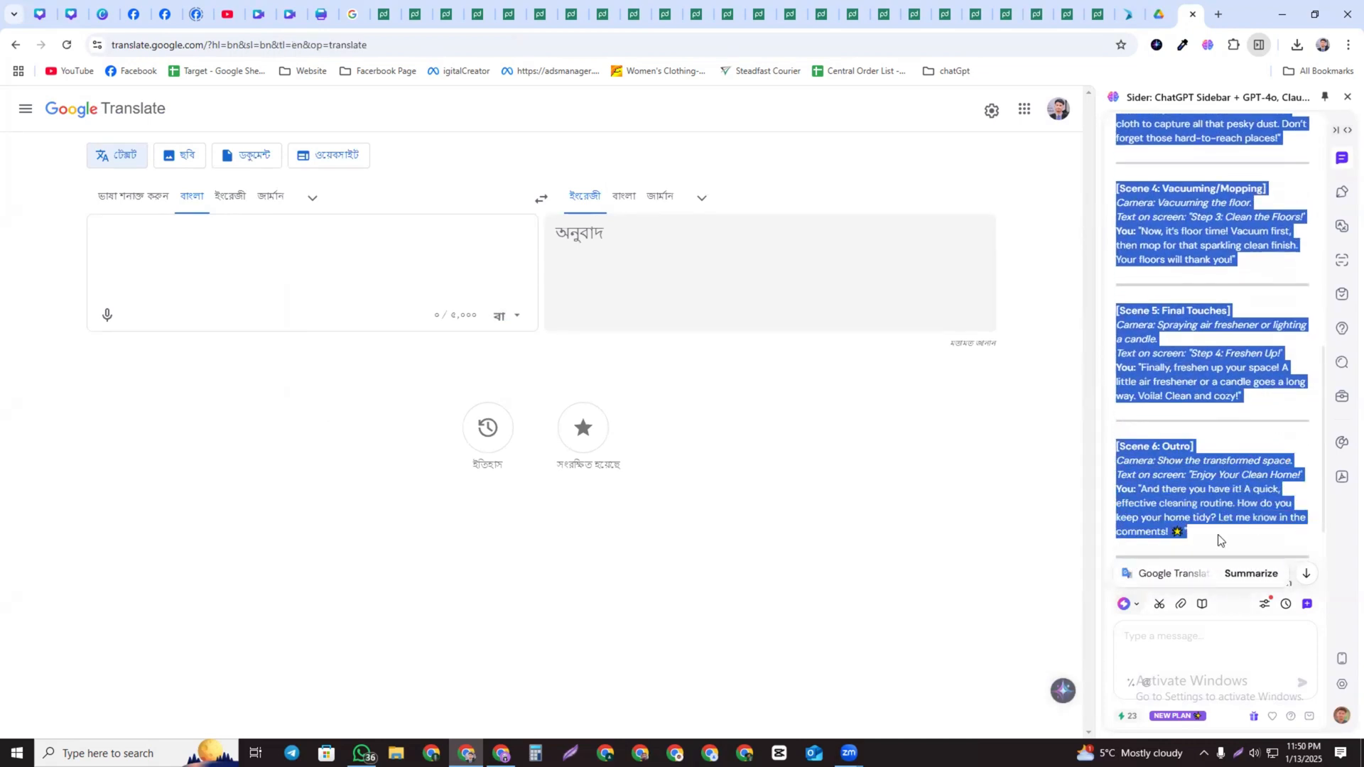
{"action": "scroll", "coordinate": [1220, 533], "scroll_direction": "down", "scroll_amount": 2}
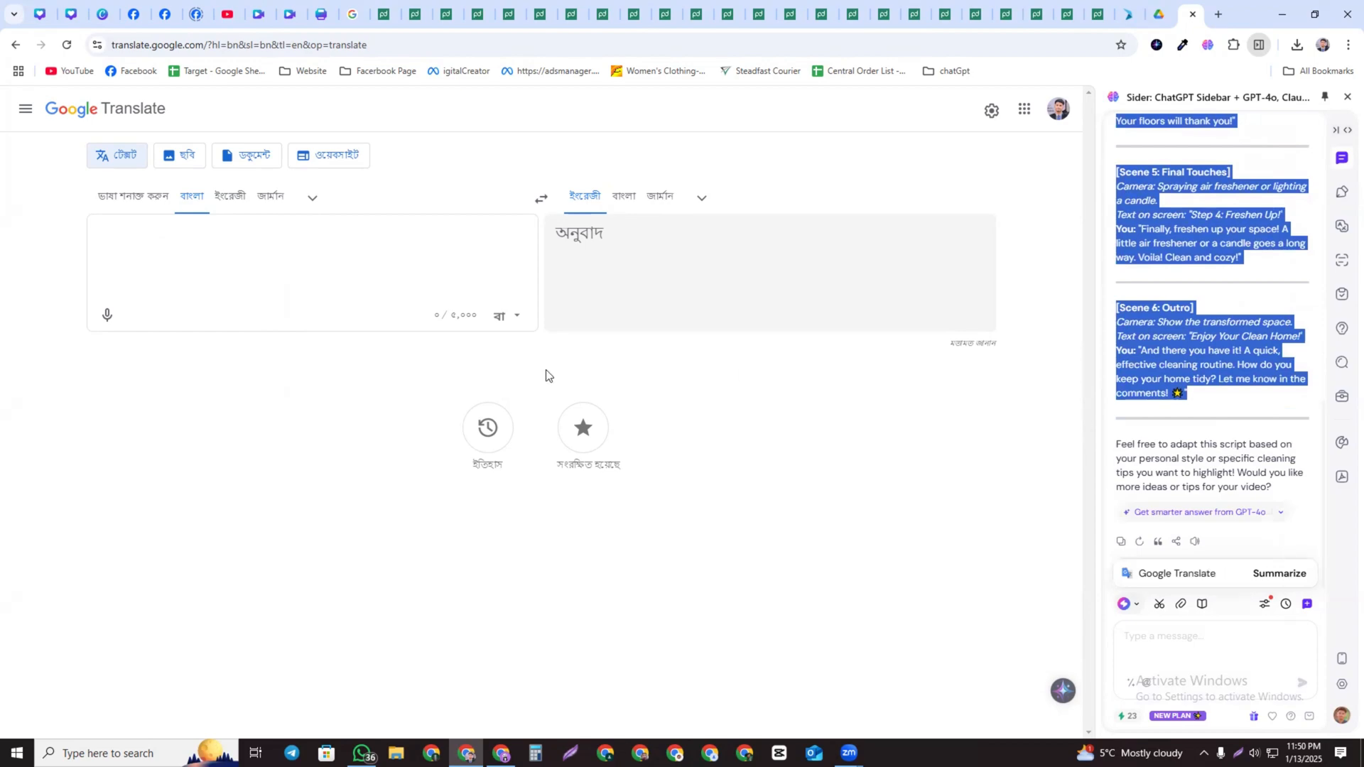
Paste the script into Google Translate and set the source language to English for a Bangla translation
{"action": "left_click", "coordinate": [151, 242]}
{"action": "key", "text": "ctrl+v"}
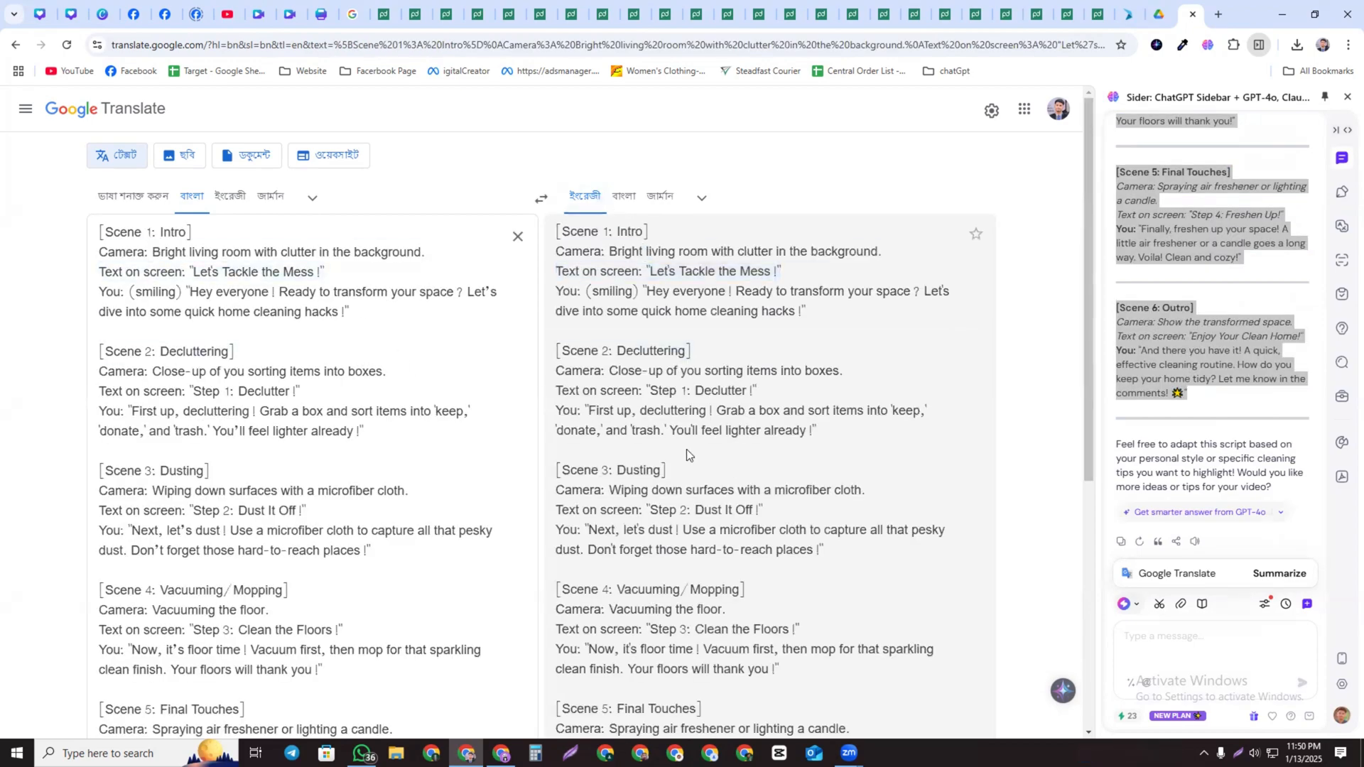
{"action": "left_click", "coordinate": [221, 206]}
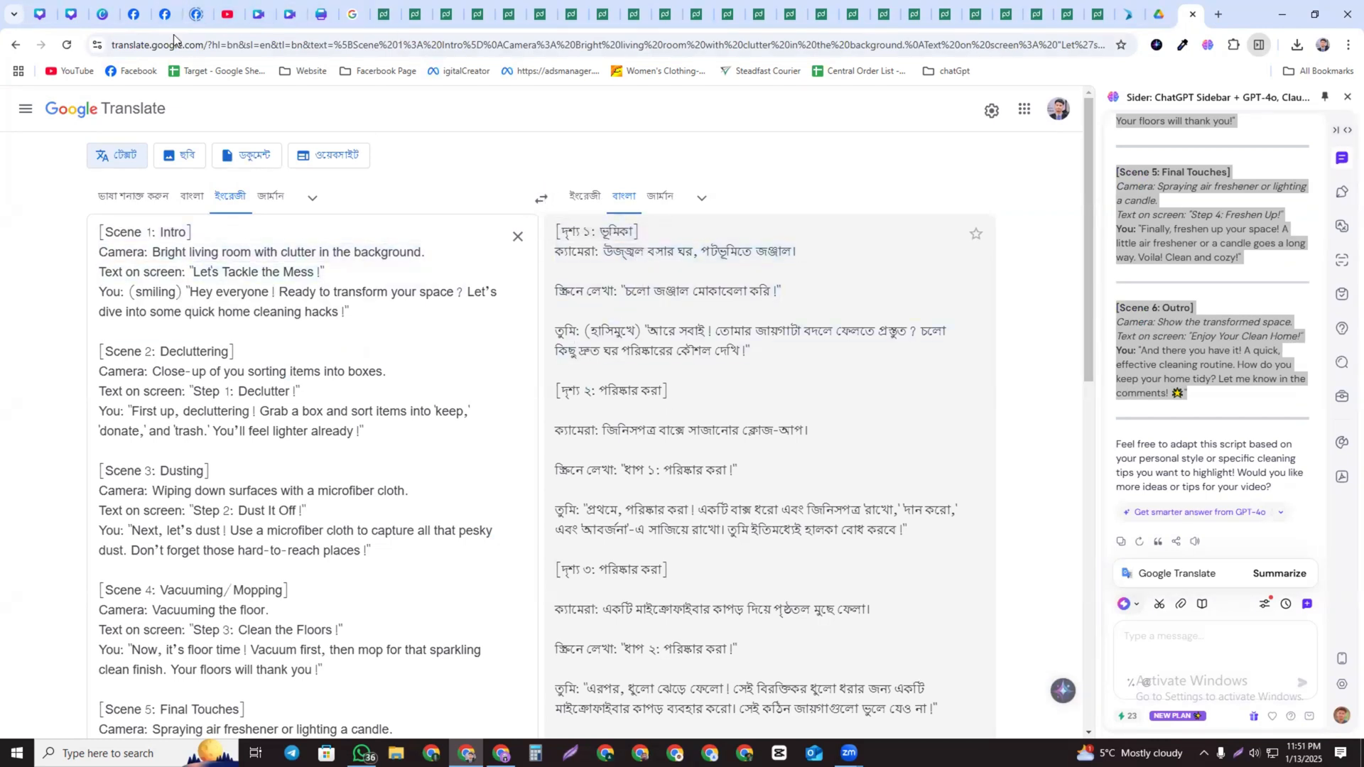
Return to Canva and replace the page video with another stock clip from the living room search results
{"action": "left_click", "coordinate": [264, 16]}
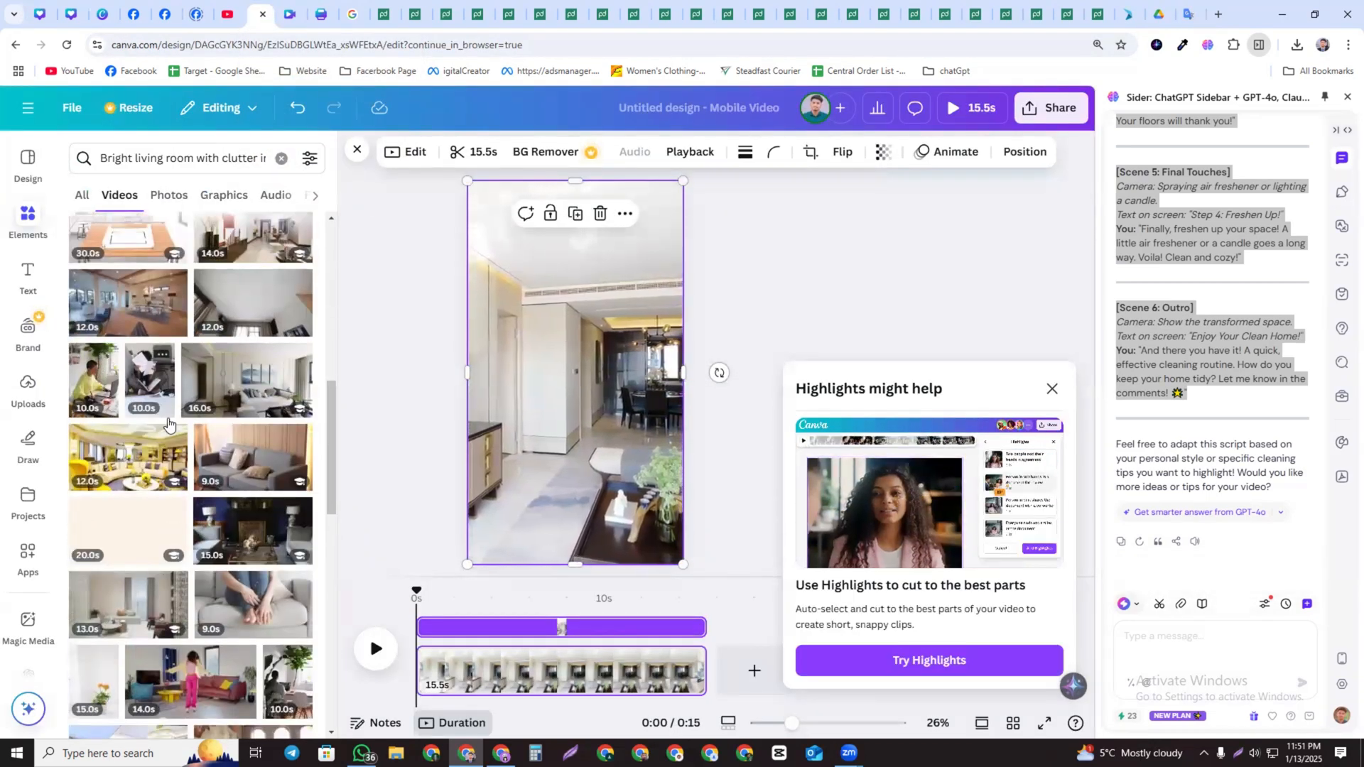
{"action": "scroll", "coordinate": [104, 376], "scroll_direction": "down", "scroll_amount": 1}
{"action": "left_click_drag", "start_coordinate": [251, 455], "coordinate": [528, 256]}
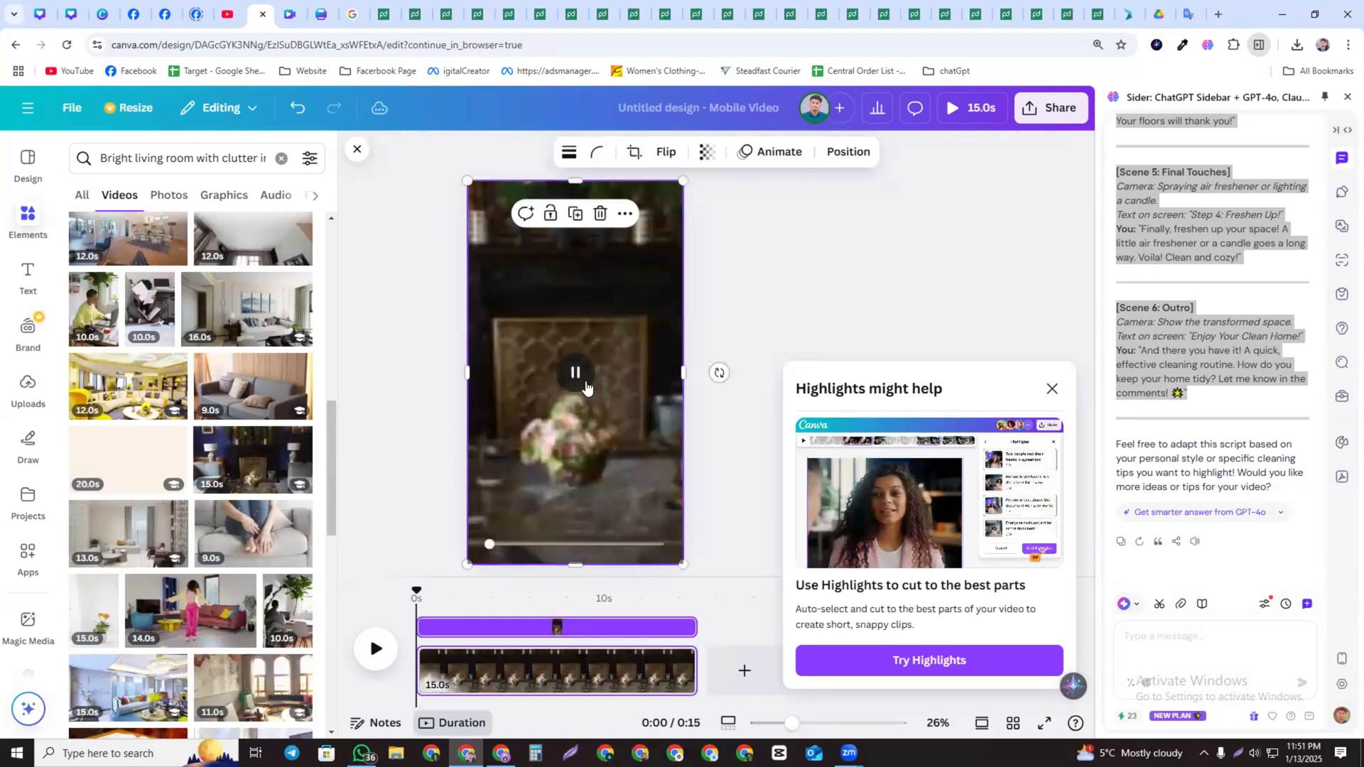
{"action": "scroll", "coordinate": [213, 490], "scroll_direction": "down", "scroll_amount": 5}
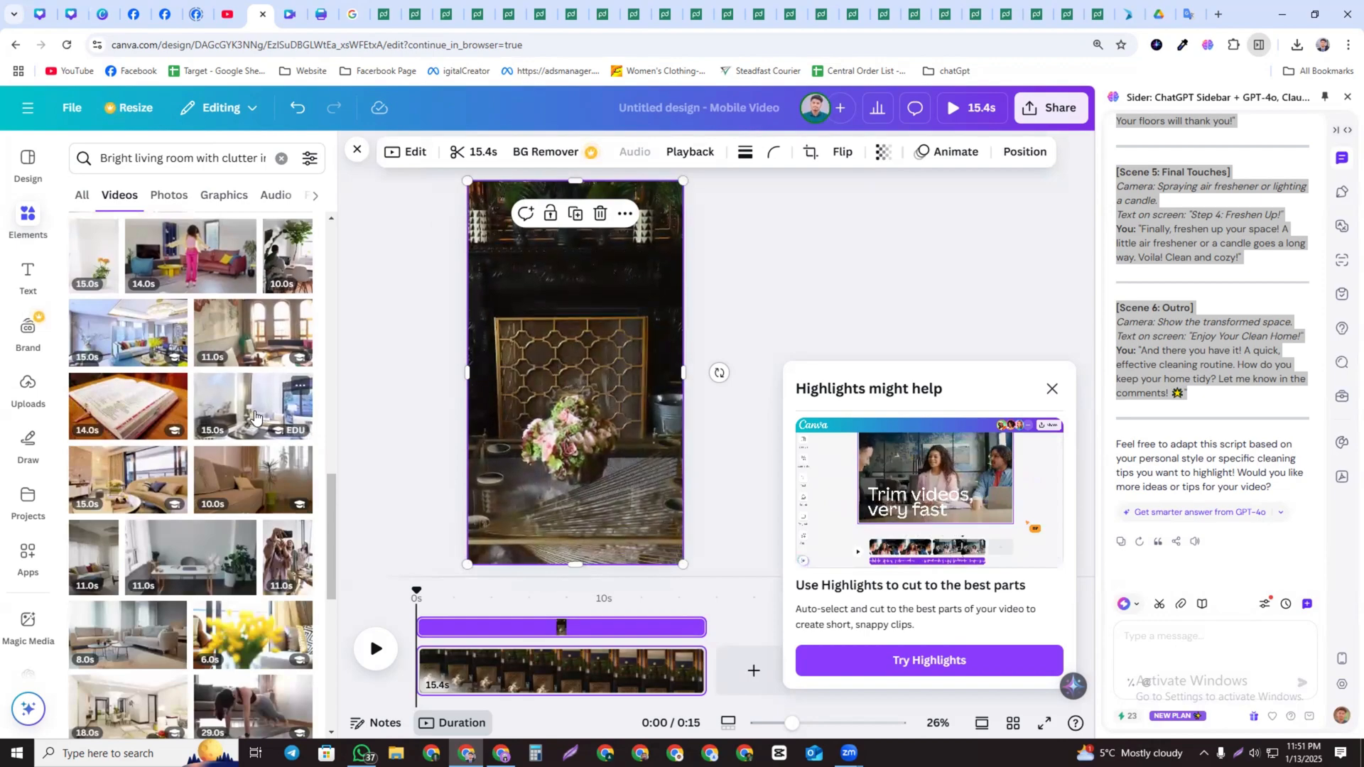
{"action": "scroll", "coordinate": [170, 410], "scroll_direction": "down", "scroll_amount": 5}
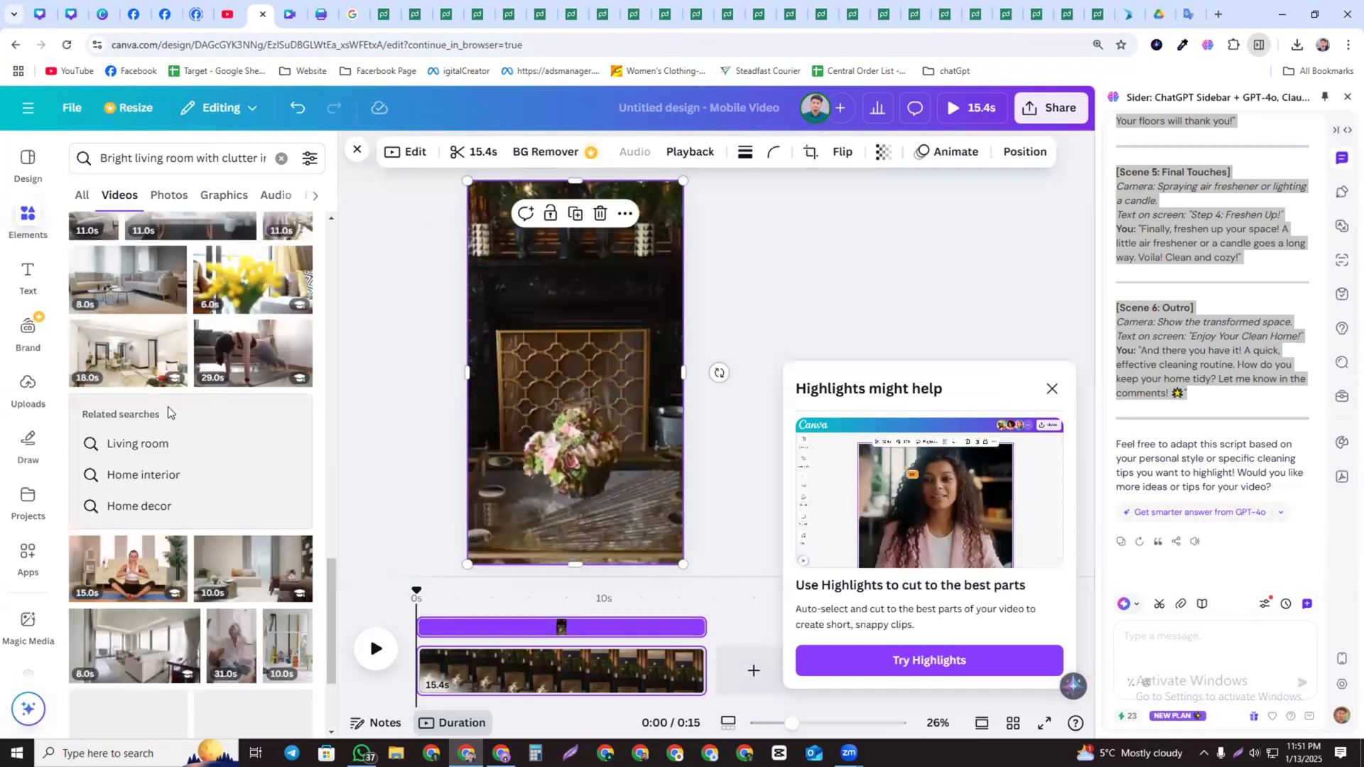
{"action": "scroll", "coordinate": [165, 419], "scroll_direction": "up", "scroll_amount": 4}
{"action": "scroll", "coordinate": [137, 512], "scroll_direction": "down", "scroll_amount": 5}
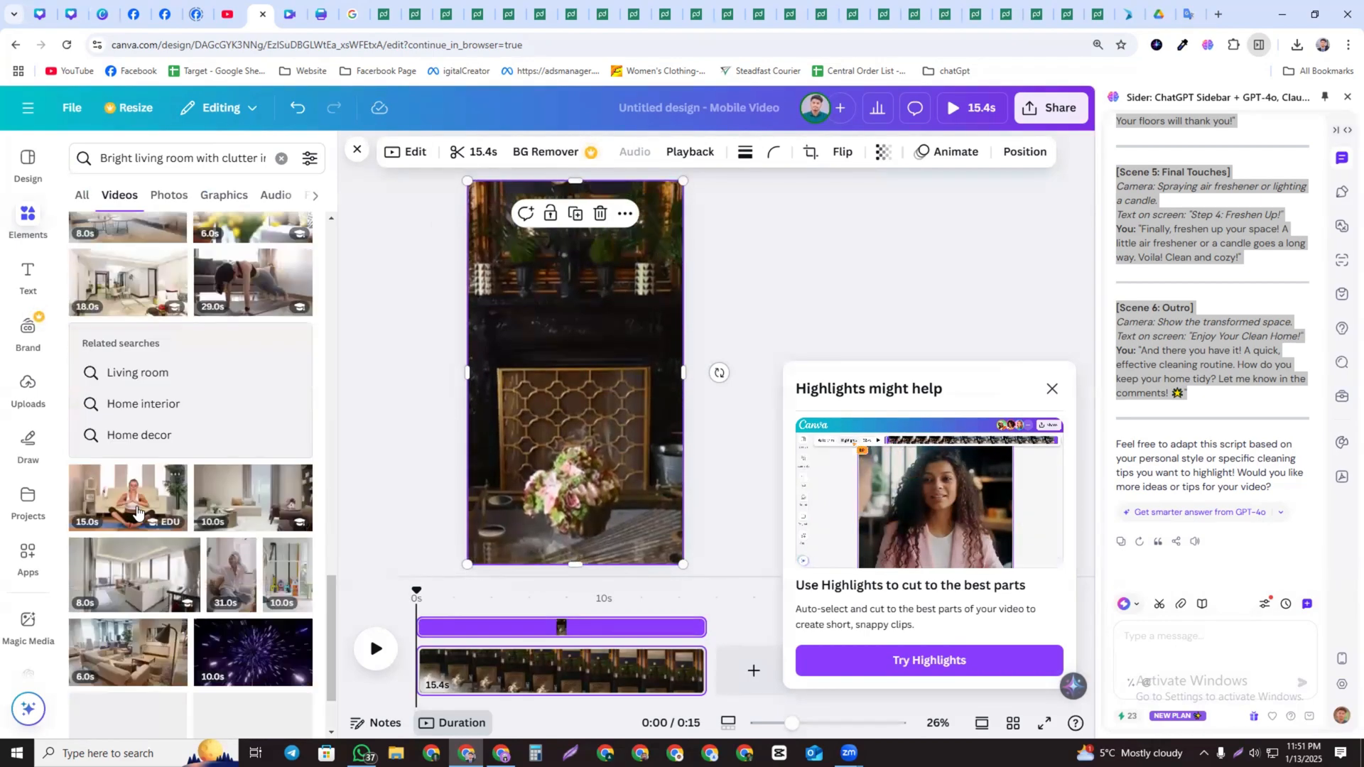
Generate an AI video in Magic Media from the prompt "Bright living room with clutter in the background."
{"action": "left_click", "coordinate": [26, 631]}
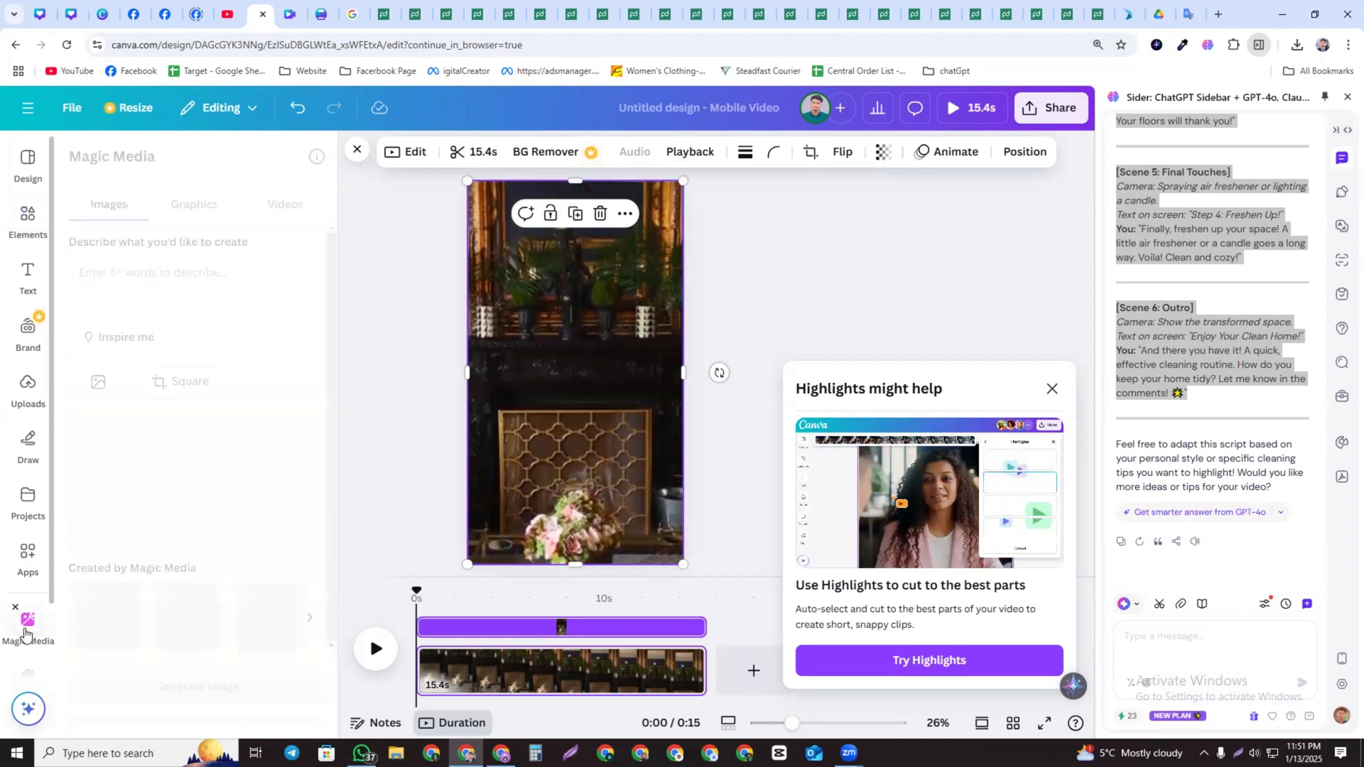
{"action": "left_click", "coordinate": [107, 274]}
{"action": "key", "text": "ctrl+v"}
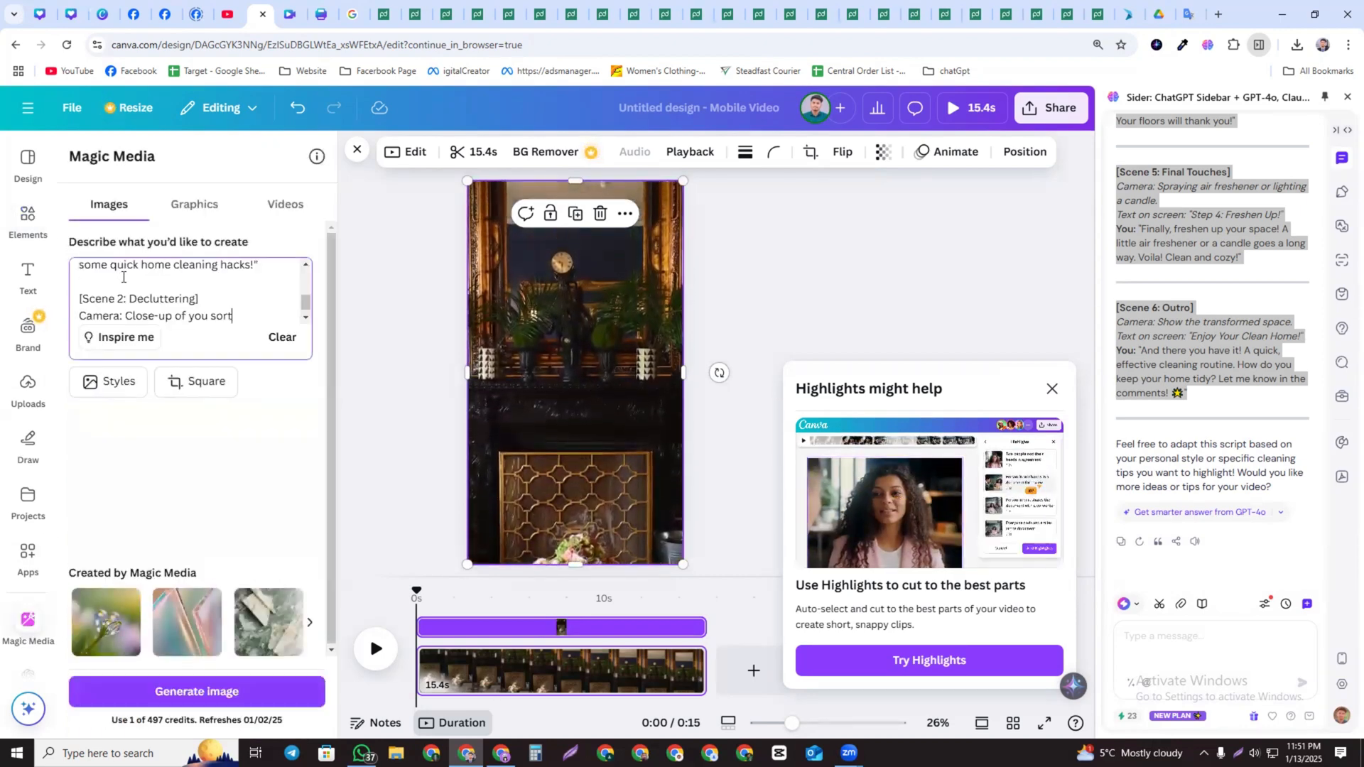
{"action": "key", "text": "ctrl+z"}
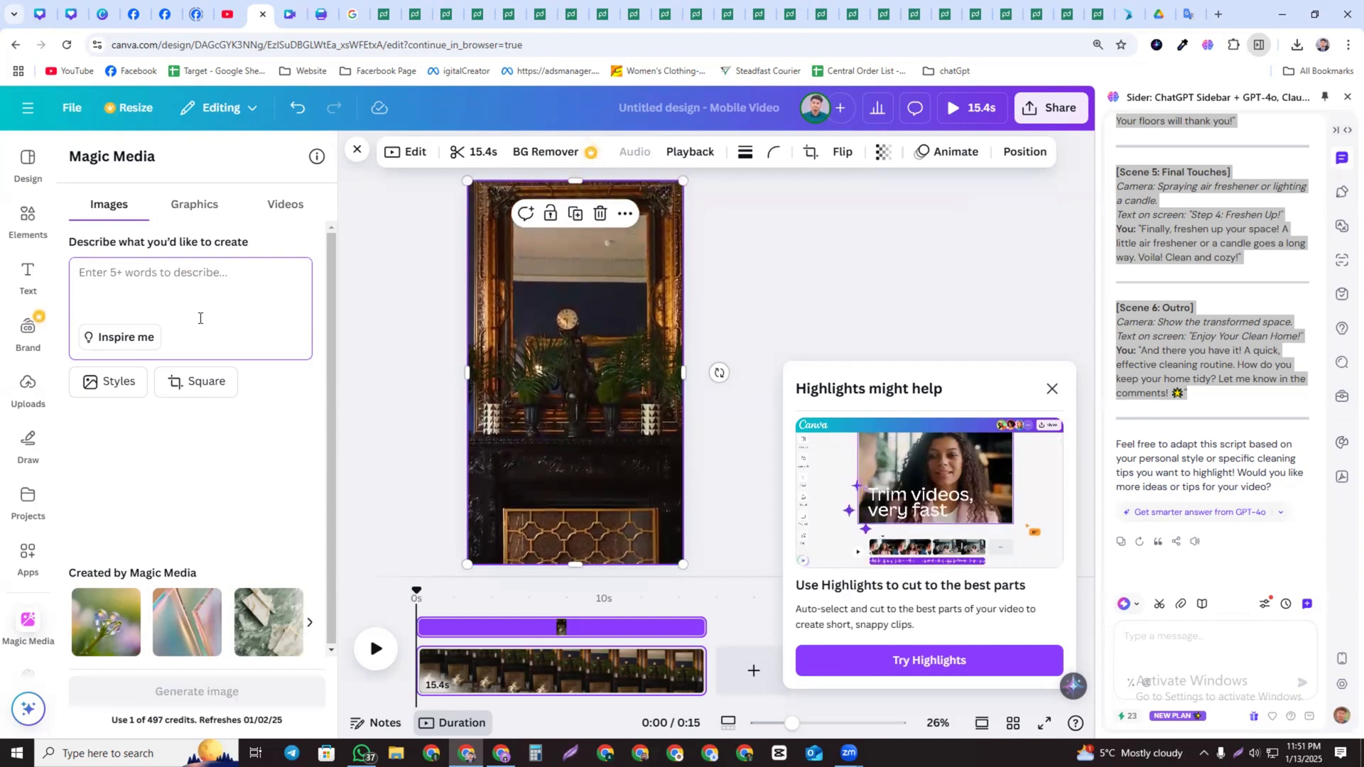
{"action": "key", "text": "super+v"}
{"action": "left_click", "coordinate": [140, 380]}
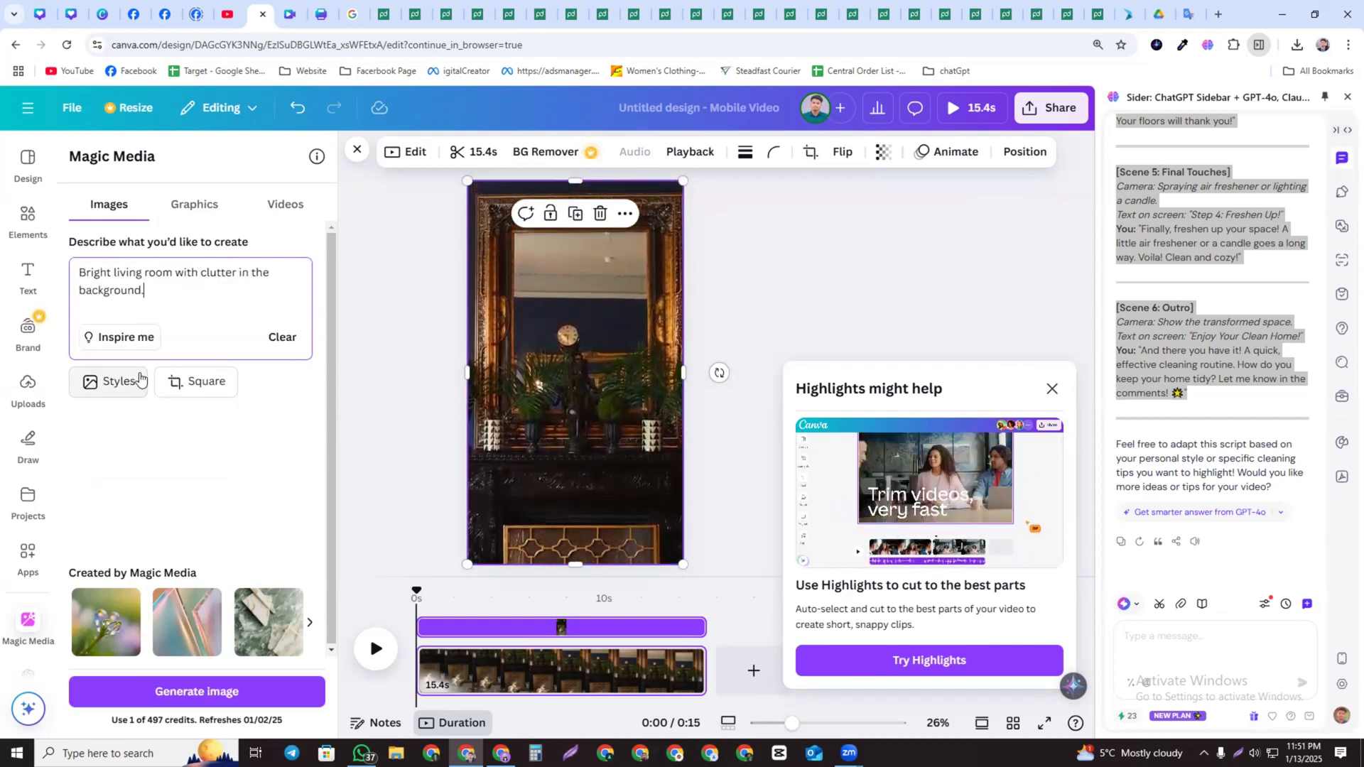
{"action": "left_click", "coordinate": [283, 205]}
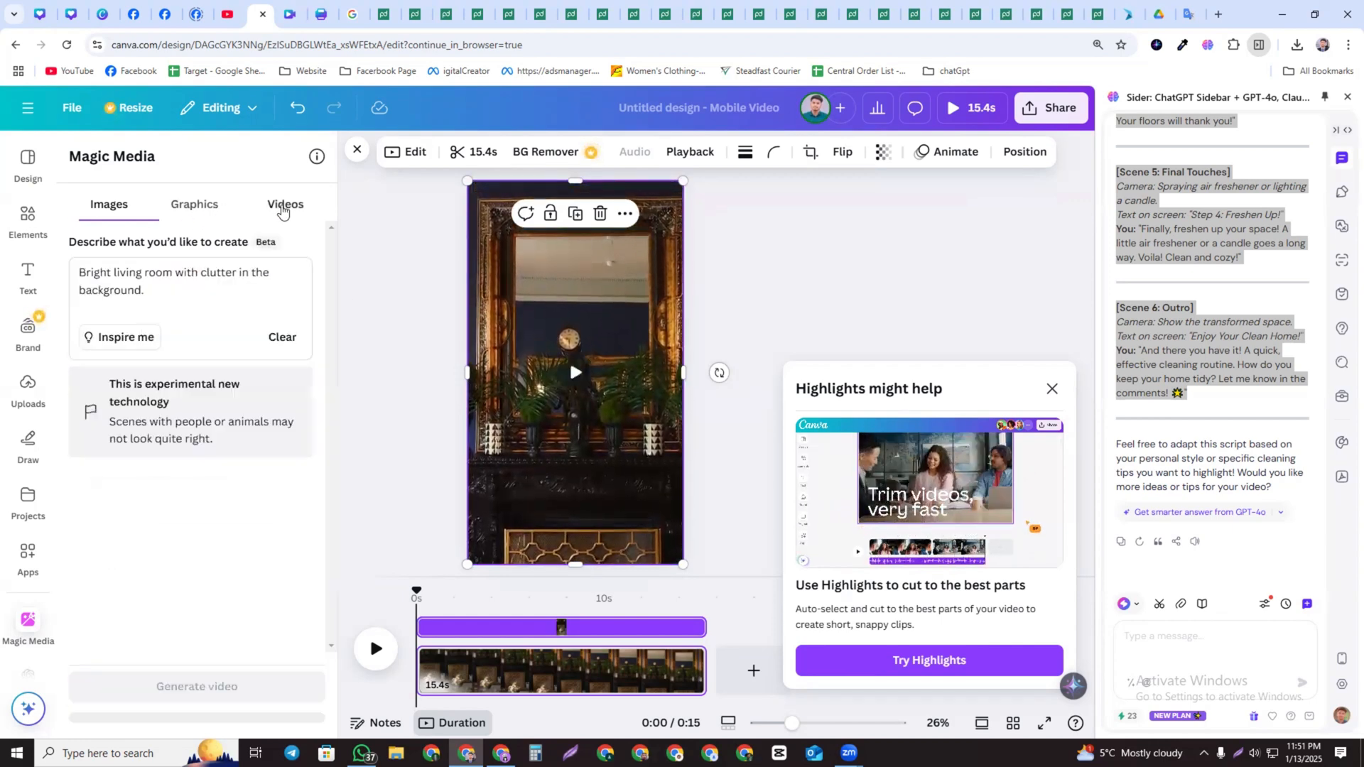
{"action": "left_click", "coordinate": [222, 689]}
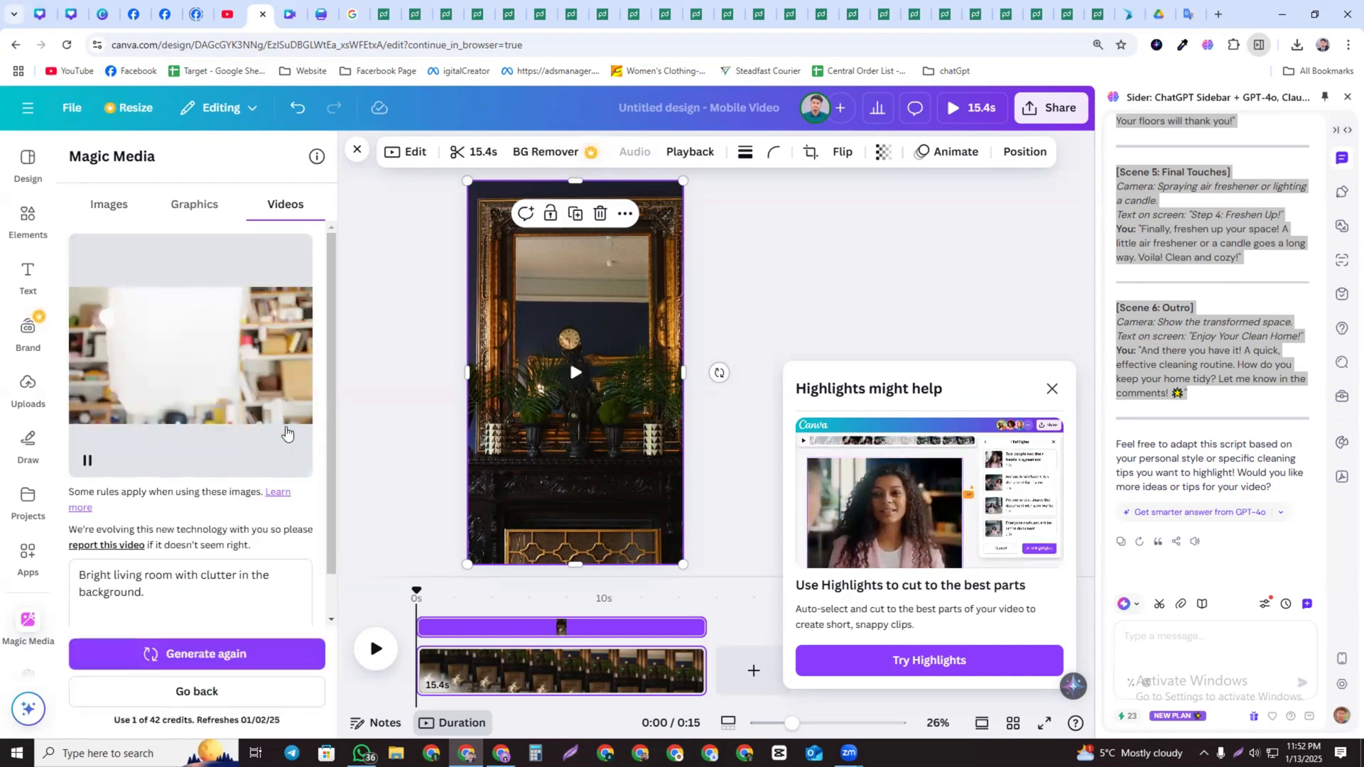
Place the generated video on the page, enlarge and preview it, then delete it
{"action": "left_click_drag", "start_coordinate": [165, 340], "coordinate": [529, 291]}
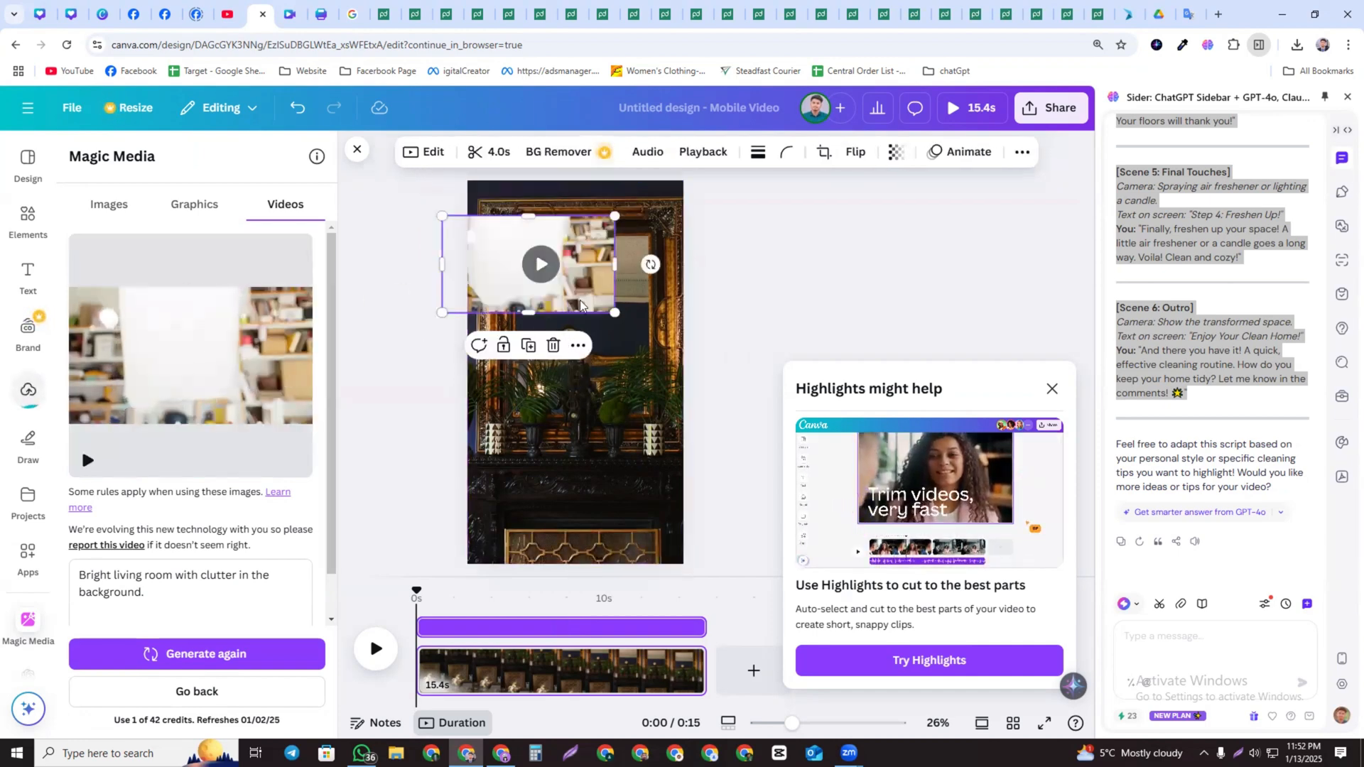
{"action": "left_click_drag", "start_coordinate": [525, 260], "coordinate": [560, 412]}
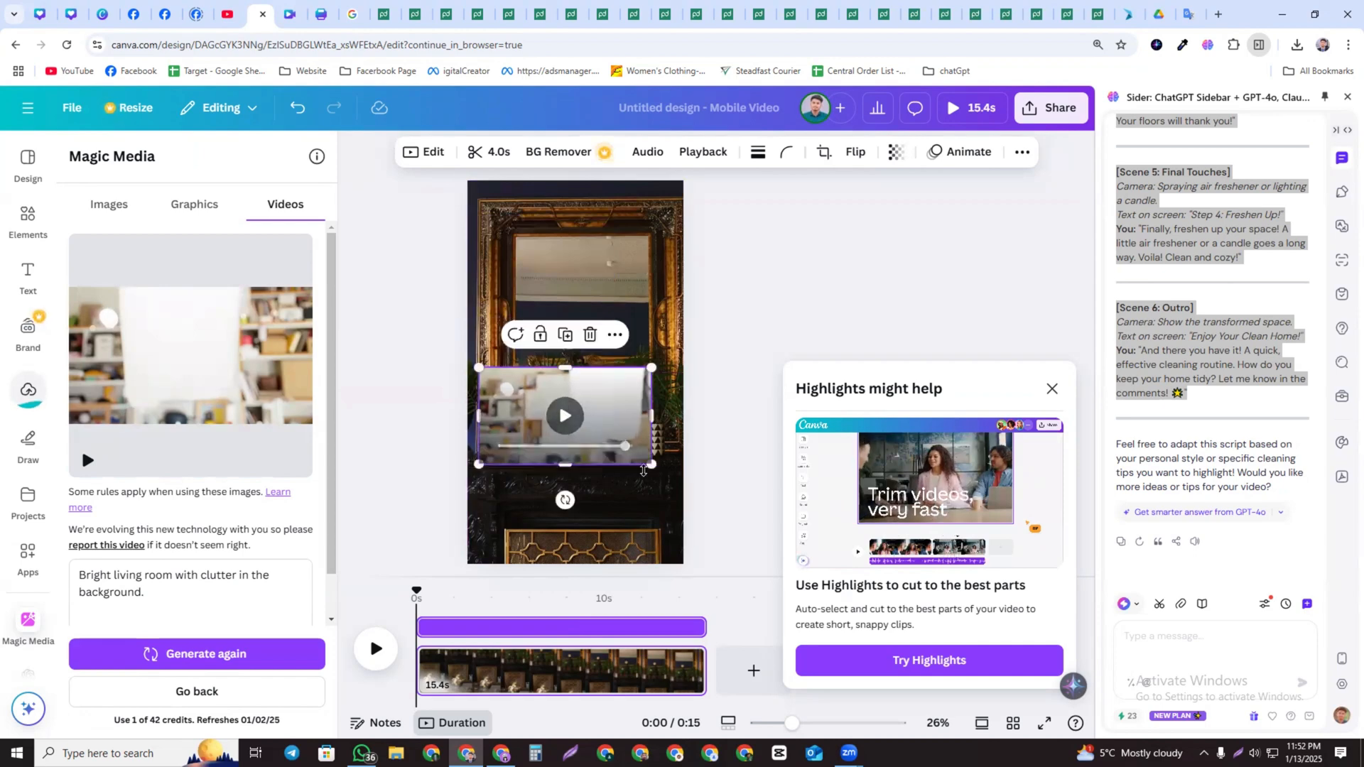
{"action": "left_click_drag", "start_coordinate": [650, 466], "coordinate": [985, 727]}
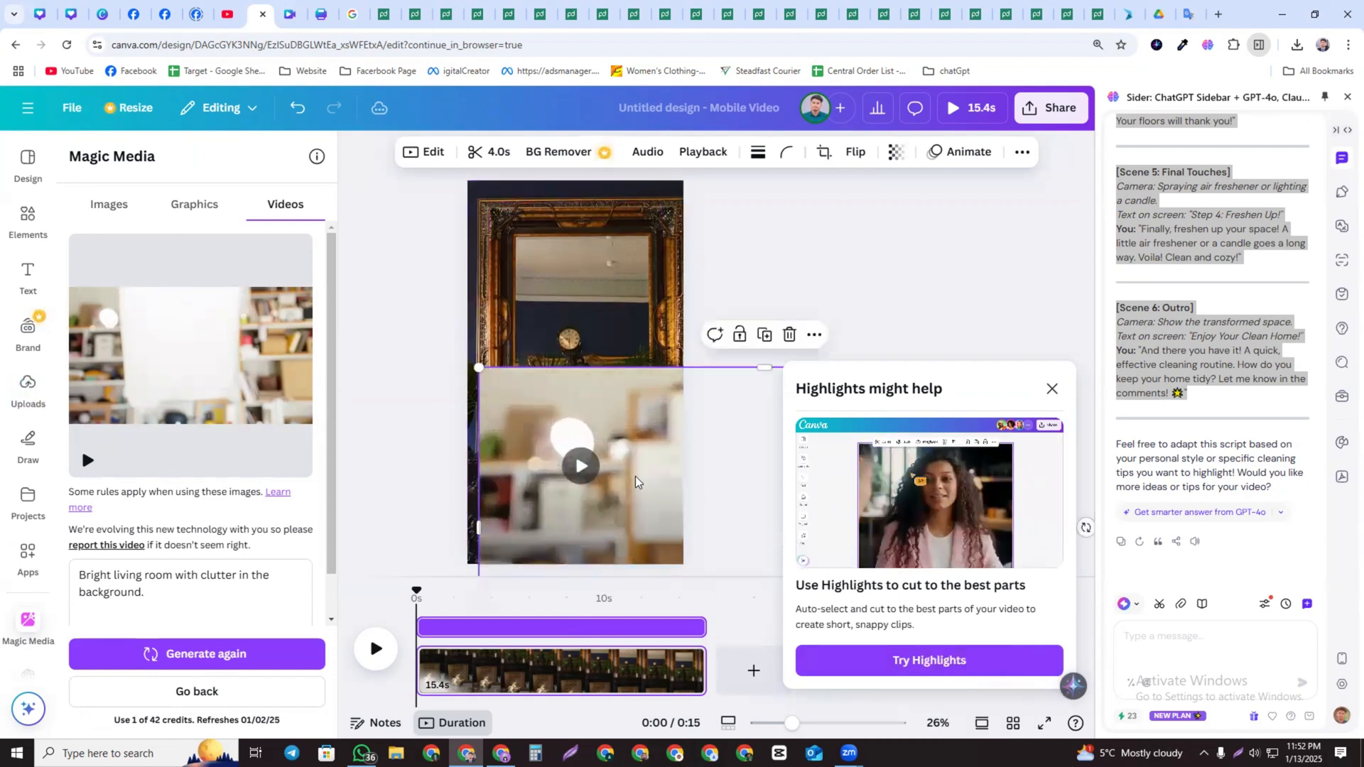
{"action": "left_click_drag", "start_coordinate": [631, 489], "coordinate": [474, 360]}
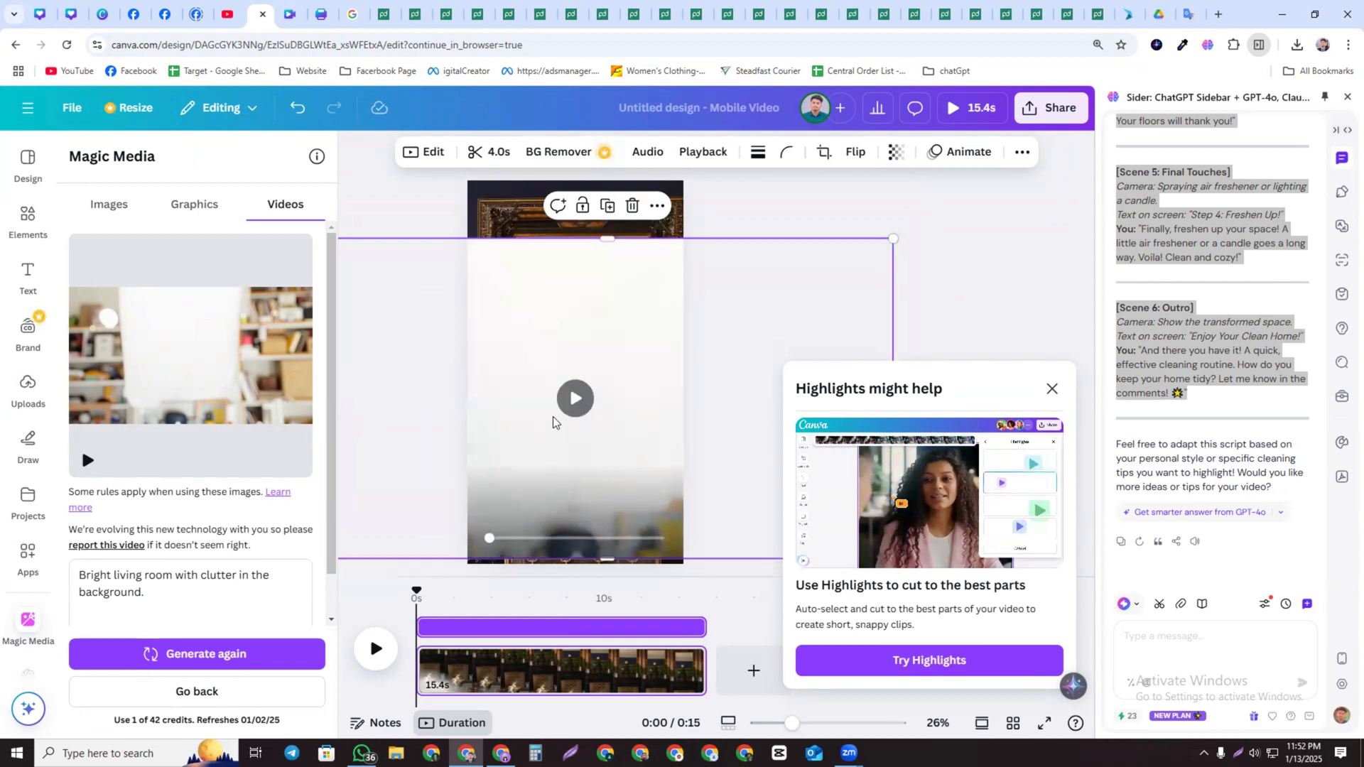
{"action": "left_click", "coordinate": [577, 402]}
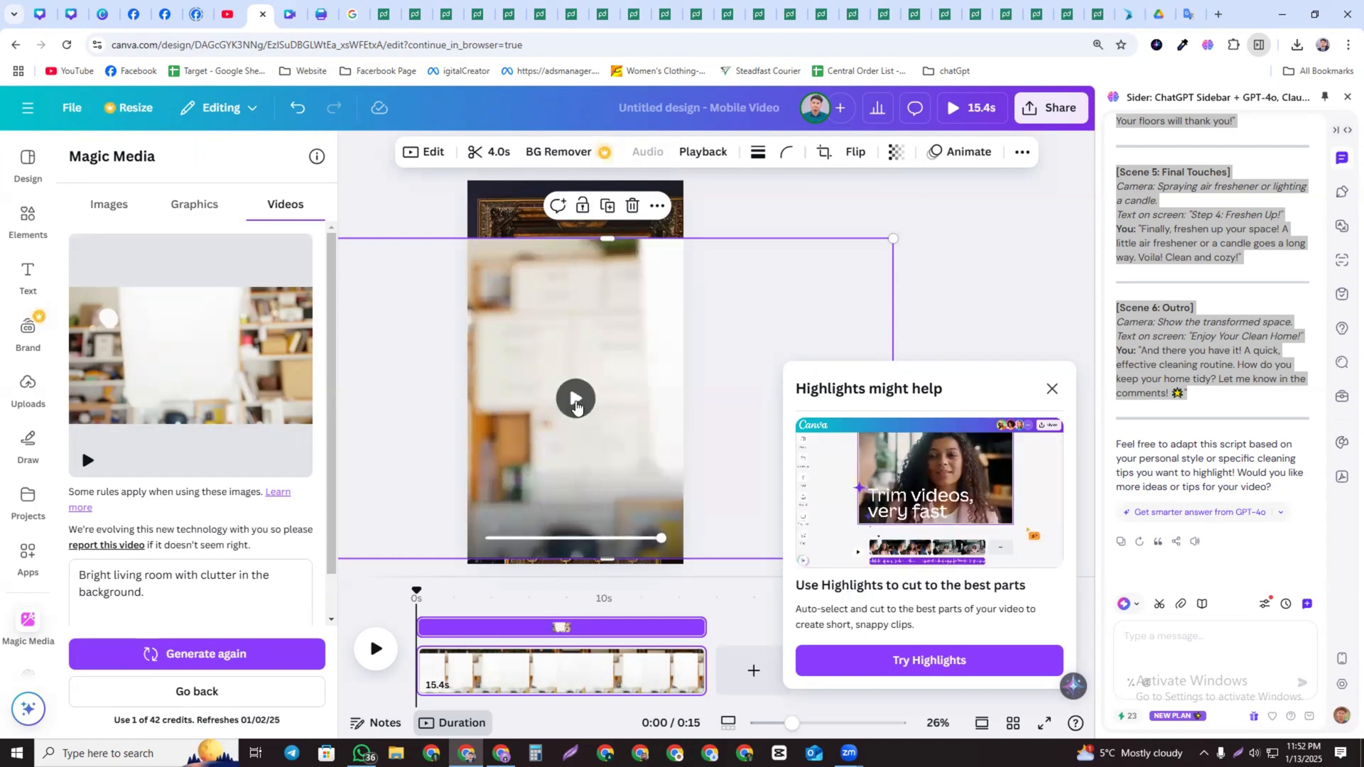
{"action": "left_click", "coordinate": [632, 207]}
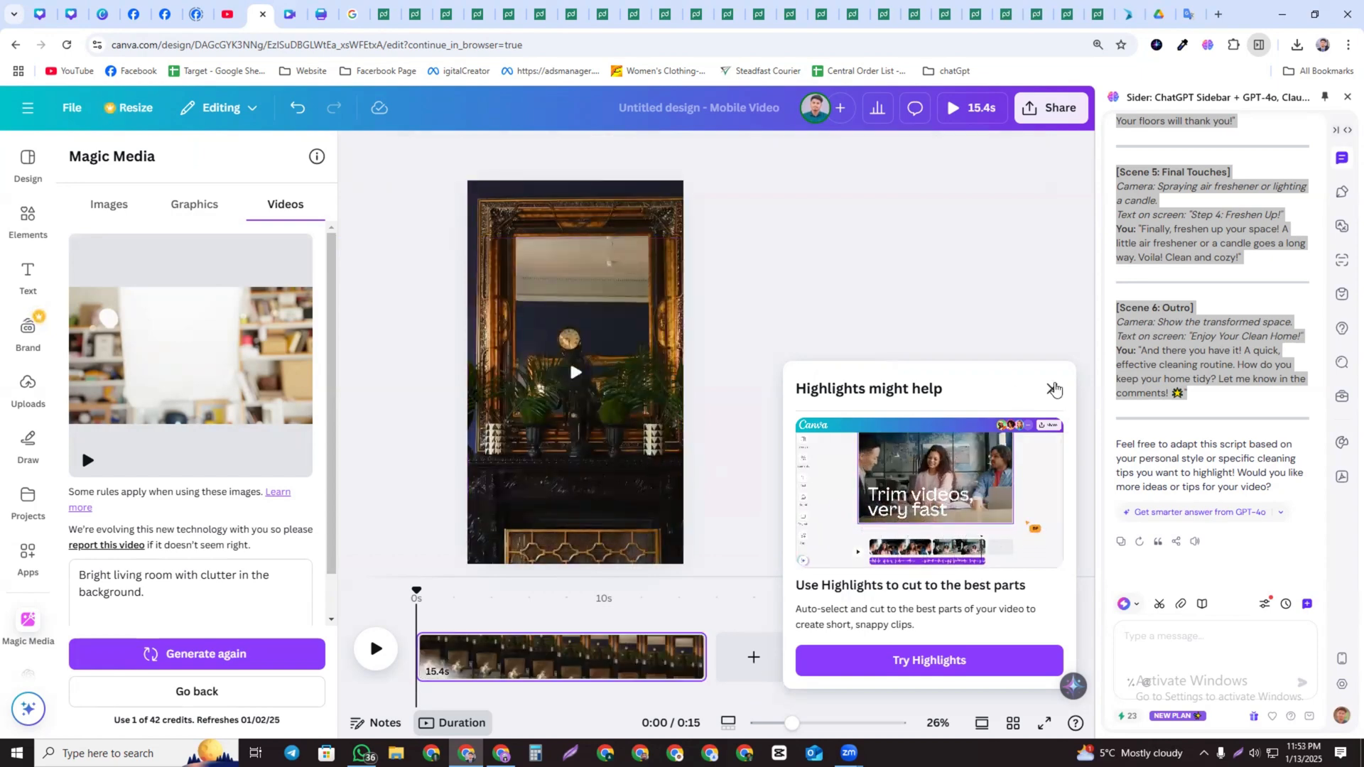
Close the Highlights tip and replace the page video with a bright yellow-toned living room clip from Elements
{"action": "left_click", "coordinate": [1054, 390]}
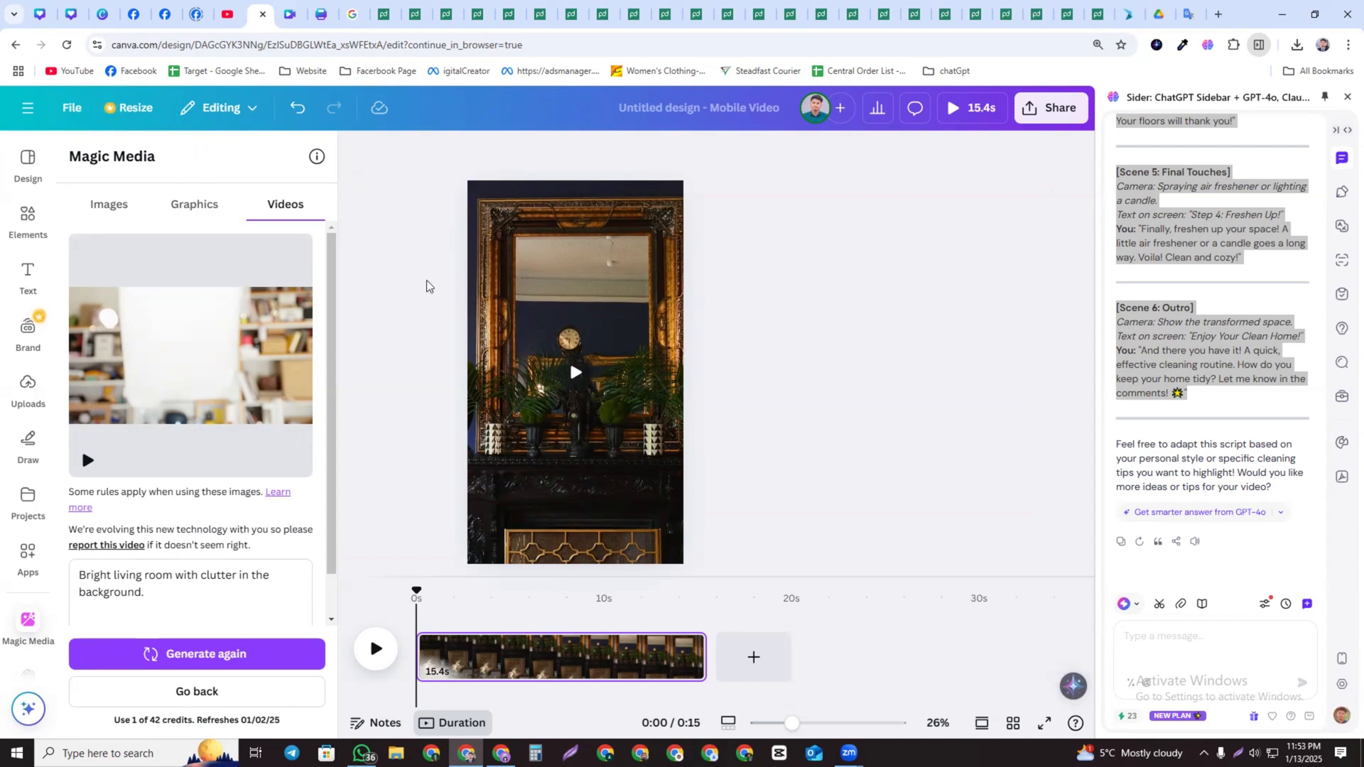
{"action": "left_click", "coordinate": [28, 219]}
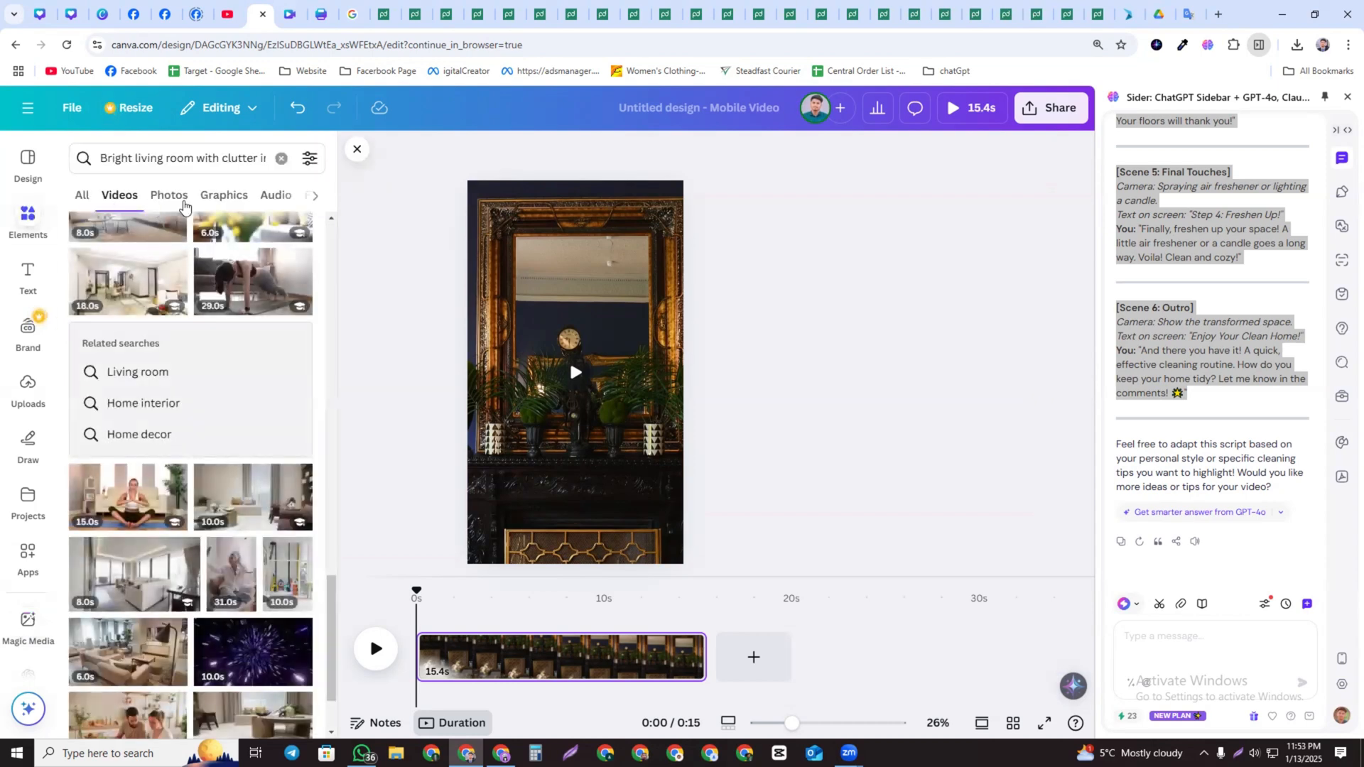
{"action": "scroll", "coordinate": [166, 410], "scroll_direction": "down", "scroll_amount": 5}
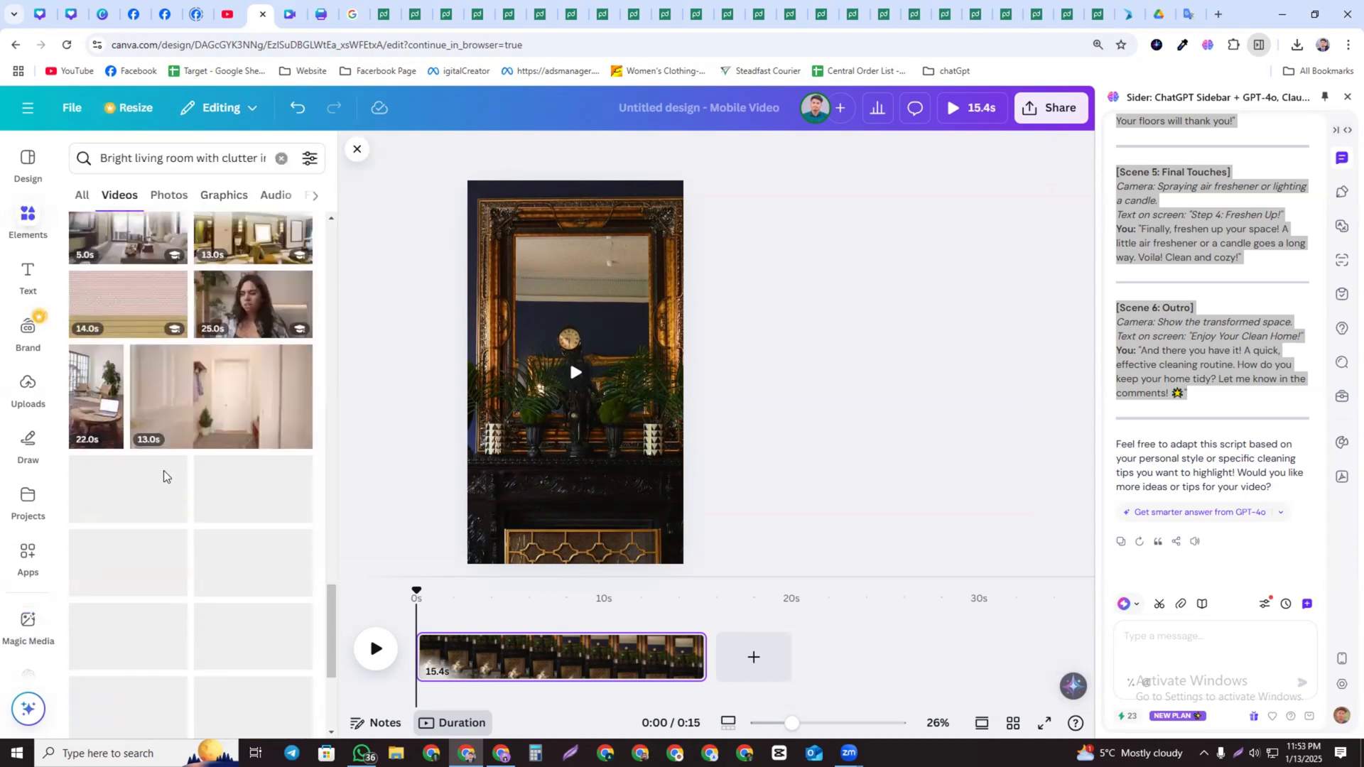
{"action": "scroll", "coordinate": [134, 457], "scroll_direction": "down", "scroll_amount": 5}
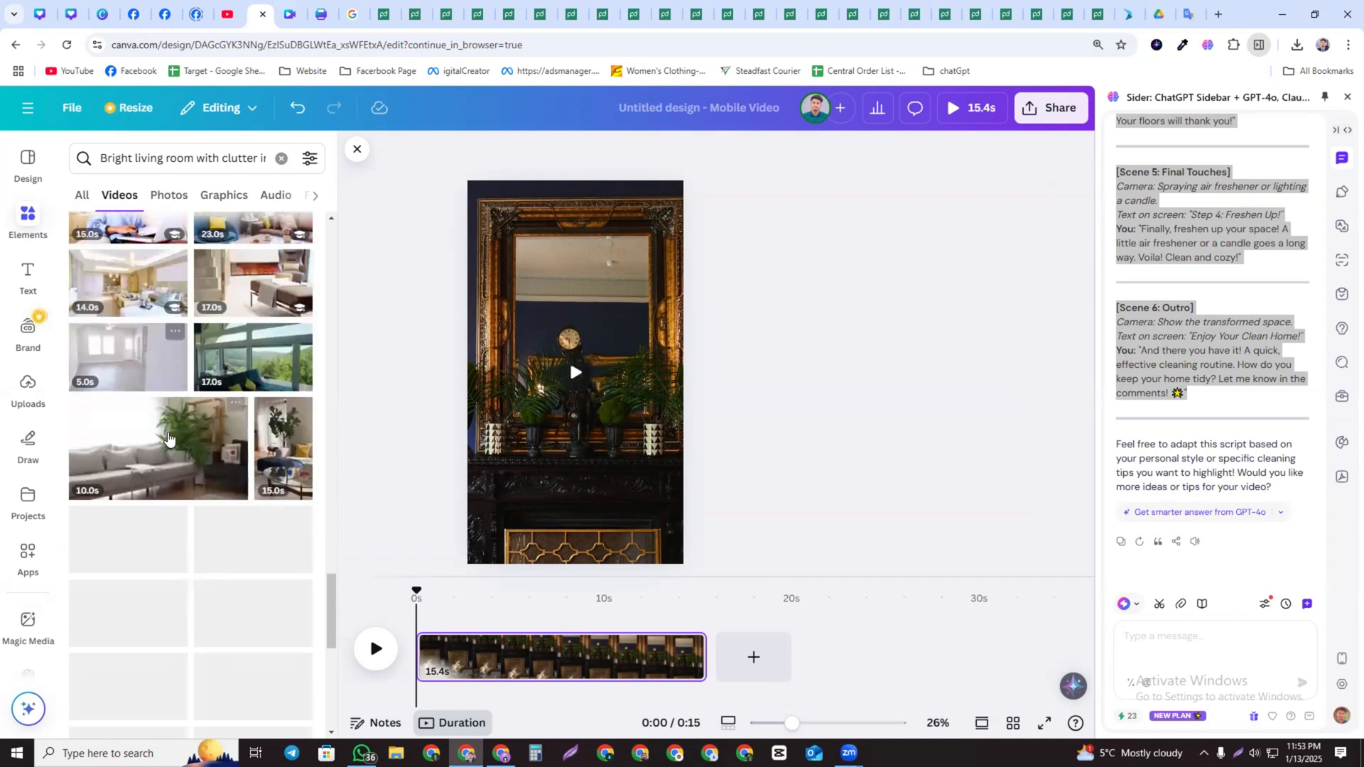
{"action": "scroll", "coordinate": [152, 473], "scroll_direction": "down", "scroll_amount": 5}
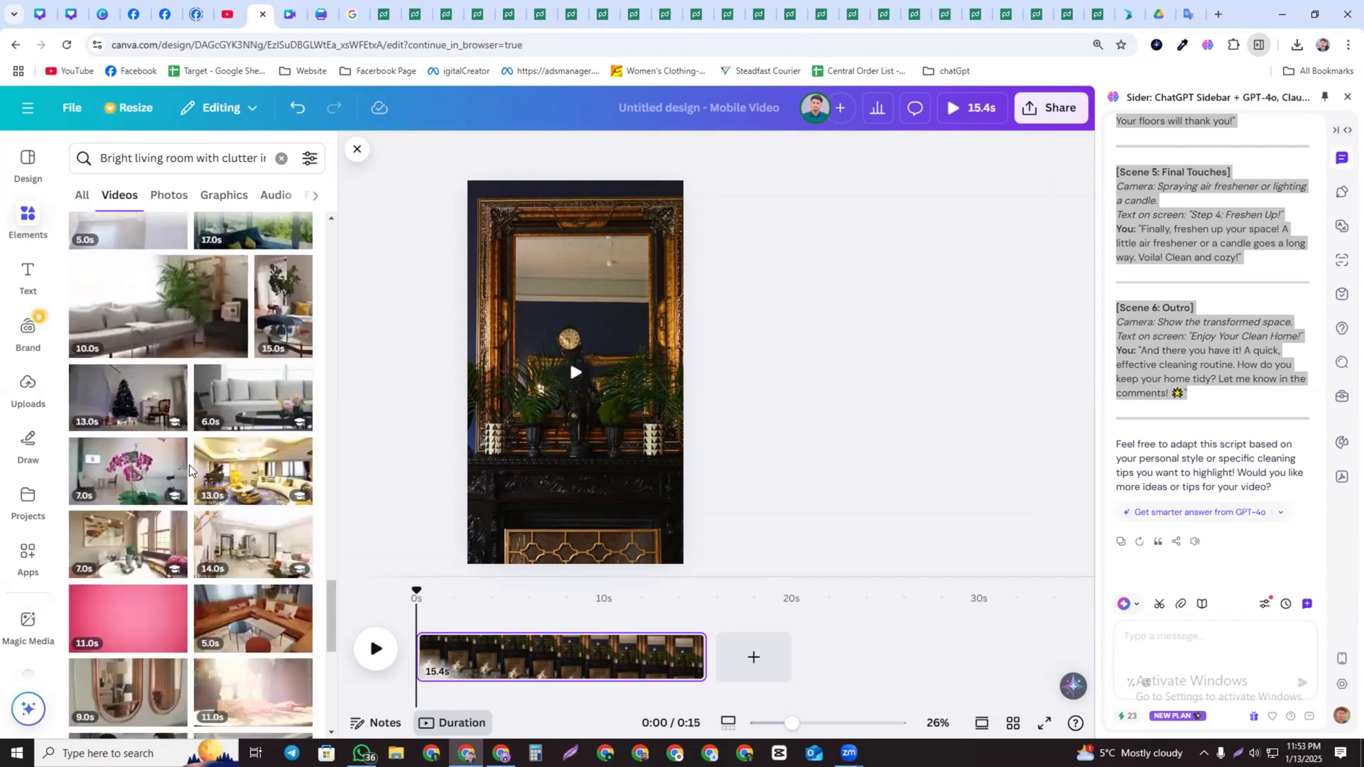
{"action": "left_click_drag", "start_coordinate": [242, 394], "coordinate": [511, 364]}
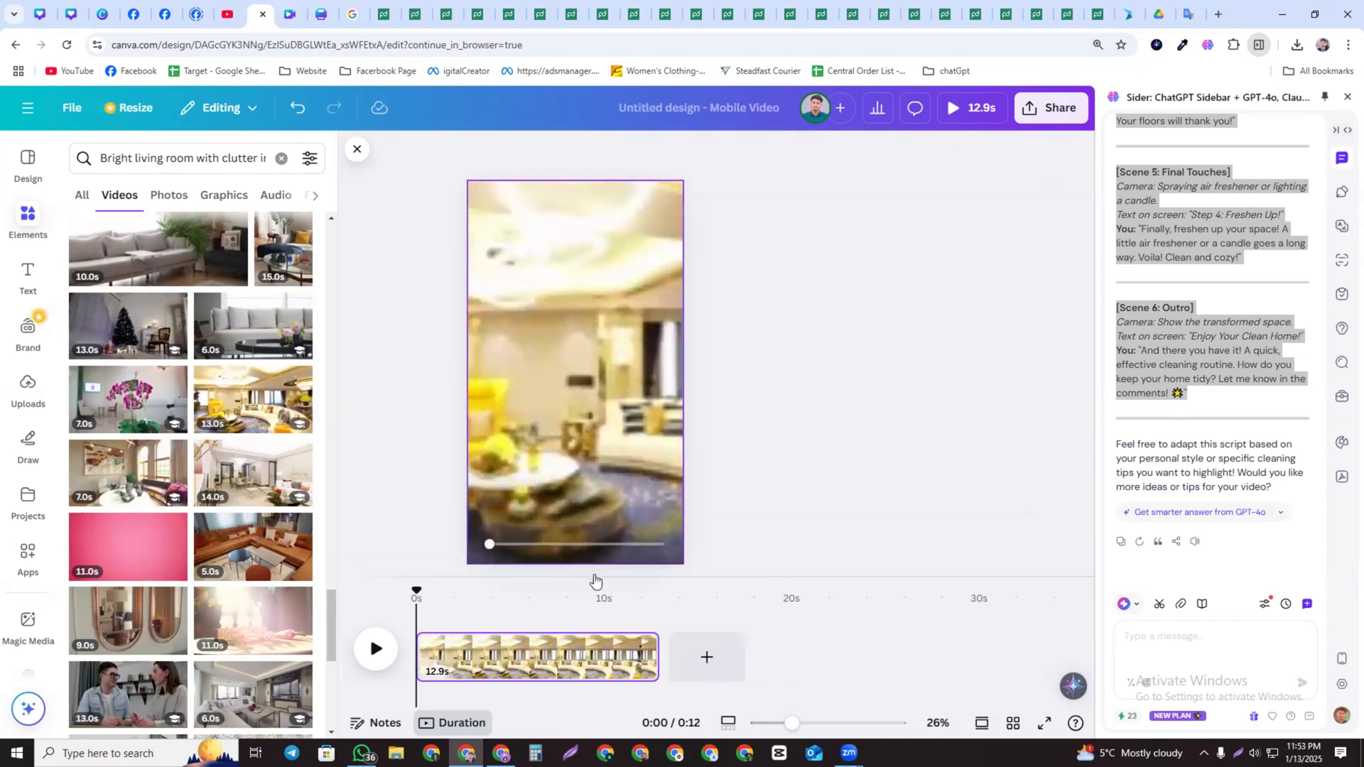
Trim the clip on the timeline to about 2.9 s
{"action": "left_click_drag", "start_coordinate": [662, 655], "coordinate": [461, 655]}
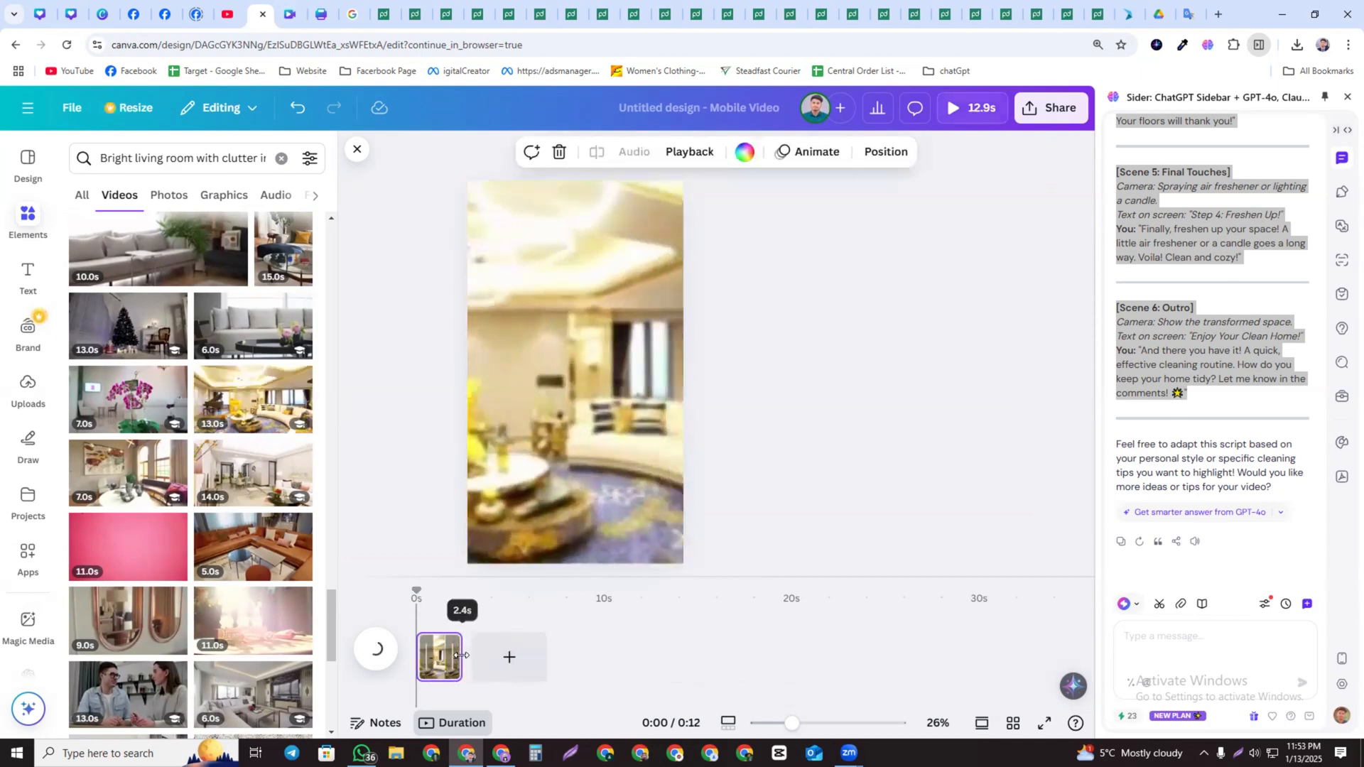
{"action": "left_click_drag", "start_coordinate": [459, 658], "coordinate": [470, 658]}
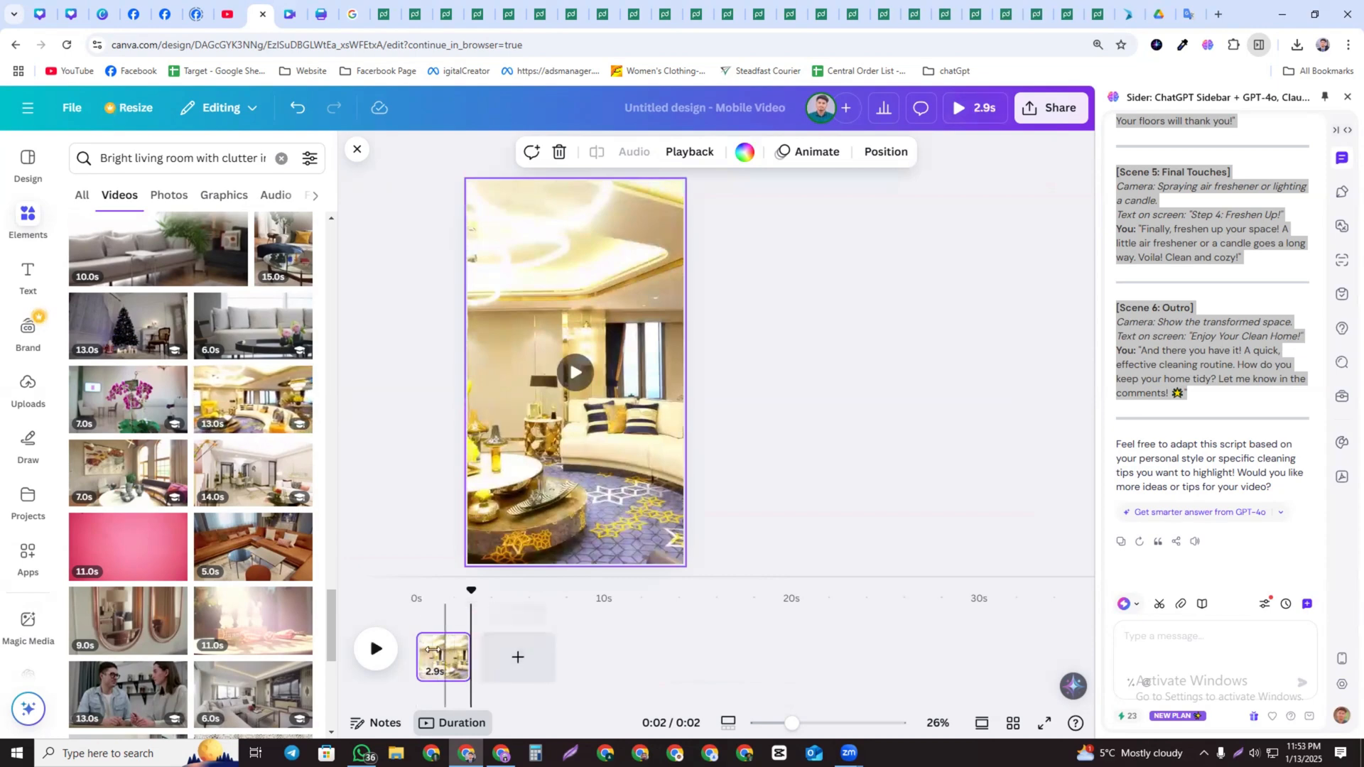
{"action": "left_click", "coordinate": [423, 279]}
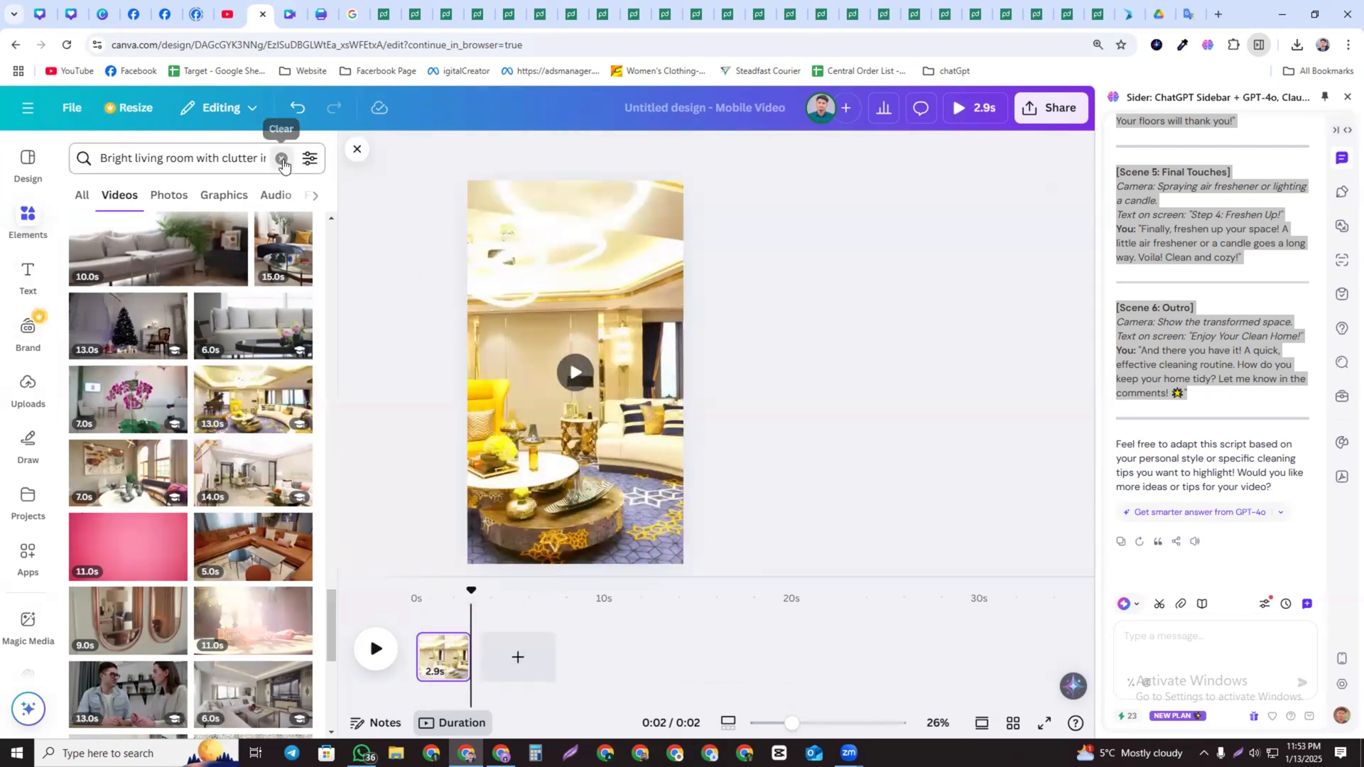
Clear the Elements search and copy Scene 1's spoken line from the script in the sidebar chat
{"action": "left_click", "coordinate": [283, 161]}
{"action": "left_click", "coordinate": [1153, 223]}
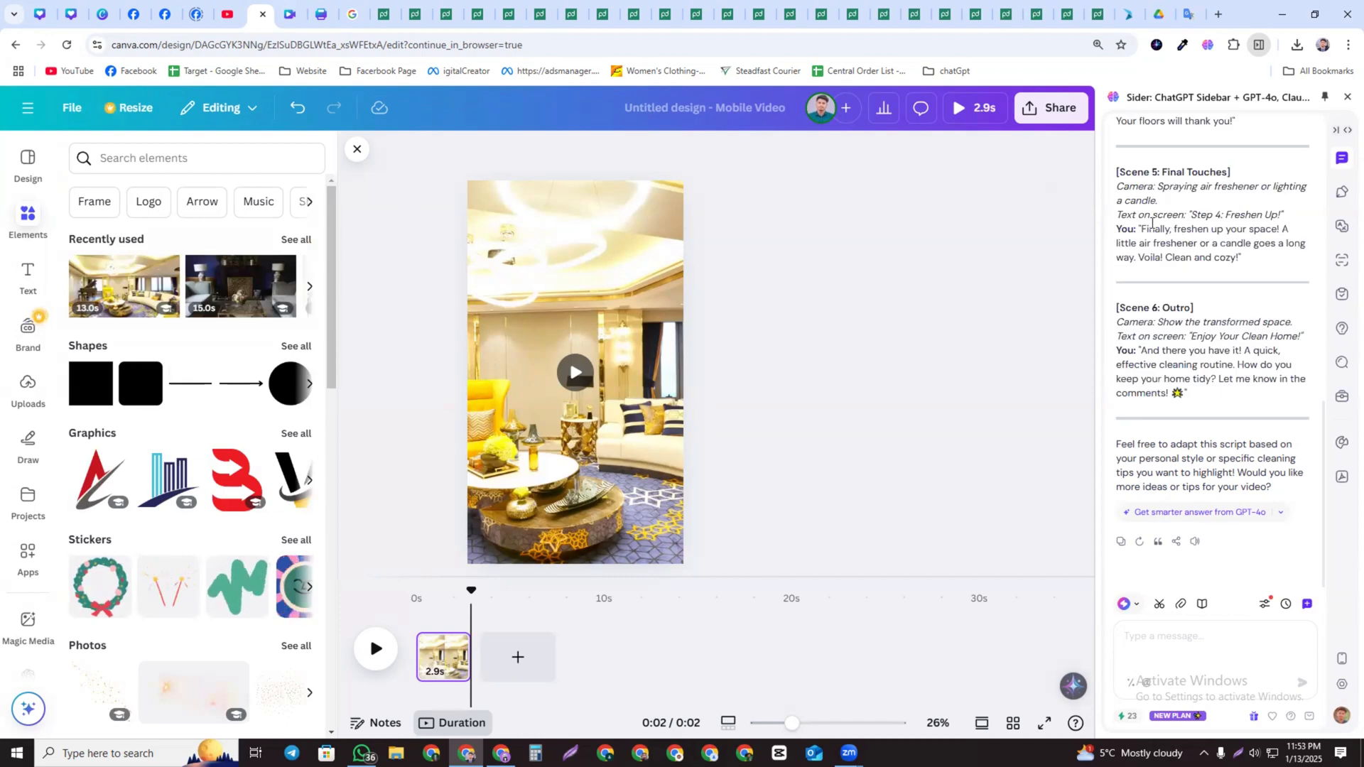
{"action": "scroll", "coordinate": [1158, 234], "scroll_direction": "up", "scroll_amount": 10}
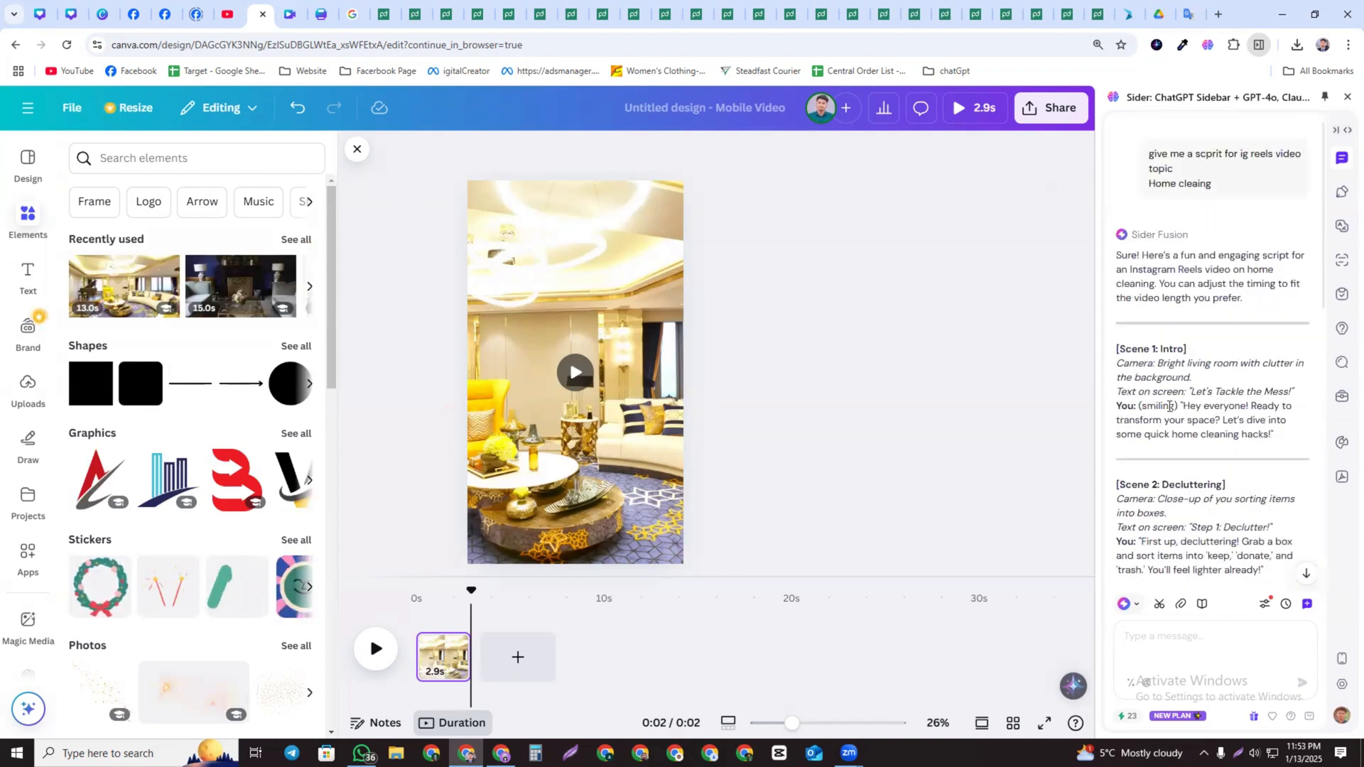
{"action": "left_click_drag", "start_coordinate": [1211, 412], "coordinate": [1270, 438]}
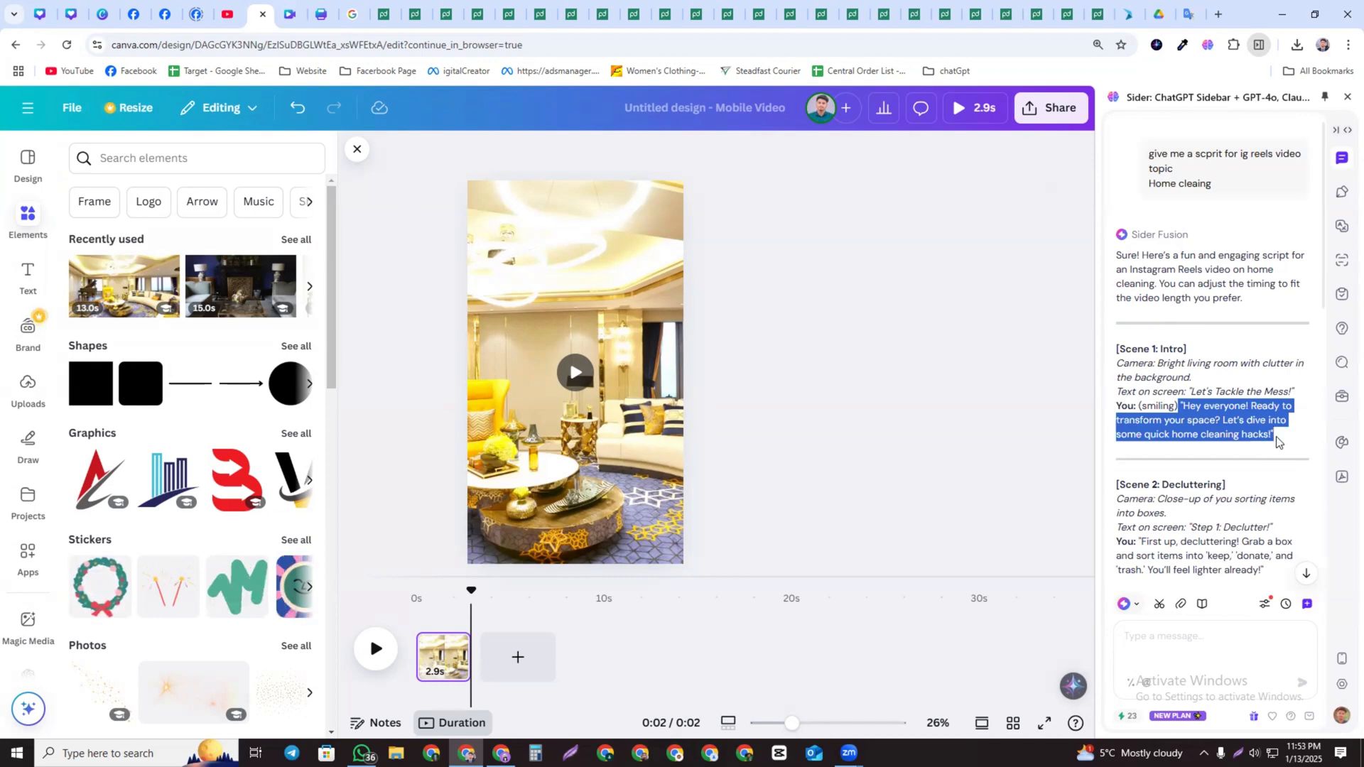
{"action": "right_click", "coordinate": [1242, 419]}
{"action": "left_click", "coordinate": [1045, 436]}
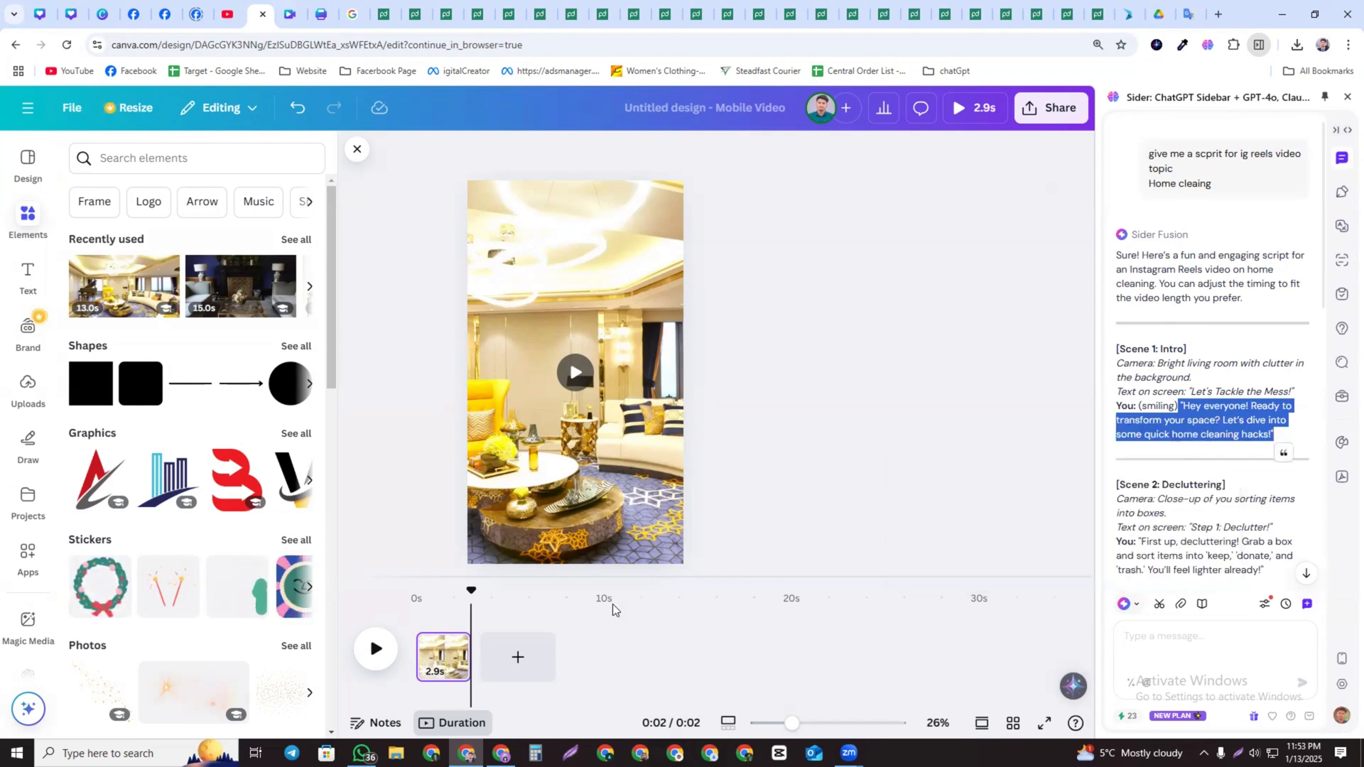
Extend the clip on the timeline to about 4.7 s
{"action": "left_click", "coordinate": [464, 649]}
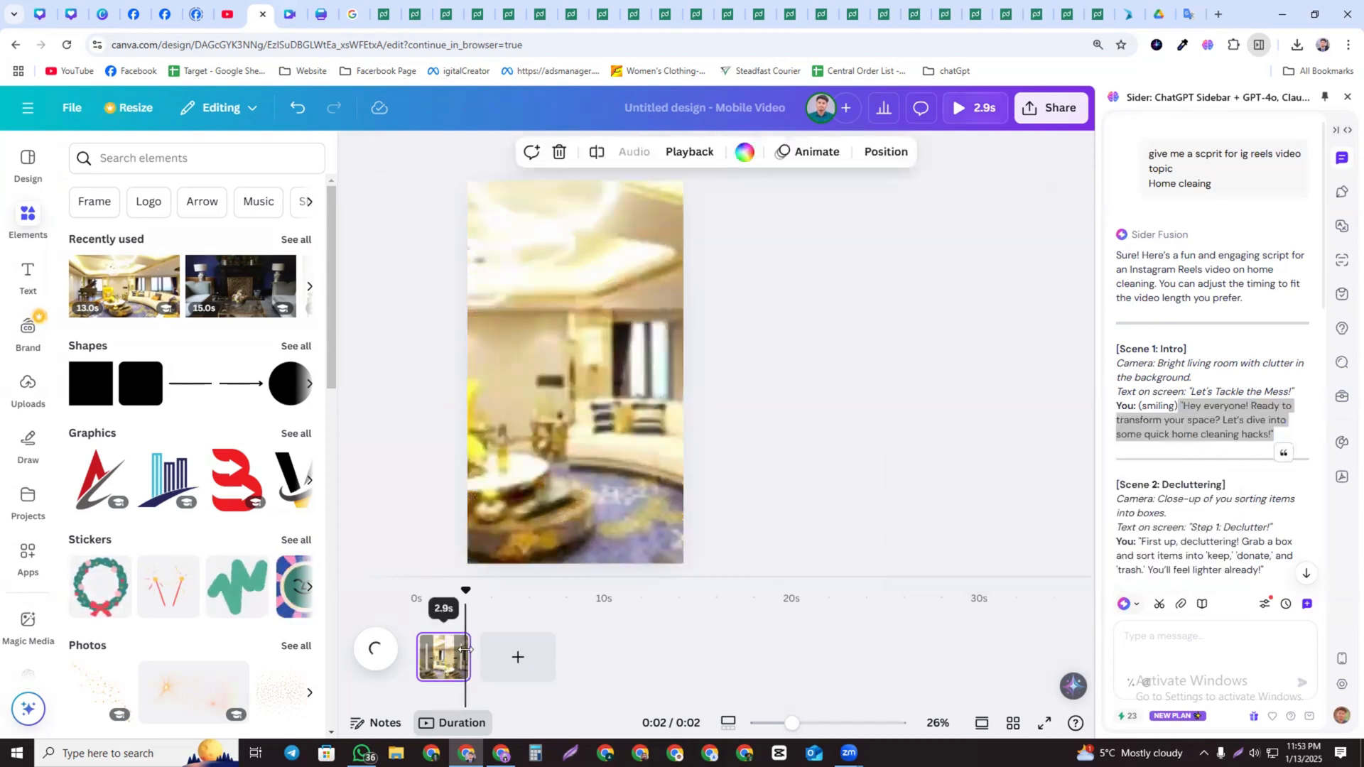
{"action": "left_click_drag", "start_coordinate": [465, 649], "coordinate": [504, 648]}
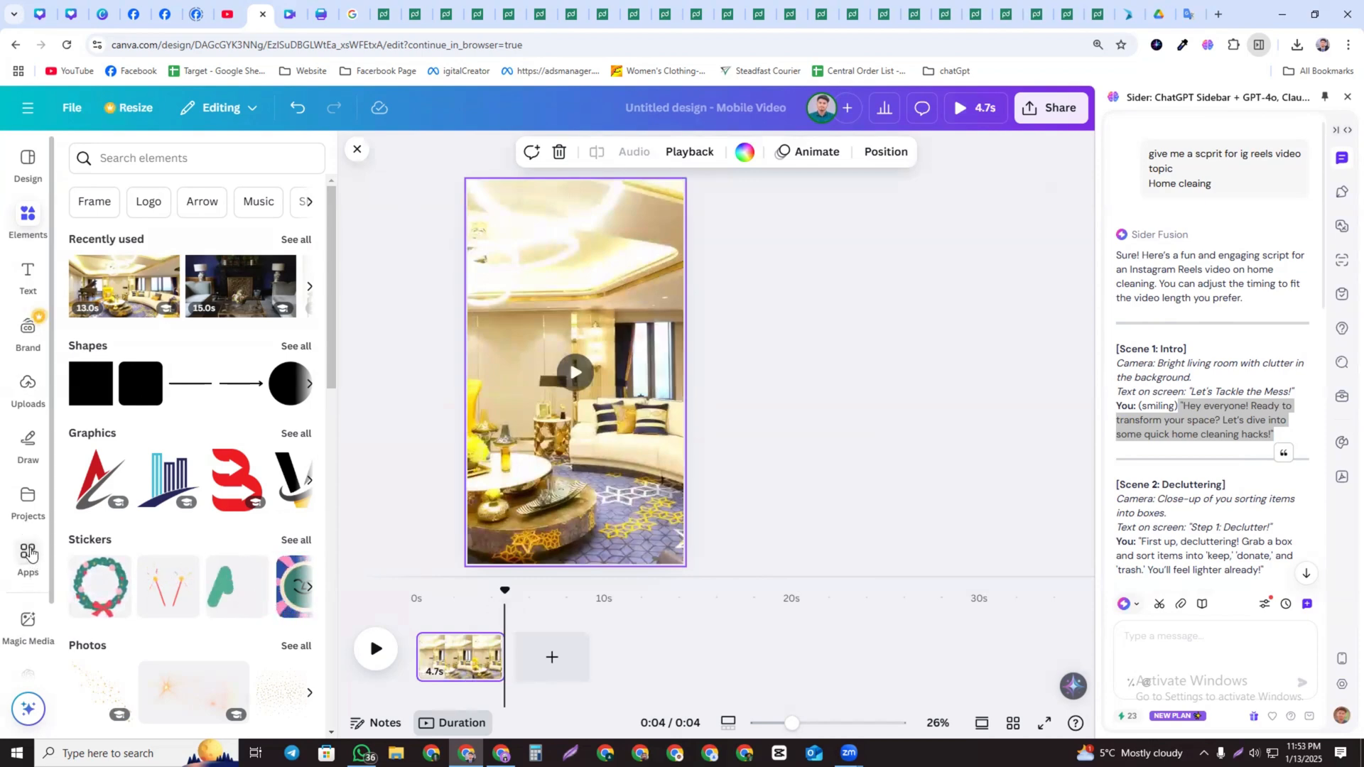
Open the AiVOOV – Voiceover app from the Apps collection
{"action": "left_click", "coordinate": [30, 554]}
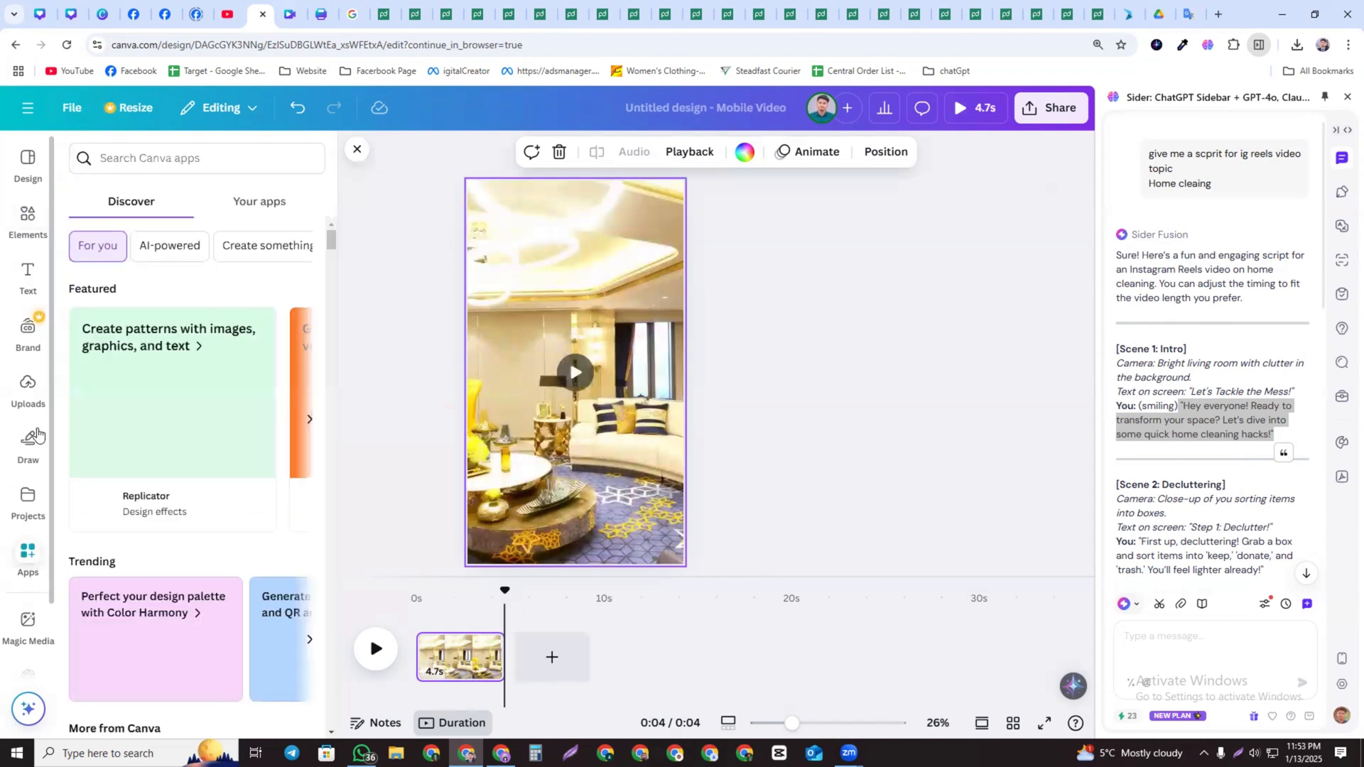
{"action": "scroll", "coordinate": [267, 519], "scroll_direction": "down", "scroll_amount": 7}
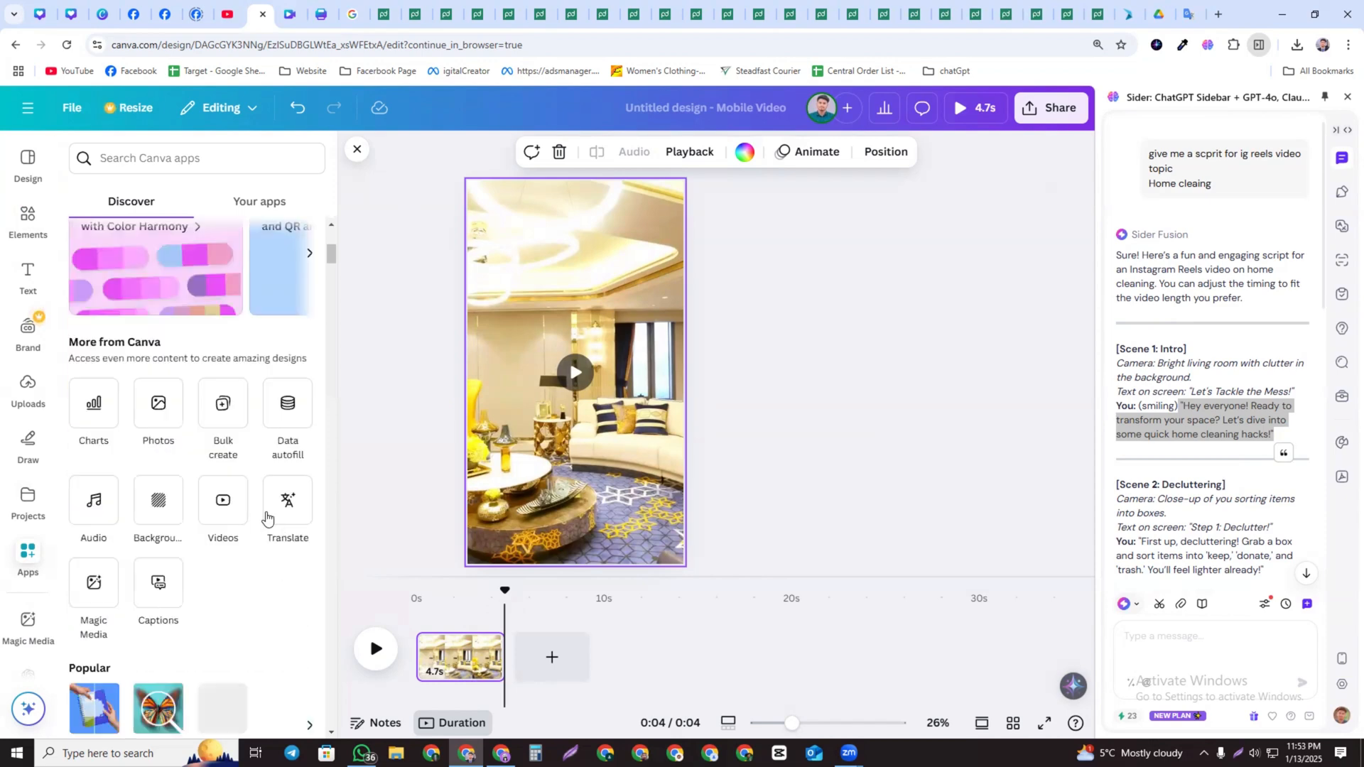
{"action": "scroll", "coordinate": [245, 485], "scroll_direction": "down", "scroll_amount": 4}
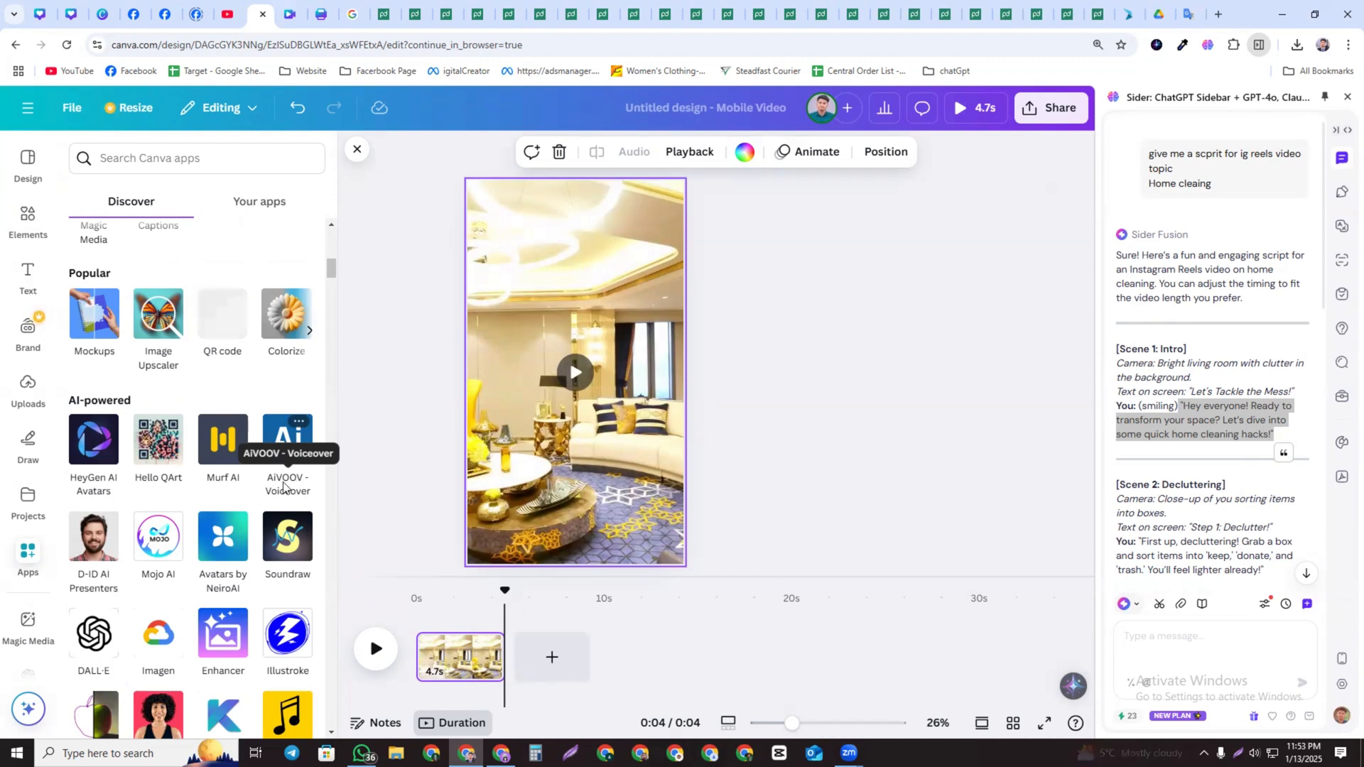
{"action": "left_click", "coordinate": [287, 439]}
{"action": "left_click", "coordinate": [184, 679]}
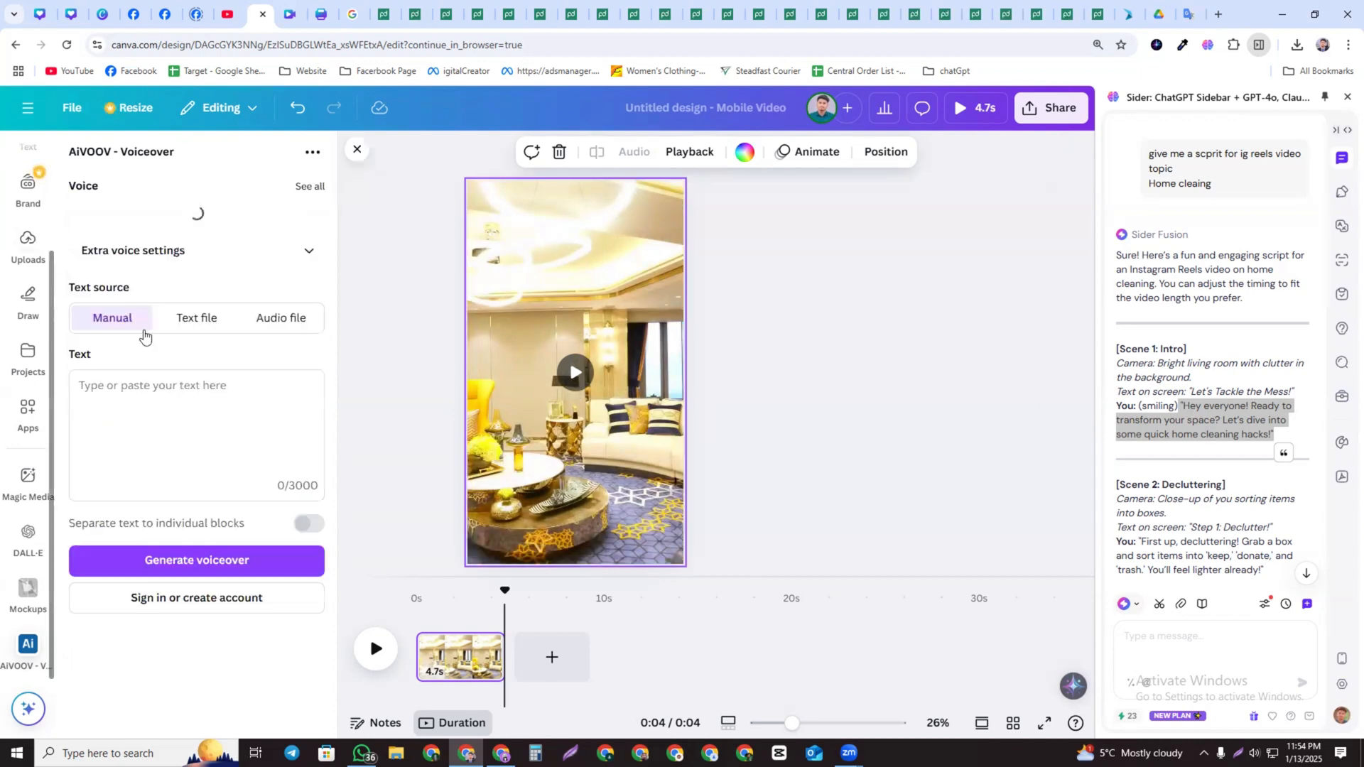
Paste Scene 1's spoken line into the voiceover text field
{"action": "left_click", "coordinate": [117, 396]}
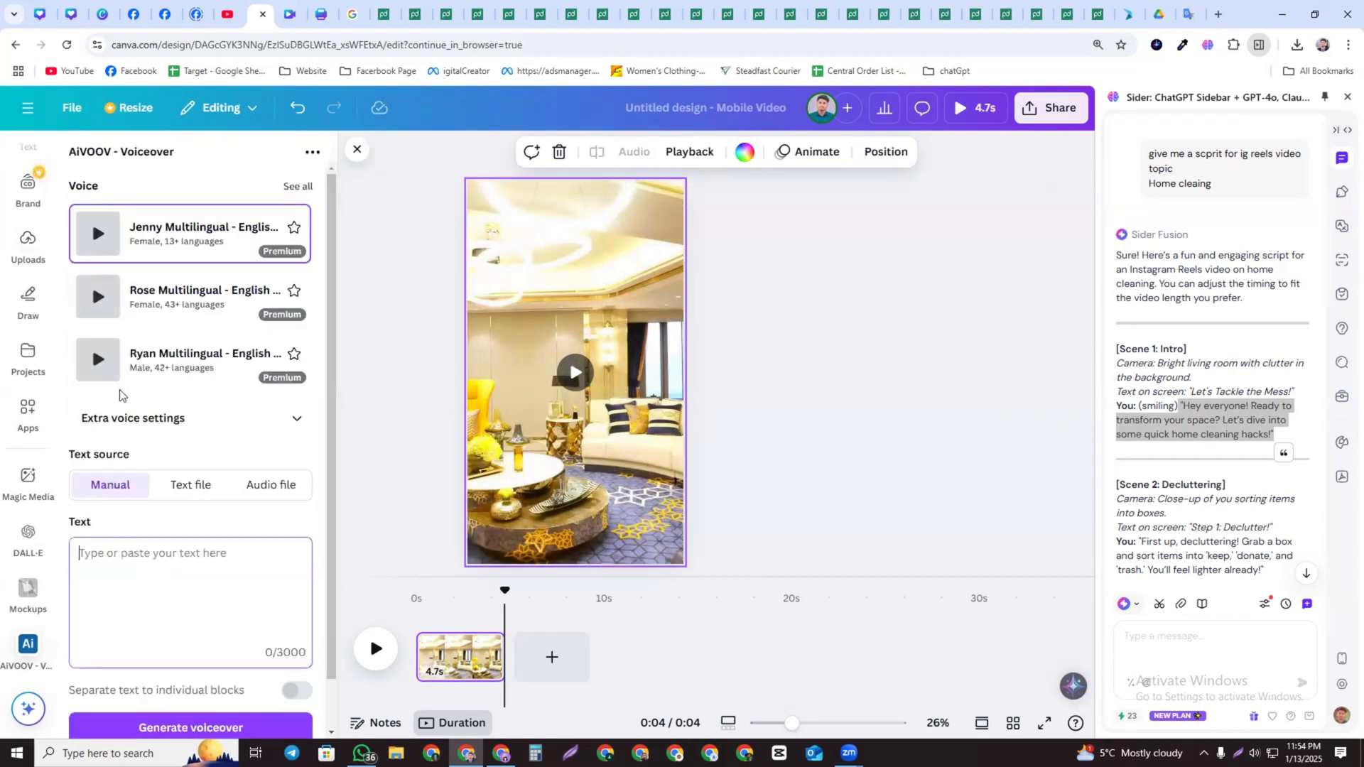
{"action": "type", "text": "\"Hey everyone! Ready to transform your space? Let’s dive into some quick home cleaning hacks!\""}
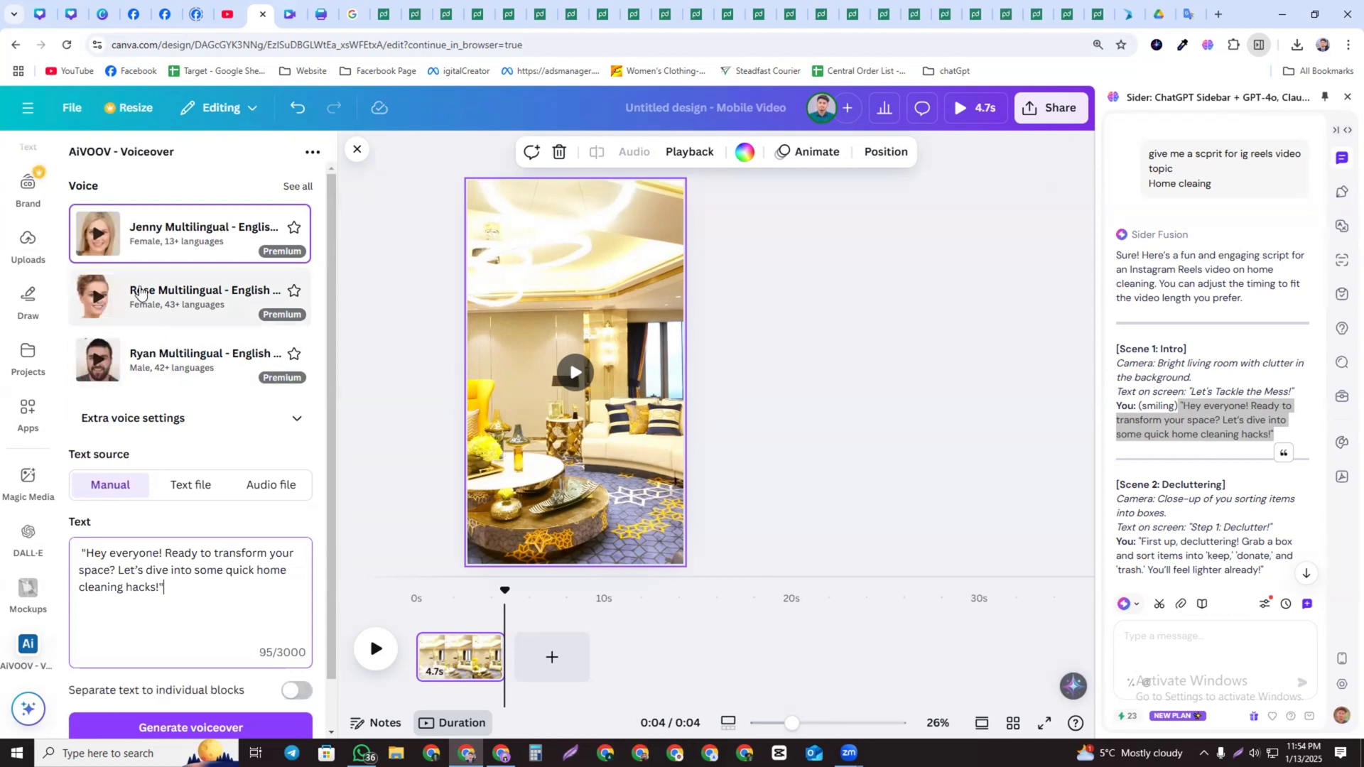
Start generating the voiceover and connect the AiVOOV account through Google sign-in
{"action": "scroll", "coordinate": [193, 569], "scroll_direction": "down", "scroll_amount": 2}
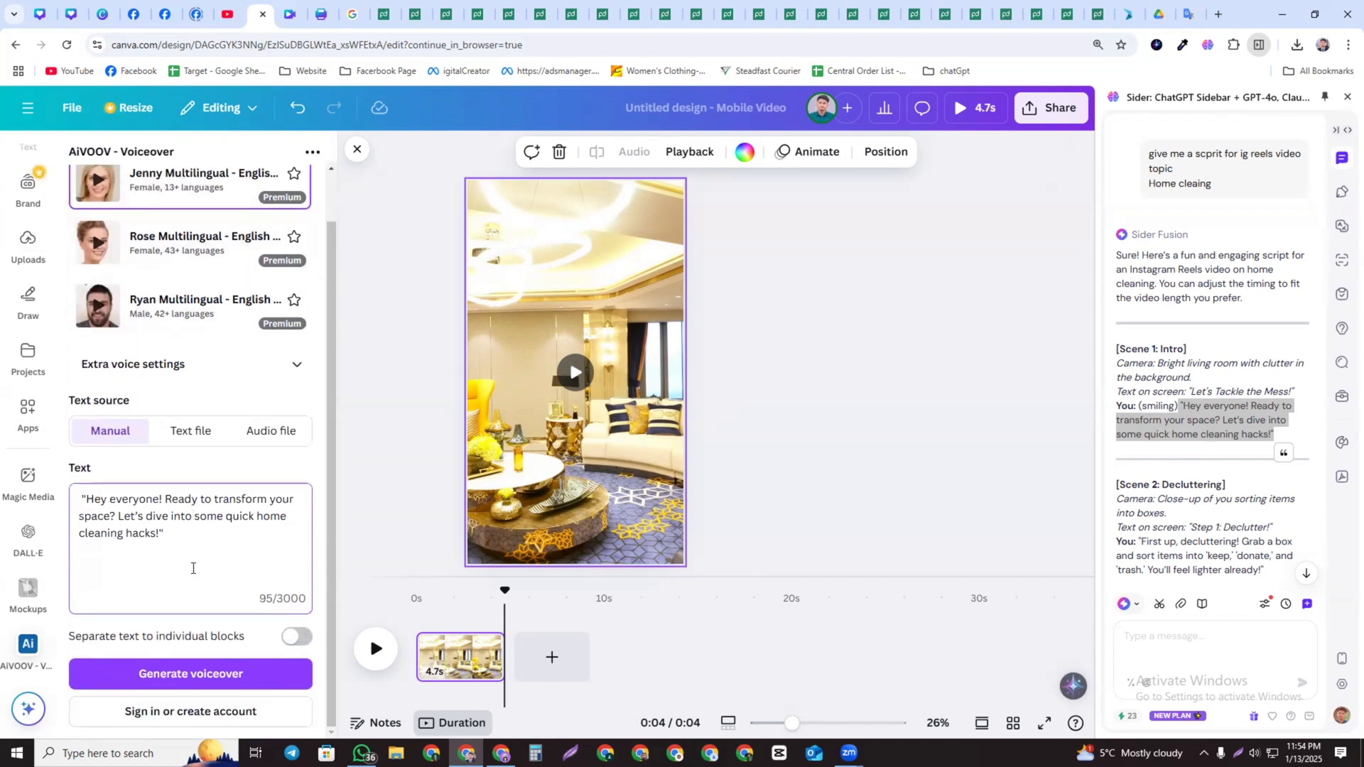
{"action": "left_click", "coordinate": [202, 678]}
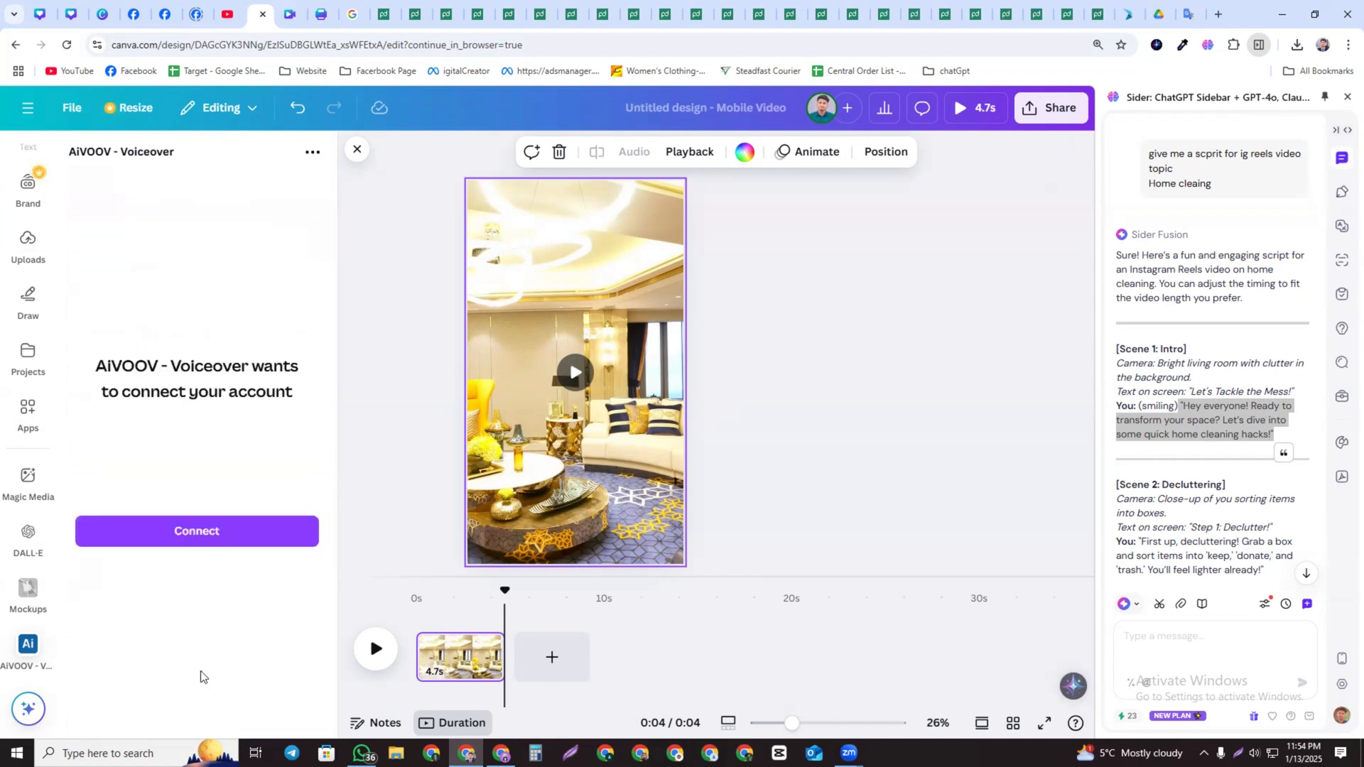
{"action": "left_click", "coordinate": [206, 530]}
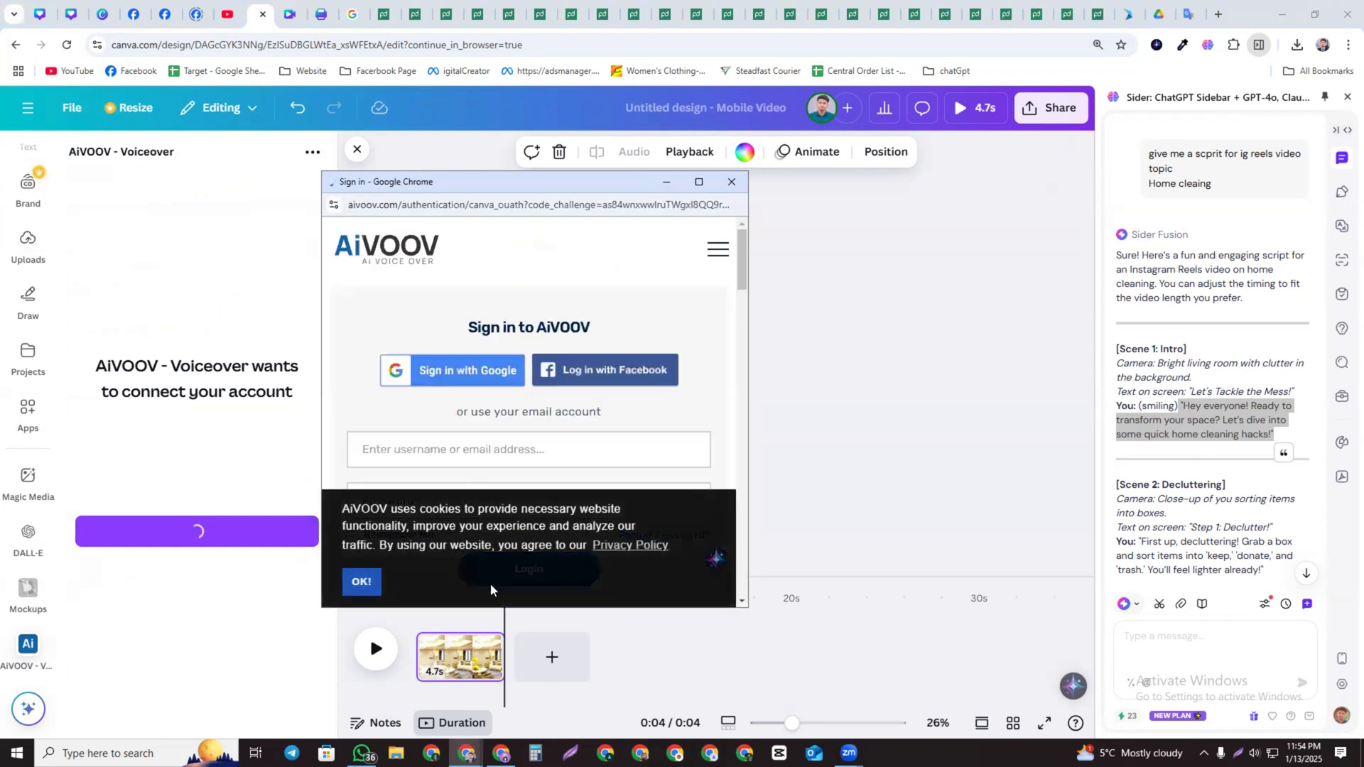
{"action": "left_click", "coordinate": [361, 584]}
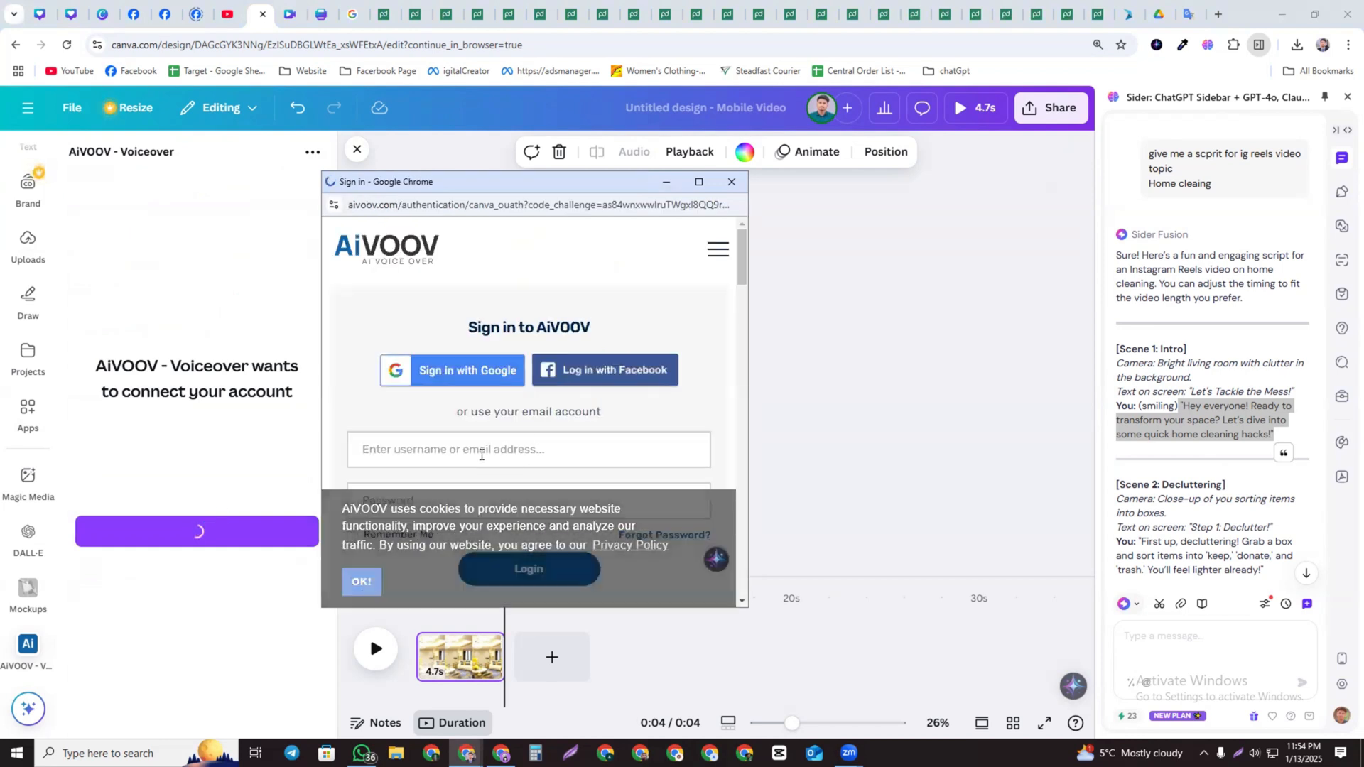
{"action": "left_click", "coordinate": [479, 375]}
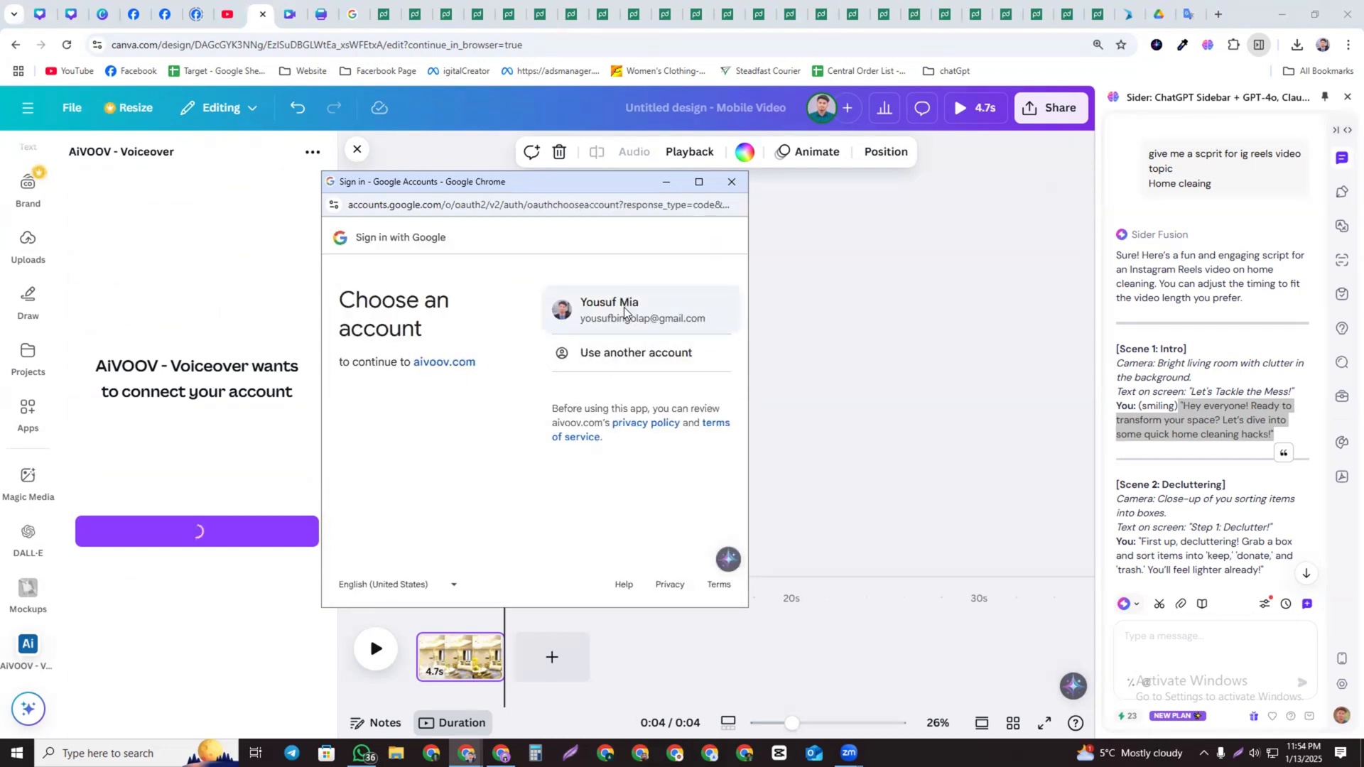
{"action": "left_click", "coordinate": [625, 313]}
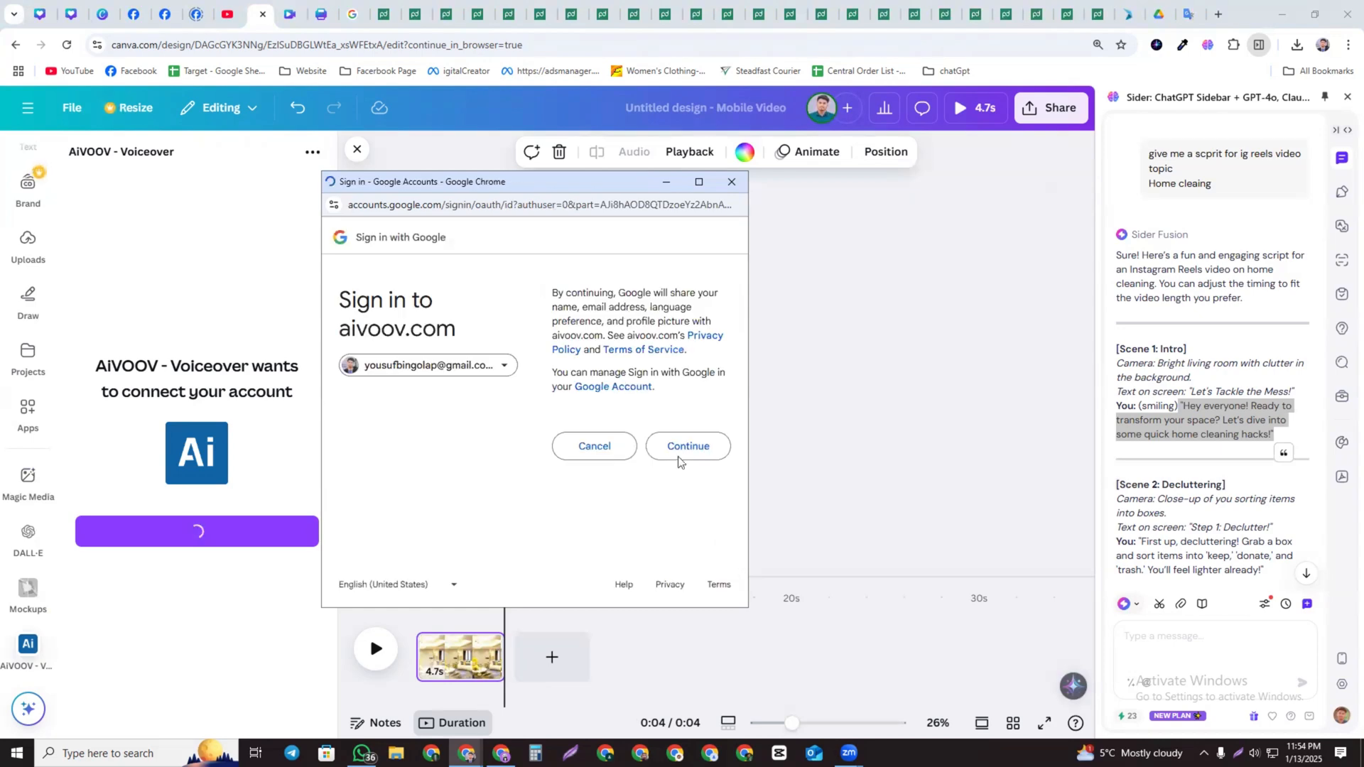
{"action": "left_click", "coordinate": [689, 453]}
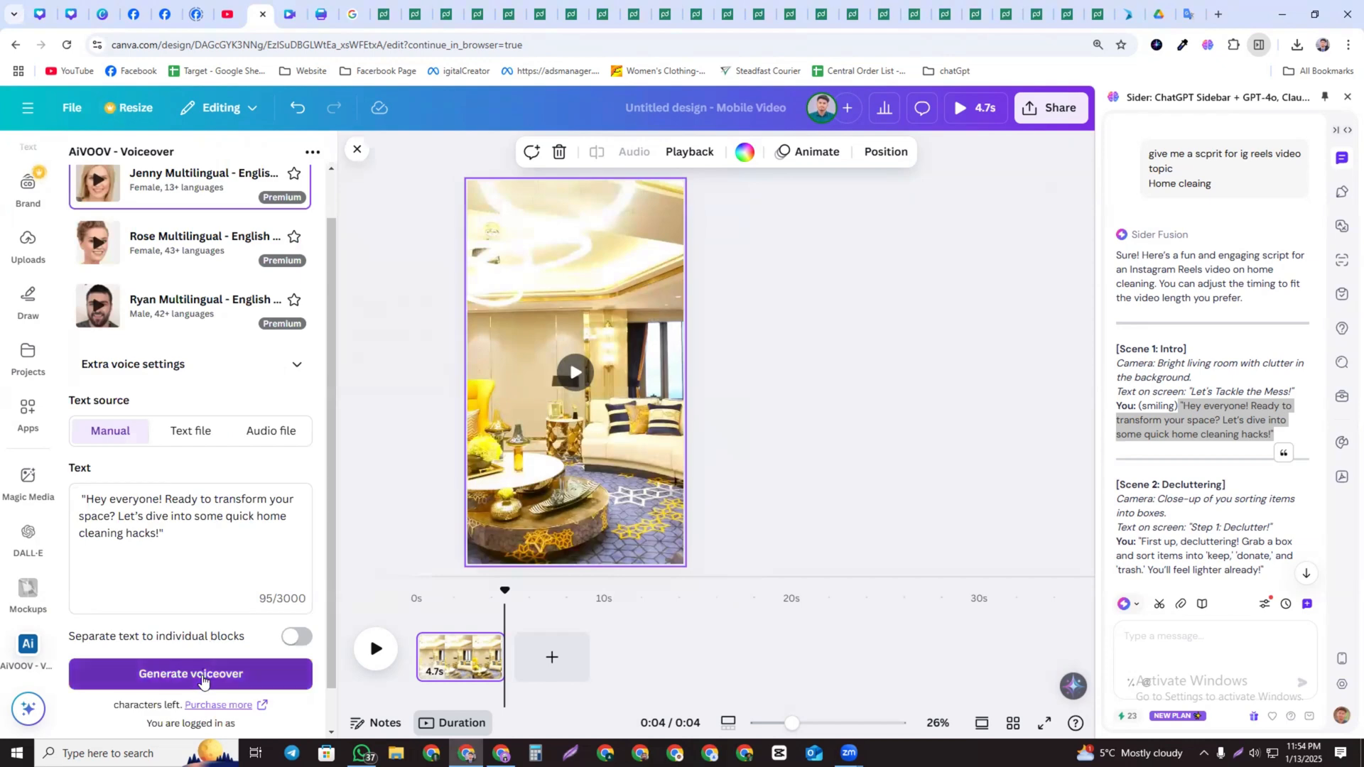
Generate the voiceover for the pasted line with the Jenny Multilingual voice and add it to the timeline
{"action": "left_click", "coordinate": [202, 680]}
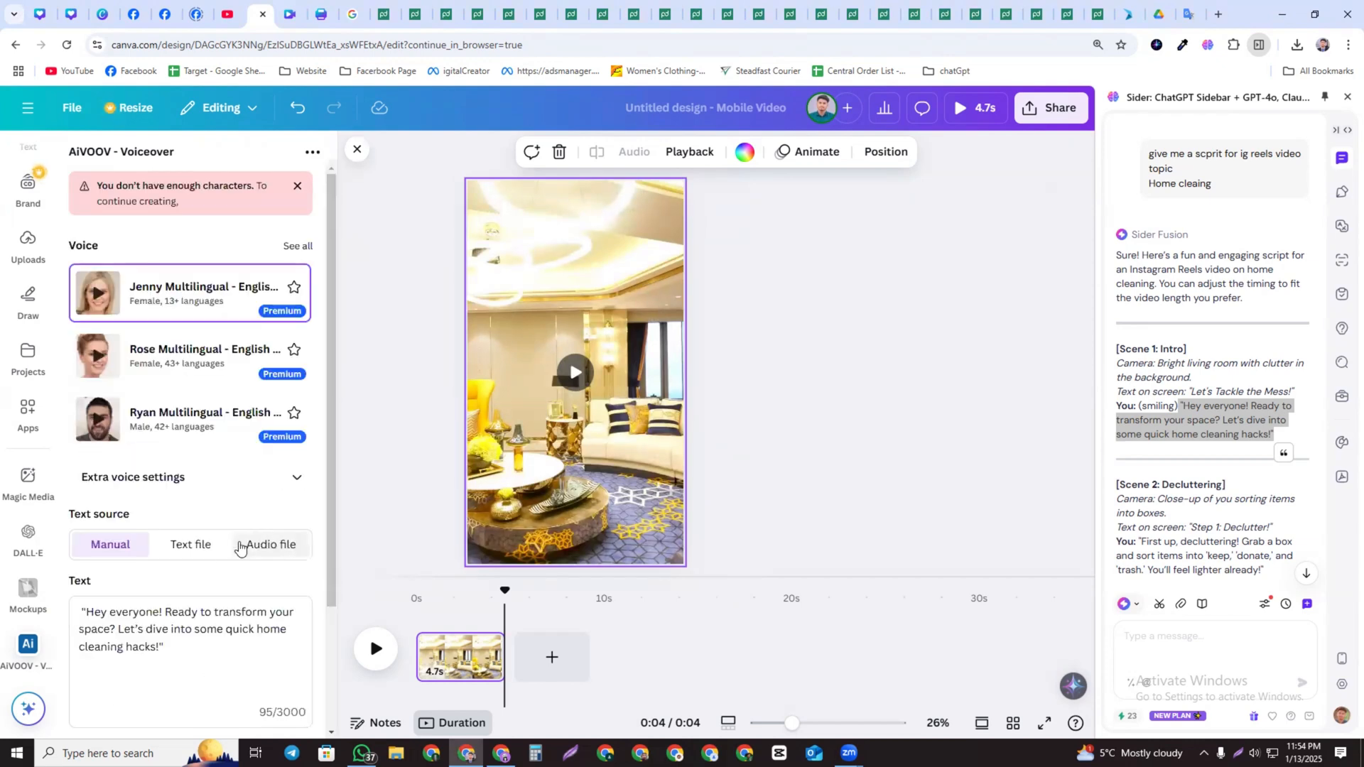
{"action": "scroll", "coordinate": [202, 622], "scroll_direction": "down", "scroll_amount": 2}
{"action": "left_click", "coordinate": [192, 629]}
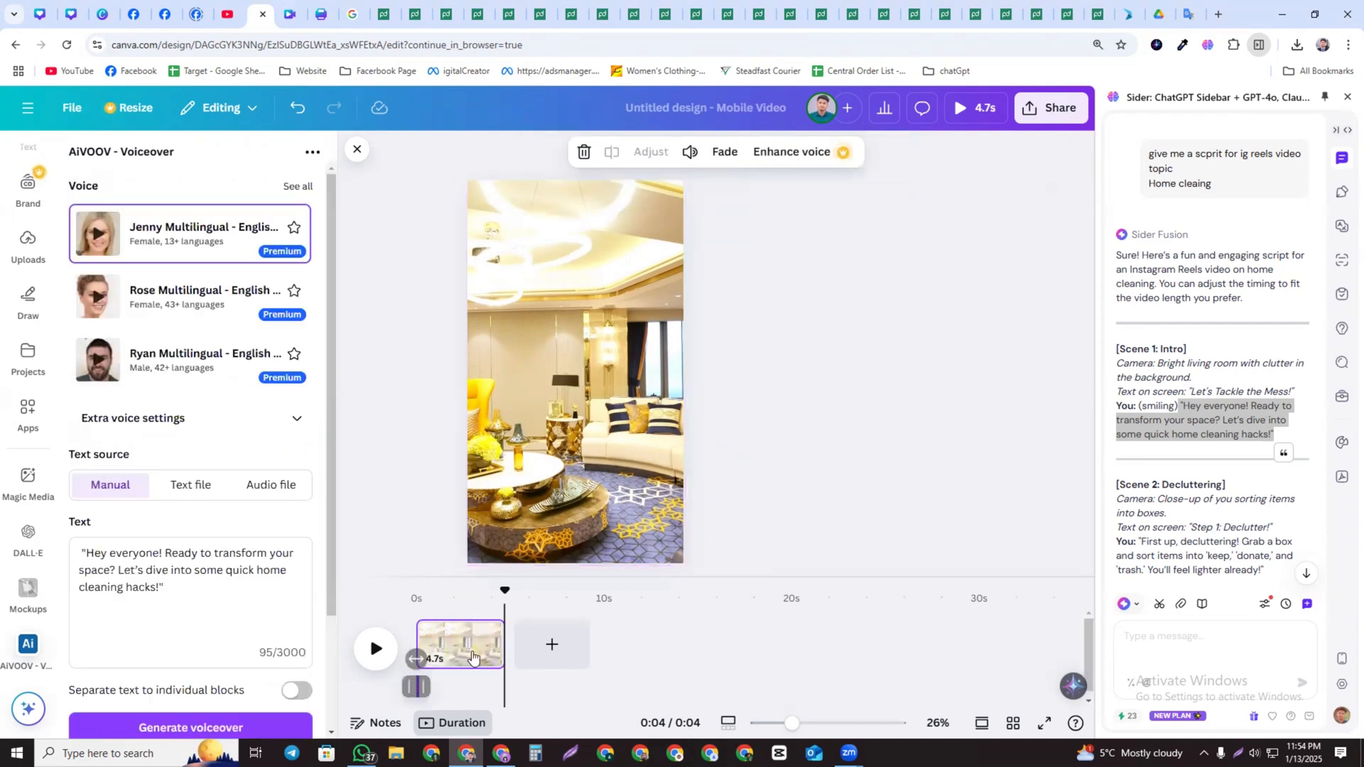
{"action": "mouse_move", "coordinate": [423, 688]}
{"action": "left_mouse_down"}
{"action": "mouse_move", "coordinate": [479, 697]}
{"action": "mouse_move", "coordinate": [404, 692]}
{"action": "mouse_move", "coordinate": [424, 690]}
{"action": "left_mouse_up"}
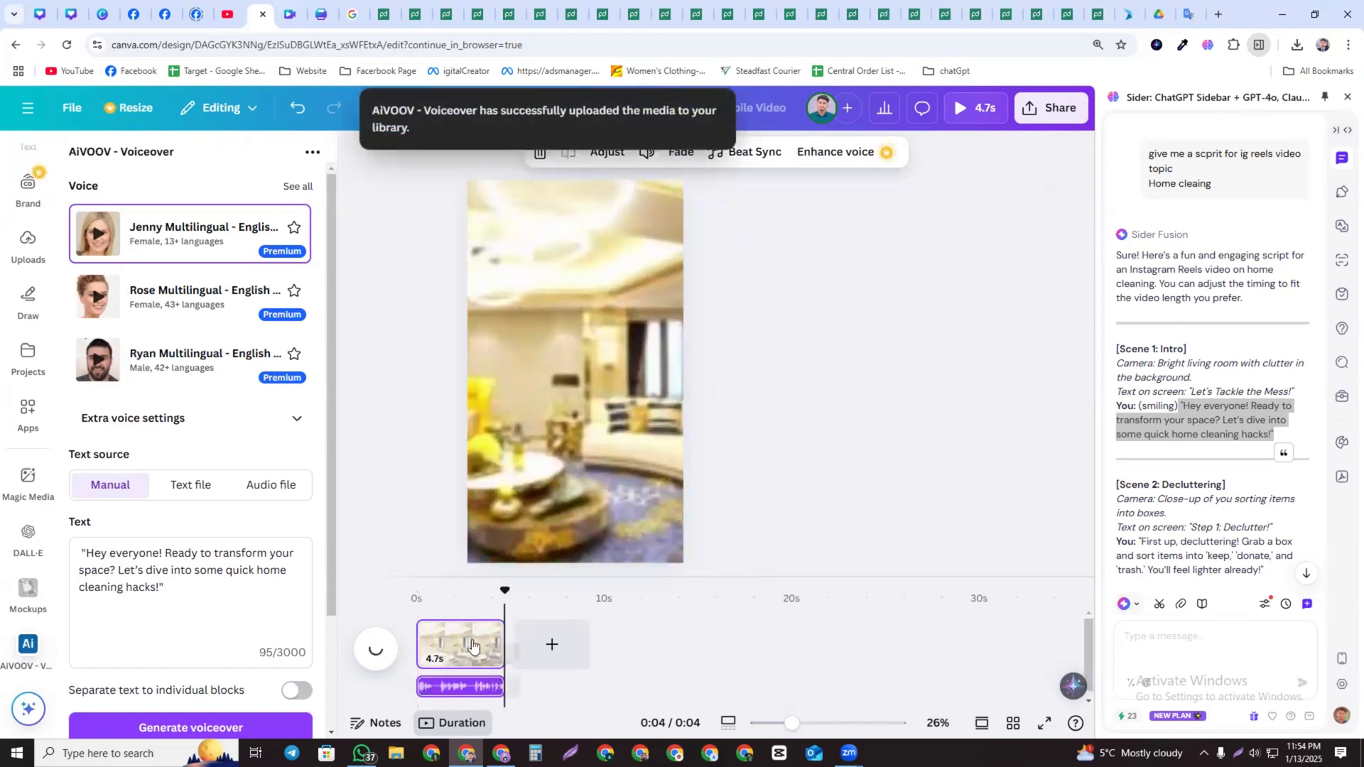
Play the scene from the start to preview the voiceover with the clip
{"action": "left_click", "coordinate": [422, 609]}
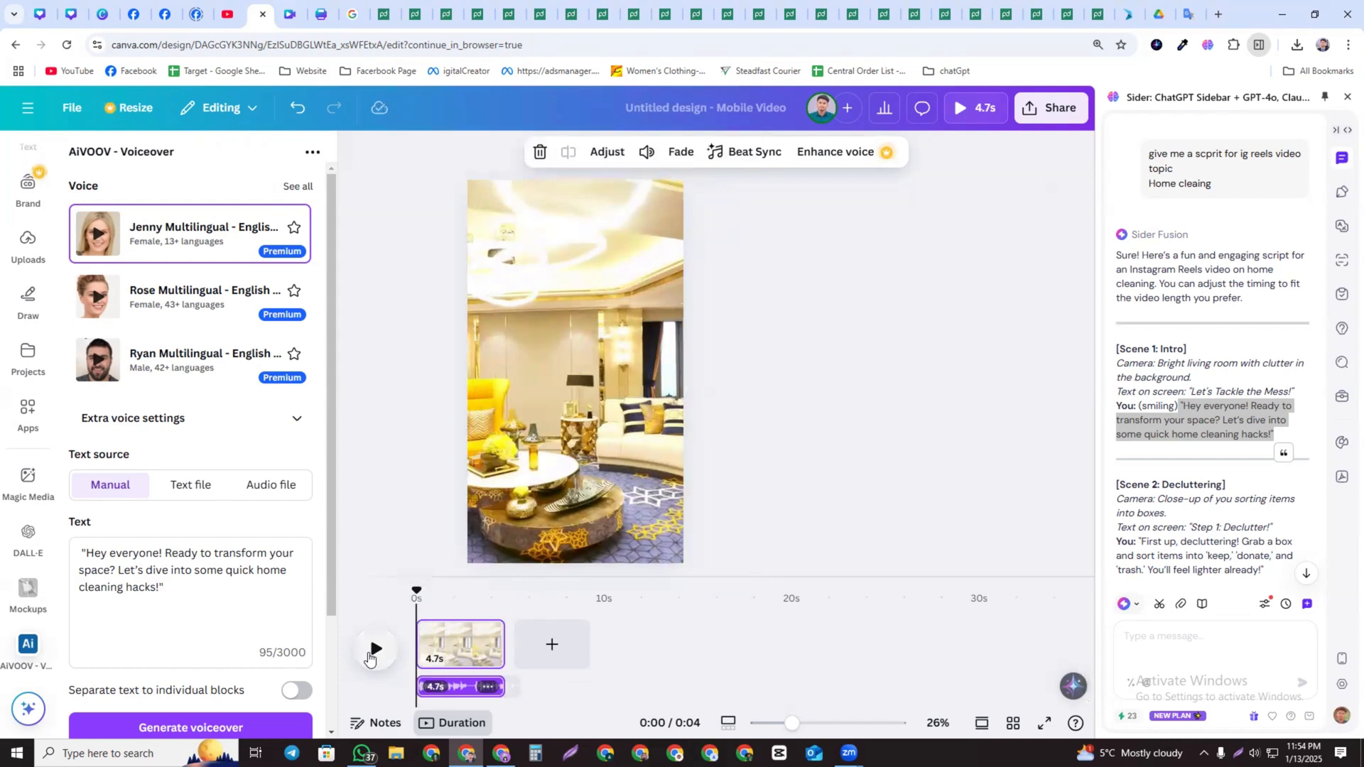
{"action": "left_click", "coordinate": [370, 658]}
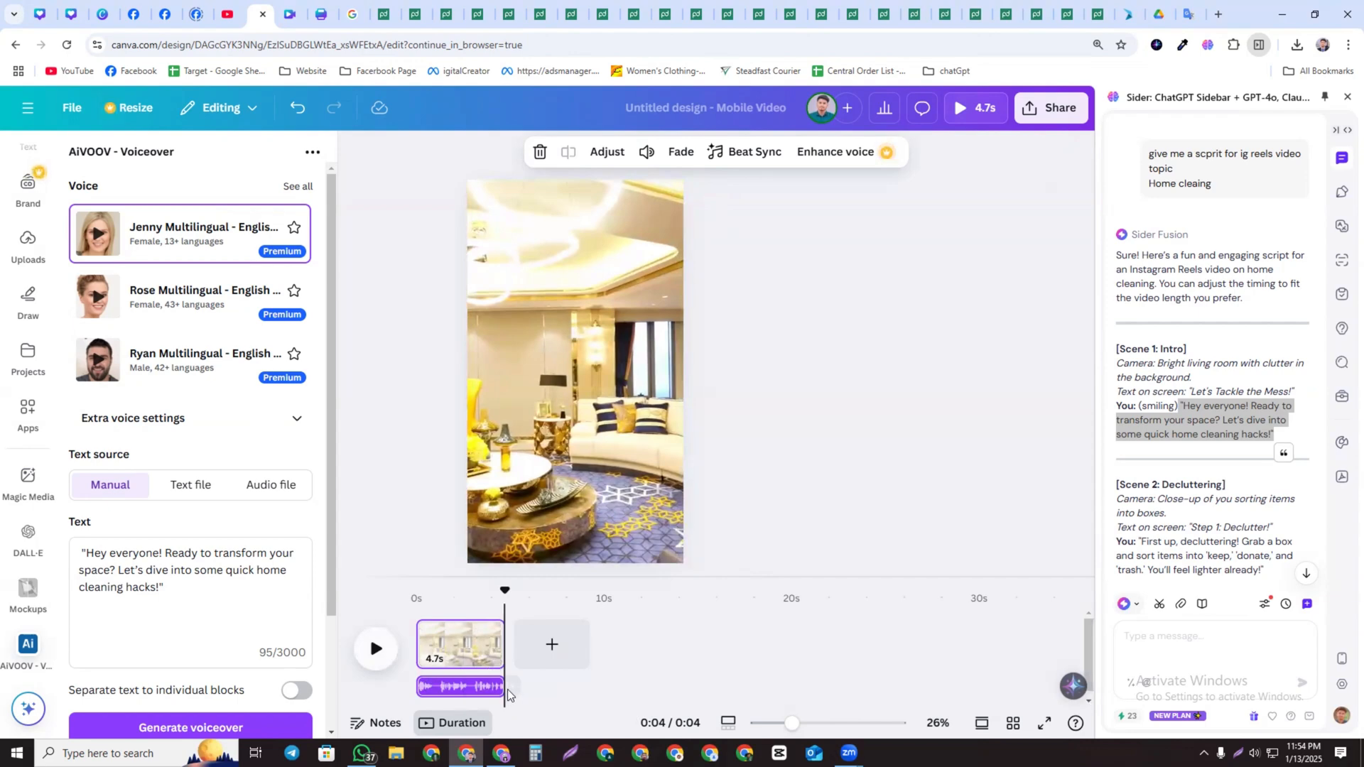
Extend the video clip to about 7.7 s and the voiceover track to about 5.5 s on the timeline
{"action": "left_click_drag", "start_coordinate": [506, 643], "coordinate": [561, 643]}
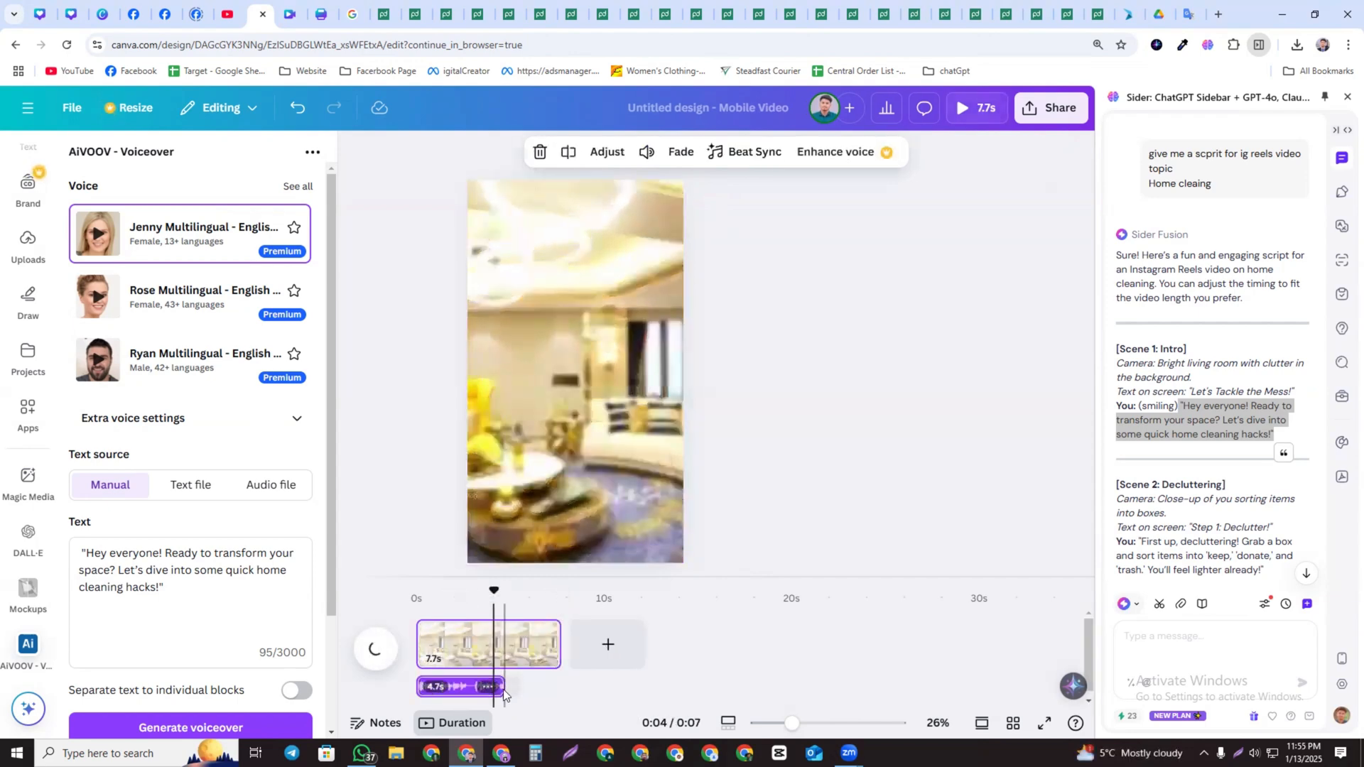
{"action": "left_click_drag", "start_coordinate": [504, 690], "coordinate": [519, 688]}
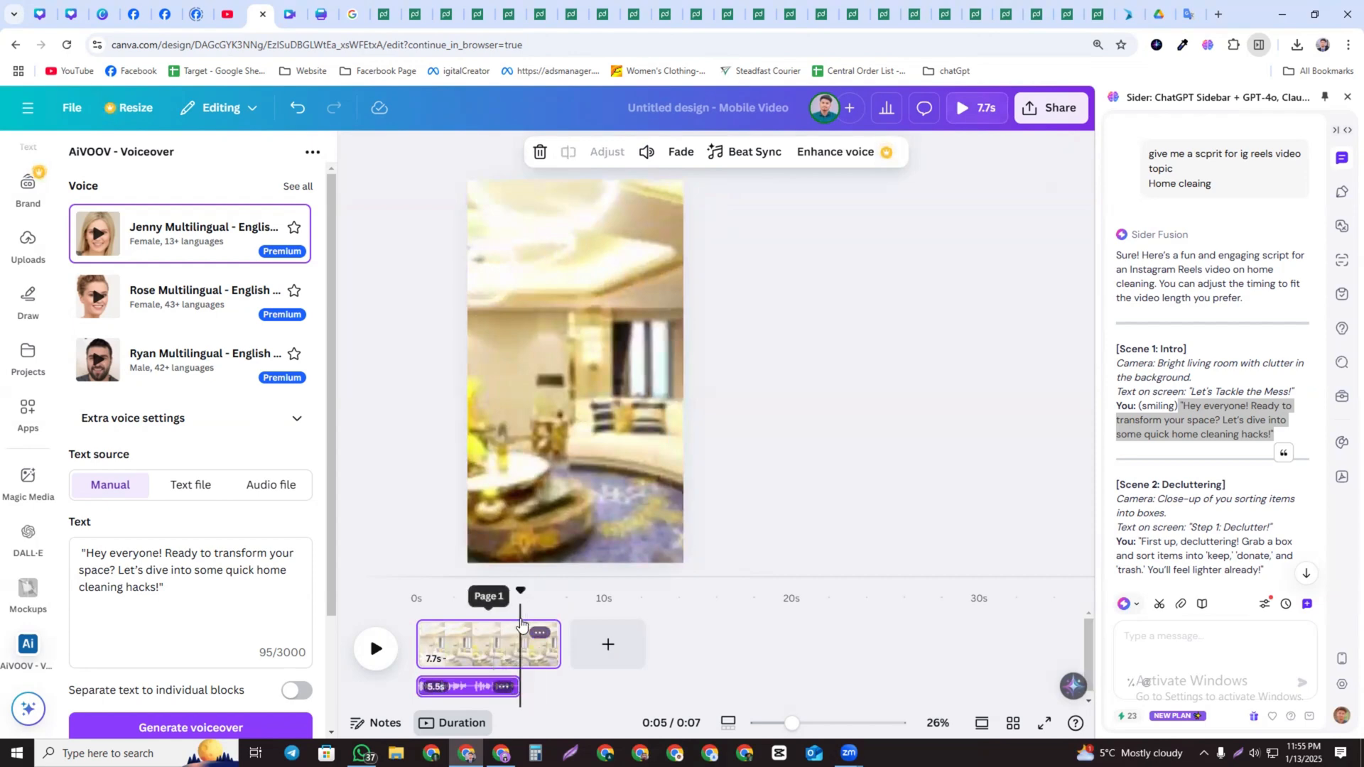
{"action": "left_click", "coordinate": [526, 644]}
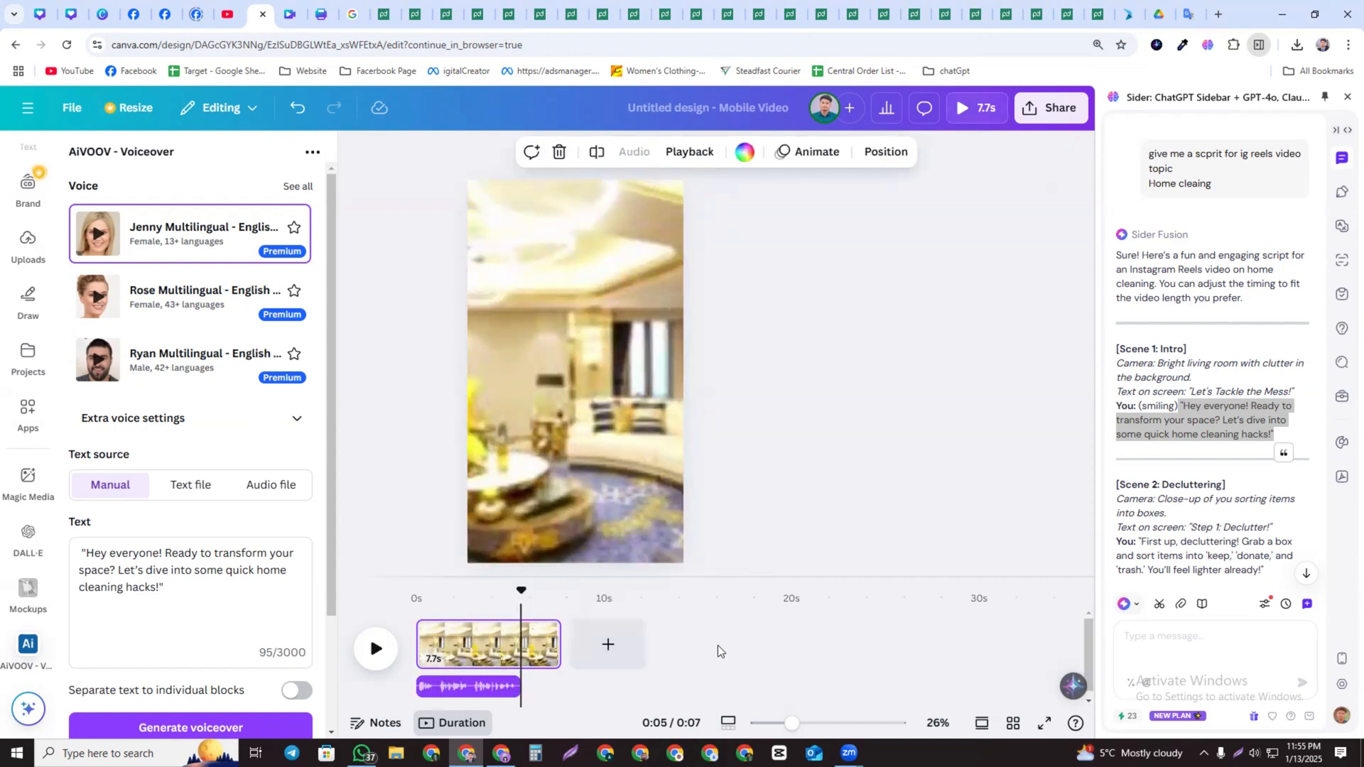
{"action": "left_click", "coordinate": [522, 651]}
Copy Scene 1's spoken line from the script in the sidebar chat
{"action": "left_click", "coordinate": [1184, 417]}
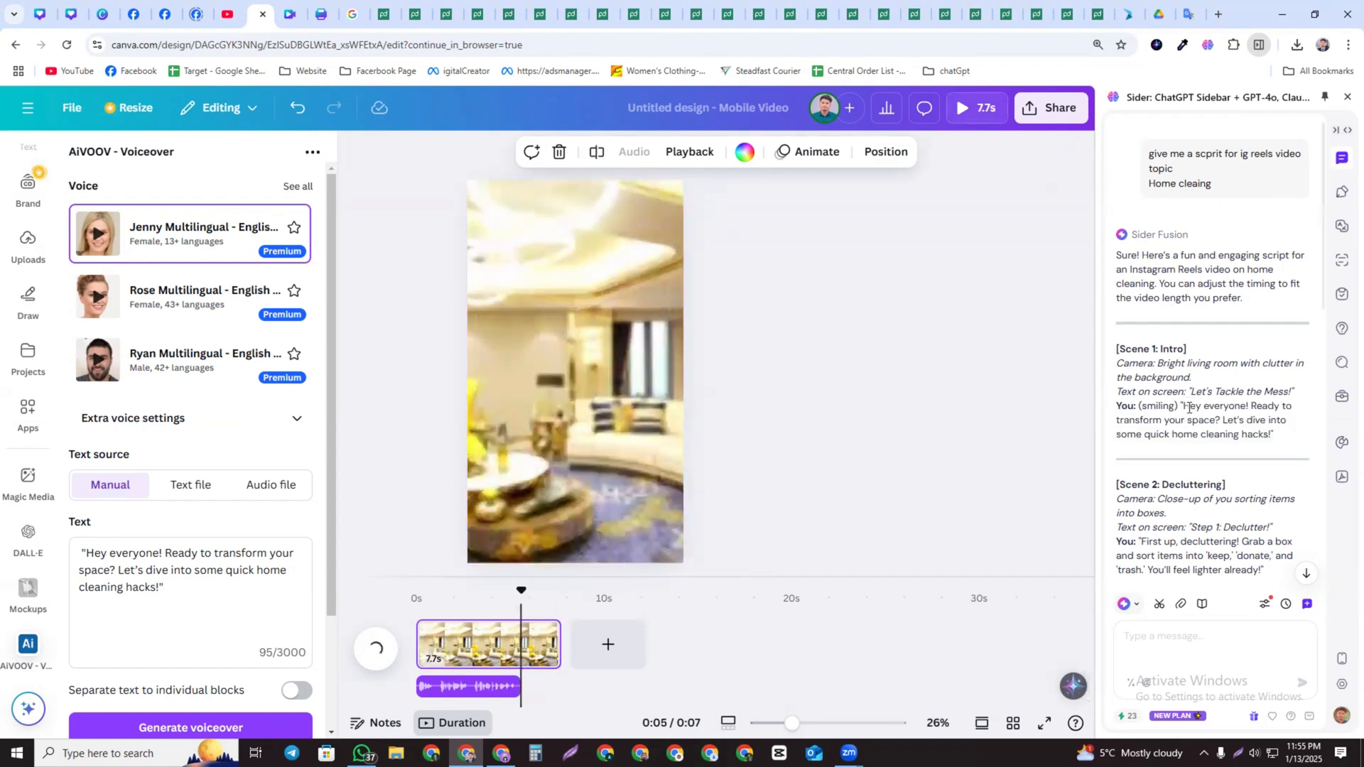
{"action": "left_click_drag", "start_coordinate": [1189, 408], "coordinate": [1261, 434]}
{"action": "right_click", "coordinate": [1266, 425]}
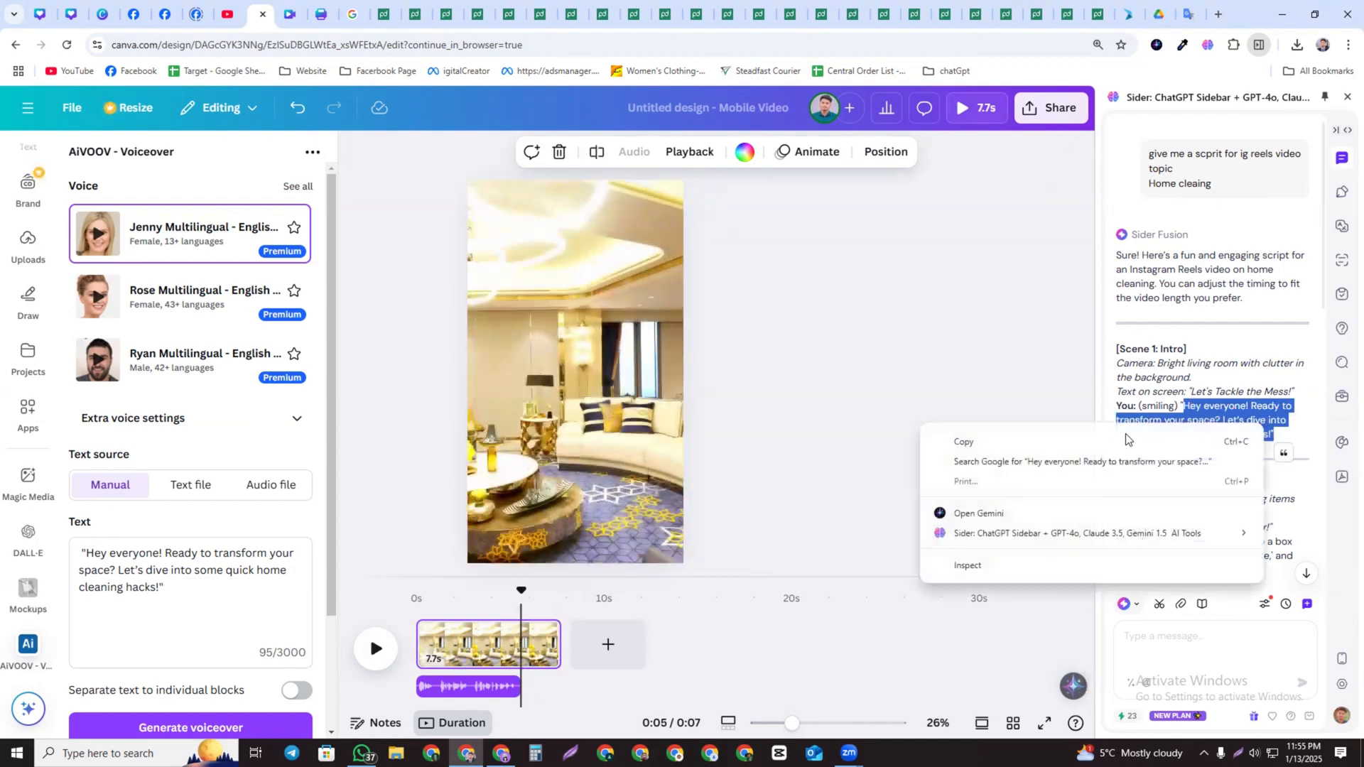
{"action": "left_click", "coordinate": [1054, 443]}
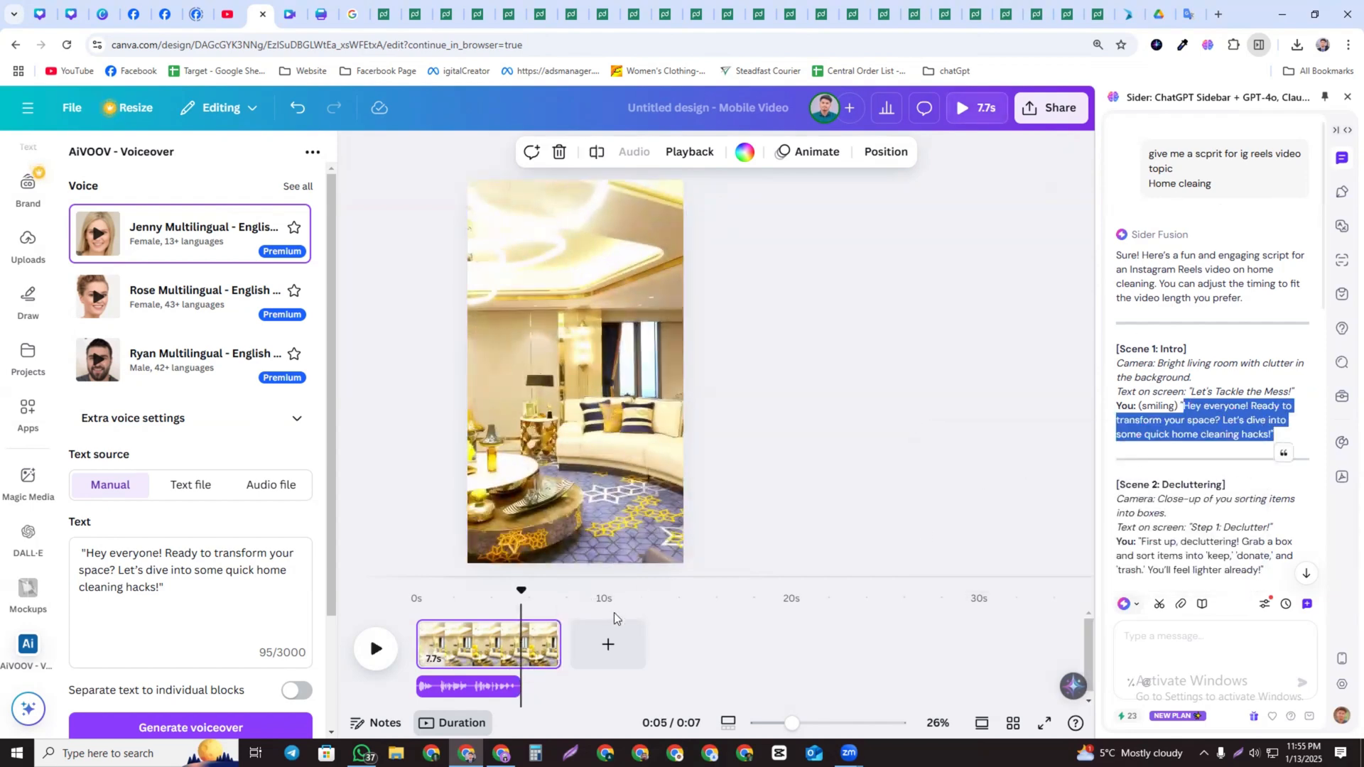
Add a text box to the page and paste the copied line into it
{"action": "scroll", "coordinate": [32, 284], "scroll_direction": "up", "scroll_amount": 2}
{"action": "left_click", "coordinate": [28, 277]}
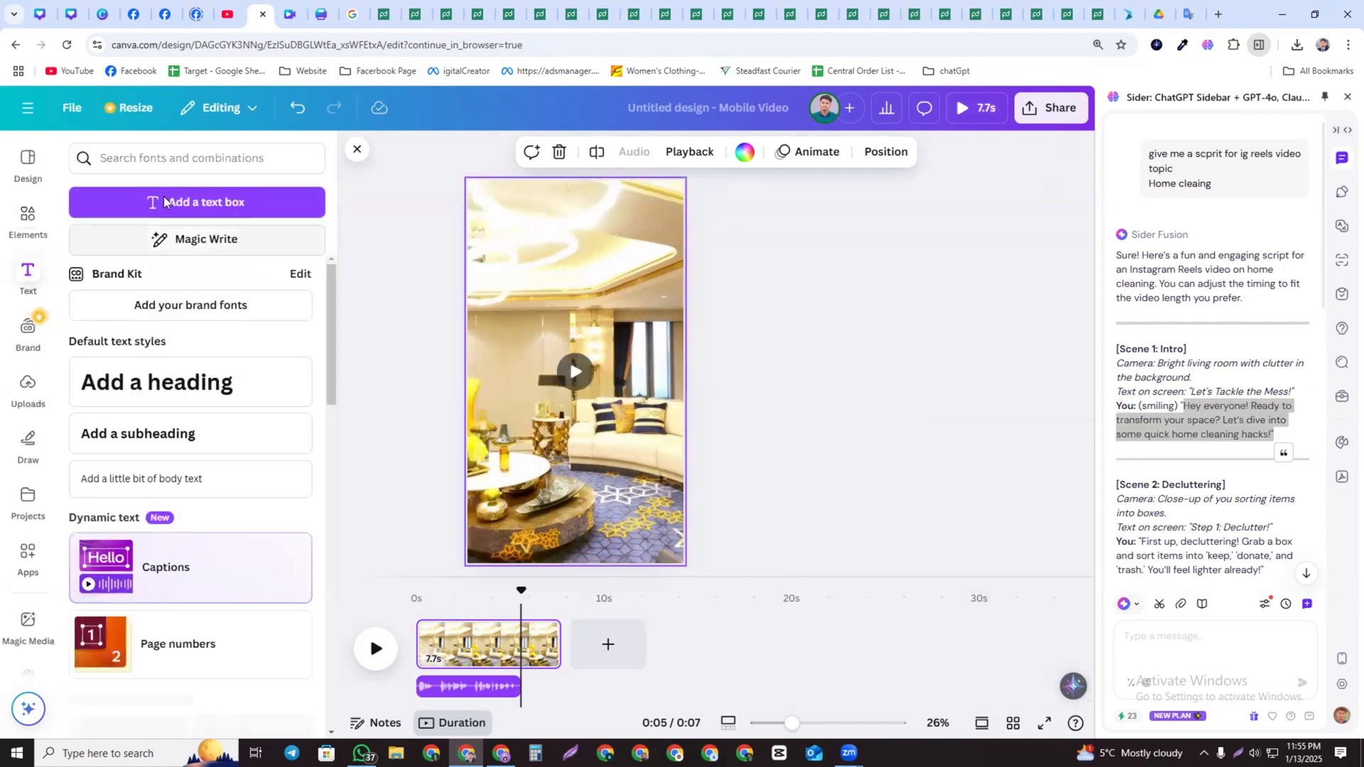
{"action": "left_click", "coordinate": [173, 205]}
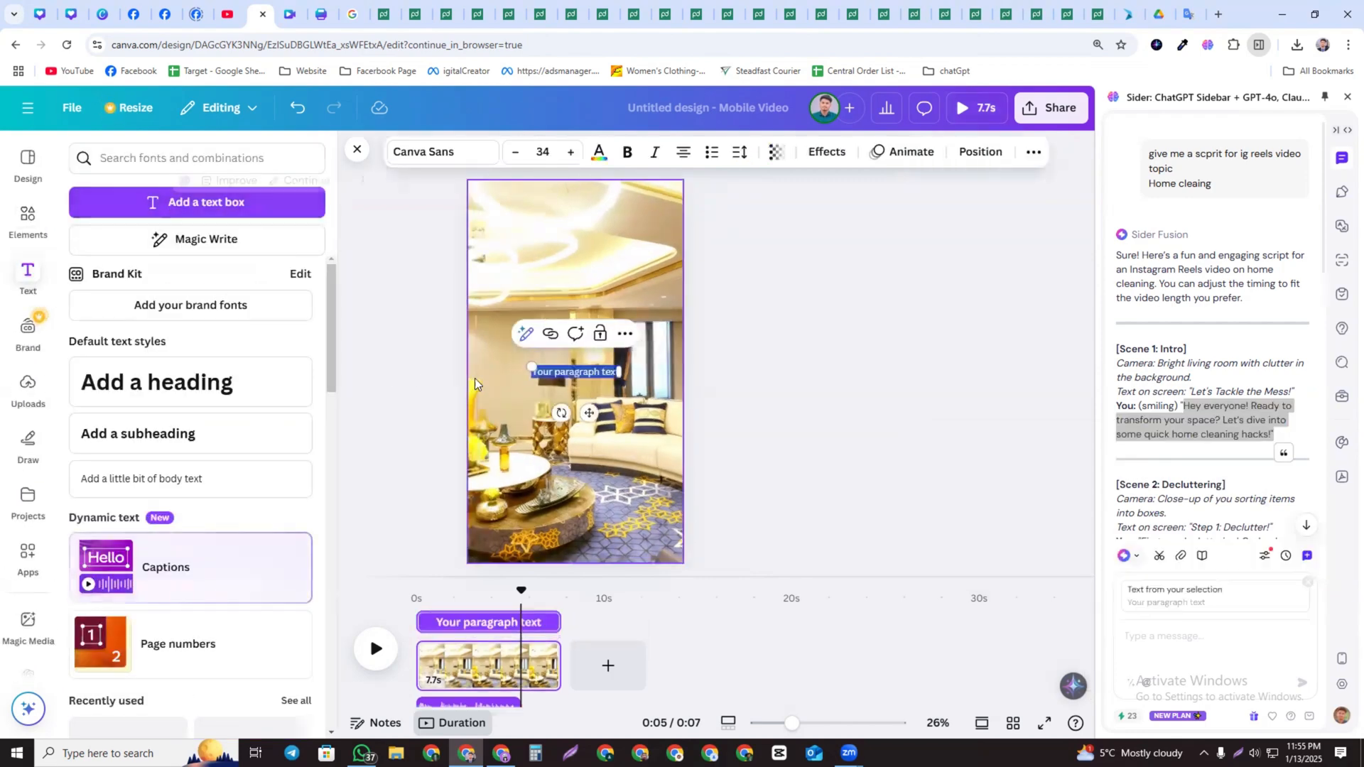
{"action": "key", "text": "ctrl+v"}
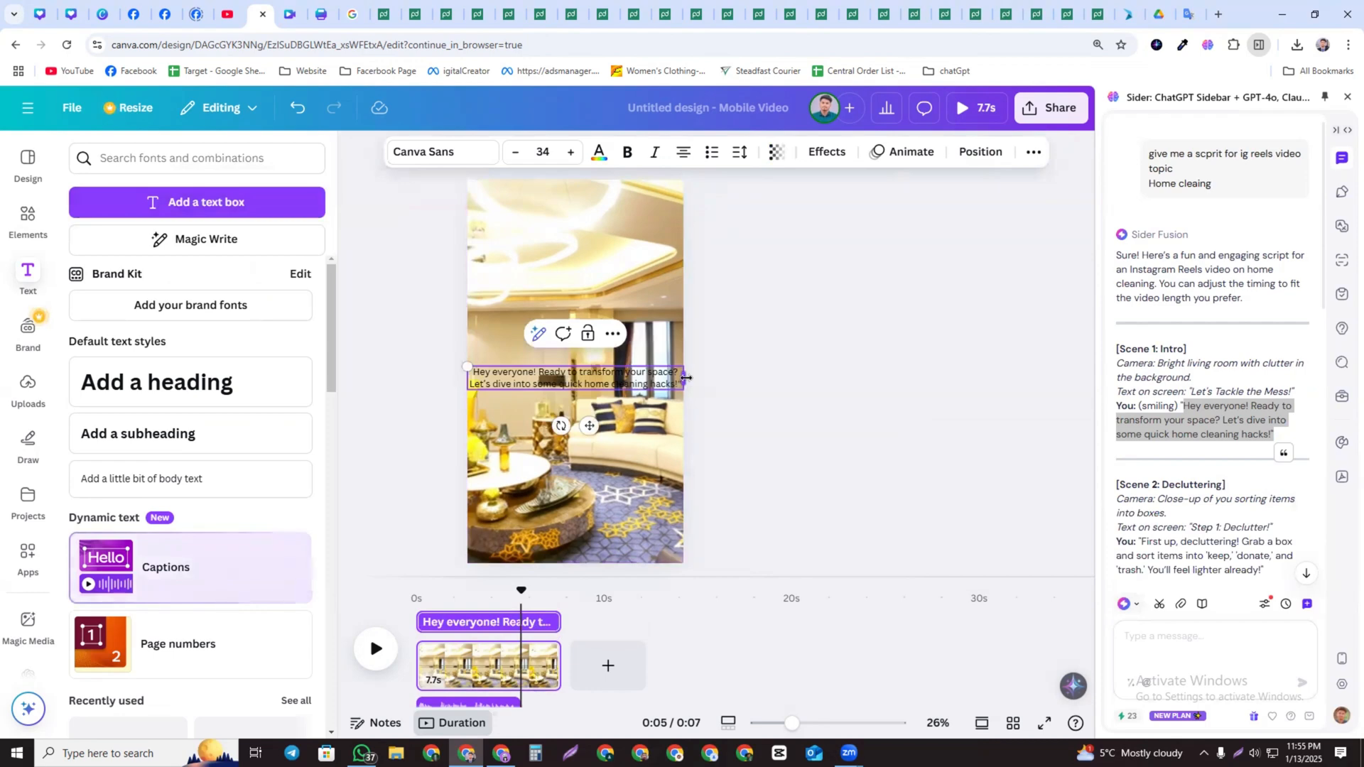
Enlarge the text box to font size 92 and move it toward the upper middle of the page
{"action": "left_click_drag", "start_coordinate": [686, 378], "coordinate": [697, 593]}
{"action": "left_click_drag", "start_coordinate": [612, 488], "coordinate": [511, 380]}
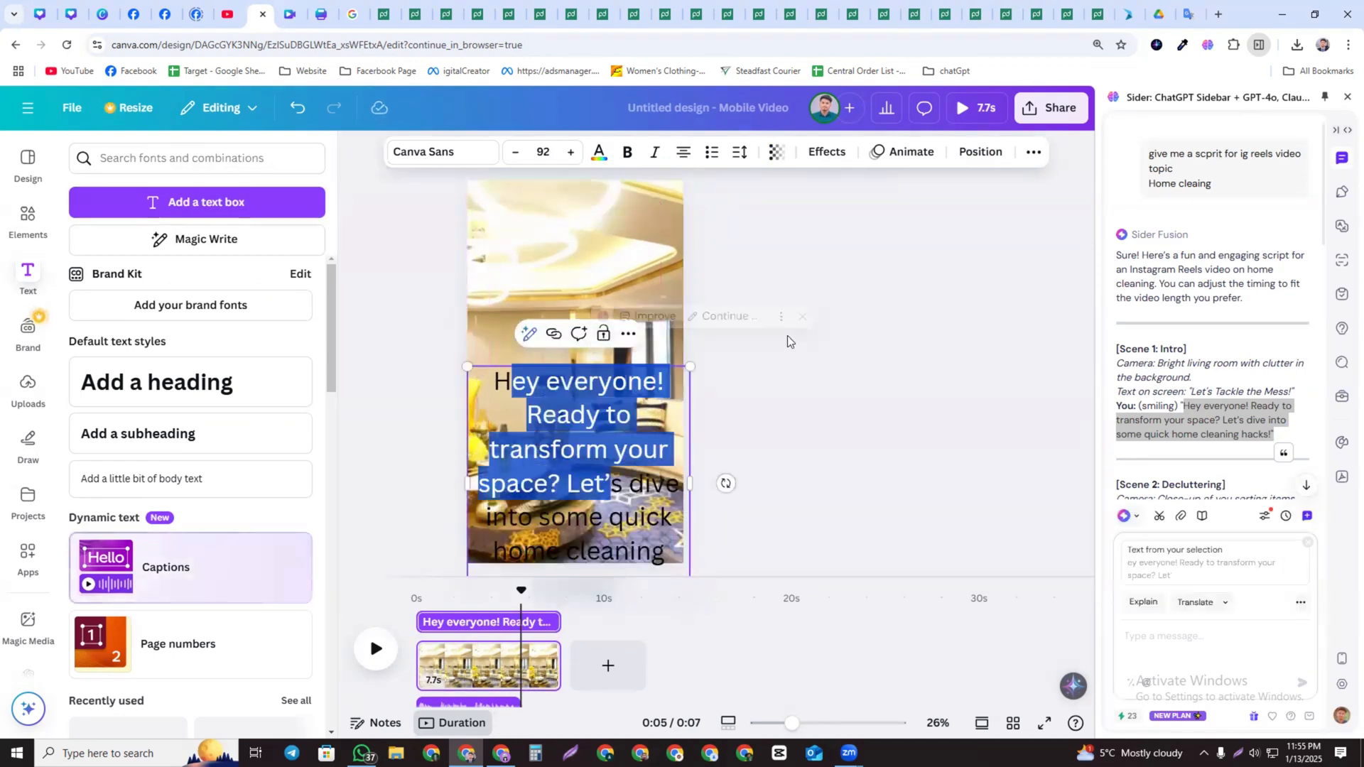
{"action": "left_click", "coordinate": [791, 342]}
{"action": "left_click_drag", "start_coordinate": [612, 418], "coordinate": [615, 319]}
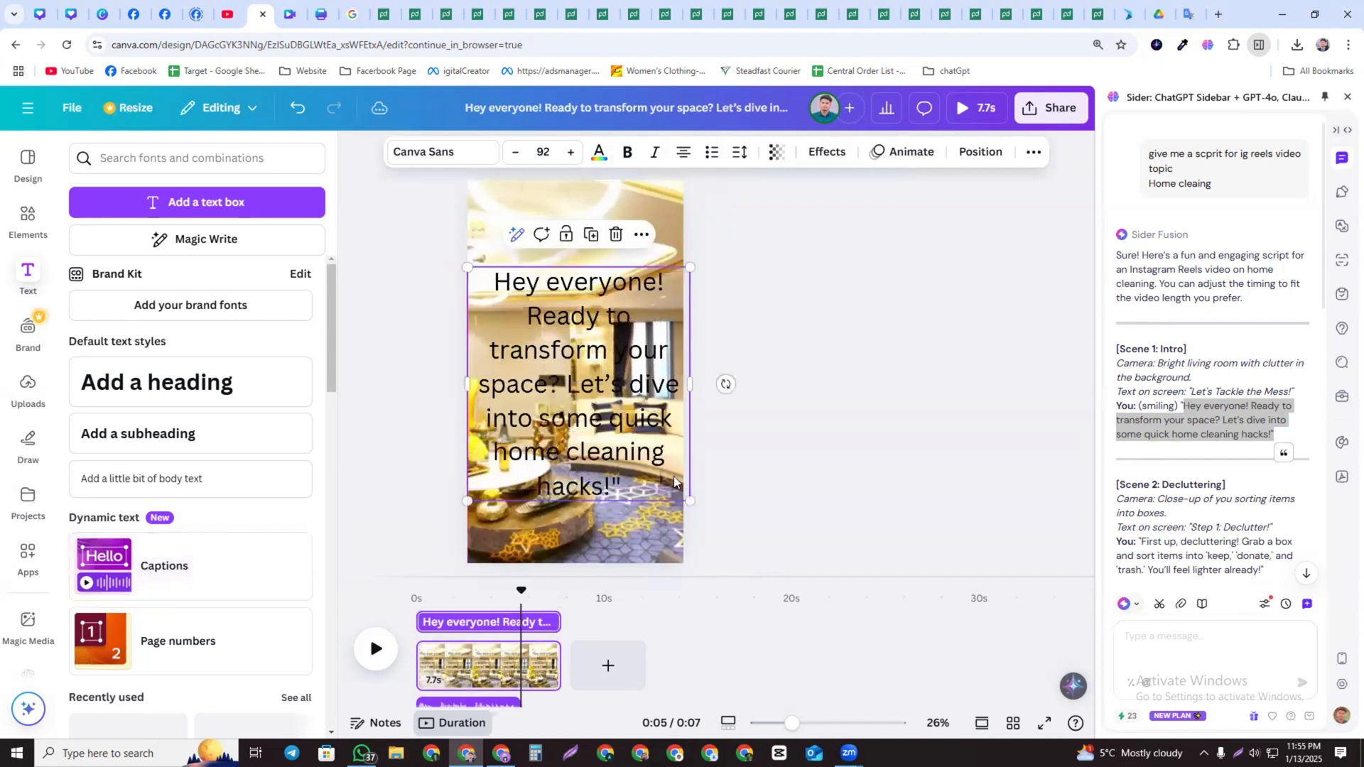
Change the text's font to League Spartan
{"action": "left_click", "coordinate": [437, 151]}
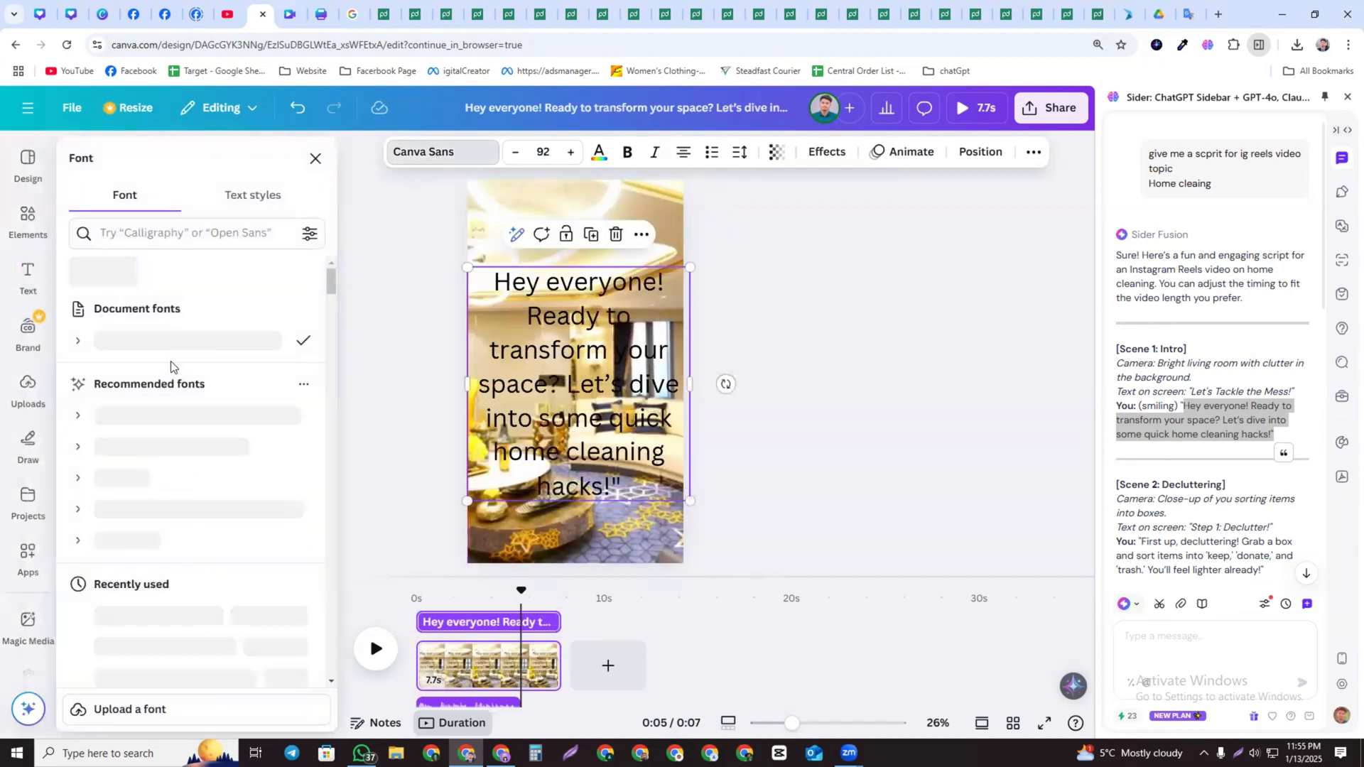
{"action": "left_click", "coordinate": [161, 616]}
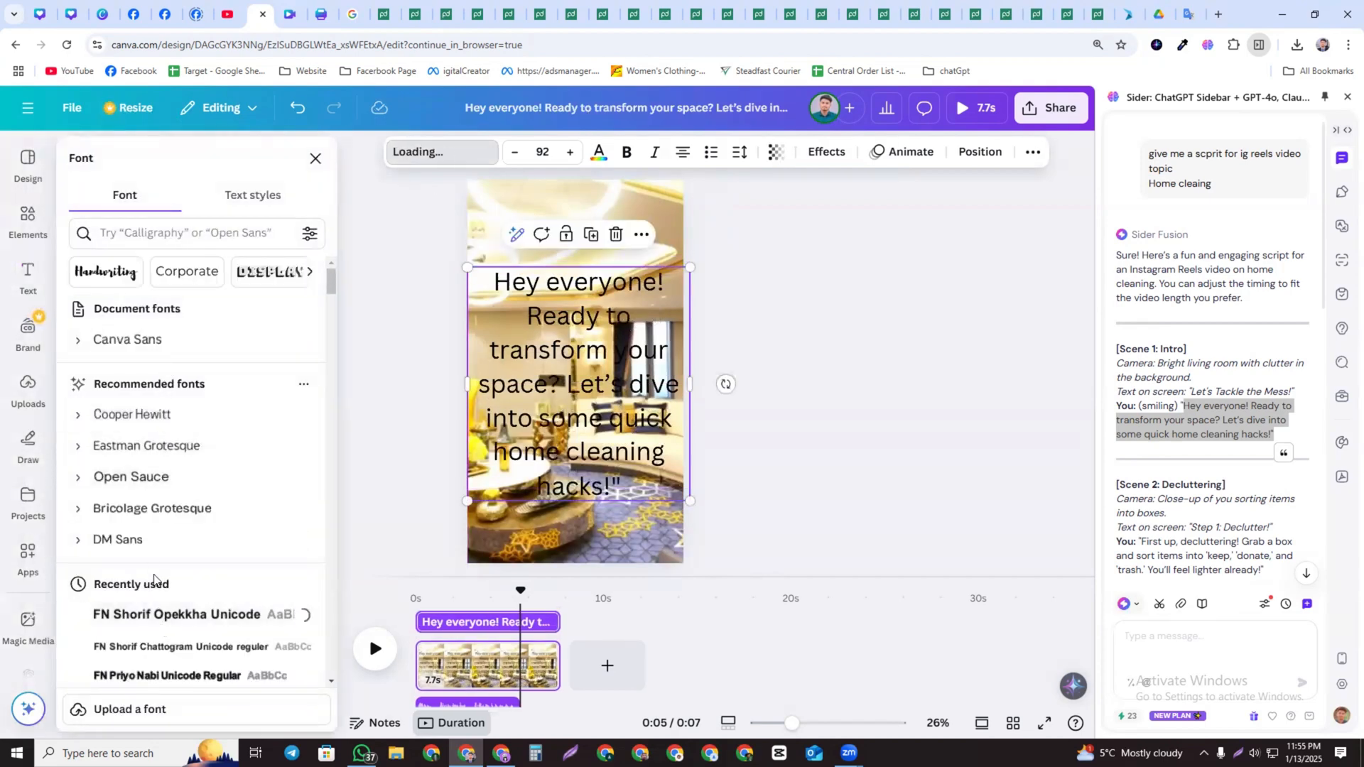
{"action": "scroll", "coordinate": [162, 514], "scroll_direction": "down", "scroll_amount": 15}
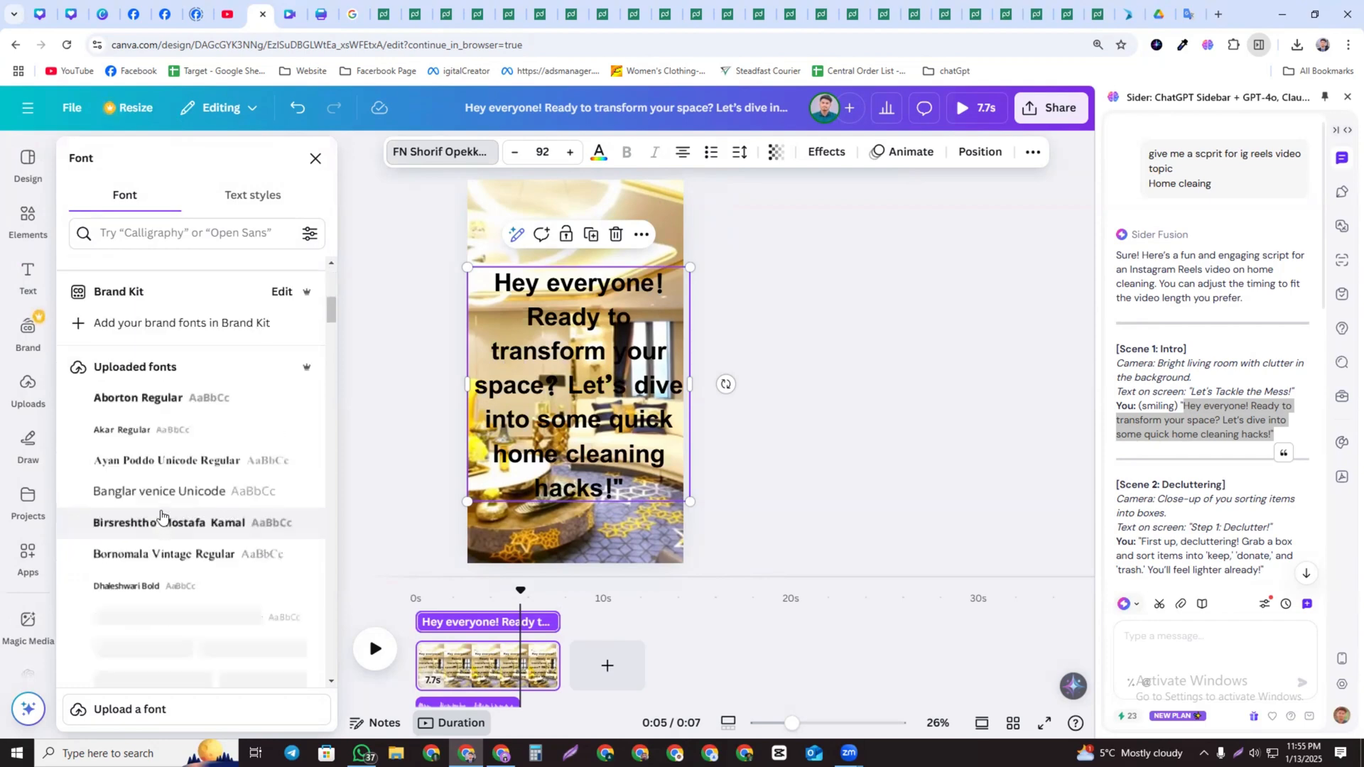
{"action": "scroll", "coordinate": [171, 508], "scroll_direction": "down", "scroll_amount": 15}
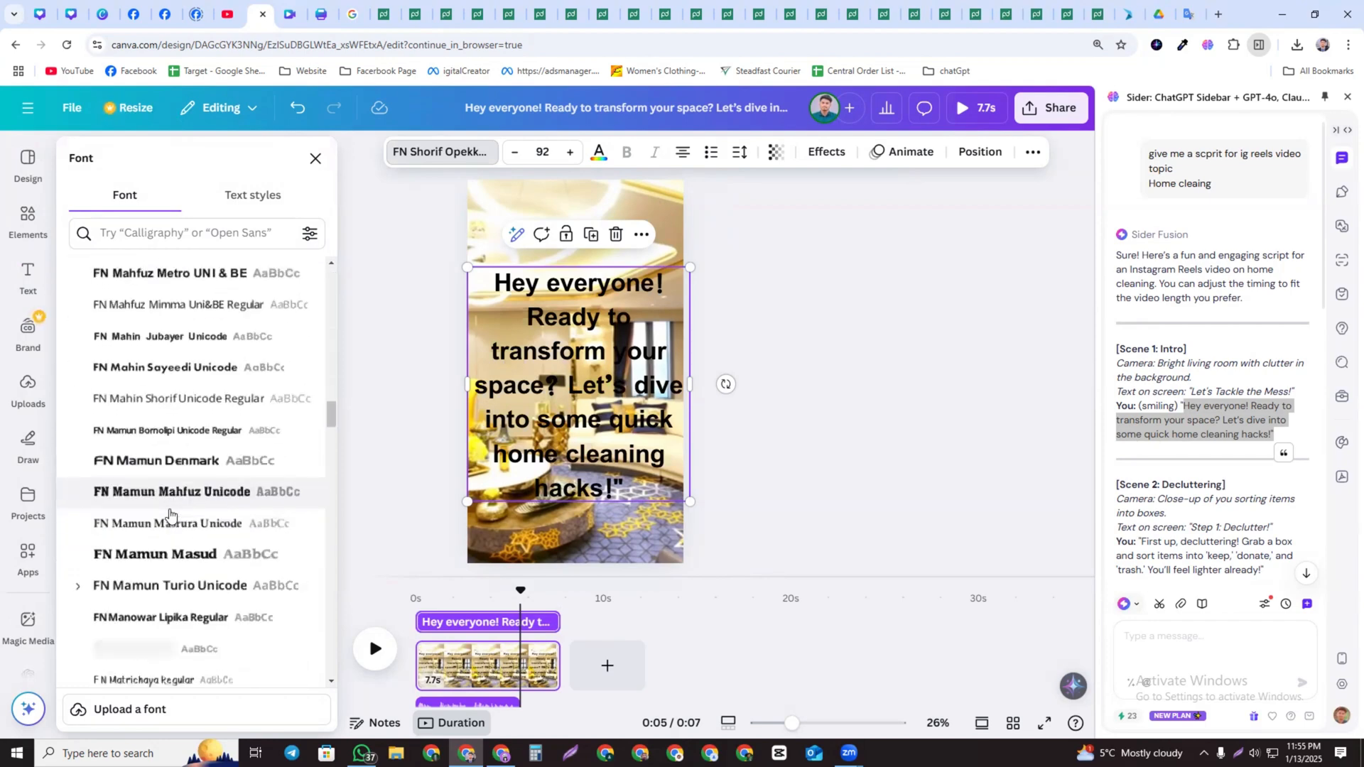
{"action": "scroll", "coordinate": [170, 507], "scroll_direction": "down", "scroll_amount": 20}
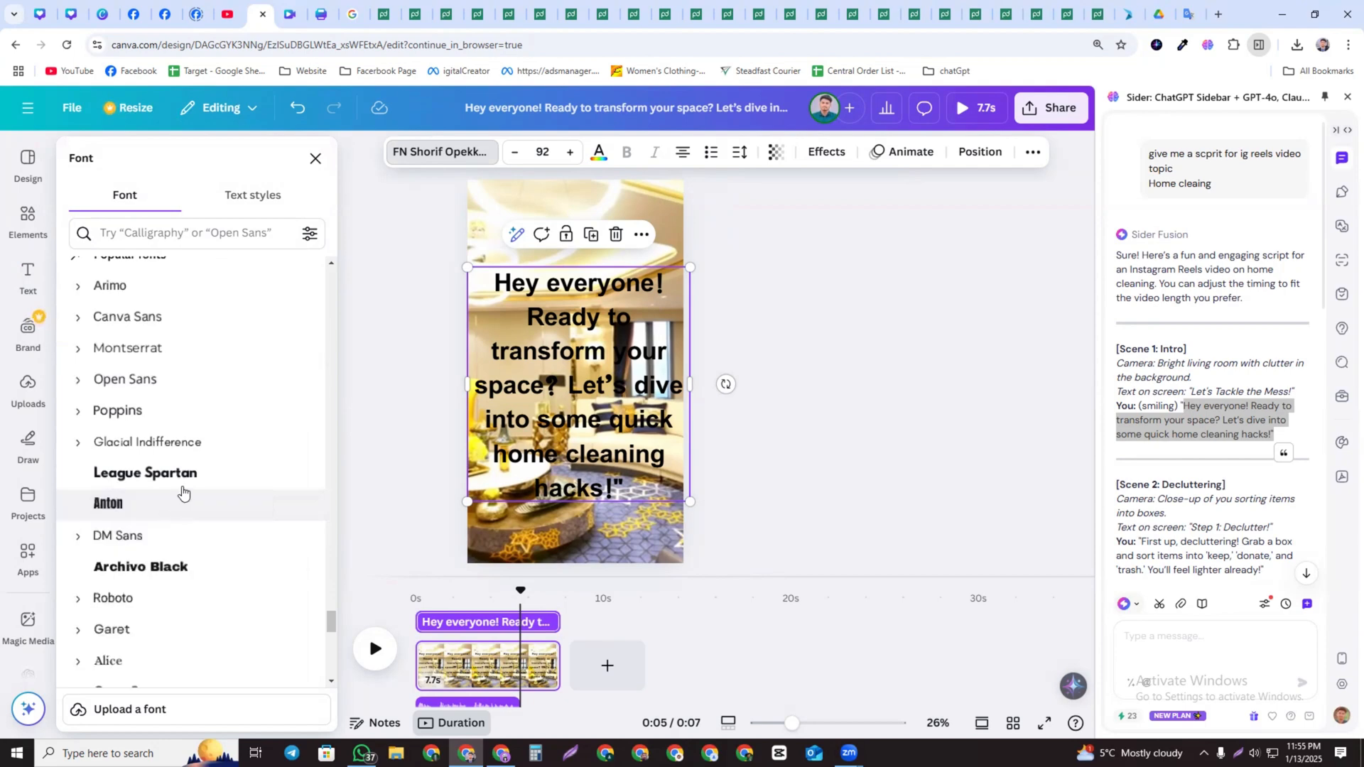
{"action": "left_click", "coordinate": [182, 481]}
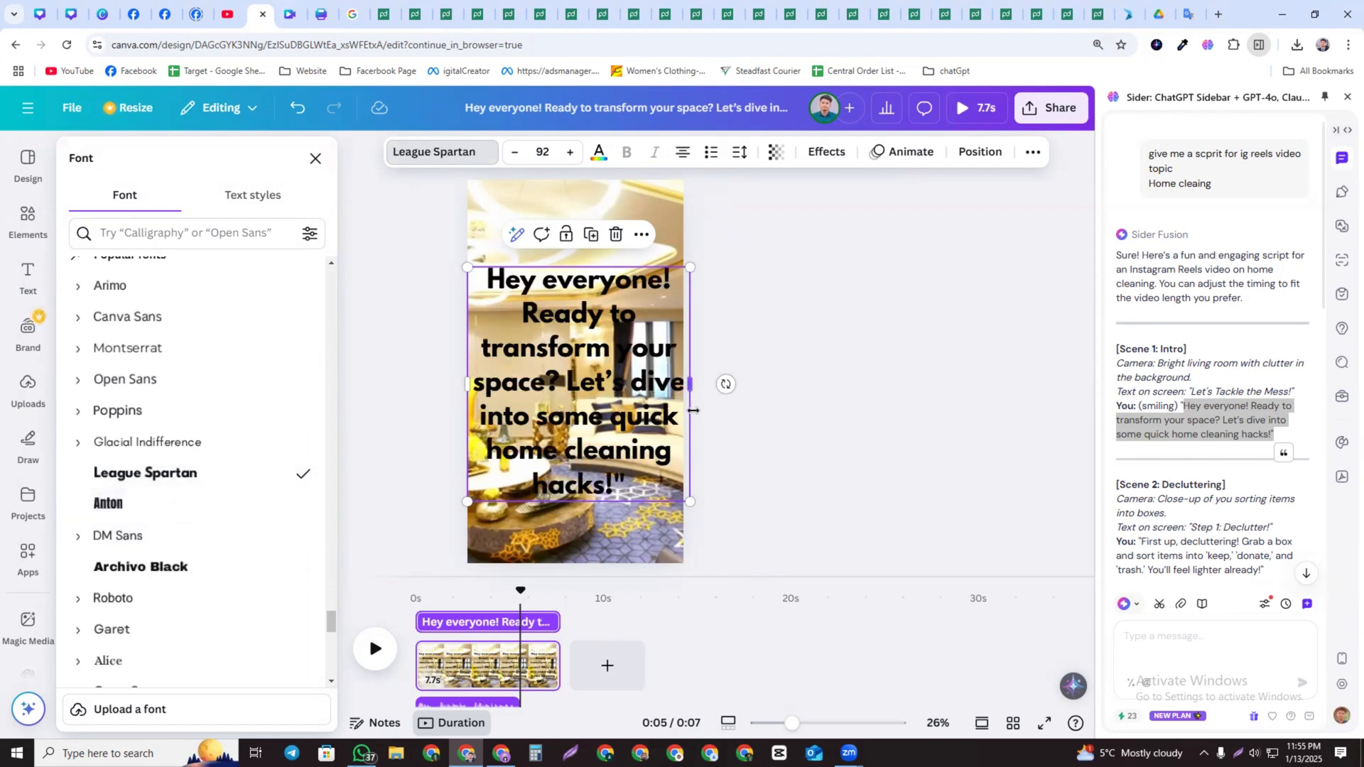
Narrow the text box, set the text colour to white, and nudge the text slightly
{"action": "left_click_drag", "start_coordinate": [683, 387], "coordinate": [652, 392]}
{"action": "left_click", "coordinate": [648, 426]}
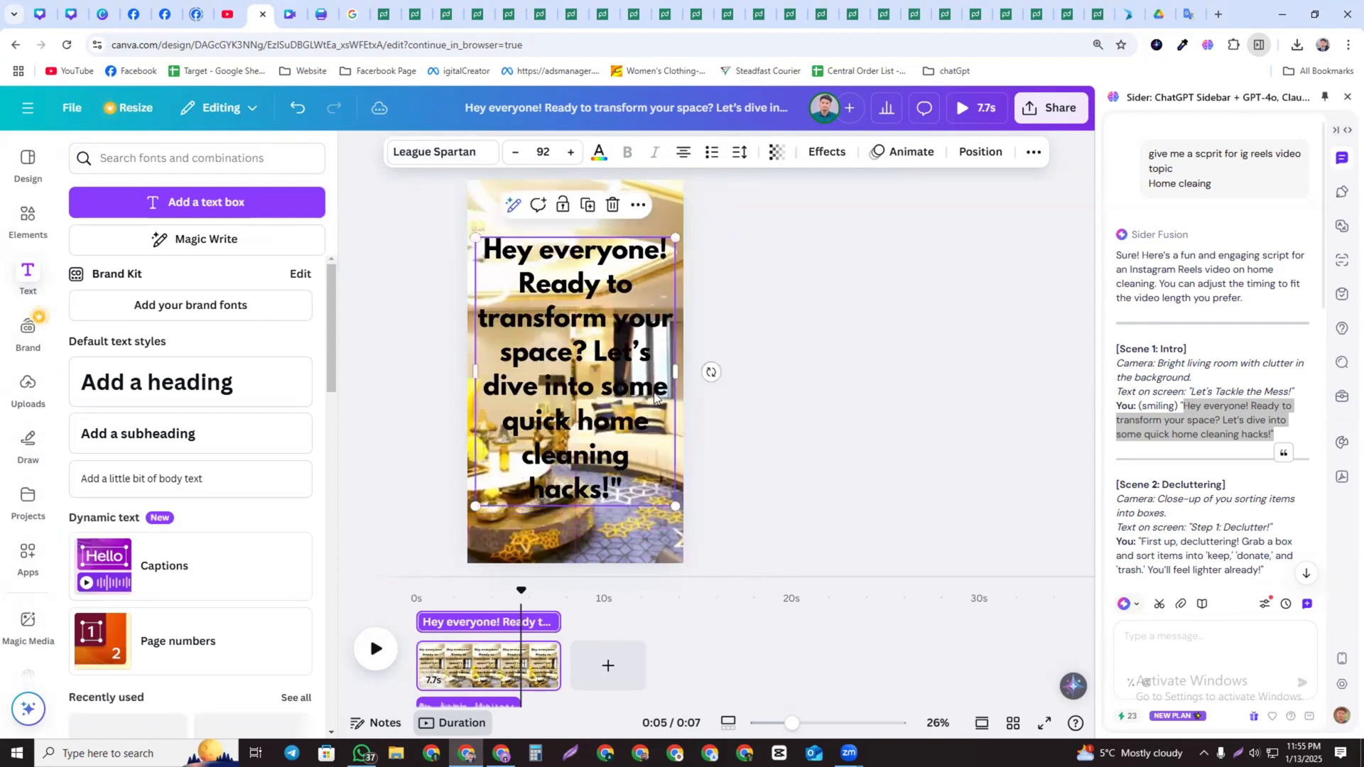
{"action": "left_click", "coordinate": [599, 152]}
{"action": "left_click", "coordinate": [176, 277]}
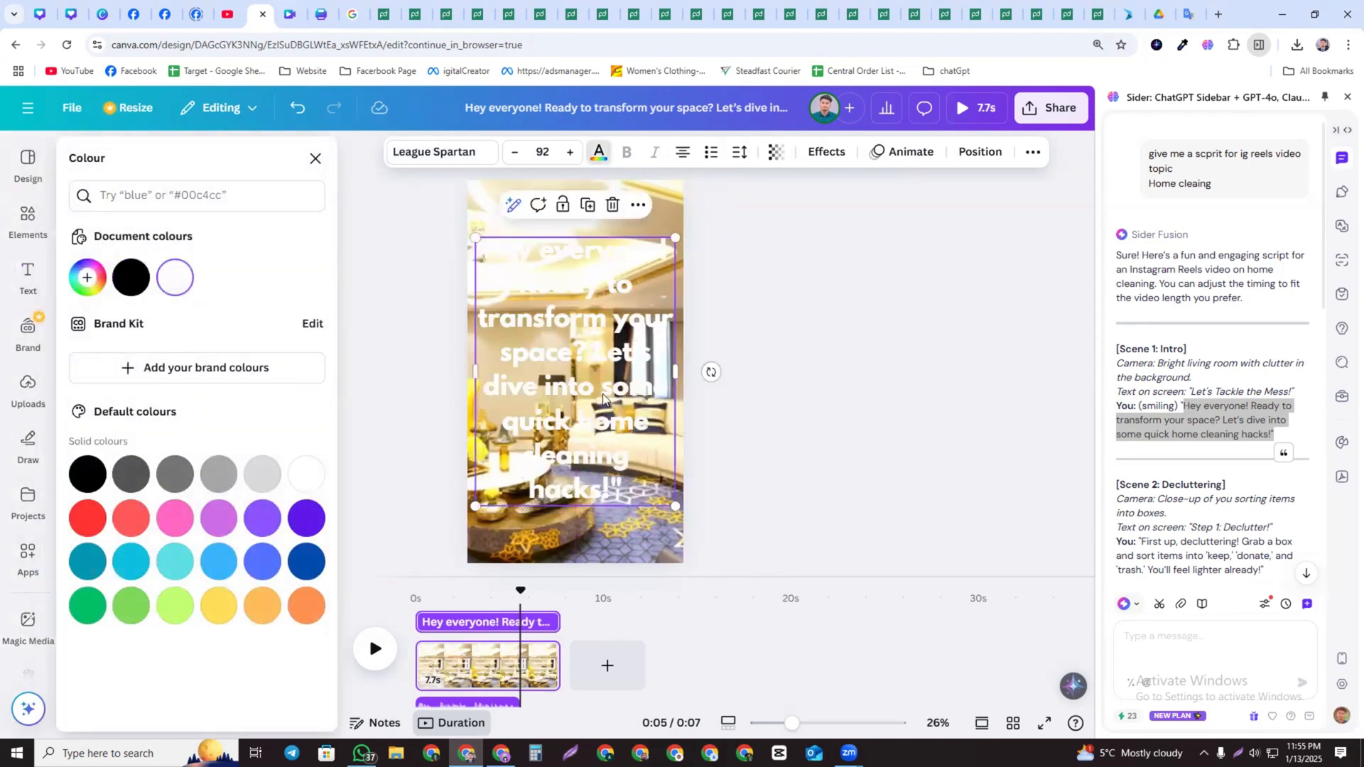
{"action": "left_click_drag", "start_coordinate": [599, 392], "coordinate": [600, 398]}
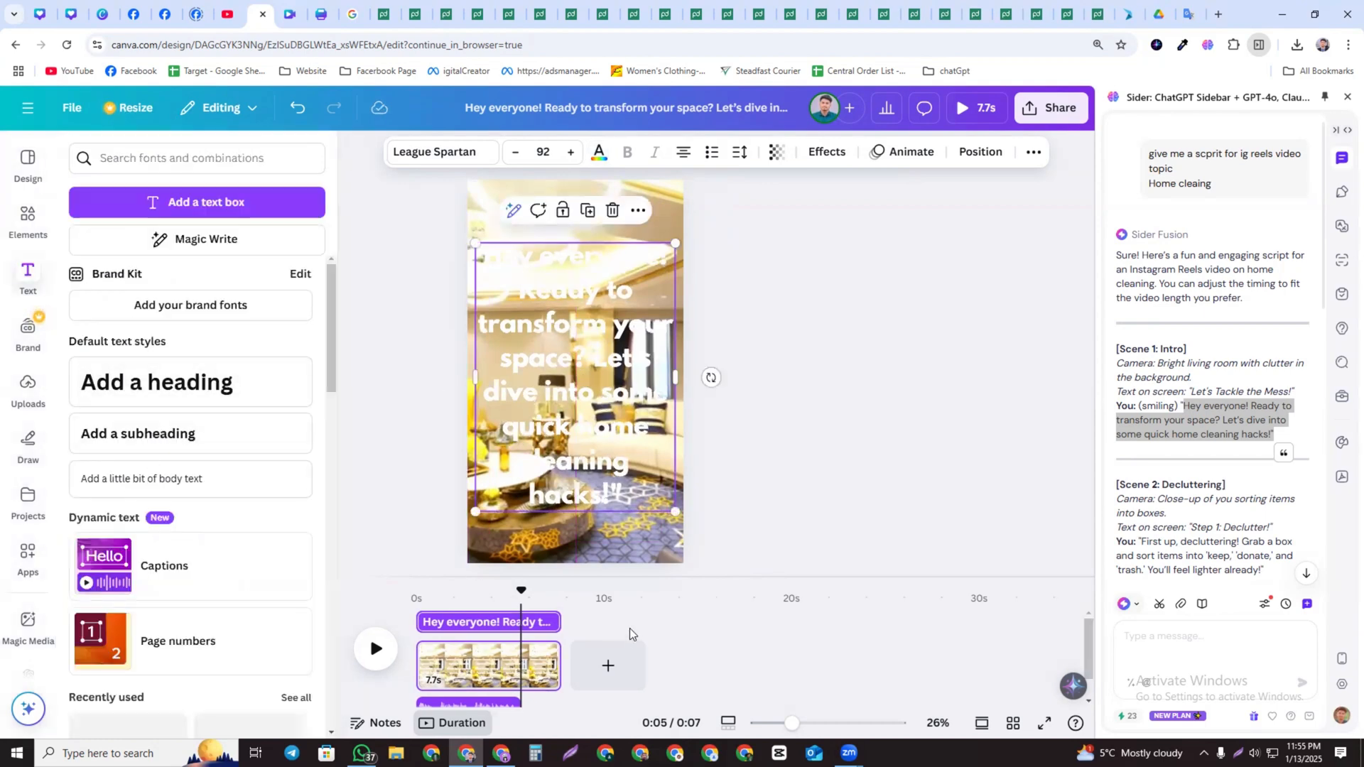
Add a square shape, stretch it to cover the whole page, make it white and set its transparency to 58
{"action": "left_click", "coordinate": [419, 600]}
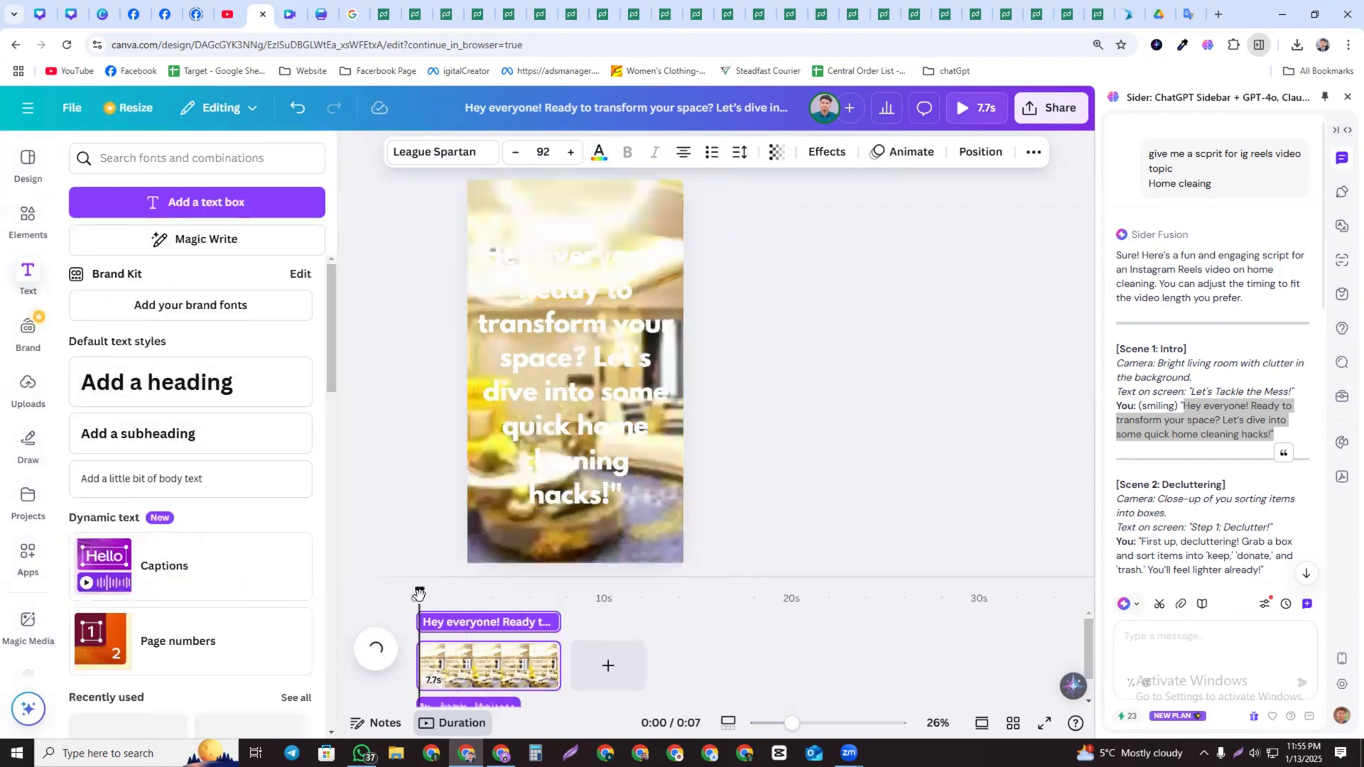
{"action": "left_click", "coordinate": [27, 219]}
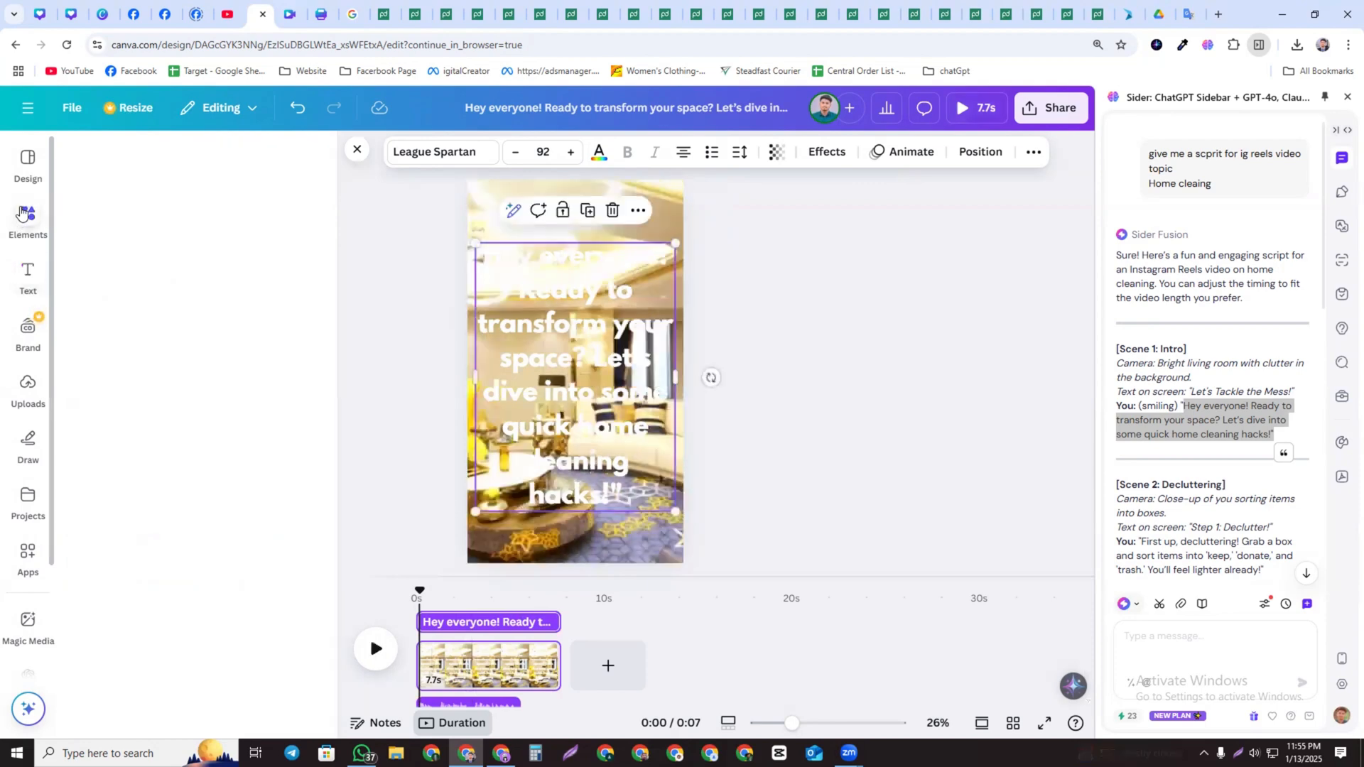
{"action": "left_click_drag", "start_coordinate": [95, 386], "coordinate": [764, 611]}
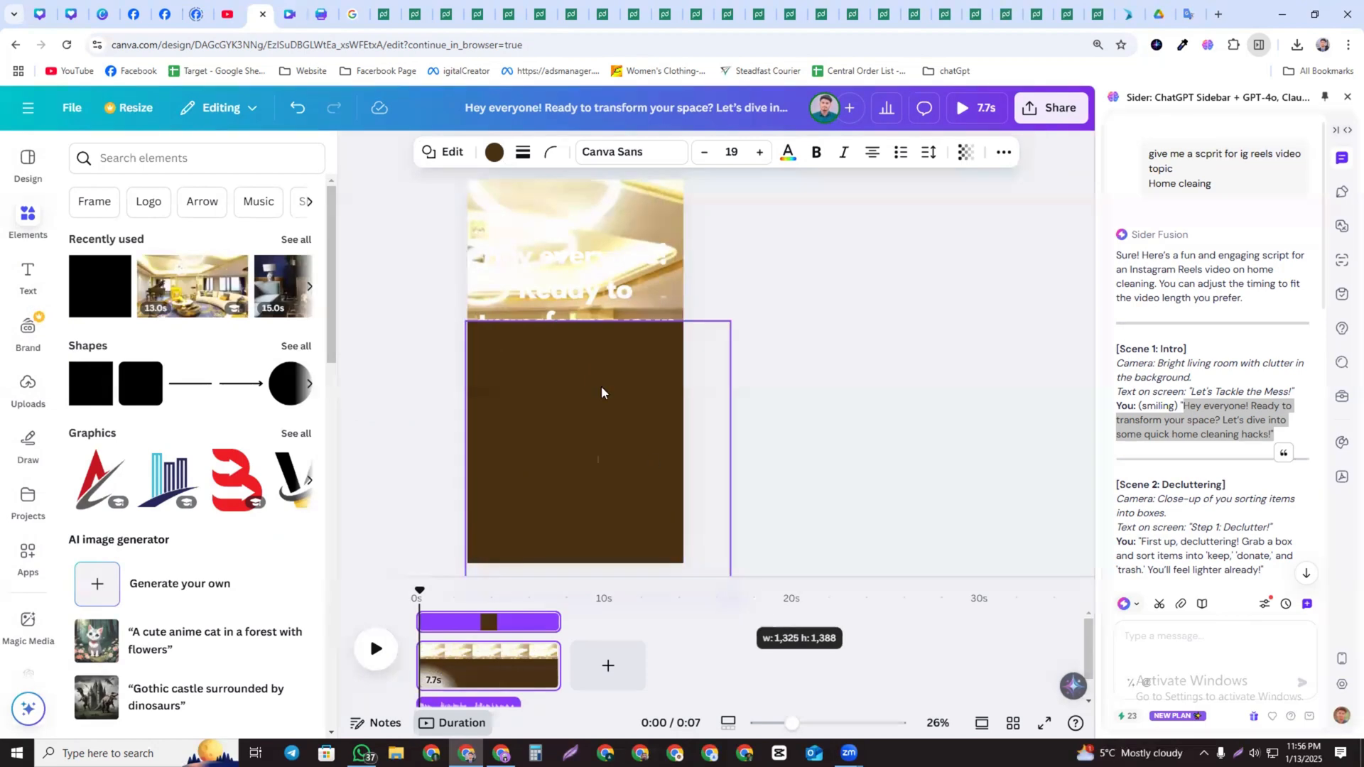
{"action": "left_click_drag", "start_coordinate": [465, 298], "coordinate": [460, 171]}
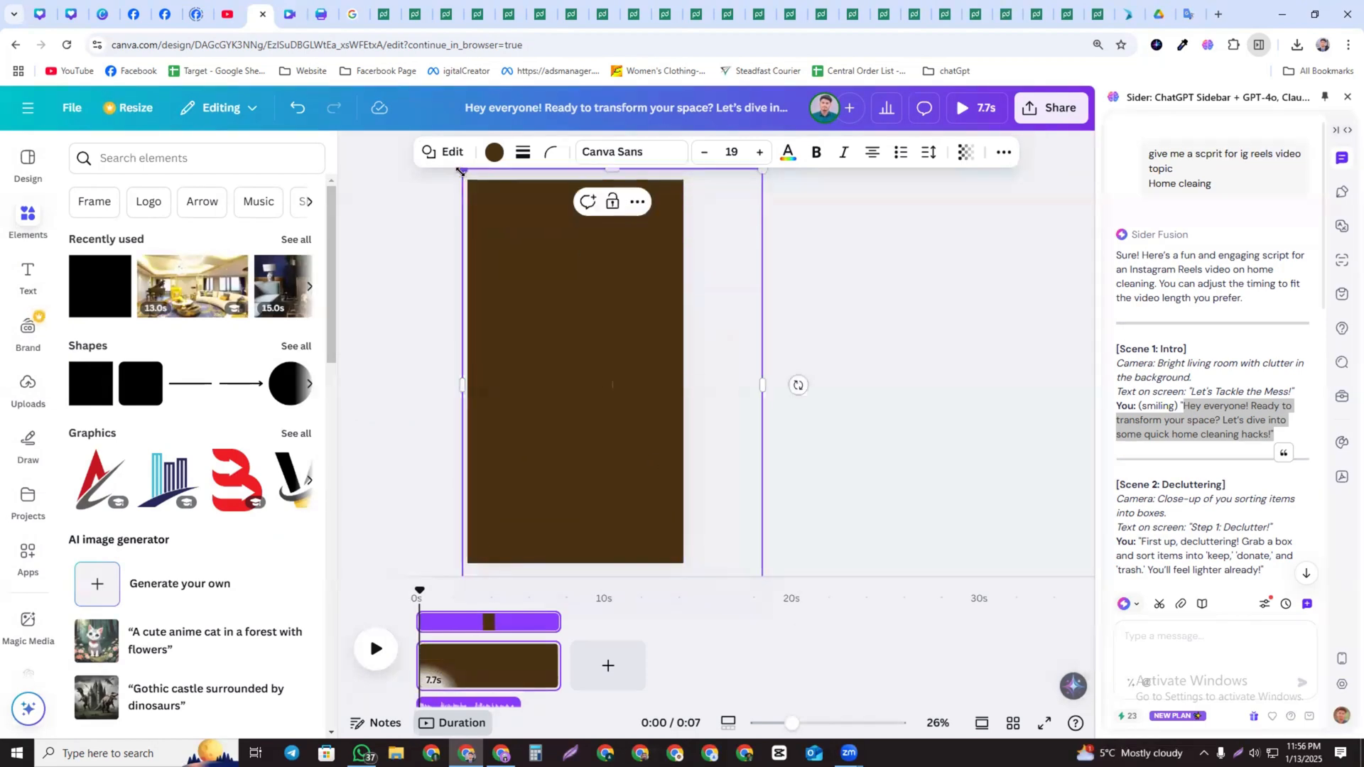
{"action": "left_click", "coordinate": [496, 154]}
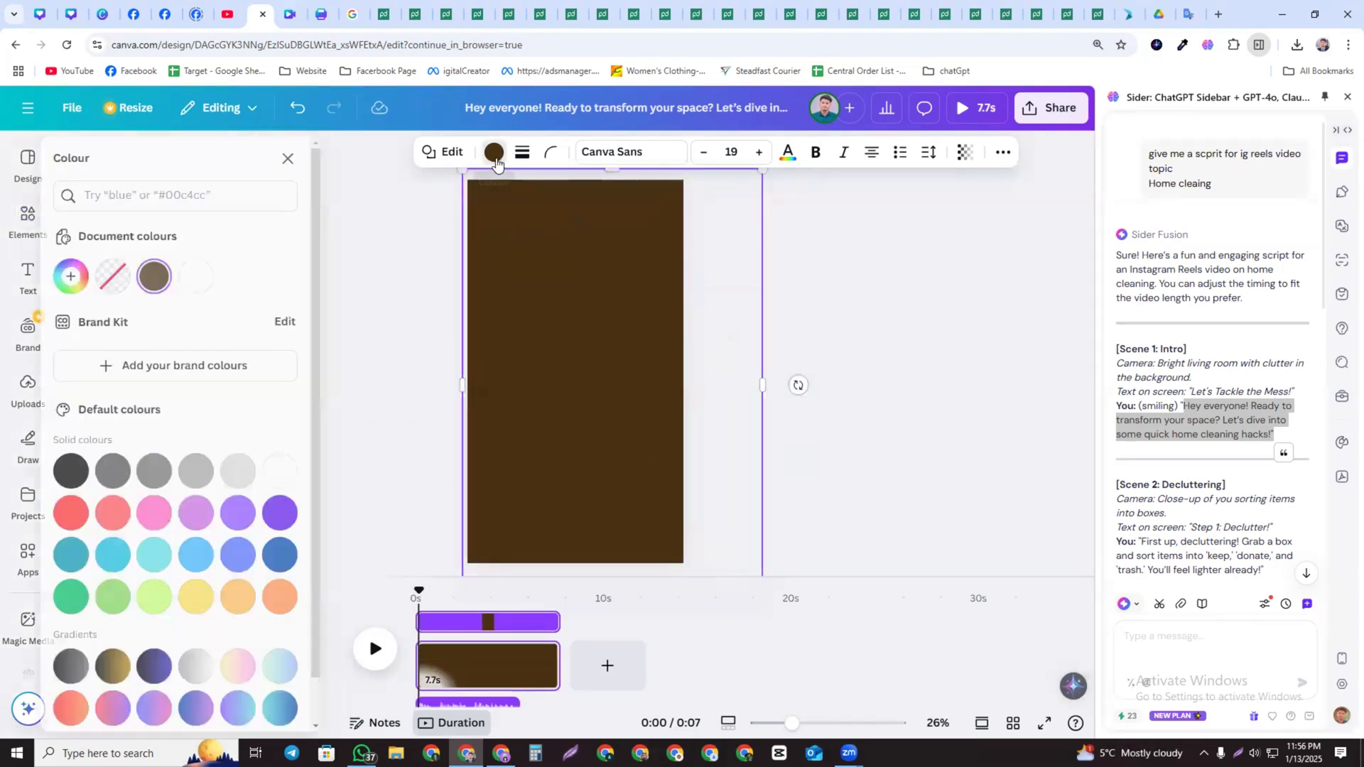
{"action": "left_click", "coordinate": [198, 277]}
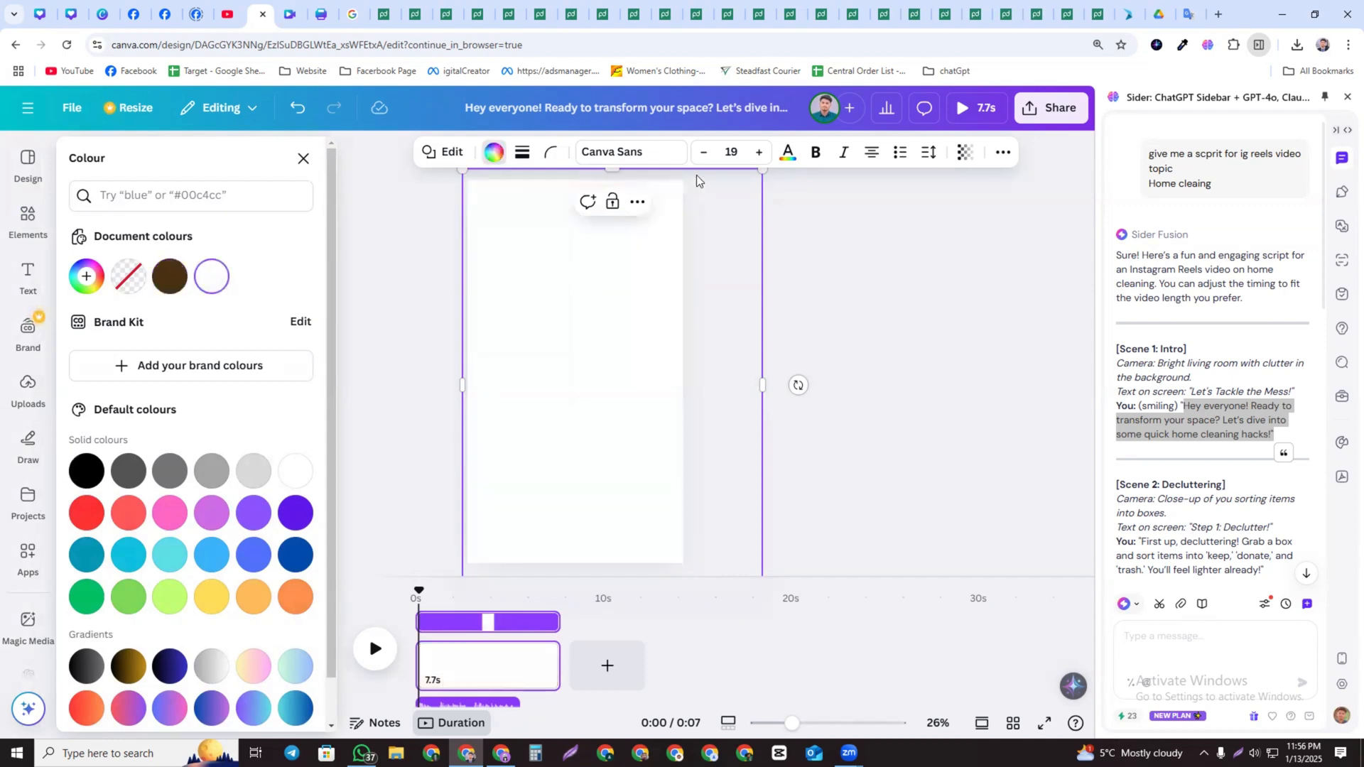
{"action": "left_click", "coordinate": [962, 157]}
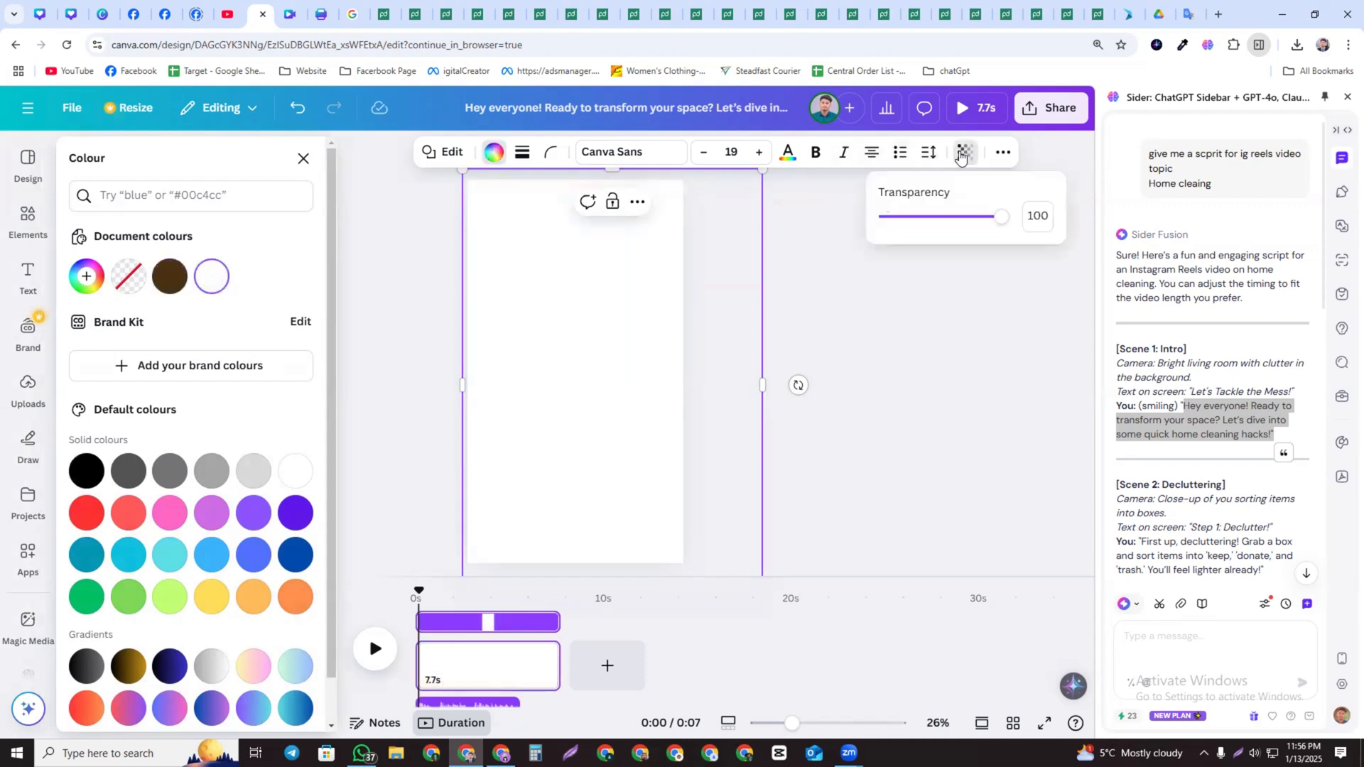
{"action": "left_click", "coordinate": [935, 216]}
{"action": "left_click_drag", "start_coordinate": [926, 222], "coordinate": [953, 219]}
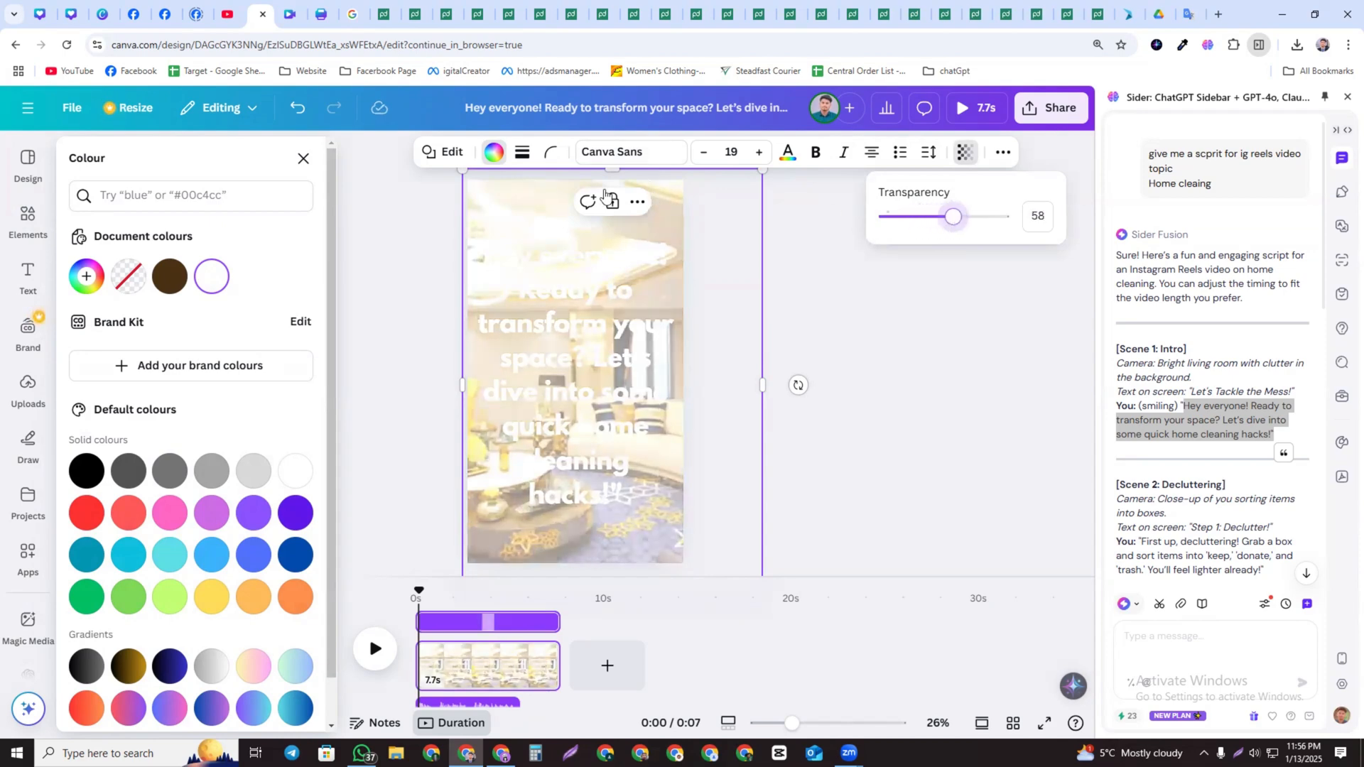
Open the layers list and reorder it so the text sits above the white overlay rectangle
{"action": "left_click", "coordinate": [550, 297]}
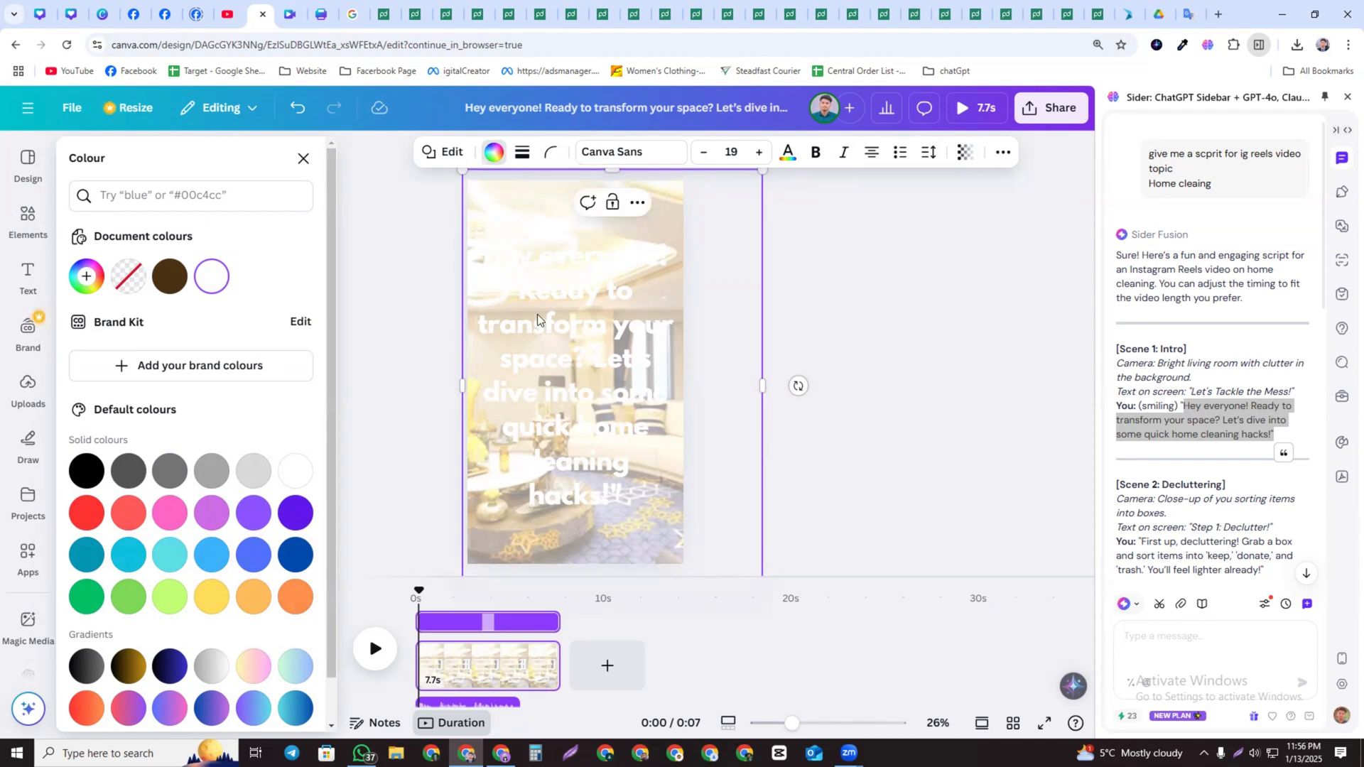
{"action": "left_click", "coordinate": [633, 216]}
{"action": "mouse_move", "coordinate": [689, 386]}
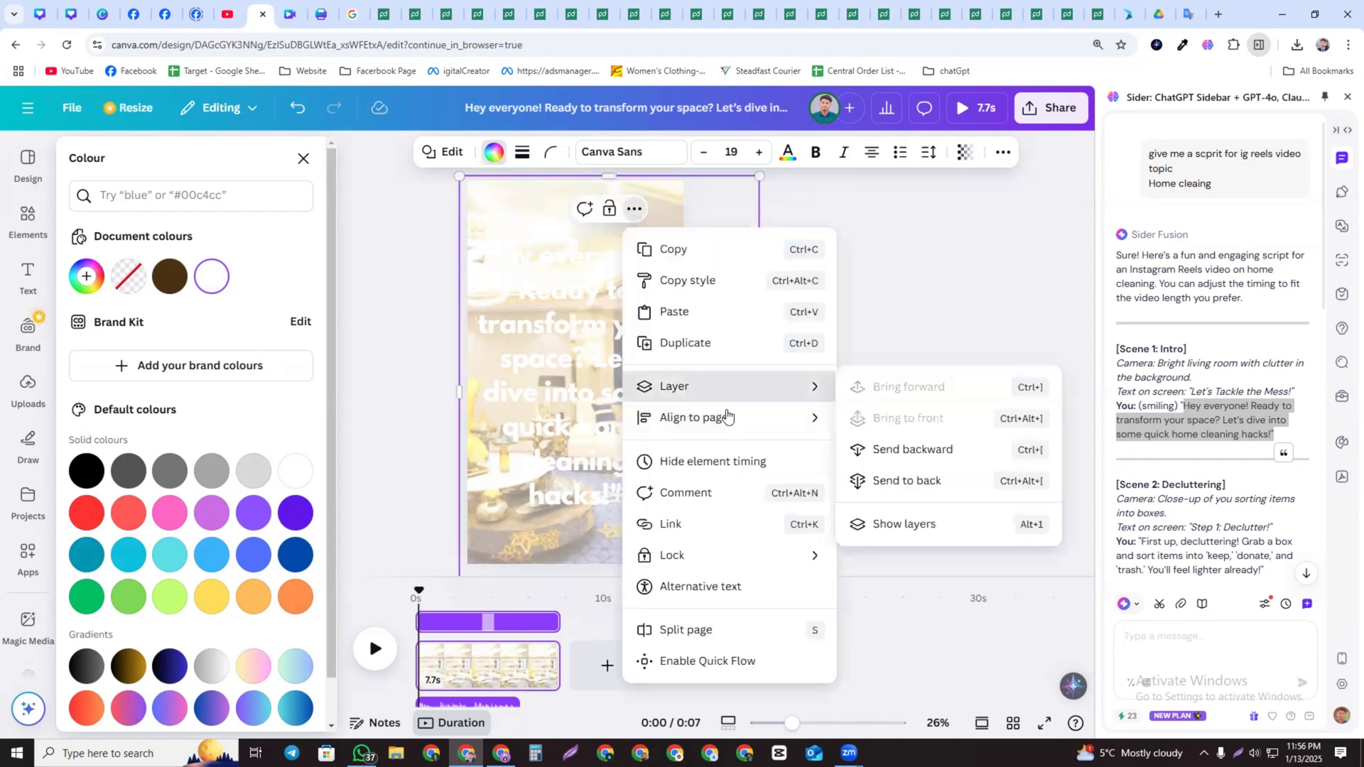
{"action": "left_click", "coordinate": [958, 530]}
{"action": "left_click_drag", "start_coordinate": [247, 318], "coordinate": [263, 283]}
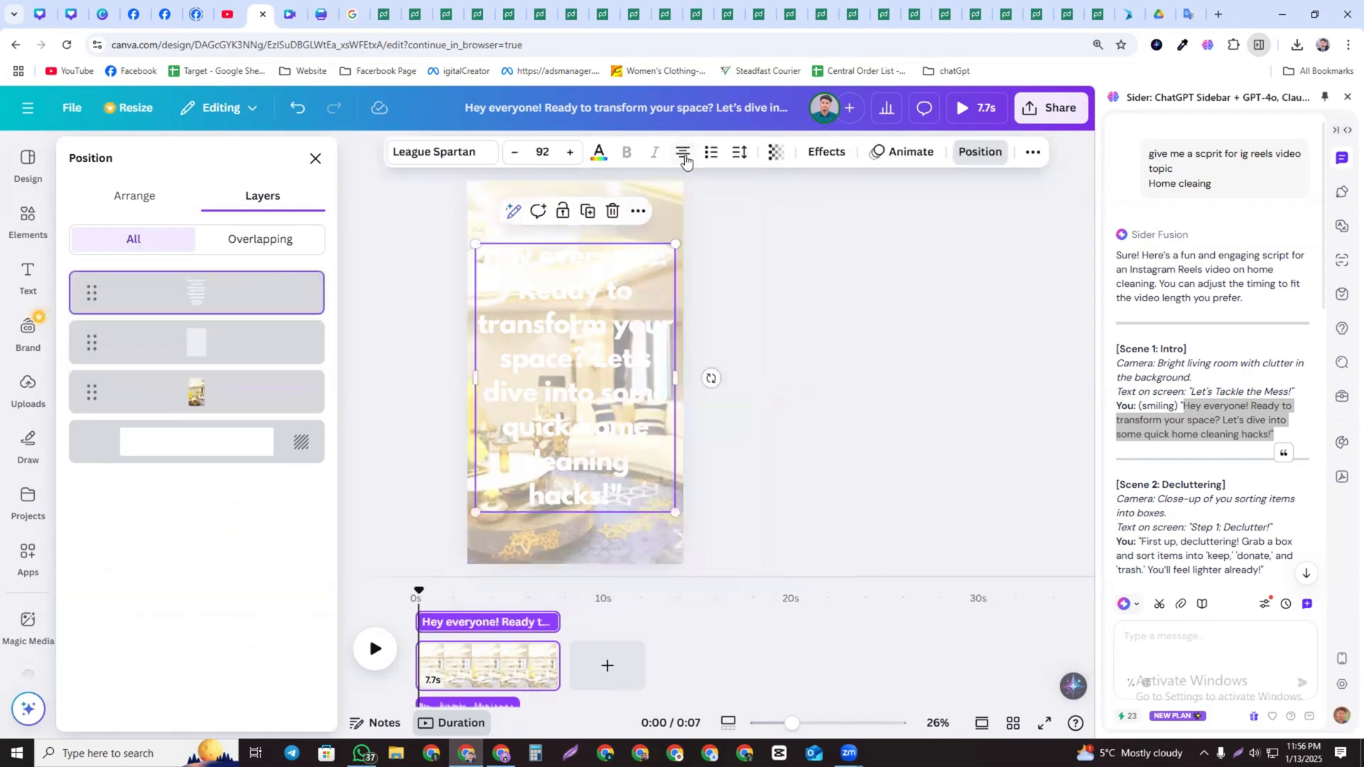
Set the text colour to the custom hex value #FF0000
{"action": "left_click", "coordinate": [600, 157]}
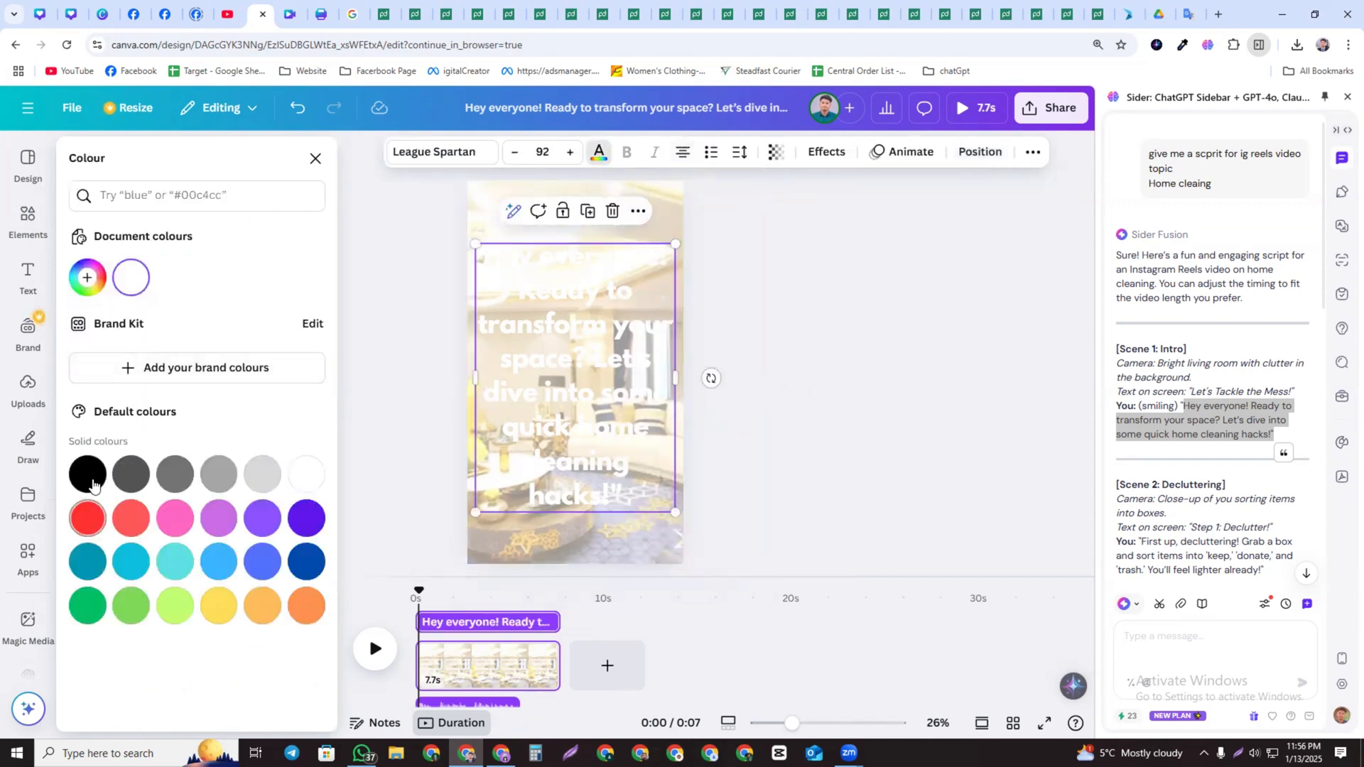
{"action": "left_click", "coordinate": [88, 278]}
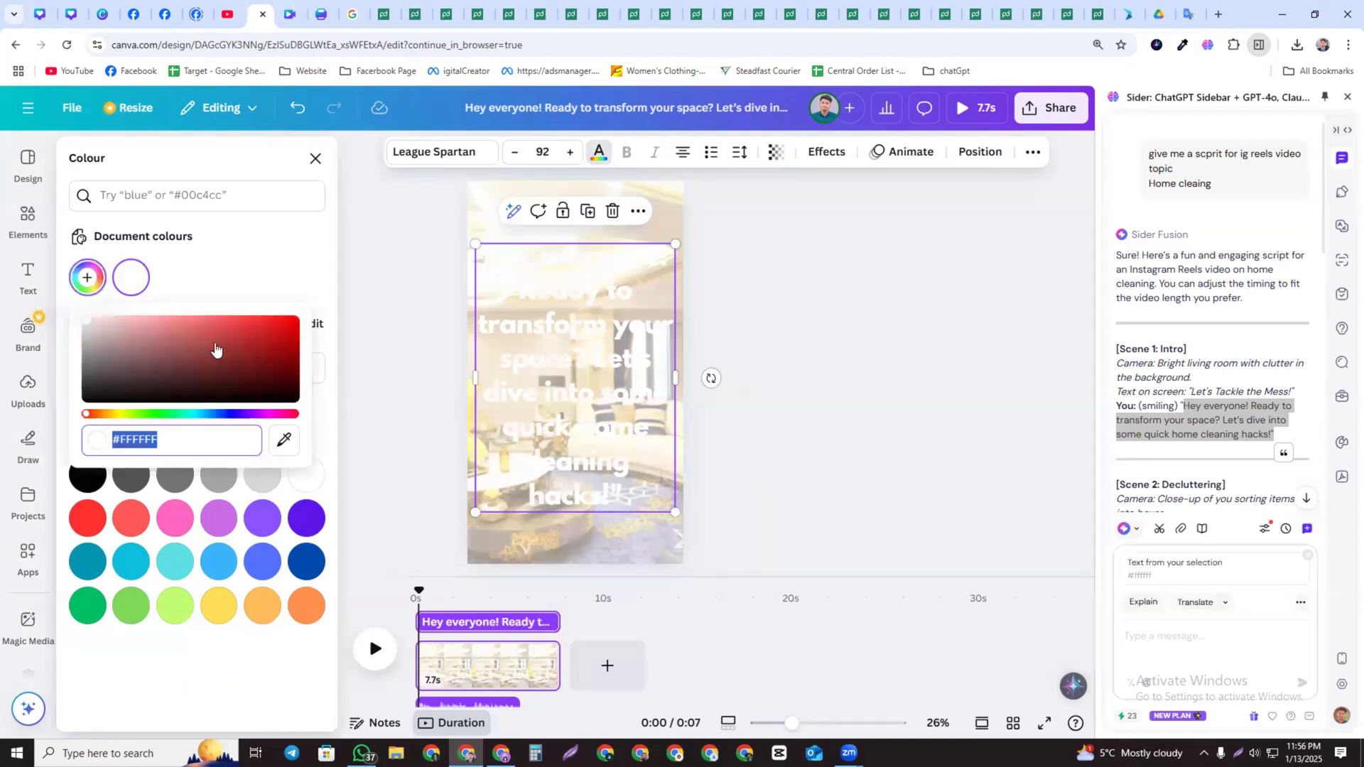
{"action": "type", "text": "#ff0000"}
{"action": "left_click", "coordinate": [753, 307]}
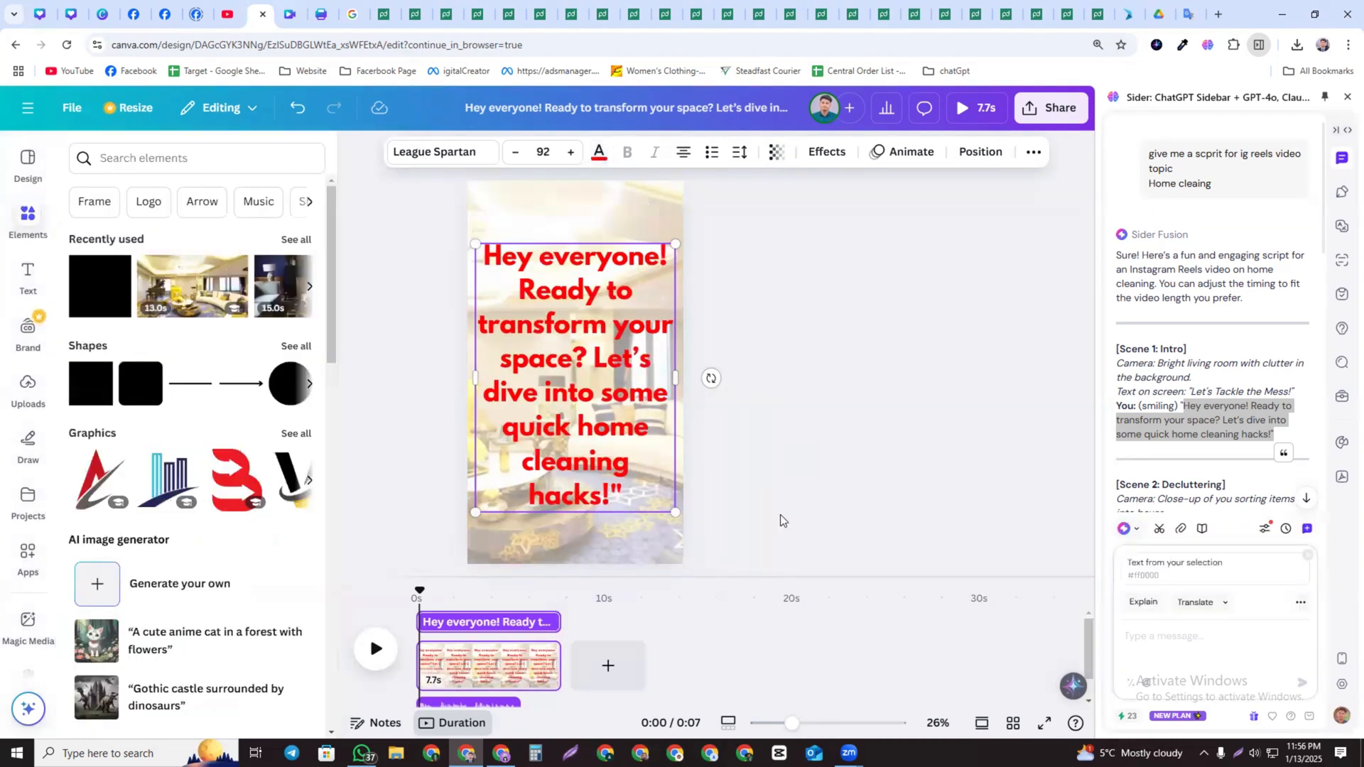
Reselect the text box and shrink it slightly to font size 89.9
{"action": "left_click", "coordinate": [780, 514]}
{"action": "left_click", "coordinate": [628, 499]}
{"action": "mouse_move", "coordinate": [672, 513]}
{"action": "left_mouse_down"}
{"action": "mouse_move", "coordinate": [678, 539]}
{"action": "mouse_move", "coordinate": [671, 507]}
{"action": "left_mouse_up"}
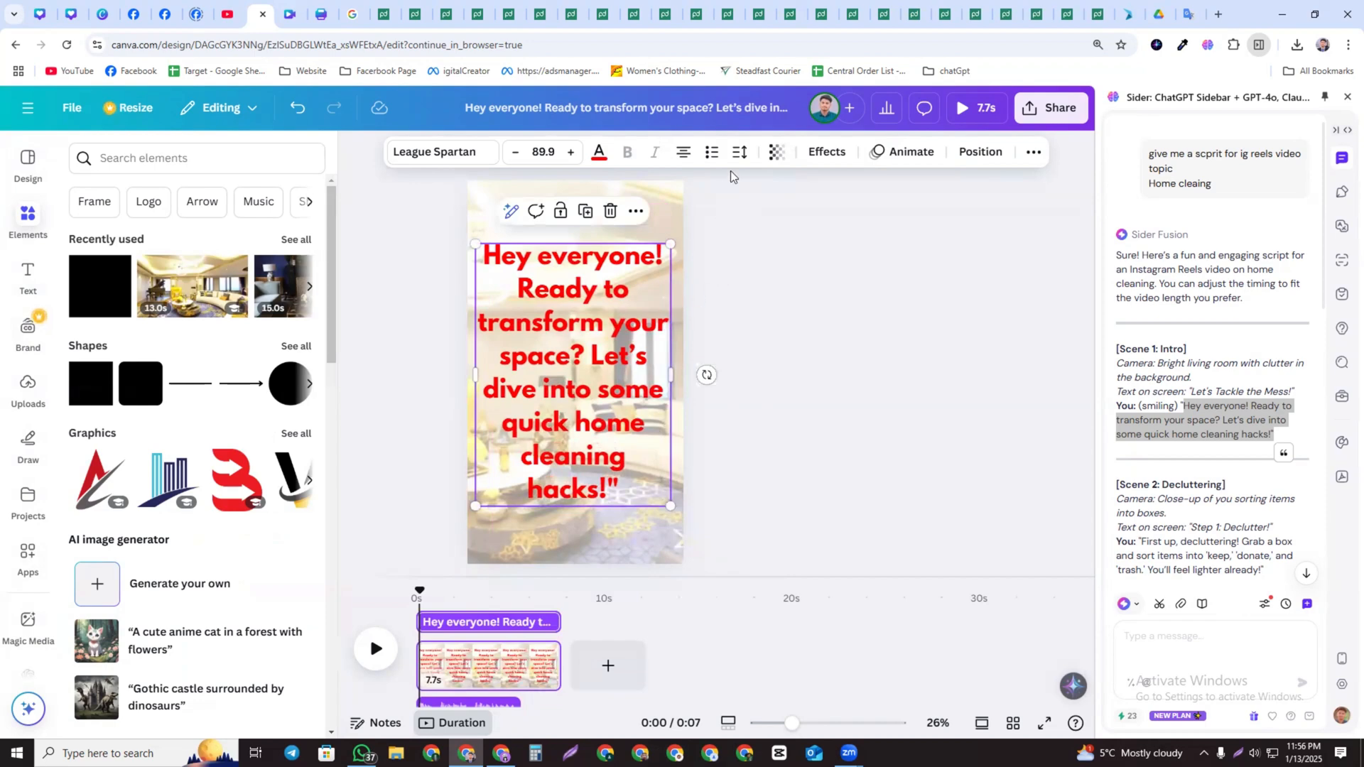
{"action": "left_click", "coordinate": [685, 153]}
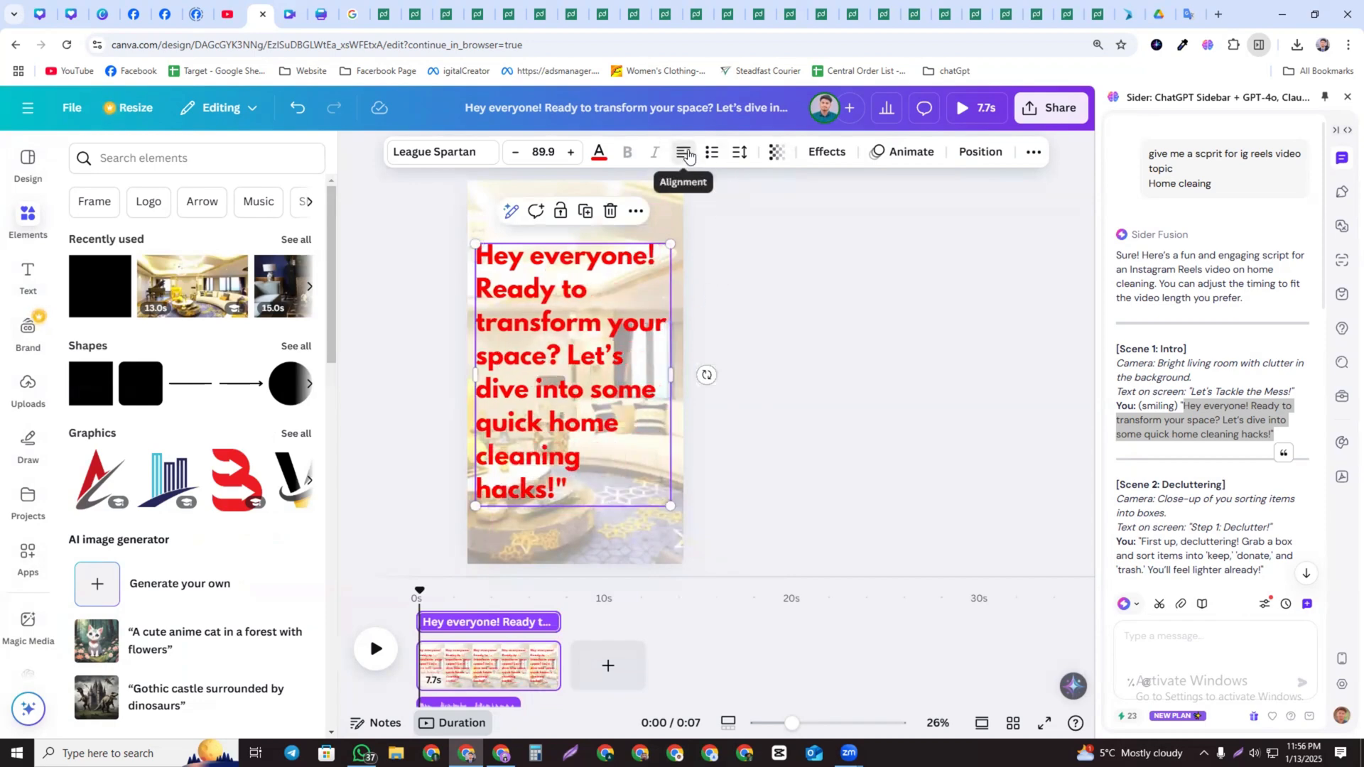
{"action": "left_click", "coordinate": [685, 153]}
{"action": "left_click", "coordinate": [688, 154]}
{"action": "left_click", "coordinate": [688, 154]}
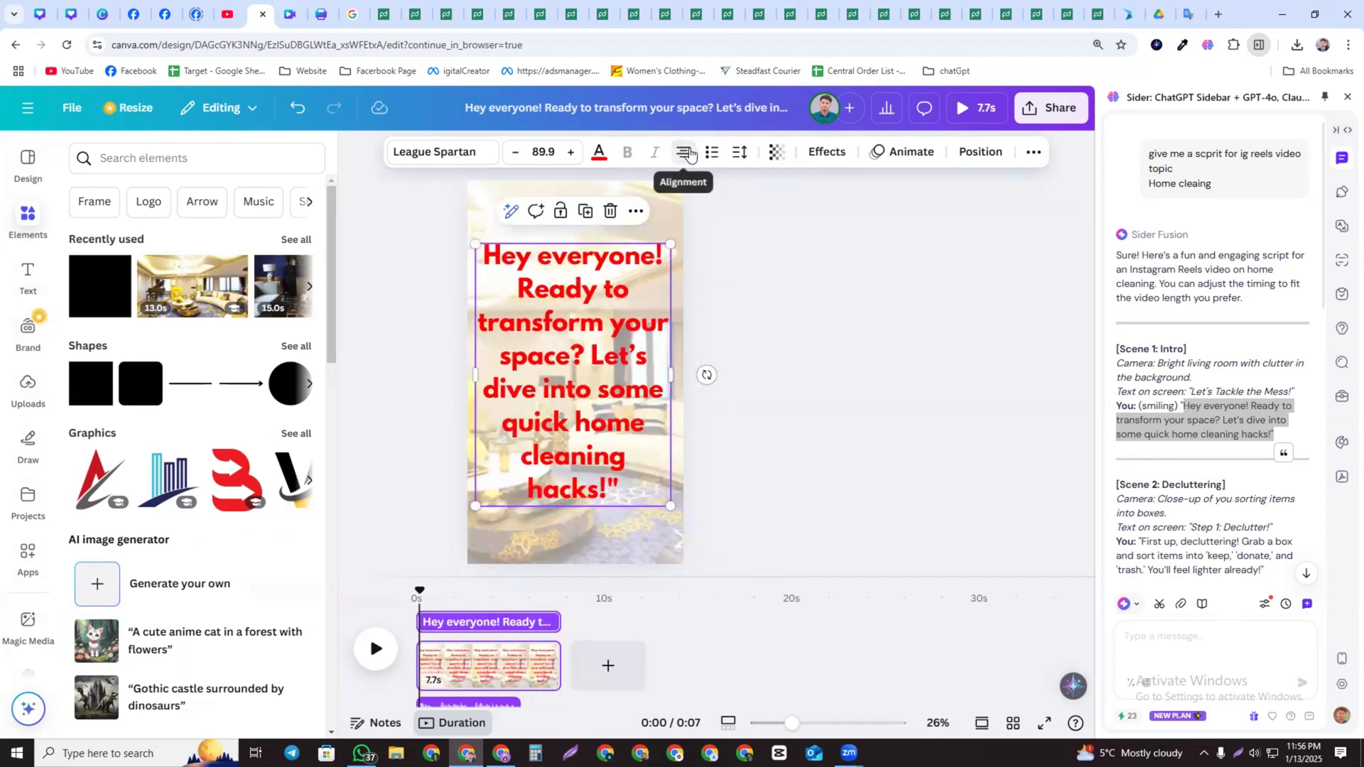
{"action": "left_click", "coordinate": [764, 298]}
Play the page preview, then select the text box and reposition it slightly
{"action": "left_click", "coordinate": [376, 648]}
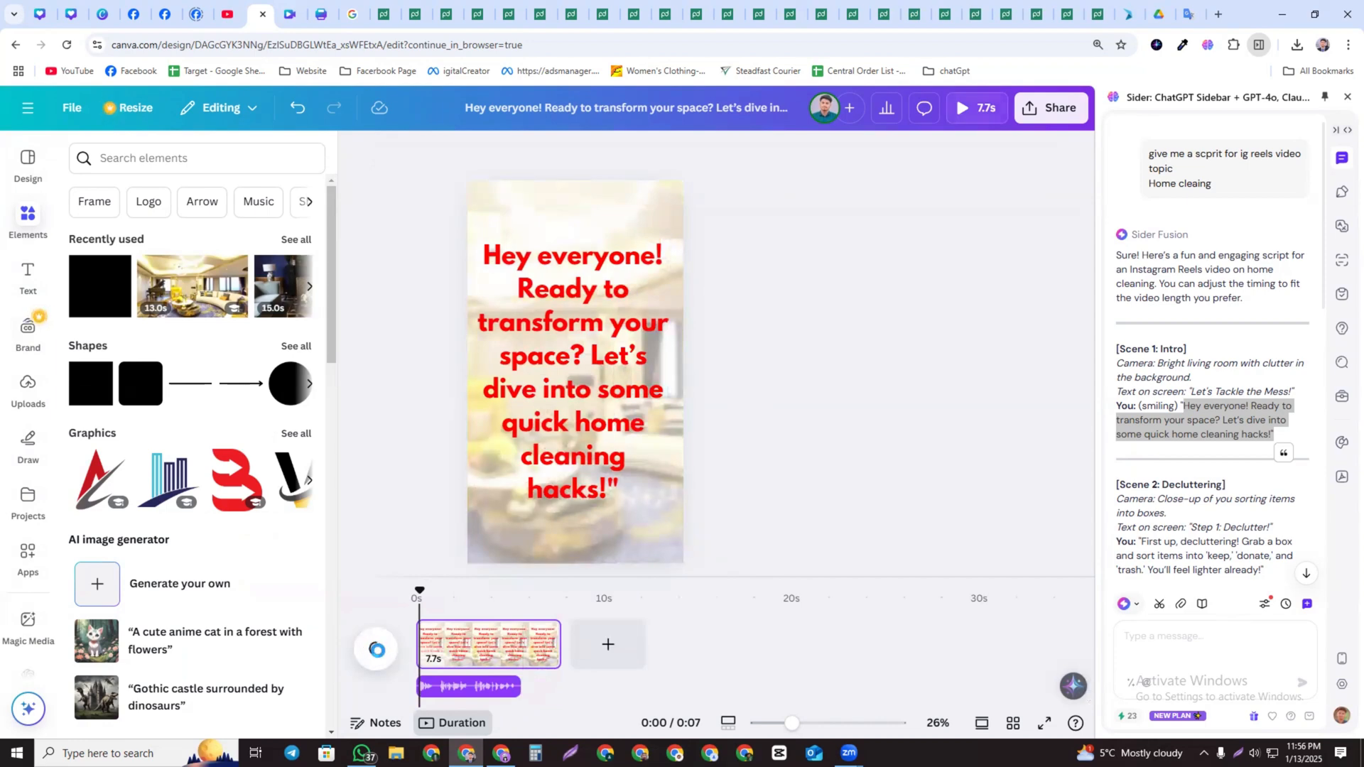
{"action": "left_click", "coordinate": [561, 339]}
{"action": "left_click_drag", "start_coordinate": [561, 339], "coordinate": [584, 321]}
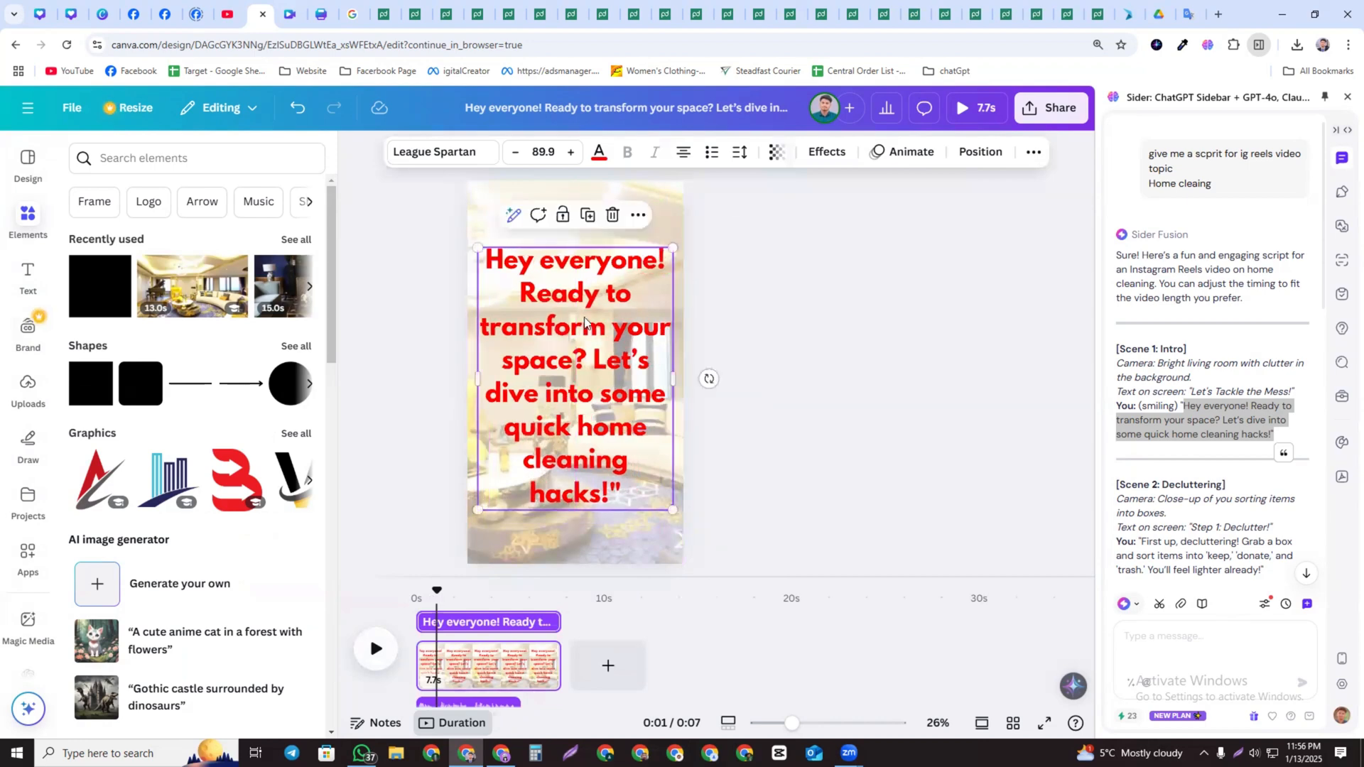
Apply the Ascend animation to the text after trying Typewriter
{"action": "left_click", "coordinate": [824, 158]}
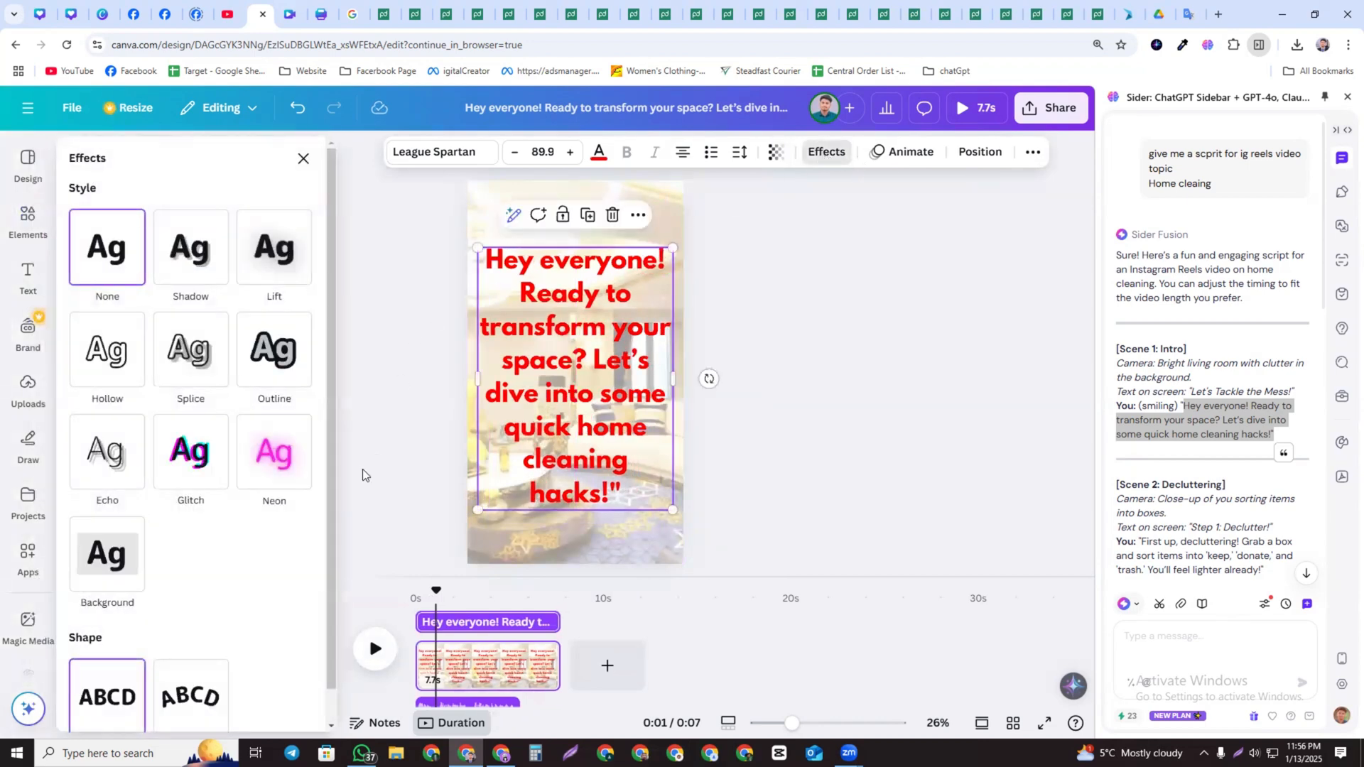
{"action": "left_click", "coordinate": [903, 151]}
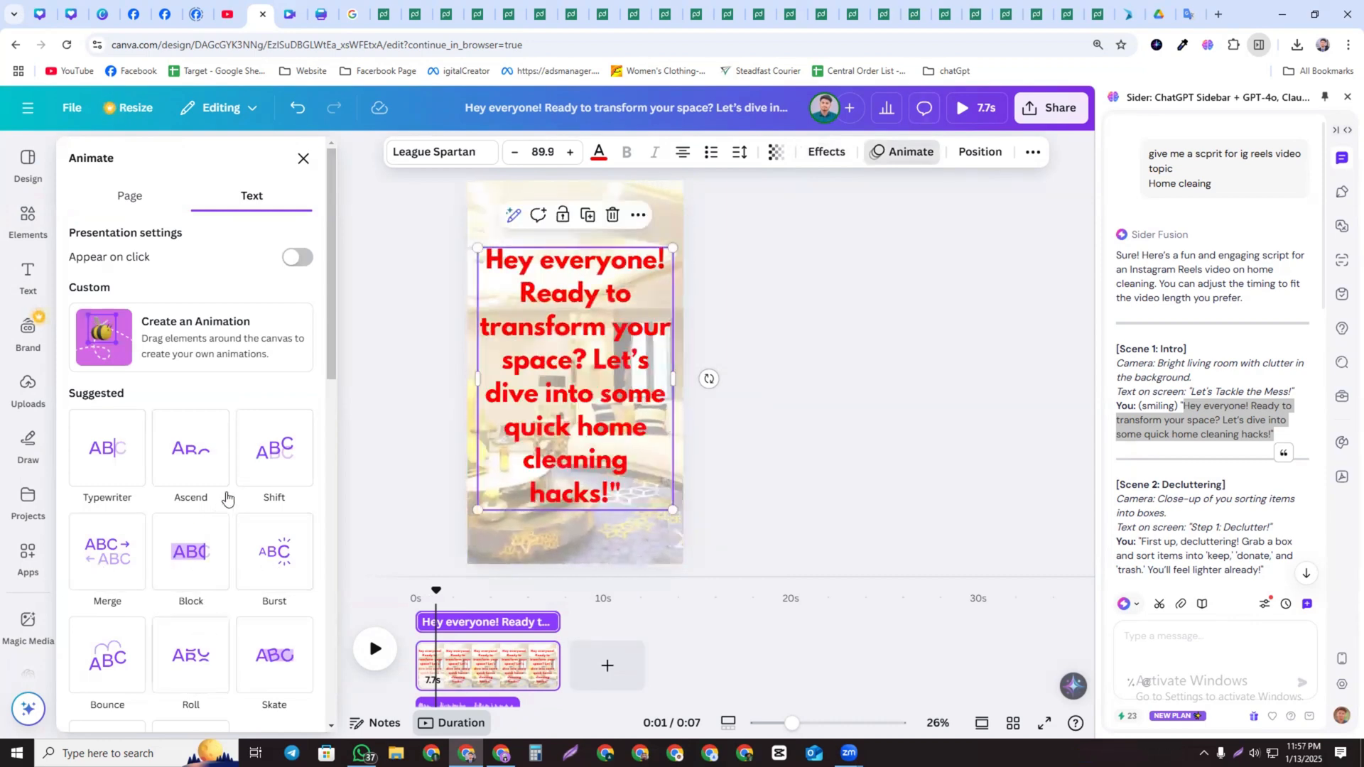
{"action": "scroll", "coordinate": [191, 412], "scroll_direction": "down", "scroll_amount": 1}
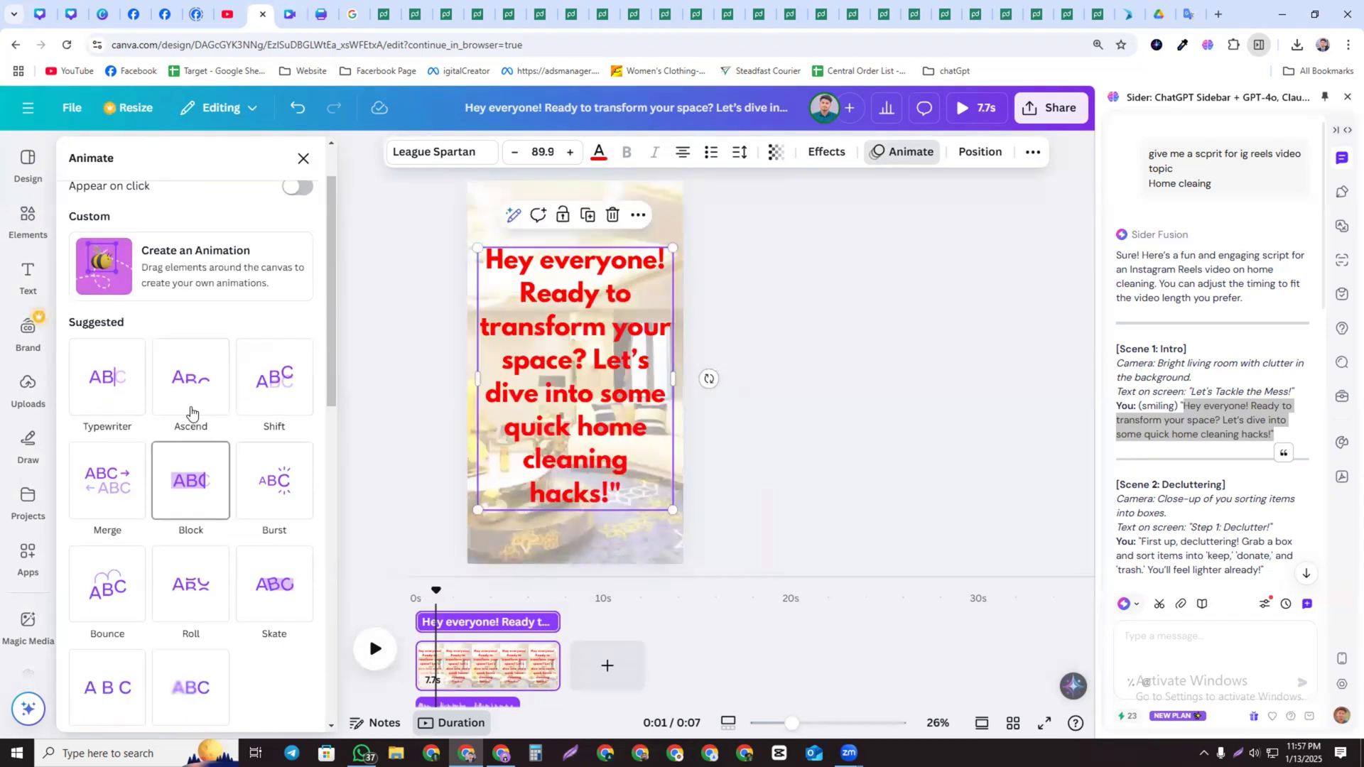
{"action": "left_click", "coordinate": [192, 412]}
{"action": "left_click", "coordinate": [119, 382]}
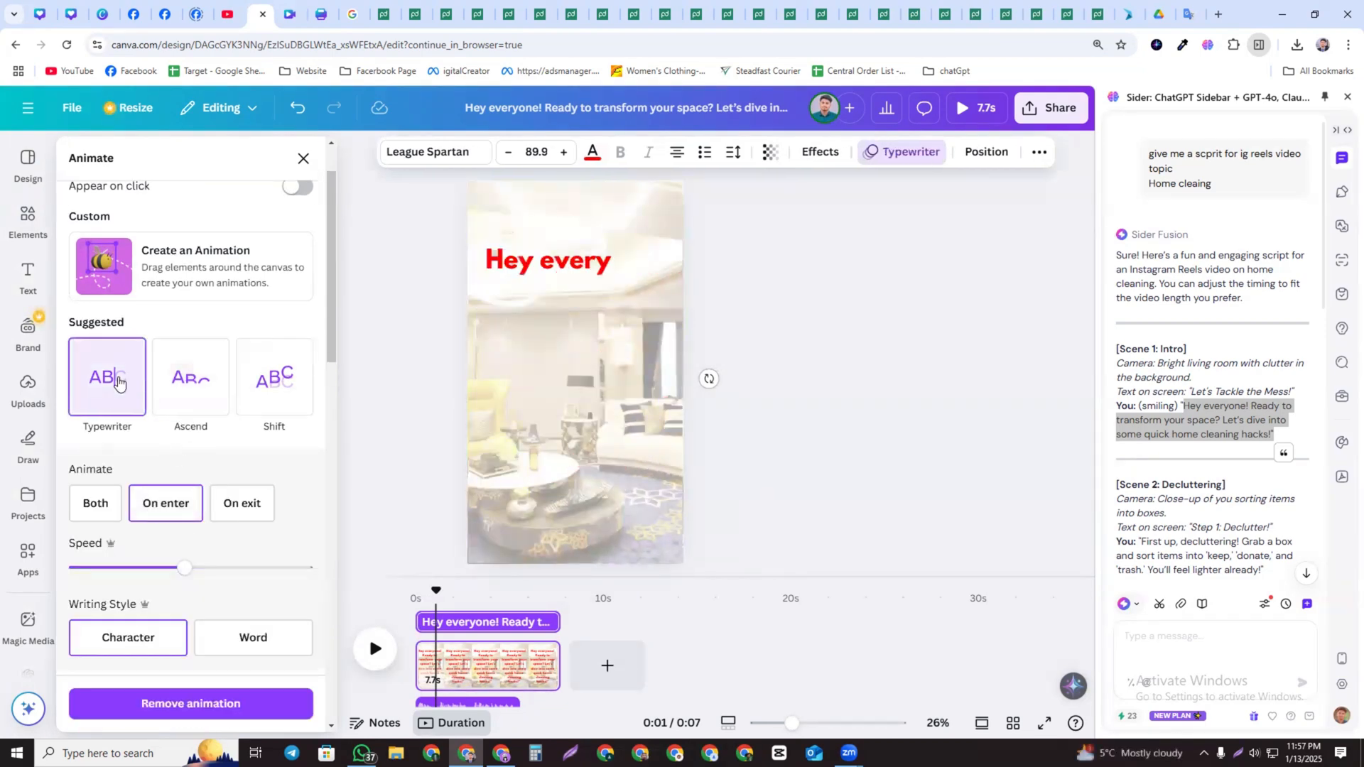
{"action": "left_click", "coordinate": [190, 378]}
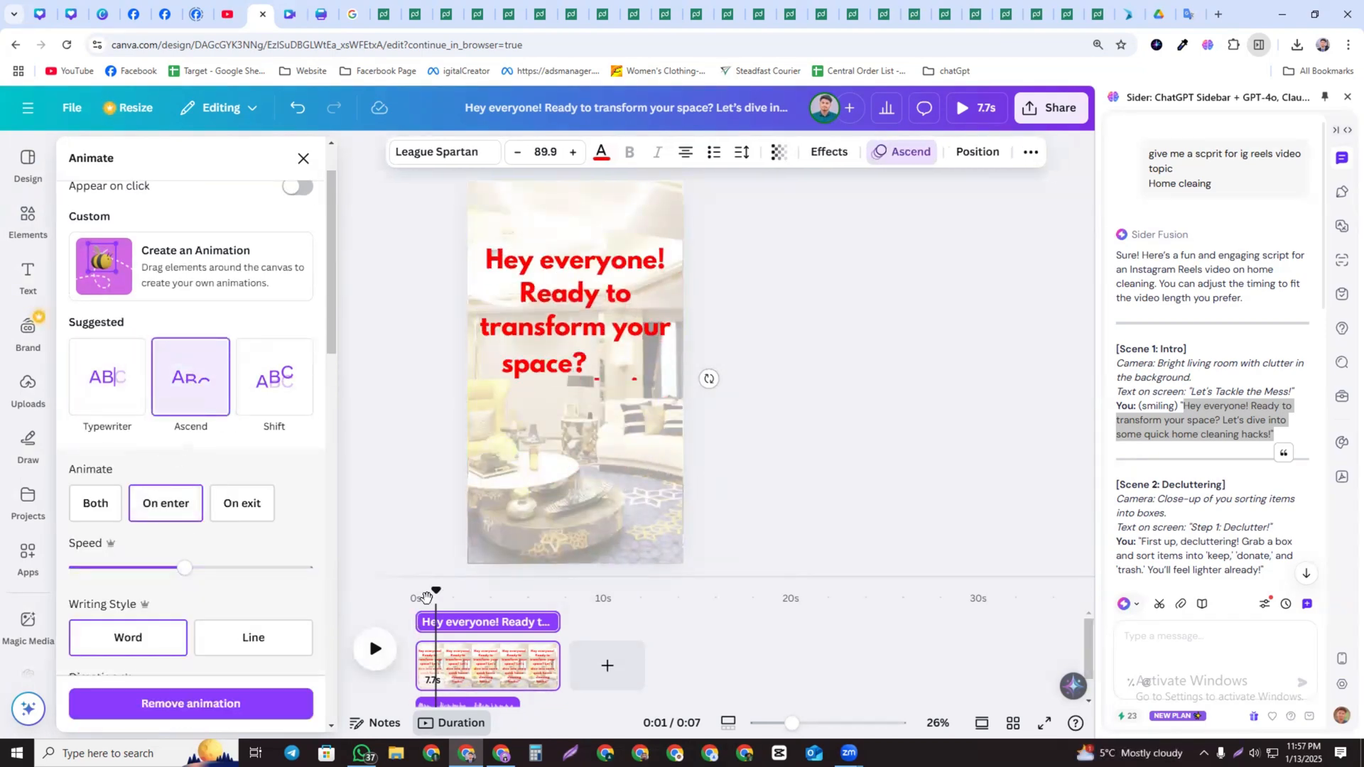
Preview the page from the start to check the text animation
{"action": "left_click_drag", "start_coordinate": [436, 594], "coordinate": [413, 597]}
{"action": "left_click", "coordinate": [377, 643]}
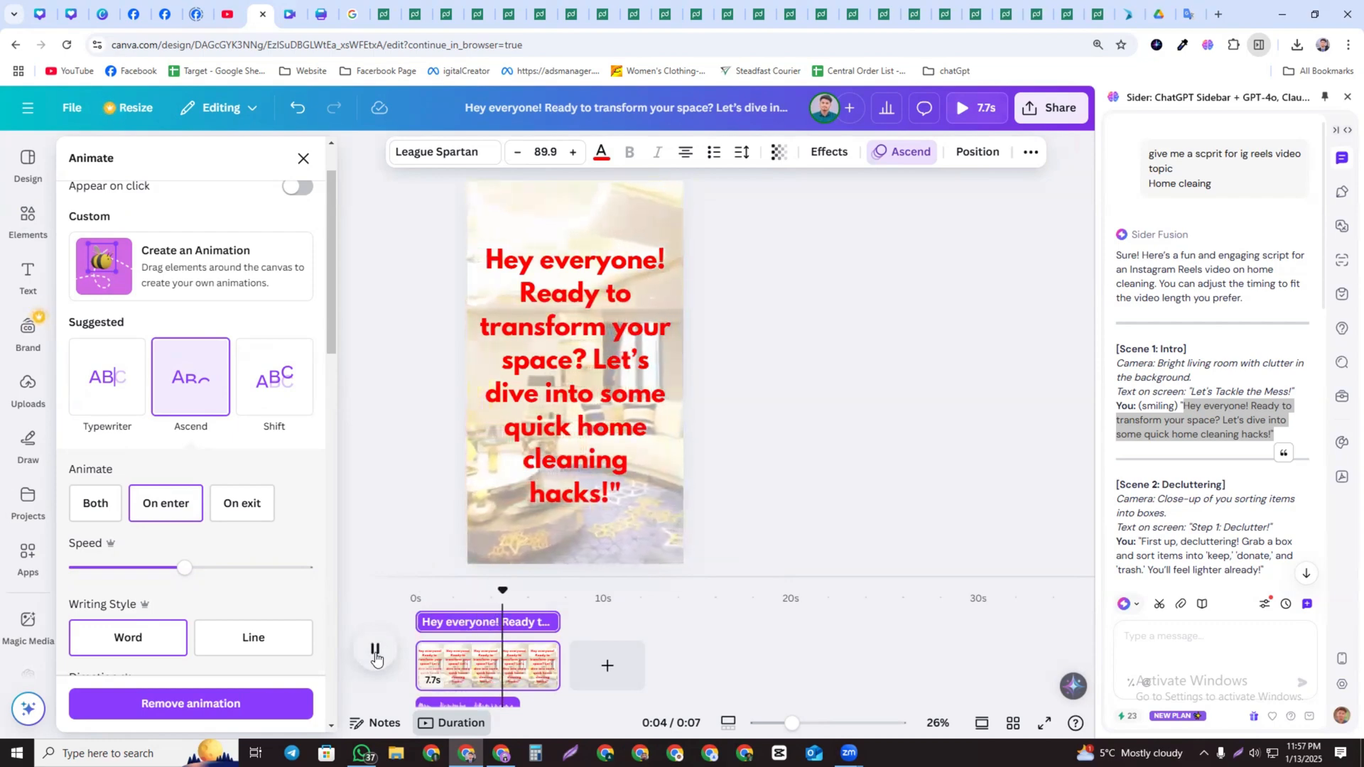
{"action": "left_click", "coordinate": [375, 653]}
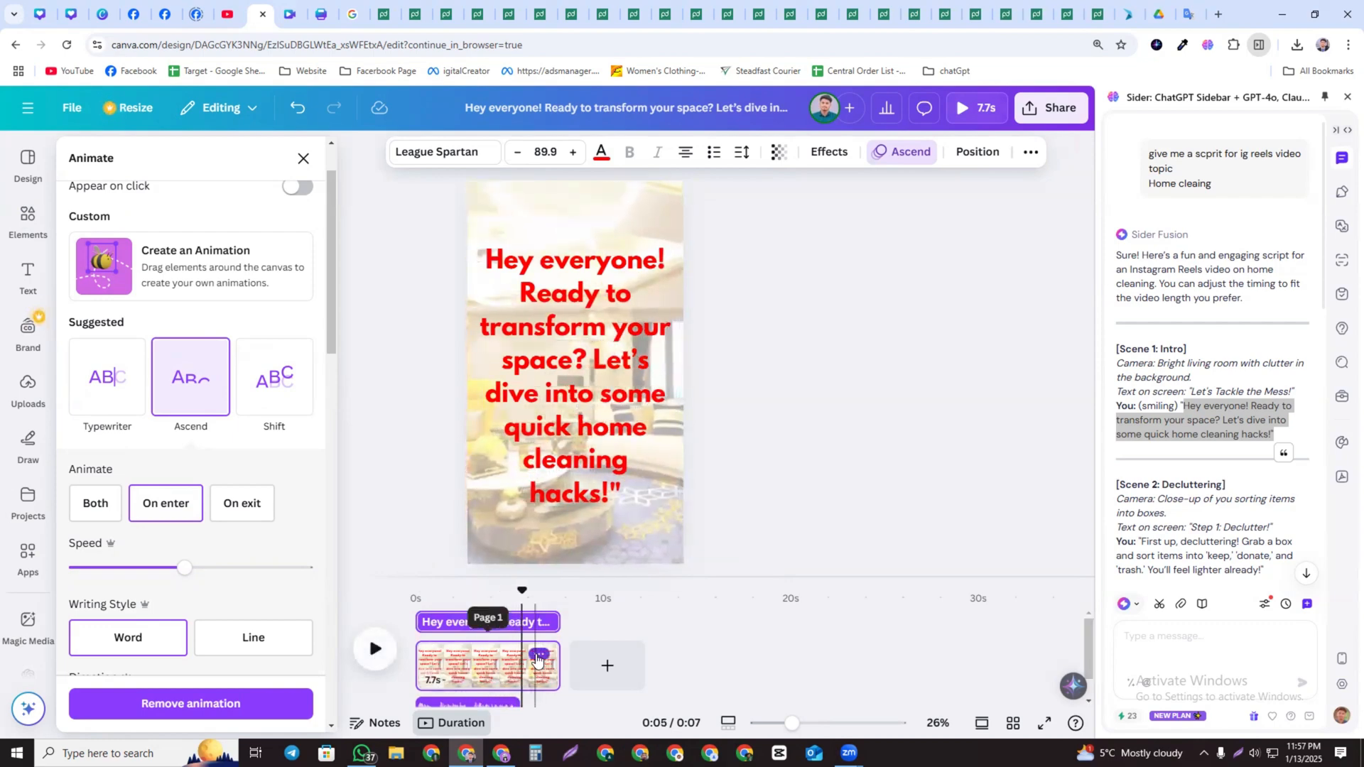
Trim the first scene's video to about 5.6 seconds and add a new blank page after it
{"action": "left_click_drag", "start_coordinate": [557, 665], "coordinate": [522, 665]}
{"action": "left_click", "coordinate": [561, 666]}
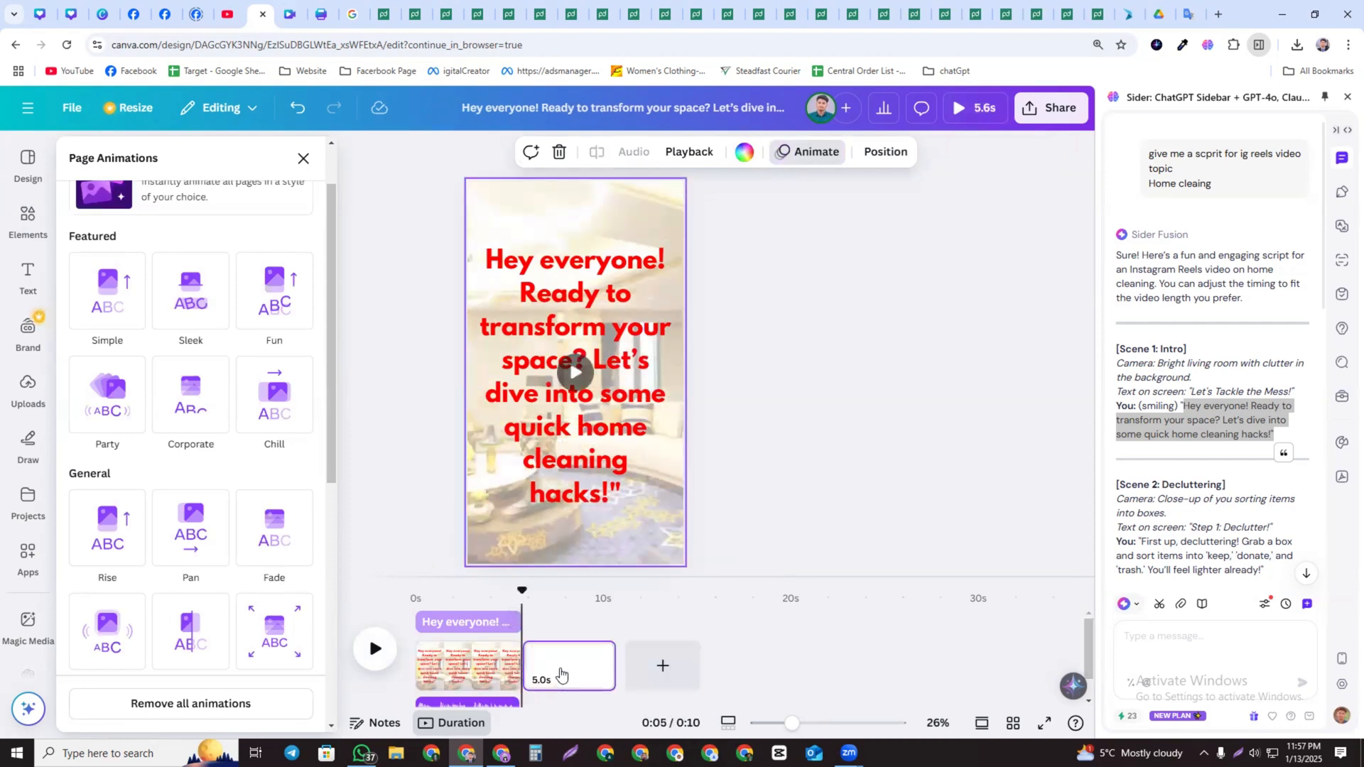
Select Scene 2's camera description in the sidebar chat script
{"action": "scroll", "coordinate": [1172, 487], "scroll_direction": "down", "scroll_amount": 1}
{"action": "scroll", "coordinate": [1171, 488], "scroll_direction": "down", "scroll_amount": 1}
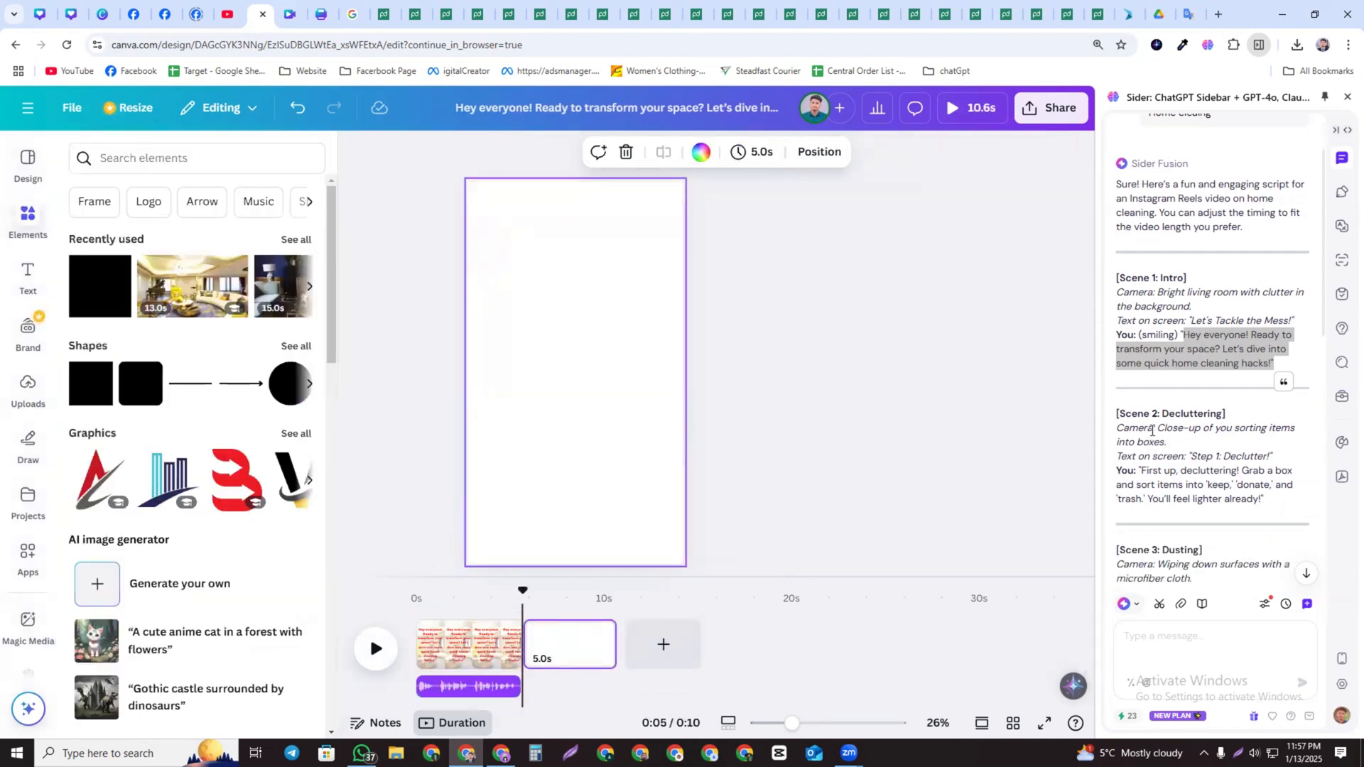
{"action": "left_click_drag", "start_coordinate": [1158, 428], "coordinate": [1176, 444]}
{"action": "key", "text": "ctrl+c"}
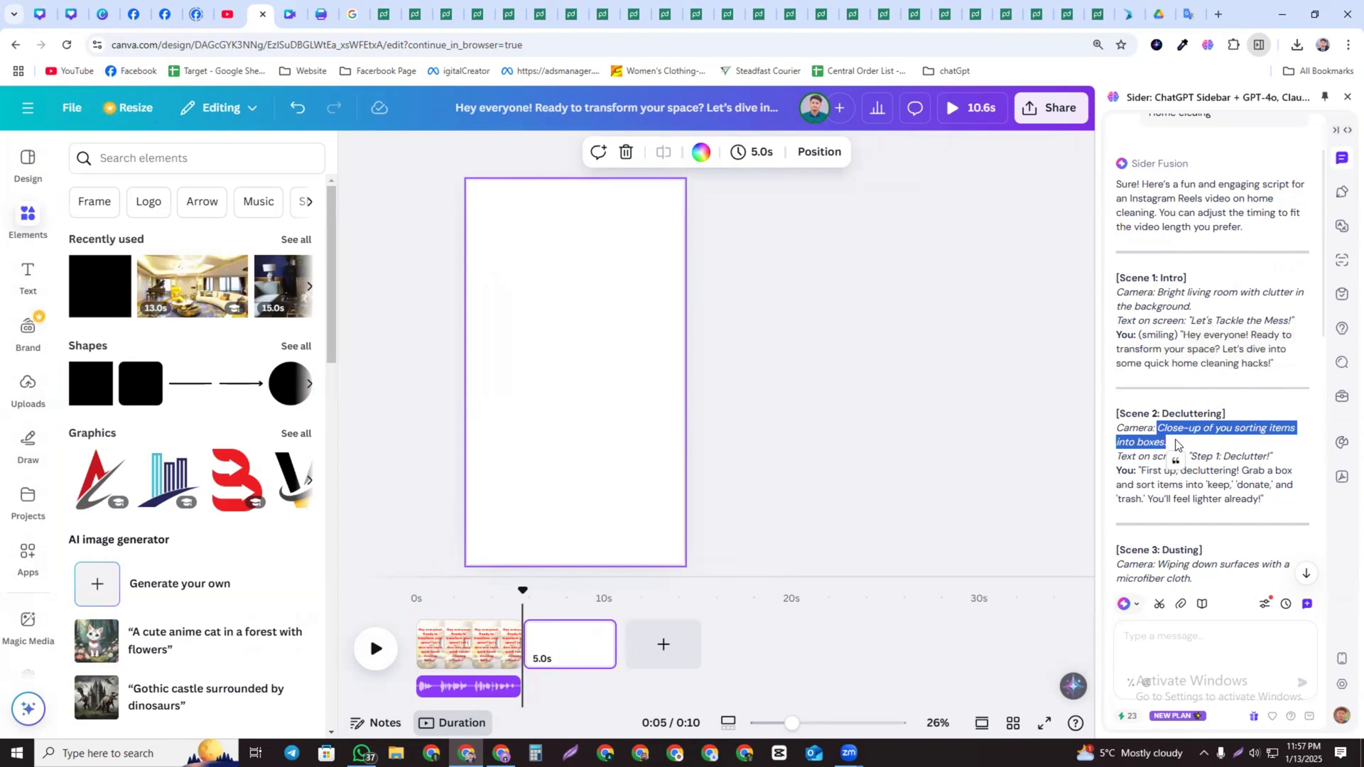
Search the elements library for "Close-up of you sorting items into boxes."
{"action": "left_click", "coordinate": [161, 159]}
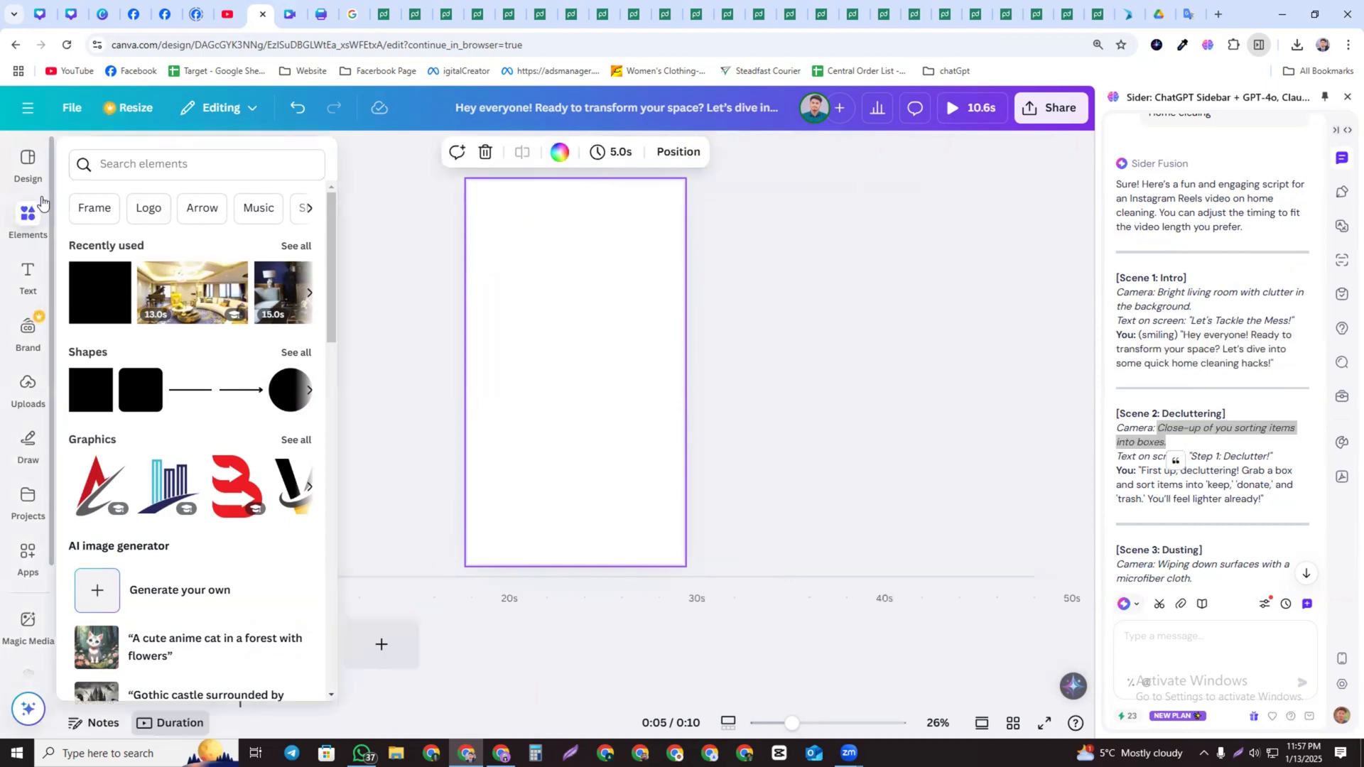
{"action": "key", "text": "ctrl+v"}
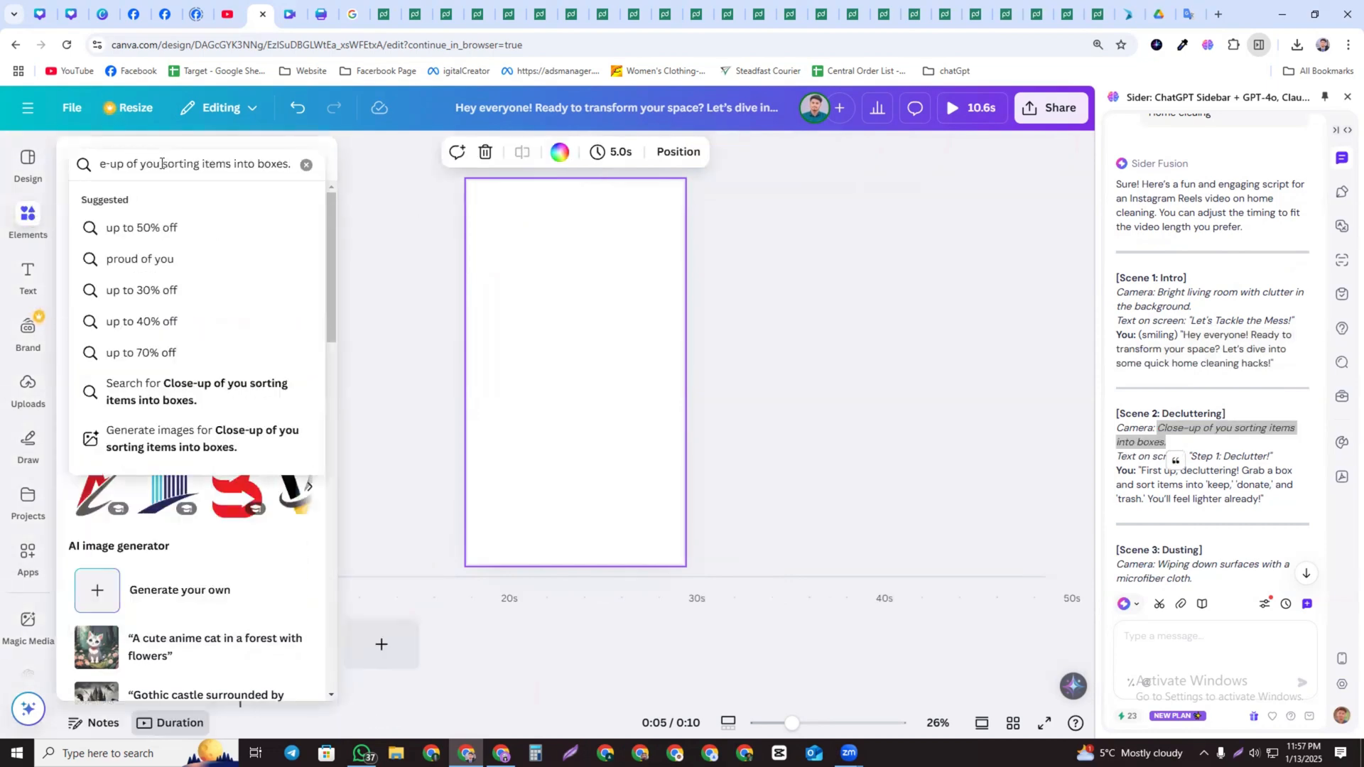
{"action": "key", "text": "Return"}
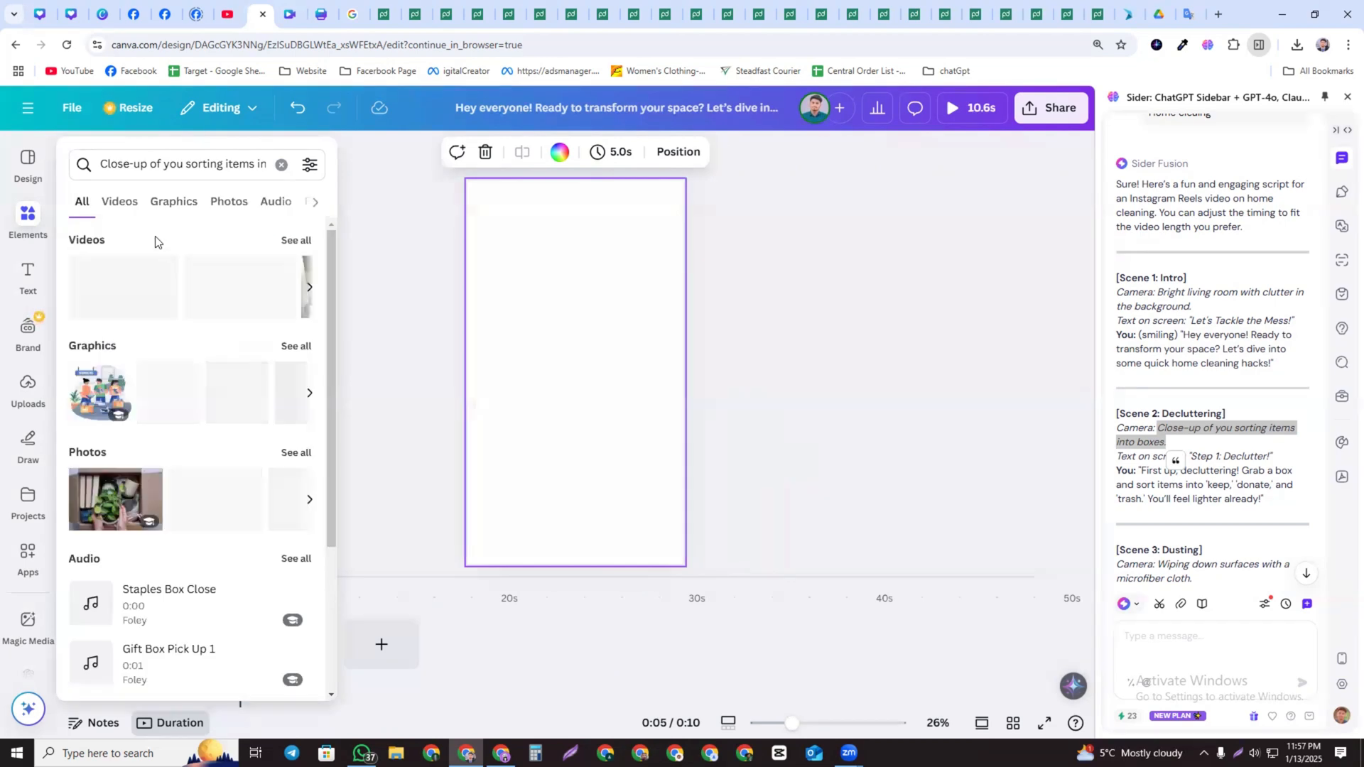
Add a stock video of people packing items into boxes to page 2 and enlarge it to fill the page
{"action": "left_click", "coordinate": [121, 204]}
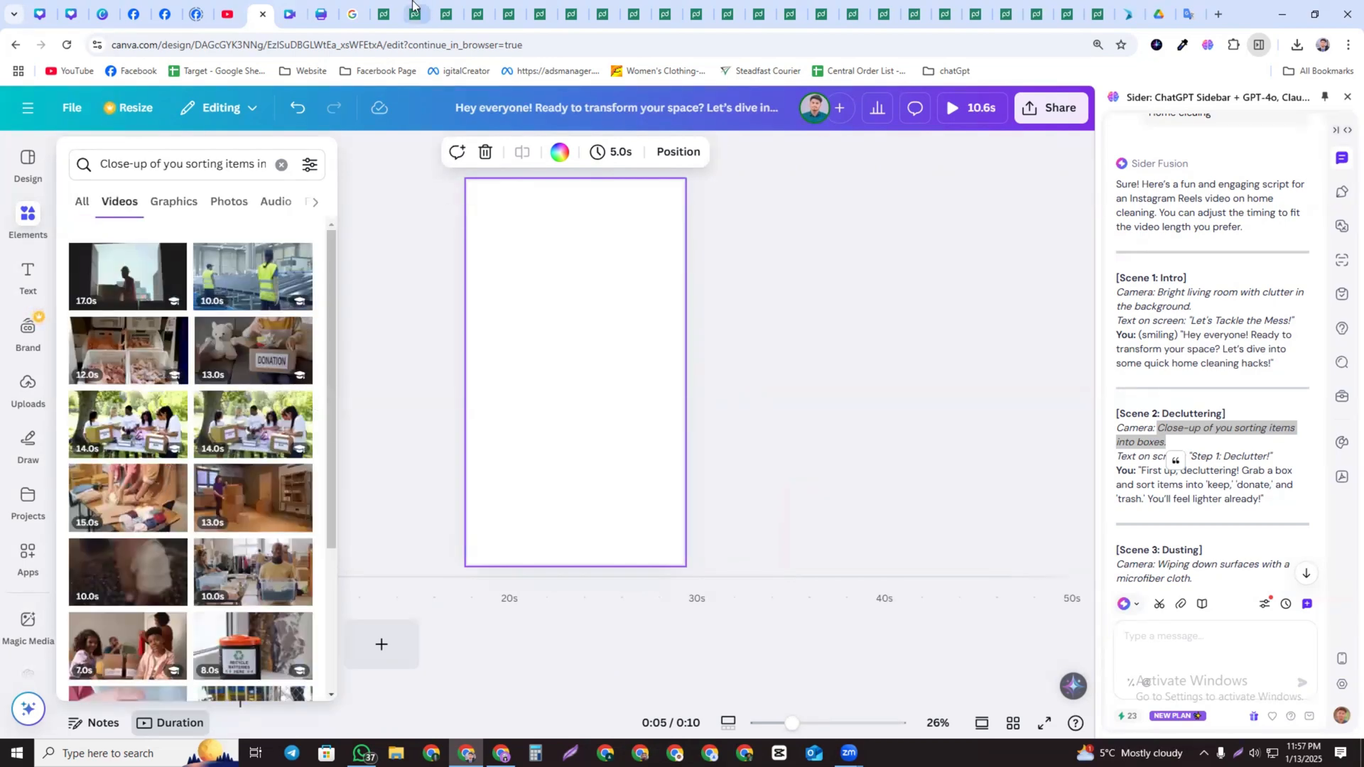
{"action": "left_click", "coordinate": [1185, 14]}
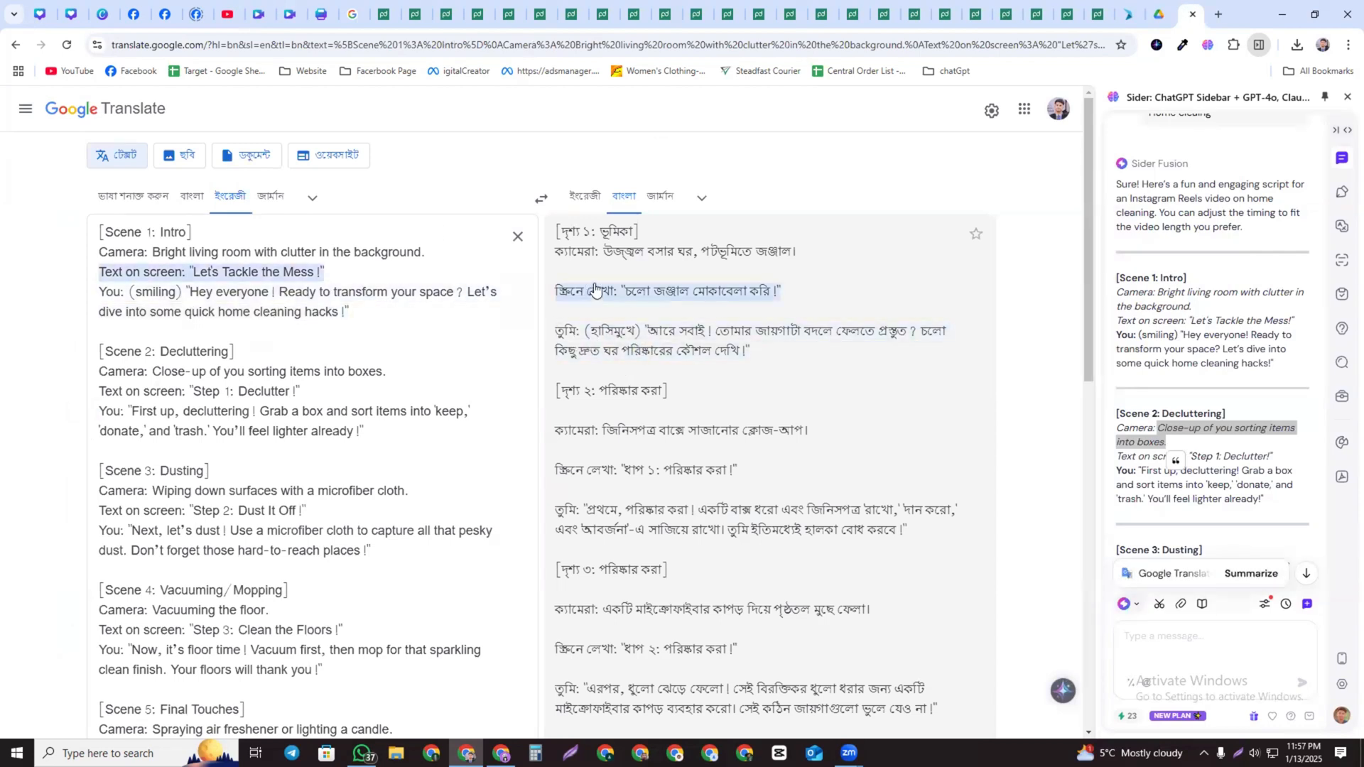
{"action": "scroll", "coordinate": [621, 341], "scroll_direction": "down", "scroll_amount": 2}
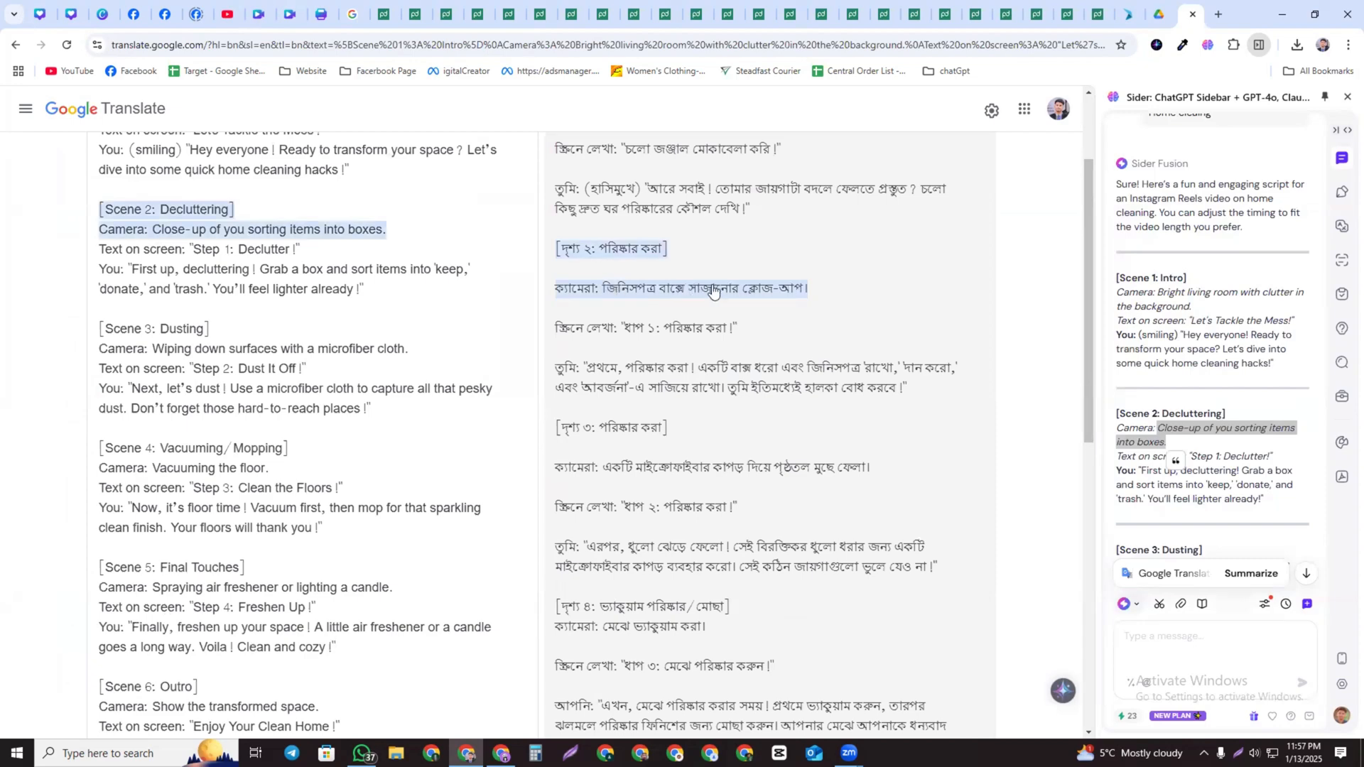
{"action": "left_click", "coordinate": [1283, 15]}
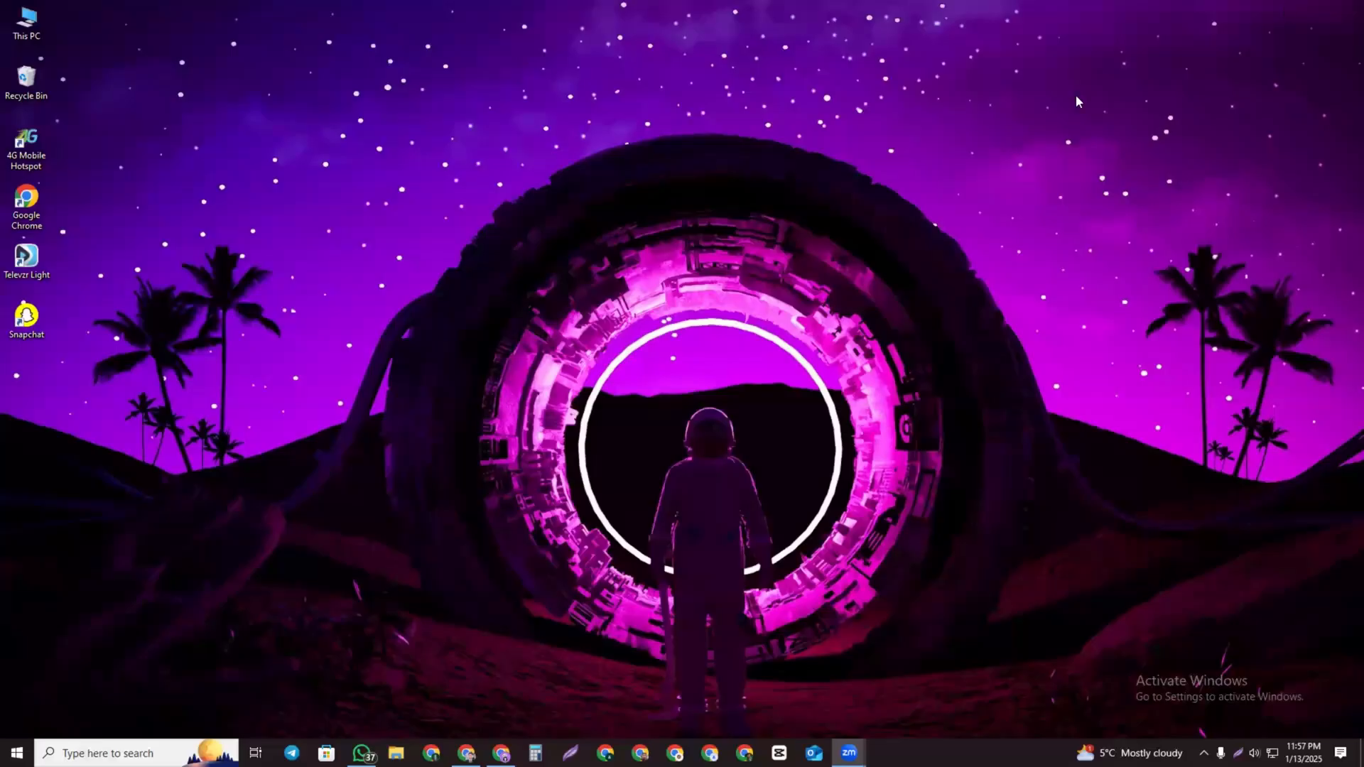
{"action": "left_click", "coordinate": [467, 754]}
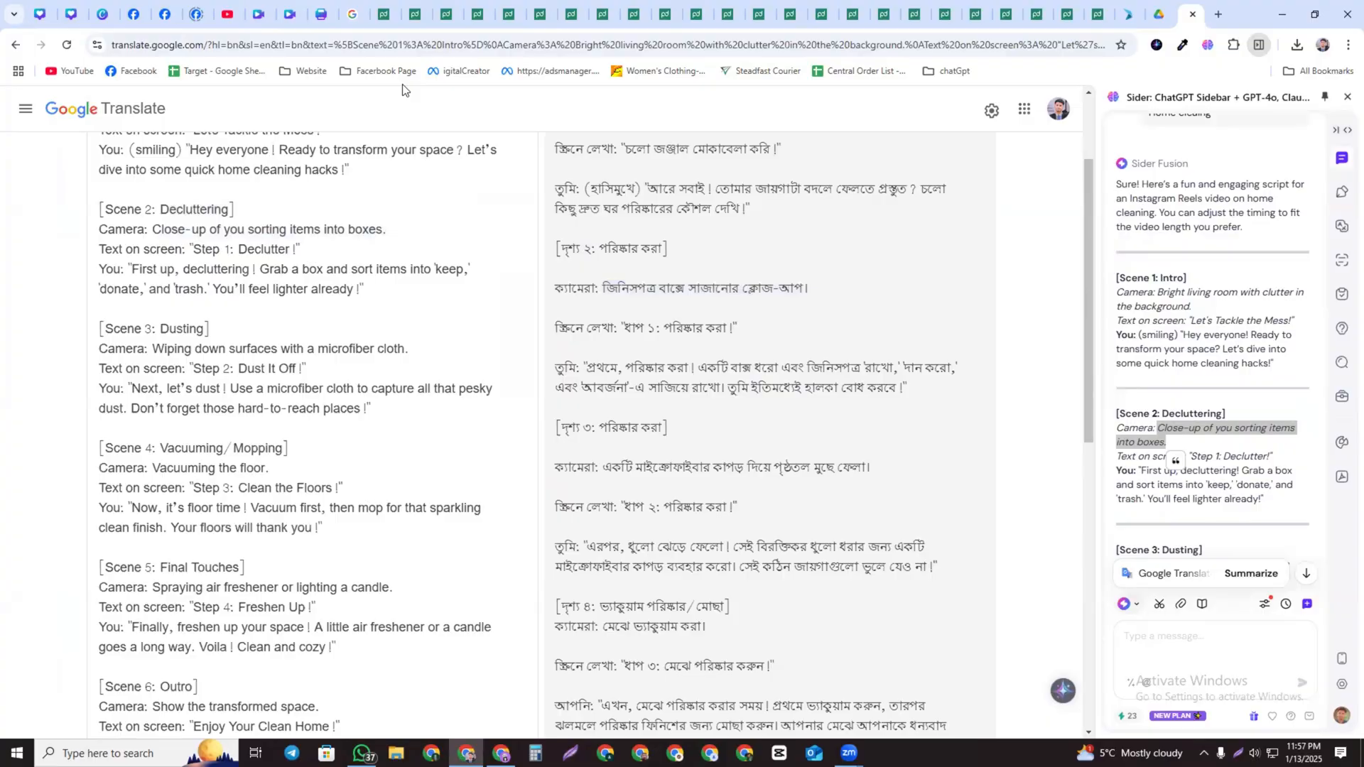
{"action": "left_click", "coordinate": [262, 13]}
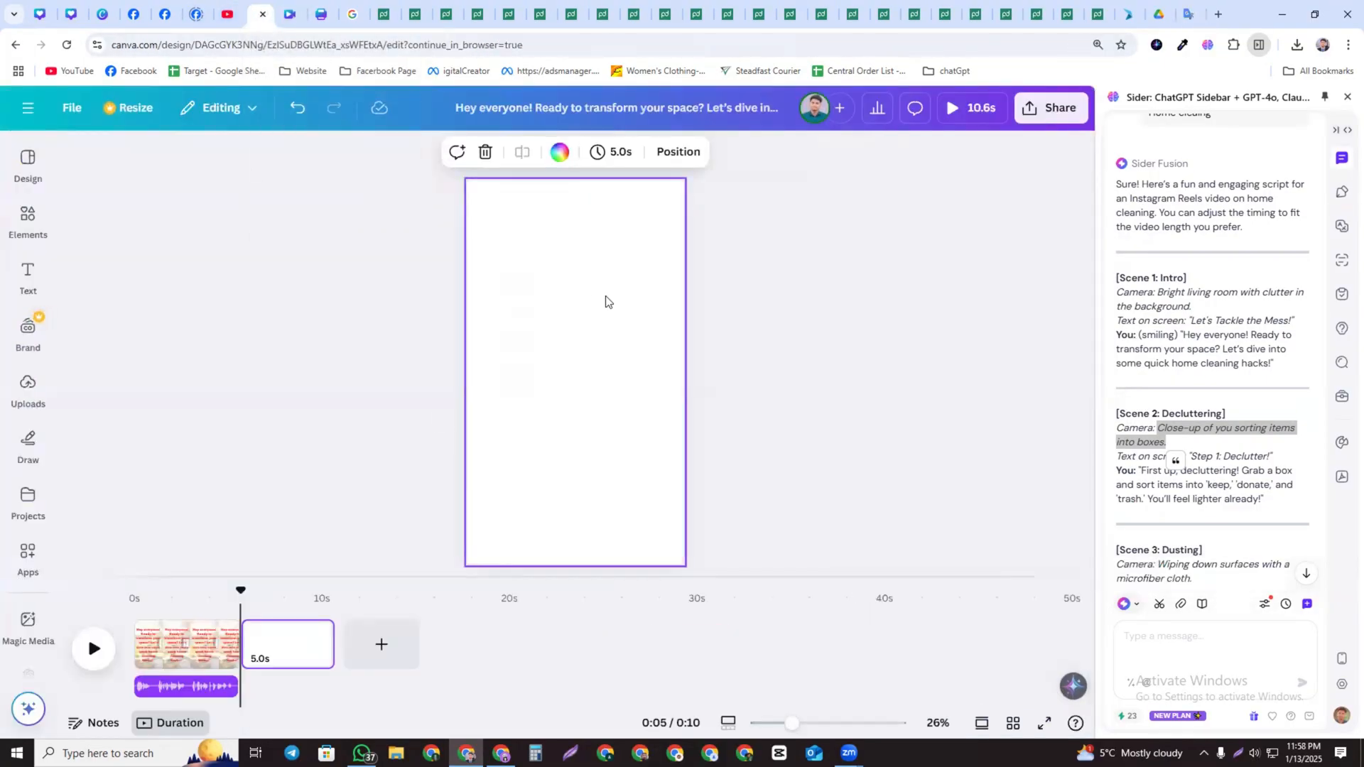
{"action": "left_click", "coordinate": [27, 220]}
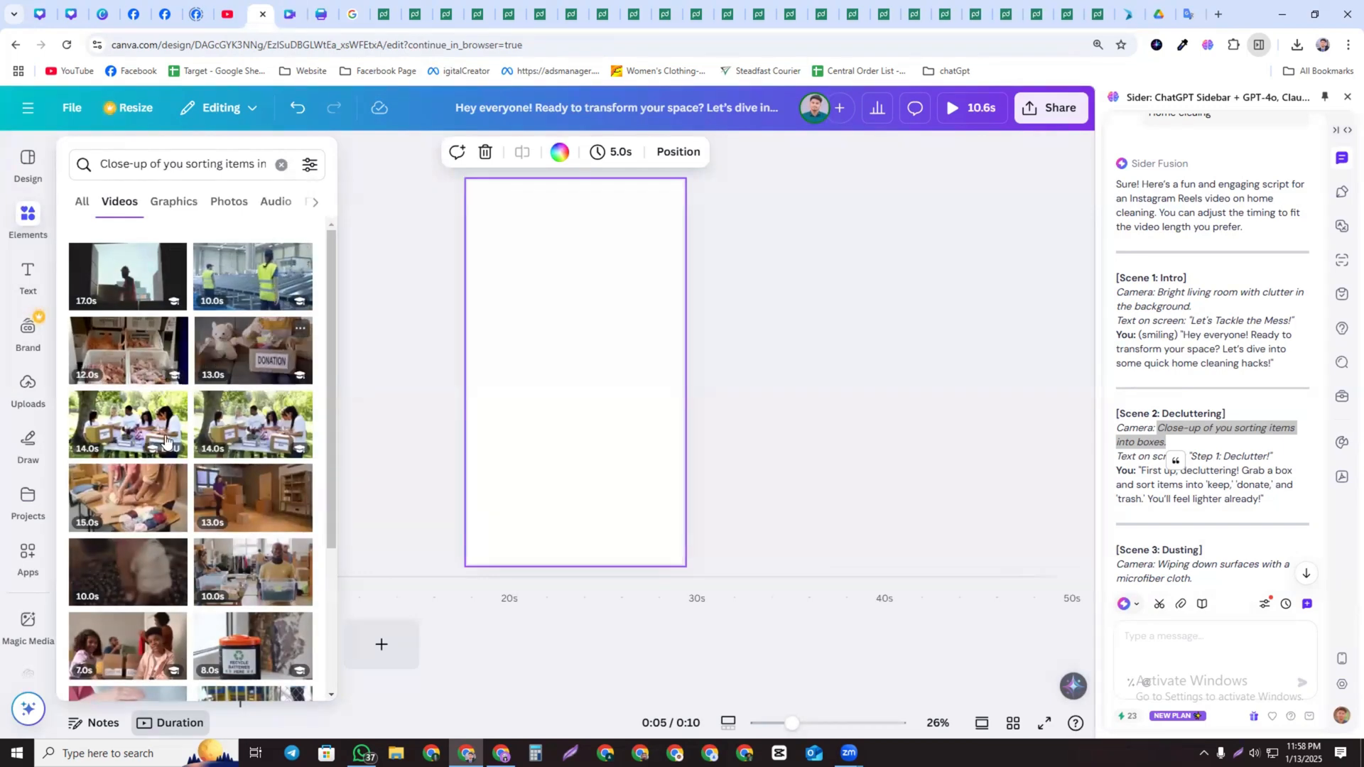
{"action": "scroll", "coordinate": [165, 440], "scroll_direction": "down", "scroll_amount": 1}
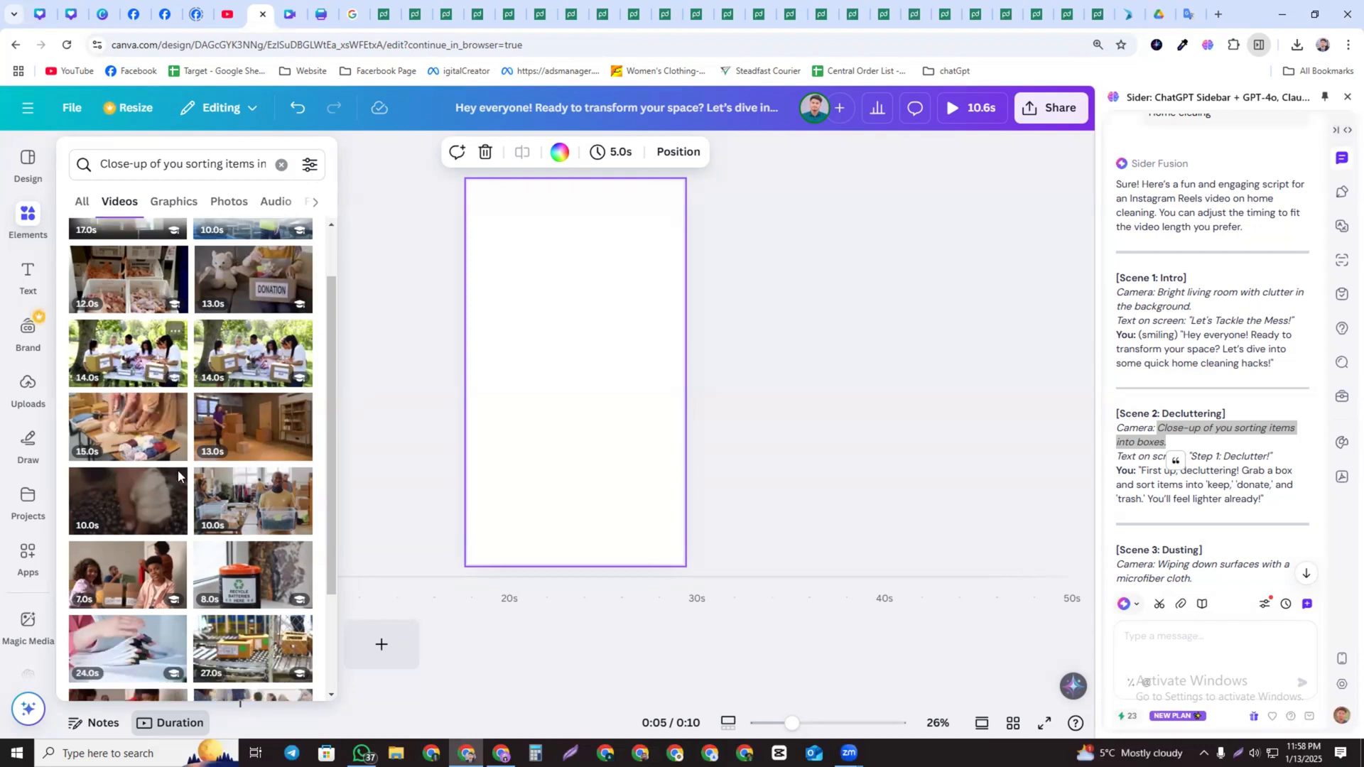
{"action": "scroll", "coordinate": [174, 427], "scroll_direction": "down", "scroll_amount": 5}
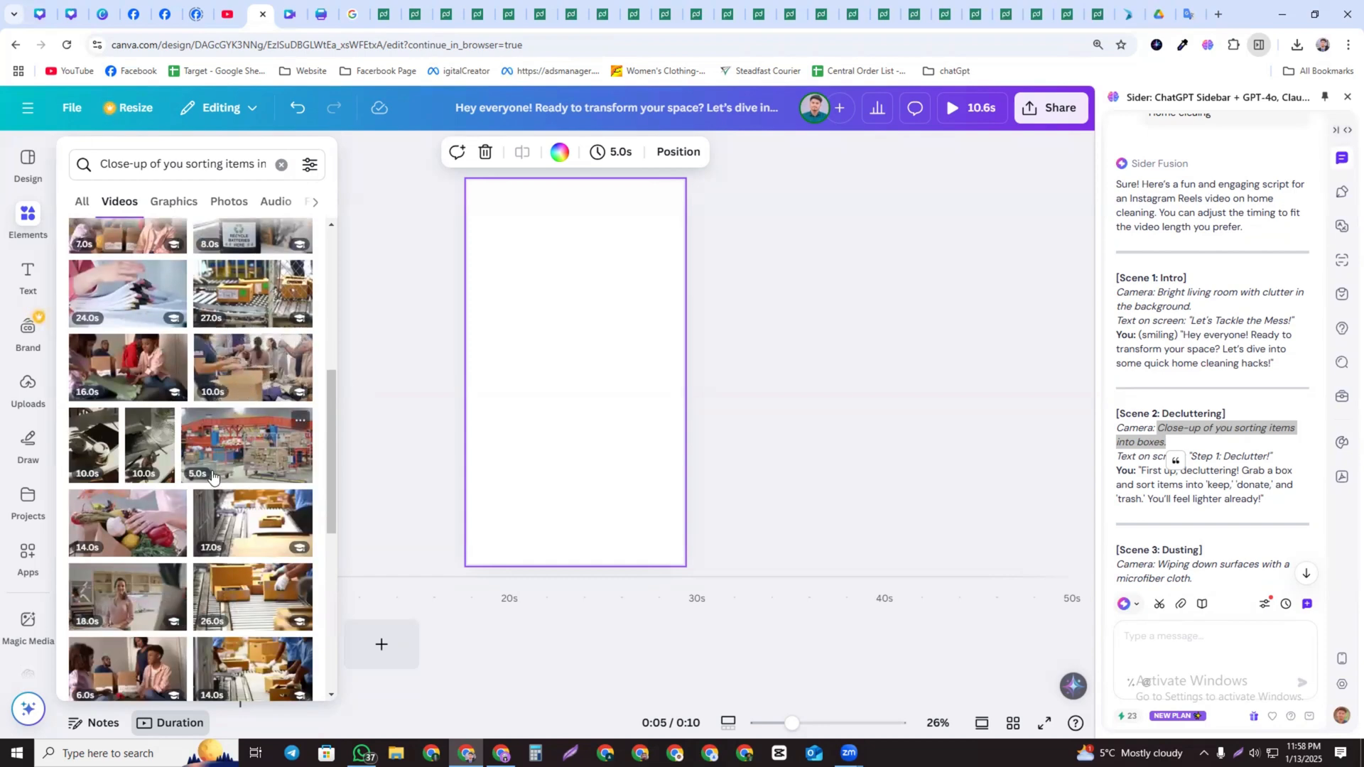
{"action": "scroll", "coordinate": [166, 574], "scroll_direction": "down", "scroll_amount": 2}
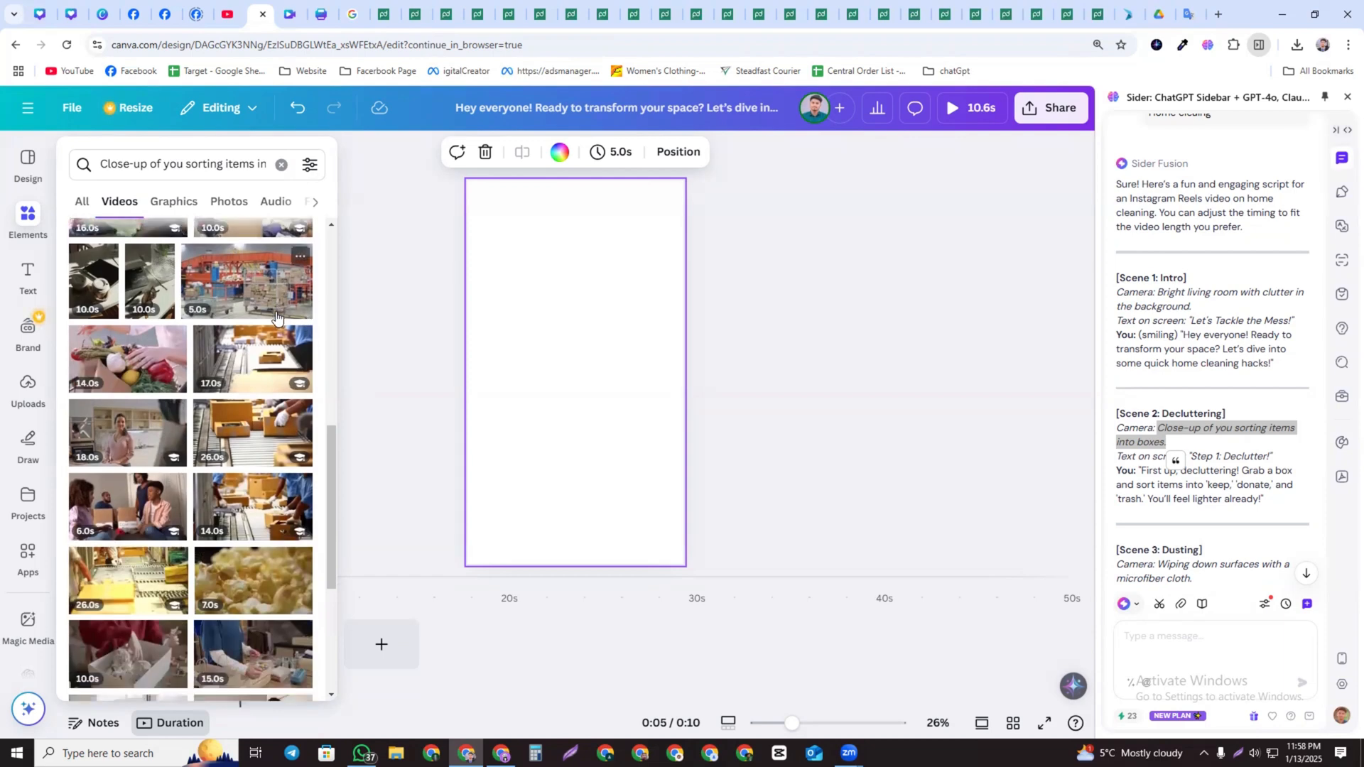
{"action": "left_click_drag", "start_coordinate": [304, 341], "coordinate": [427, 290]}
{"action": "left_click_drag", "start_coordinate": [510, 239], "coordinate": [510, 240]}
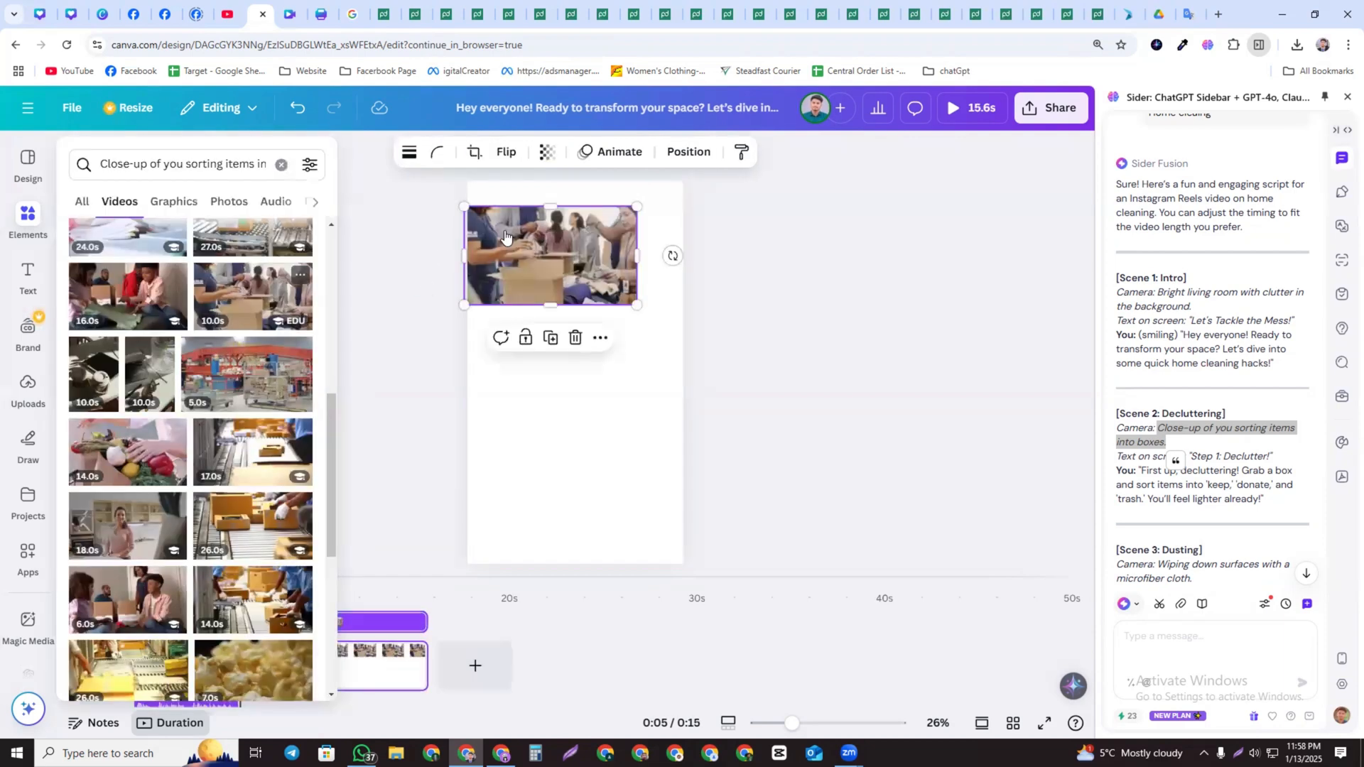
{"action": "left_click_drag", "start_coordinate": [637, 305], "coordinate": [969, 713]}
{"action": "left_click_drag", "start_coordinate": [622, 391], "coordinate": [485, 367]}
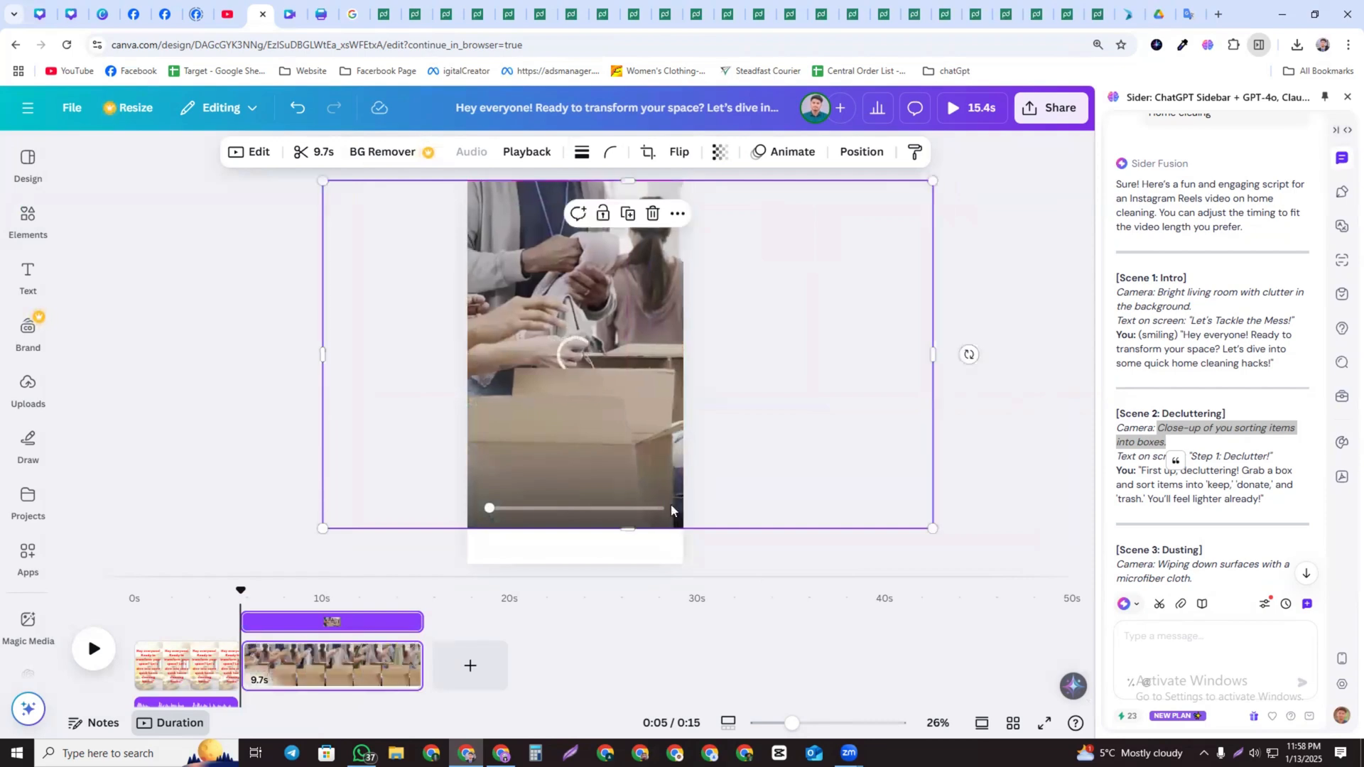
{"action": "left_click_drag", "start_coordinate": [938, 528], "coordinate": [1057, 612]}
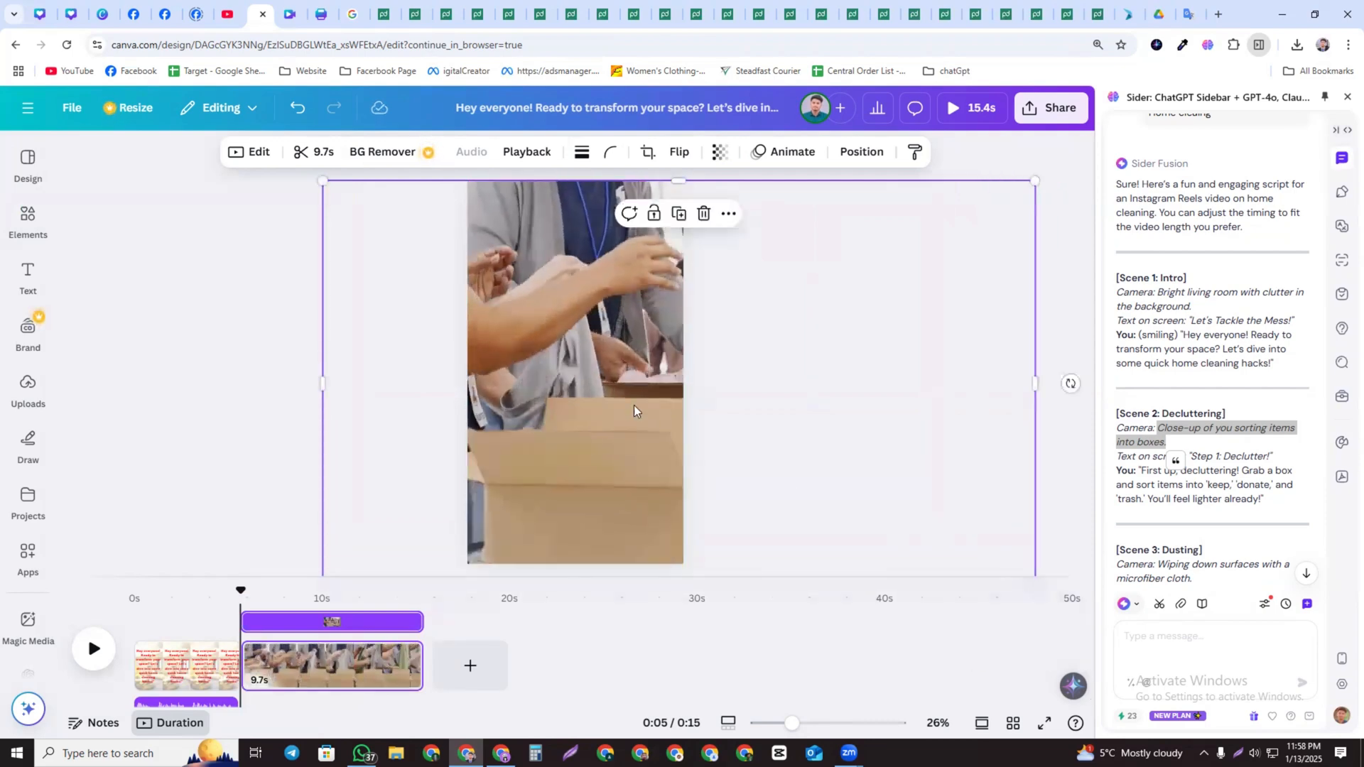
{"action": "left_click_drag", "start_coordinate": [579, 390], "coordinate": [524, 392]}
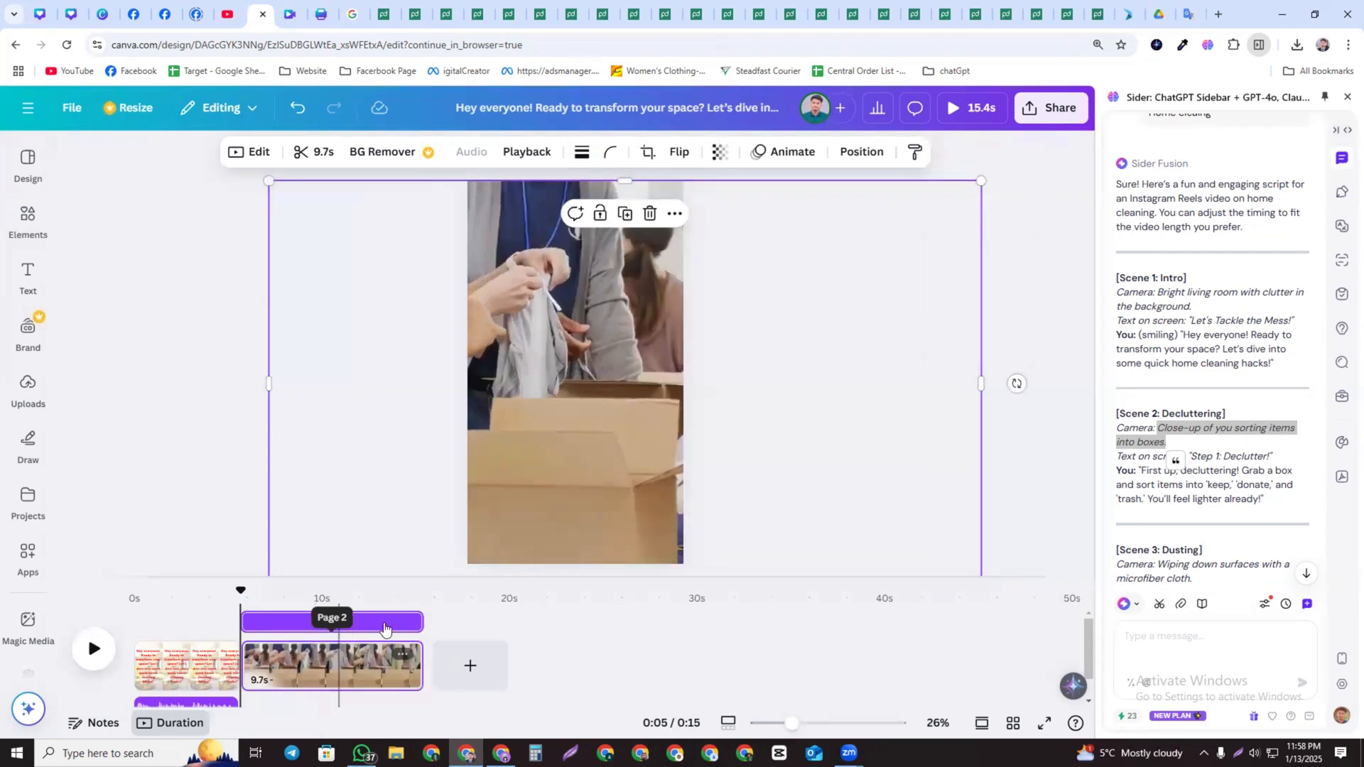
Generate an AiVOOV voiceover from Scene 2's narration line "First up, decluttering! Grab a box and sort items..."
{"action": "scroll", "coordinate": [1229, 425], "scroll_direction": "down", "scroll_amount": 2}
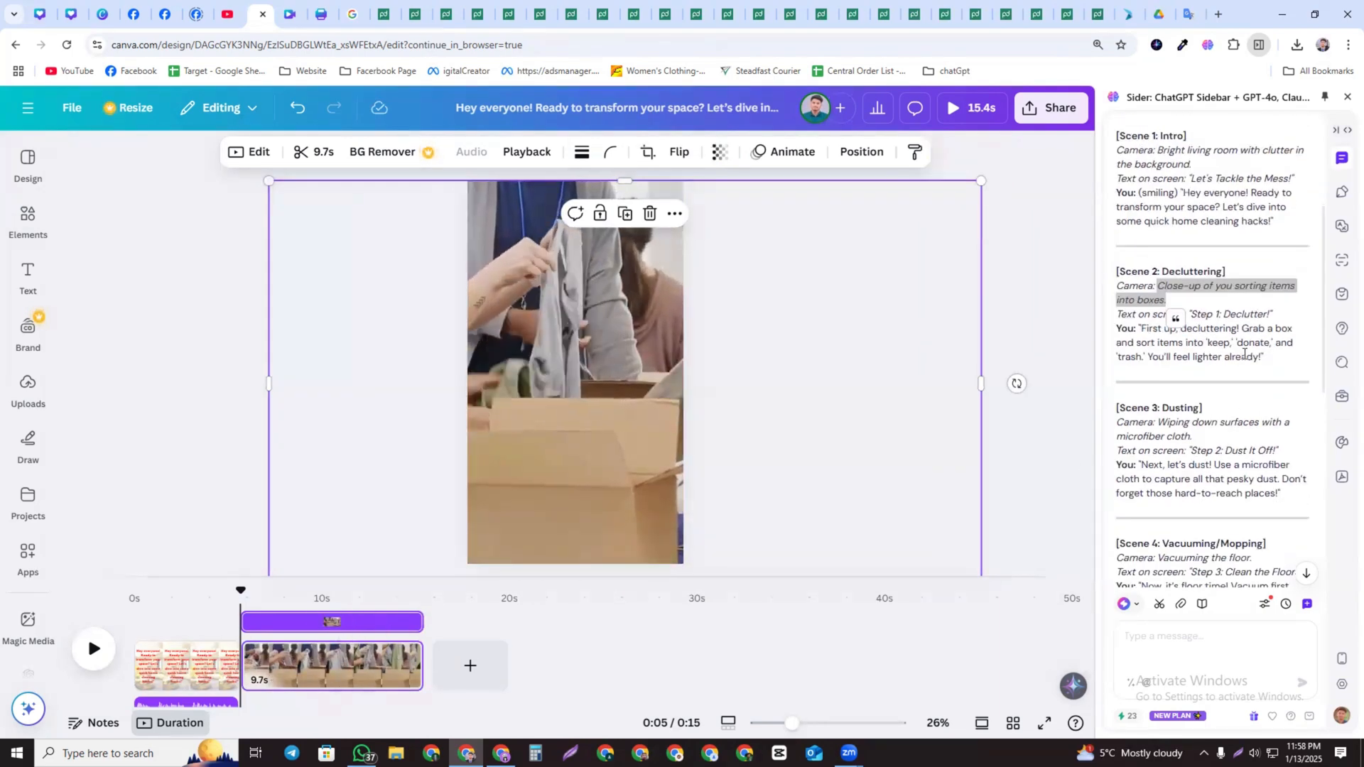
{"action": "left_click_drag", "start_coordinate": [1265, 357], "coordinate": [1142, 329]}
{"action": "key", "text": "ctrl+c"}
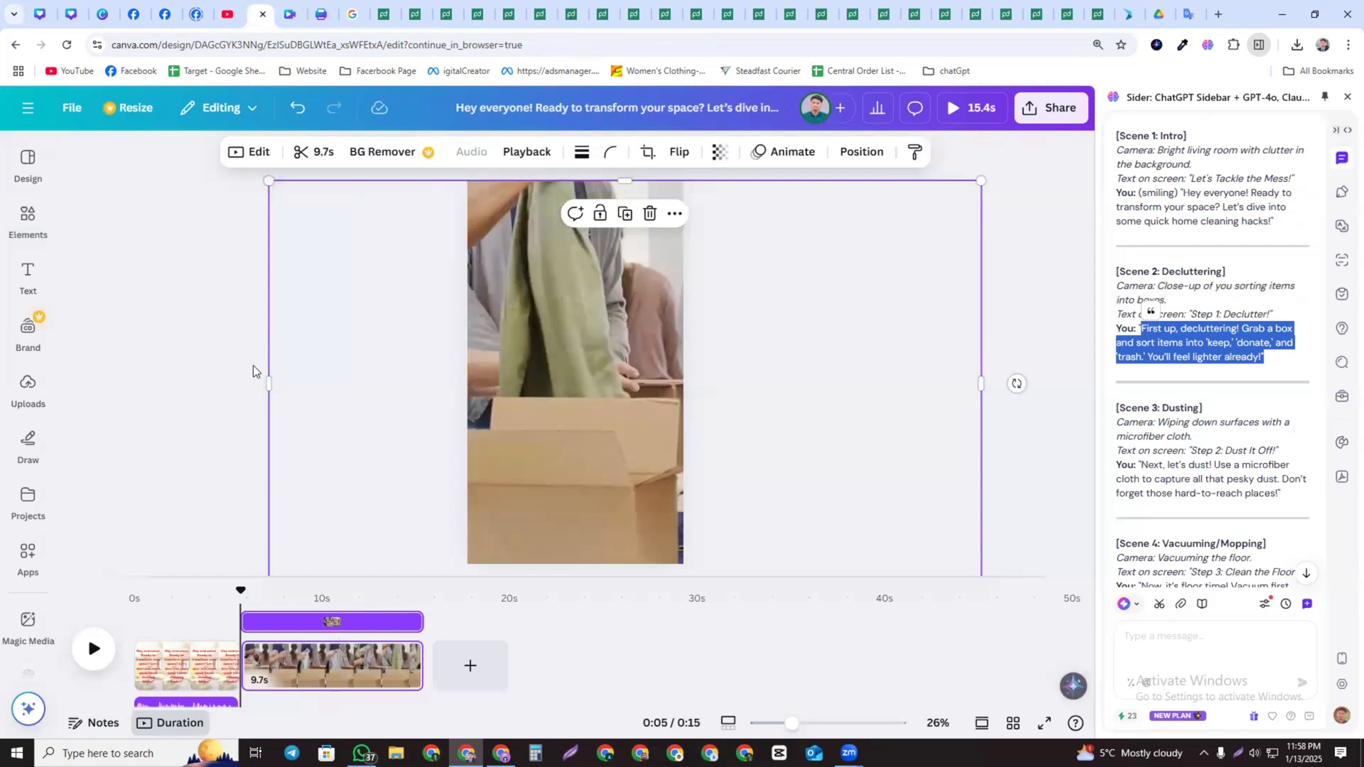
{"action": "left_click", "coordinate": [30, 562]}
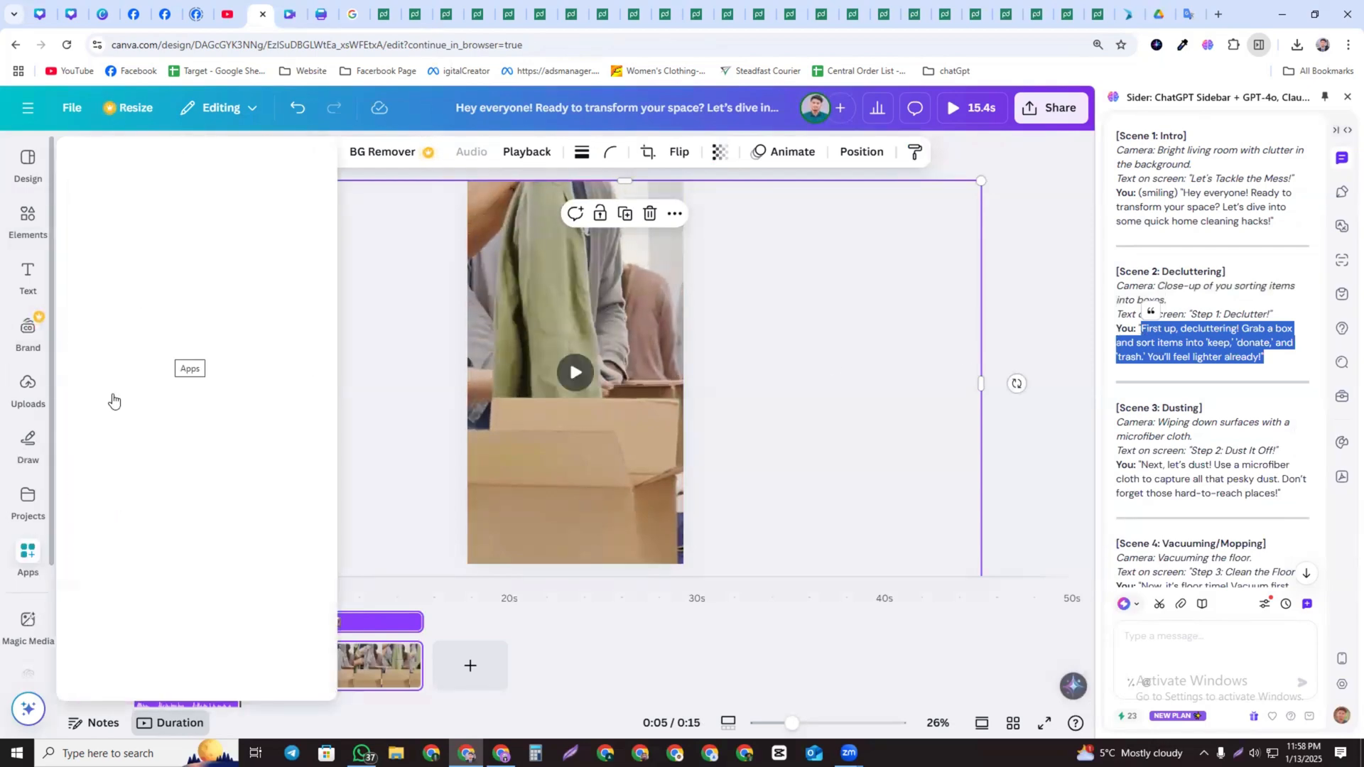
{"action": "scroll", "coordinate": [251, 522], "scroll_direction": "down", "scroll_amount": 5}
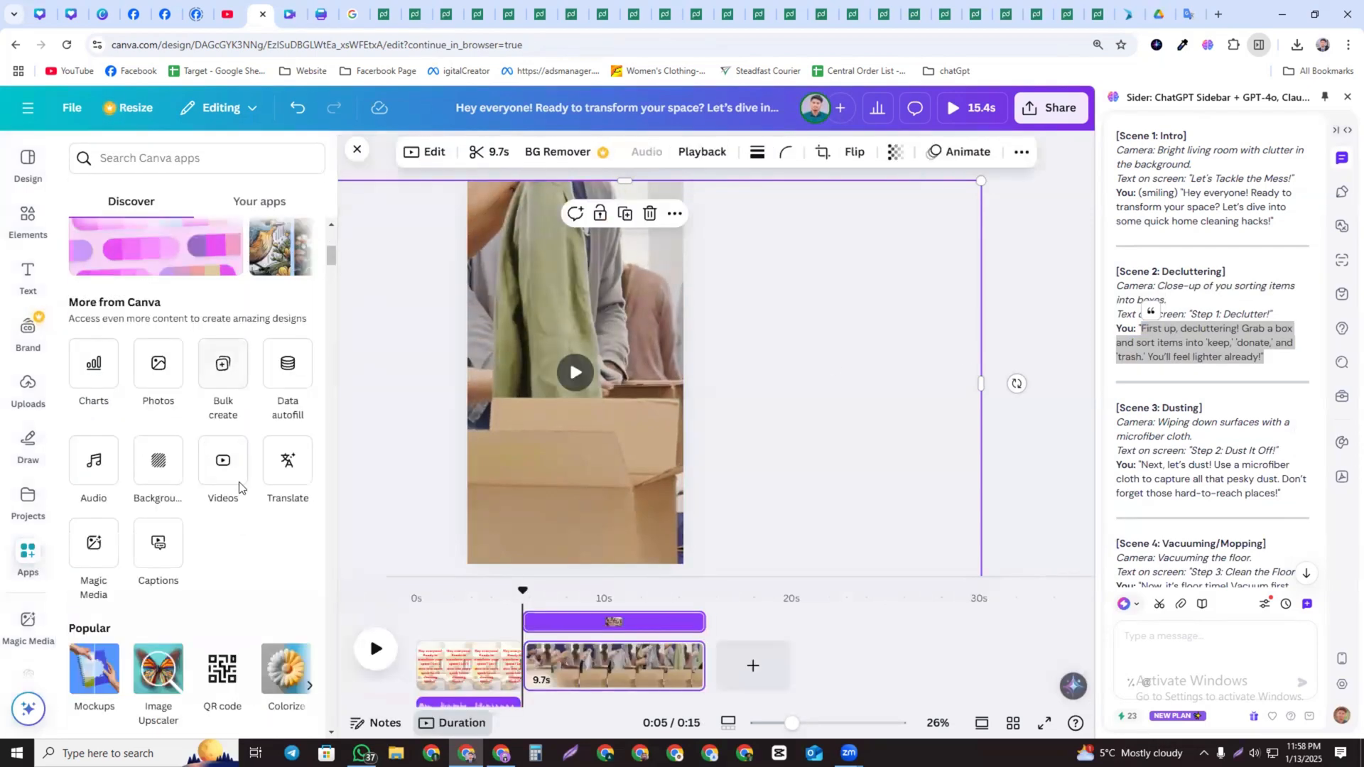
{"action": "scroll", "coordinate": [263, 568], "scroll_direction": "down", "scroll_amount": 4}
{"action": "left_click", "coordinate": [280, 513]}
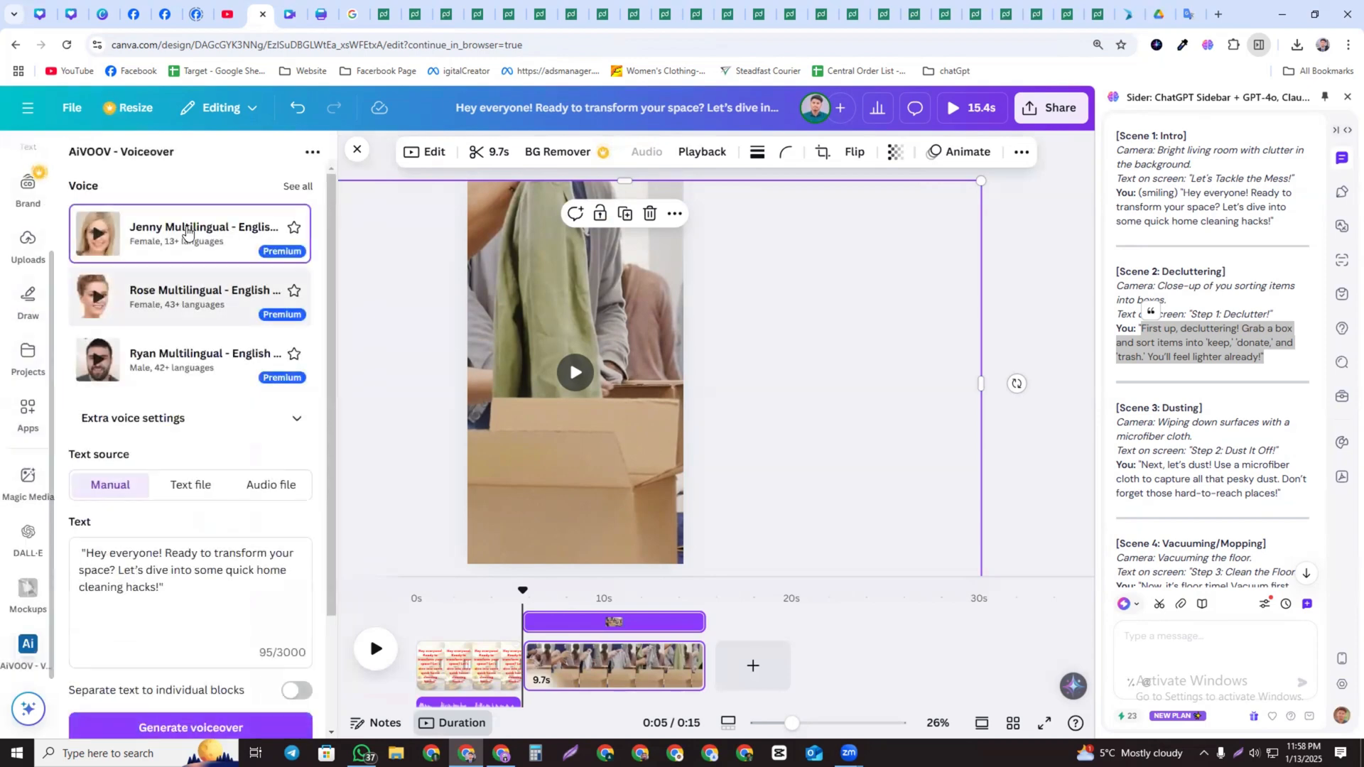
{"action": "key", "text": "ctrl+a"}
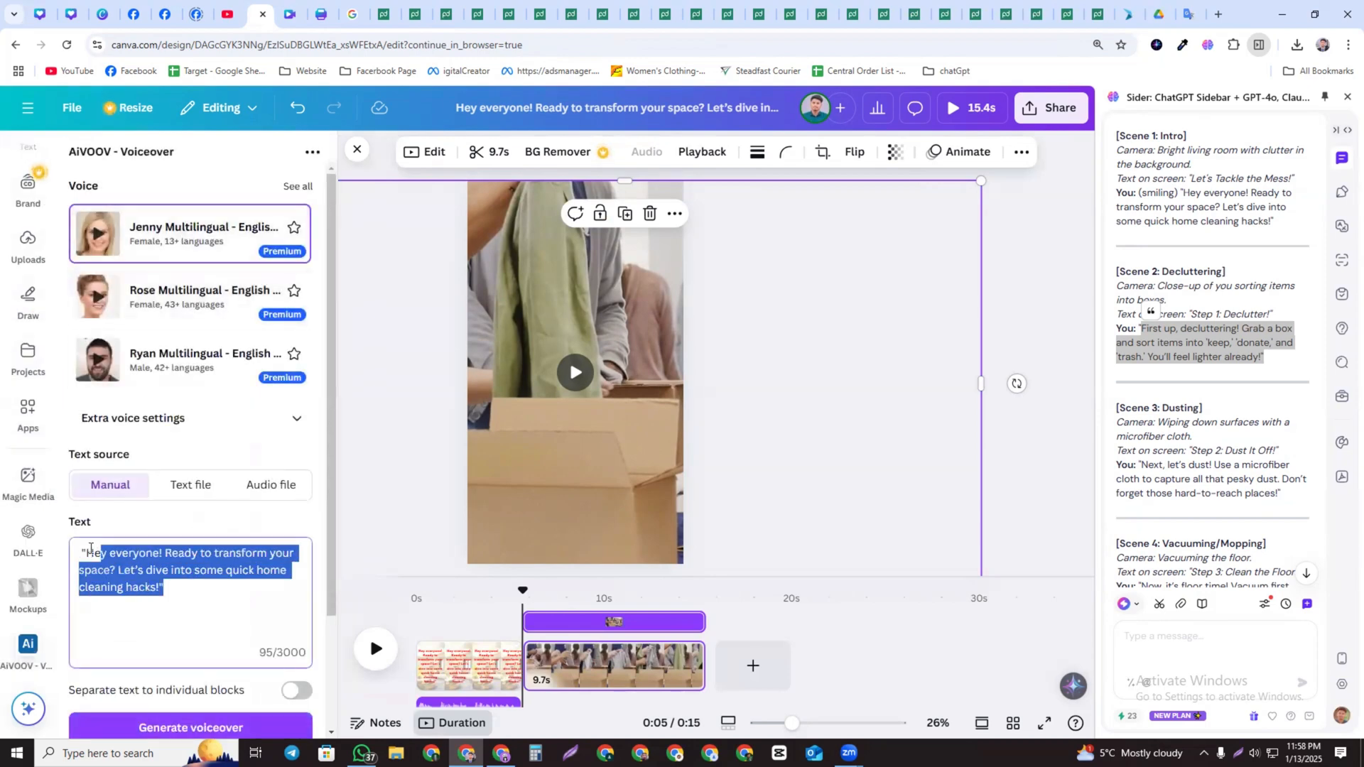
{"action": "key", "text": "ctrl+v"}
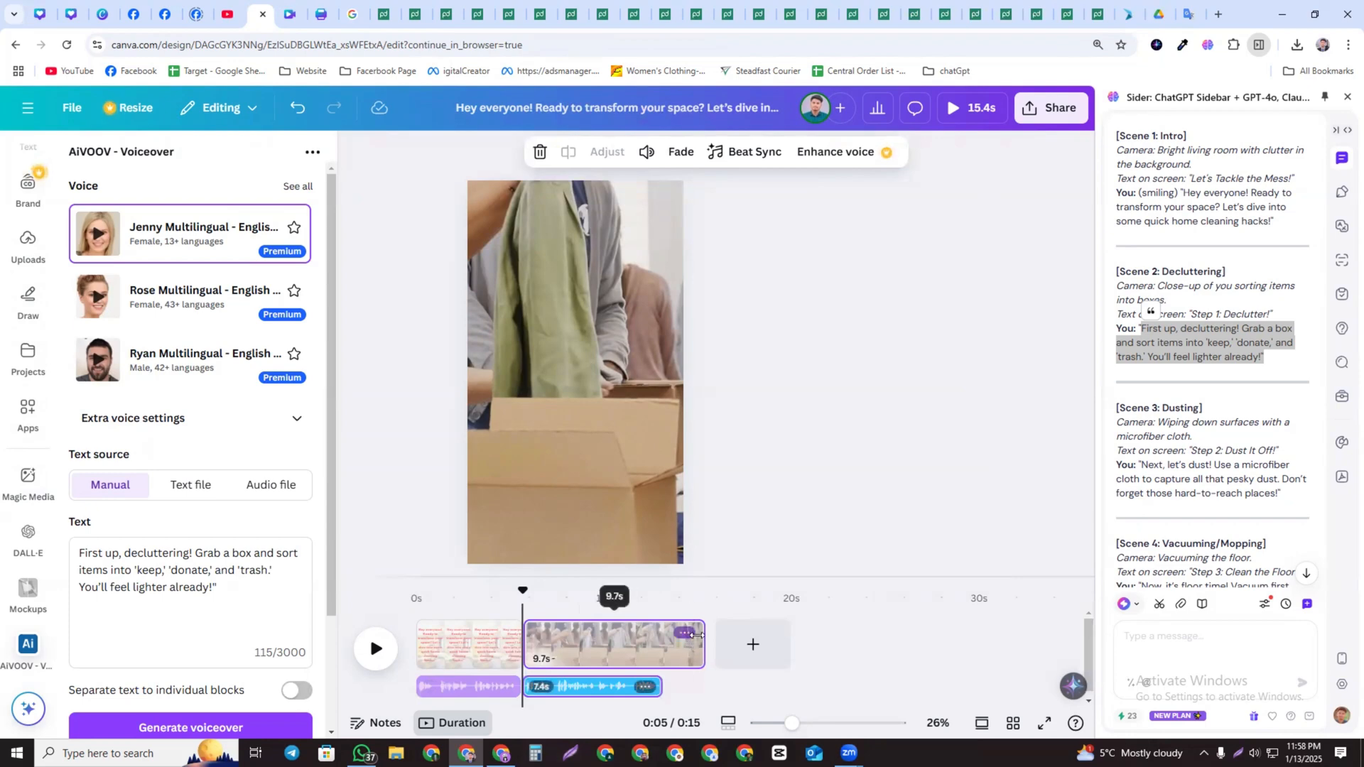
Trim page 2's video to about 7.7 seconds to match the voiceover
{"action": "left_click_drag", "start_coordinate": [689, 643], "coordinate": [667, 643]}
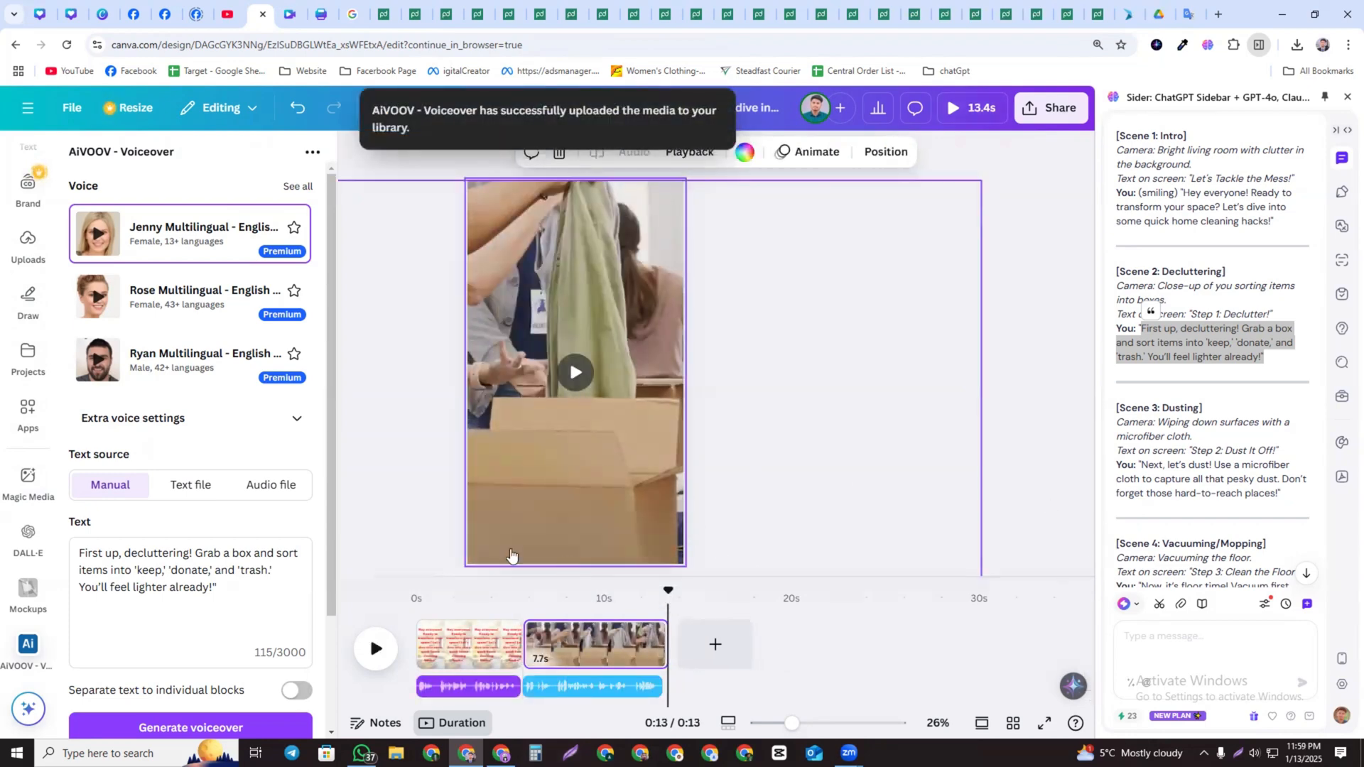
{"action": "left_click", "coordinate": [878, 433]}
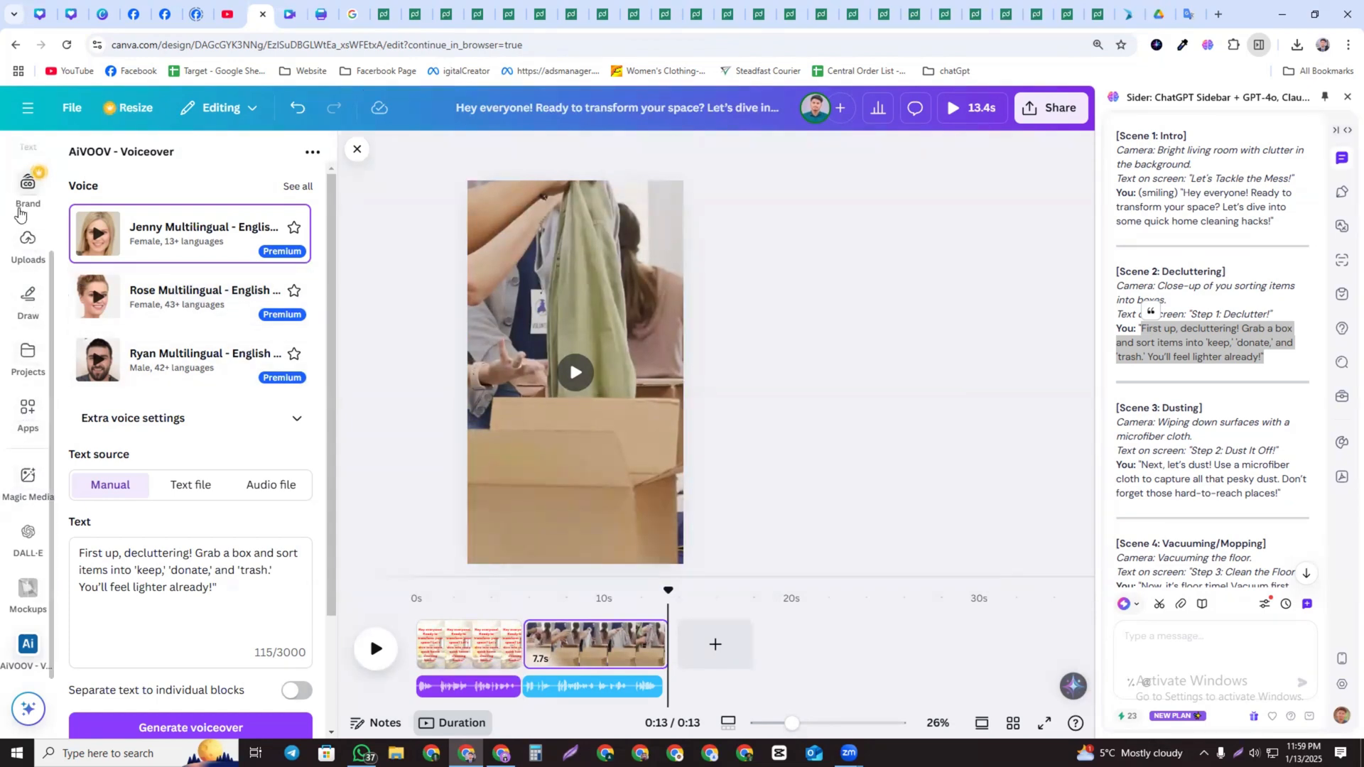
{"action": "scroll", "coordinate": [29, 268], "scroll_direction": "up", "scroll_amount": 2}
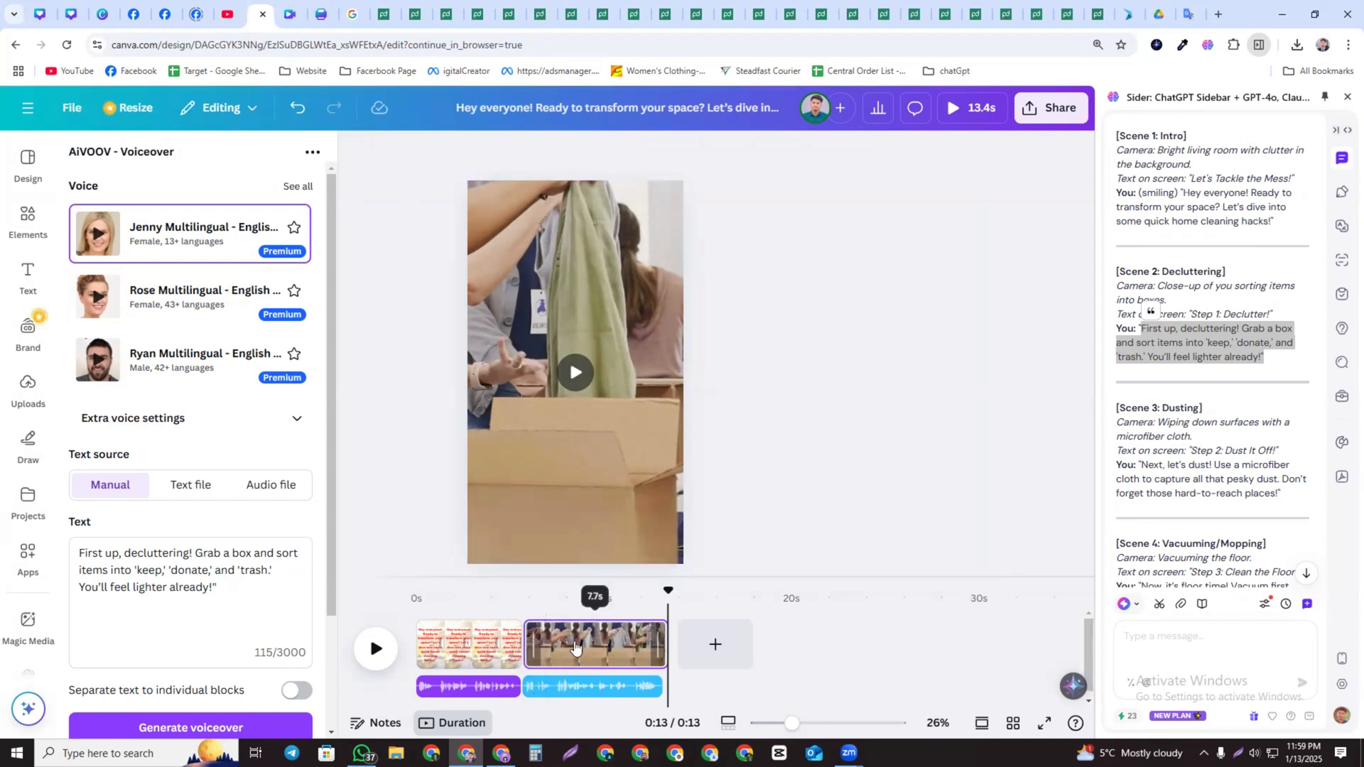
{"action": "left_click", "coordinate": [573, 645]}
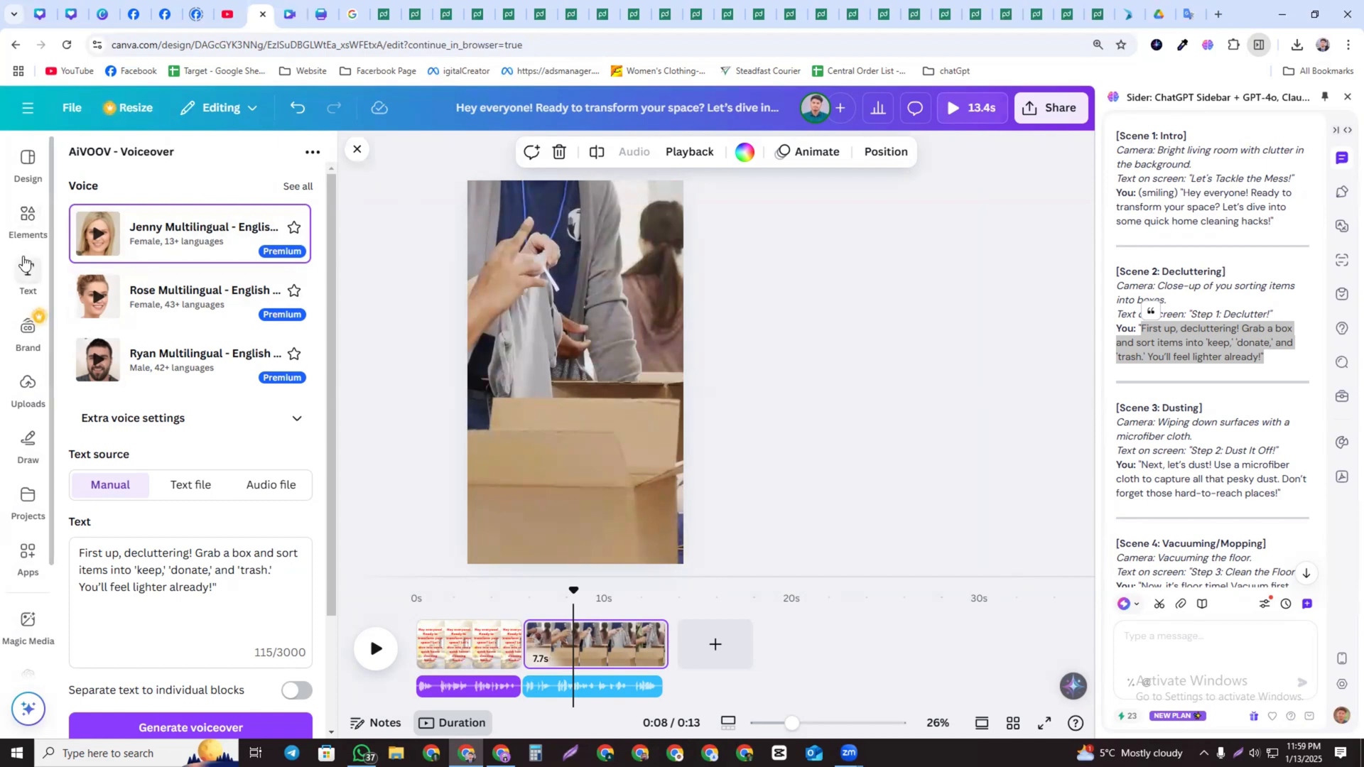
Add a heading on page 2 containing Scene 2's narration and move it up over the video
{"action": "left_click", "coordinate": [27, 274]}
{"action": "left_click", "coordinate": [170, 309]}
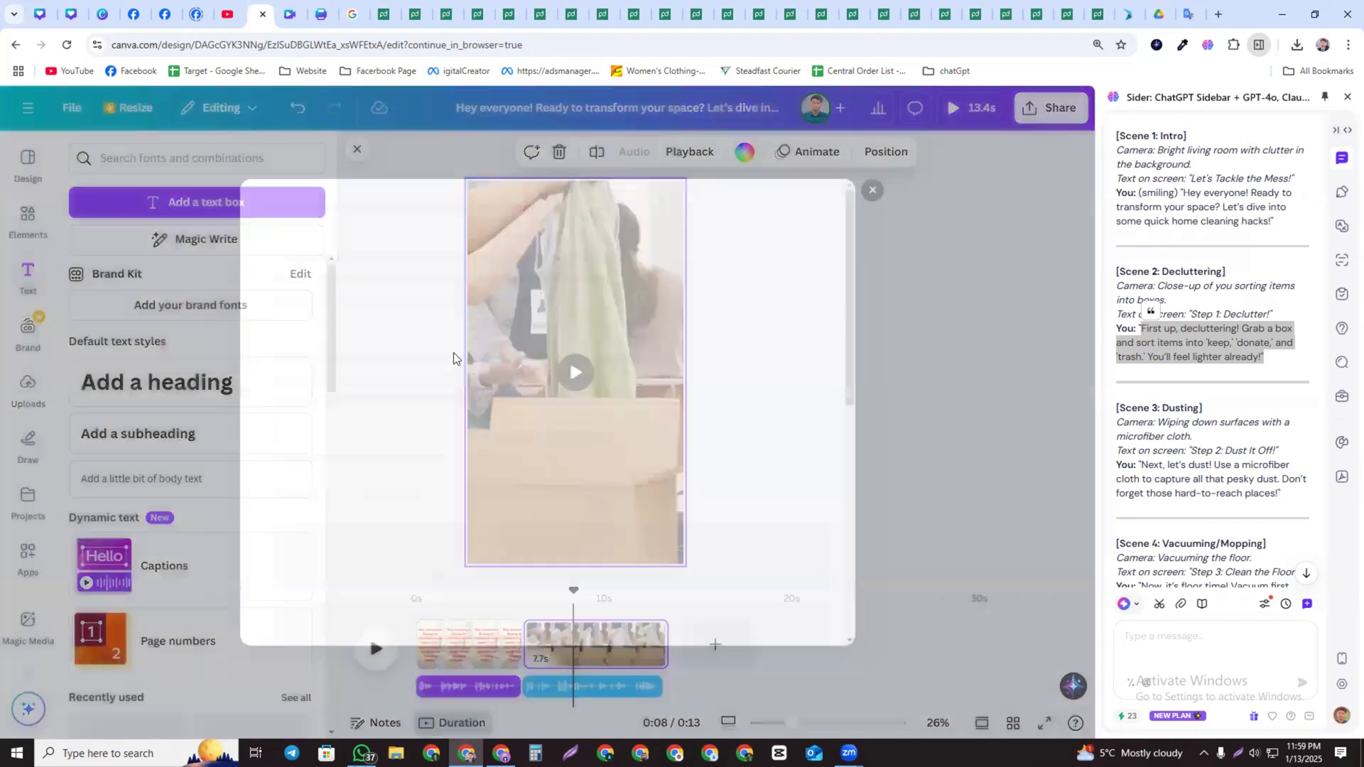
{"action": "left_click", "coordinate": [905, 169]}
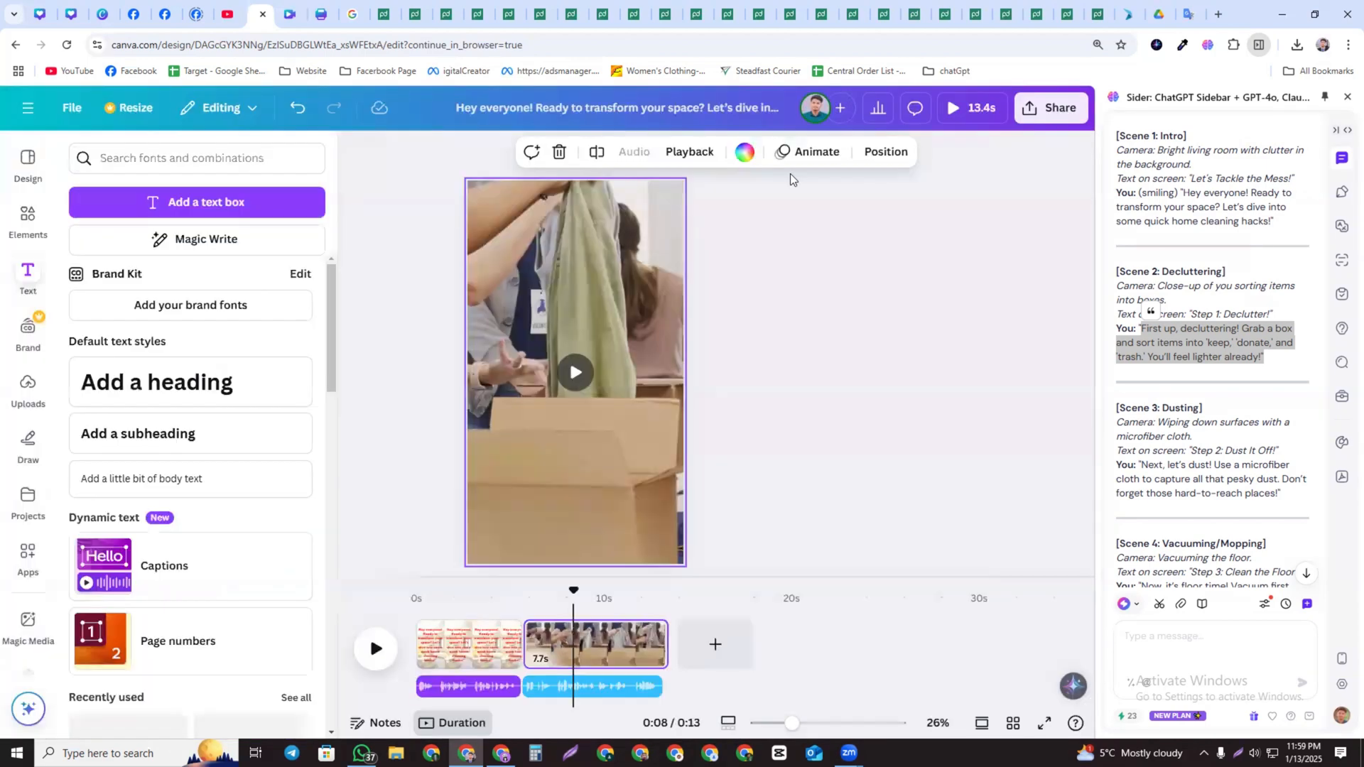
{"action": "left_click", "coordinate": [150, 384]}
{"action": "key", "text": "ctrl+v"}
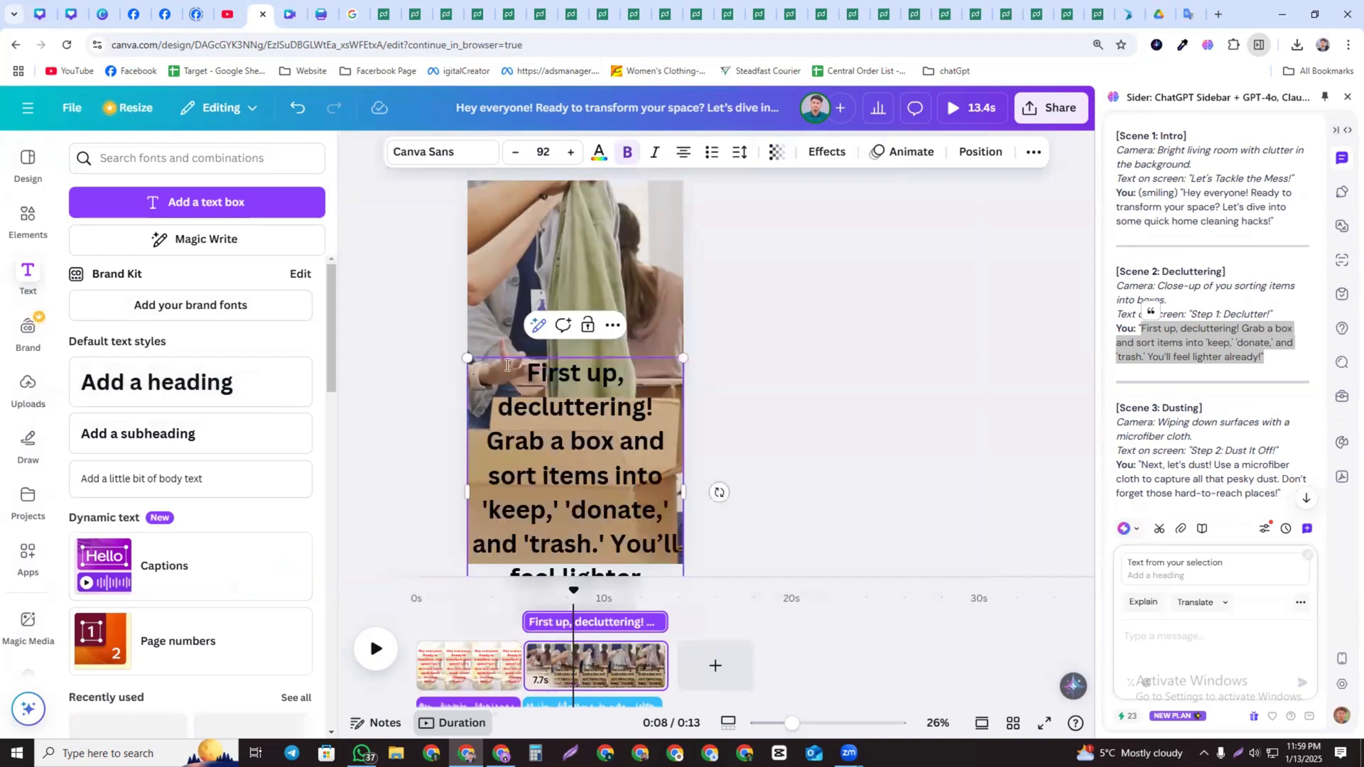
{"action": "left_click_drag", "start_coordinate": [597, 448], "coordinate": [596, 319]}
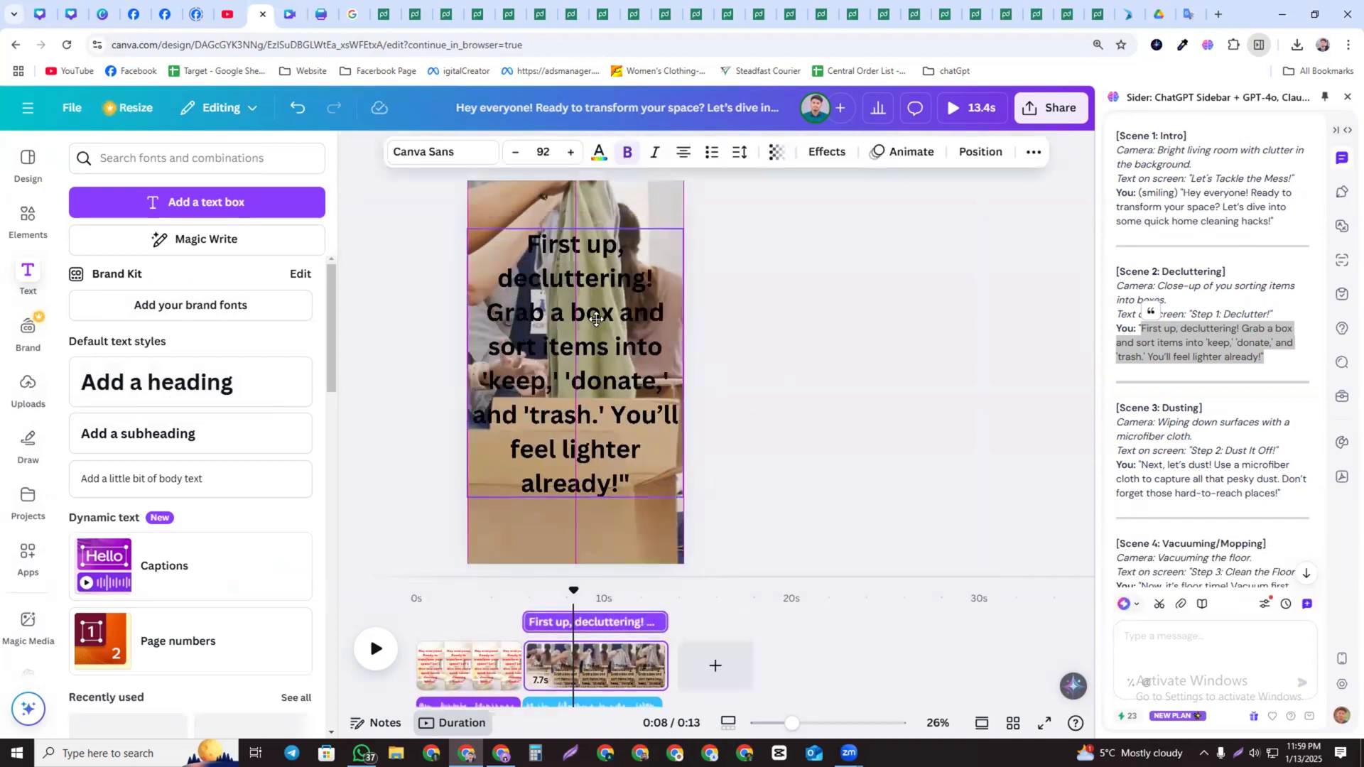
Copy the style of the red intro text on page 1
{"action": "left_click", "coordinate": [487, 661]}
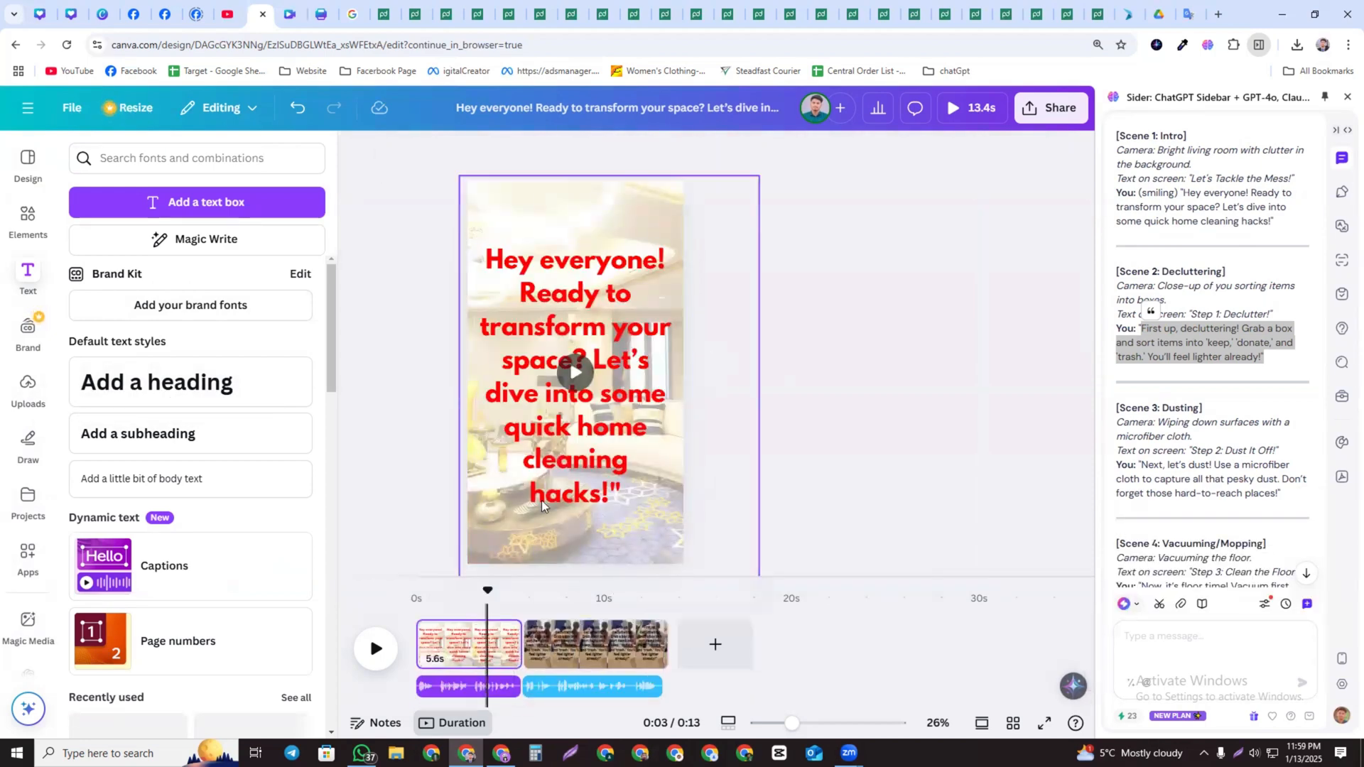
{"action": "left_click", "coordinate": [598, 200]}
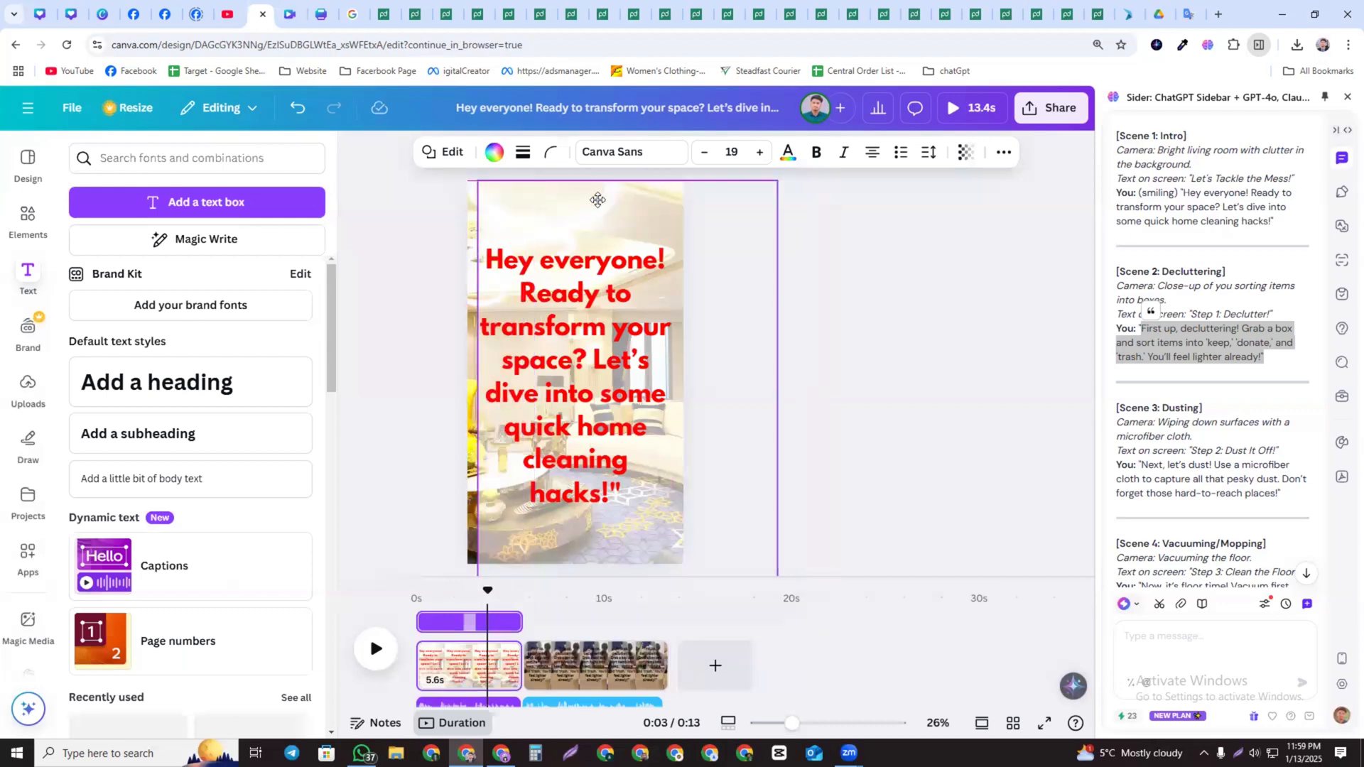
{"action": "left_click_drag", "start_coordinate": [597, 200], "coordinate": [562, 199]}
{"action": "right_click", "coordinate": [626, 193]}
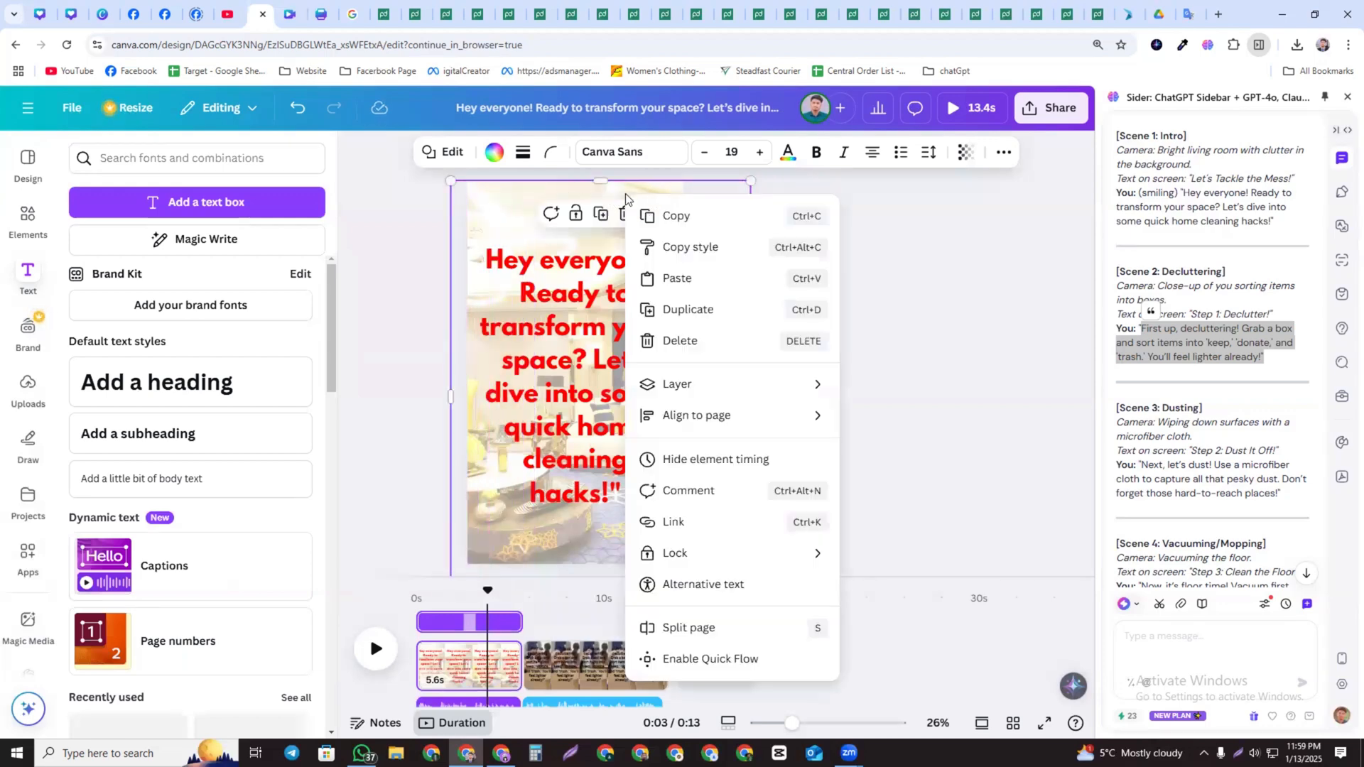
{"action": "left_click", "coordinate": [675, 213]}
Move page 2's narration text above the video in the layer order so it sits in front
{"action": "left_click", "coordinate": [584, 673]}
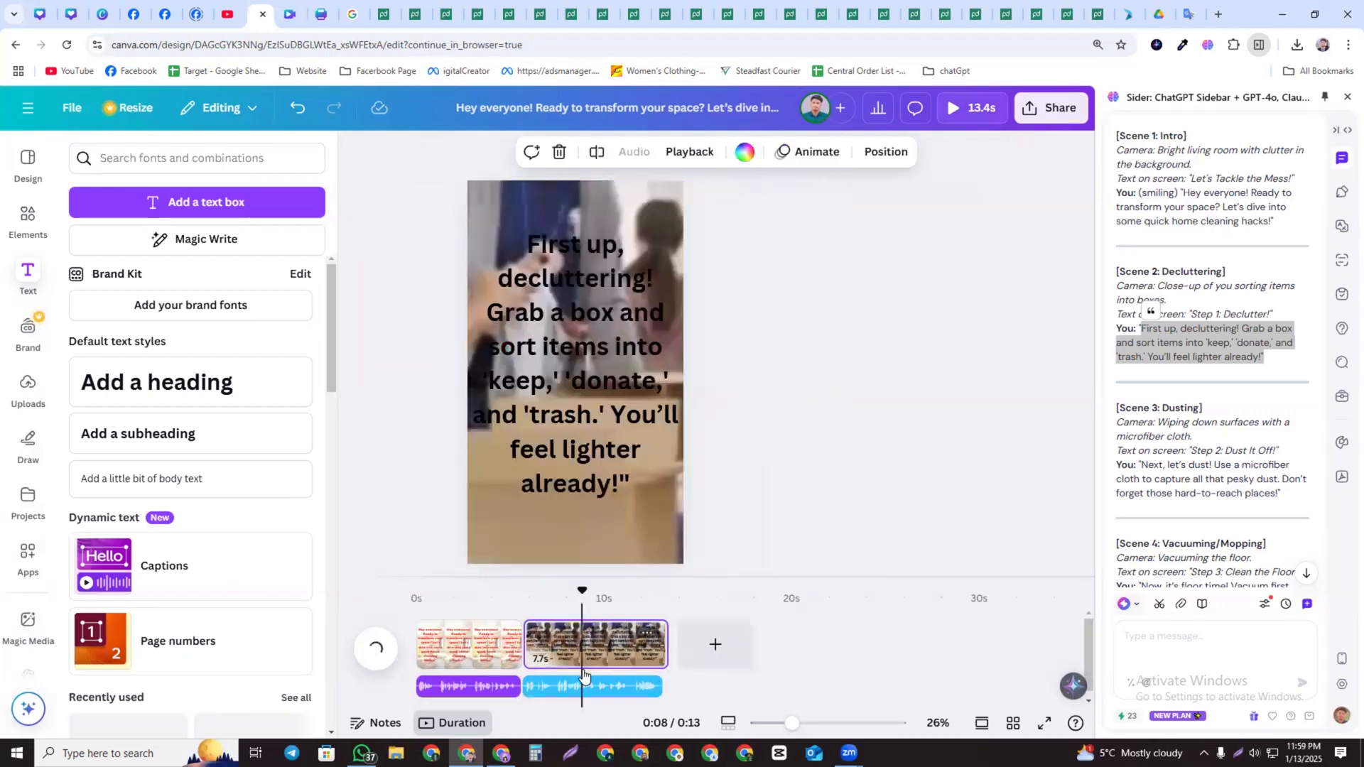
{"action": "left_click", "coordinate": [592, 203]}
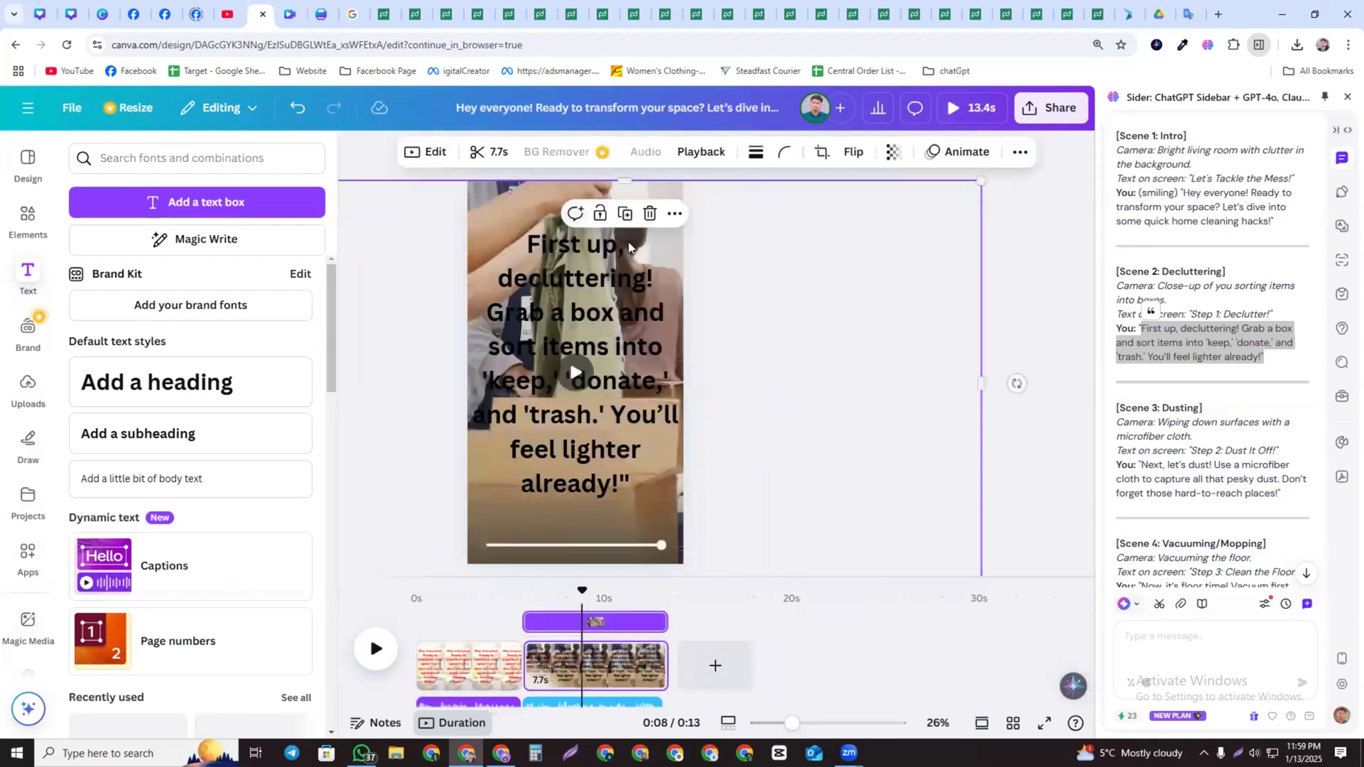
{"action": "right_click", "coordinate": [702, 206]}
{"action": "right_click", "coordinate": [666, 189]}
{"action": "left_click", "coordinate": [1014, 381]}
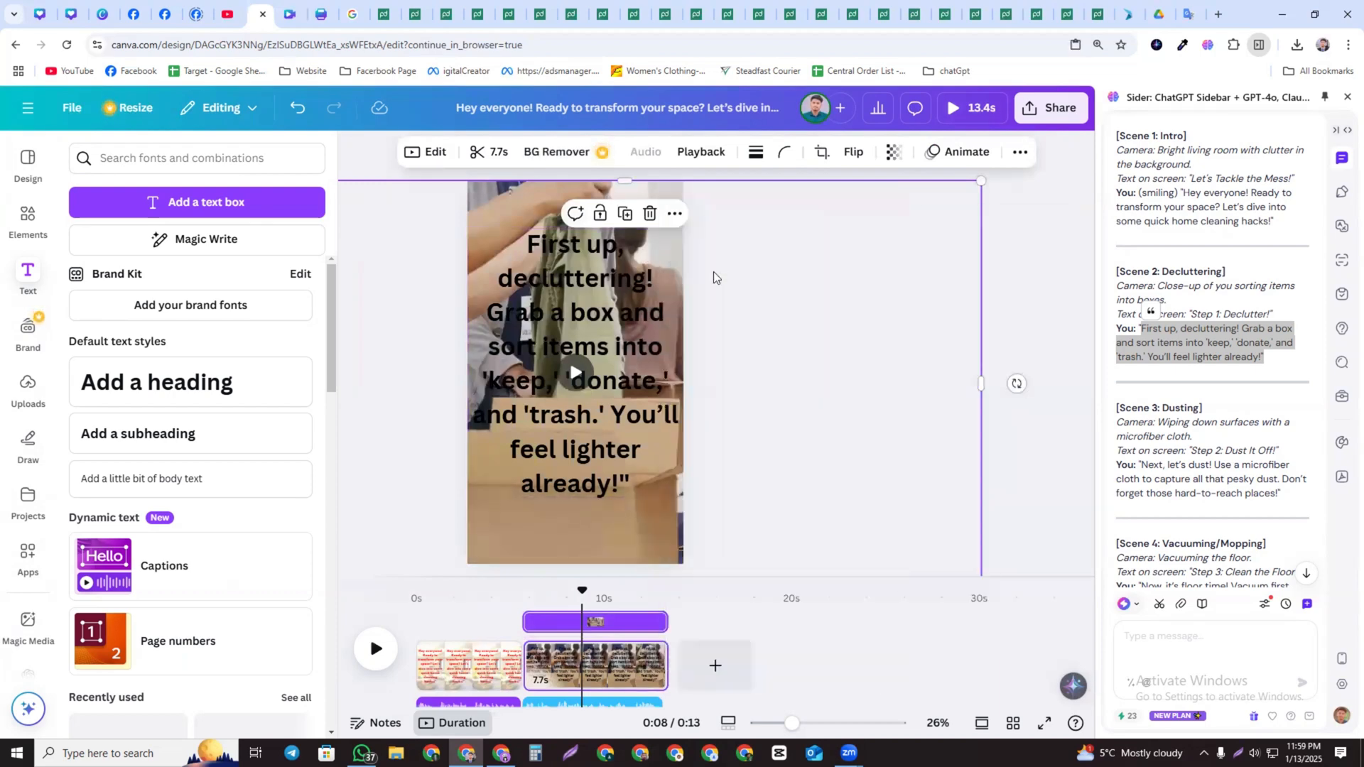
{"action": "left_click", "coordinate": [671, 310]}
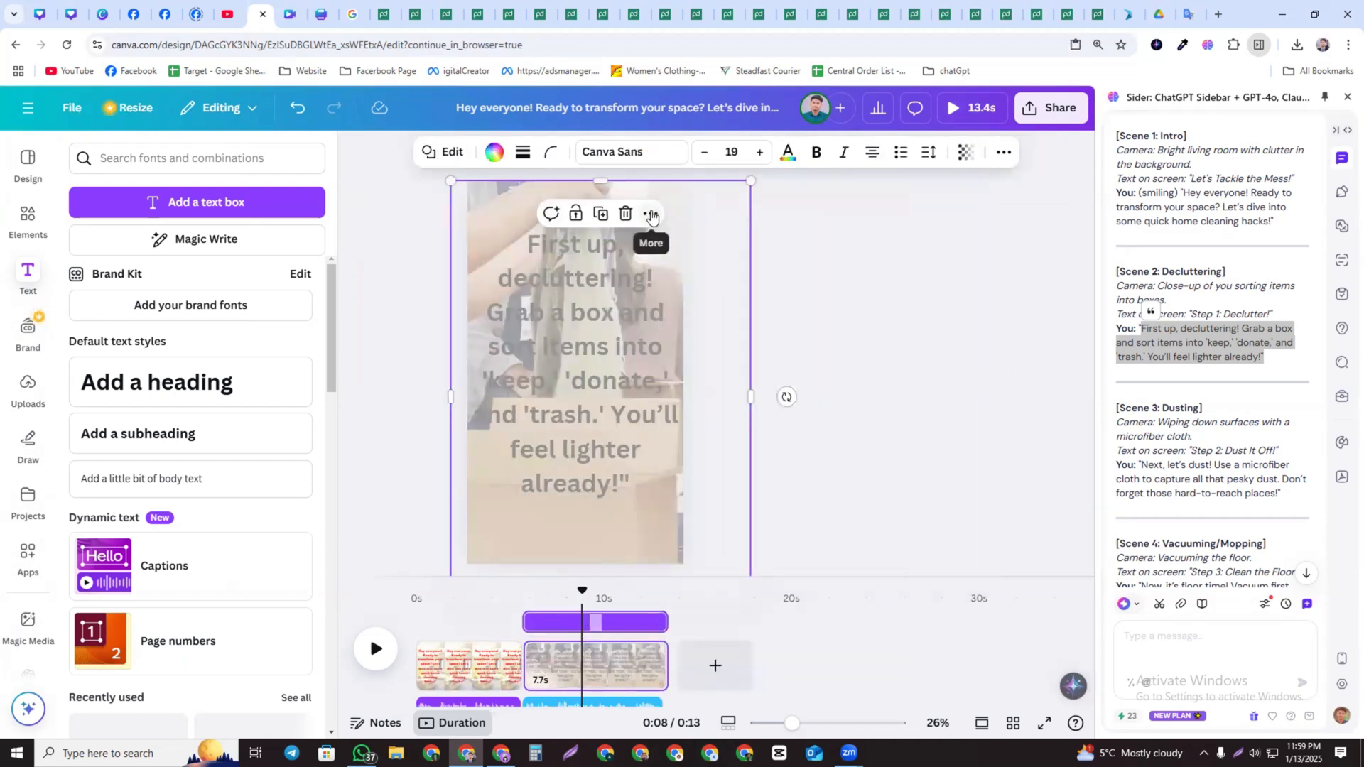
{"action": "left_click", "coordinate": [650, 213]}
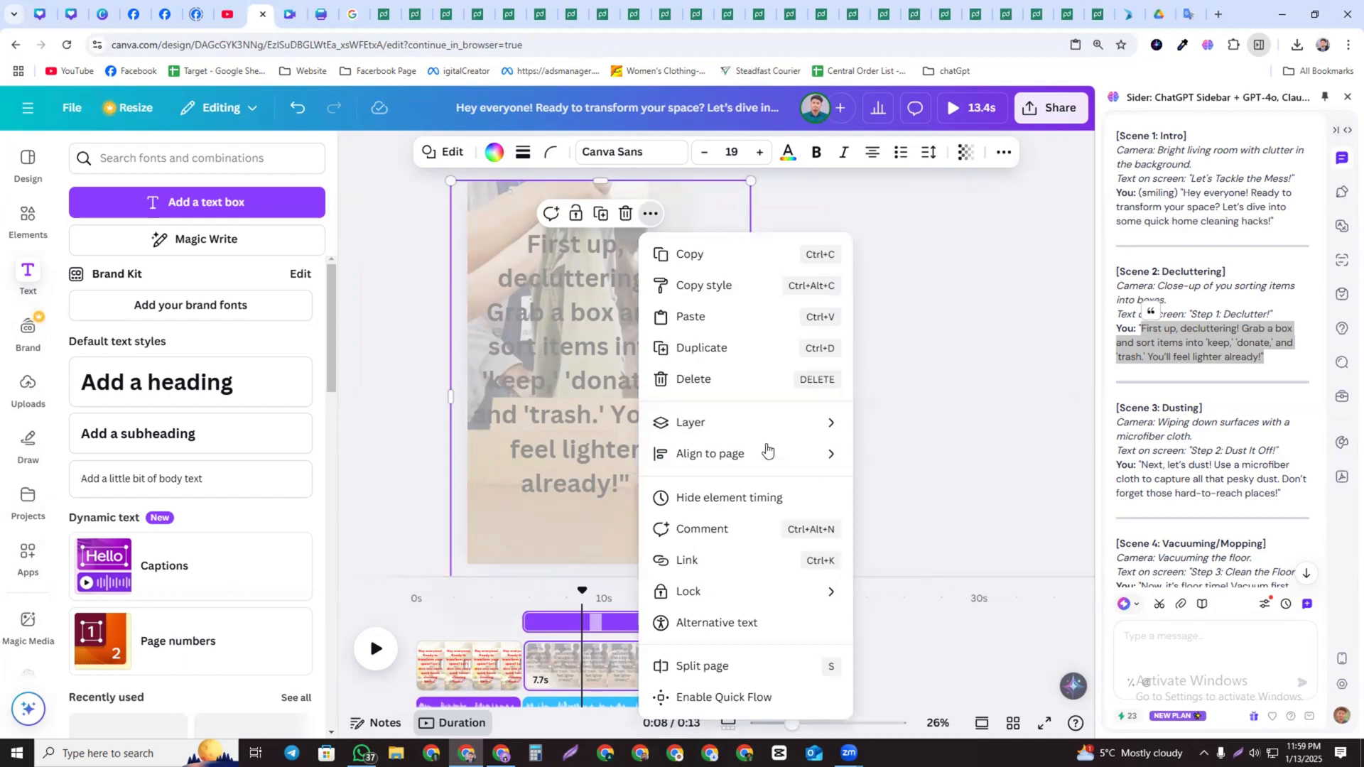
{"action": "mouse_move", "coordinate": [782, 423]}
{"action": "left_click", "coordinate": [931, 561]}
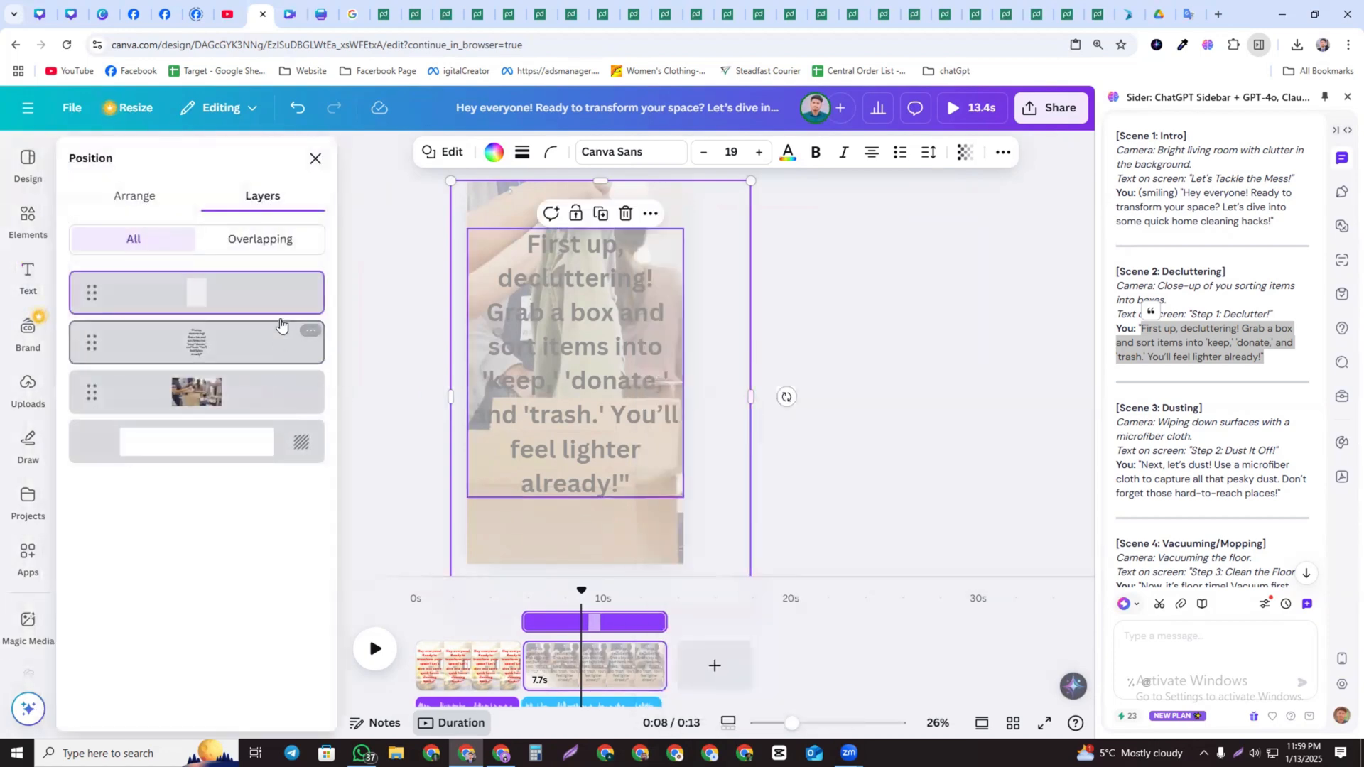
{"action": "left_click_drag", "start_coordinate": [271, 356], "coordinate": [275, 369]}
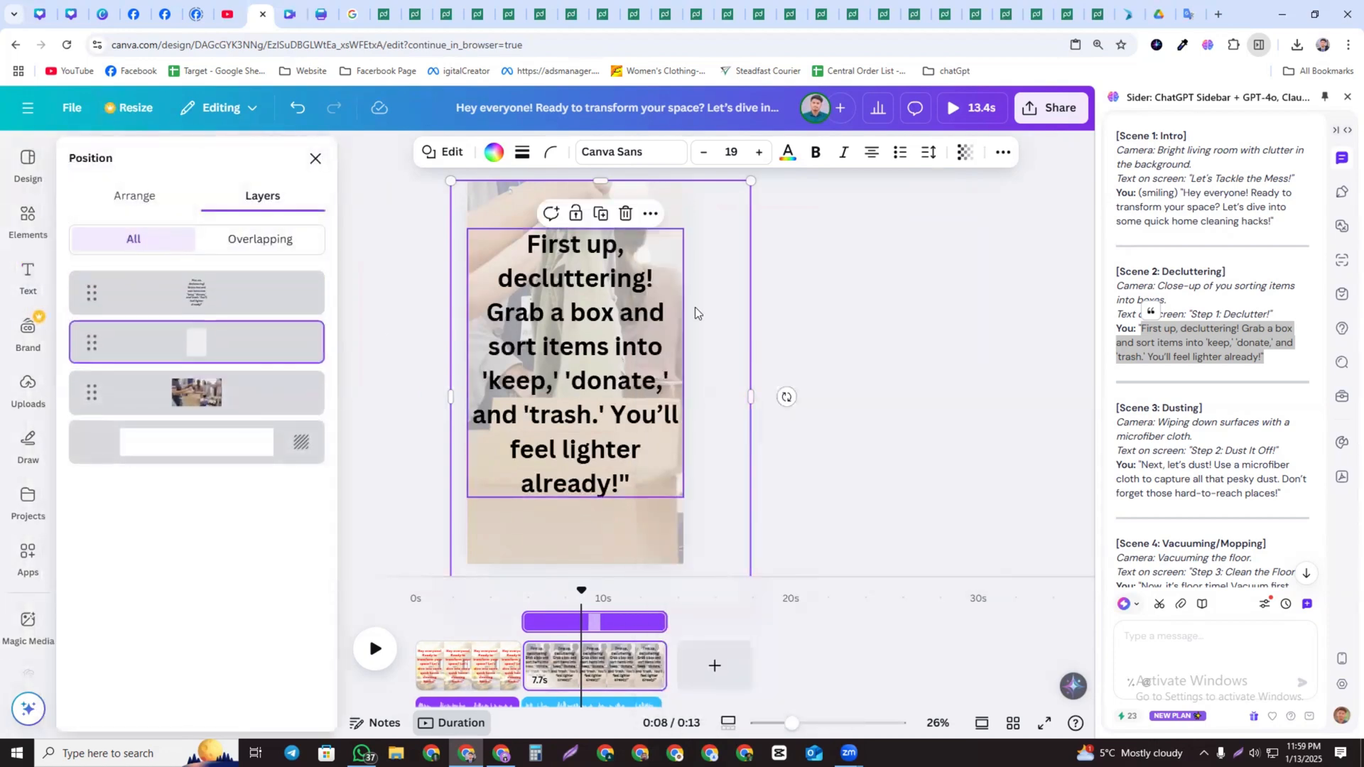
{"action": "left_click", "coordinate": [773, 325]}
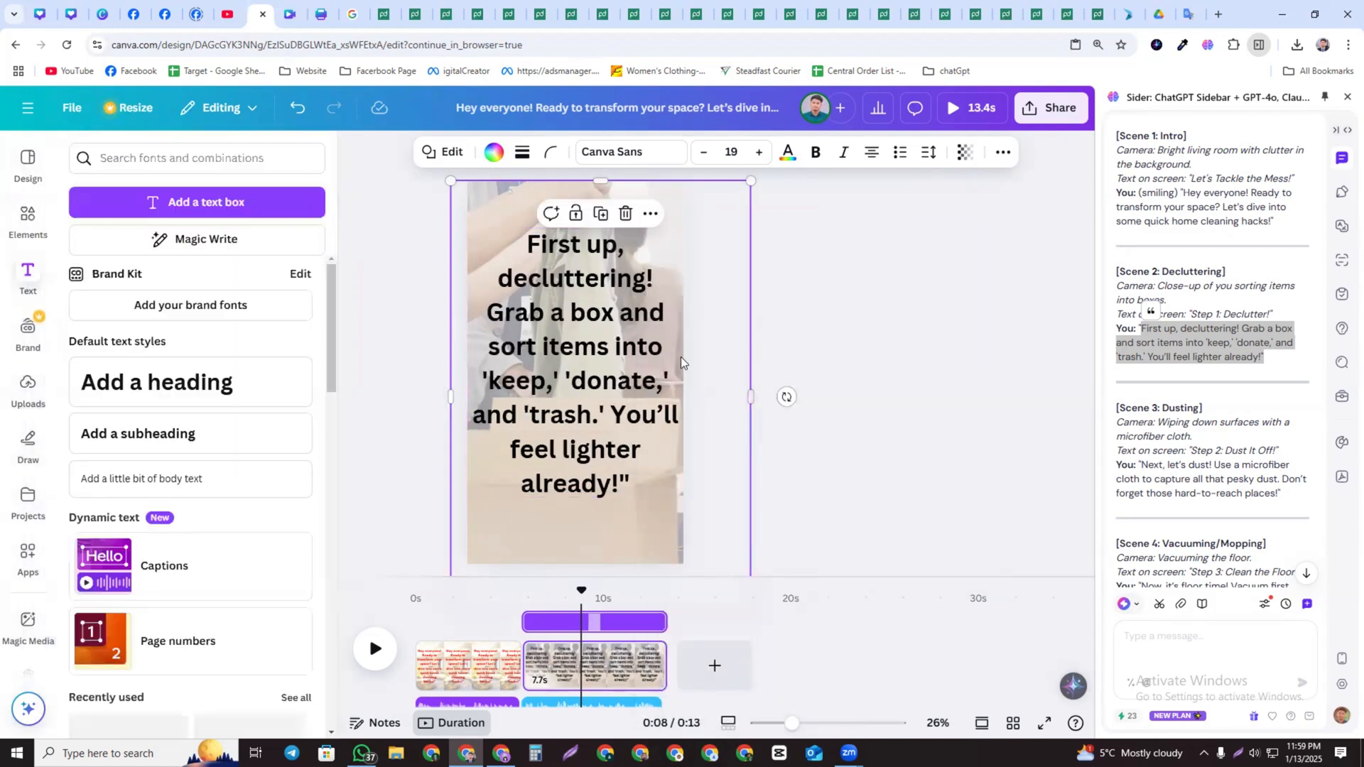
Play the reel from the start to preview the first two pages
{"action": "left_click", "coordinate": [425, 660]}
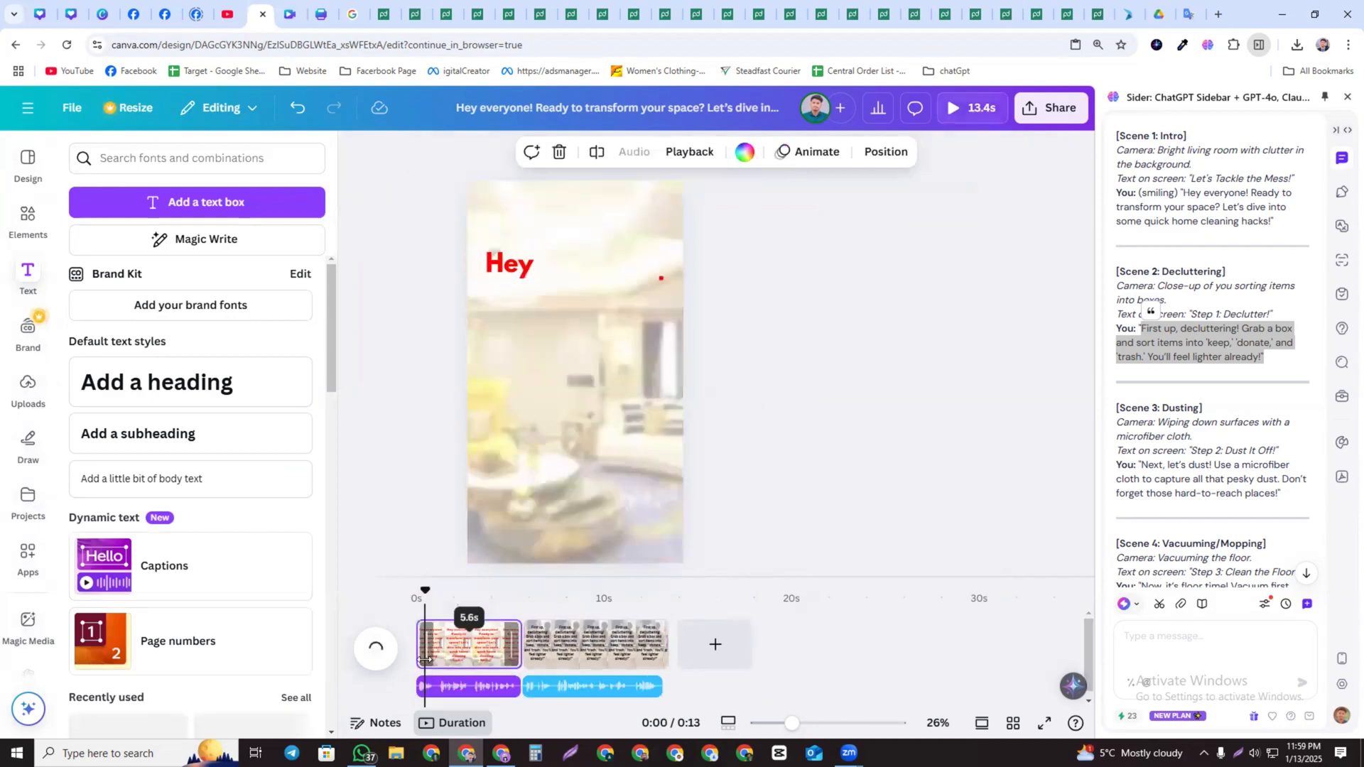
{"action": "left_click", "coordinate": [376, 650]}
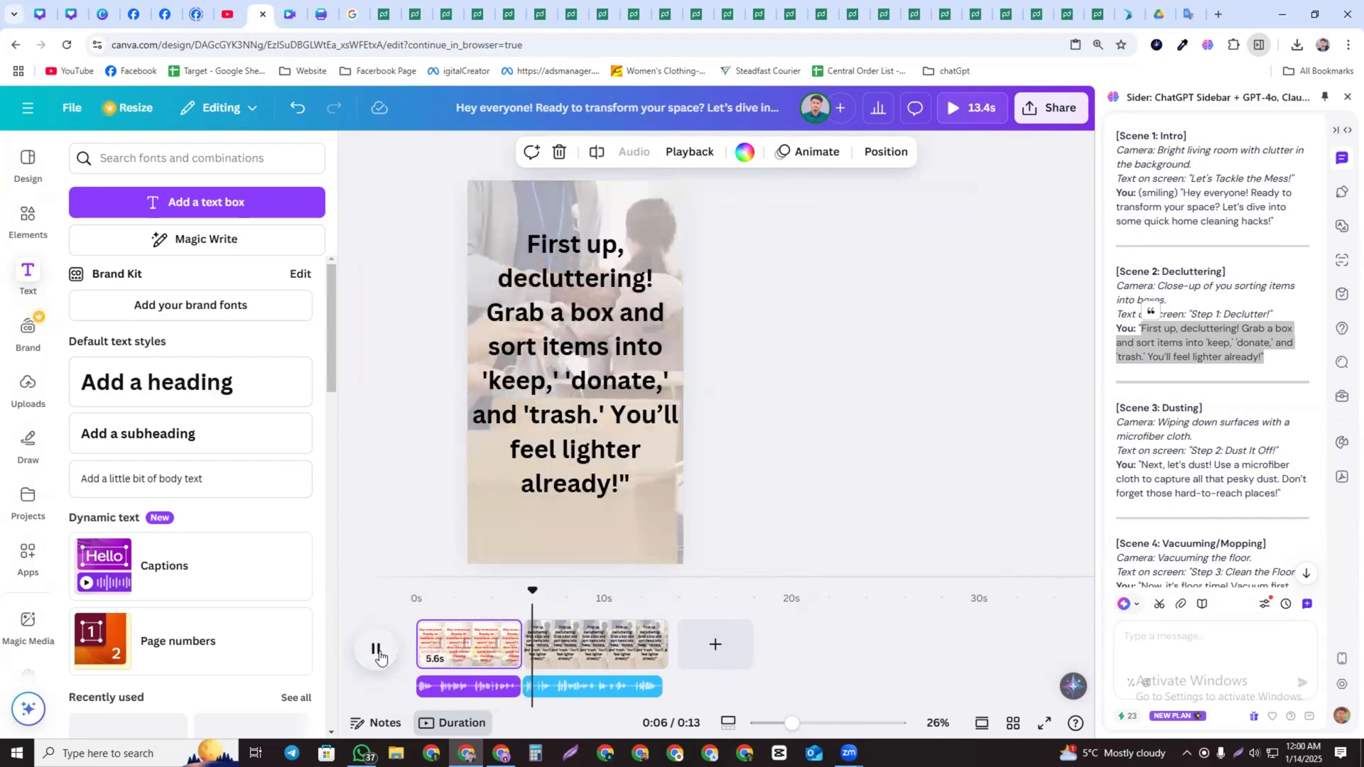
{"action": "left_click", "coordinate": [376, 650]}
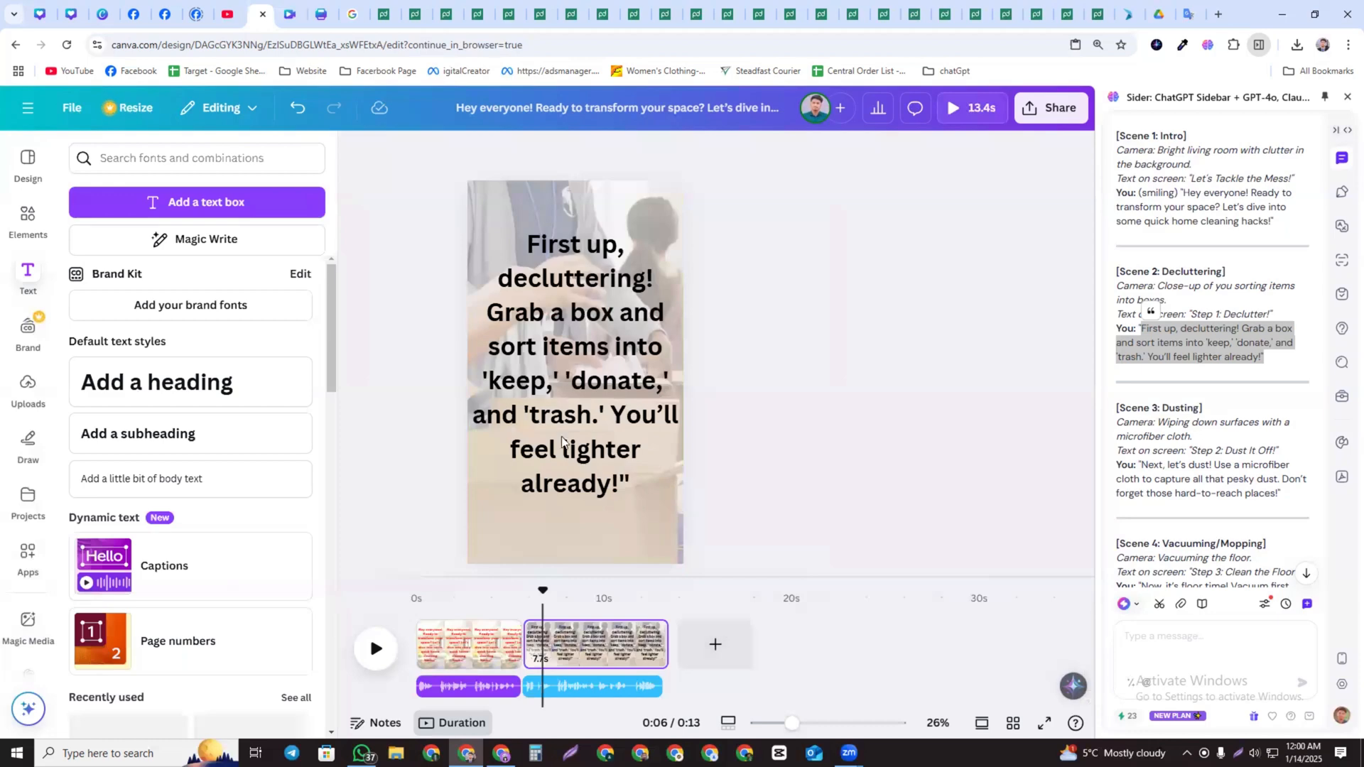
Apply a Slide transition between page 1 and page 2
{"action": "left_click", "coordinate": [524, 661]}
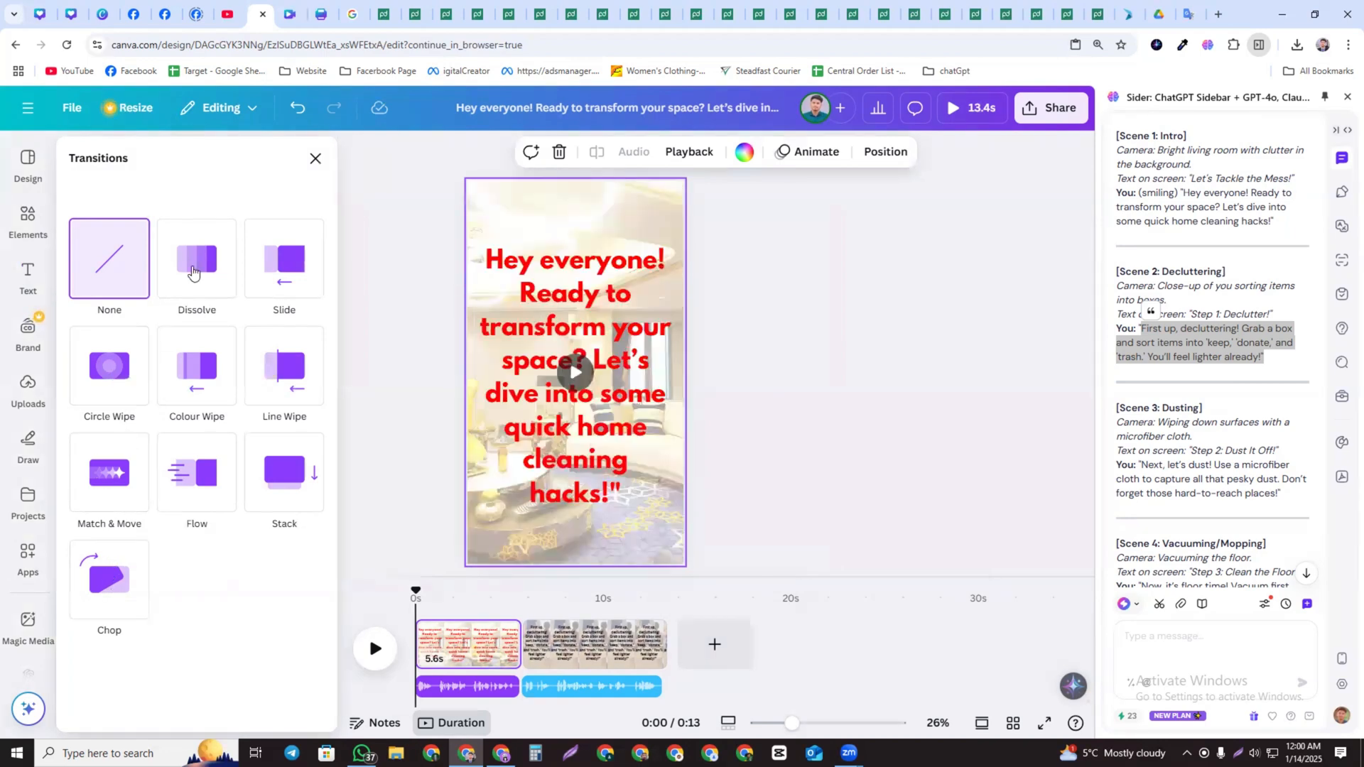
{"action": "left_click", "coordinate": [288, 270]}
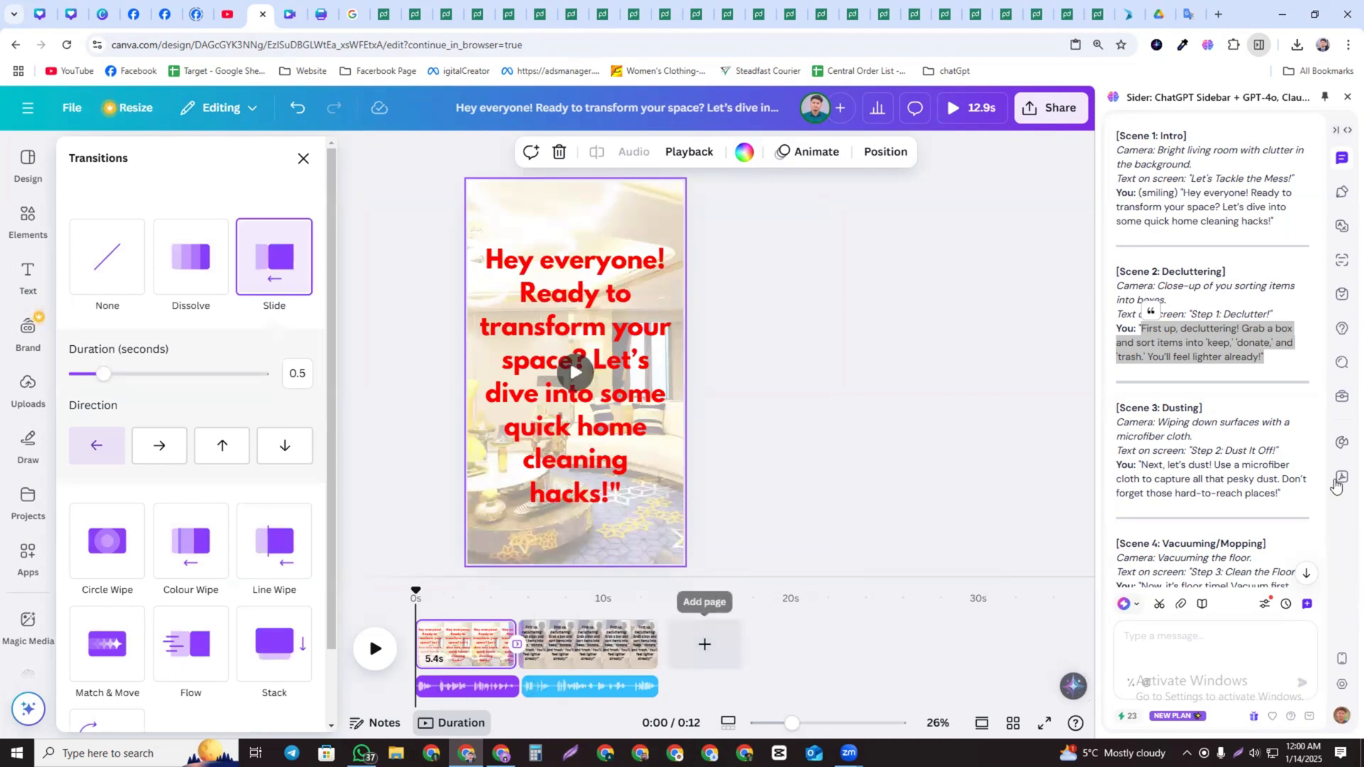
Copy Scene 6's camera direction from the script and add a new blank page at the end
{"action": "scroll", "coordinate": [1196, 447], "scroll_direction": "down", "scroll_amount": 10}
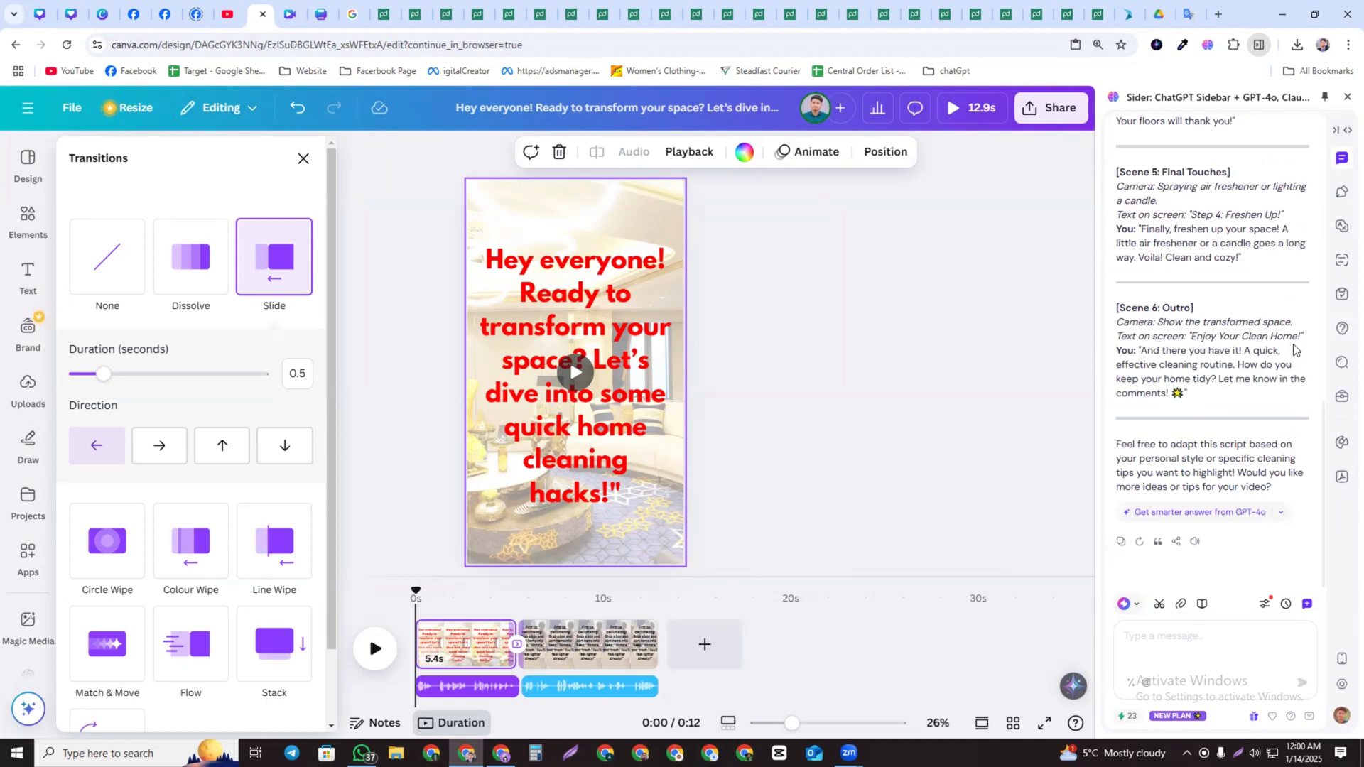
{"action": "left_click_drag", "start_coordinate": [1306, 339], "coordinate": [1163, 325]}
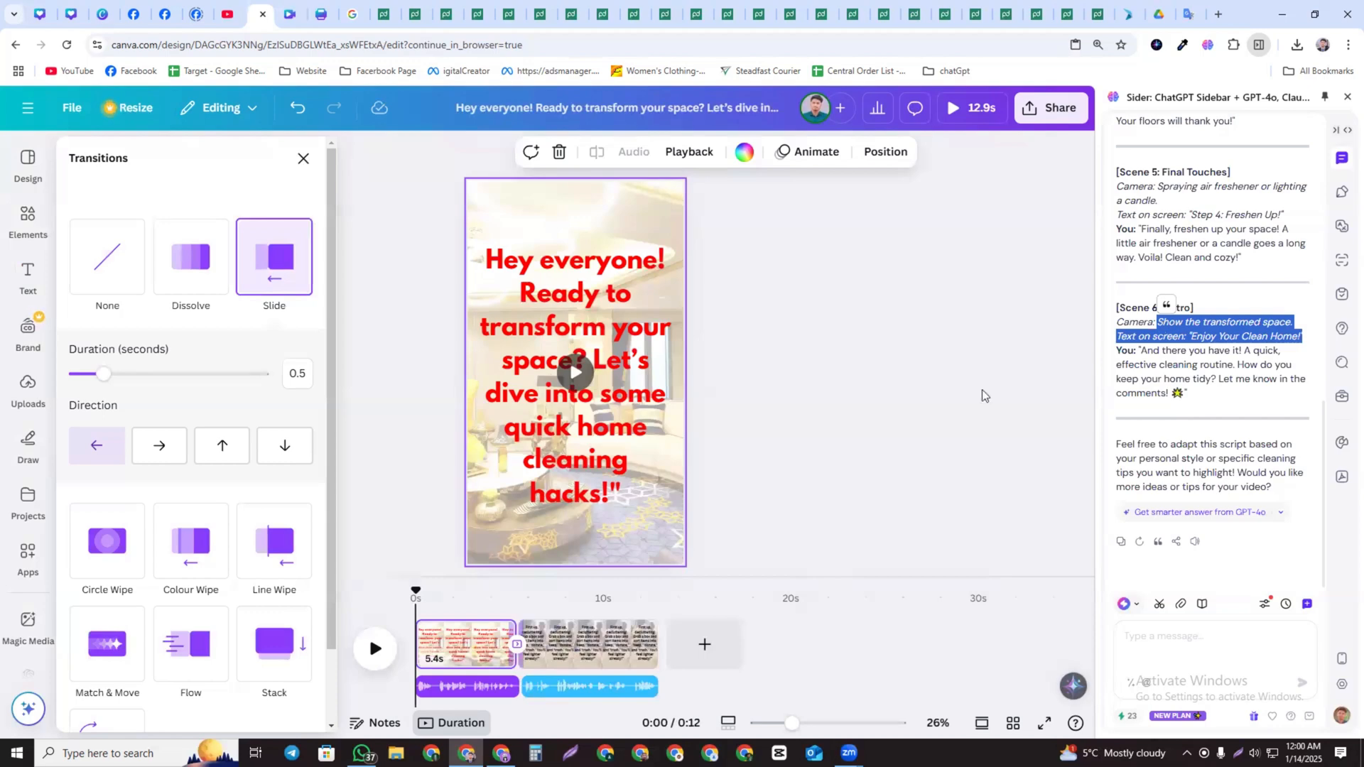
{"action": "left_click", "coordinate": [707, 644]}
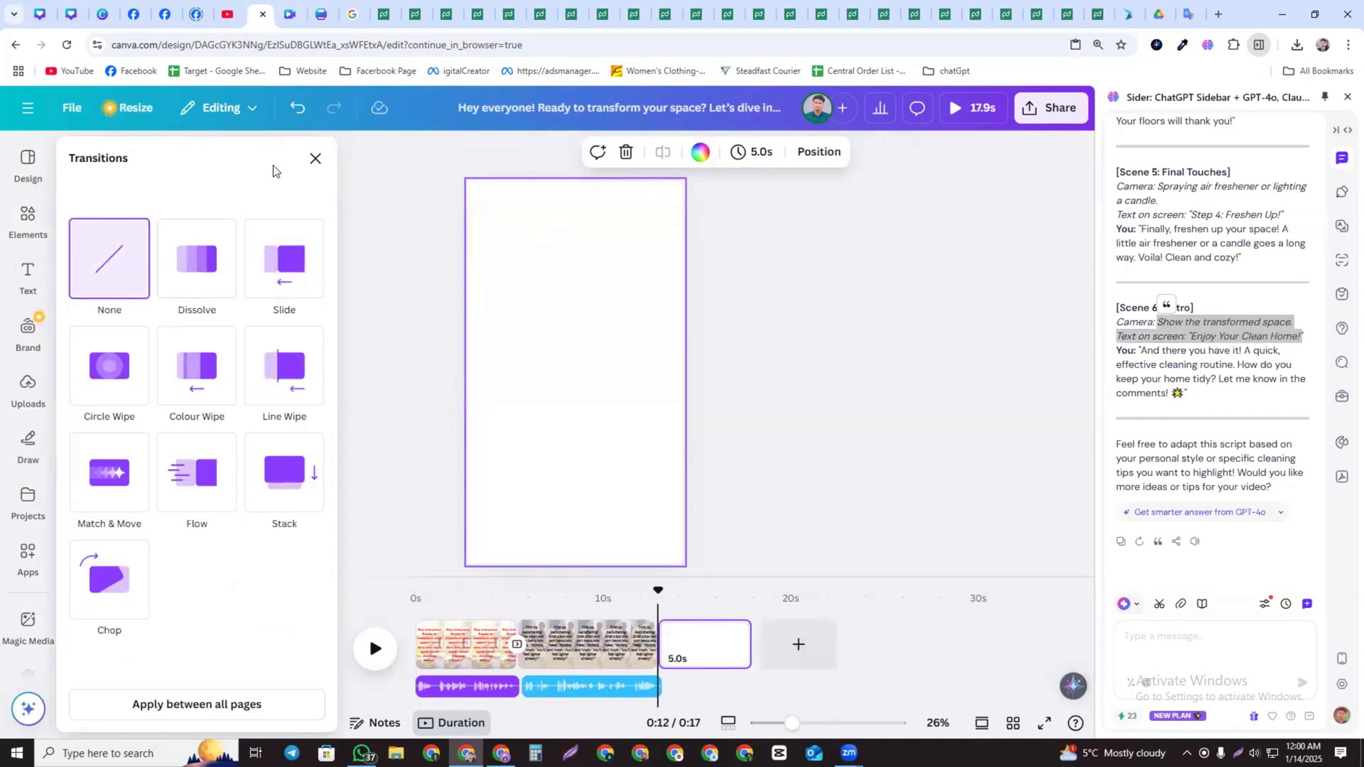
{"action": "left_click", "coordinate": [316, 158]}
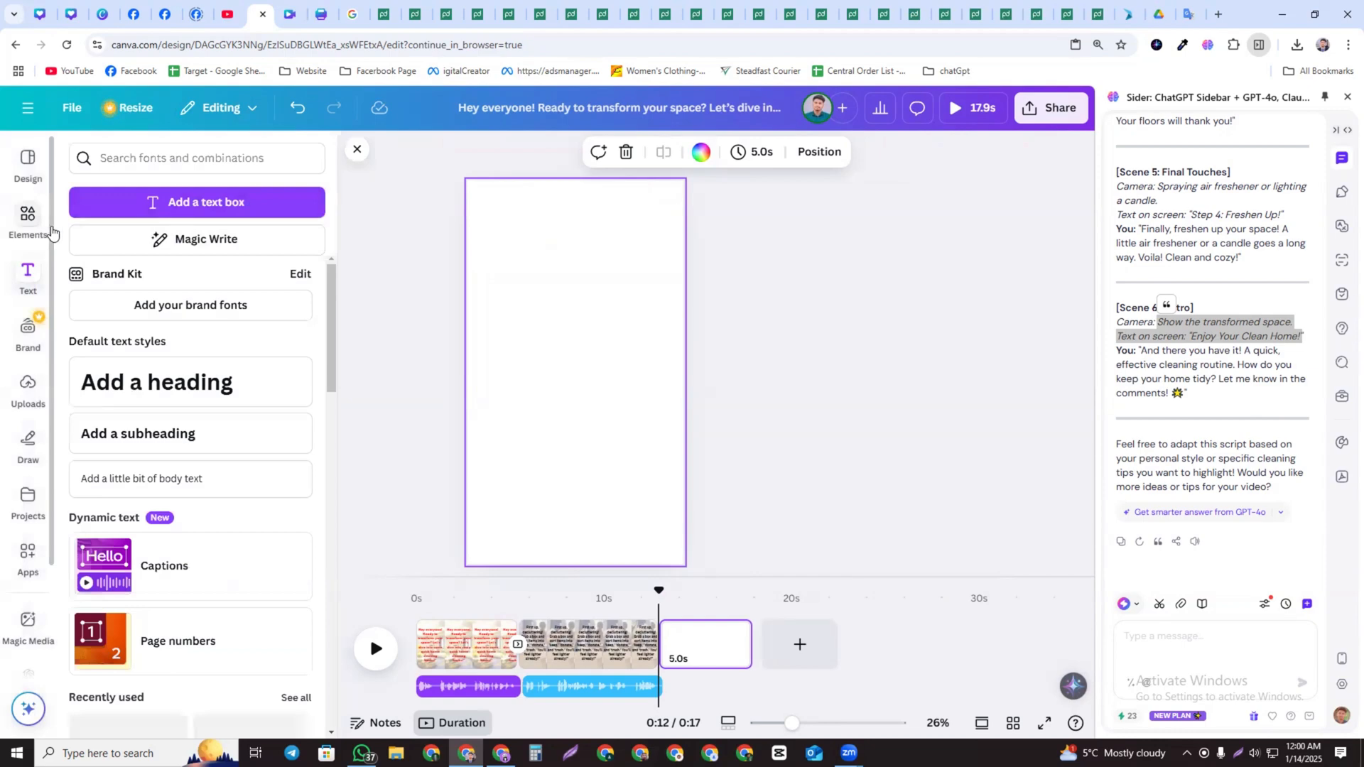
Search stock videos for Scene 6's camera direction "Show the transformed space" and place a clip on page 3
{"action": "left_click", "coordinate": [28, 217]}
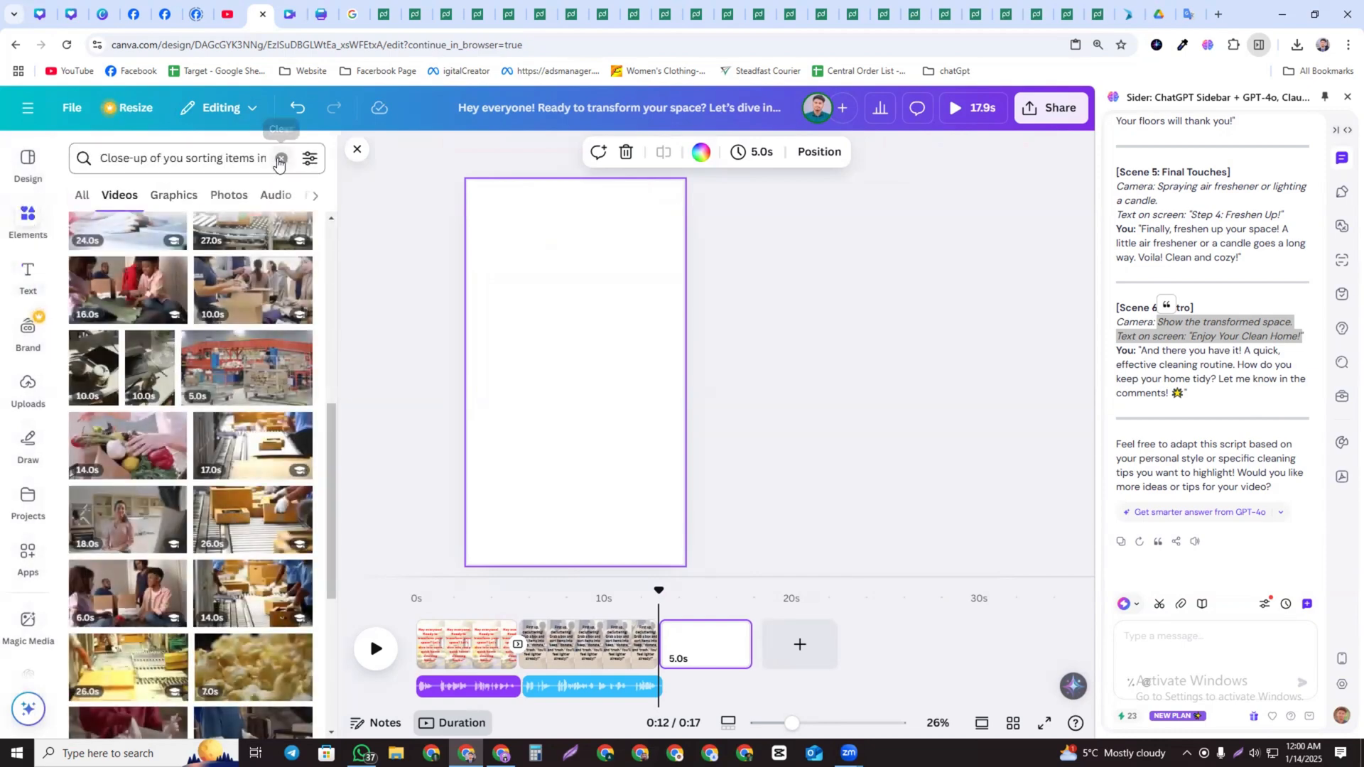
{"action": "left_click", "coordinate": [281, 158]}
{"action": "key", "text": "ctrl+v"}
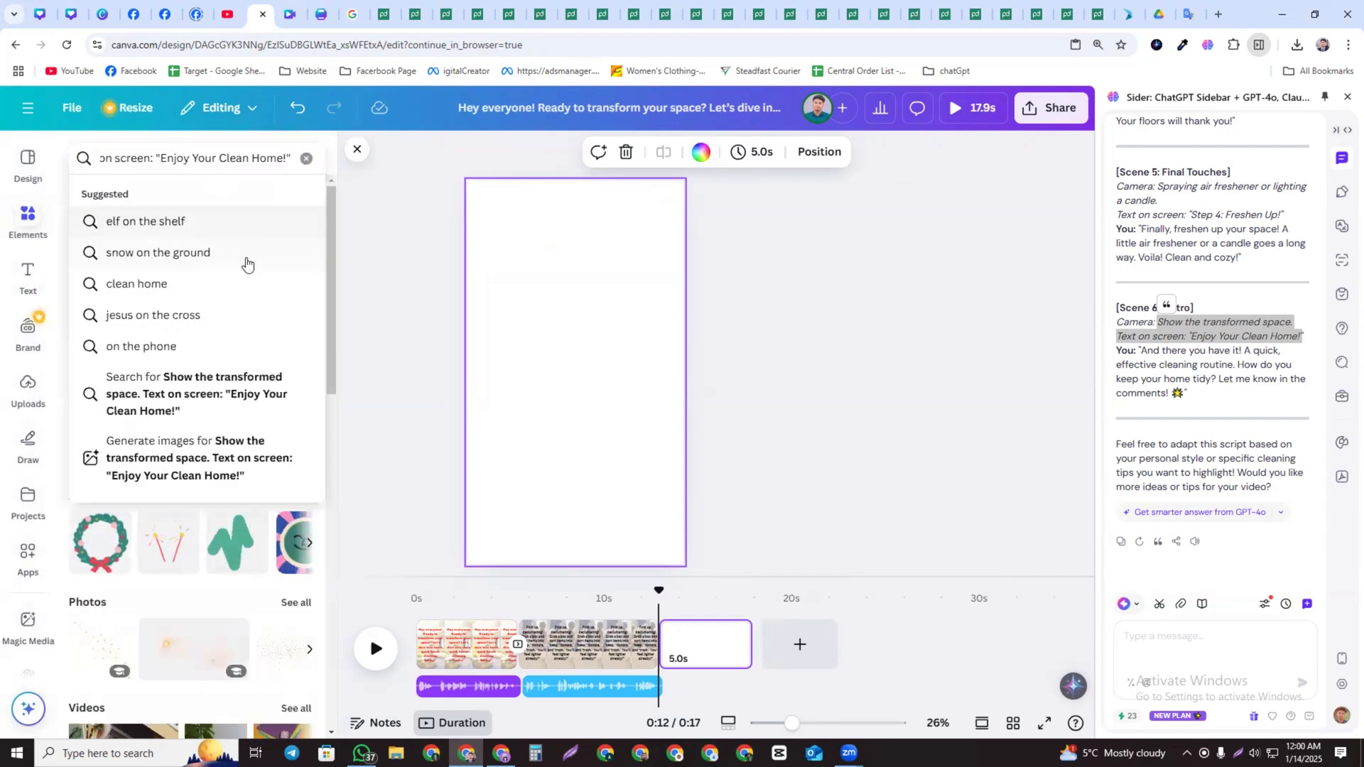
{"action": "key", "text": "Return"}
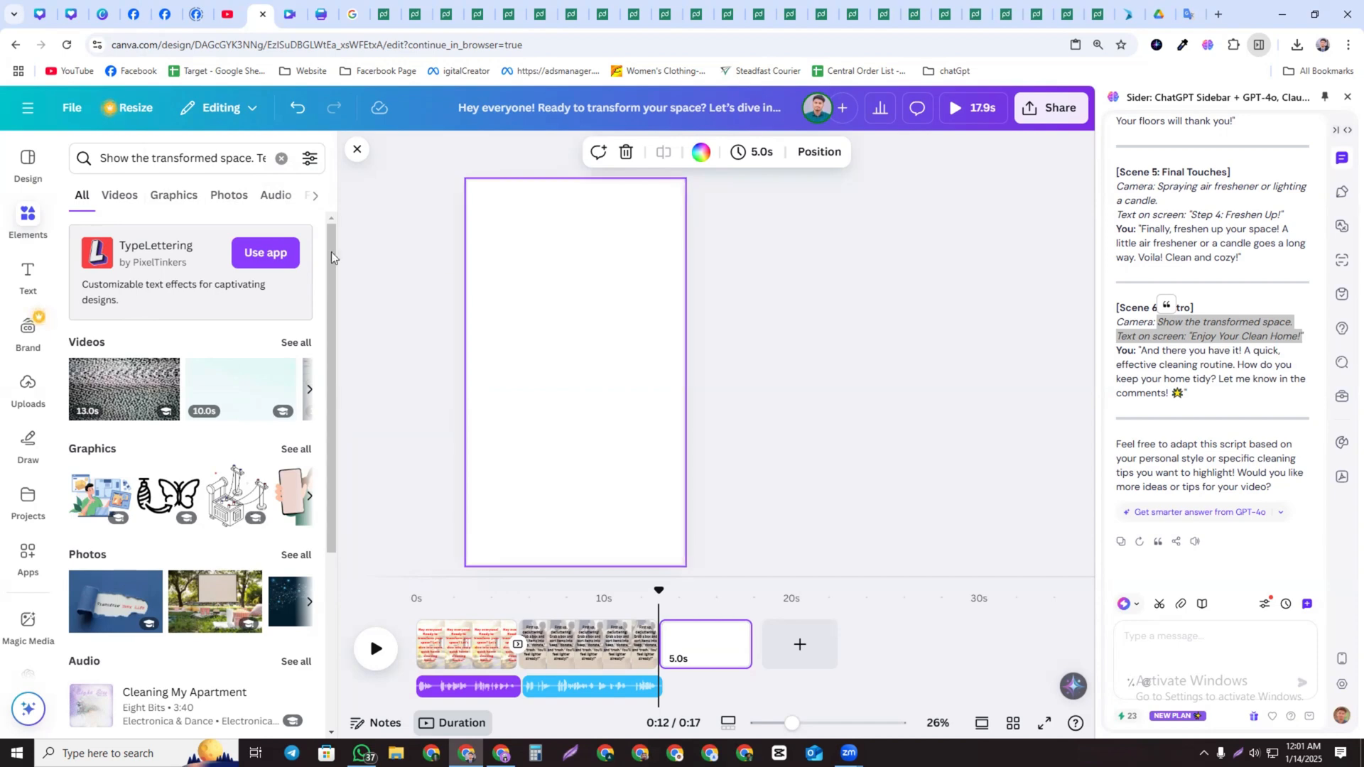
{"action": "left_click", "coordinate": [119, 197]}
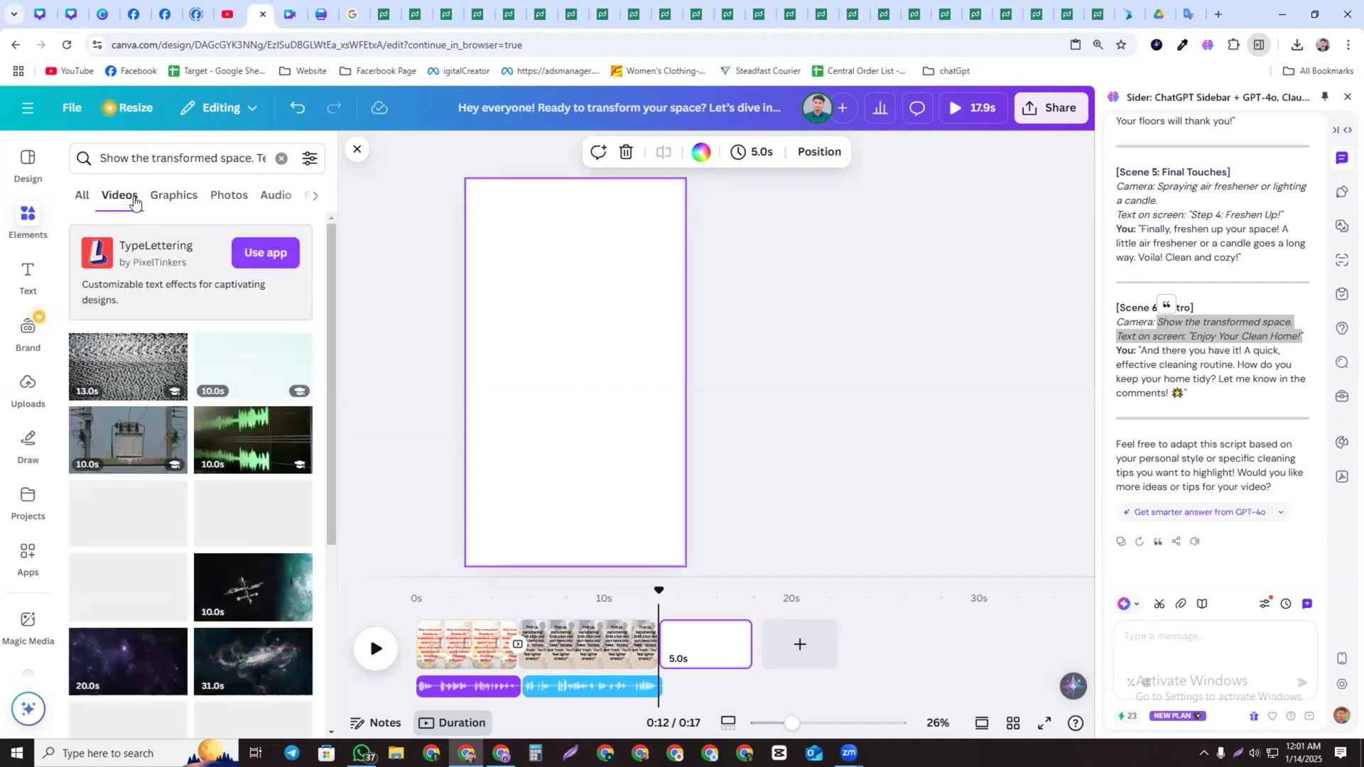
{"action": "scroll", "coordinate": [214, 497], "scroll_direction": "down", "scroll_amount": 4}
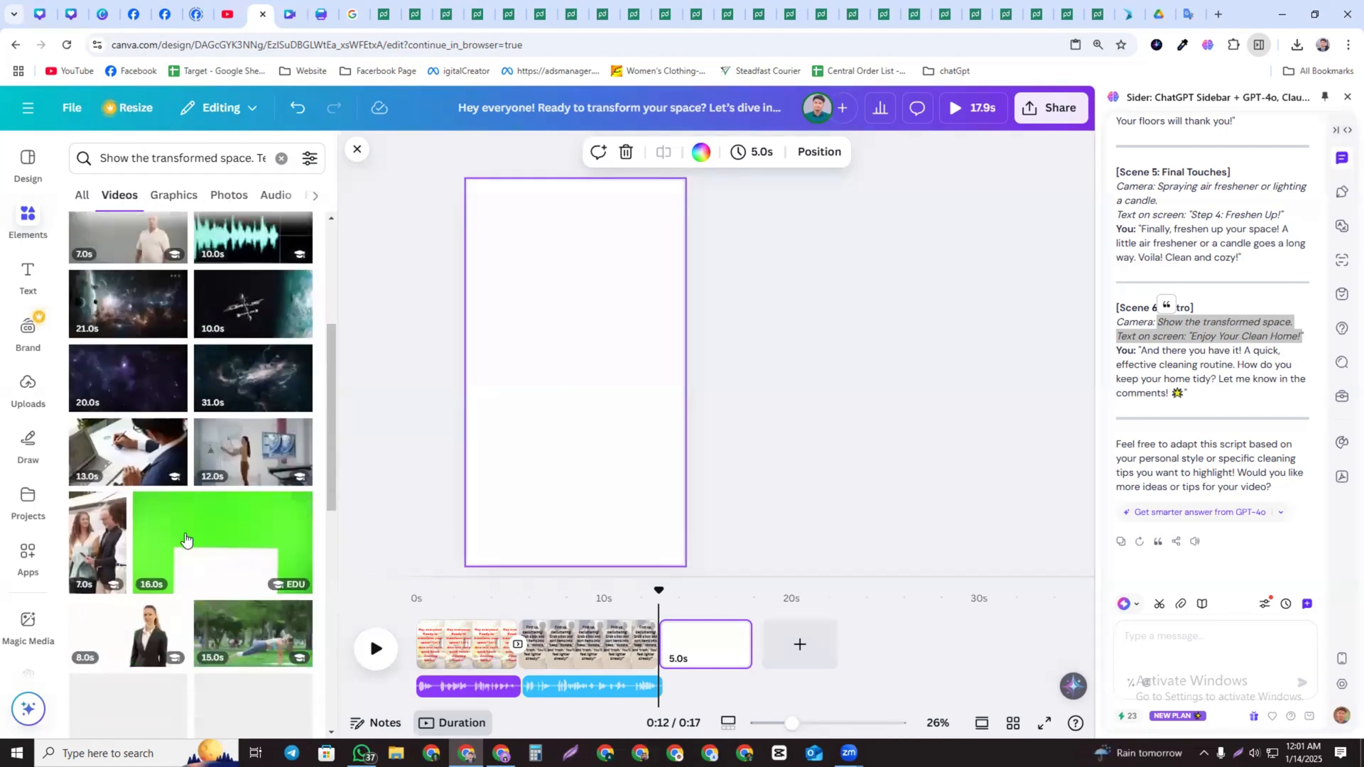
{"action": "scroll", "coordinate": [181, 526], "scroll_direction": "down", "scroll_amount": 2}
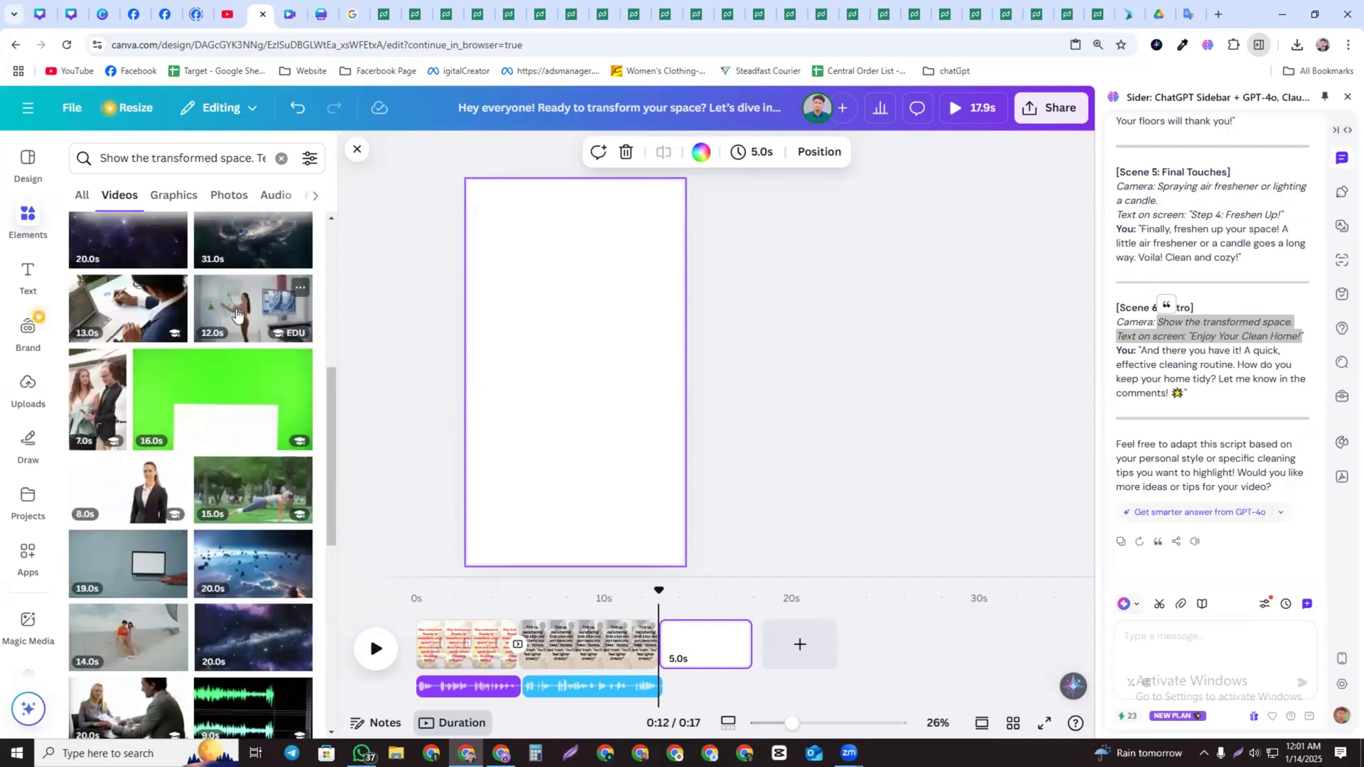
{"action": "left_click_drag", "start_coordinate": [253, 312], "coordinate": [706, 663]}
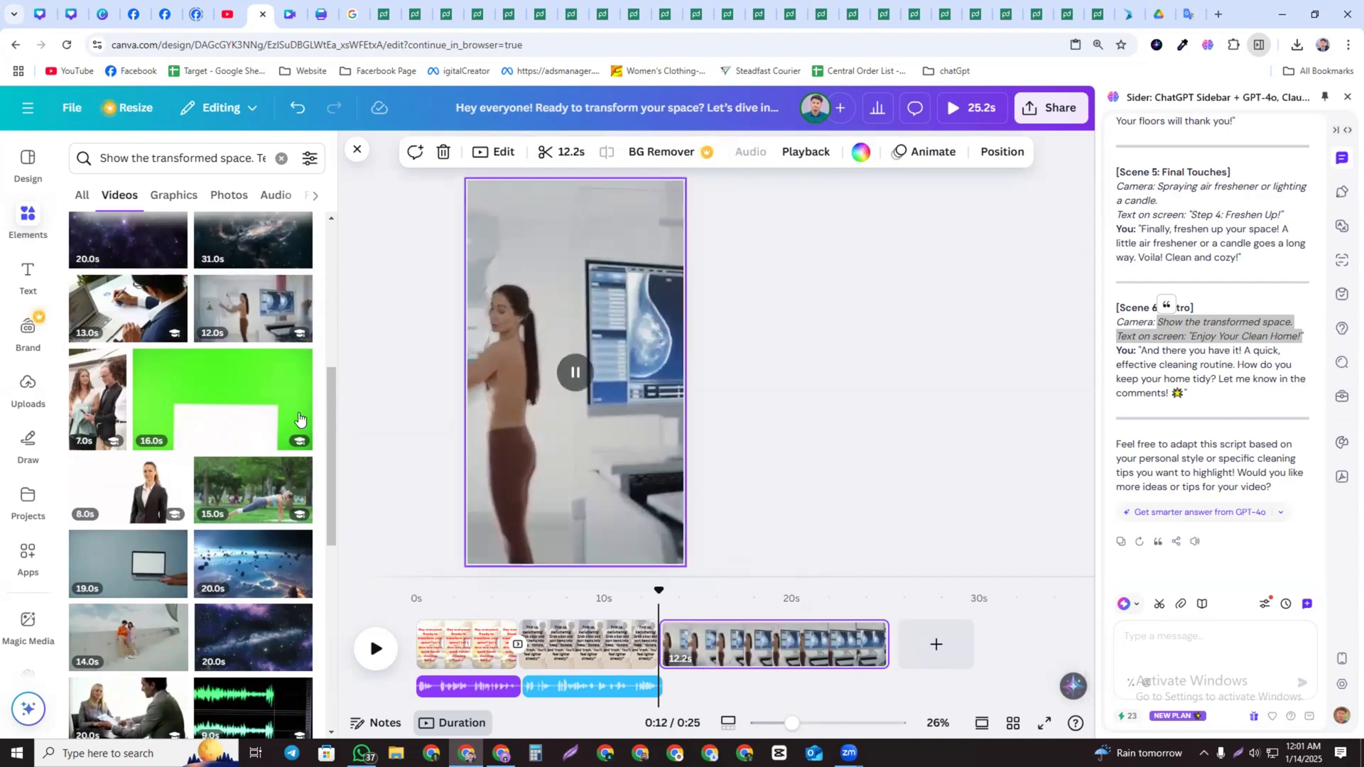
Replace page 3's clip with a video of a mother and daughter on a sofa and trim it to about 8.8 seconds
{"action": "scroll", "coordinate": [153, 446], "scroll_direction": "down", "scroll_amount": 10}
{"action": "scroll", "coordinate": [153, 447], "scroll_direction": "down", "scroll_amount": 10}
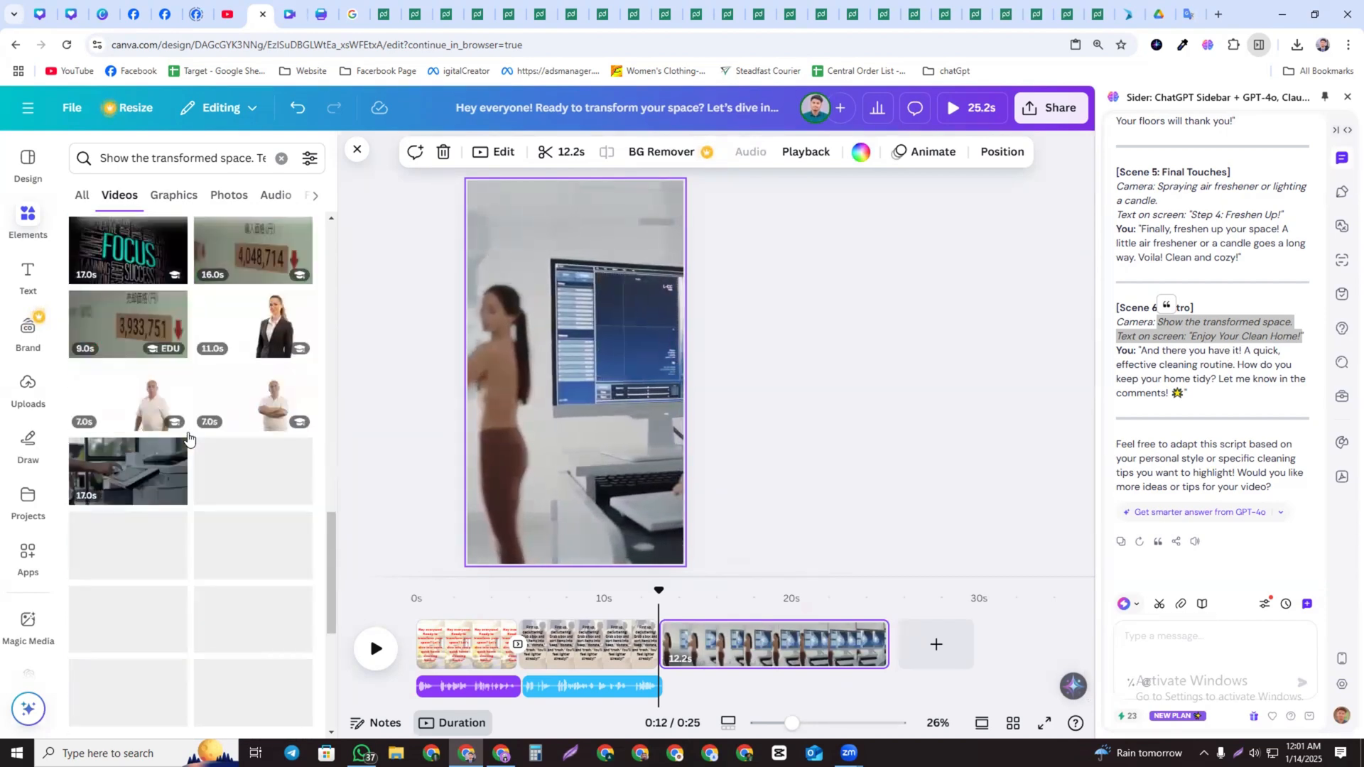
{"action": "scroll", "coordinate": [189, 437], "scroll_direction": "down", "scroll_amount": 3}
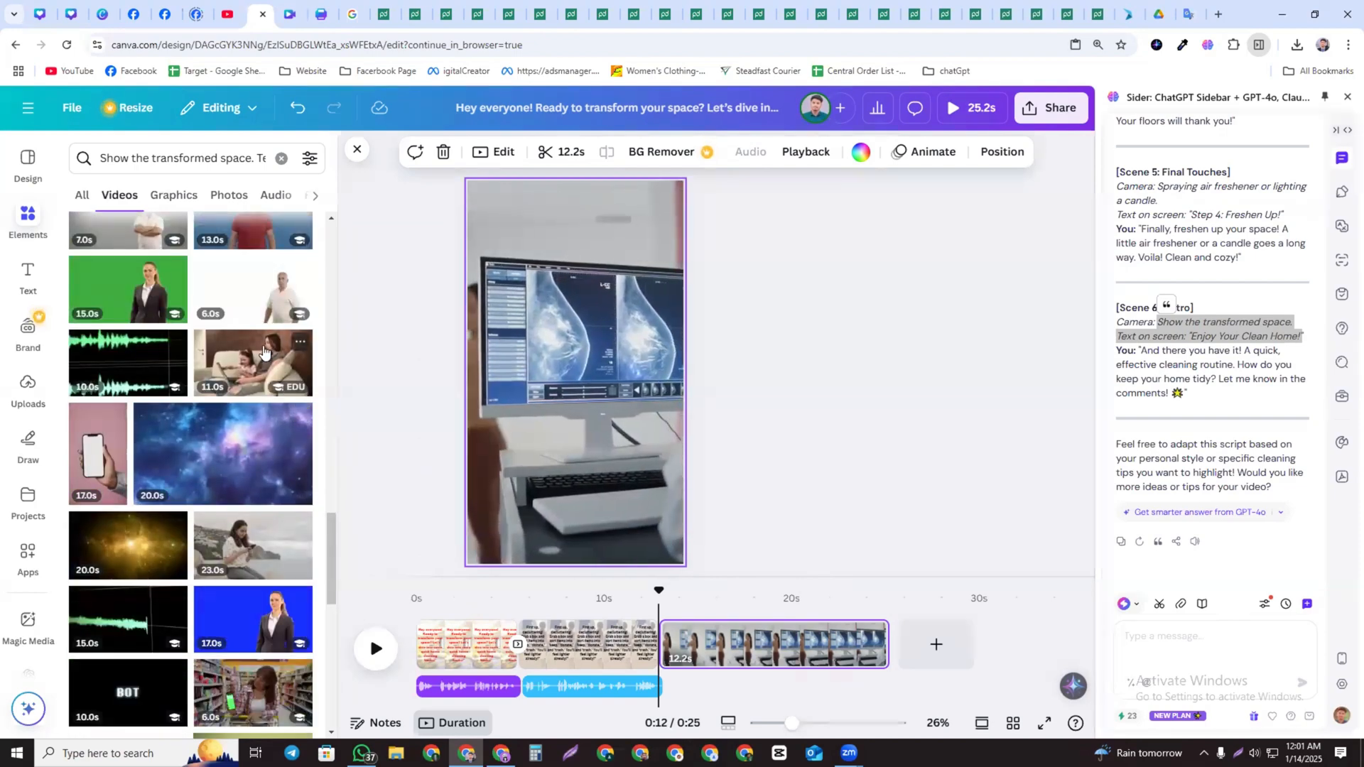
{"action": "left_click_drag", "start_coordinate": [263, 349], "coordinate": [818, 648]}
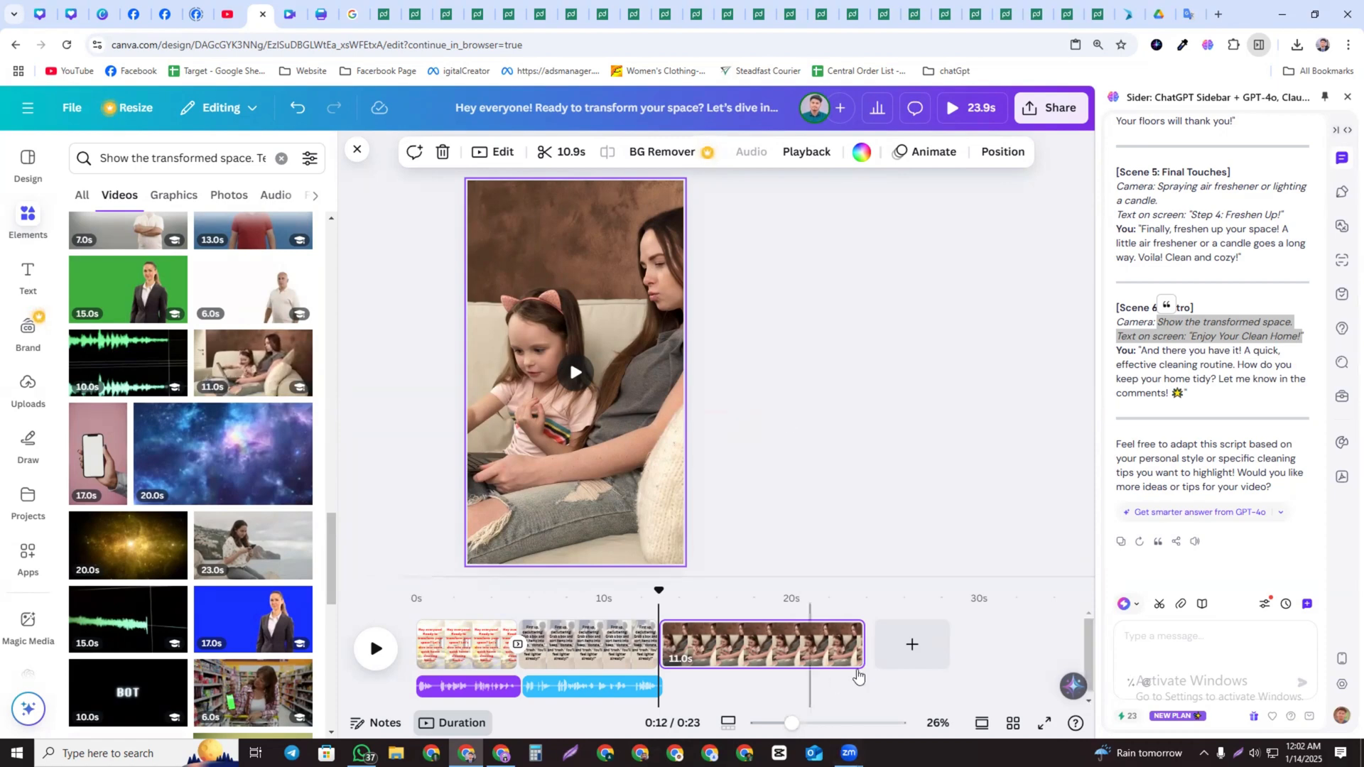
{"action": "left_click_drag", "start_coordinate": [862, 645], "coordinate": [825, 660]}
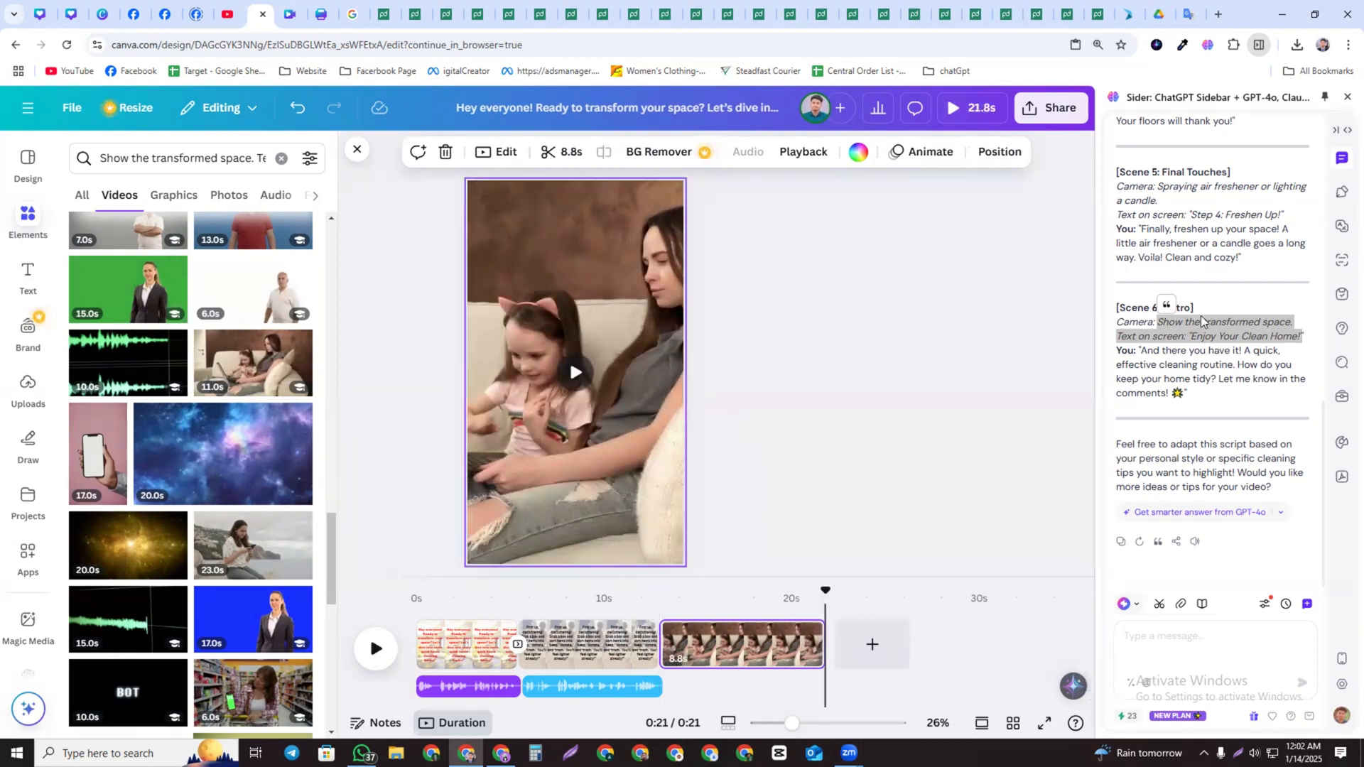
Copy Scene 6's narration line "And there you have it! A quick, effective cleaning routine..." from the script
{"action": "left_click", "coordinate": [1153, 353]}
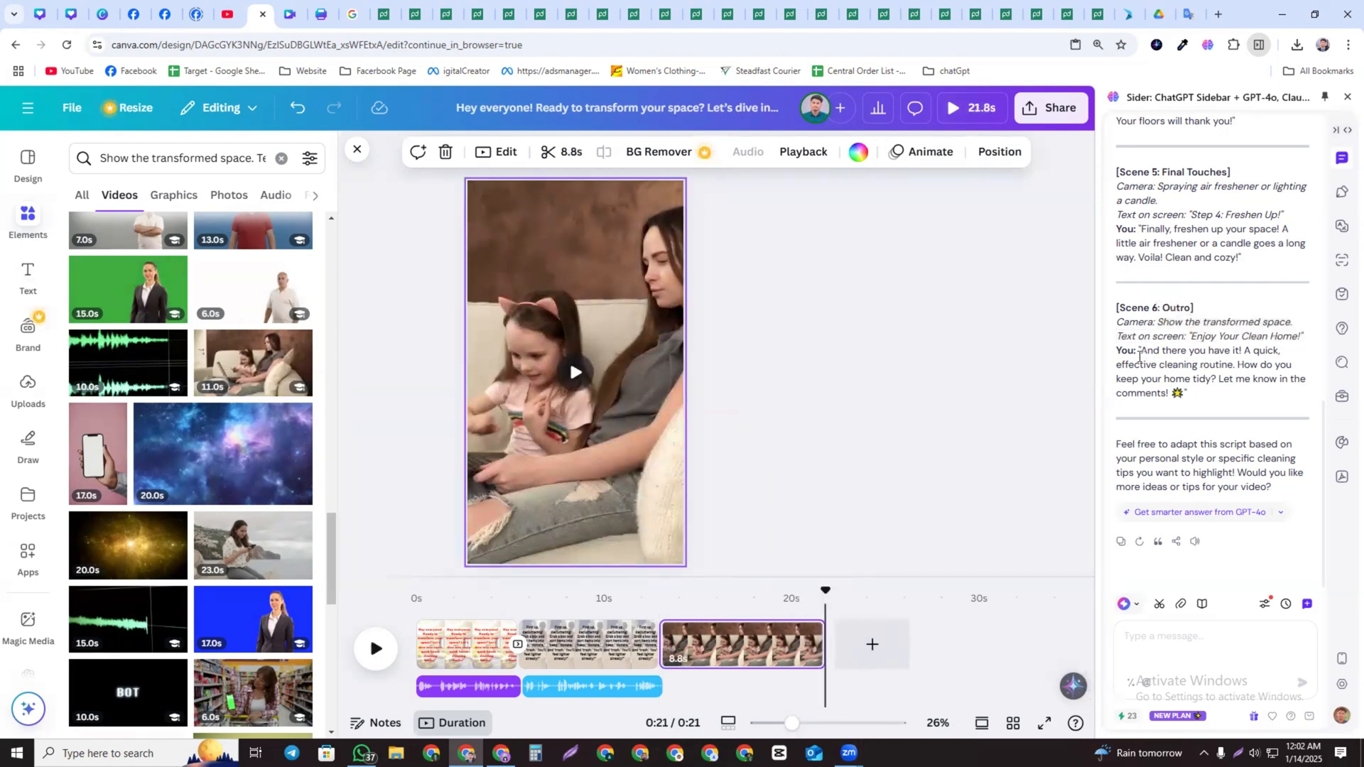
{"action": "left_click_drag", "start_coordinate": [1140, 355], "coordinate": [1180, 406]}
{"action": "right_click", "coordinate": [1180, 384]}
{"action": "left_click", "coordinate": [1059, 405]}
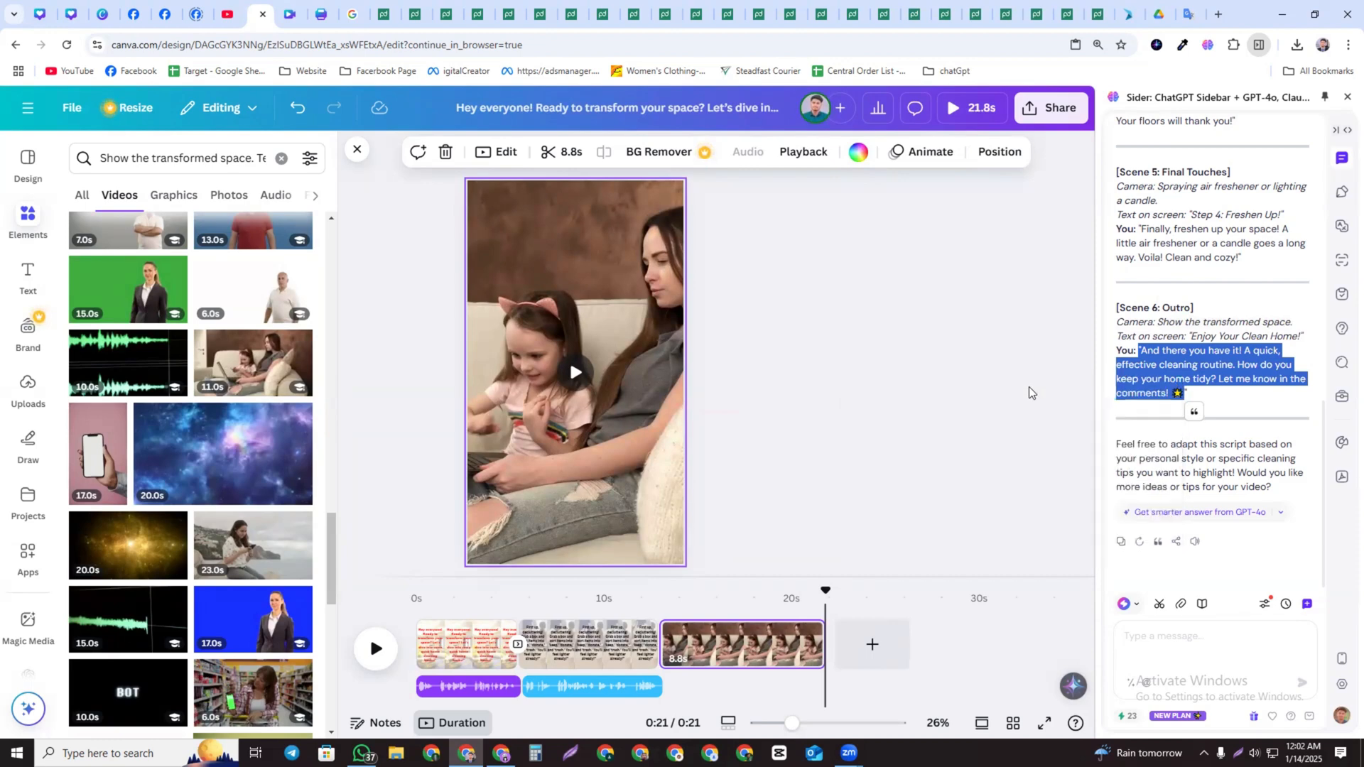
Add a heading on page 3 containing Scene 6's narration and move it up over the video
{"action": "left_click", "coordinate": [30, 279]}
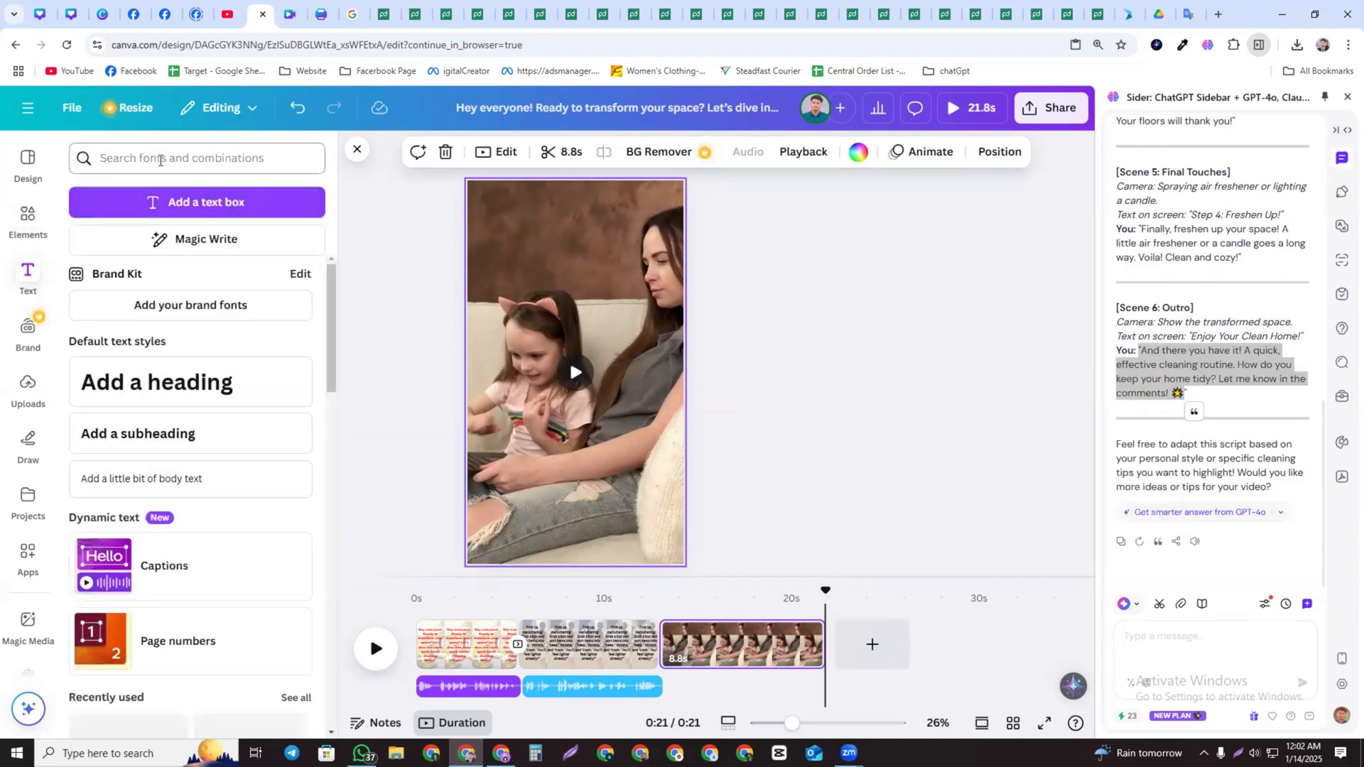
{"action": "left_click", "coordinate": [152, 158]}
{"action": "left_click", "coordinate": [363, 287]}
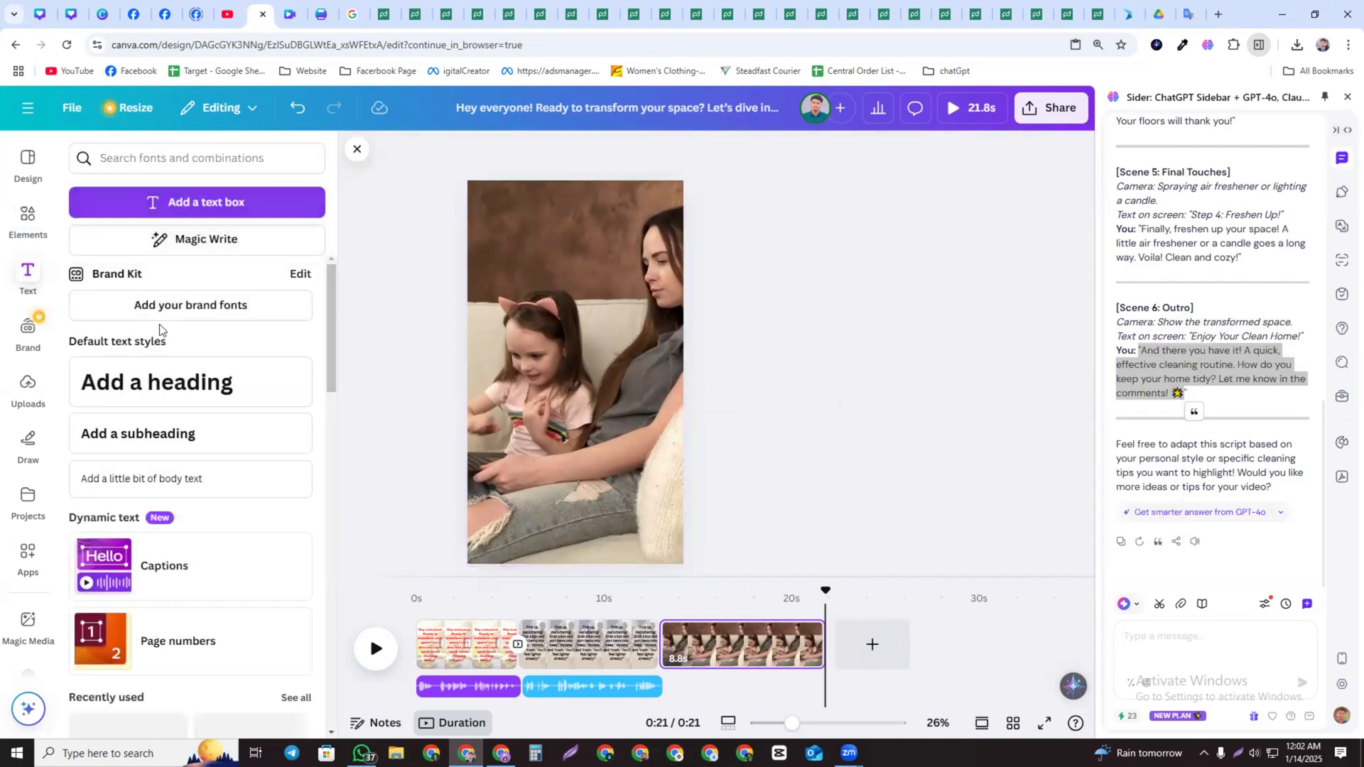
{"action": "left_click", "coordinate": [166, 393]}
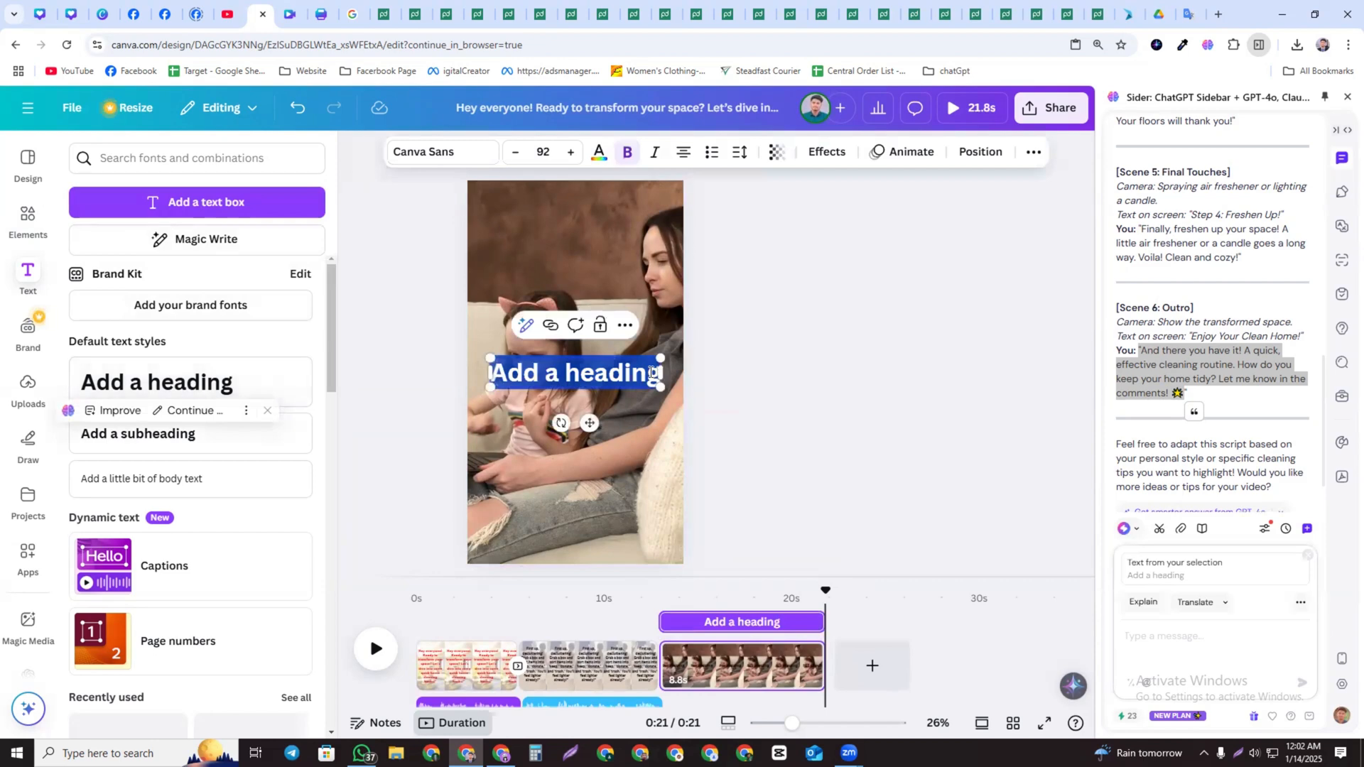
{"action": "type", "text": "\"And there you have it! A quick, effective cleaning routine. How do you keep your home tidy? Let me know in the comments! ✨\""}
{"action": "left_click_drag", "start_coordinate": [549, 473], "coordinate": [558, 355]}
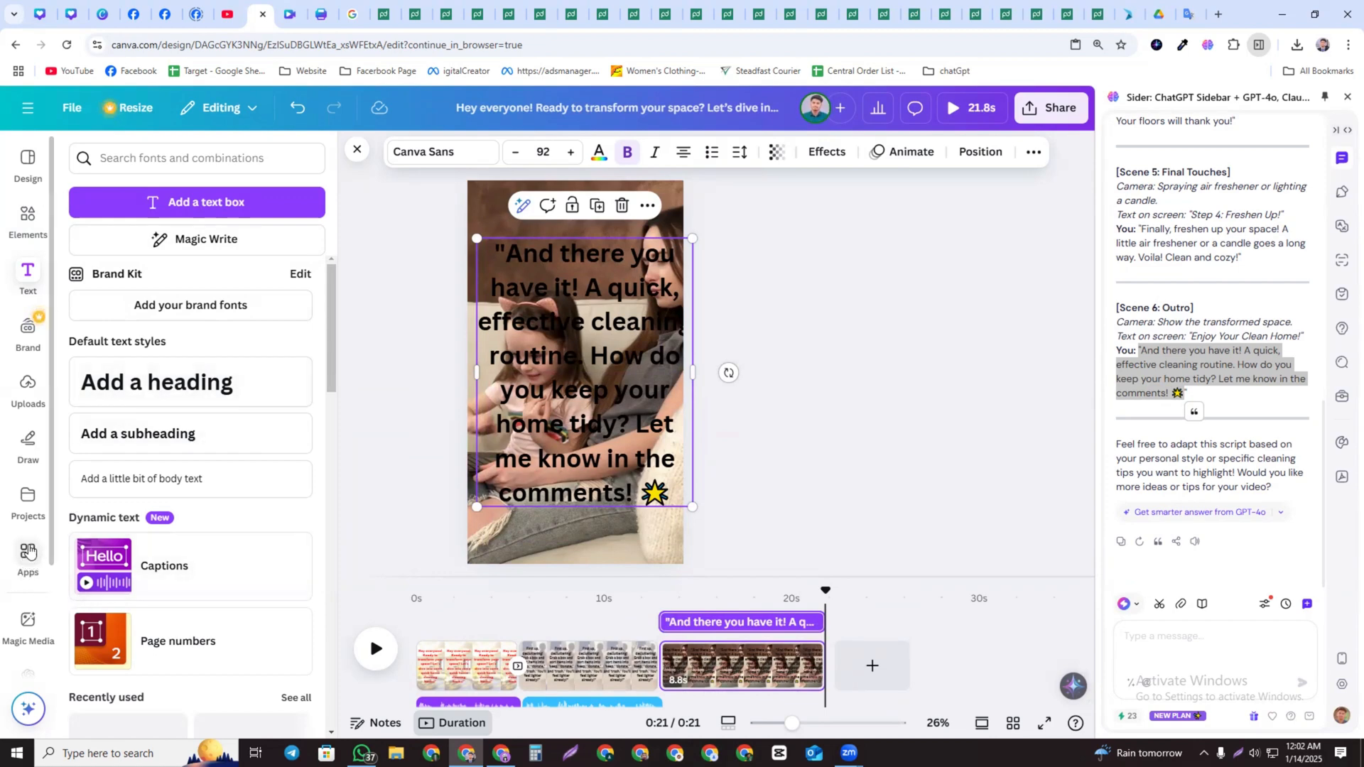
Open the AiVOOV voiceover app, paste Scene 6's narration as the text and generate the voiceover
{"action": "left_click", "coordinate": [28, 552]}
{"action": "scroll", "coordinate": [288, 526], "scroll_direction": "down", "scroll_amount": 1}
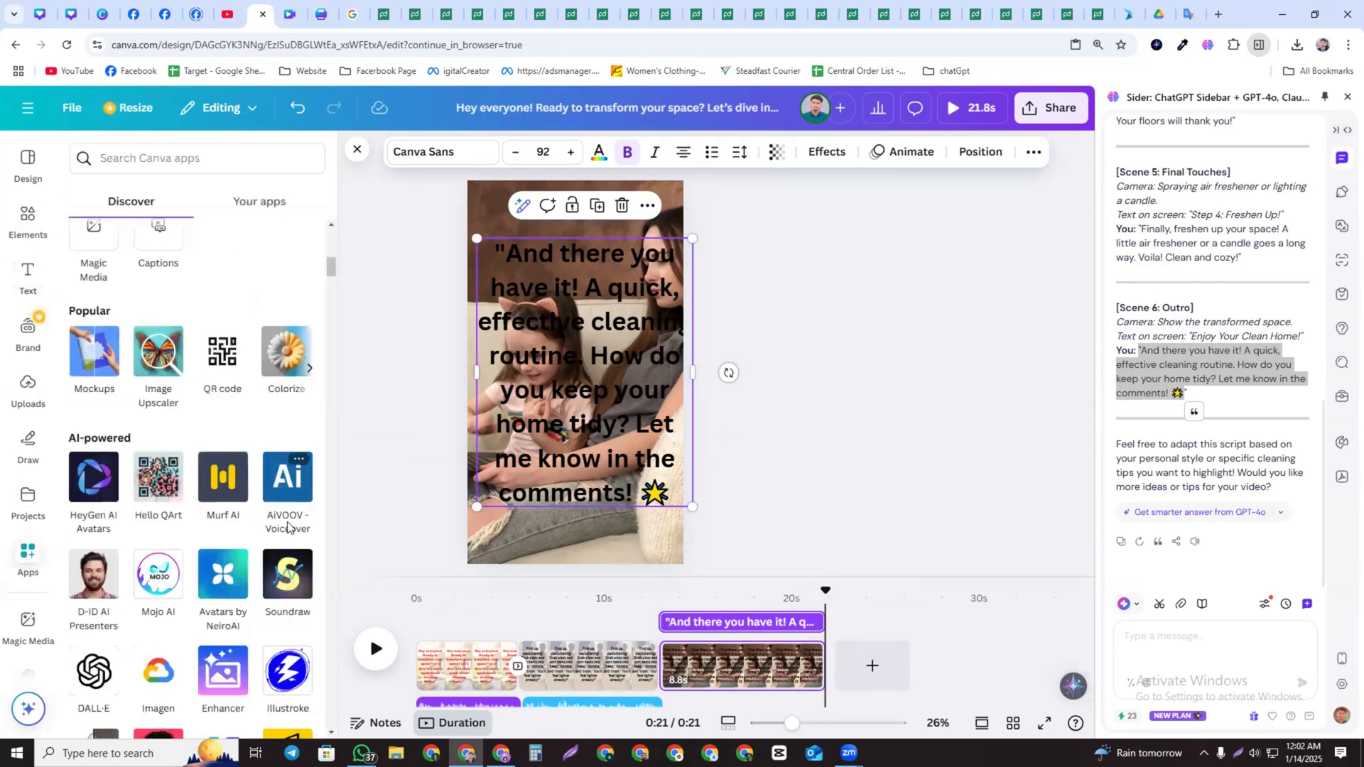
{"action": "left_click", "coordinate": [288, 484]}
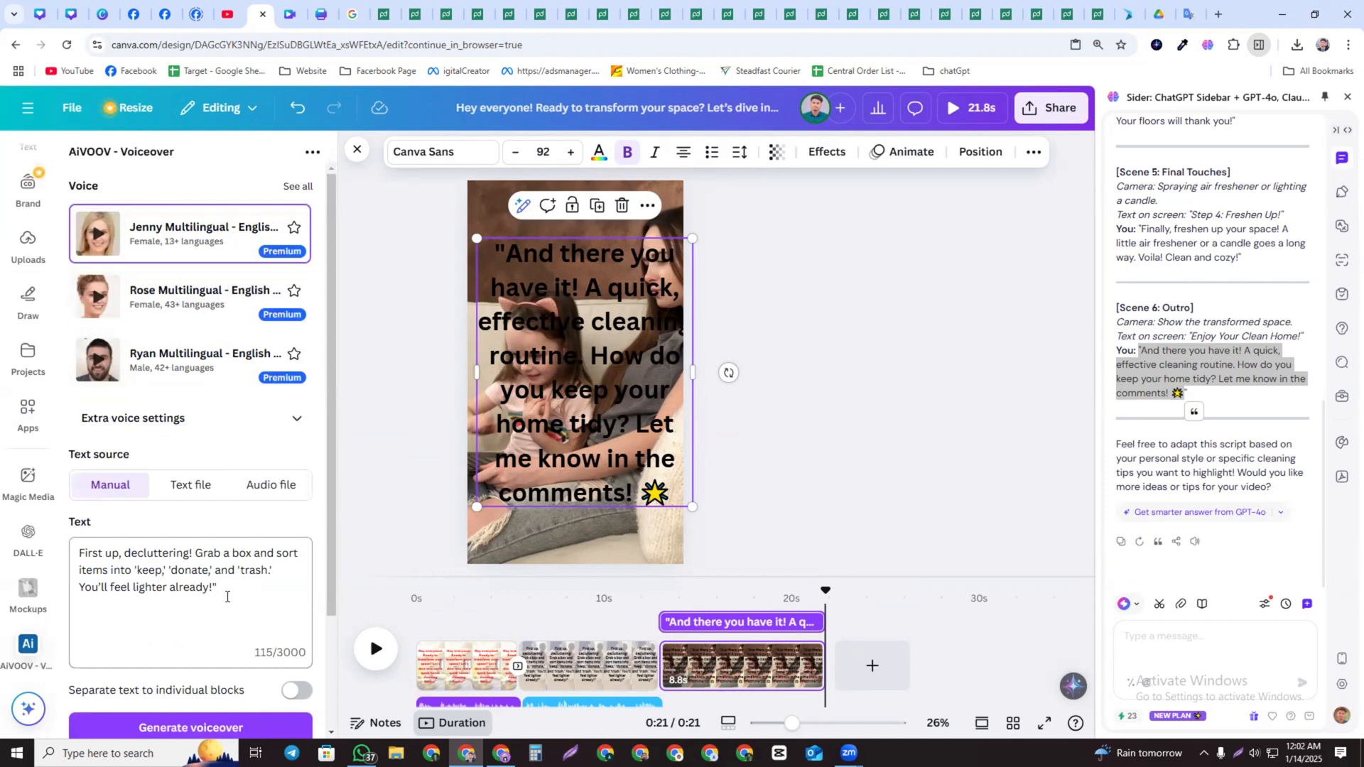
{"action": "triple_click", "coordinate": [227, 597]}
{"action": "type", "text": "\"And there you have it! A quick, effective cleaning routine. How do you keep your home tidy? Let me know in the comments! 🌟"}
{"action": "scroll", "coordinate": [151, 495], "scroll_direction": "down", "scroll_amount": 2}
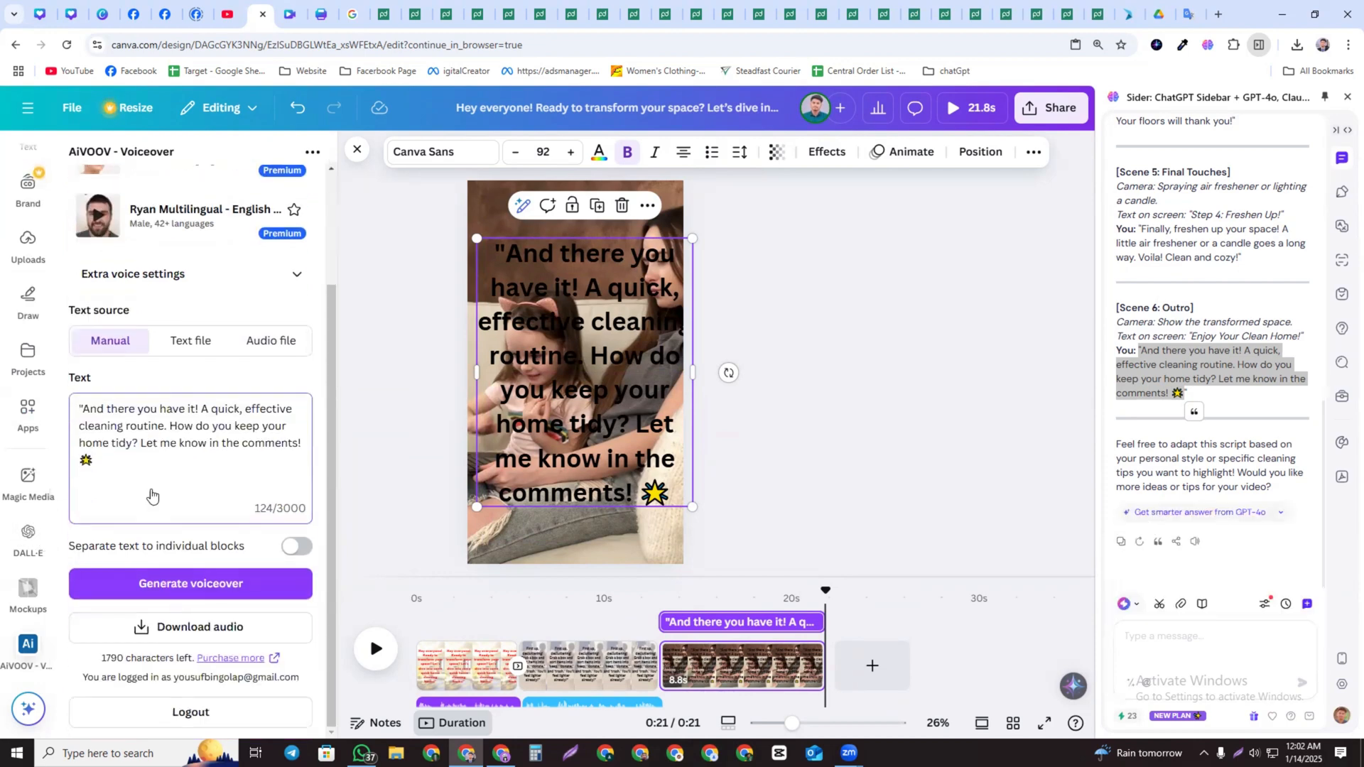
{"action": "left_click", "coordinate": [142, 584]}
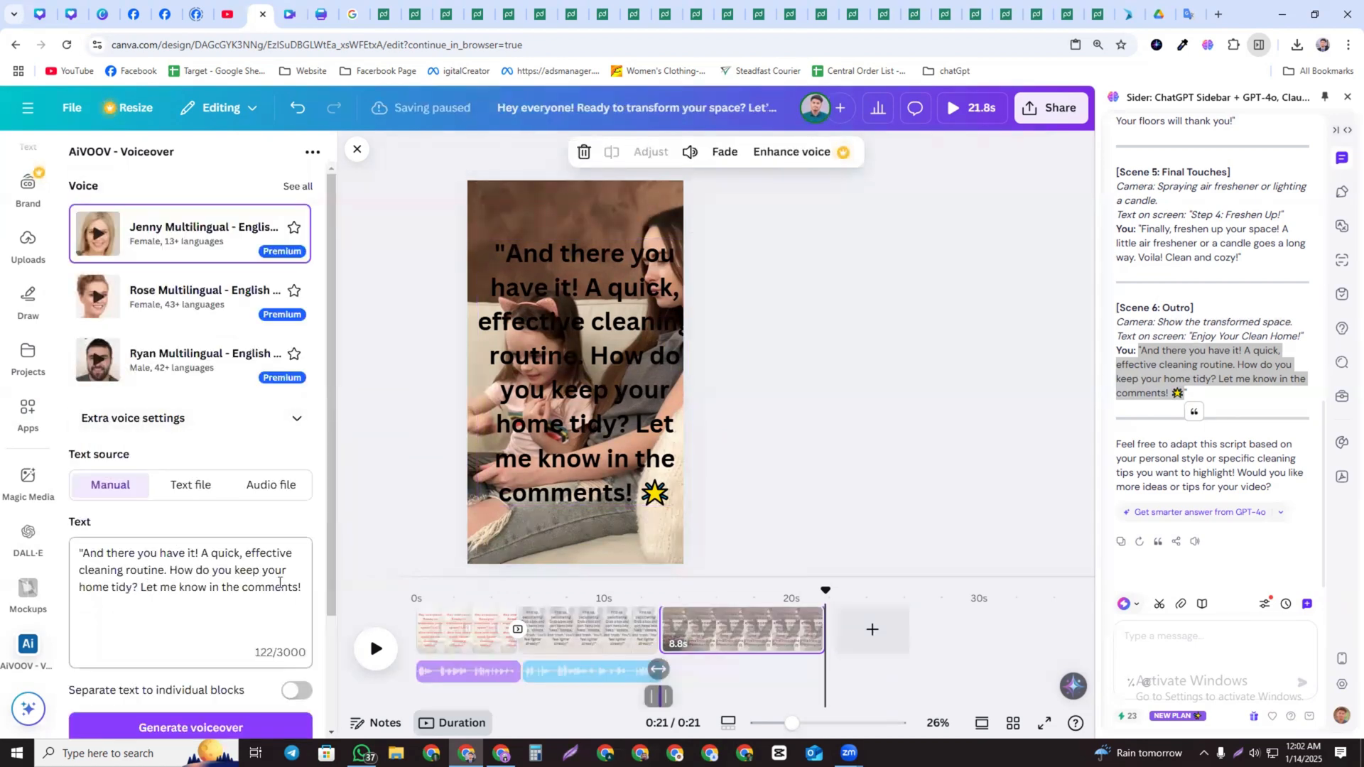
Trim page 3's clip to about 6.7 seconds so it matches the new voiceover
{"action": "scroll", "coordinate": [732, 641], "scroll_direction": "down", "scroll_amount": 1}
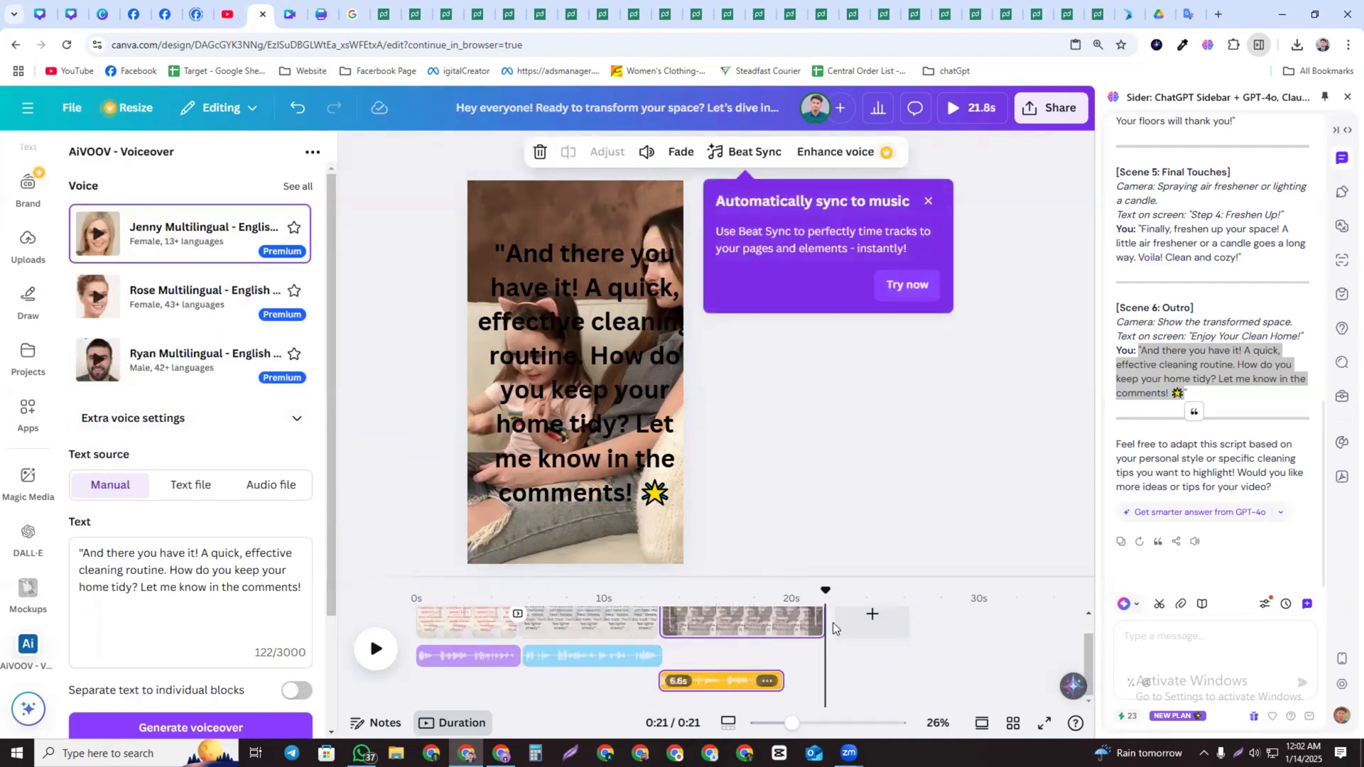
{"action": "left_click_drag", "start_coordinate": [822, 623], "coordinate": [784, 634]}
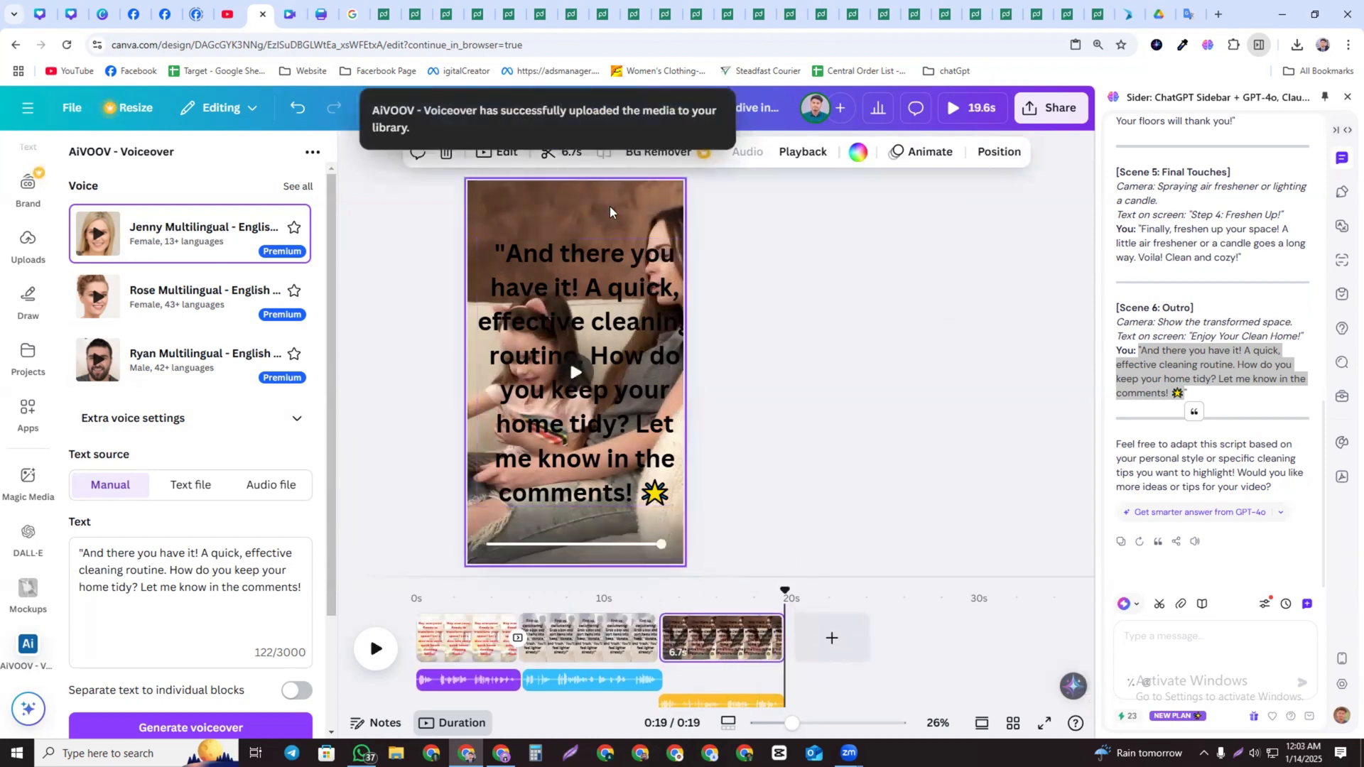
{"action": "key", "text": "super+v"}
{"action": "left_click", "coordinate": [240, 476]}
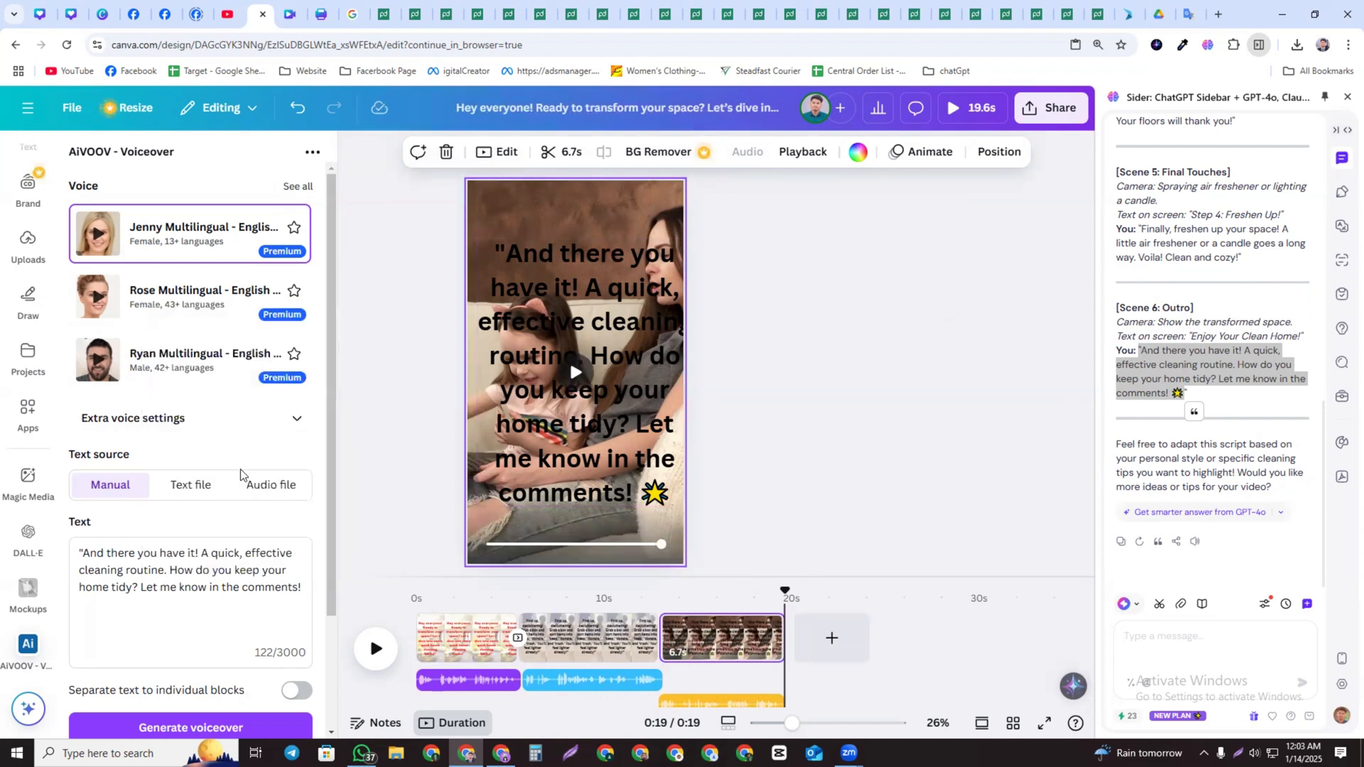
Reorder page 3's layers so the narration heading sits above the overlay element
{"action": "left_click", "coordinate": [648, 215]}
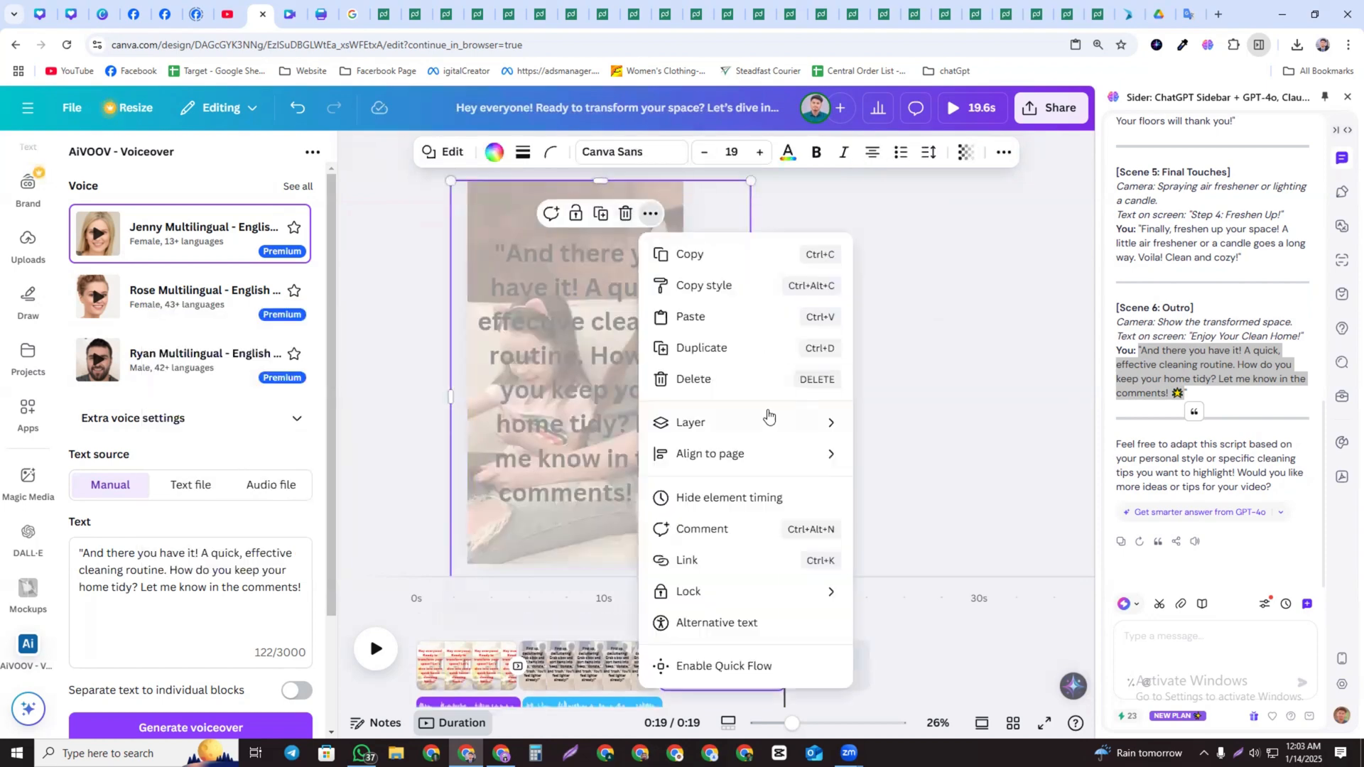
{"action": "mouse_move", "coordinate": [725, 435]}
{"action": "left_click", "coordinate": [924, 560]}
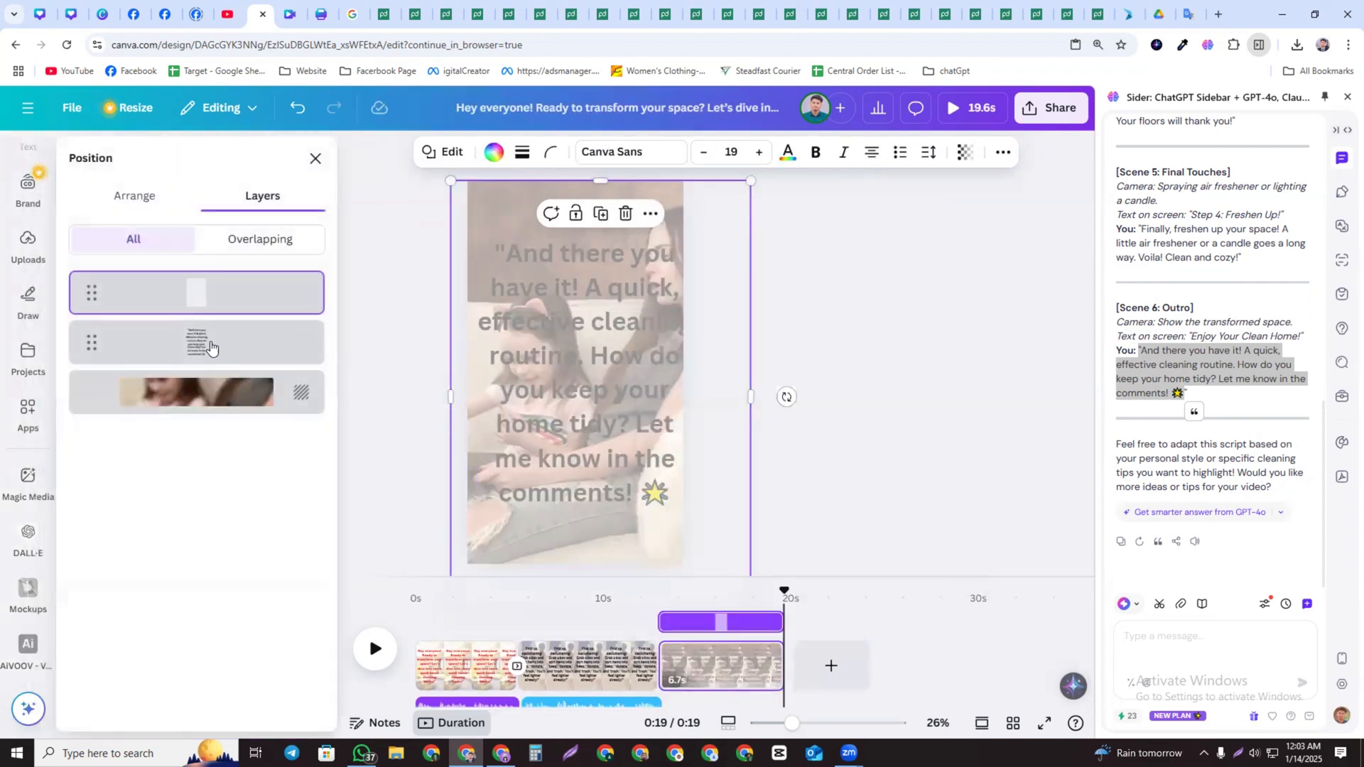
{"action": "left_click_drag", "start_coordinate": [235, 305], "coordinate": [240, 355]}
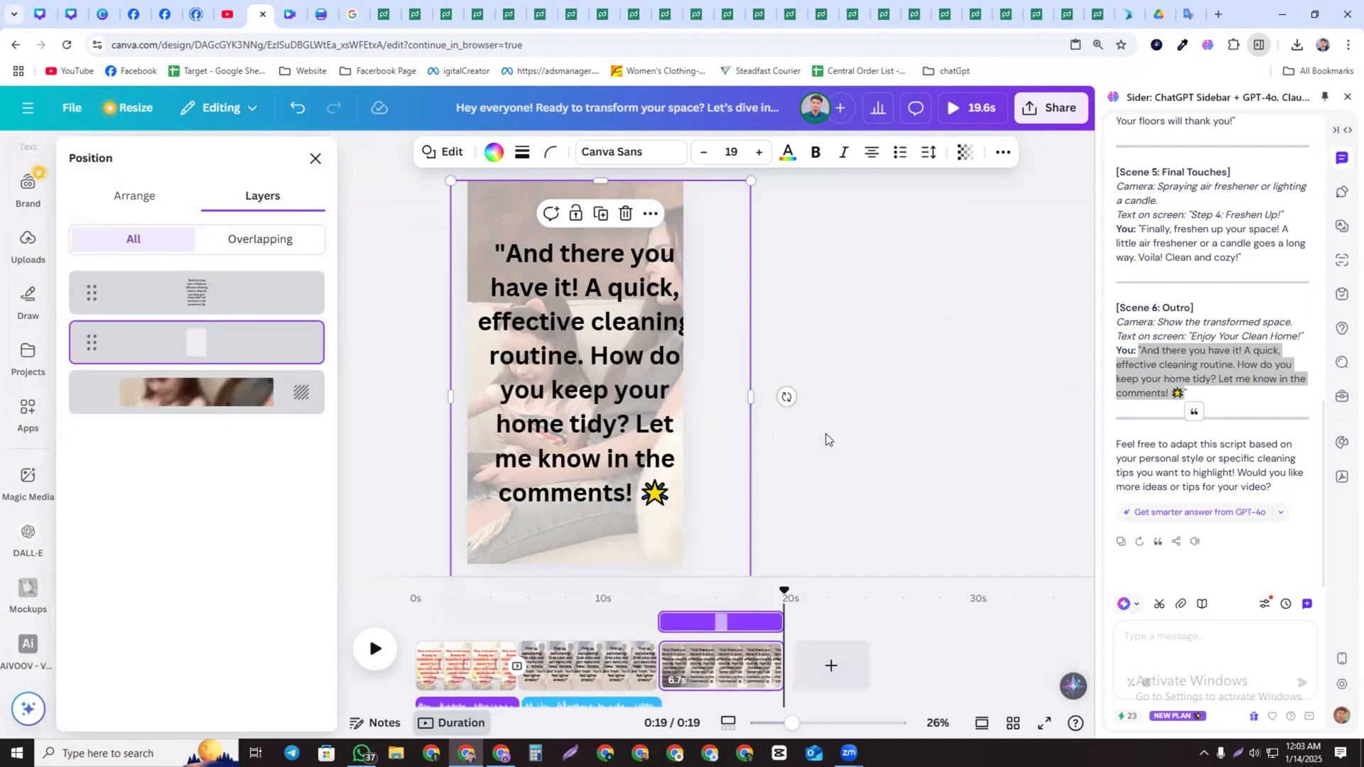
{"action": "left_click", "coordinate": [826, 439]}
Review the pages on the timeline, then set page 2's heading font to League Spartan
{"action": "left_click", "coordinate": [611, 628]}
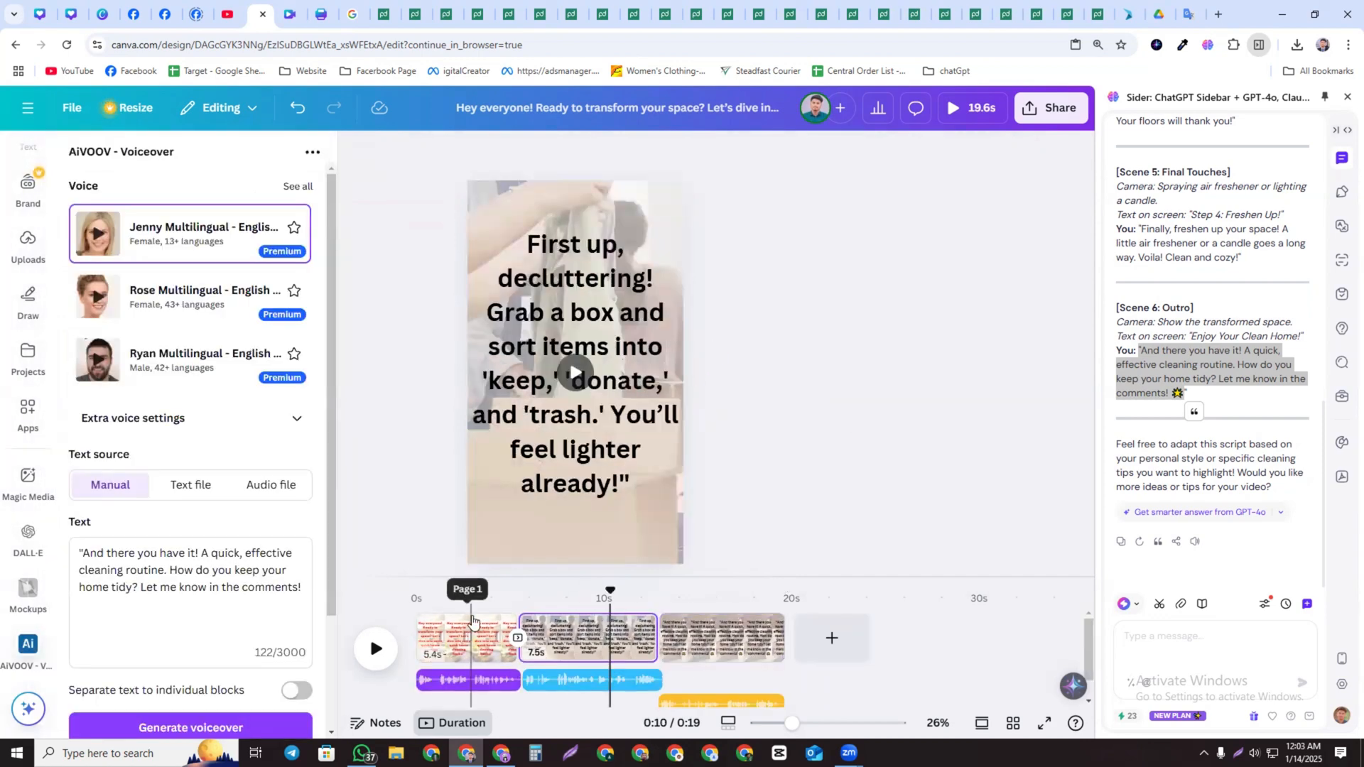
{"action": "left_click", "coordinate": [472, 624]}
{"action": "left_click", "coordinate": [587, 624]}
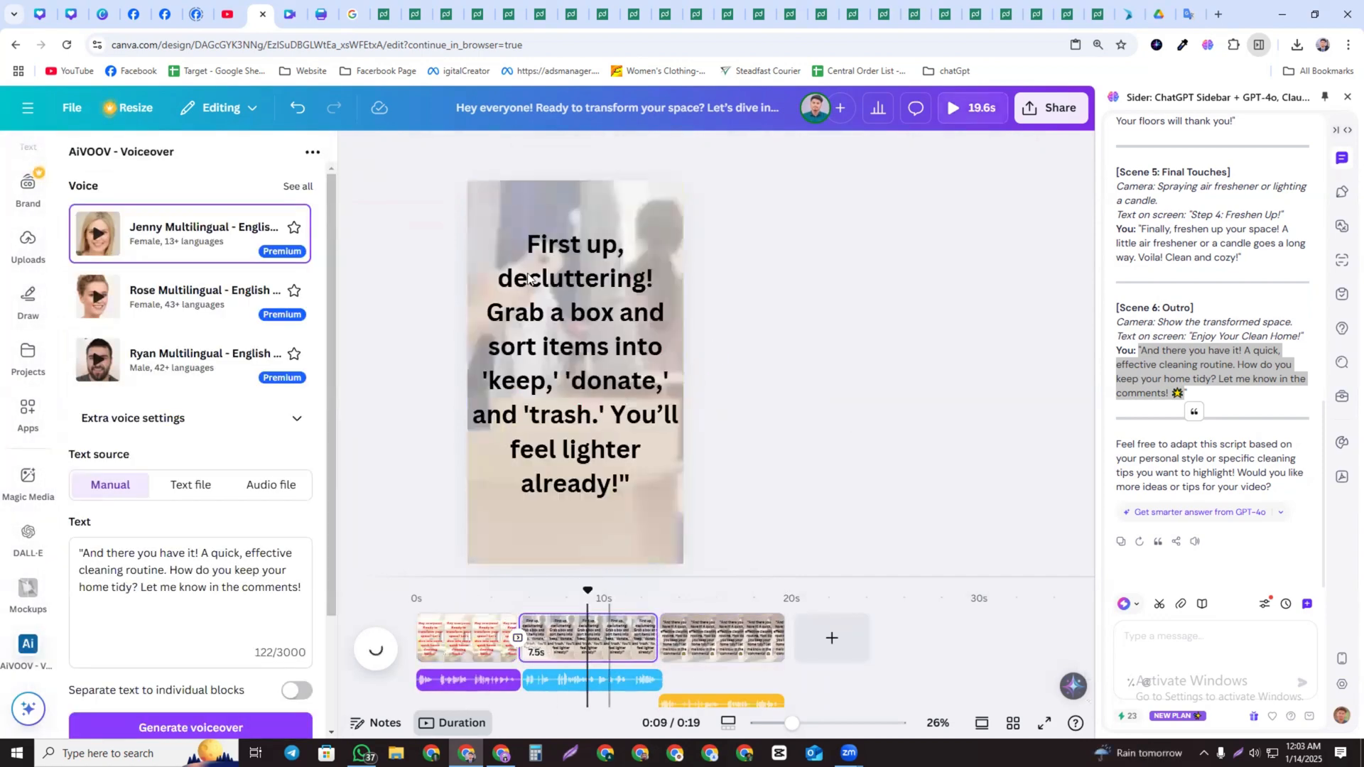
{"action": "left_click", "coordinate": [710, 637]}
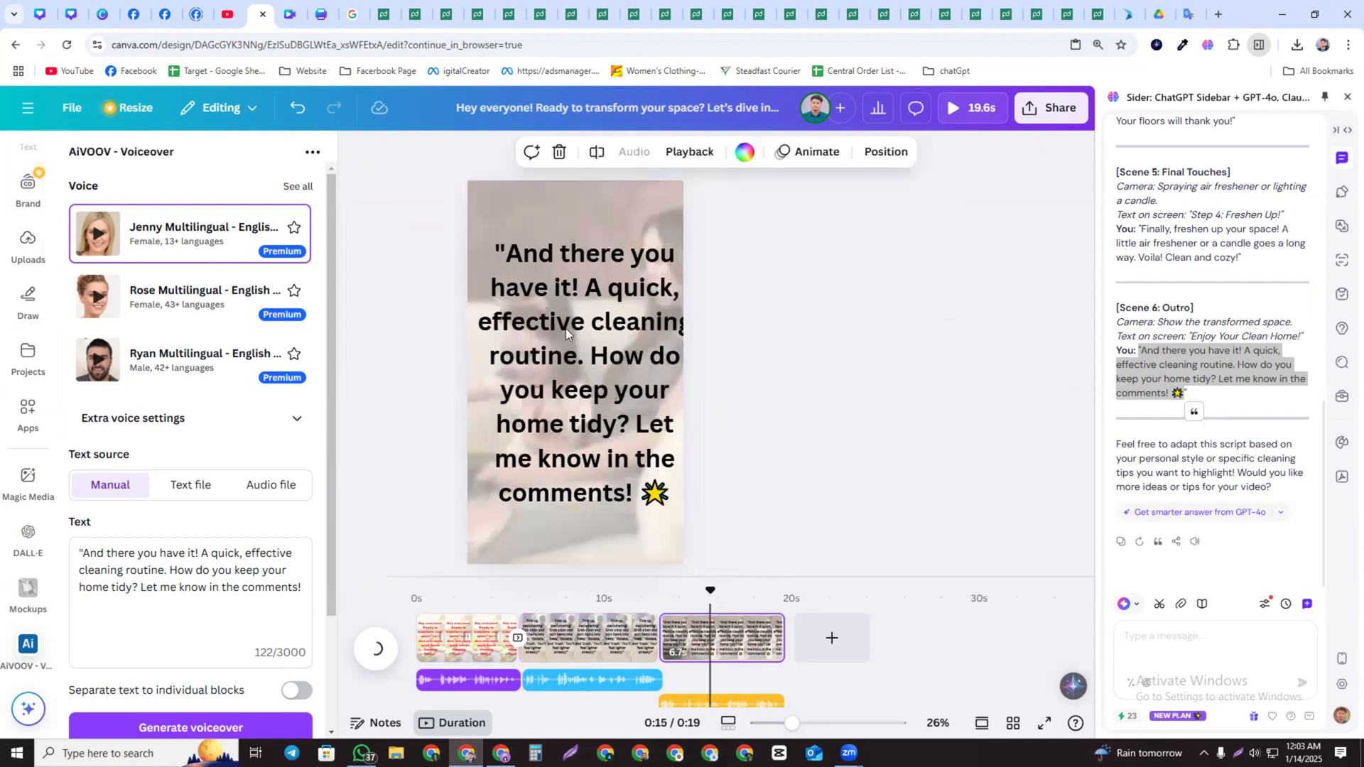
{"action": "left_click", "coordinate": [578, 680]}
{"action": "left_click", "coordinate": [595, 649]}
{"action": "left_click", "coordinate": [568, 370]}
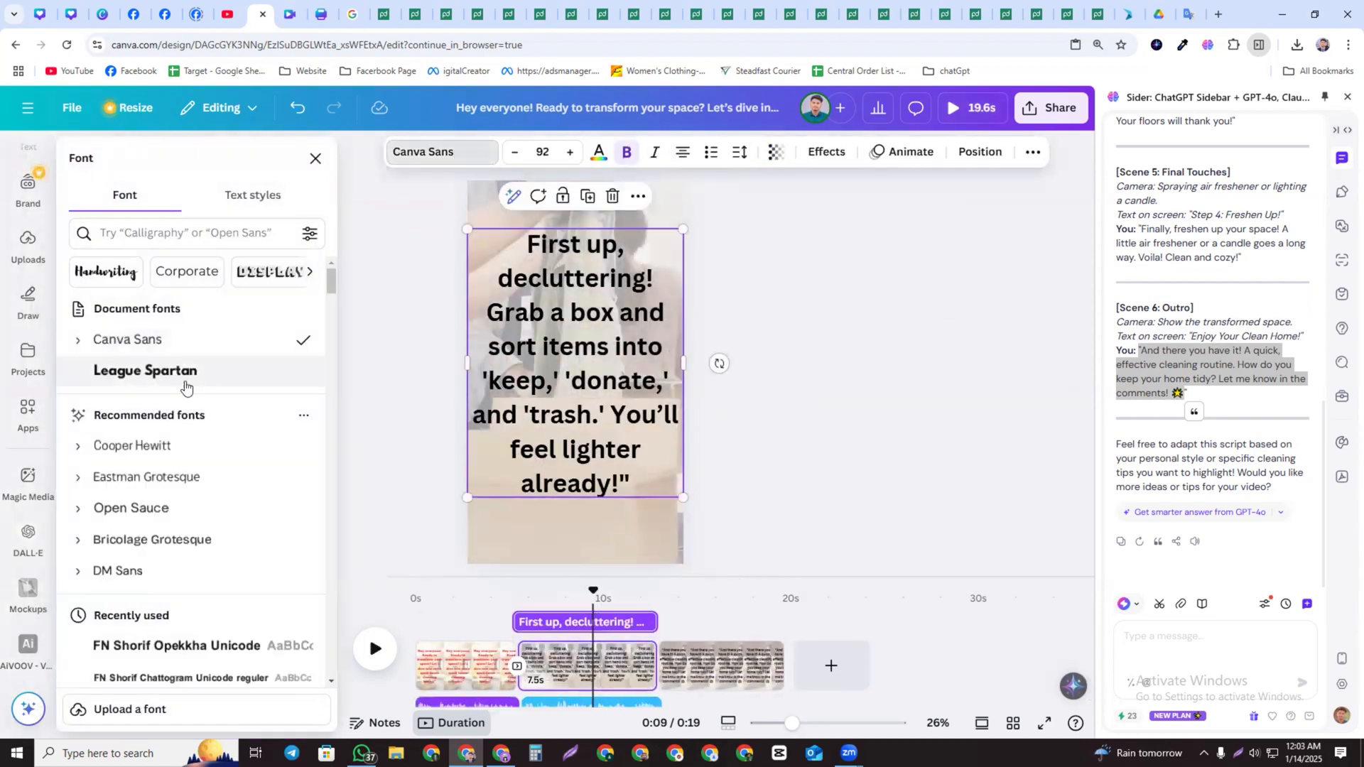
{"action": "left_click", "coordinate": [163, 371]}
Set page 3's heading font to League Spartan
{"action": "left_click", "coordinate": [718, 665]}
{"action": "left_click", "coordinate": [515, 346]}
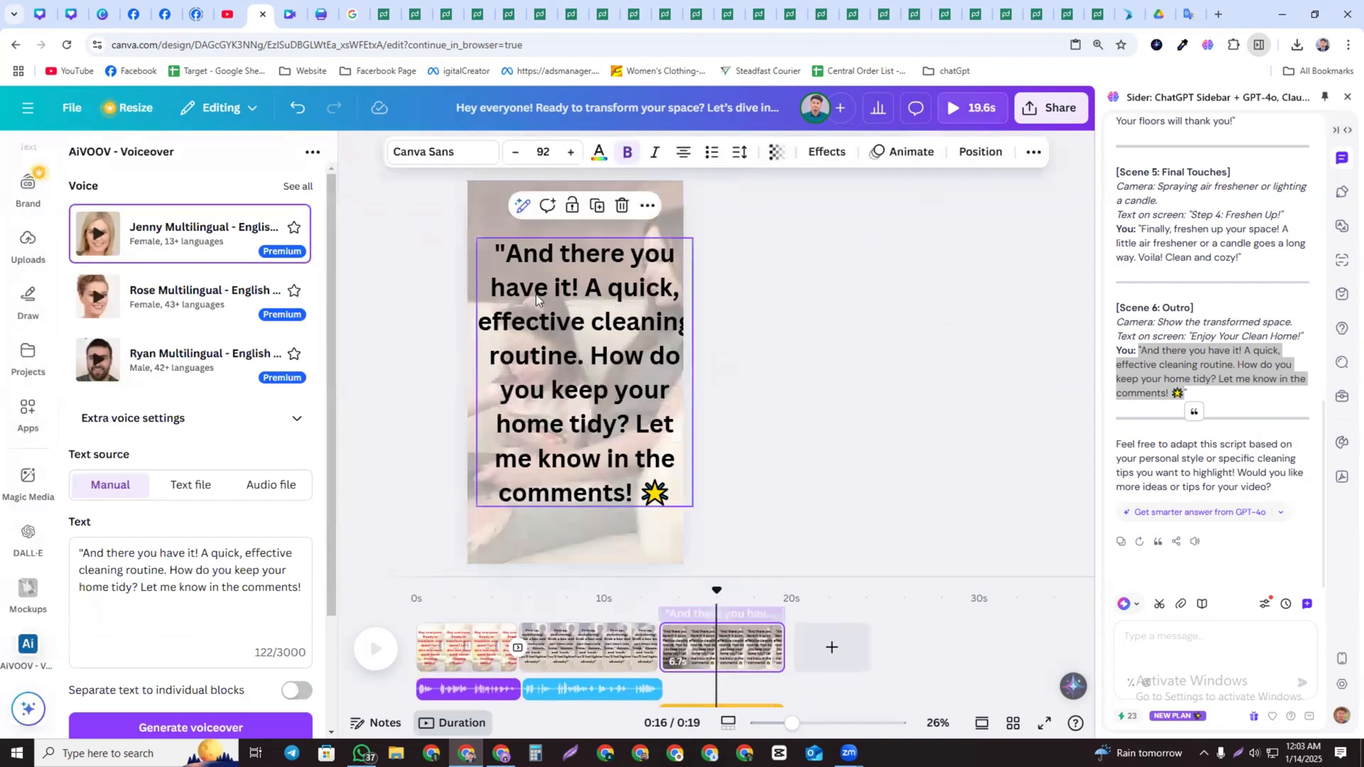
{"action": "left_click", "coordinate": [455, 151]}
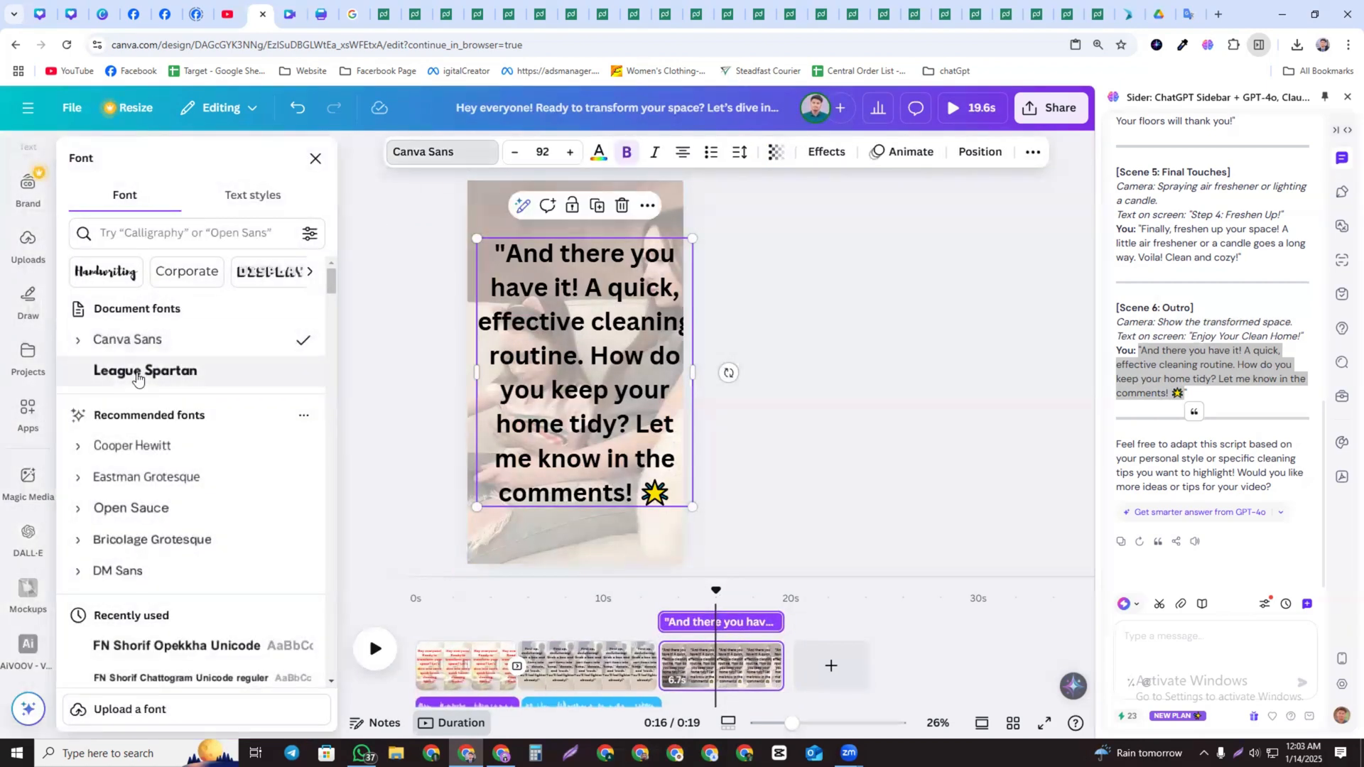
{"action": "left_click", "coordinate": [162, 370]}
Shrink page 3's heading to about 47.6, widen it, and position it near the bottom of the video
{"action": "left_click_drag", "start_coordinate": [649, 433], "coordinate": [644, 402]}
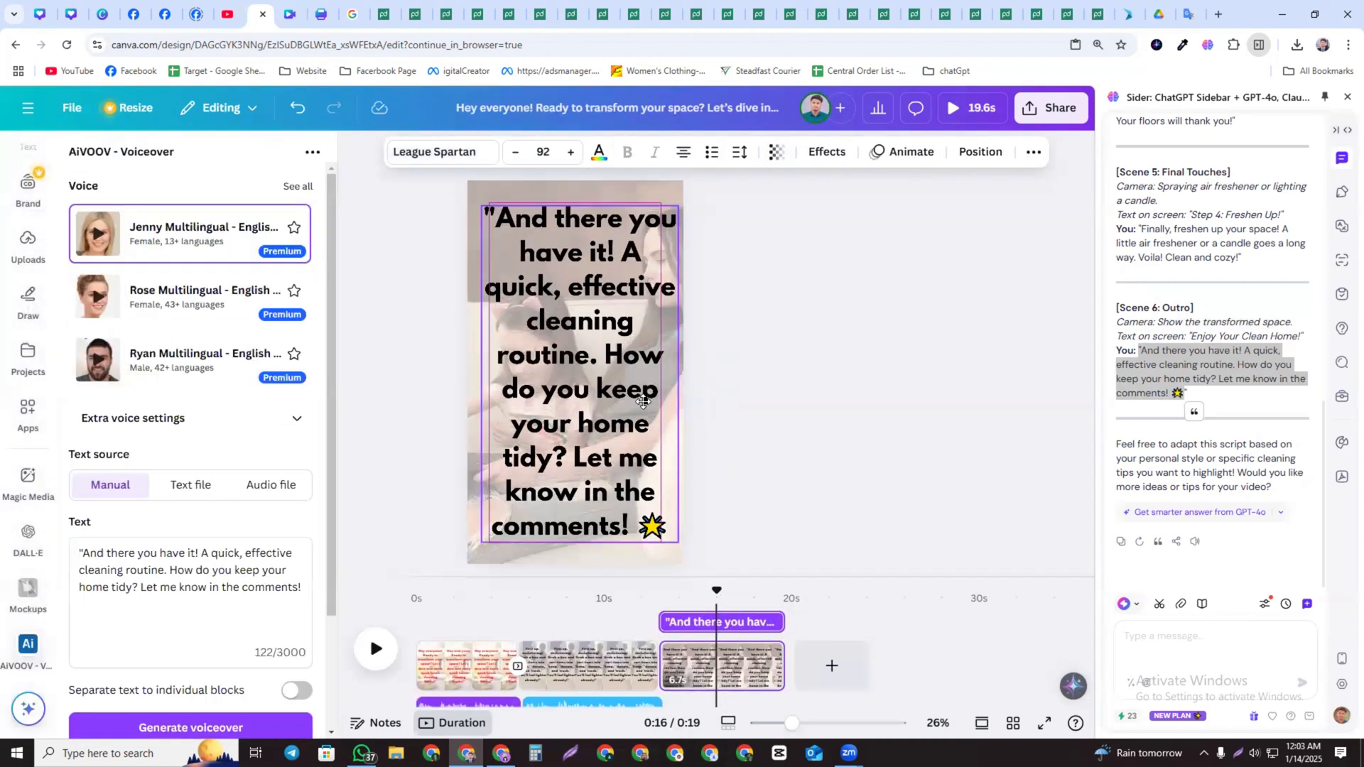
{"action": "left_click_drag", "start_coordinate": [675, 542], "coordinate": [581, 380]}
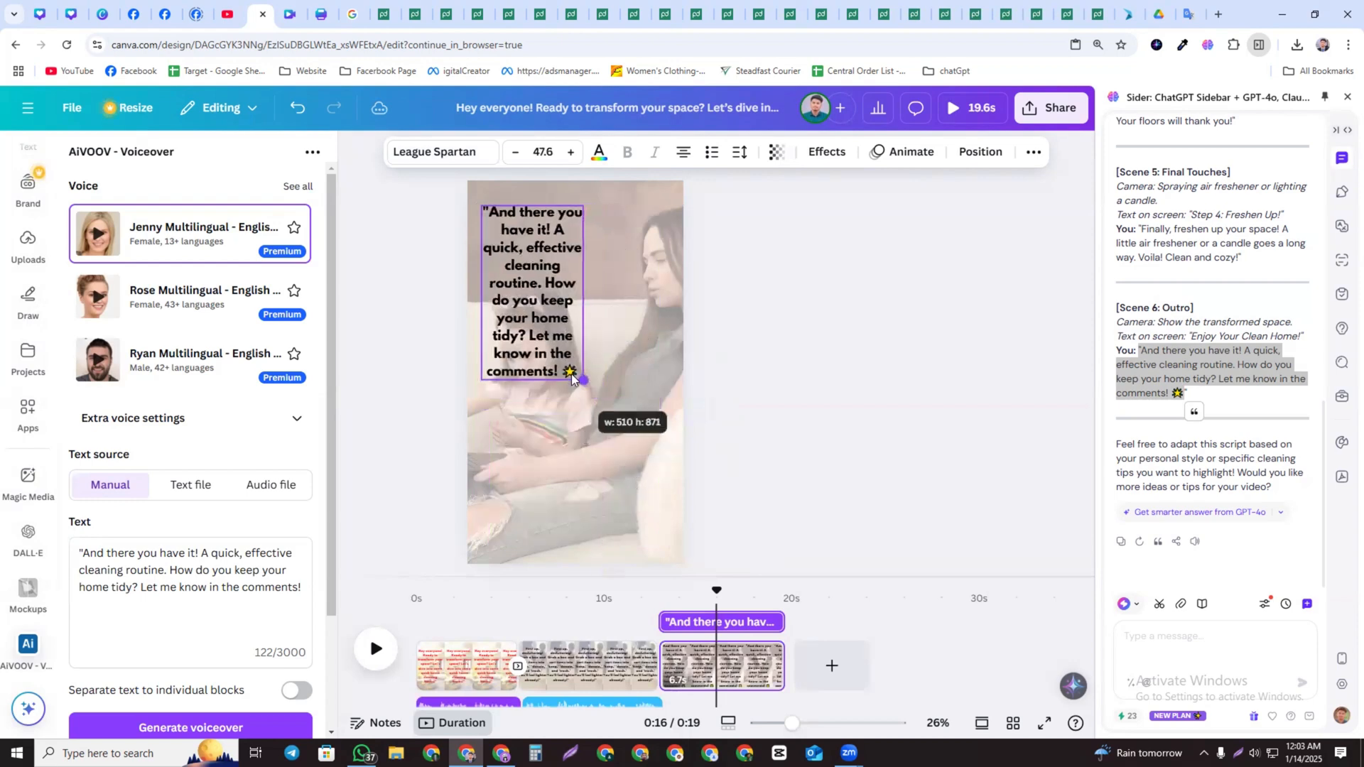
{"action": "left_click_drag", "start_coordinate": [554, 313], "coordinate": [548, 478]}
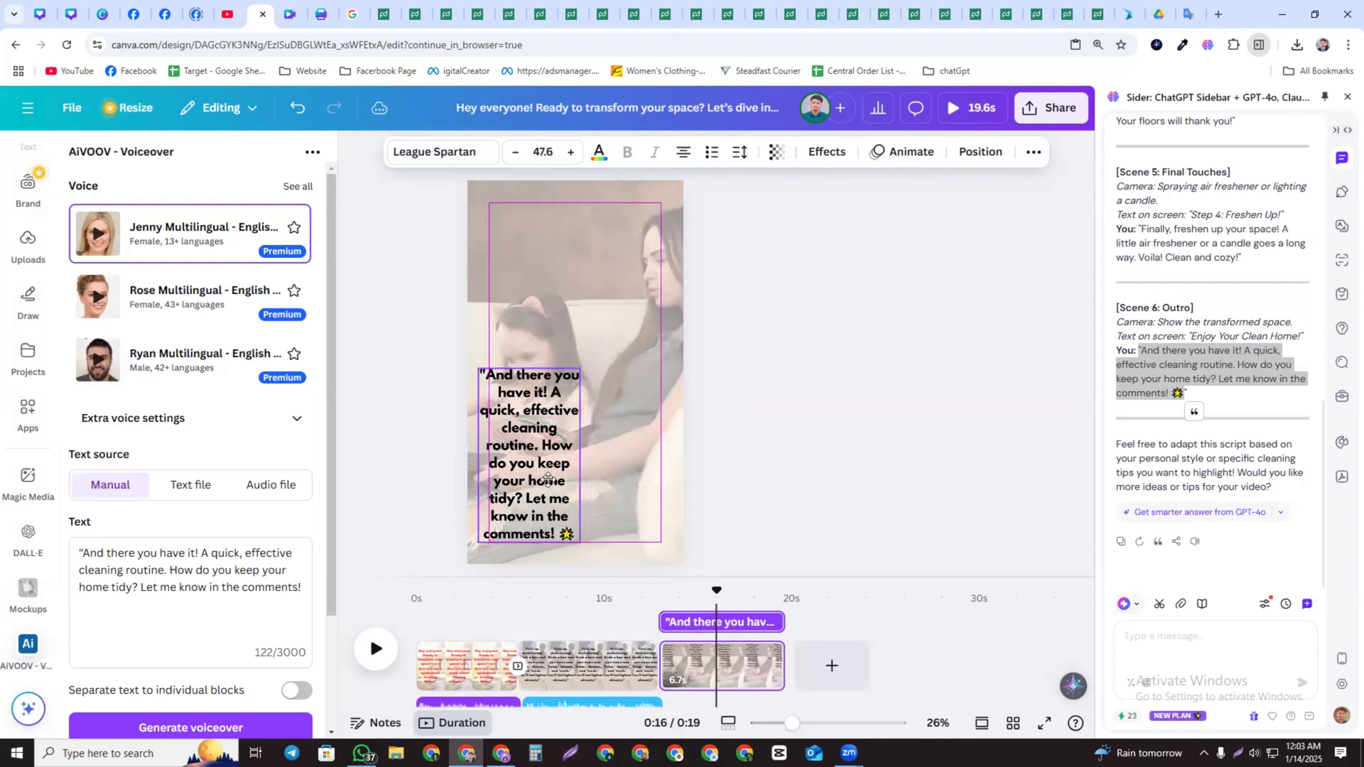
{"action": "left_click_drag", "start_coordinate": [600, 259], "coordinate": [566, 432]}
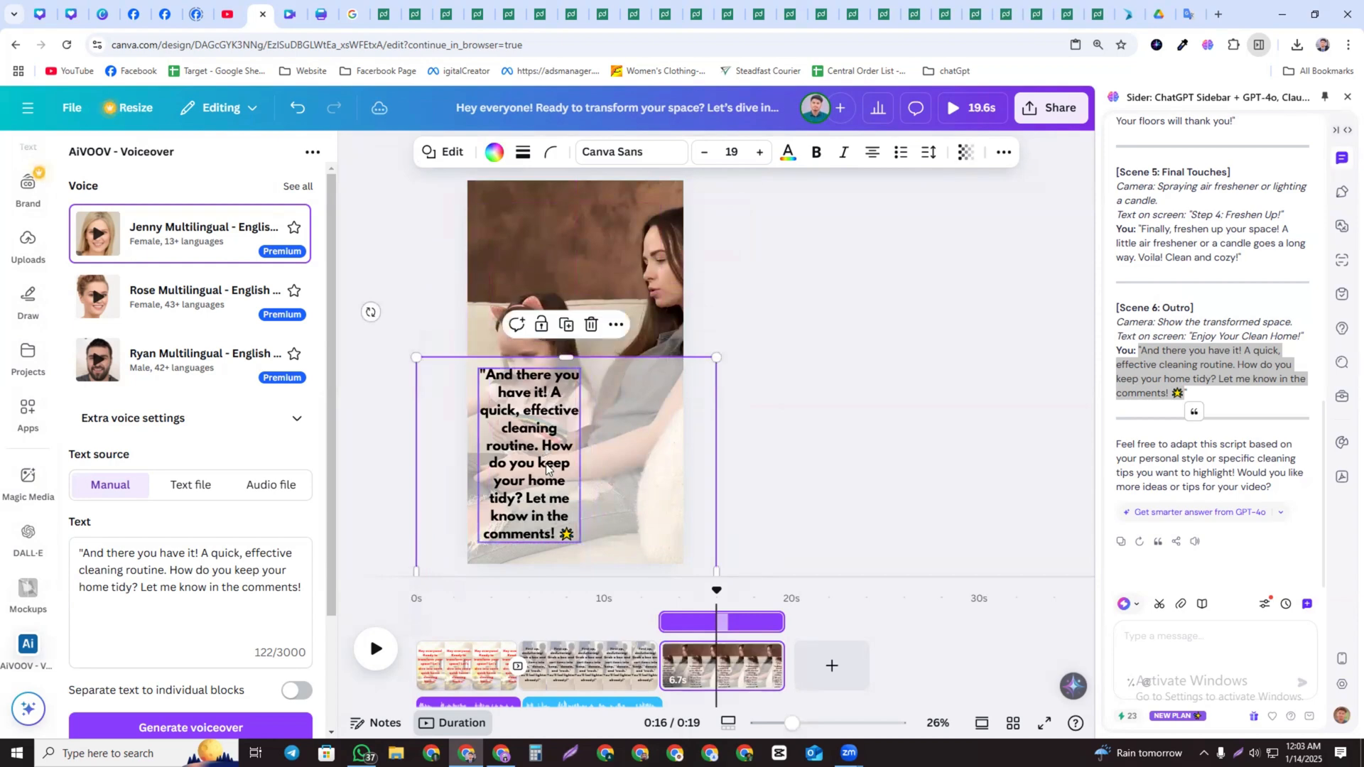
{"action": "left_click", "coordinate": [574, 462]}
{"action": "left_click_drag", "start_coordinate": [581, 485], "coordinate": [667, 488]}
{"action": "left_click_drag", "start_coordinate": [607, 456], "coordinate": [599, 514]}
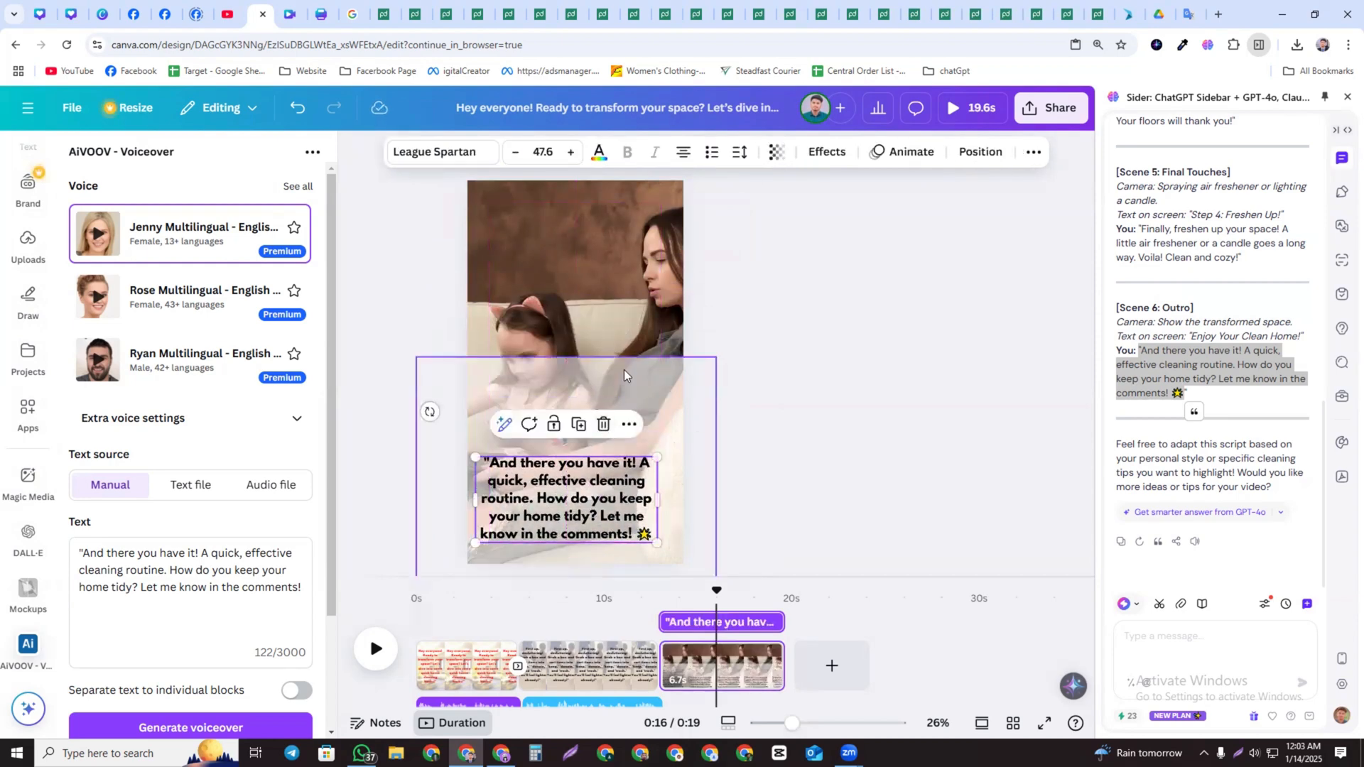
{"action": "left_click_drag", "start_coordinate": [624, 375], "coordinate": [612, 465]}
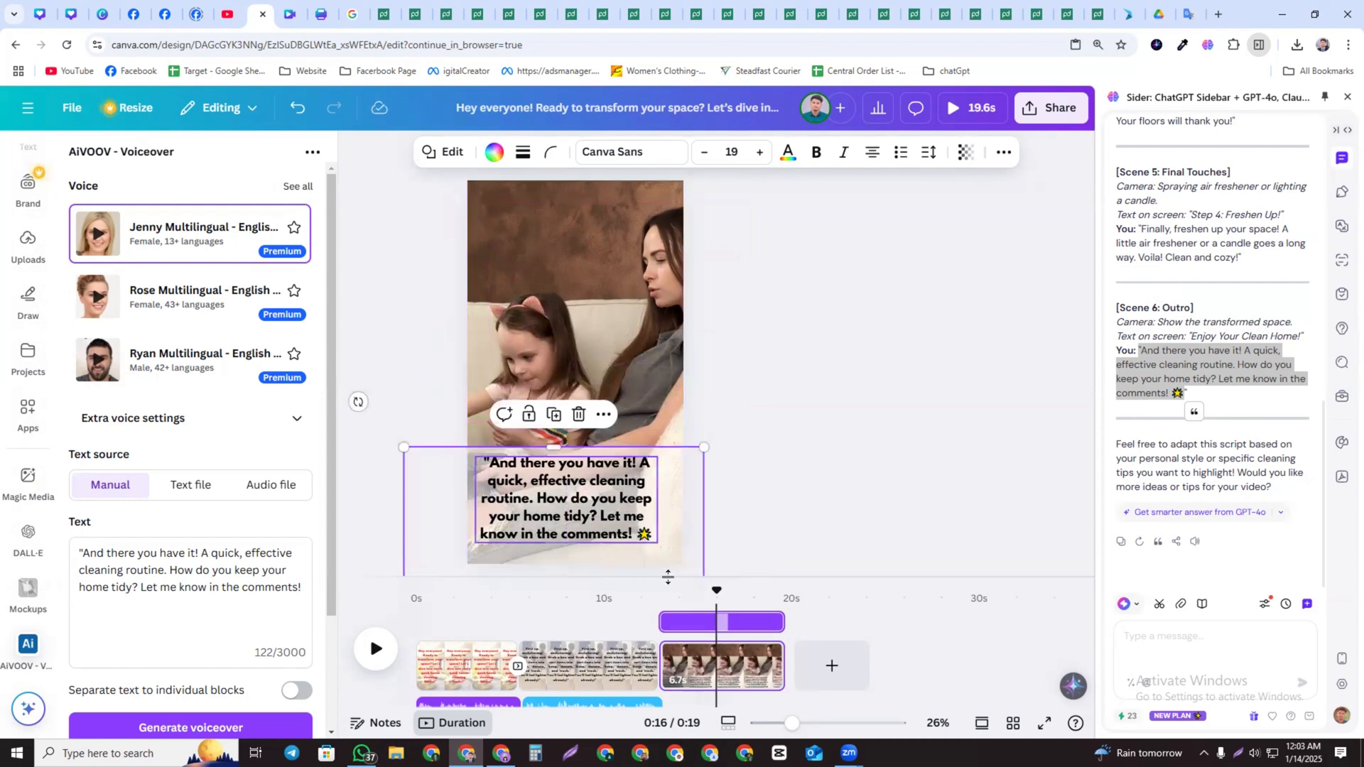
Resize page 2's heading to about 51.4, widen it, and move it with its backdrop to the top
{"action": "left_click", "coordinate": [576, 614]}
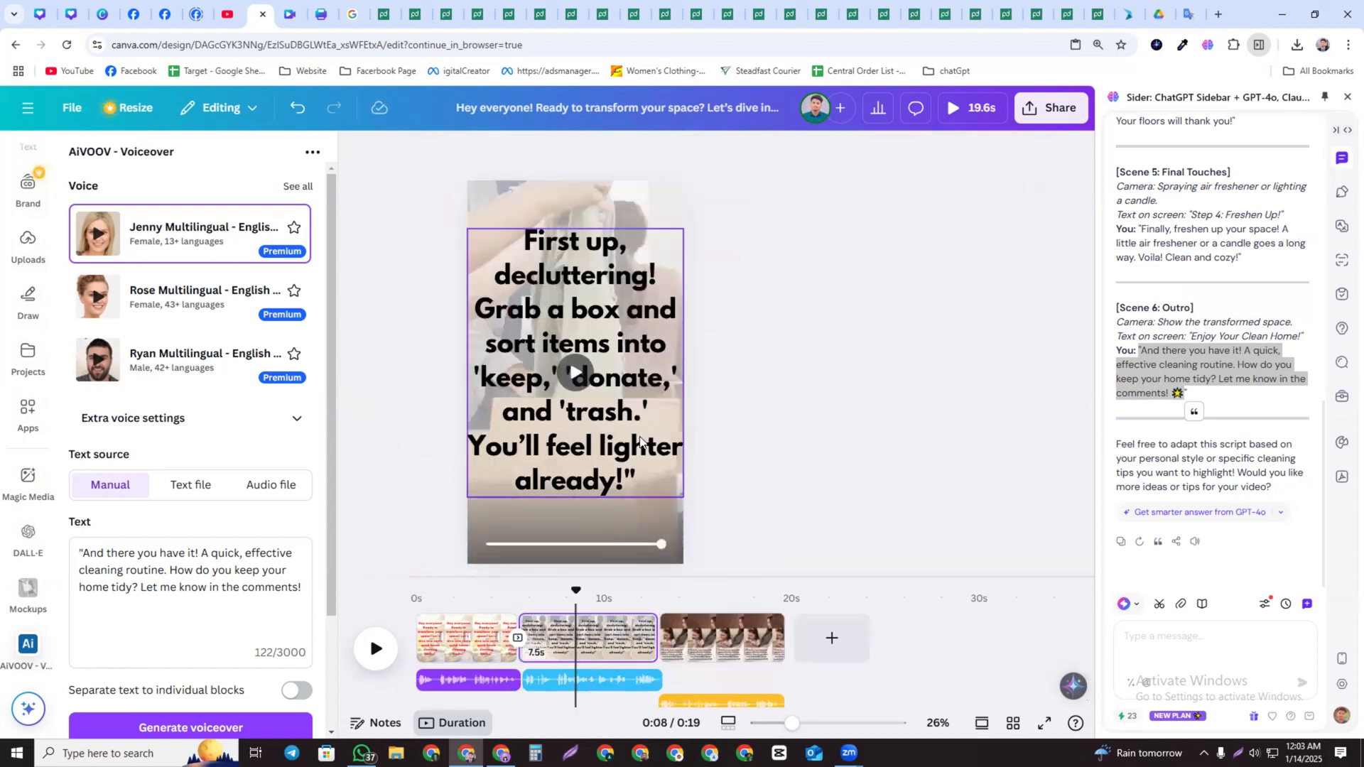
{"action": "left_click", "coordinate": [623, 512]}
{"action": "left_click_drag", "start_coordinate": [627, 516], "coordinate": [625, 228]}
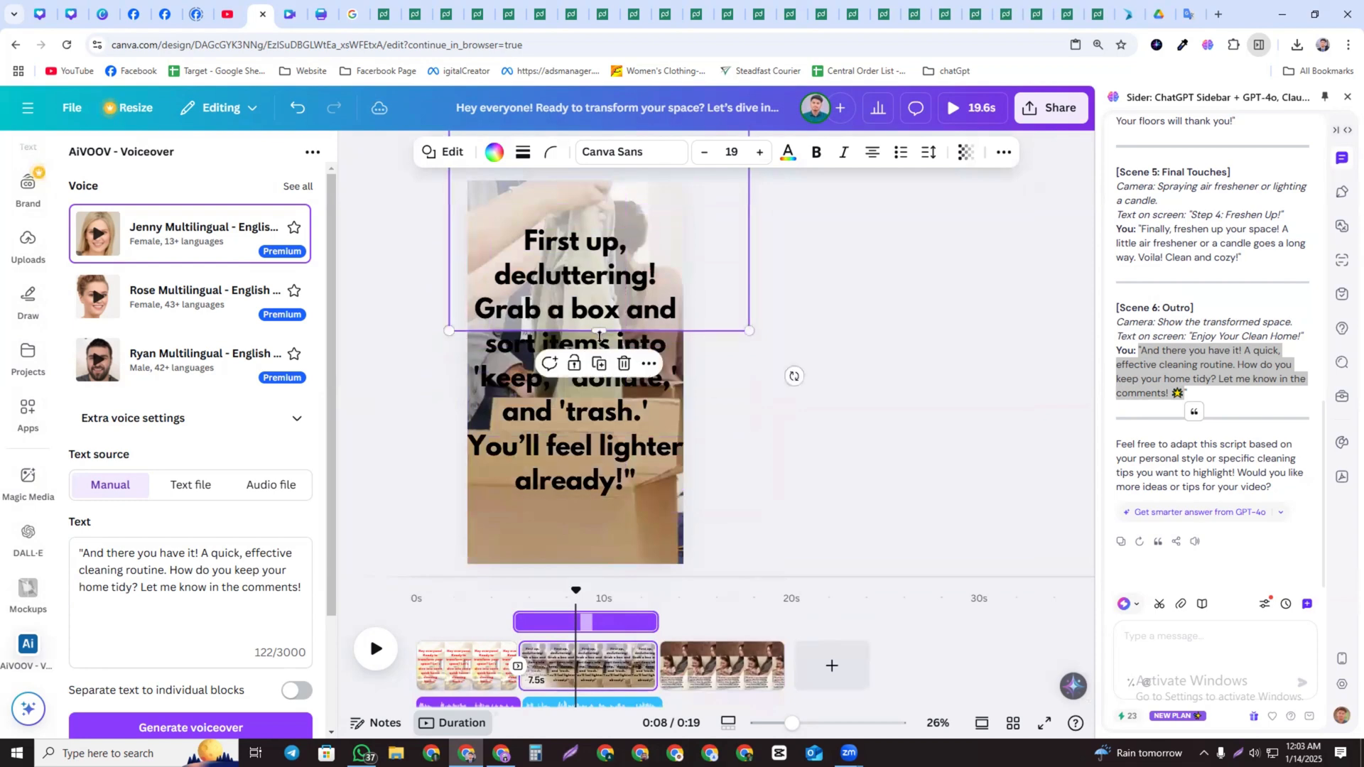
{"action": "left_click", "coordinate": [591, 428]}
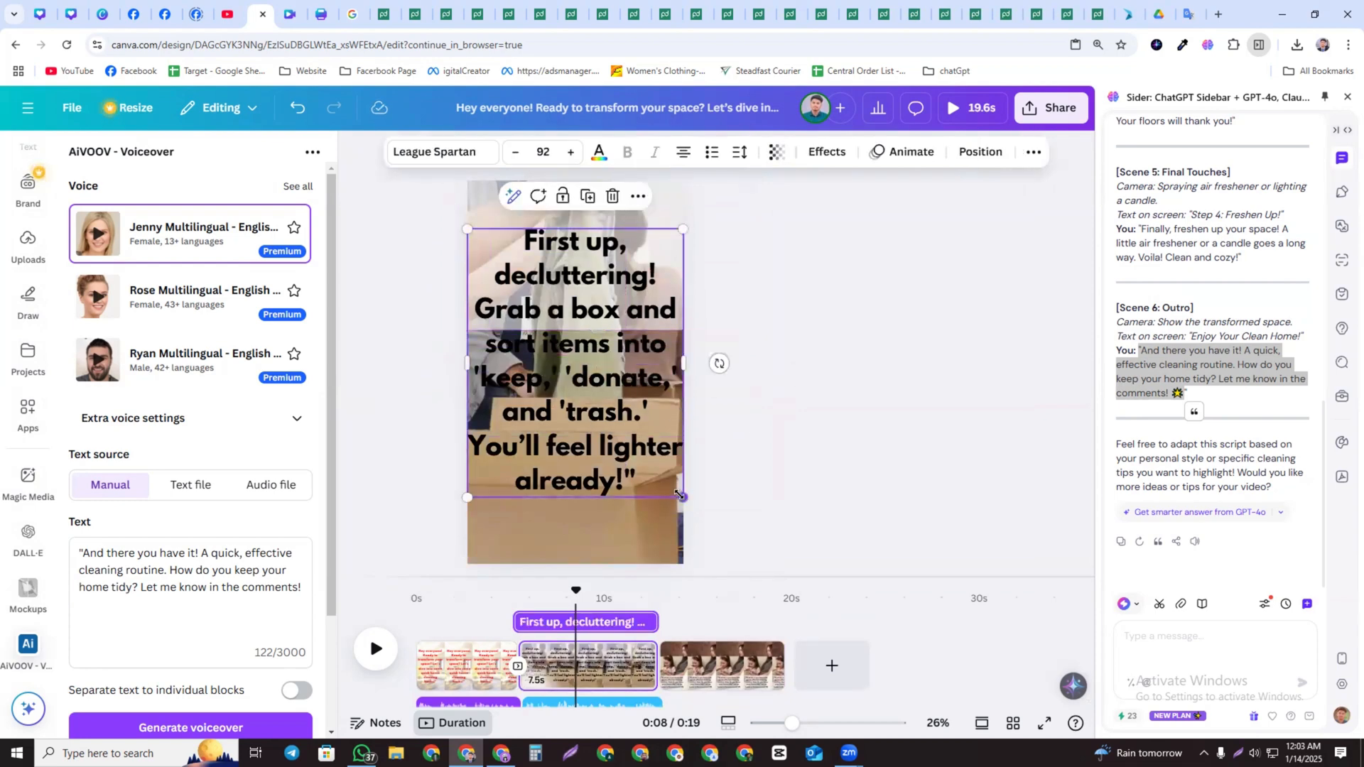
{"action": "left_click_drag", "start_coordinate": [682, 497], "coordinate": [577, 364]}
{"action": "left_click_drag", "start_coordinate": [575, 296], "coordinate": [697, 308]}
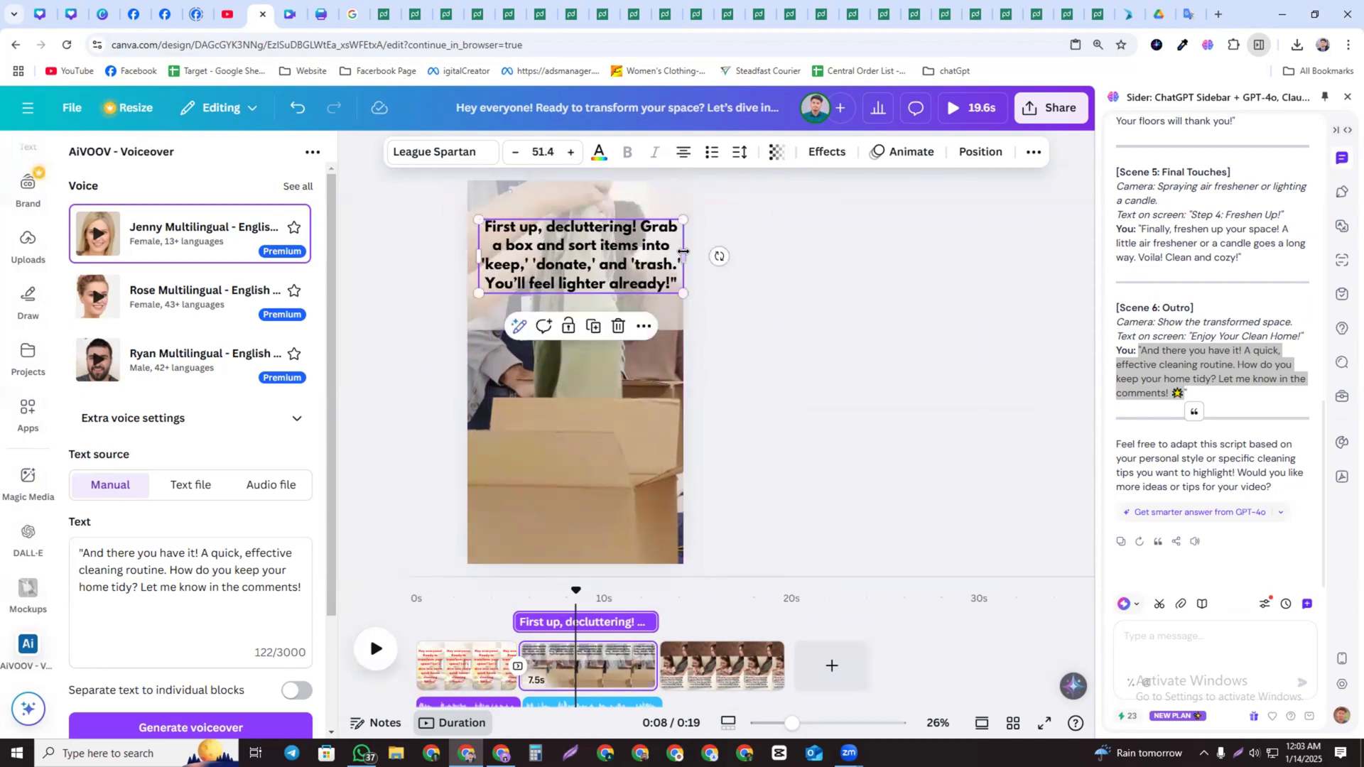
{"action": "left_click_drag", "start_coordinate": [651, 255], "coordinate": [645, 238]}
{"action": "left_click", "coordinate": [667, 300]}
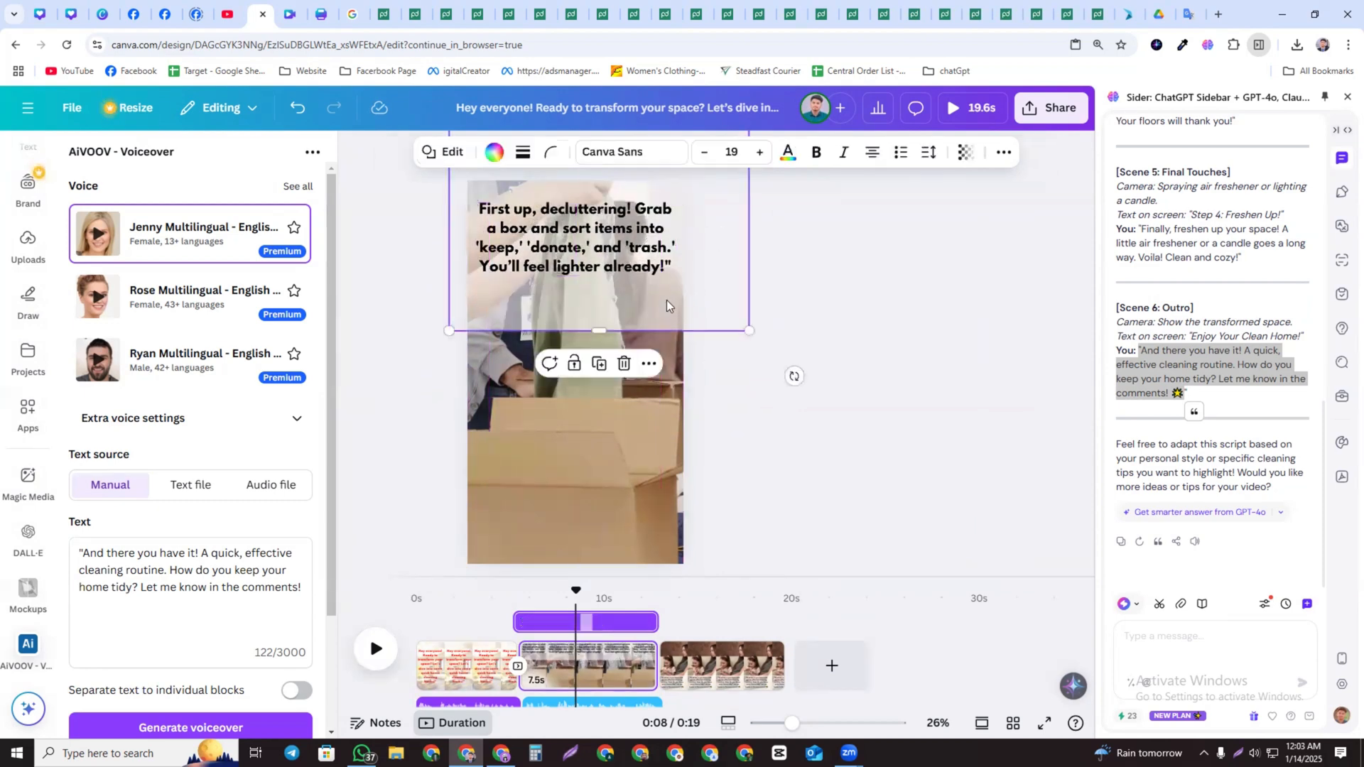
{"action": "left_click_drag", "start_coordinate": [667, 299], "coordinate": [673, 251]}
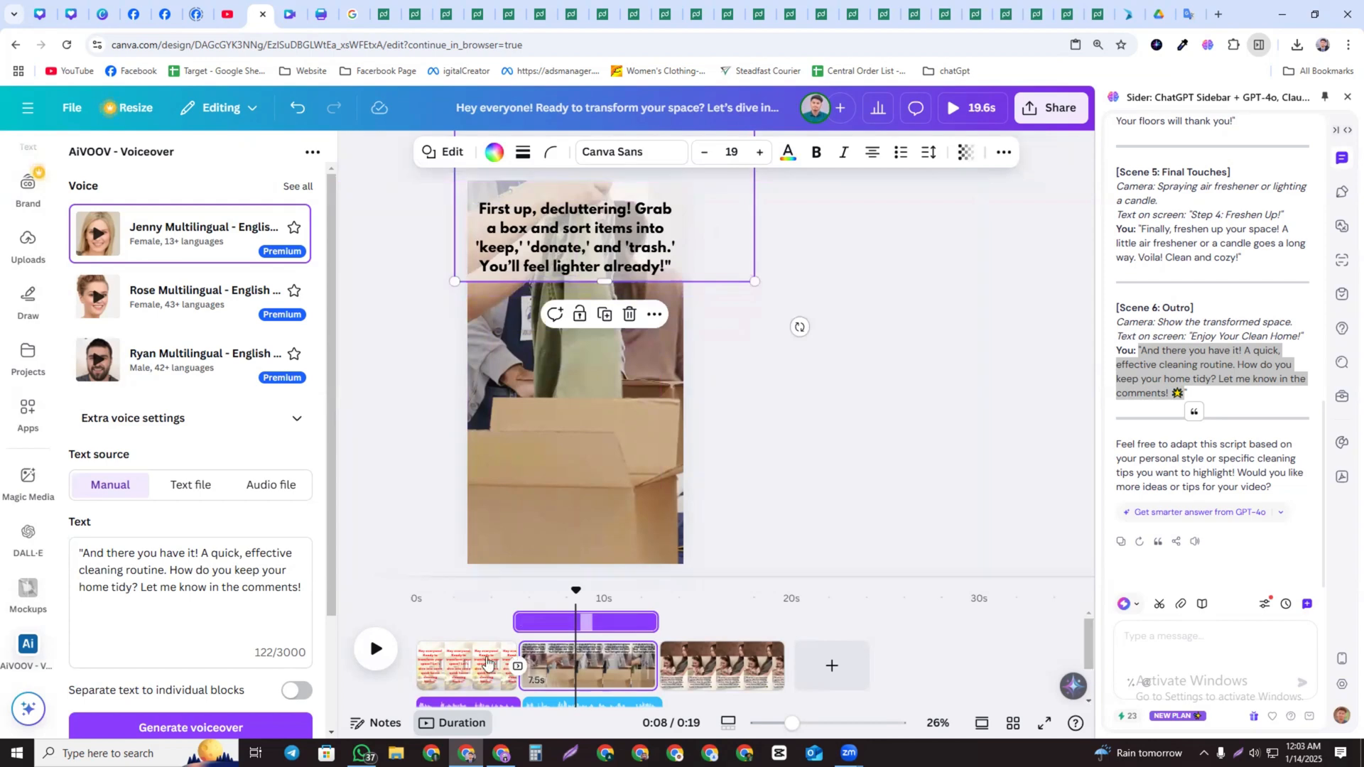
Resize page 1's heading to about 43.8, widen it across the video, and position it in the upper middle
{"action": "left_click", "coordinate": [483, 623]}
{"action": "left_click", "coordinate": [570, 360]}
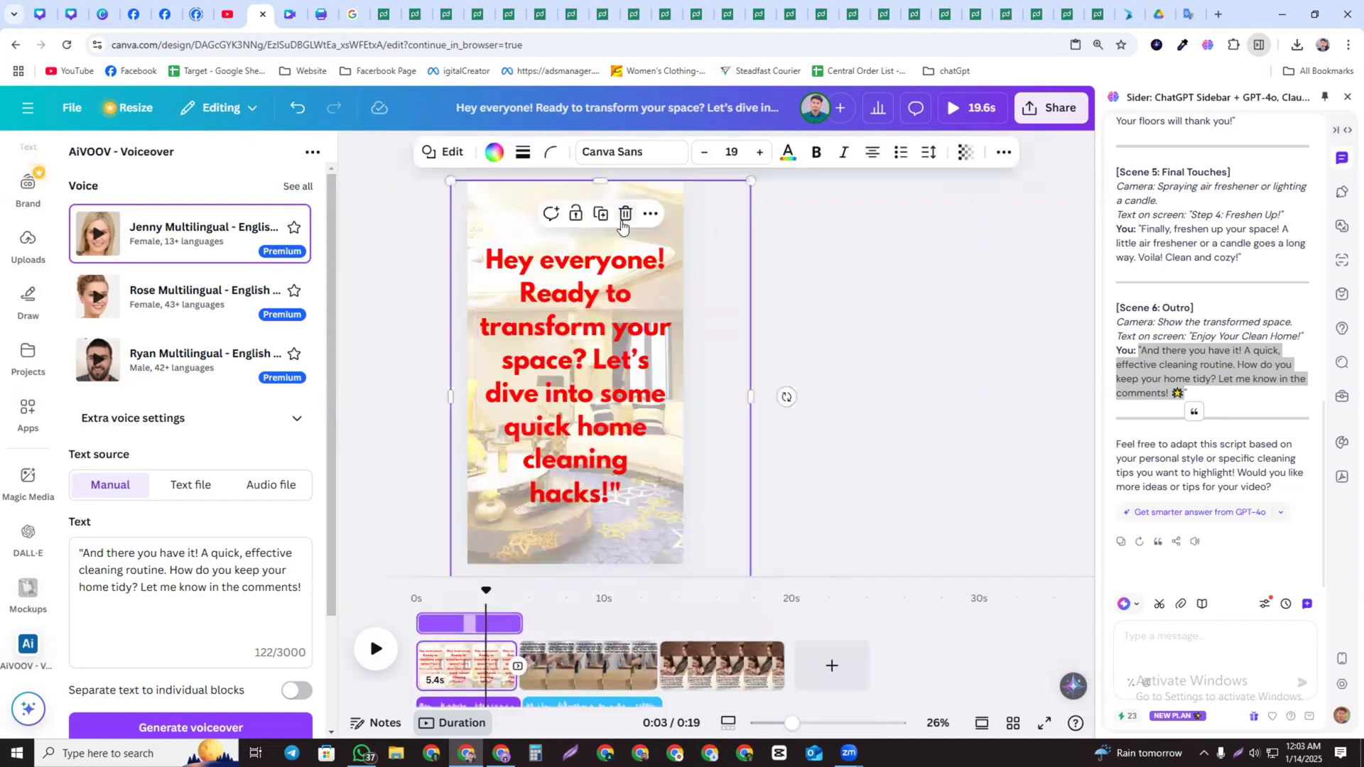
{"action": "left_click_drag", "start_coordinate": [527, 227], "coordinate": [399, 189]}
{"action": "left_click", "coordinate": [396, 186]}
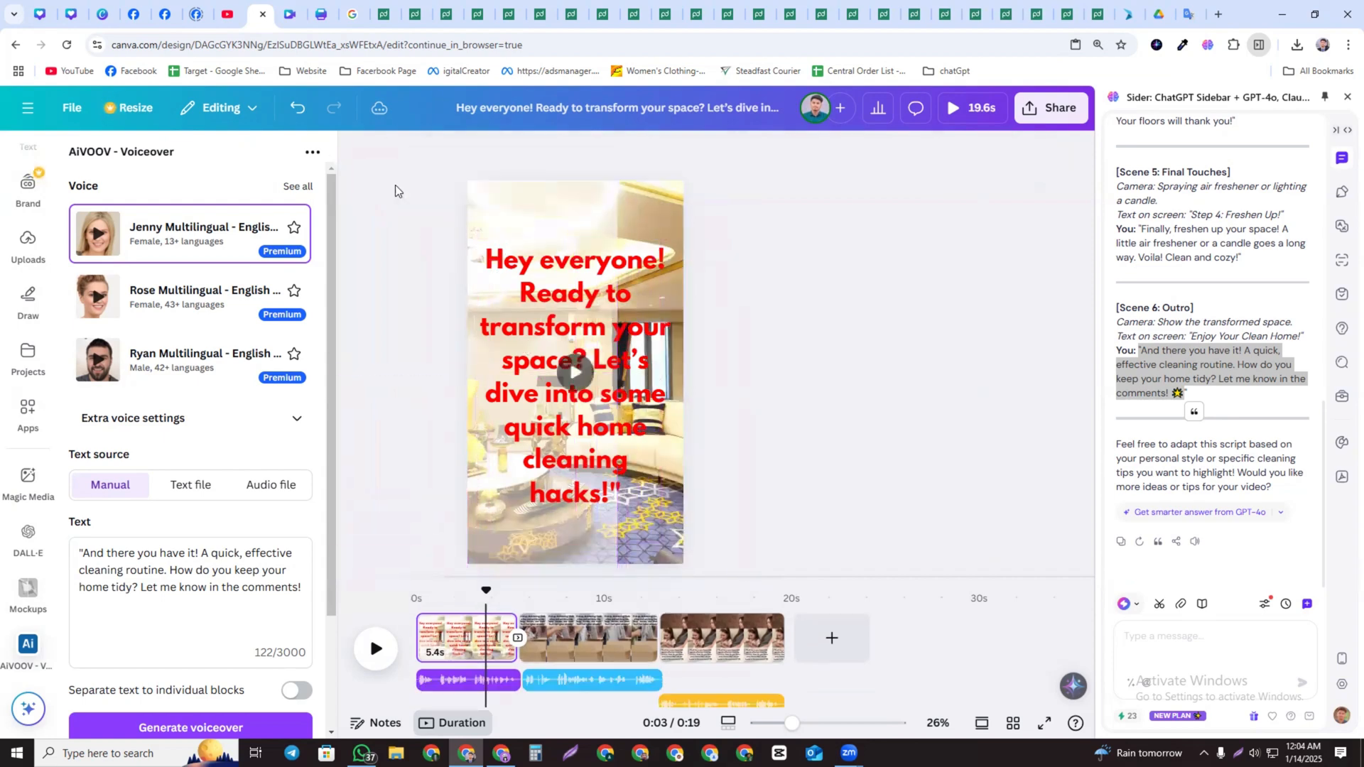
{"action": "left_click", "coordinate": [570, 359]}
{"action": "left_click", "coordinate": [509, 211]}
{"action": "left_click", "coordinate": [500, 202]}
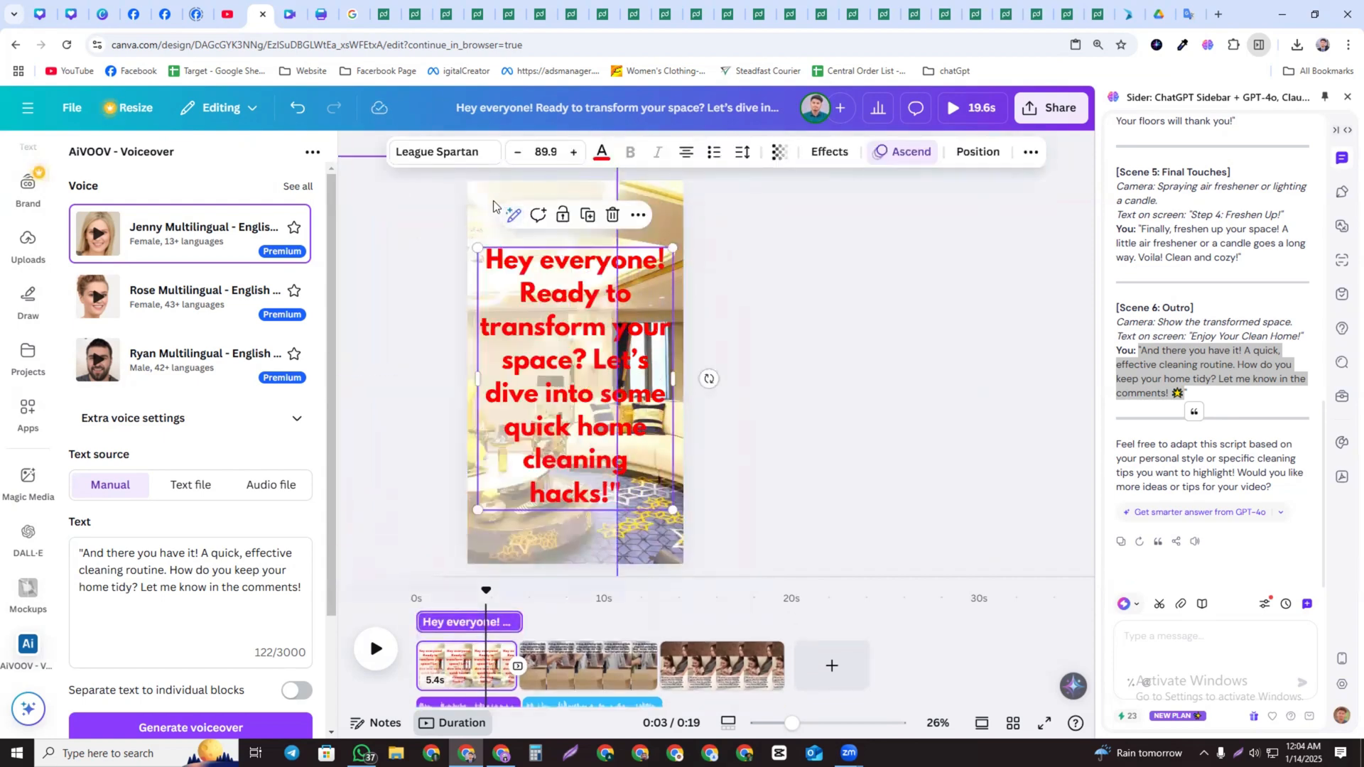
{"action": "left_click", "coordinate": [496, 205]}
{"action": "left_click_drag", "start_coordinate": [531, 219], "coordinate": [455, 220]}
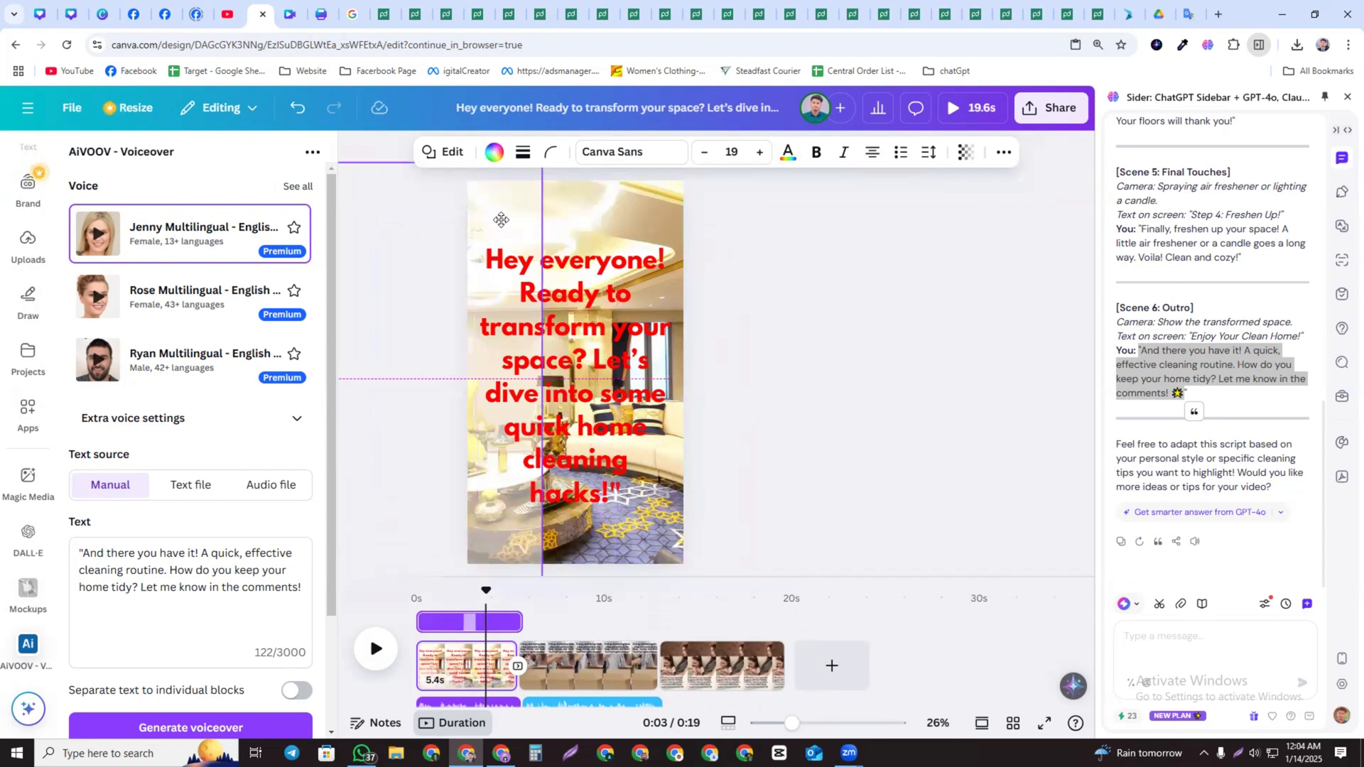
{"action": "left_click", "coordinate": [577, 310]}
{"action": "left_click_drag", "start_coordinate": [676, 381], "coordinate": [524, 297]}
{"action": "scroll", "coordinate": [564, 494], "scroll_direction": "down", "scroll_amount": 2}
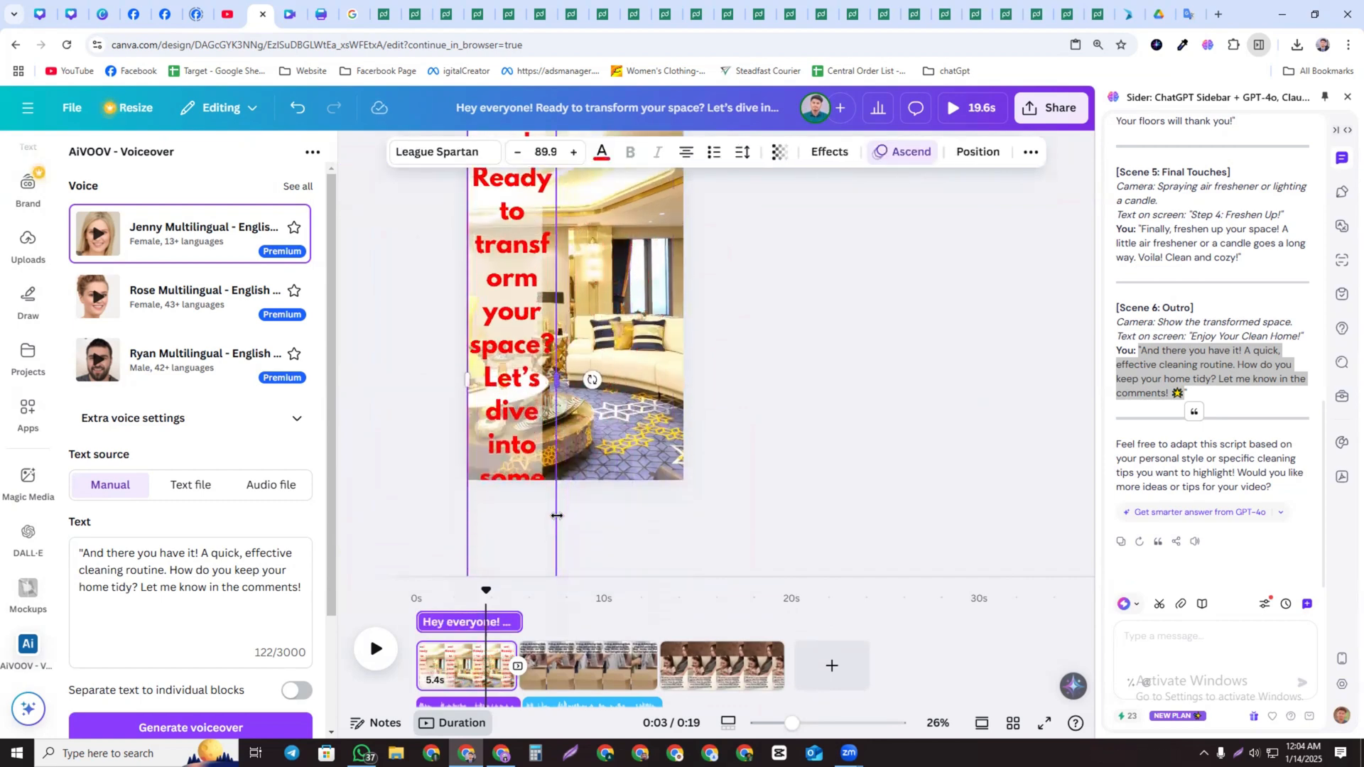
{"action": "left_click_drag", "start_coordinate": [558, 382], "coordinate": [563, 239]}
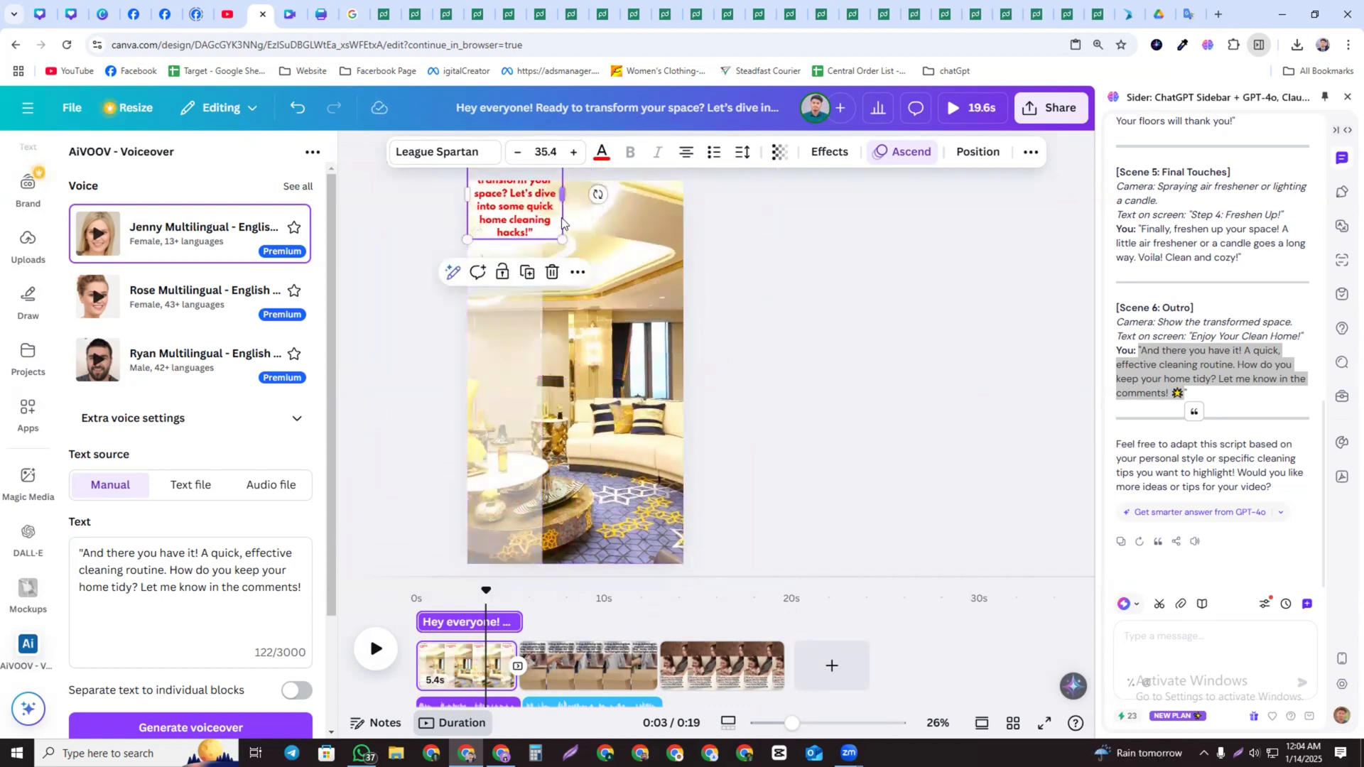
{"action": "left_click_drag", "start_coordinate": [542, 205], "coordinate": [536, 287]}
{"action": "left_click_drag", "start_coordinate": [540, 400], "coordinate": [548, 411]}
{"action": "left_click_drag", "start_coordinate": [502, 363], "coordinate": [668, 392]}
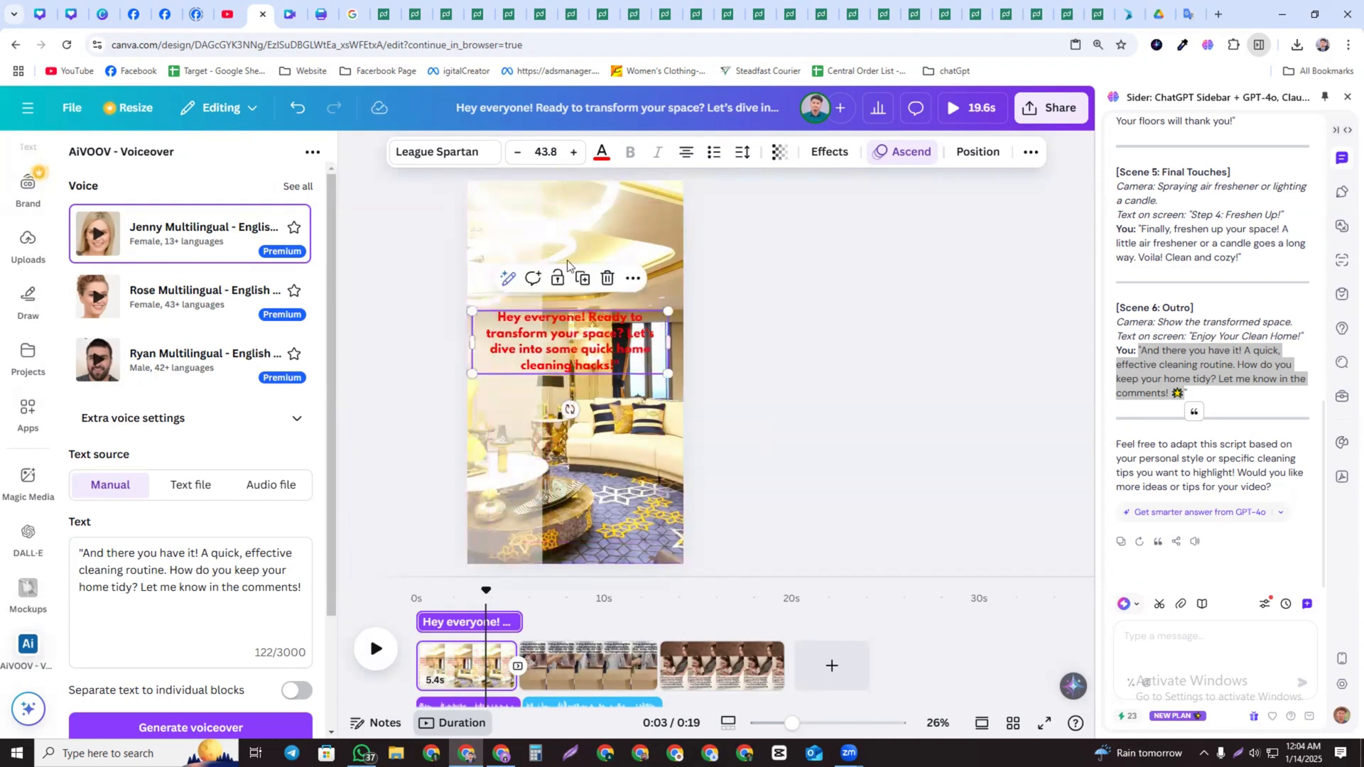
Move page 1's heading and its backdrop down to the bottom of the video
{"action": "left_click", "coordinate": [512, 229]}
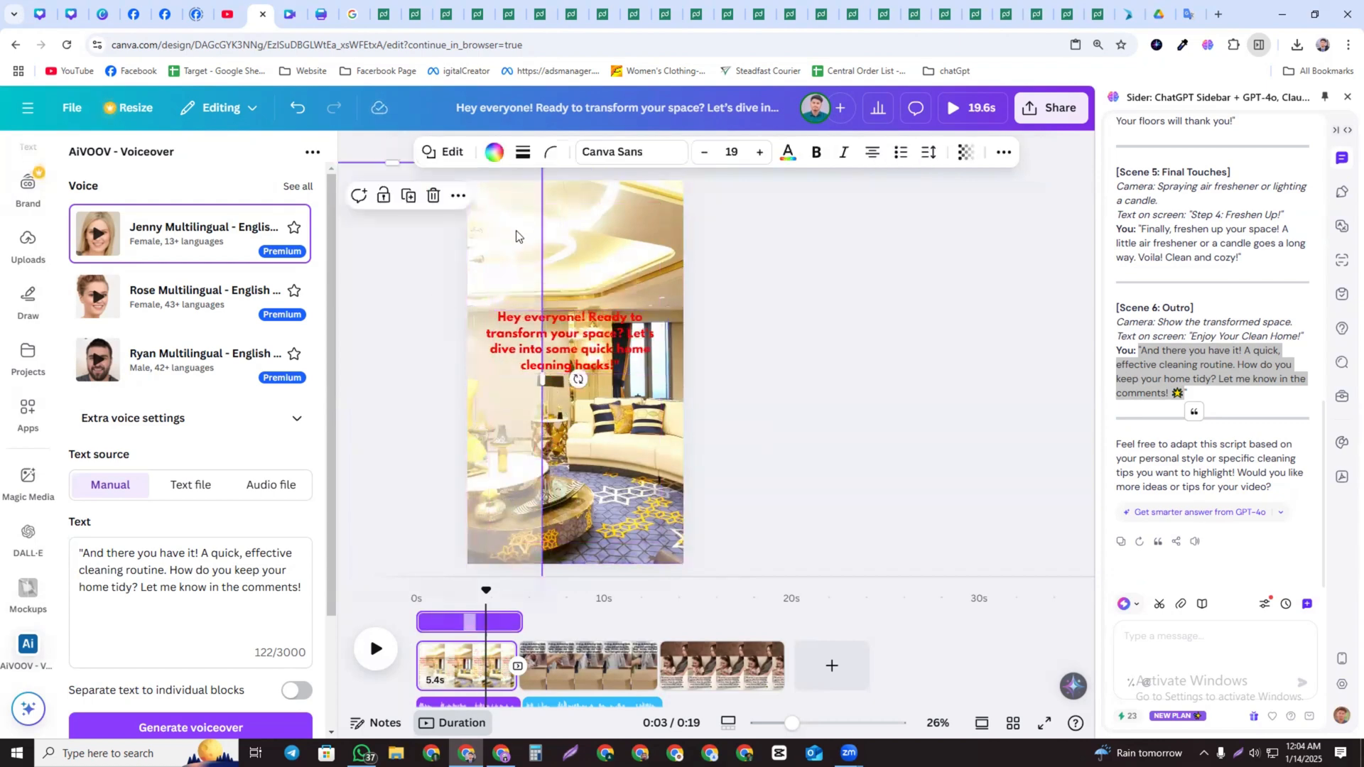
{"action": "left_click", "coordinate": [600, 321]}
{"action": "left_click_drag", "start_coordinate": [653, 249], "coordinate": [673, 563]}
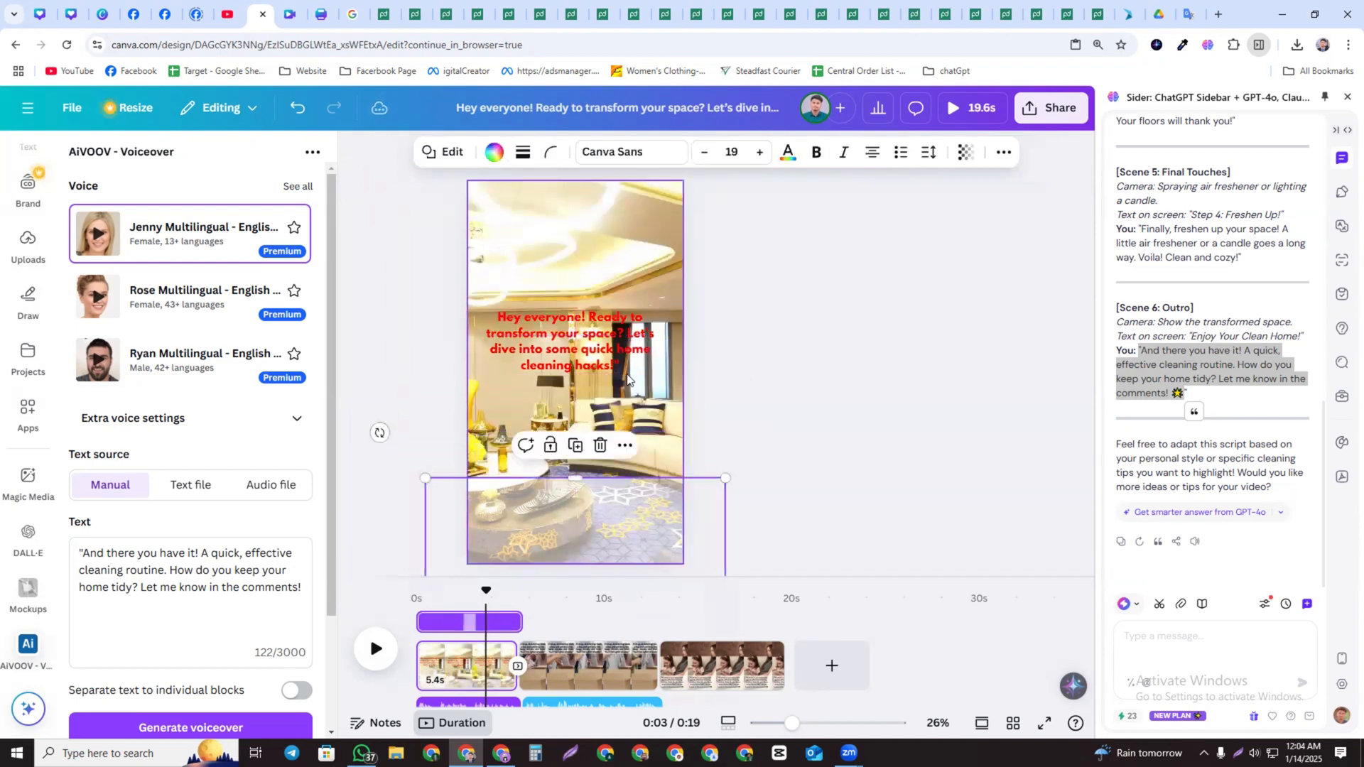
{"action": "left_click_drag", "start_coordinate": [613, 353], "coordinate": [630, 532]}
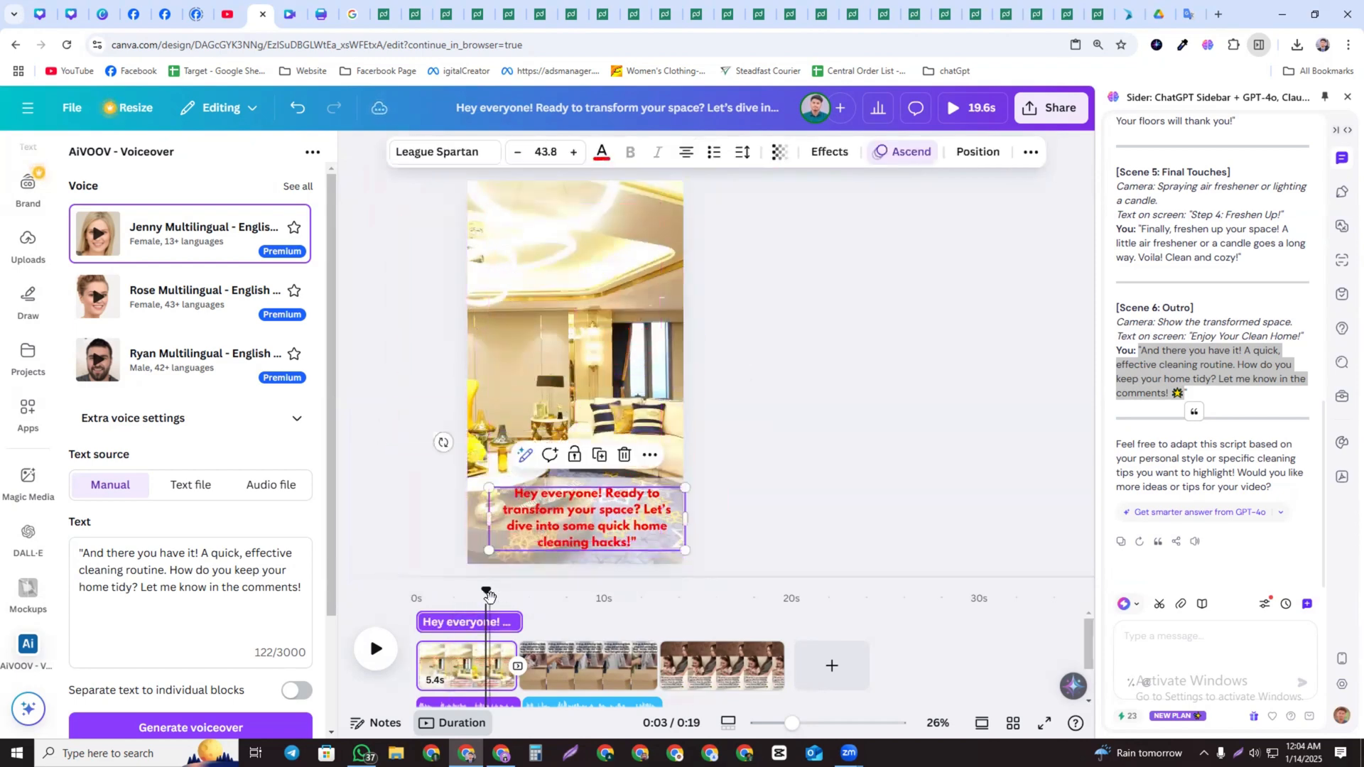
Add a Dissolve transition between pages 2 and 3
{"action": "left_click_drag", "start_coordinate": [478, 603], "coordinate": [416, 603]}
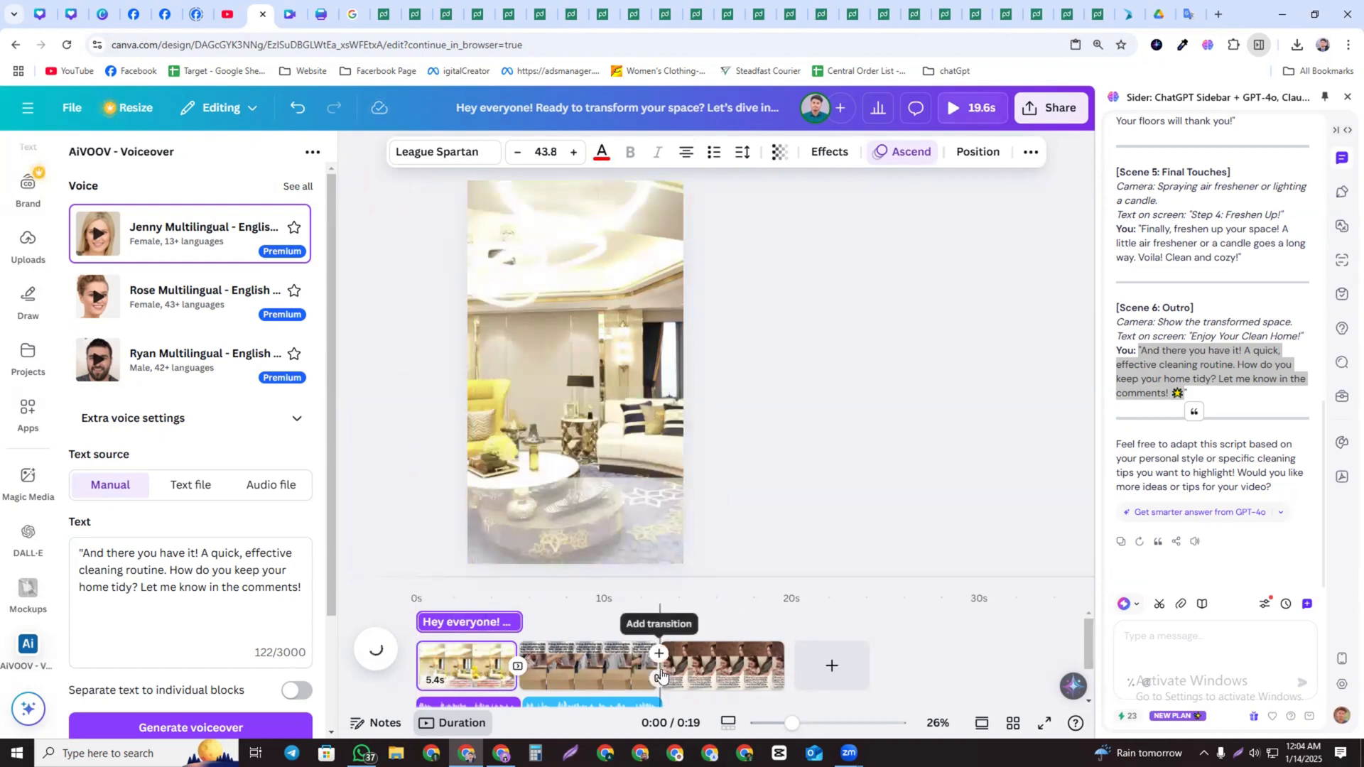
{"action": "left_click", "coordinate": [659, 676]}
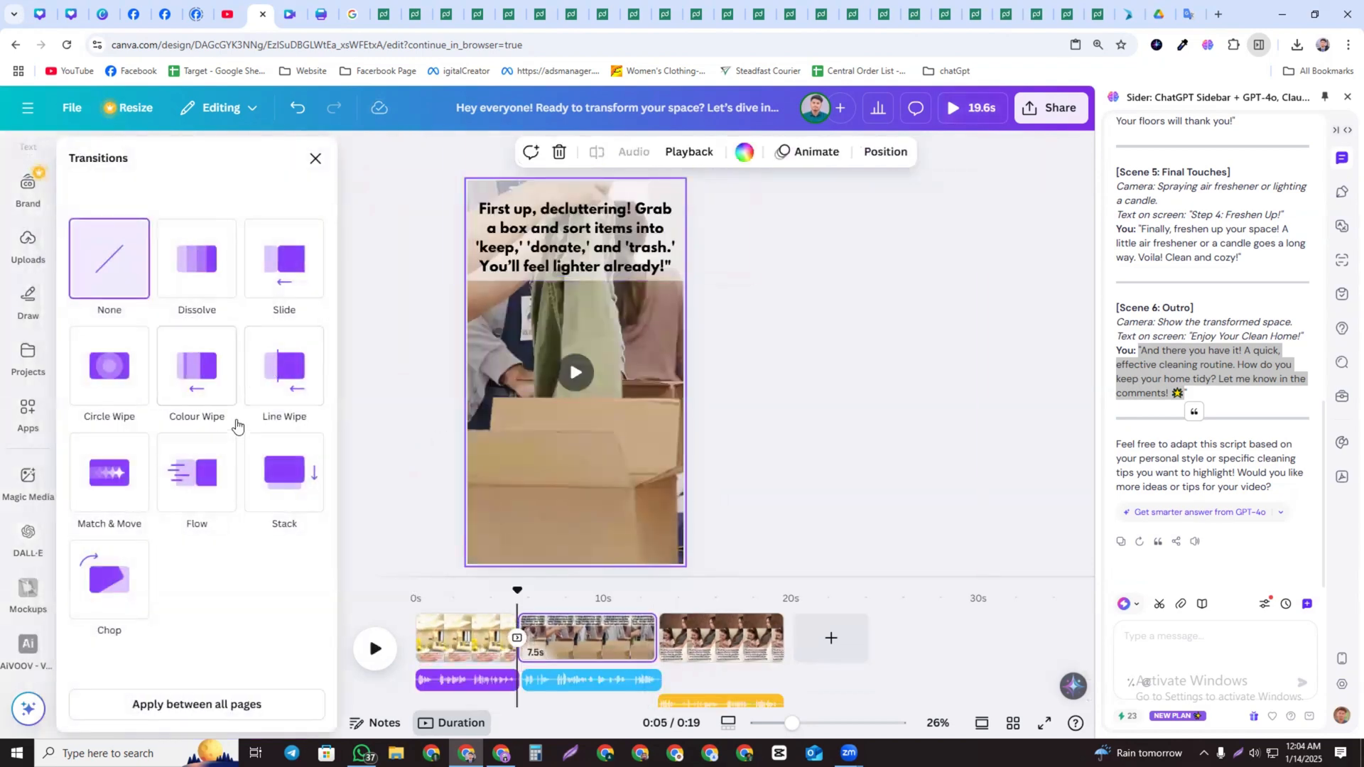
{"action": "left_click", "coordinate": [286, 381]}
{"action": "left_click", "coordinate": [191, 362]}
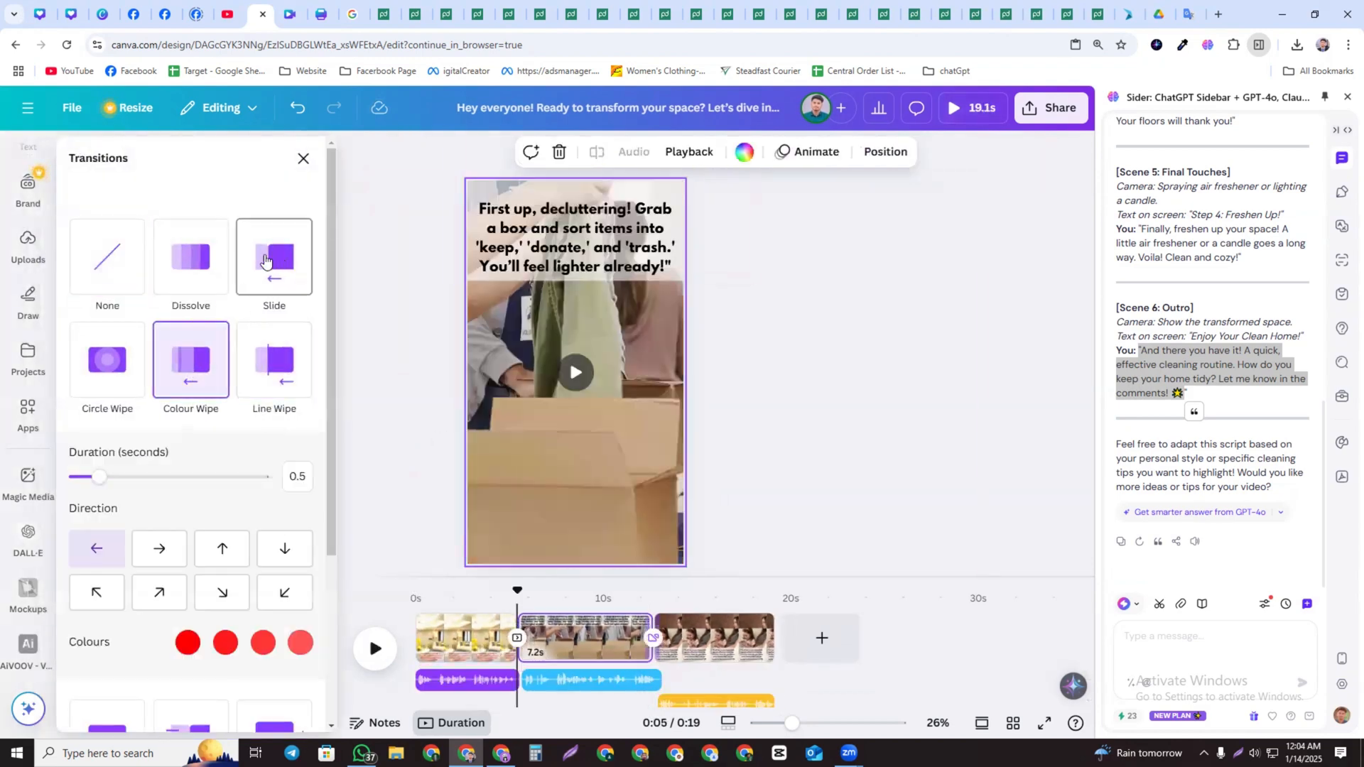
{"action": "left_click", "coordinate": [205, 255]}
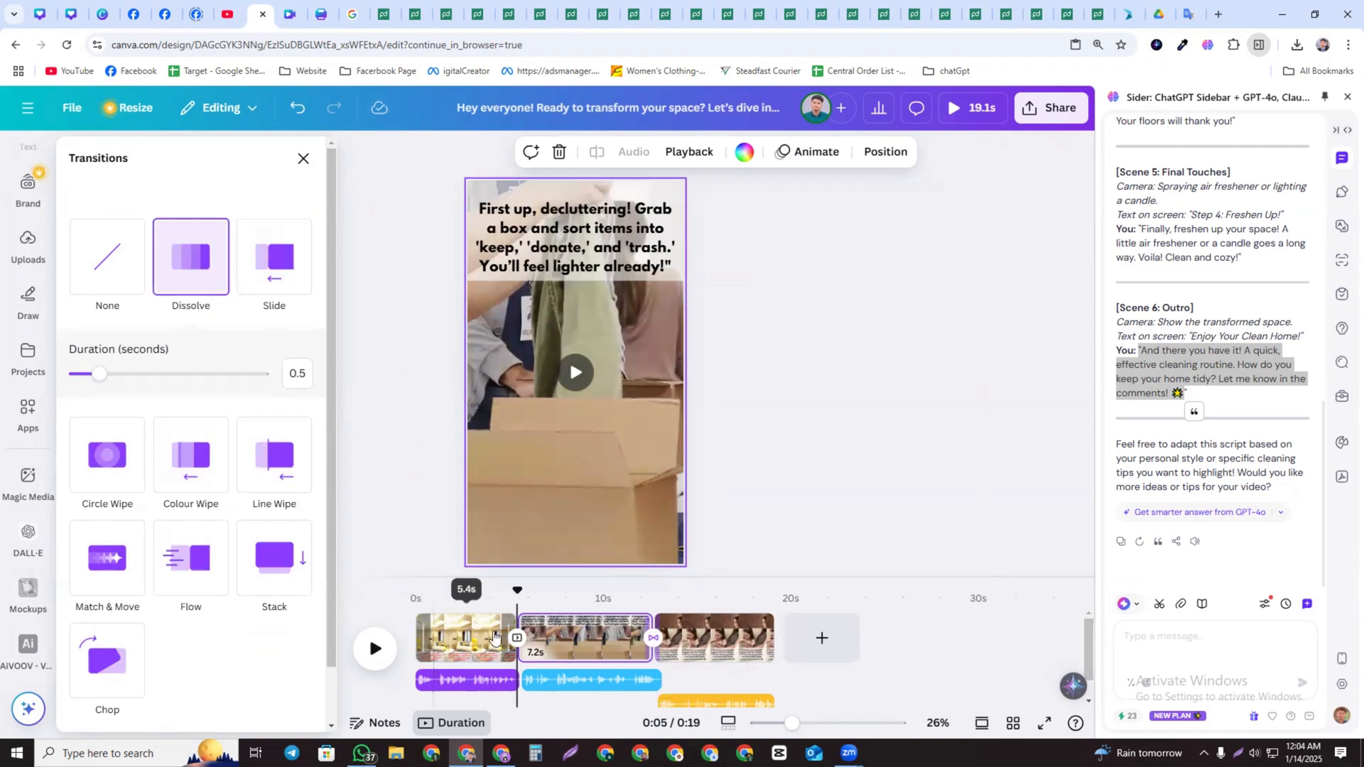
Play the reel from the beginning to preview it
{"action": "left_click", "coordinate": [420, 621]}
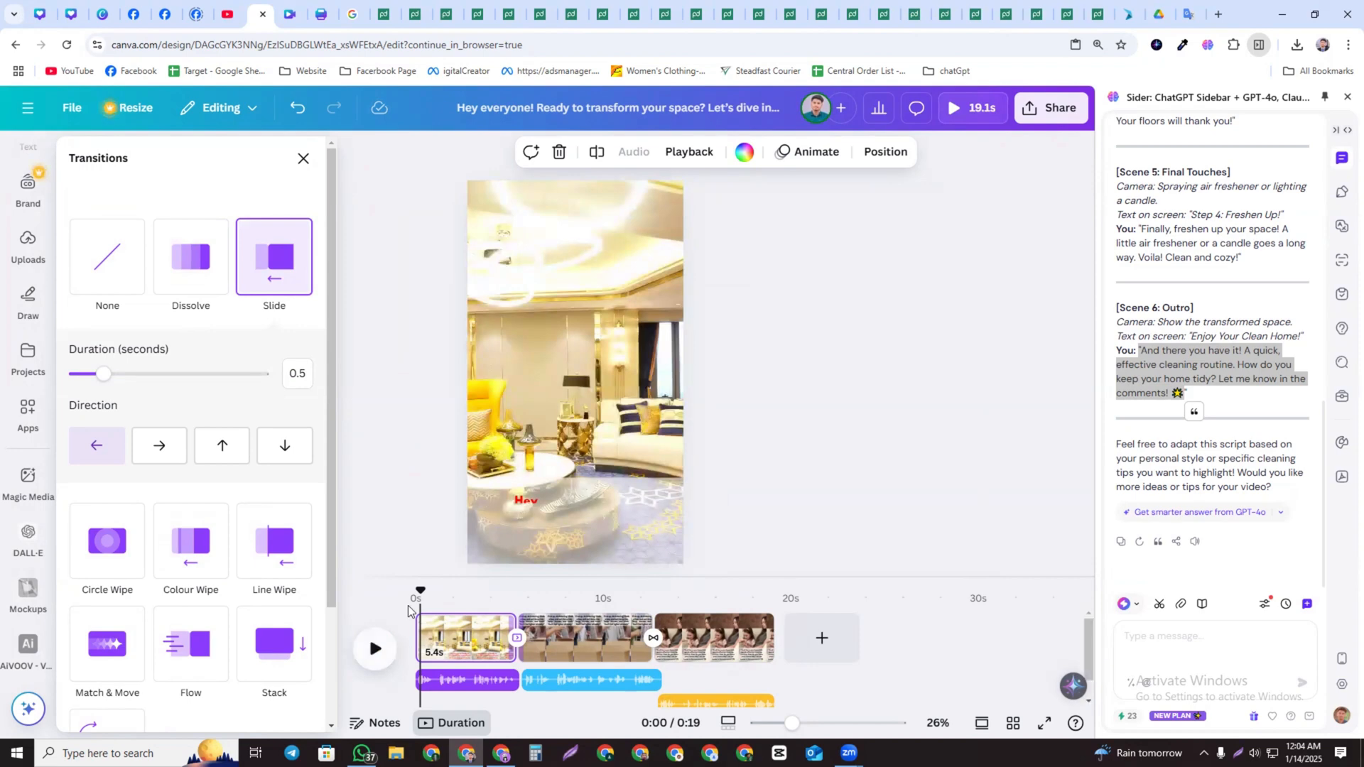
{"action": "left_click_drag", "start_coordinate": [418, 591], "coordinate": [392, 599]}
{"action": "left_click", "coordinate": [363, 647]}
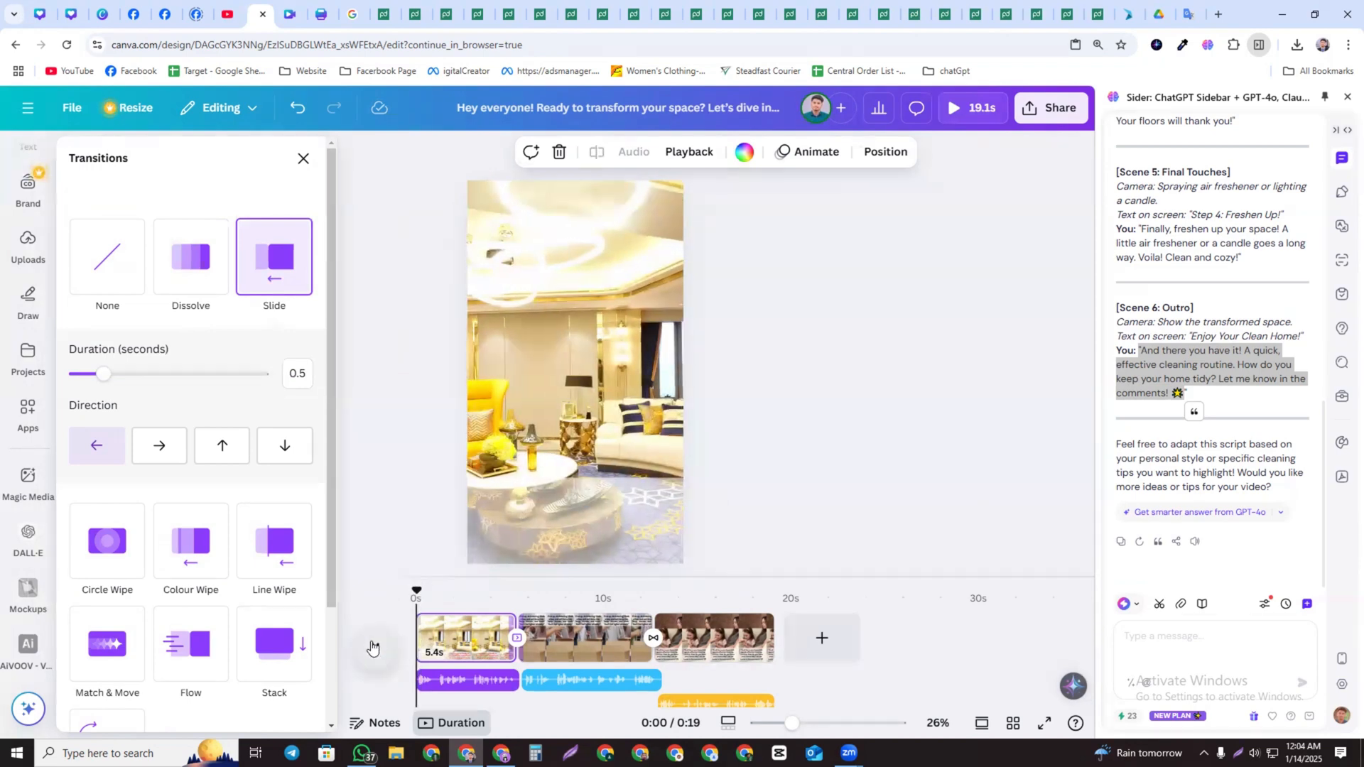
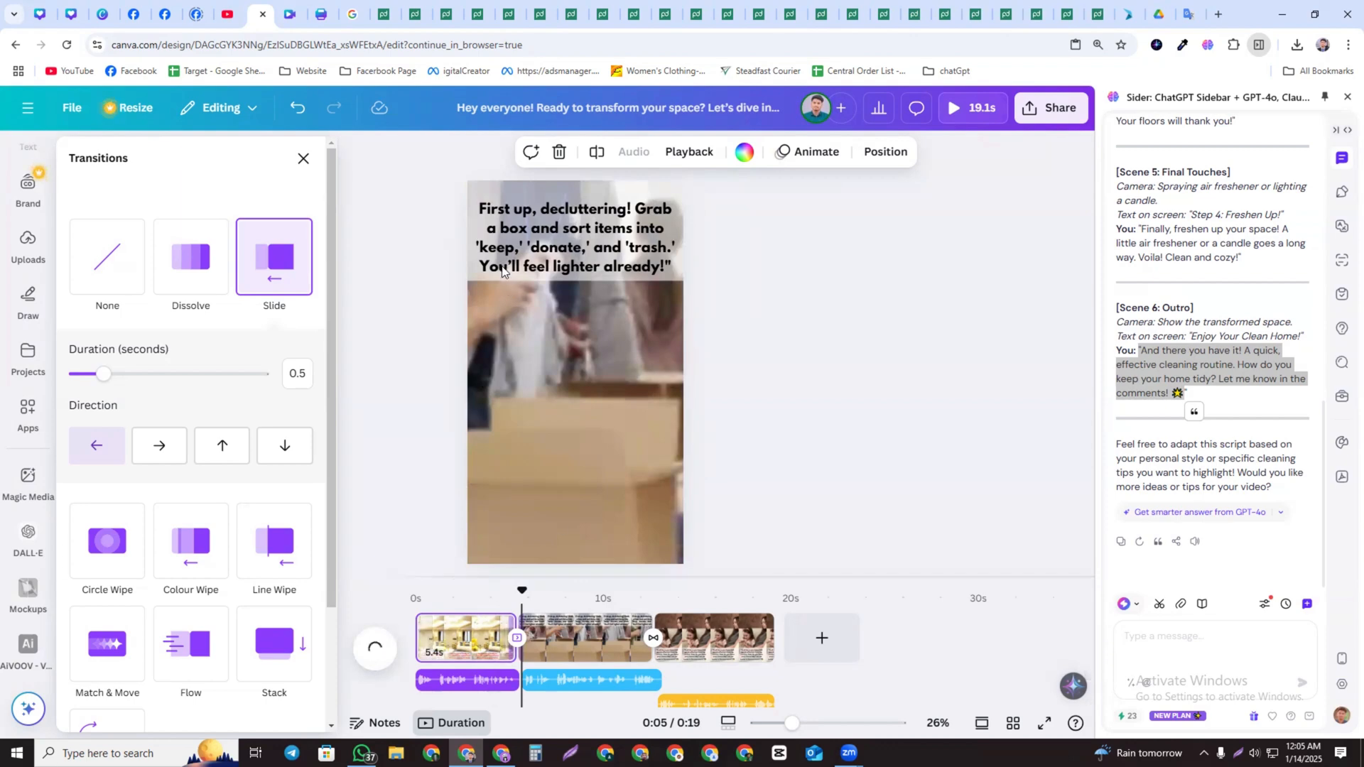
Apply the Pan animation to page 2's heading text
{"action": "left_click", "coordinate": [478, 190]}
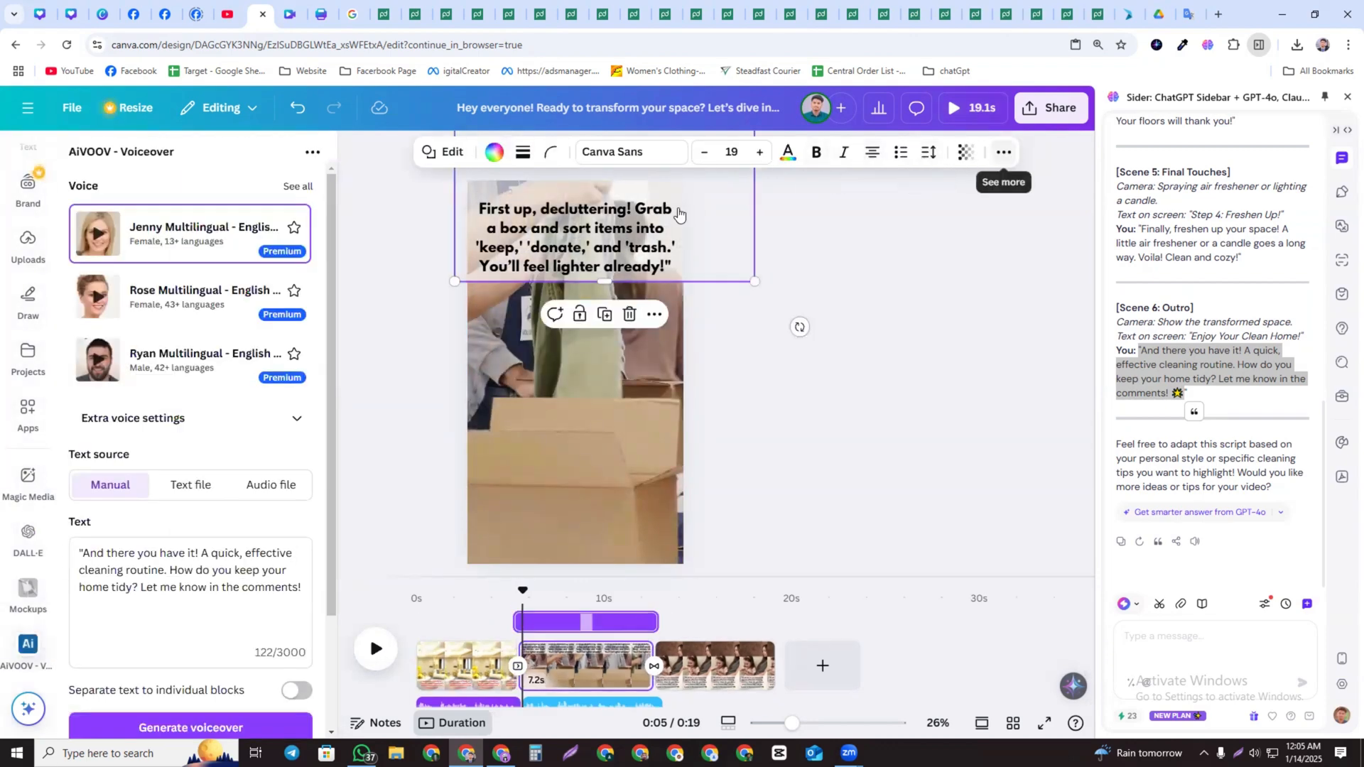
{"action": "left_click_drag", "start_coordinate": [702, 206], "coordinate": [698, 211]}
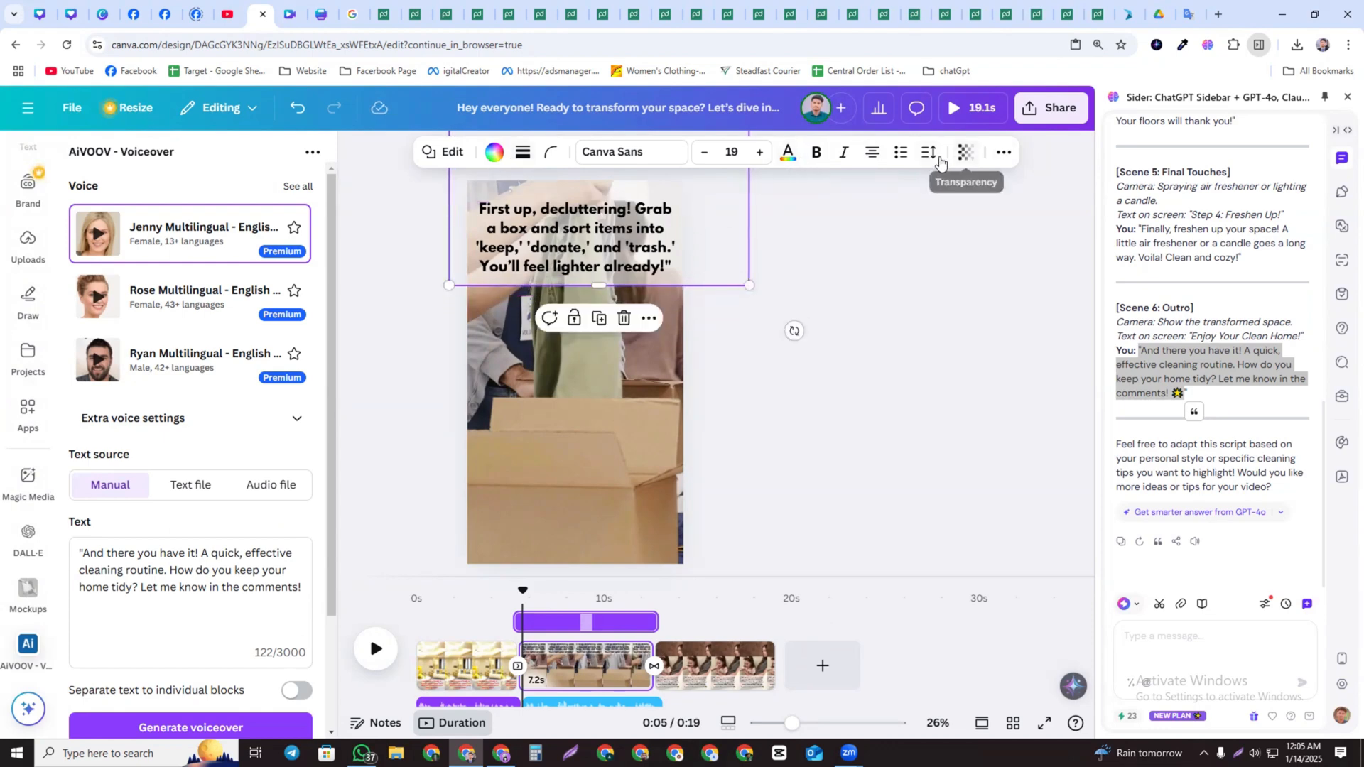
{"action": "left_click", "coordinate": [1012, 155]}
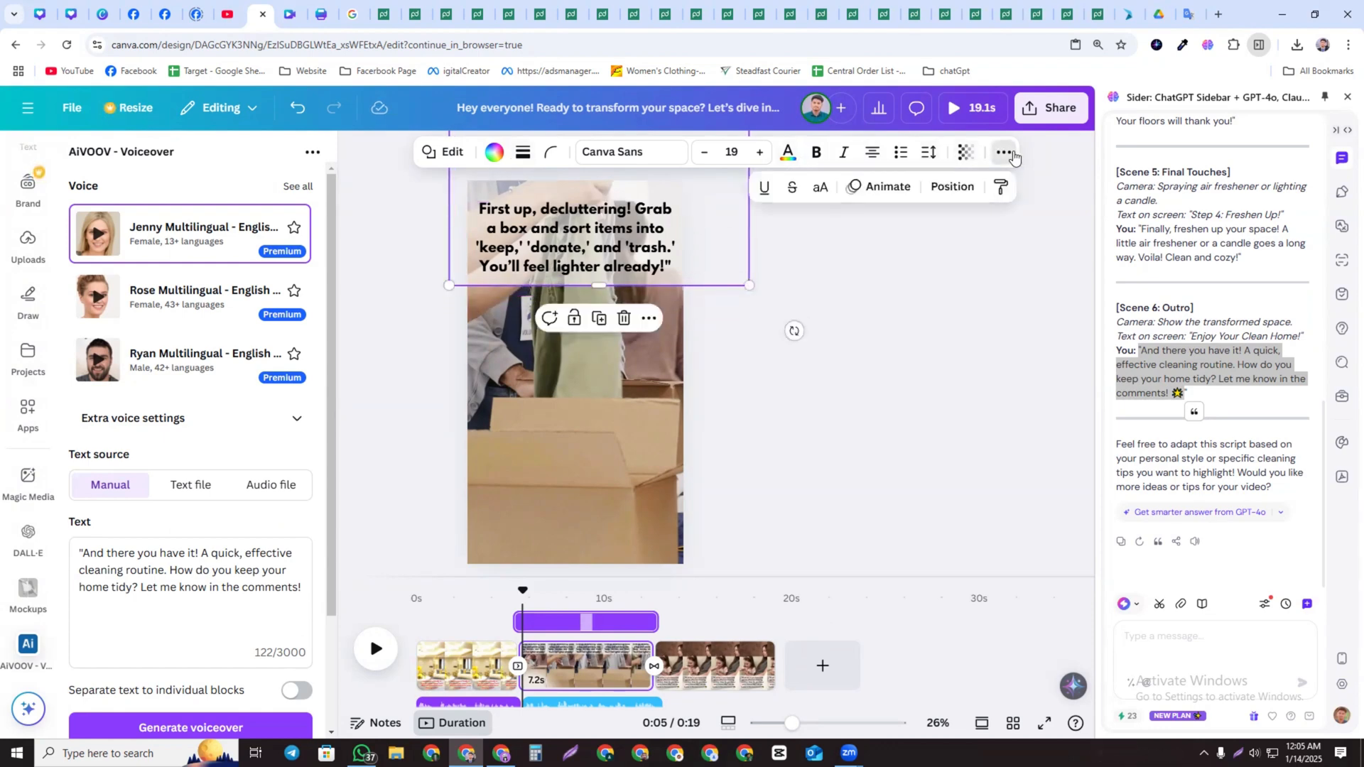
{"action": "left_click", "coordinate": [875, 189]}
{"action": "left_click", "coordinate": [194, 462]}
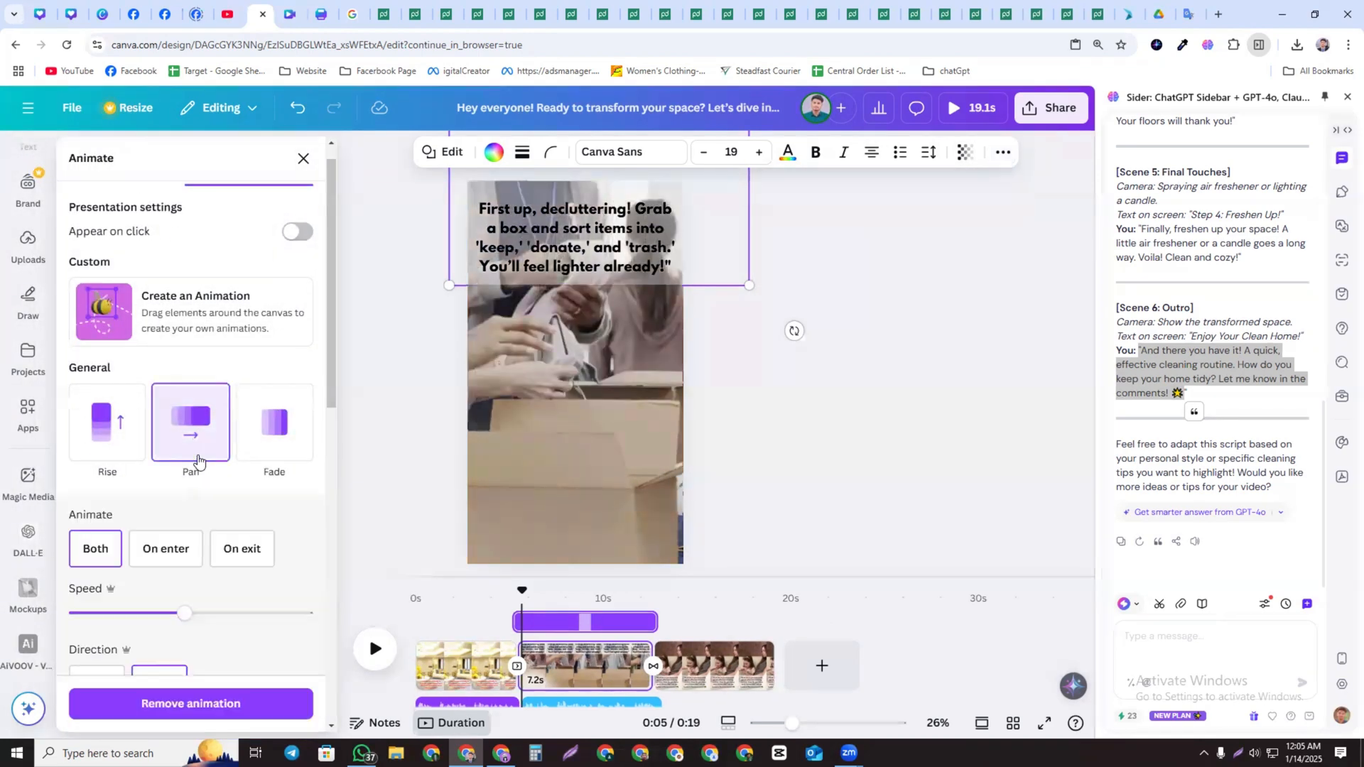
Add a new blank page at the end of the reel
{"action": "left_click", "coordinate": [466, 667]}
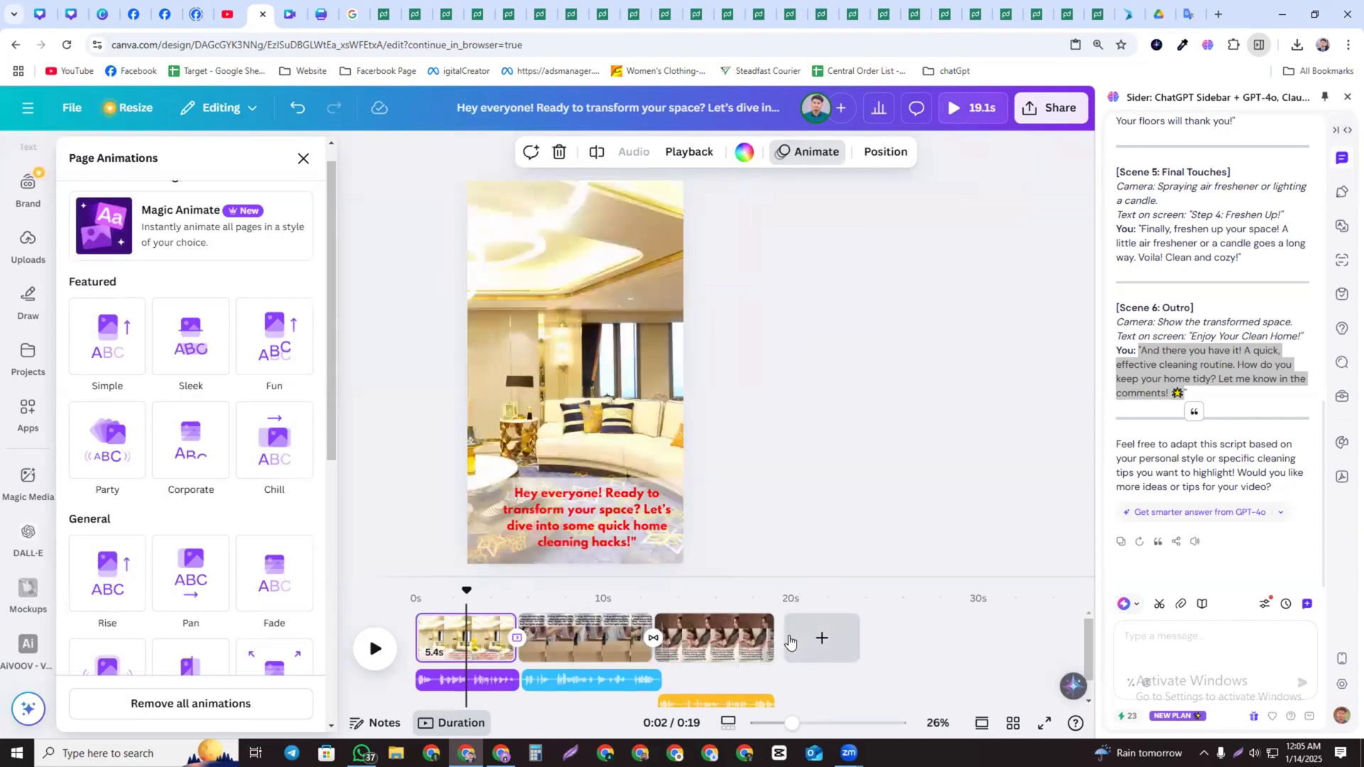
{"action": "scroll", "coordinate": [721, 662], "scroll_direction": "down", "scroll_amount": 1}
{"action": "scroll", "coordinate": [589, 650], "scroll_direction": "up", "scroll_amount": 1}
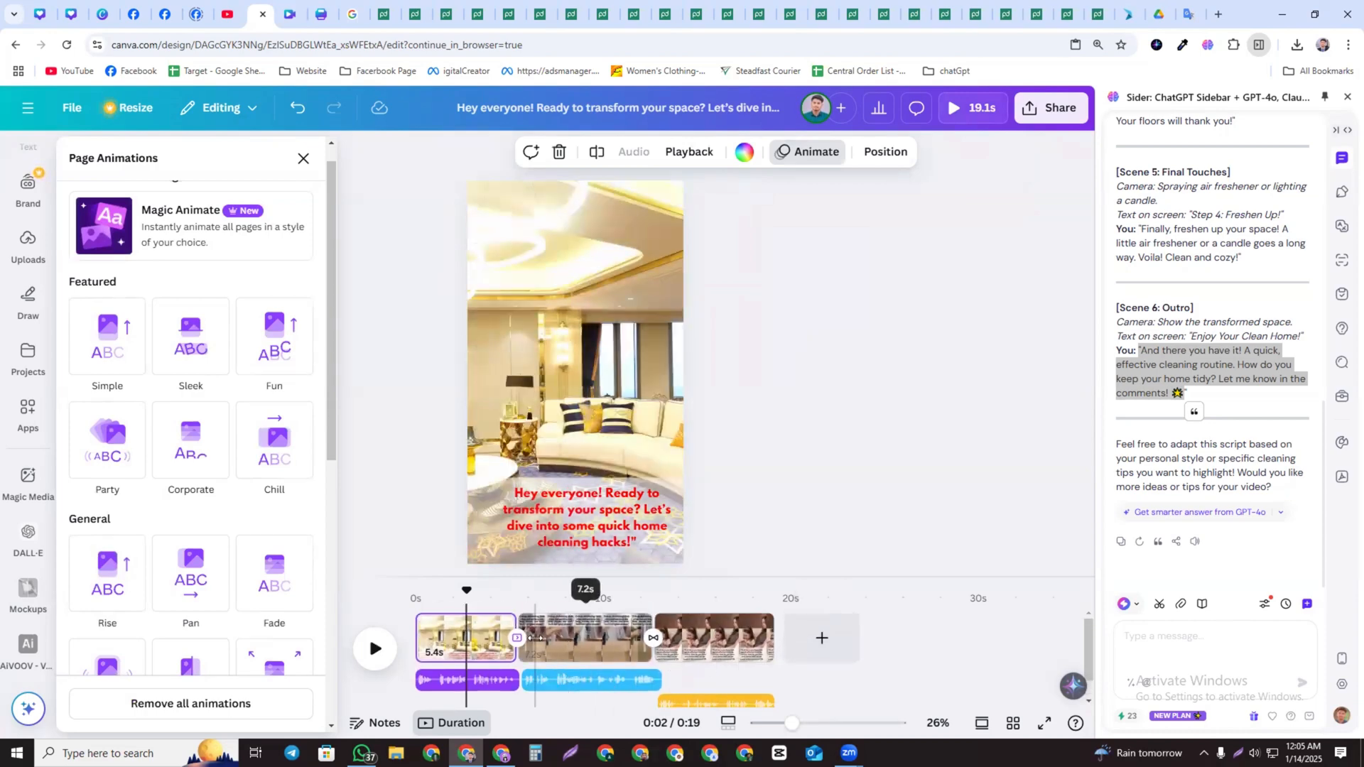
{"action": "left_click", "coordinate": [806, 639]}
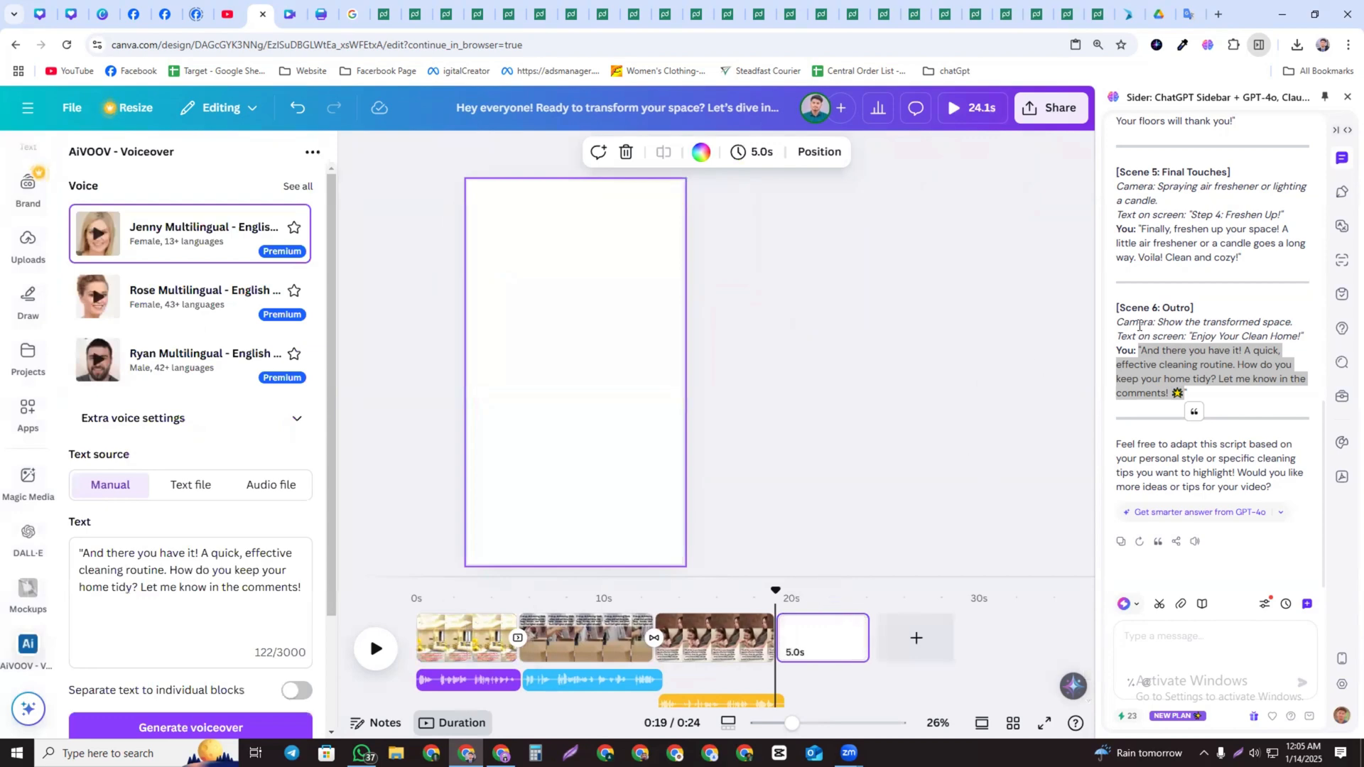
Insert an uploaded image on page 1 and delete it again
{"action": "left_click", "coordinate": [465, 643]}
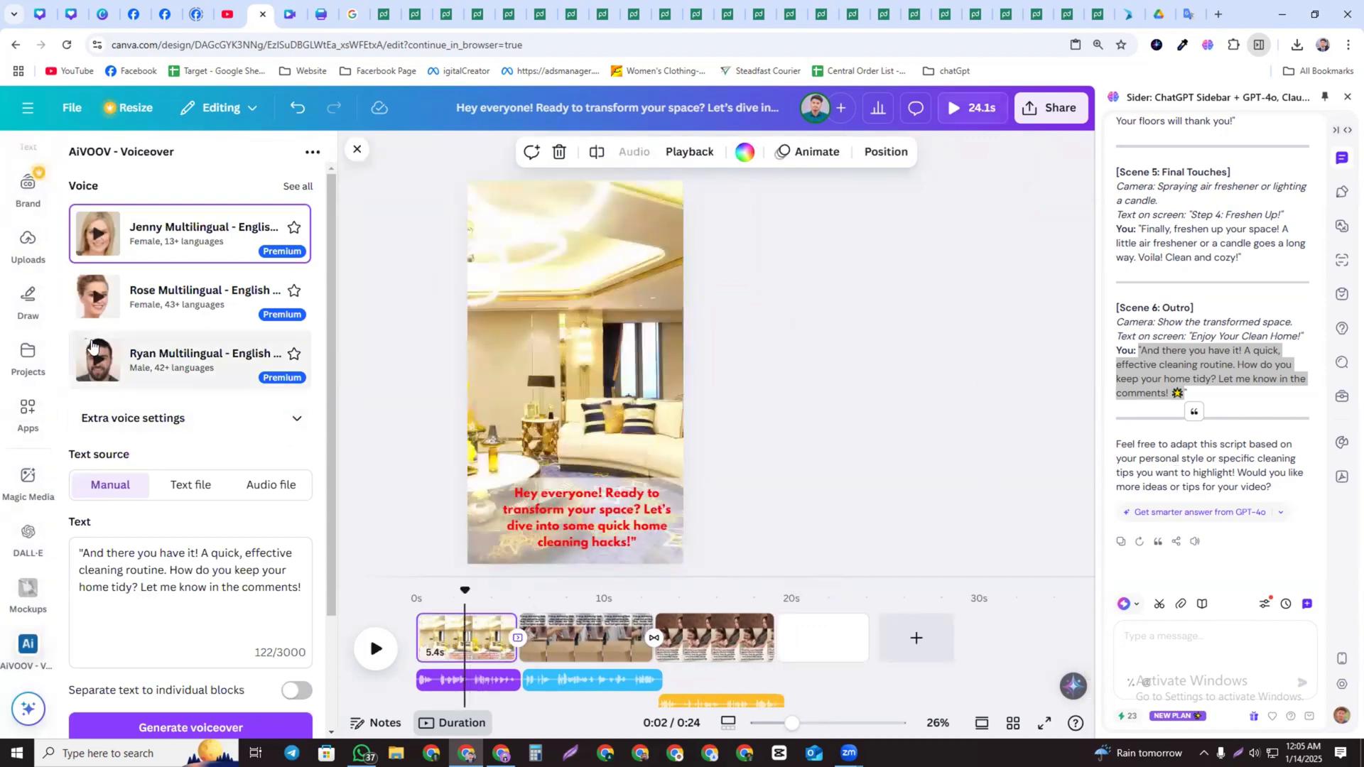
{"action": "scroll", "coordinate": [105, 562], "scroll_direction": "down", "scroll_amount": 1}
{"action": "scroll", "coordinate": [37, 461], "scroll_direction": "up", "scroll_amount": 2}
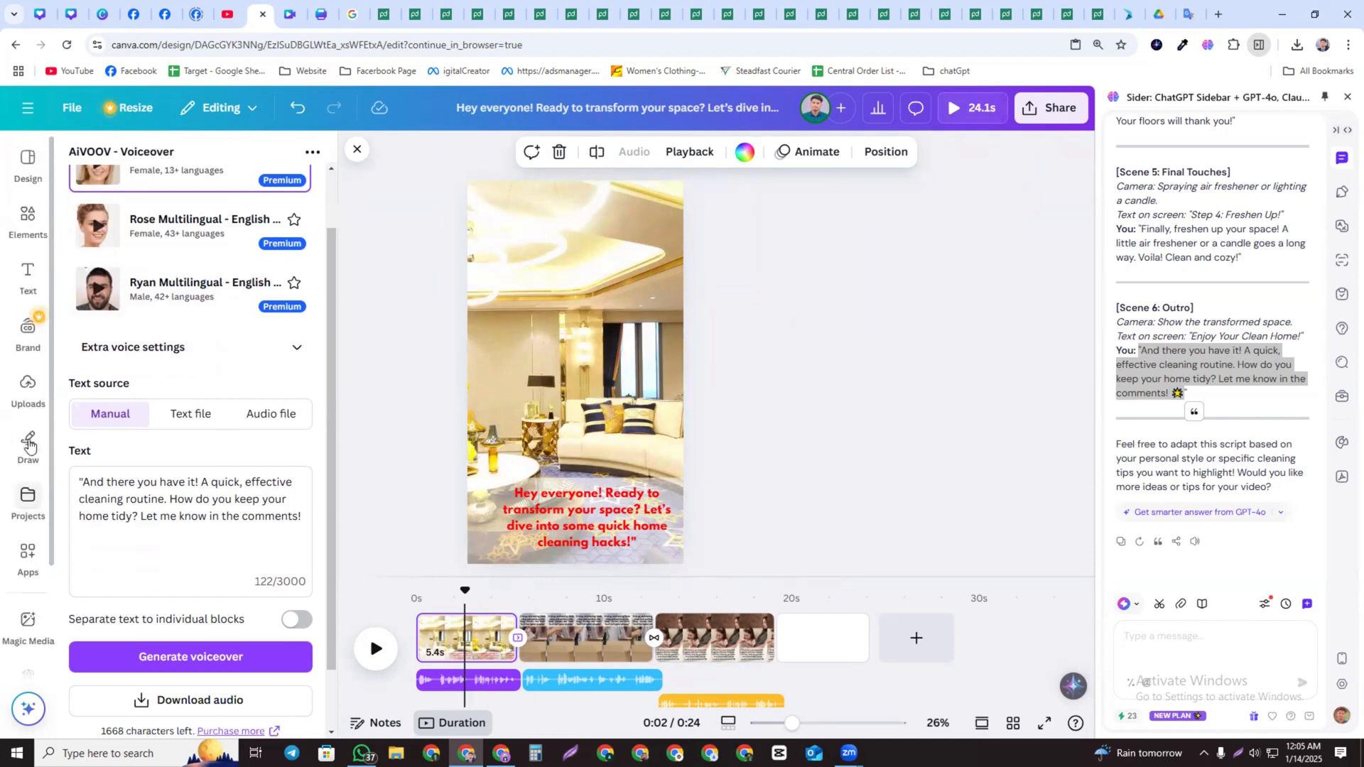
{"action": "left_click", "coordinate": [25, 405]}
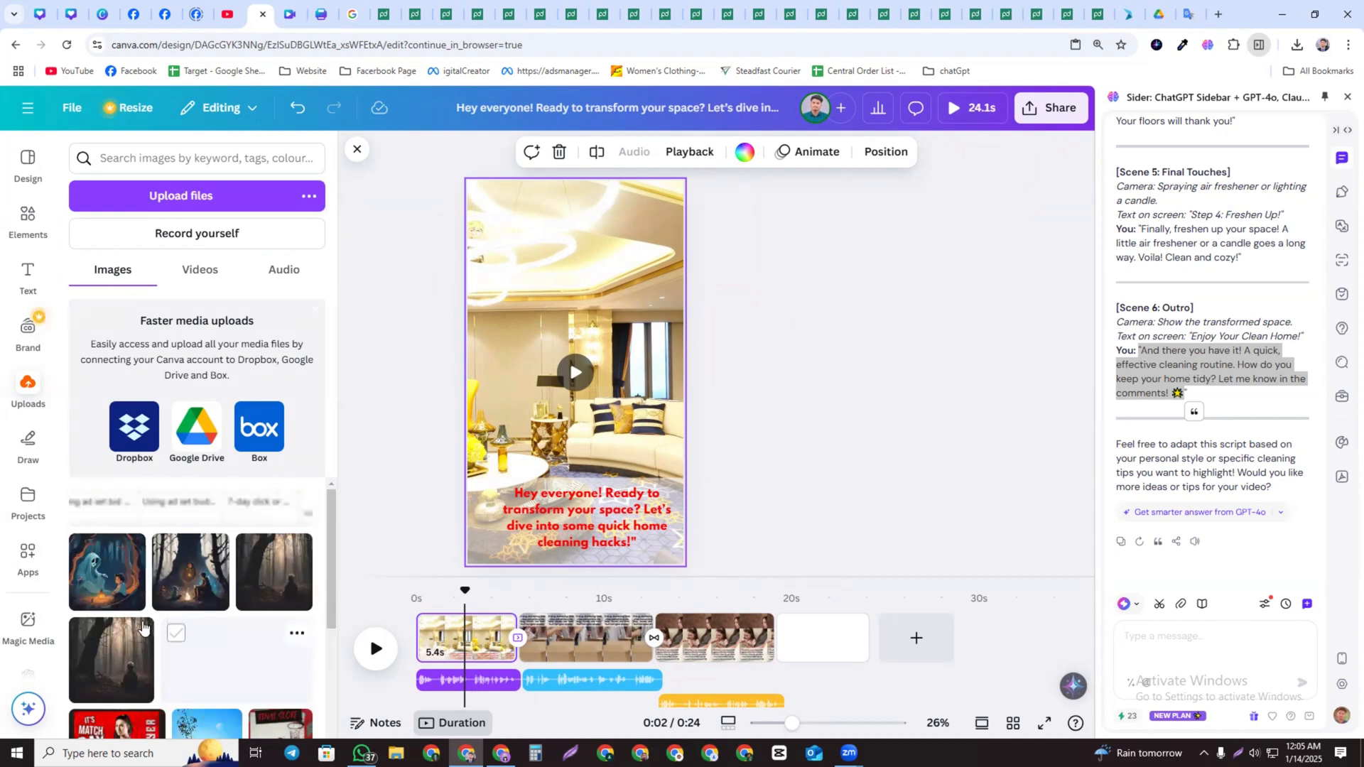
{"action": "scroll", "coordinate": [149, 618], "scroll_direction": "down", "scroll_amount": 10}
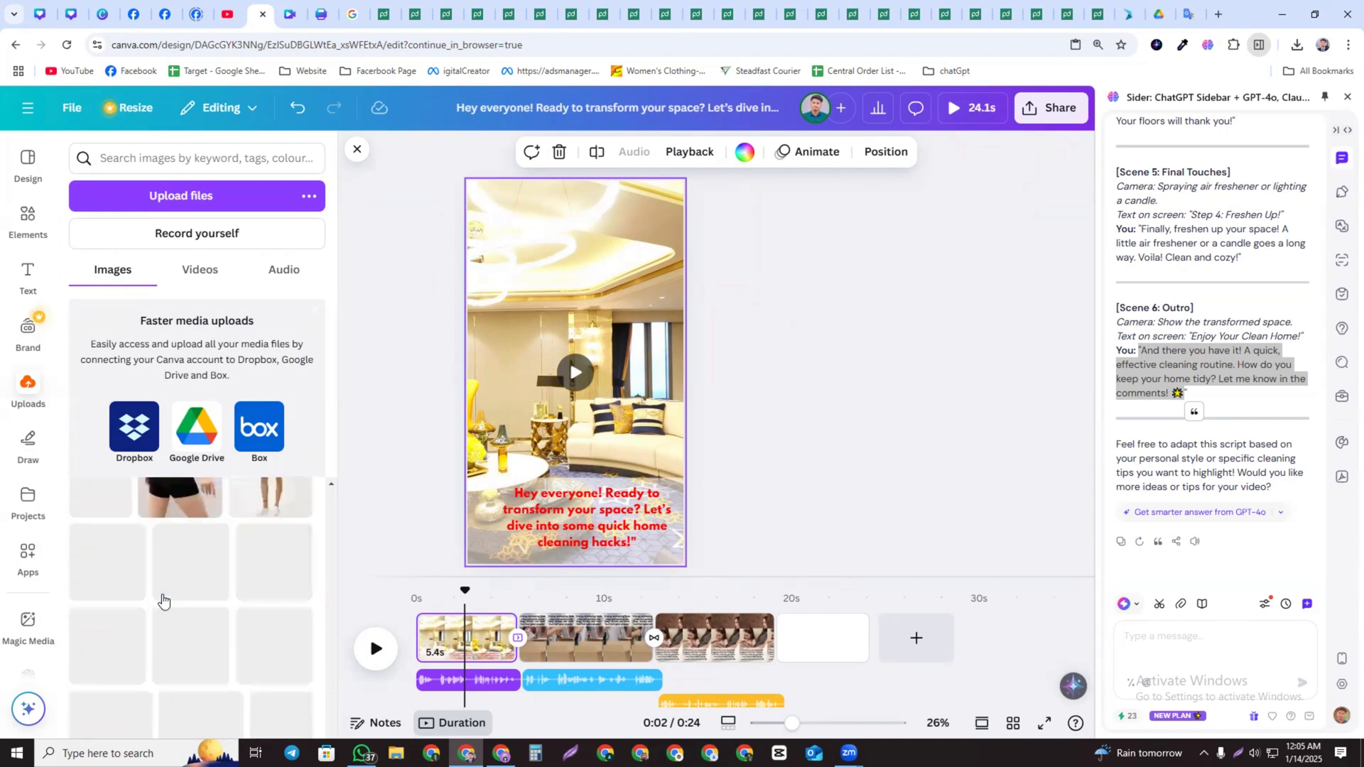
{"action": "scroll", "coordinate": [170, 597], "scroll_direction": "up", "scroll_amount": 10}
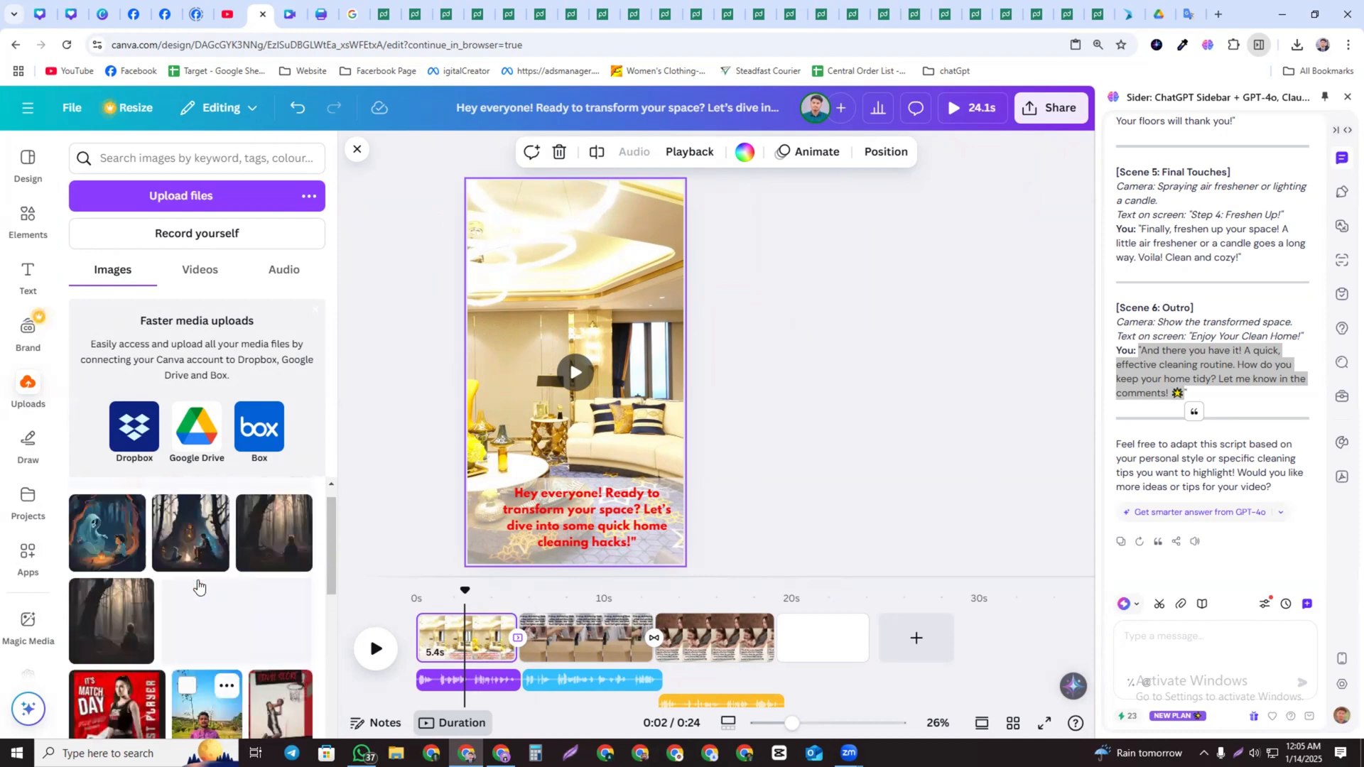
{"action": "scroll", "coordinate": [198, 585], "scroll_direction": "up", "scroll_amount": 1}
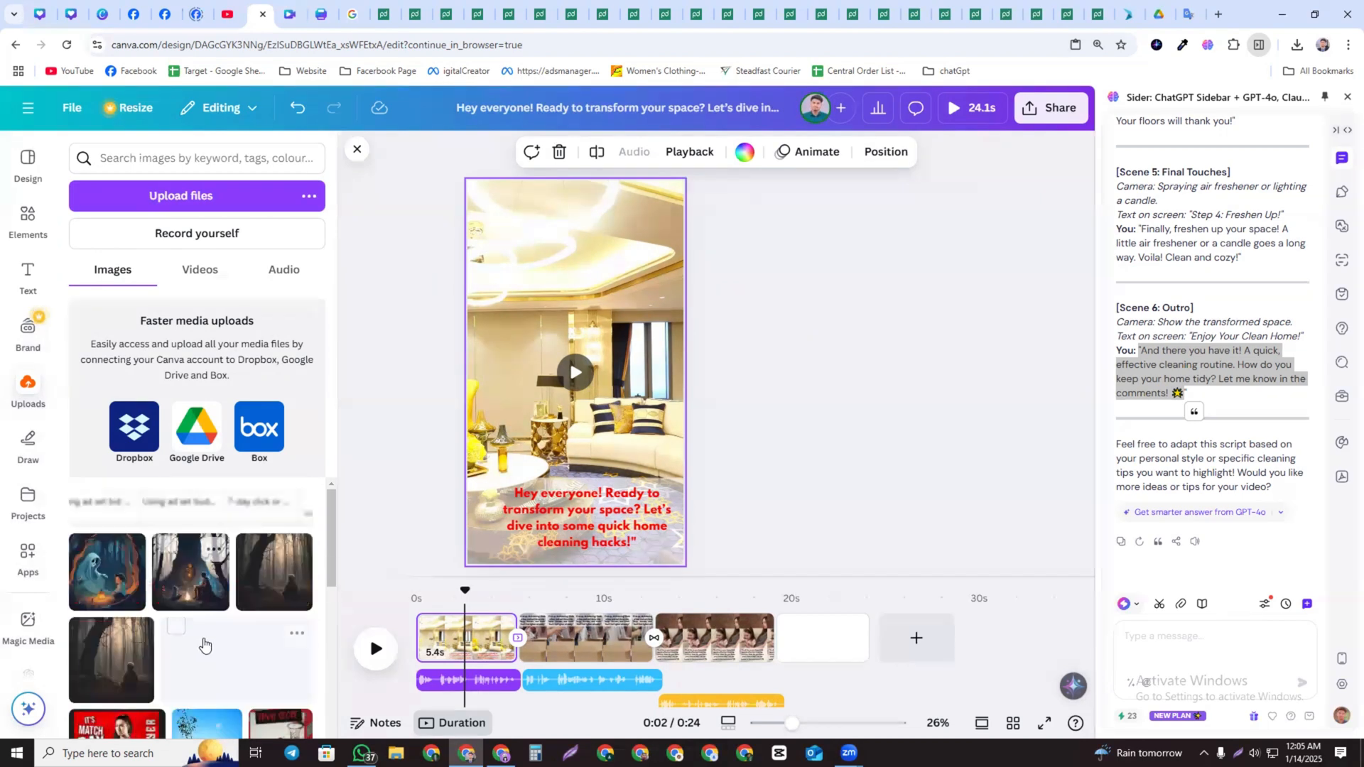
{"action": "left_click", "coordinate": [212, 664]}
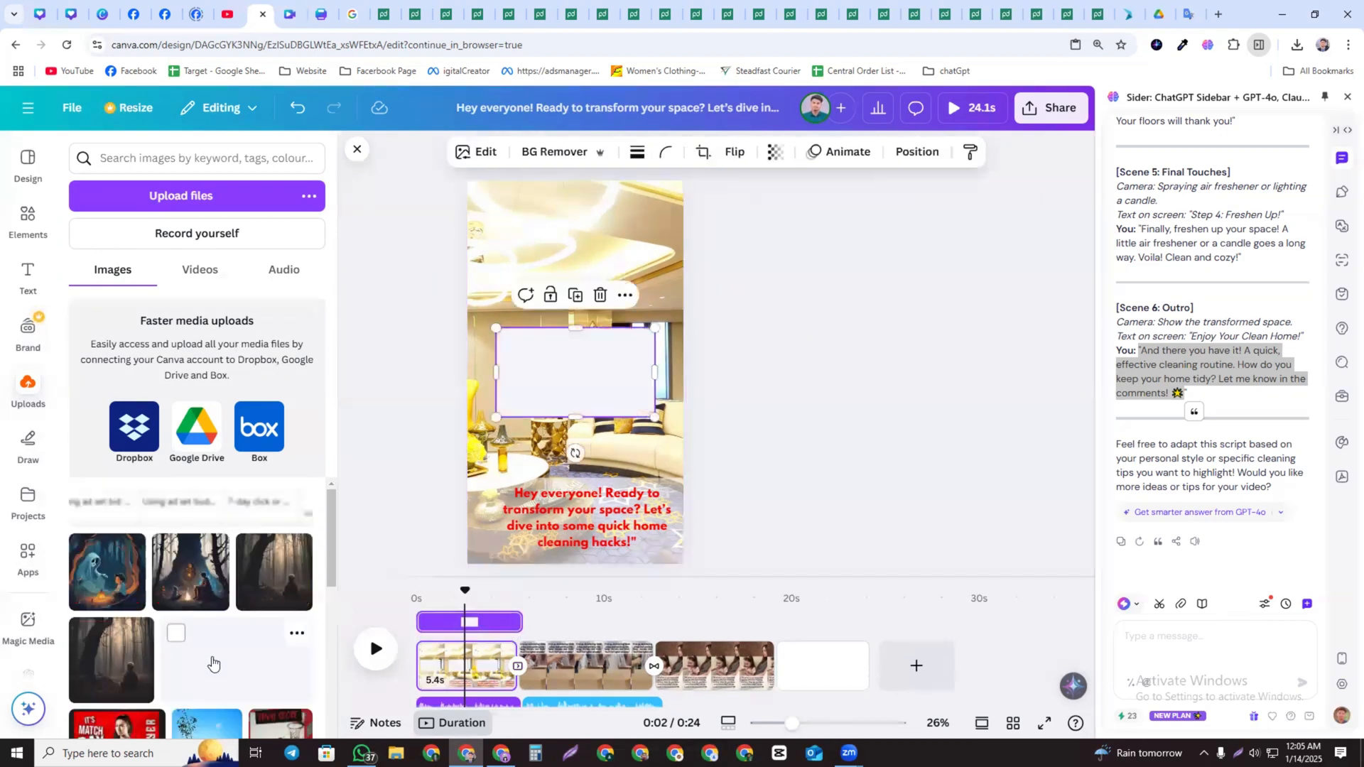
{"action": "left_click", "coordinate": [600, 299]}
Add the SPORTGIRLS USA logo from uploads to the top of page 1 and copy it
{"action": "scroll", "coordinate": [201, 628], "scroll_direction": "down", "scroll_amount": 10}
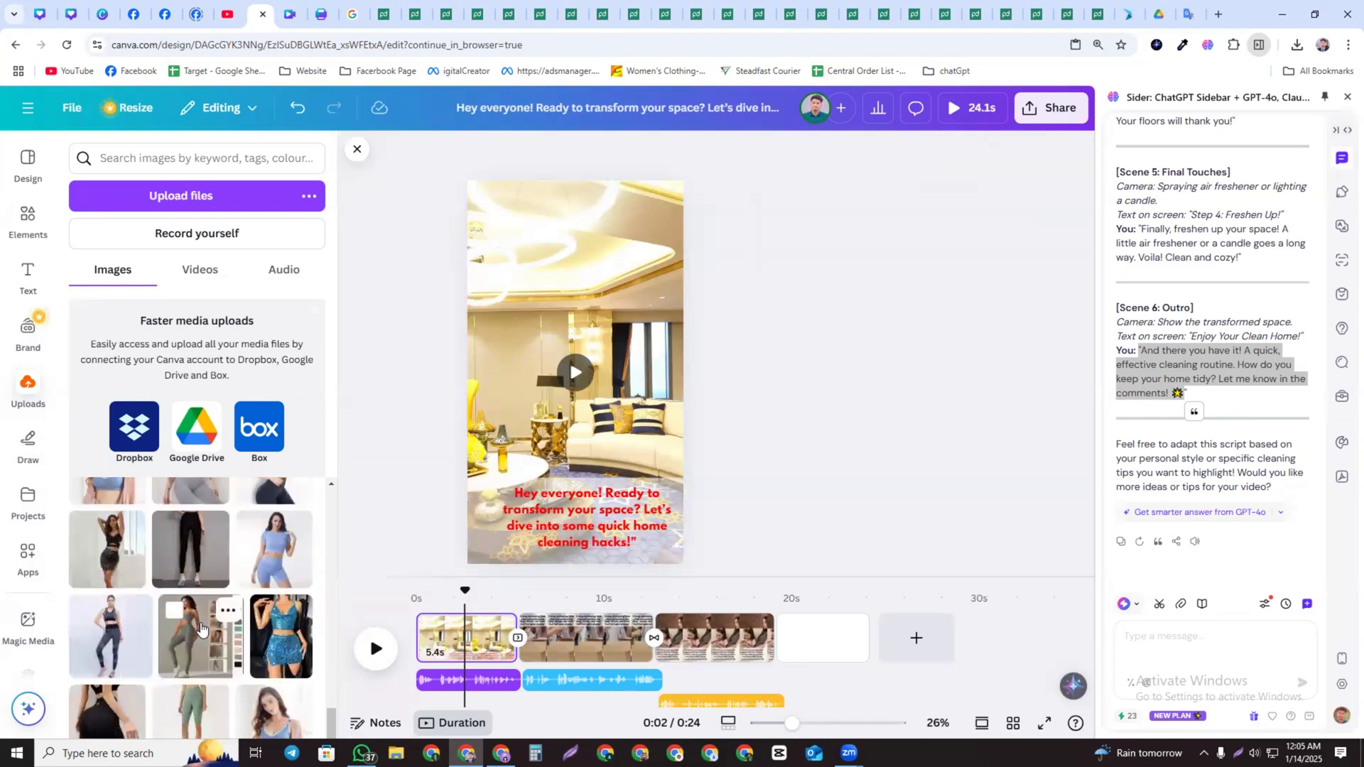
{"action": "left_click", "coordinate": [201, 627]}
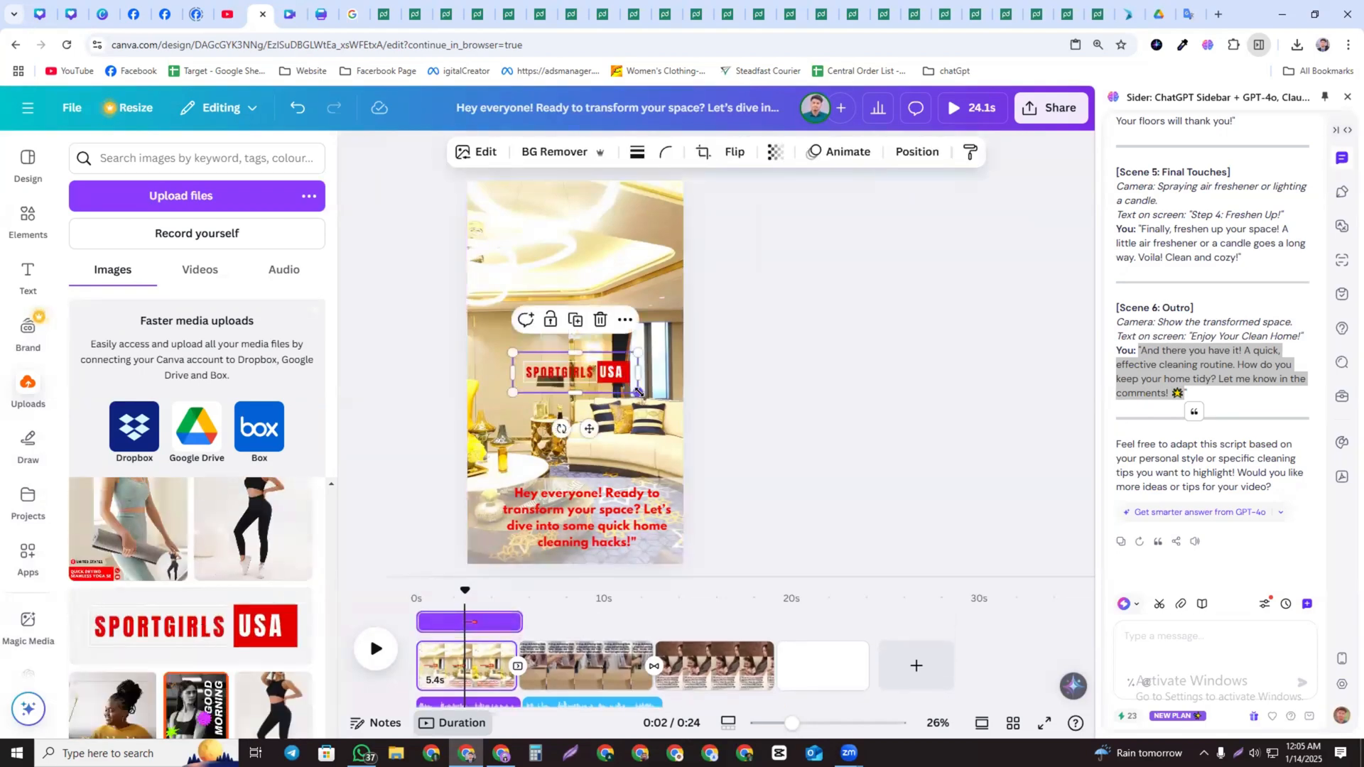
{"action": "left_click_drag", "start_coordinate": [638, 392], "coordinate": [642, 202]}
{"action": "right_click", "coordinate": [640, 204]}
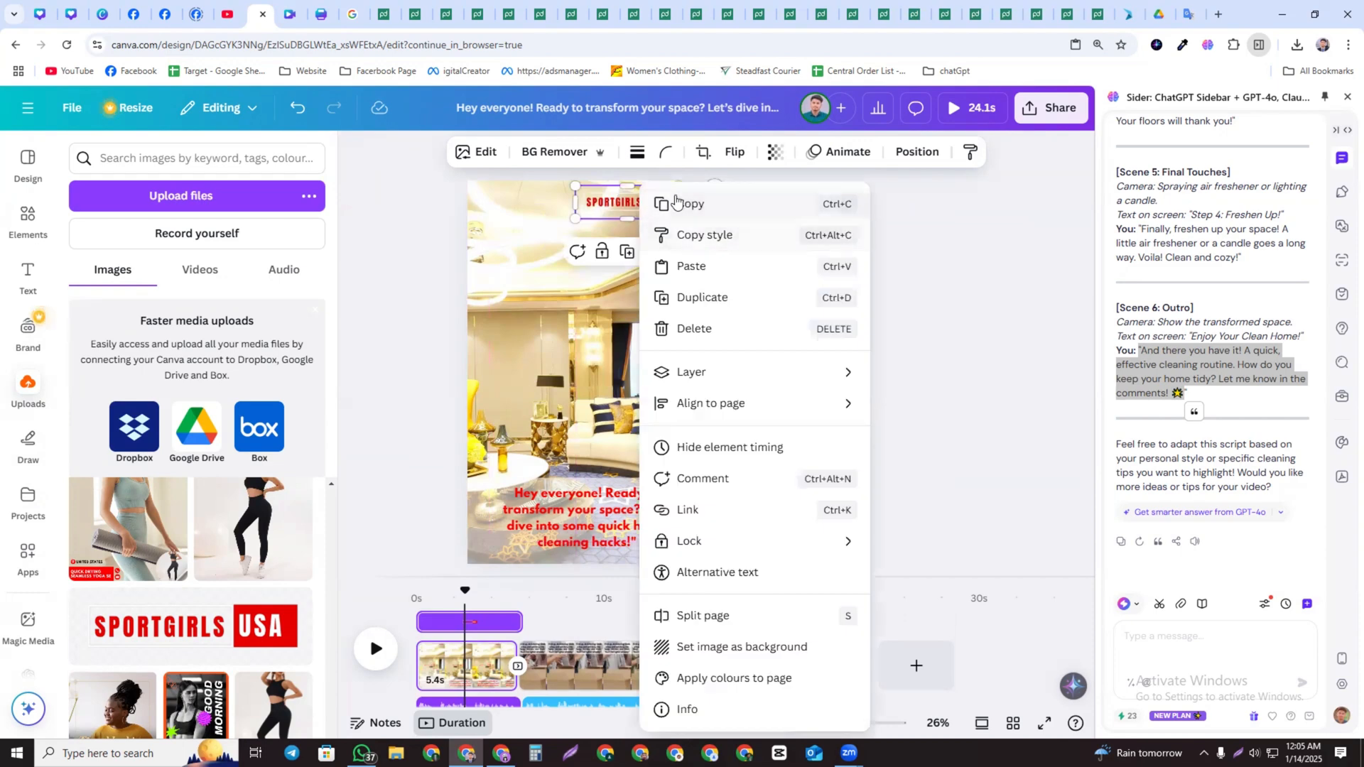
{"action": "left_click", "coordinate": [675, 203]}
Paste the logo onto page 2 and reposition it
{"action": "left_click", "coordinate": [589, 672]}
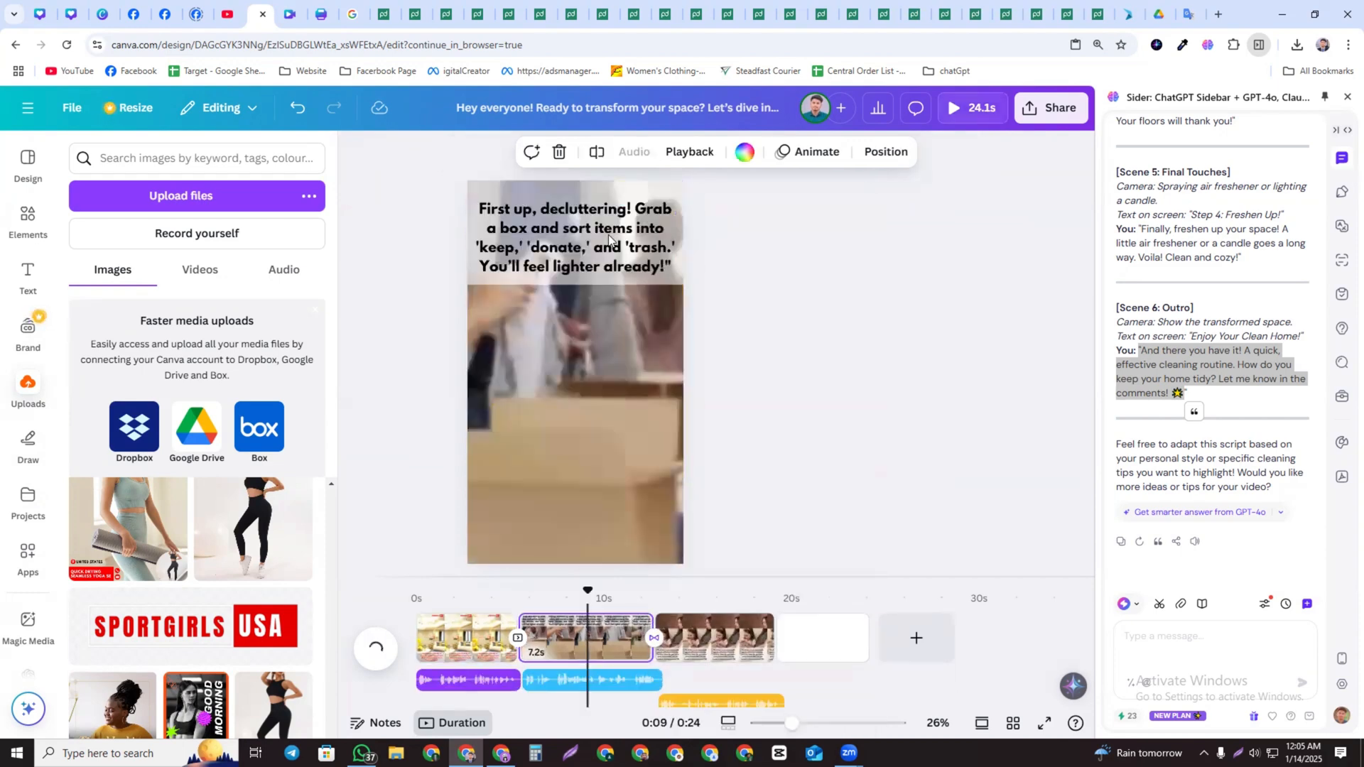
{"action": "right_click", "coordinate": [616, 343]}
{"action": "left_click", "coordinate": [641, 324]}
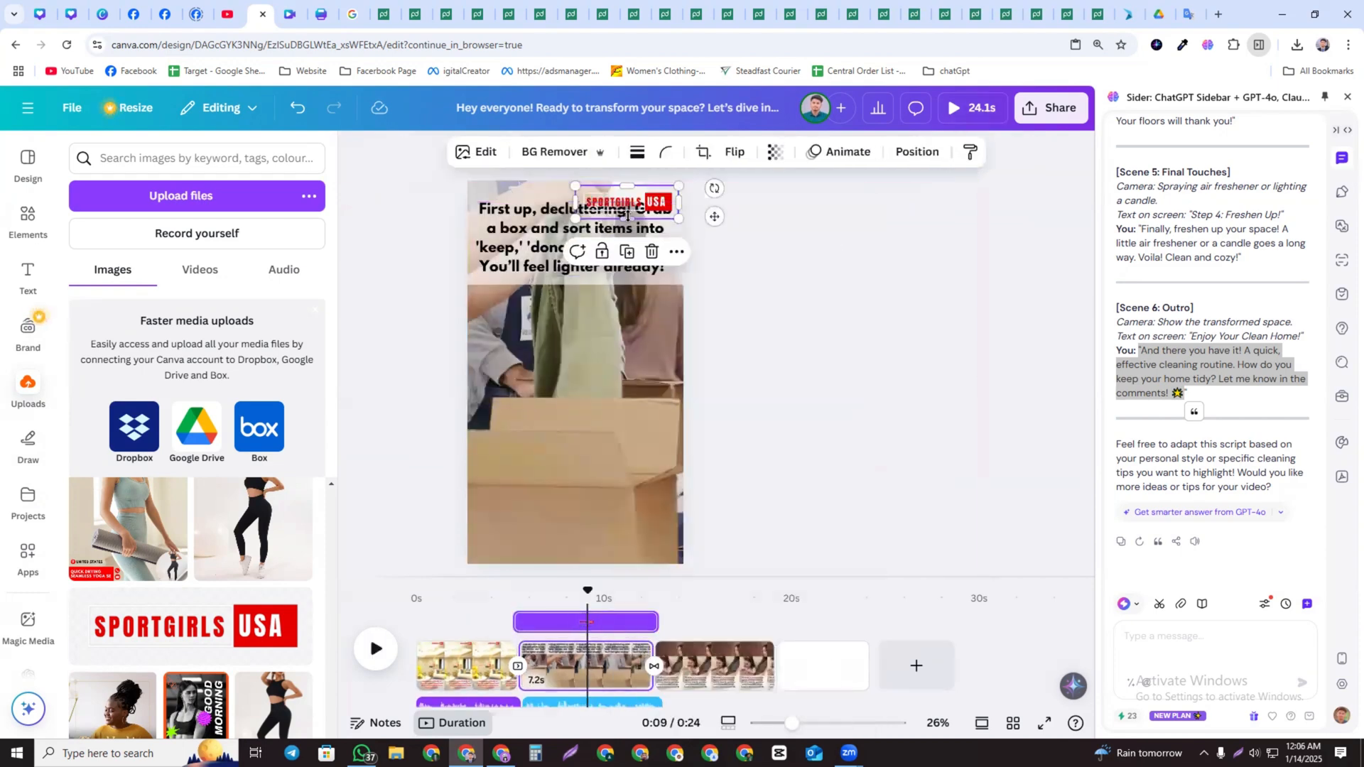
{"action": "left_click_drag", "start_coordinate": [646, 202], "coordinate": [654, 546]}
Paste the logo at the top of page 3
{"action": "left_click", "coordinate": [695, 664]}
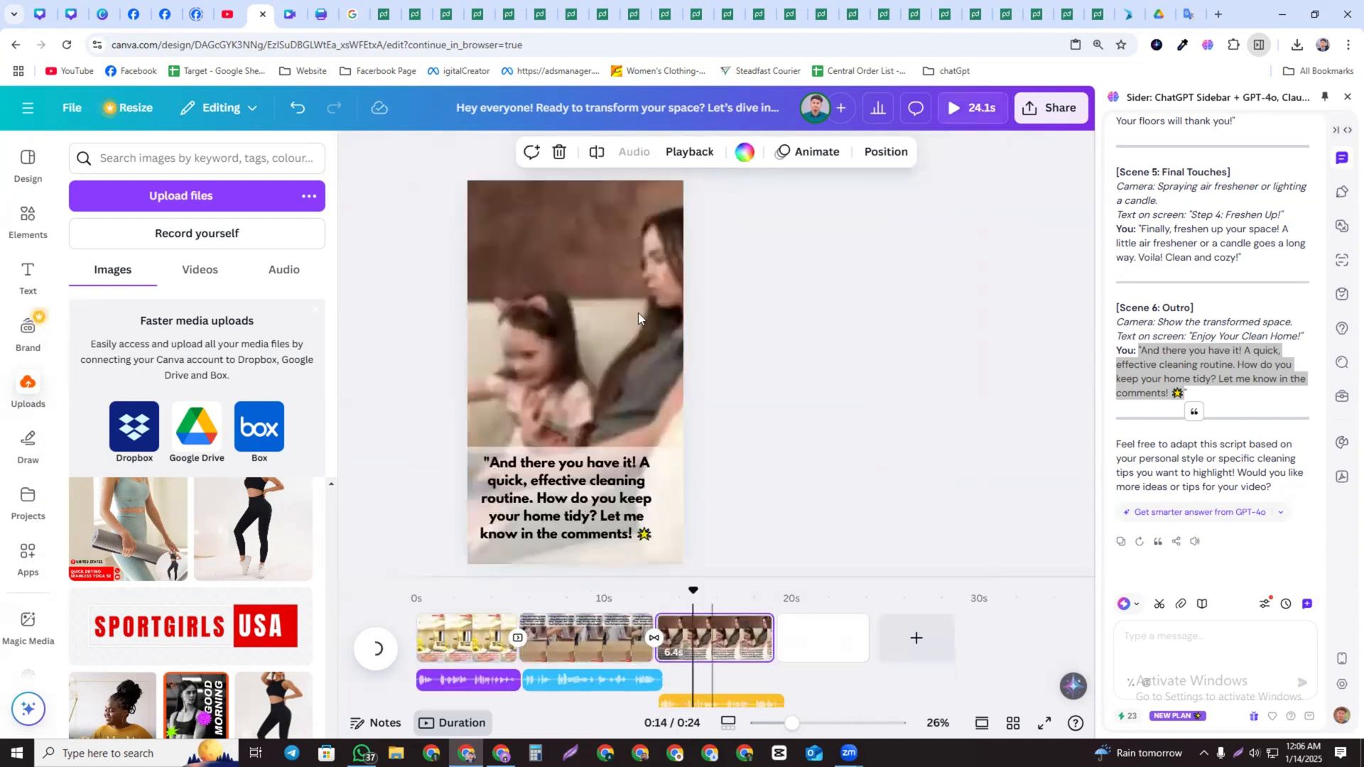
{"action": "right_click", "coordinate": [596, 341]}
{"action": "left_click", "coordinate": [644, 354]}
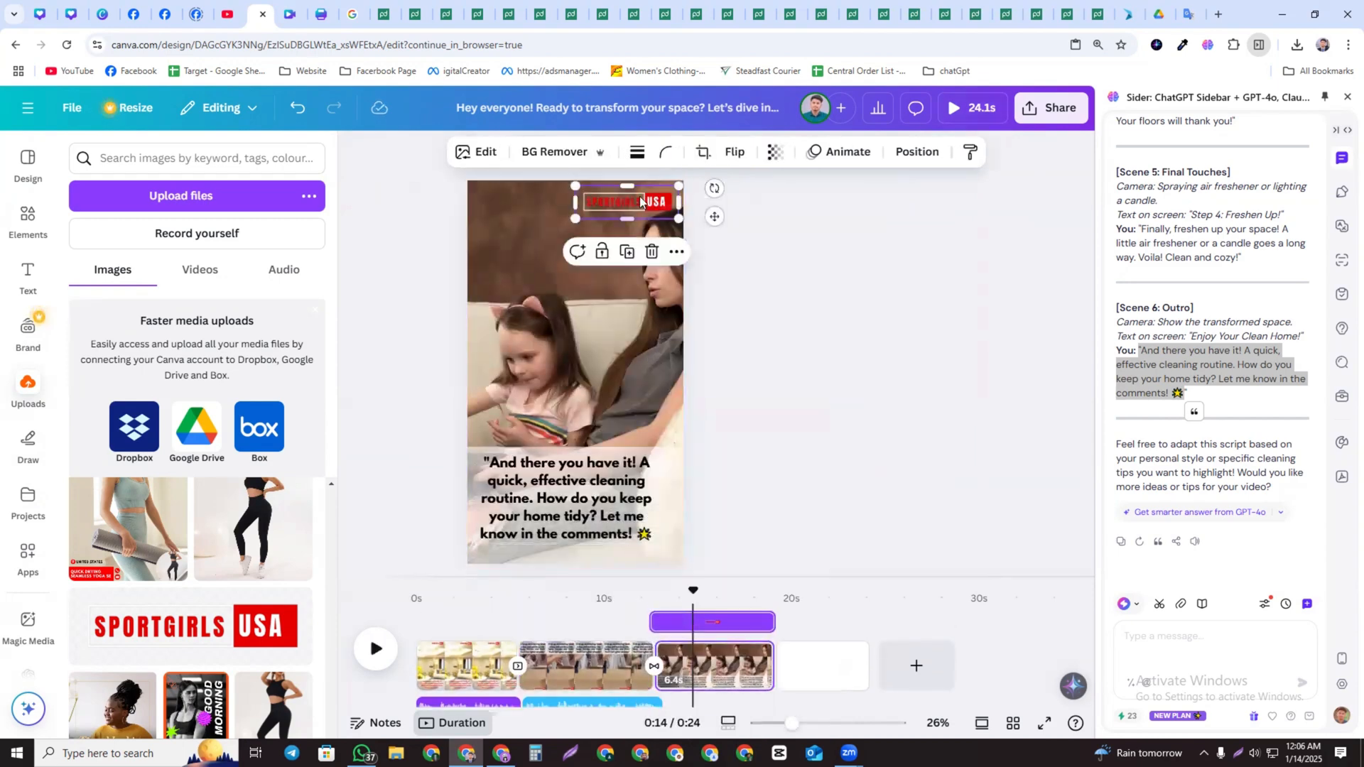
Paste the logo onto the new last page, enlarge it and center it mid-page
{"action": "left_click", "coordinate": [810, 657]}
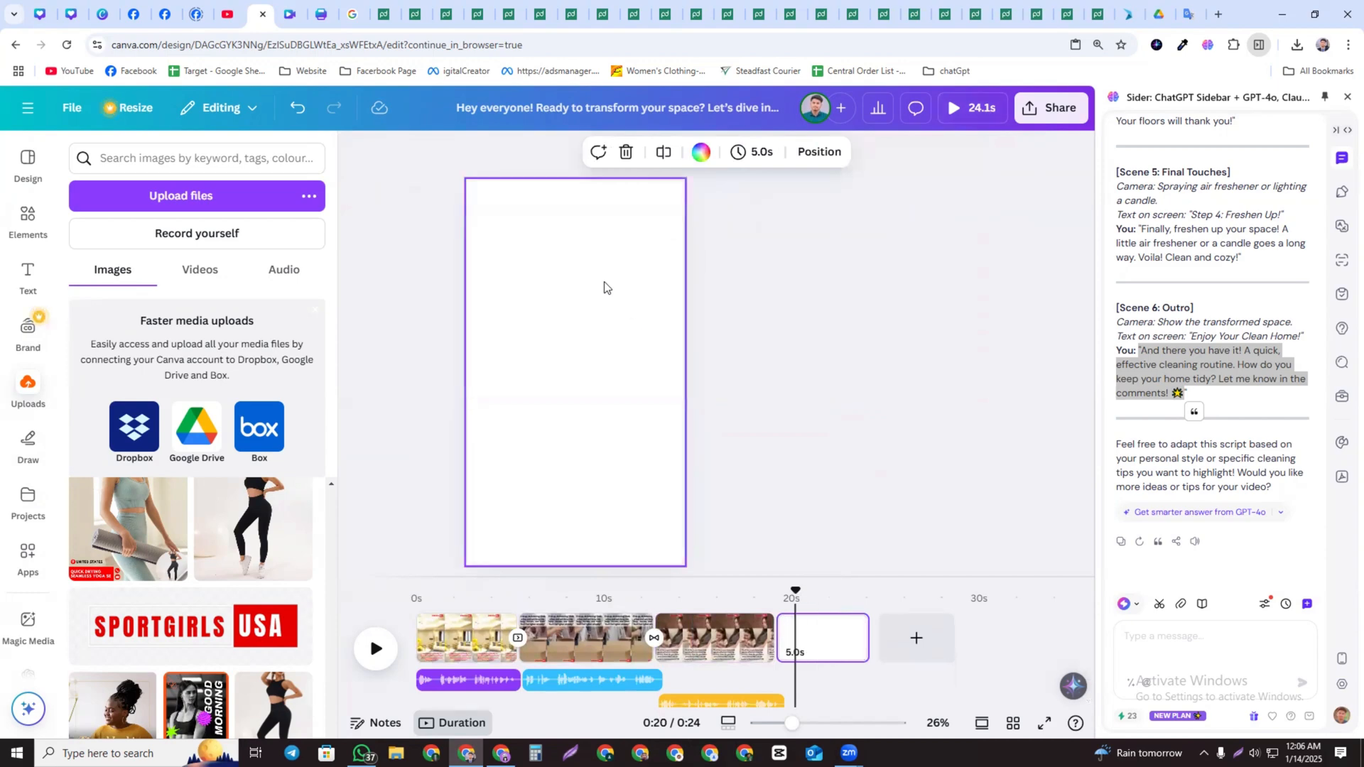
{"action": "right_click", "coordinate": [606, 334]}
{"action": "left_click", "coordinate": [650, 397]}
{"action": "left_click_drag", "start_coordinate": [638, 206], "coordinate": [710, 399]}
{"action": "left_click_drag", "start_coordinate": [633, 372], "coordinate": [588, 372]}
{"action": "left_click", "coordinate": [600, 264]}
{"action": "left_click", "coordinate": [612, 343]}
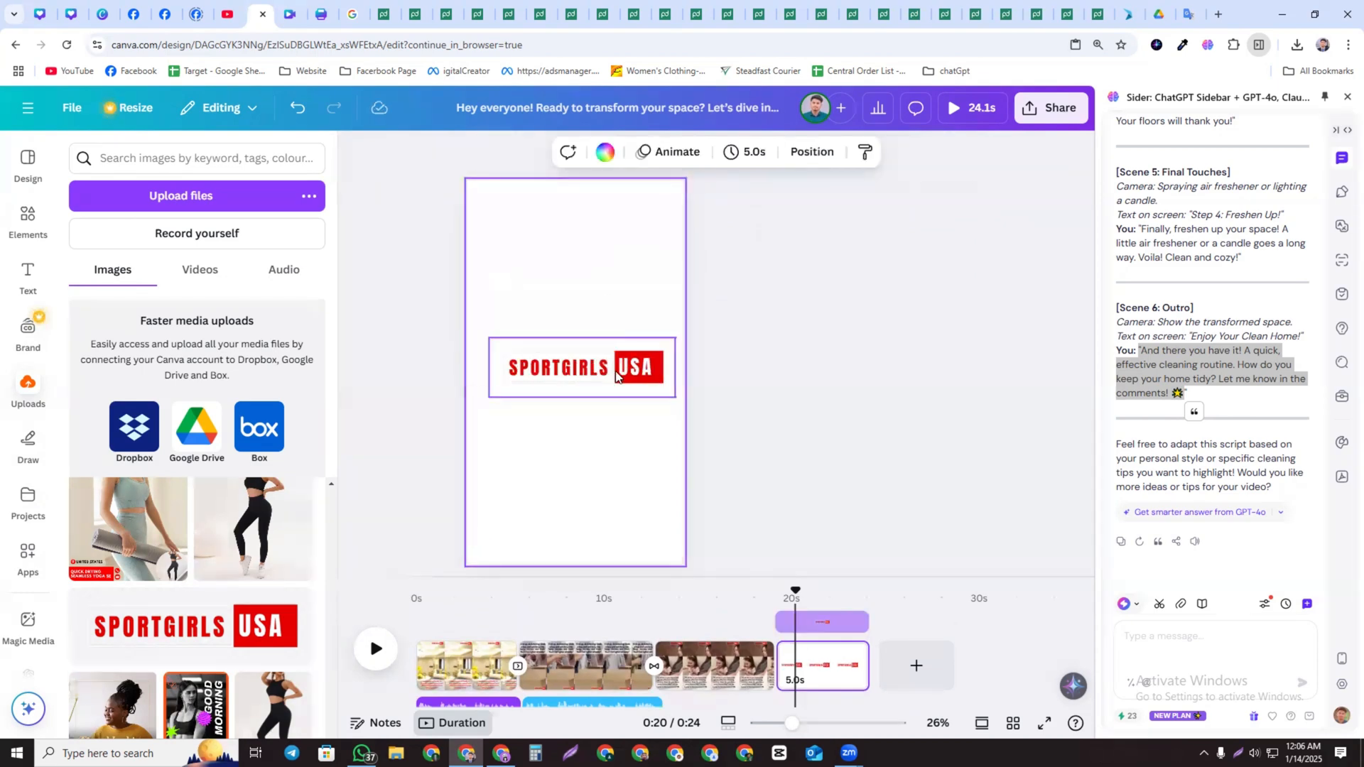
{"action": "left_click_drag", "start_coordinate": [617, 378], "coordinate": [615, 370]}
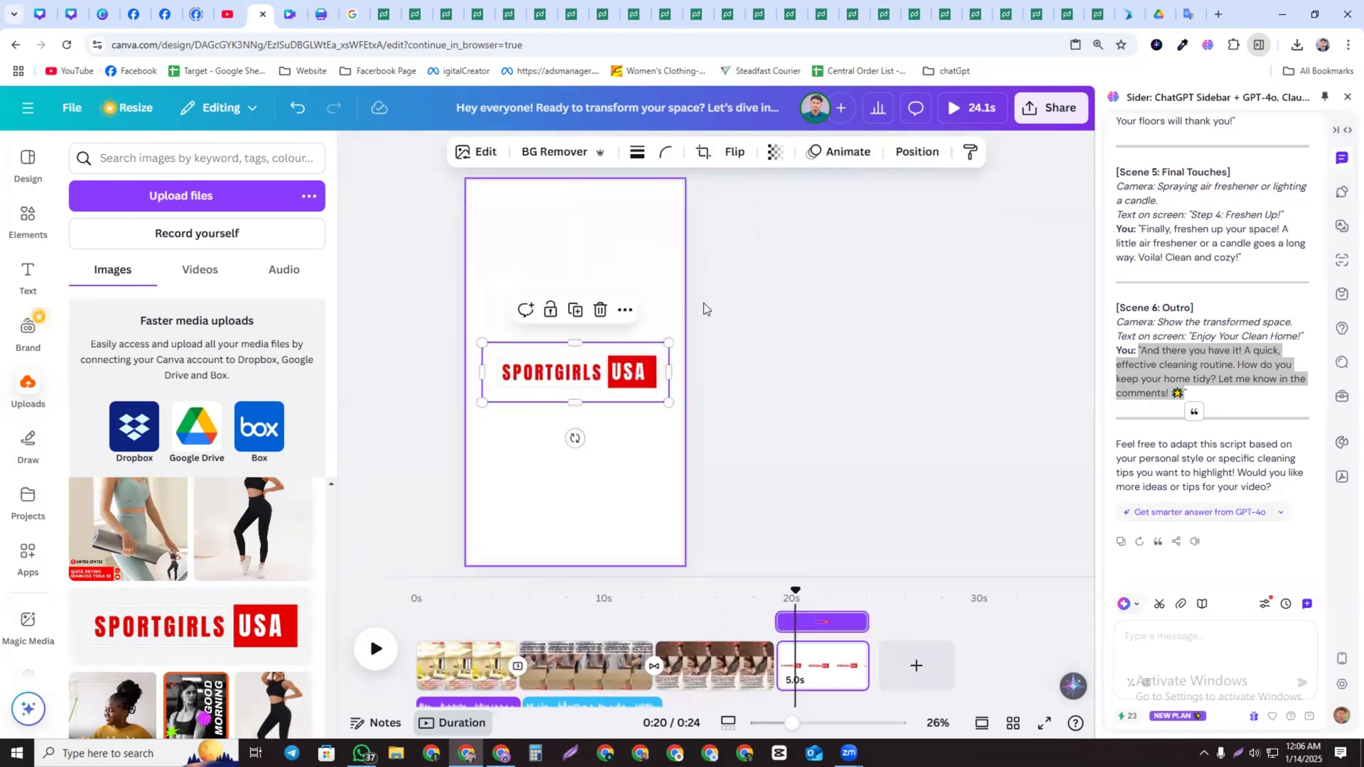
Add a square shape to the last page and stretch it into a red block across its upper part
{"action": "left_click", "coordinate": [760, 457]}
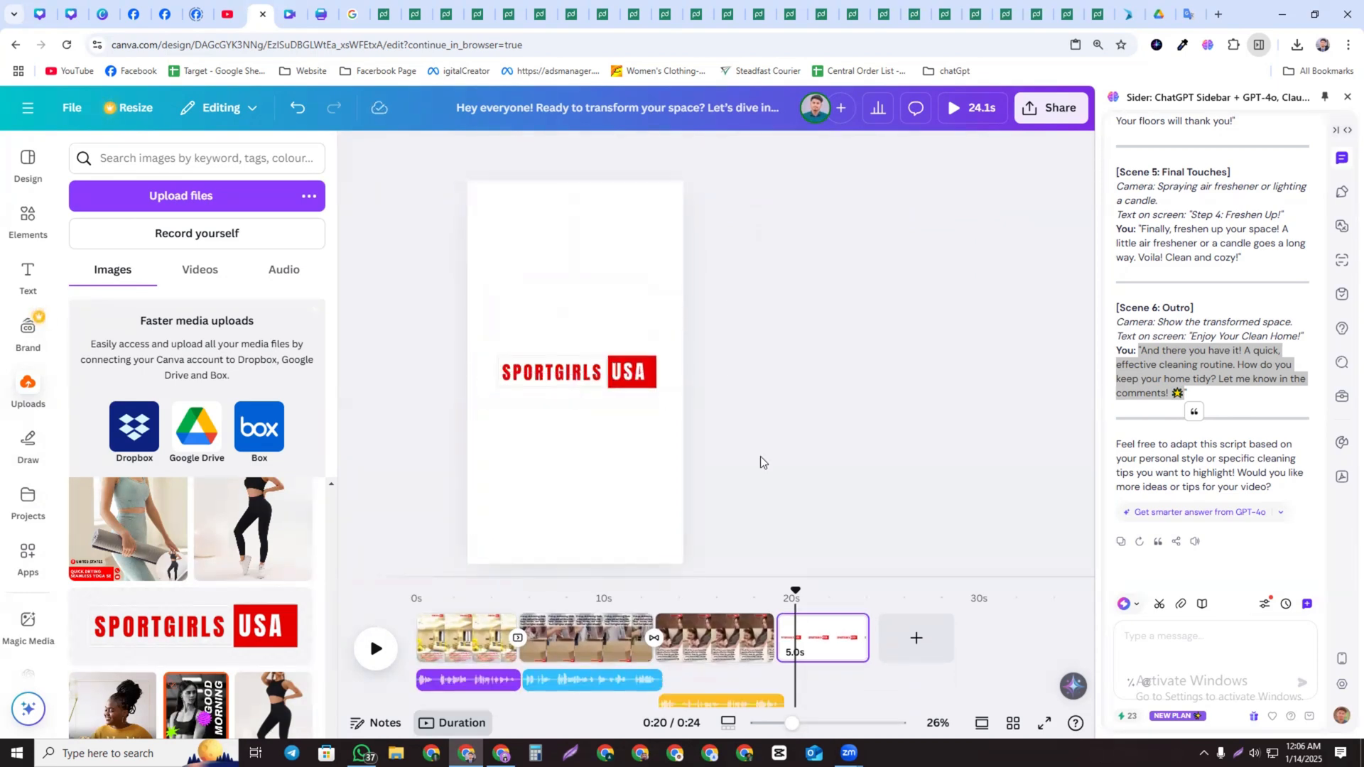
{"action": "left_click", "coordinate": [30, 223]}
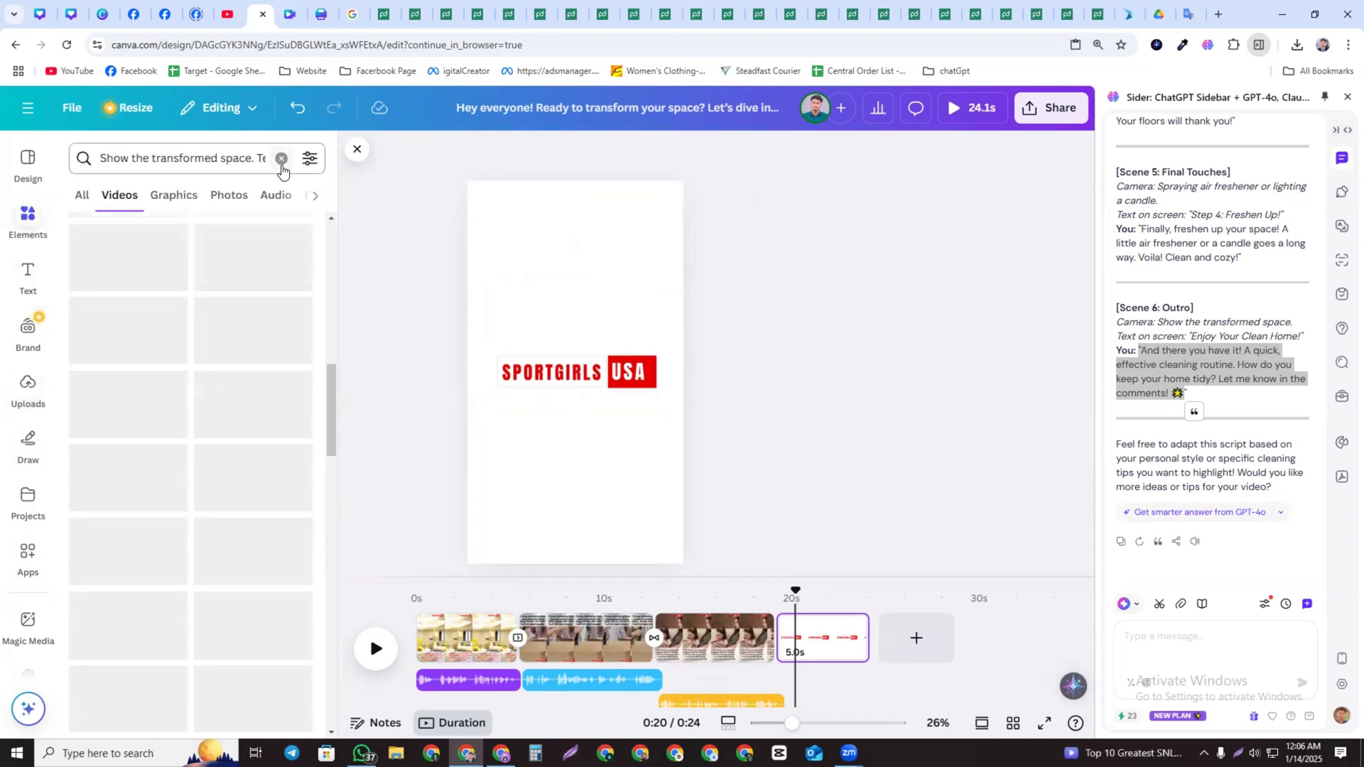
{"action": "left_click", "coordinate": [281, 158]}
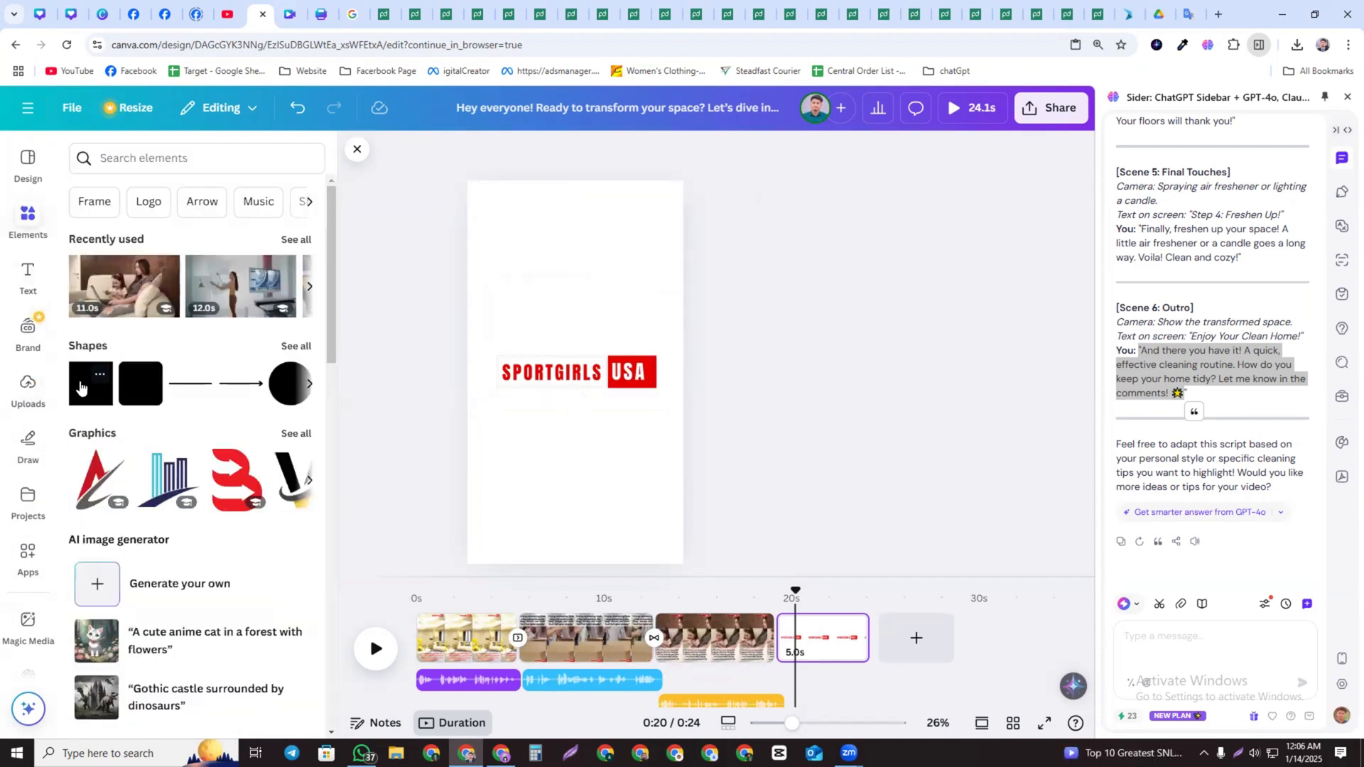
{"action": "left_click", "coordinate": [81, 387]}
{"action": "left_click_drag", "start_coordinate": [581, 344], "coordinate": [493, 192]}
{"action": "left_click_drag", "start_coordinate": [520, 243], "coordinate": [847, 324]}
{"action": "left_click_drag", "start_coordinate": [600, 285], "coordinate": [620, 329]}
Duplicate the red block and move the copy to the bottom of the last page
{"action": "left_click", "coordinate": [652, 374]}
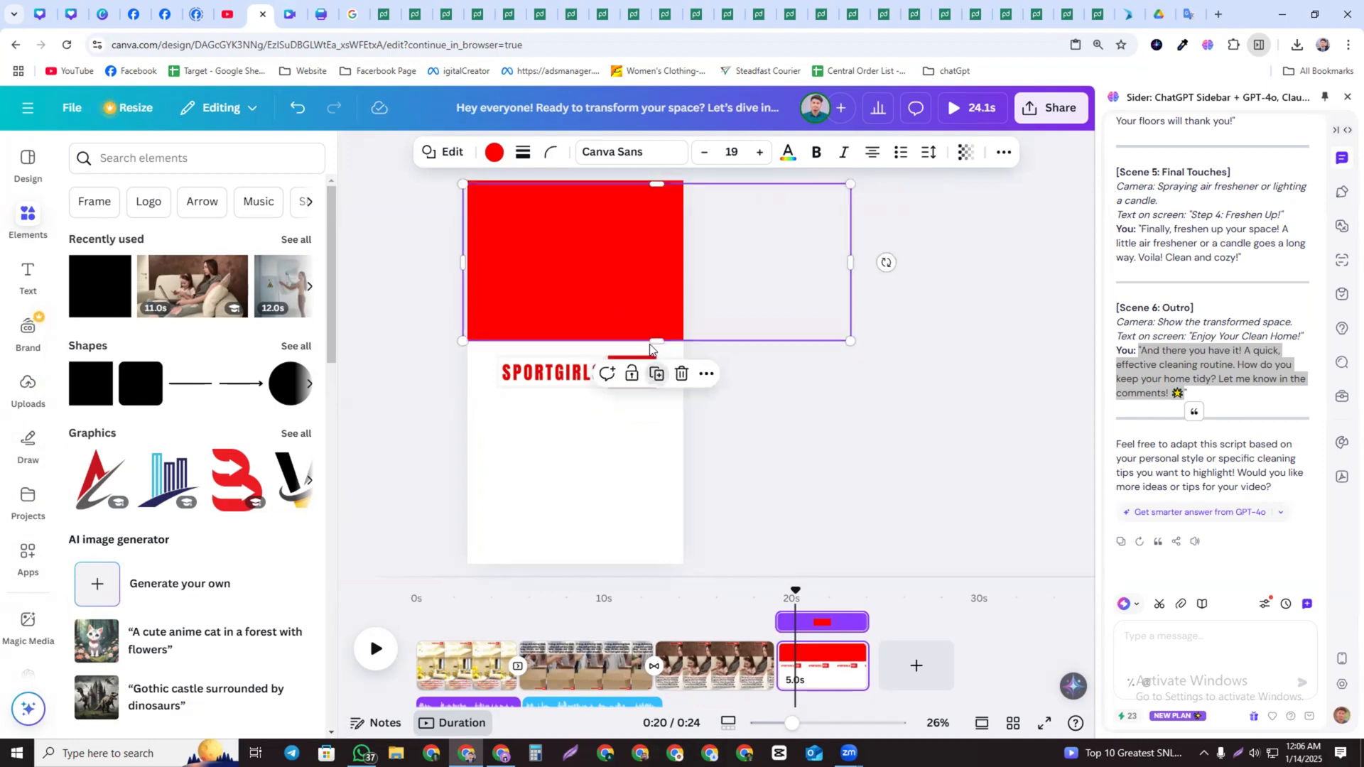
{"action": "left_click_drag", "start_coordinate": [624, 524], "coordinate": [613, 467]}
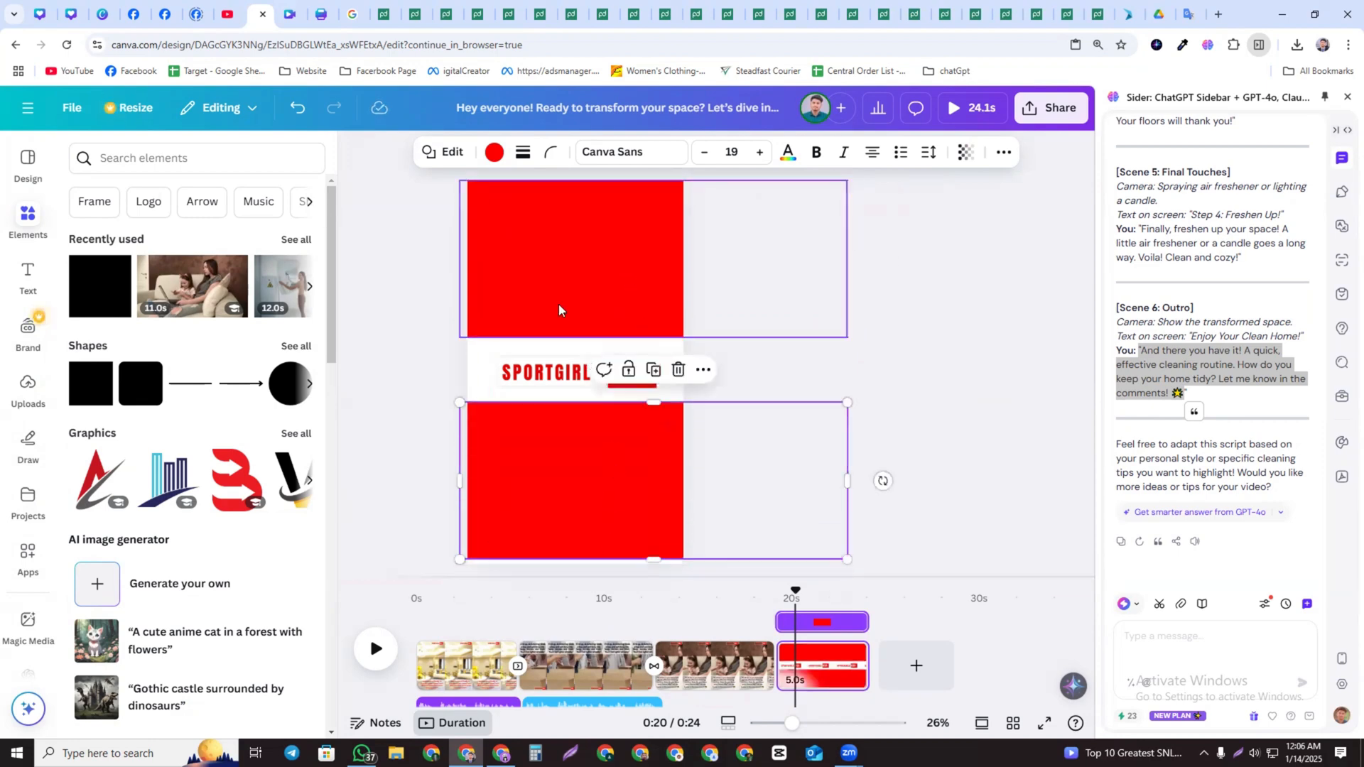
Recolour the bottom block light grey
{"action": "left_click", "coordinate": [494, 151]}
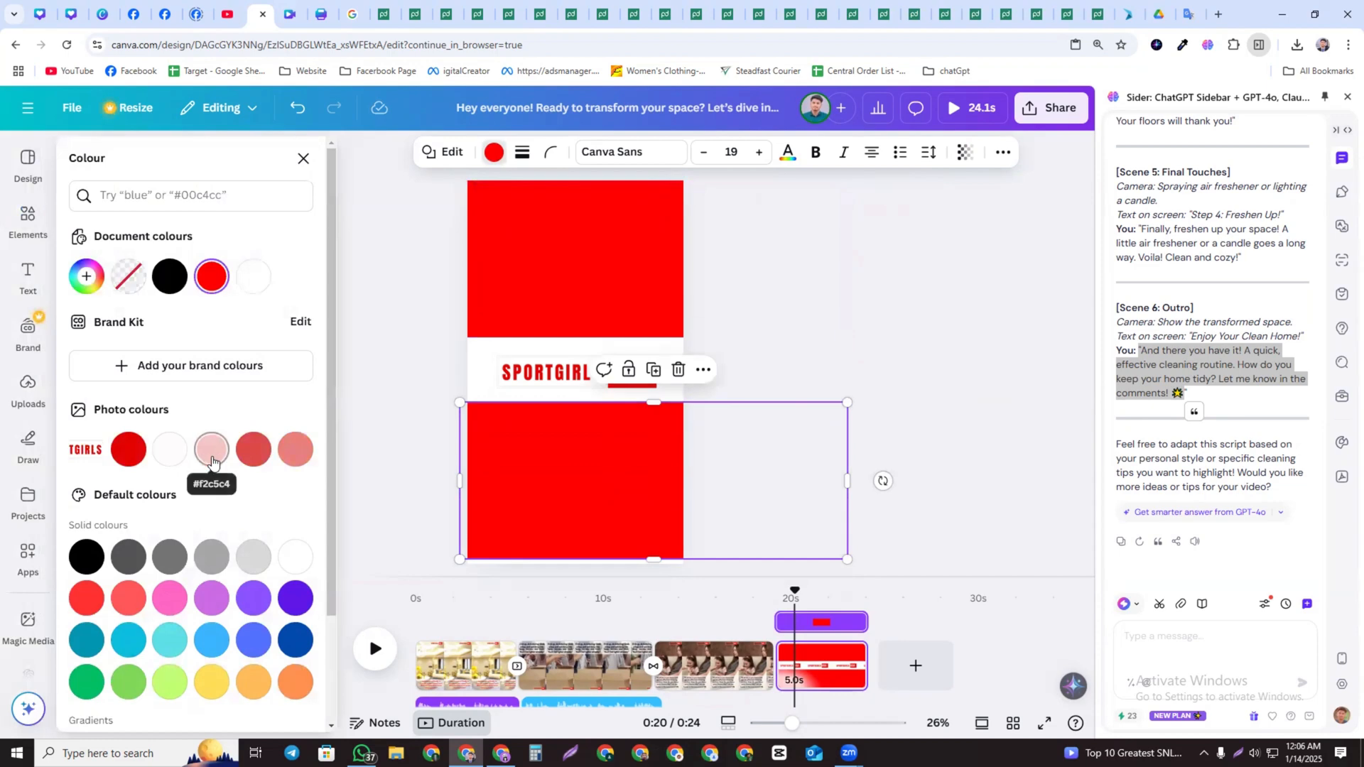
{"action": "left_click", "coordinate": [220, 556]}
{"action": "left_click", "coordinate": [259, 564]}
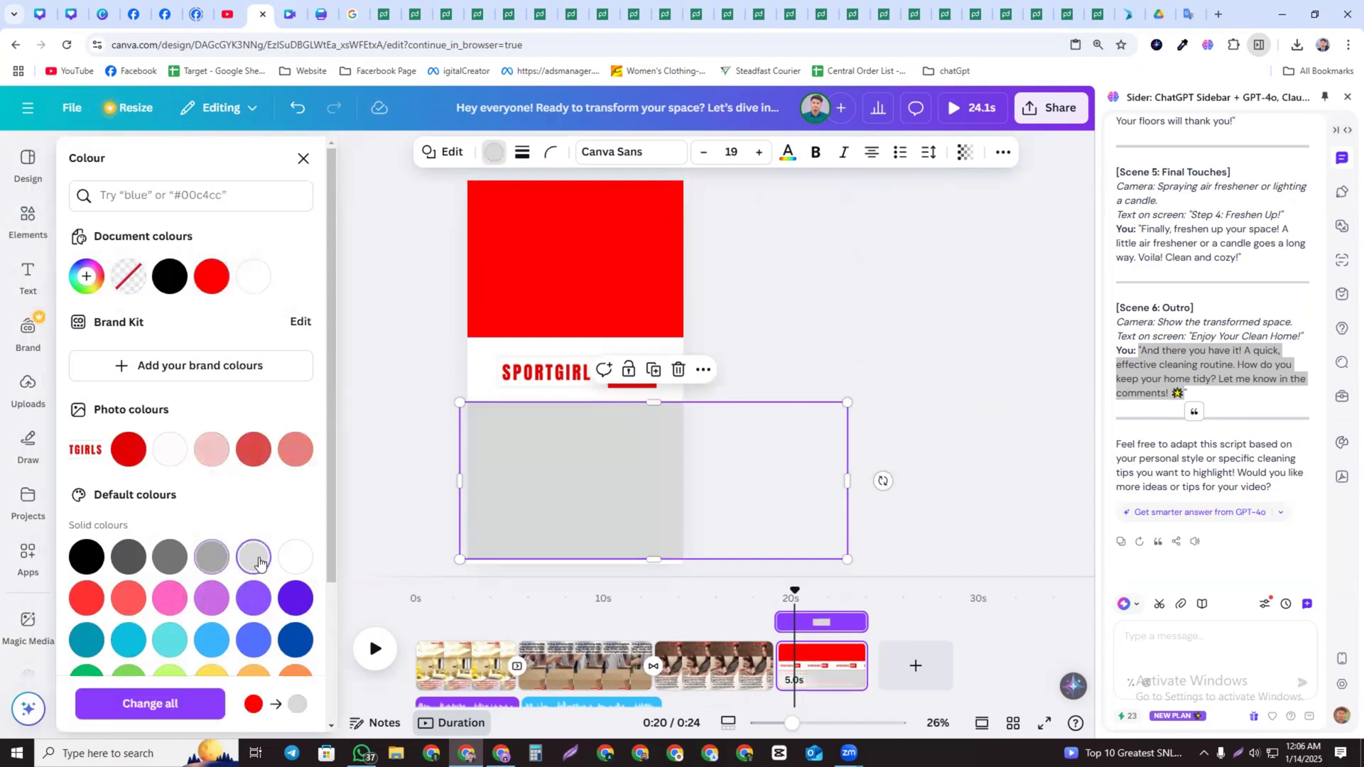
{"action": "left_click", "coordinate": [613, 466]}
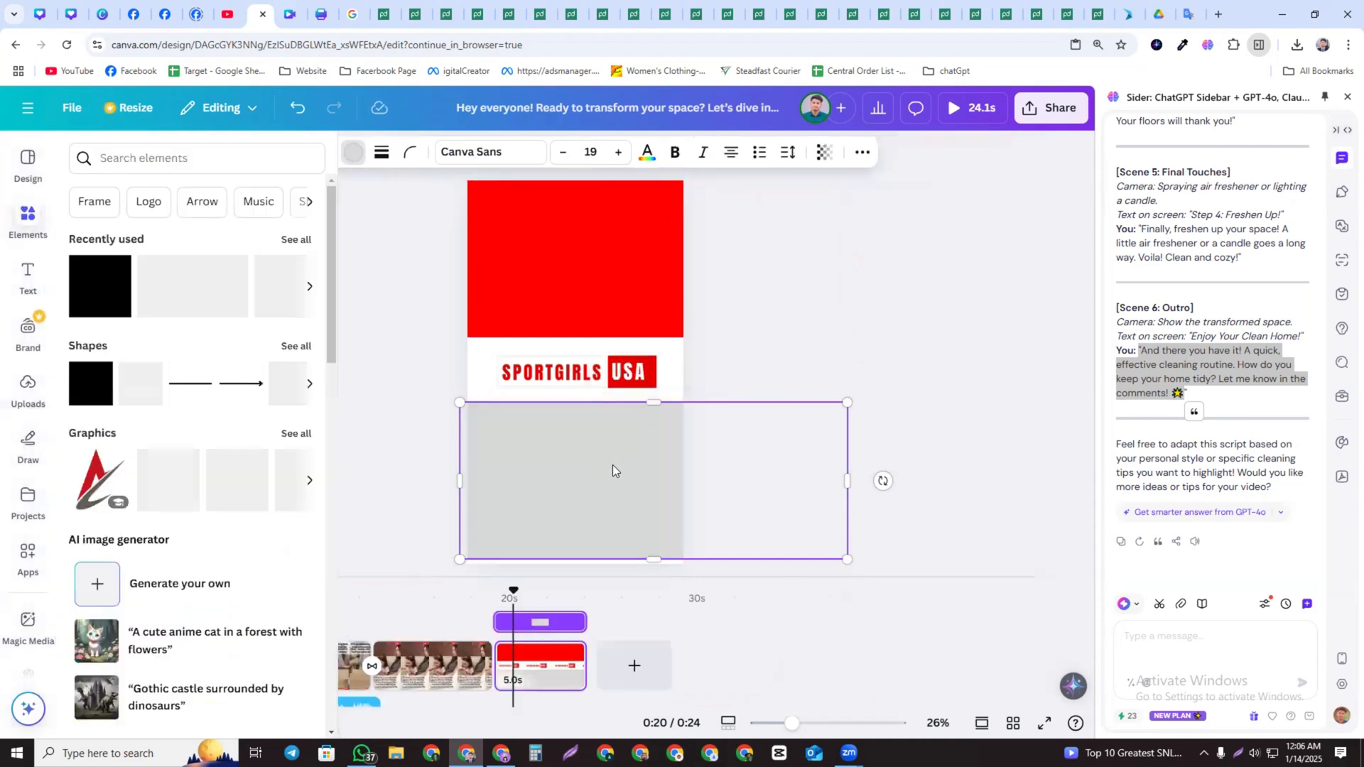
Move the top red block off the page and place the logo just above the grey block
{"action": "left_click", "coordinate": [559, 364]}
{"action": "left_click_drag", "start_coordinate": [615, 371], "coordinate": [951, 250]}
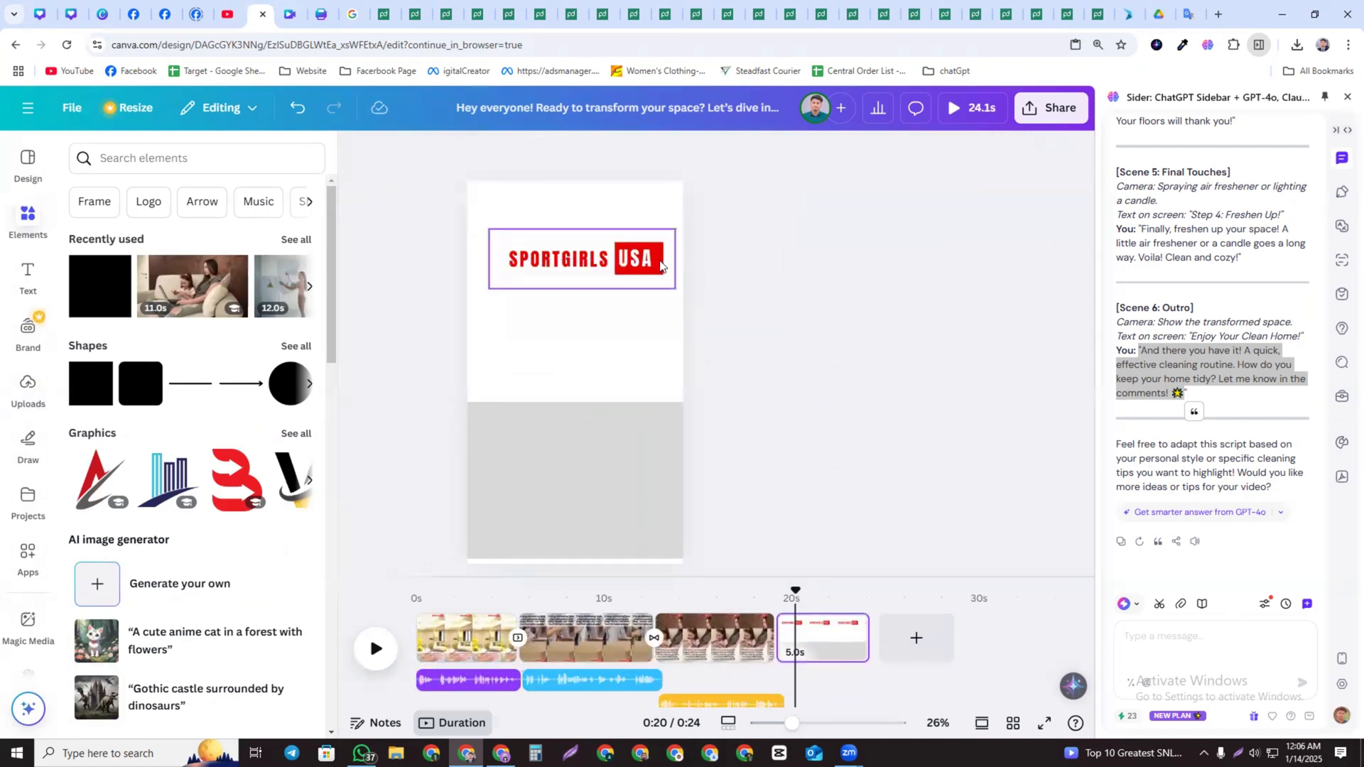
{"action": "left_click_drag", "start_coordinate": [618, 262], "coordinate": [619, 316]}
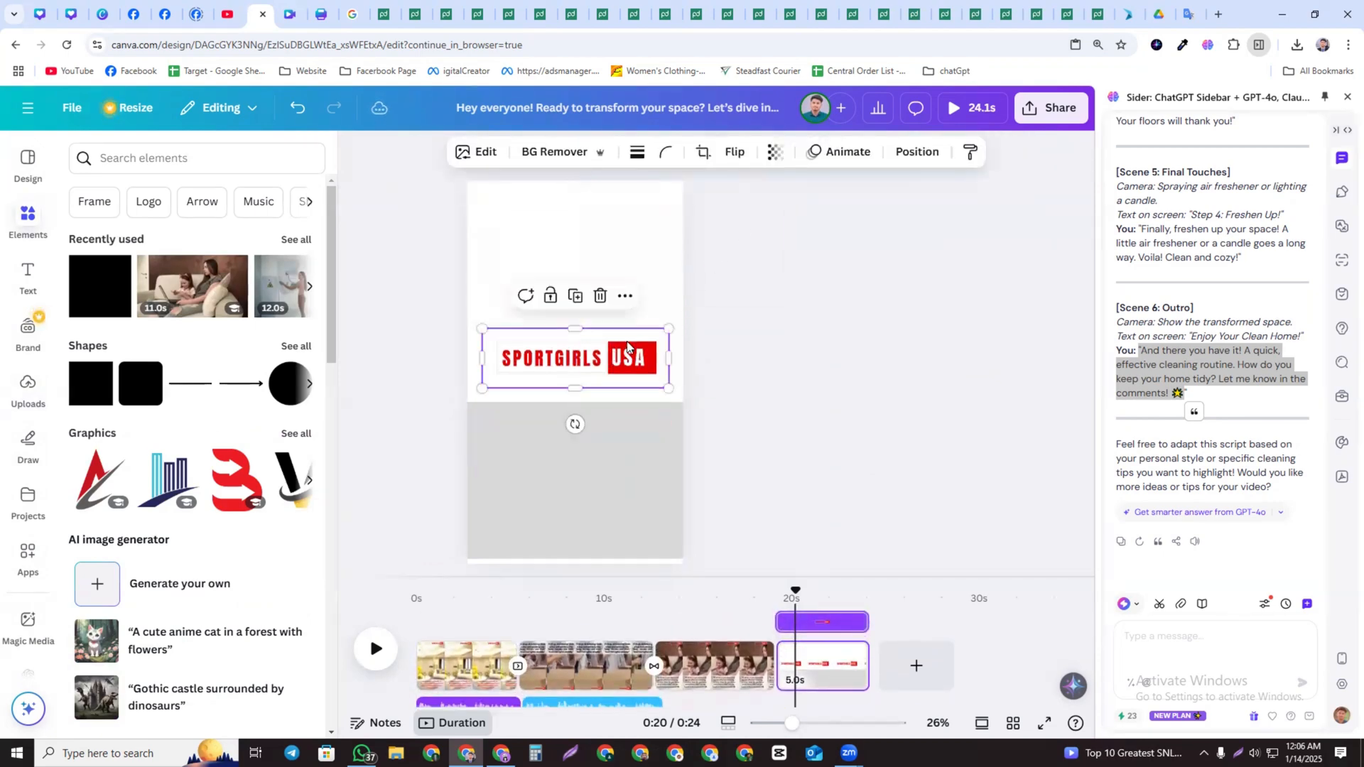
{"action": "left_click", "coordinate": [739, 236]}
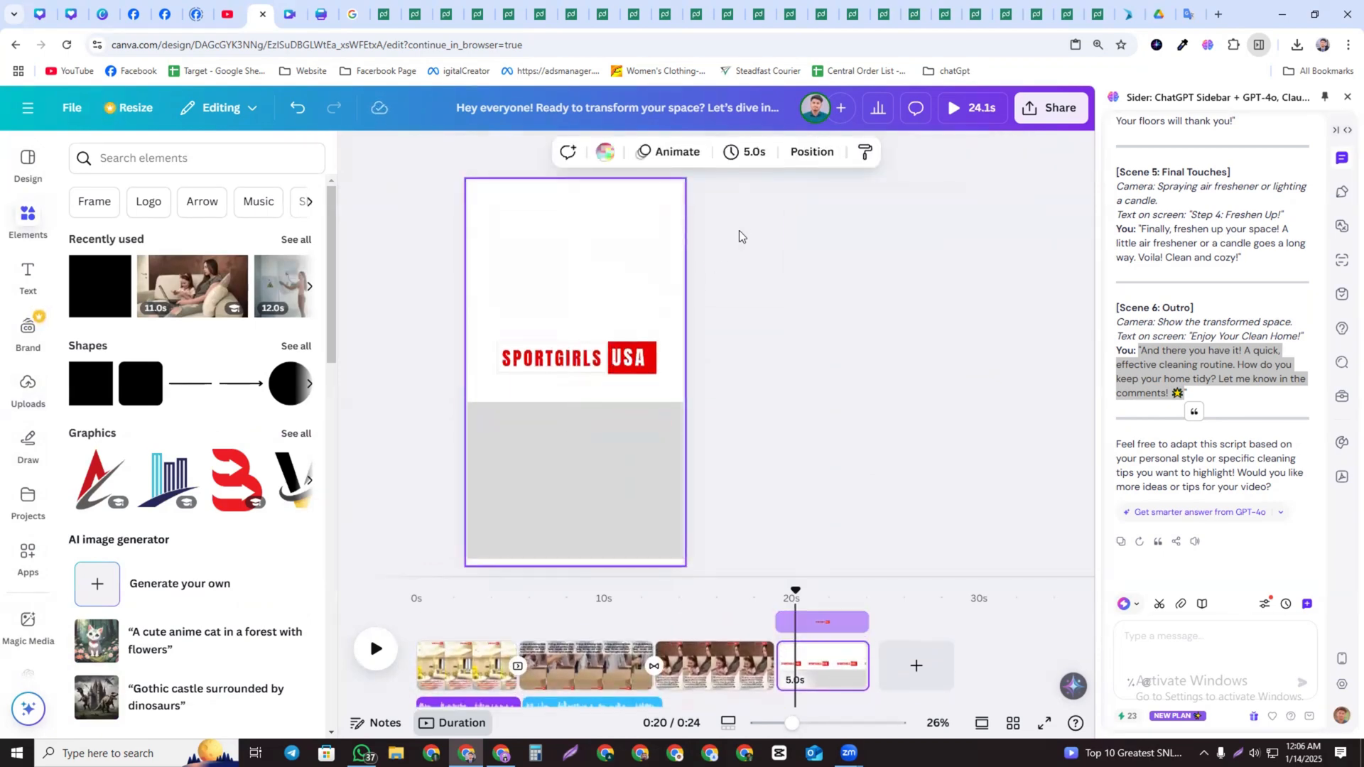
Move the grey block up to the top of the last page and recolour it red
{"action": "left_click", "coordinate": [572, 448]}
{"action": "left_click_drag", "start_coordinate": [600, 476], "coordinate": [591, 244]}
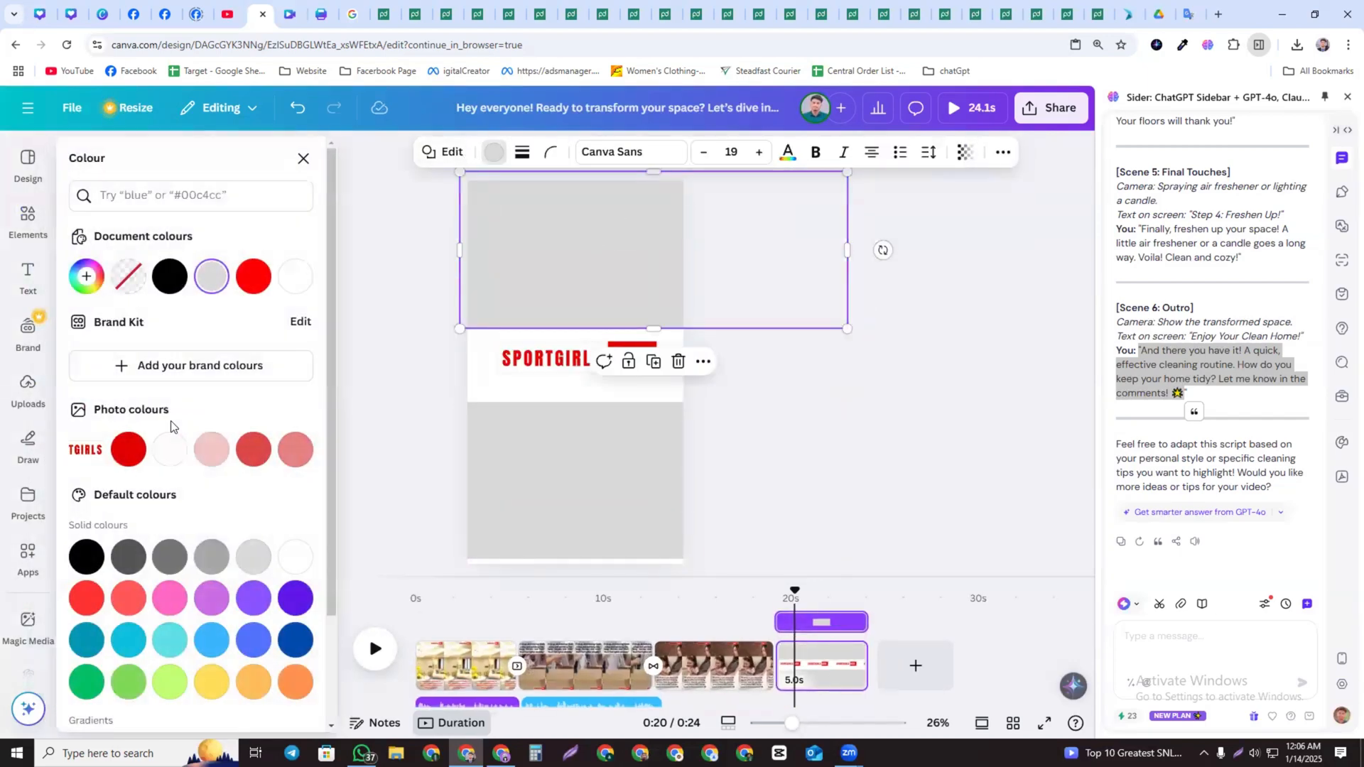
{"action": "left_click", "coordinate": [128, 449]}
{"action": "left_click", "coordinate": [524, 367]}
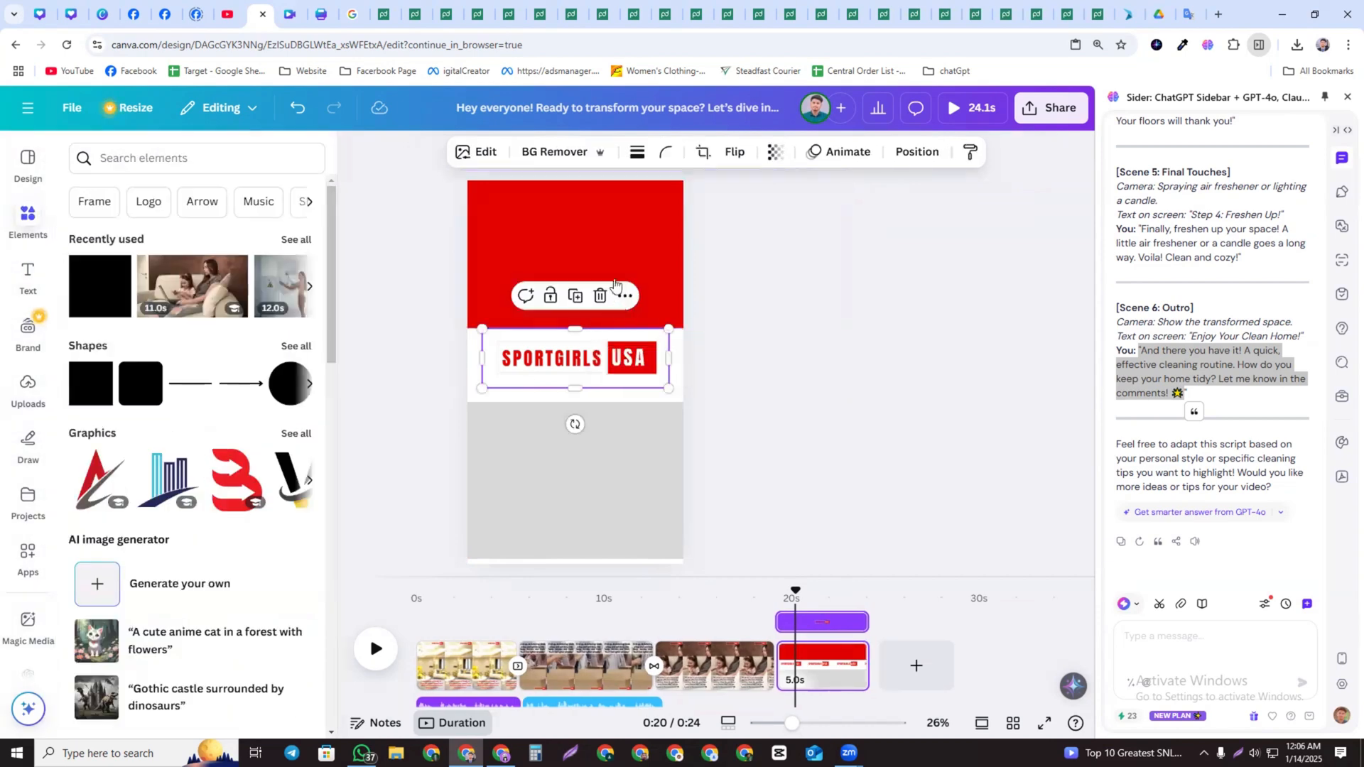
{"action": "left_click", "coordinate": [626, 296]}
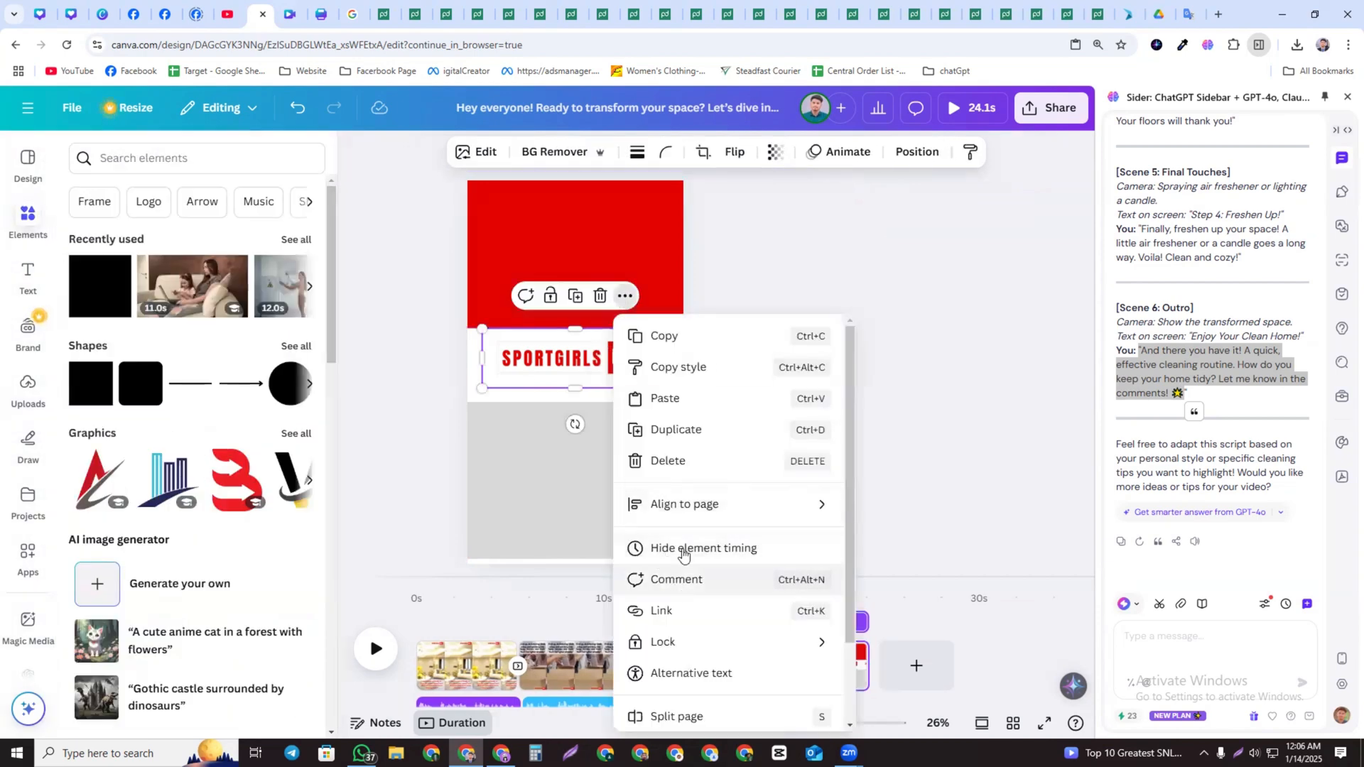
{"action": "scroll", "coordinate": [713, 506], "scroll_direction": "down", "scroll_amount": 2}
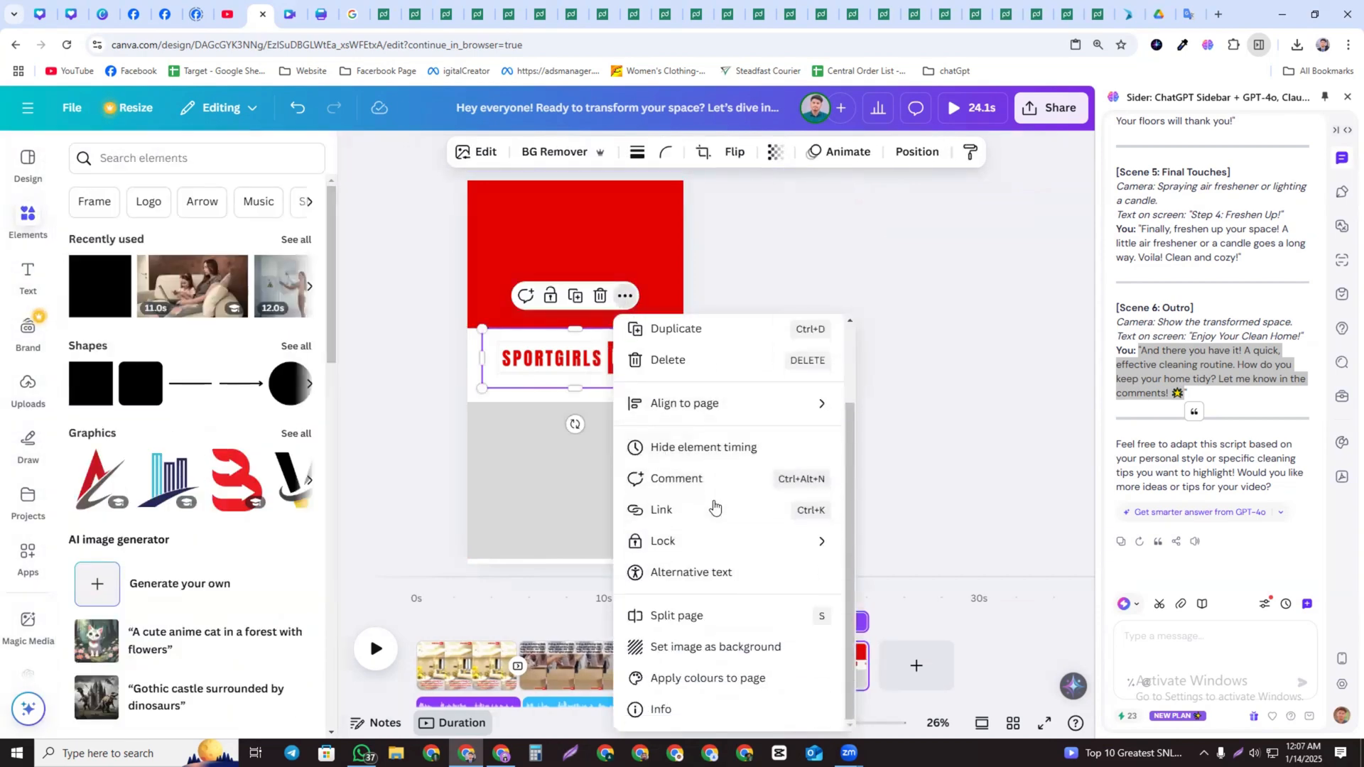
{"action": "scroll", "coordinate": [722, 426], "scroll_direction": "up", "scroll_amount": 2}
{"action": "mouse_move", "coordinate": [707, 507]}
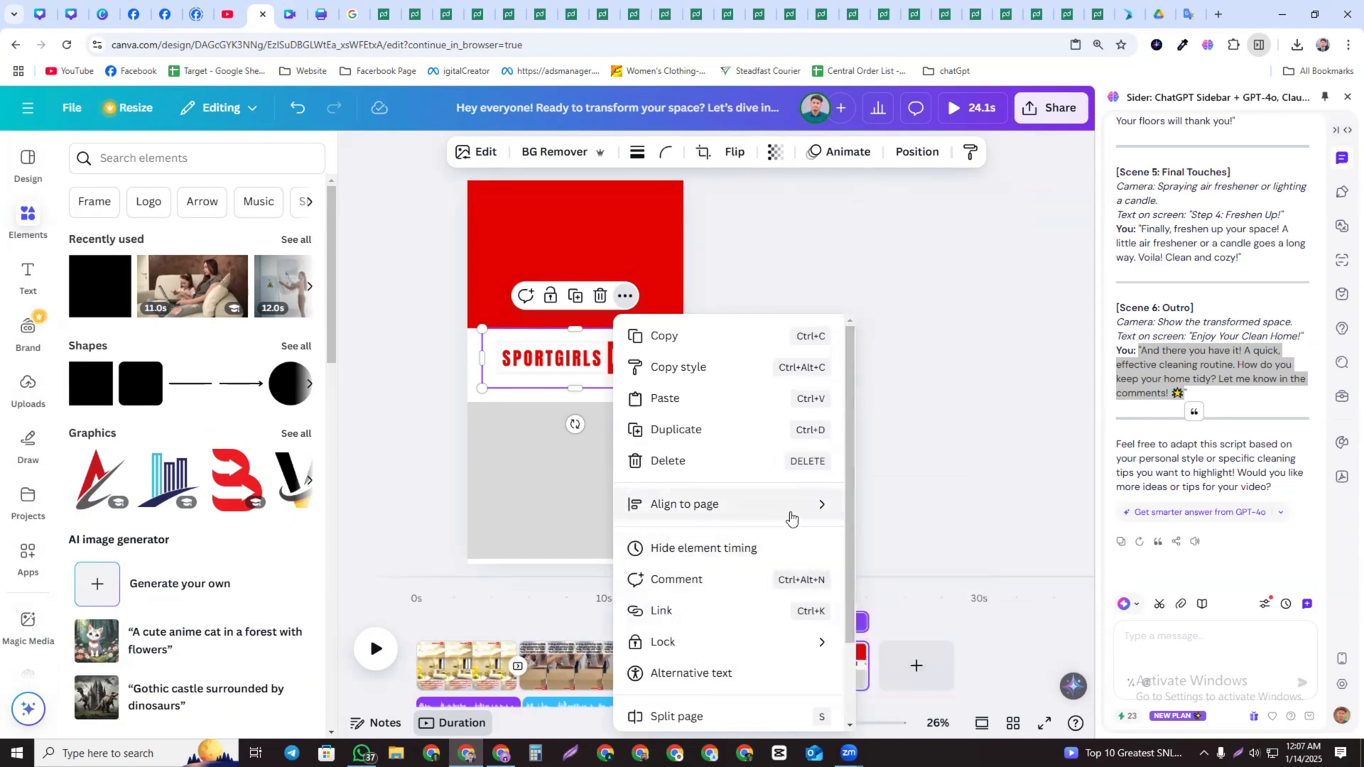
{"action": "left_click", "coordinate": [879, 507]}
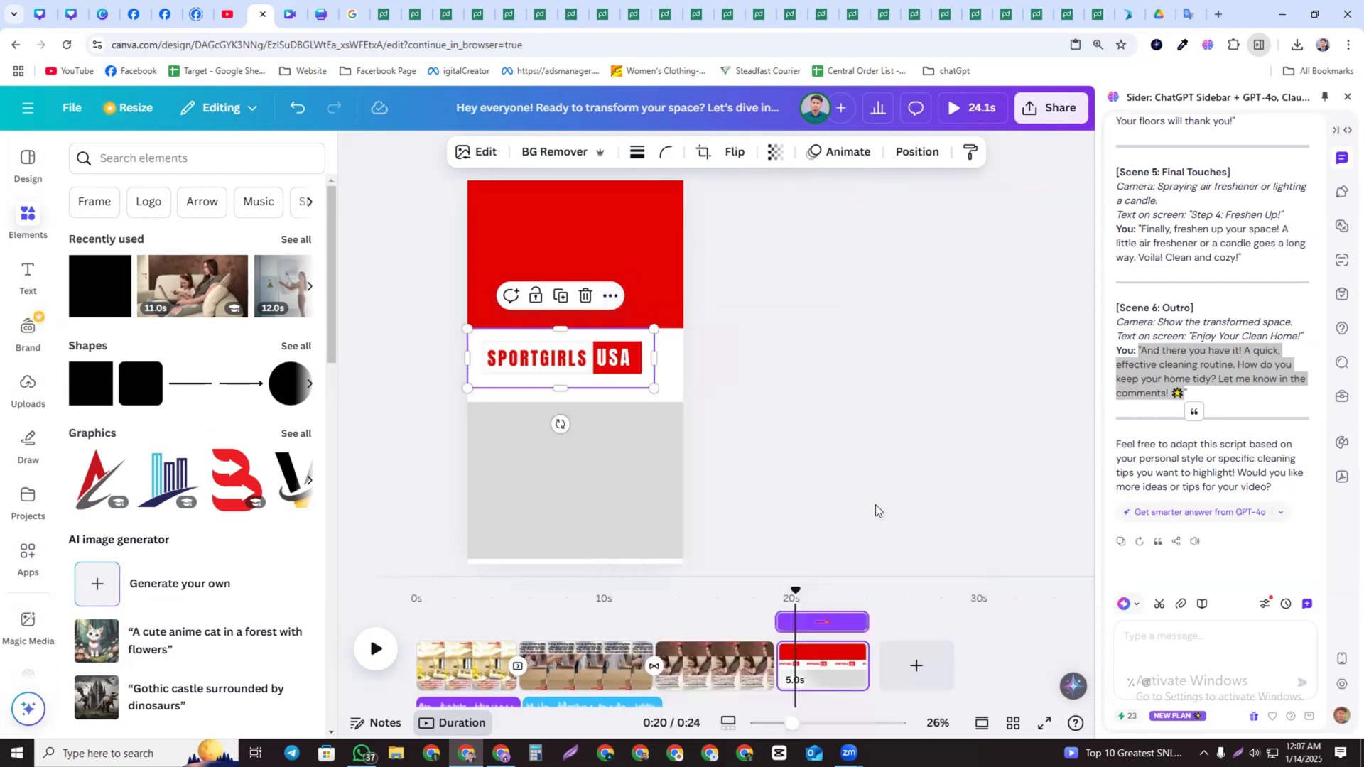
Bring the logo layer to the front, above the coloured blocks
{"action": "left_click", "coordinate": [779, 357]}
{"action": "left_click_drag", "start_coordinate": [597, 355], "coordinate": [604, 356]}
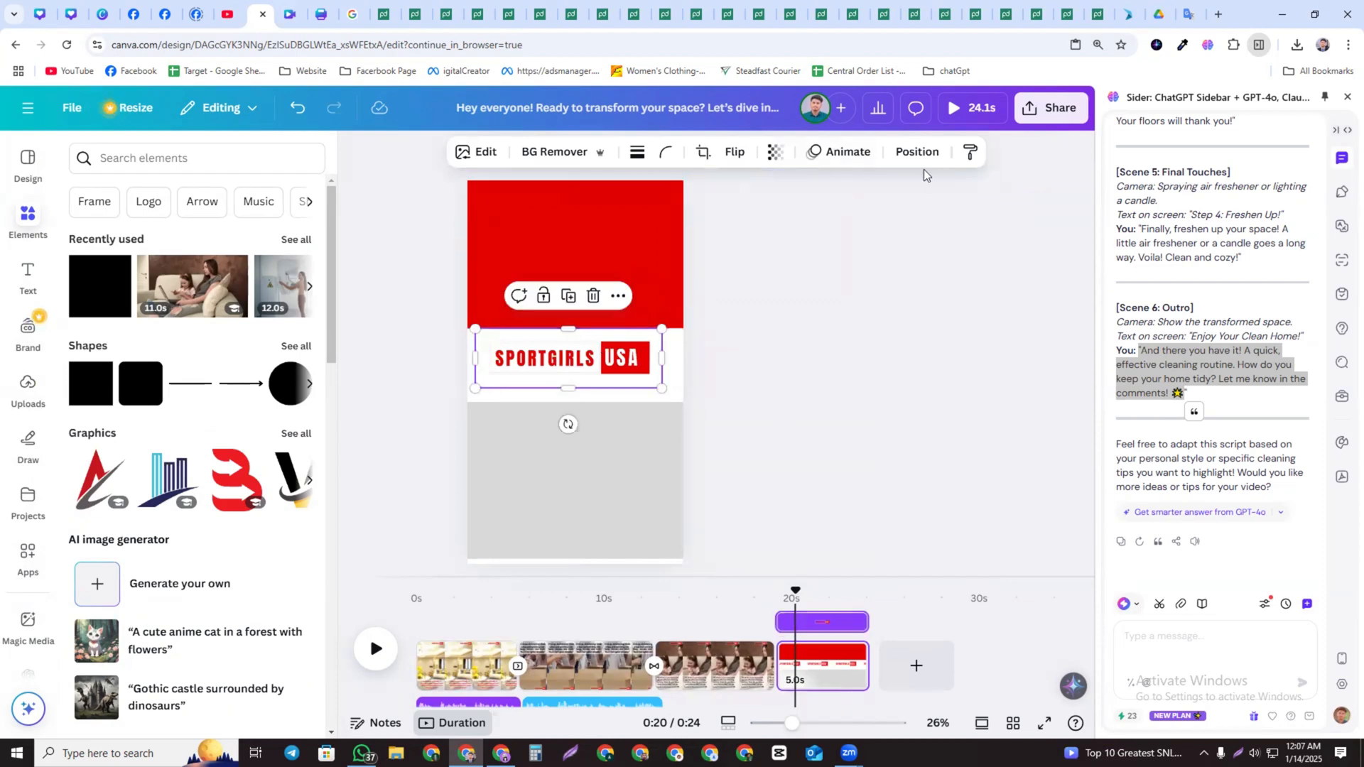
{"action": "left_click", "coordinate": [919, 152]}
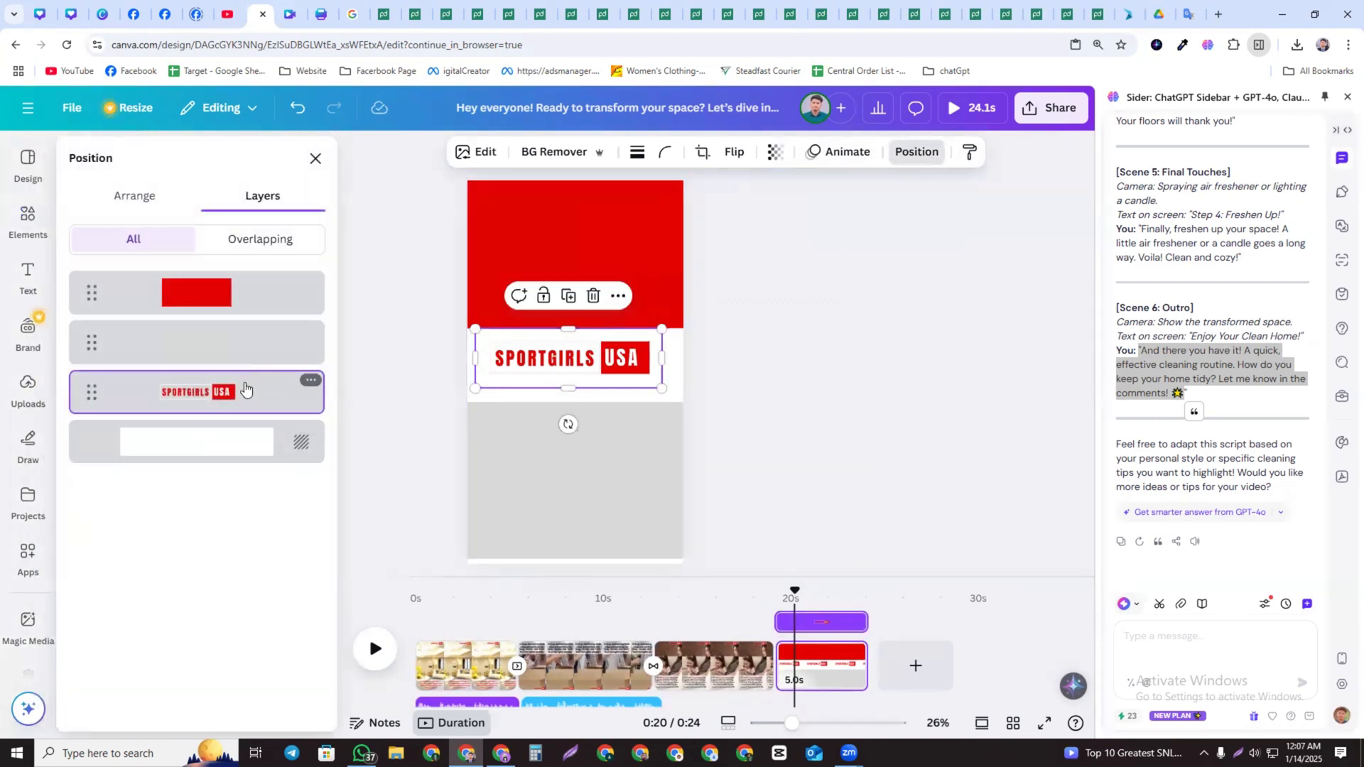
{"action": "mouse_move", "coordinate": [245, 390]}
{"action": "left_mouse_down"}
{"action": "mouse_move", "coordinate": [250, 258]}
{"action": "mouse_move", "coordinate": [236, 399]}
{"action": "left_mouse_up"}
{"action": "left_click_drag", "start_coordinate": [242, 306], "coordinate": [240, 376]}
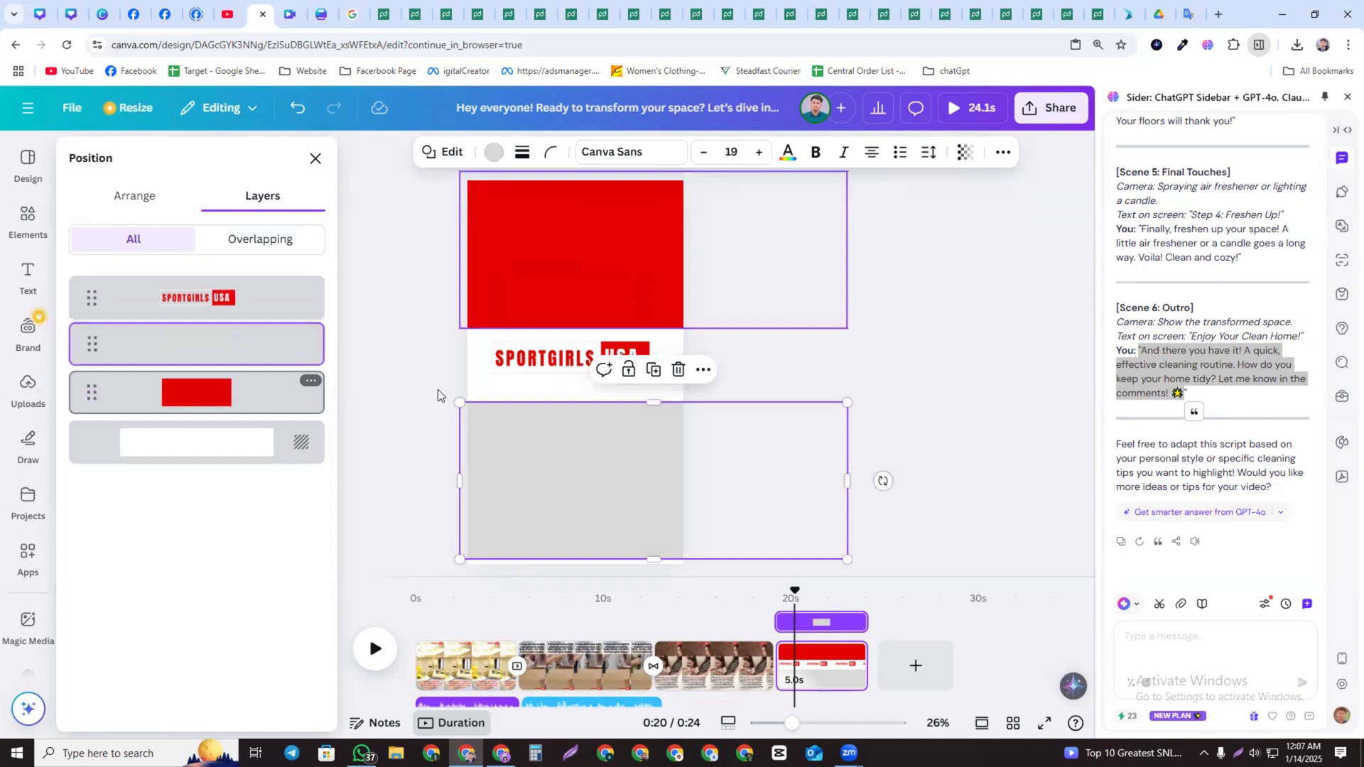
Nudge the logo and shrink it slightly between the red and grey blocks
{"action": "left_click", "coordinate": [880, 357]}
{"action": "left_click", "coordinate": [535, 375]}
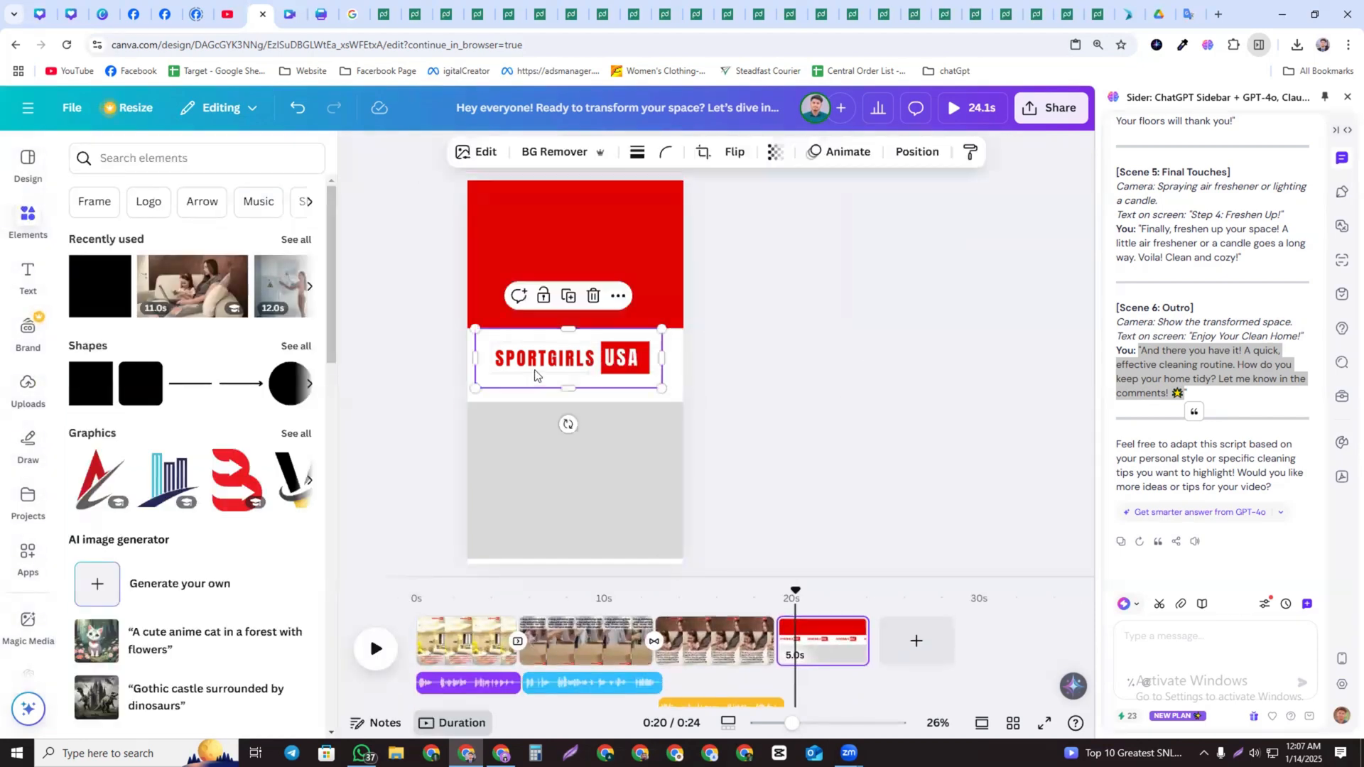
{"action": "left_click_drag", "start_coordinate": [535, 375], "coordinate": [542, 375]}
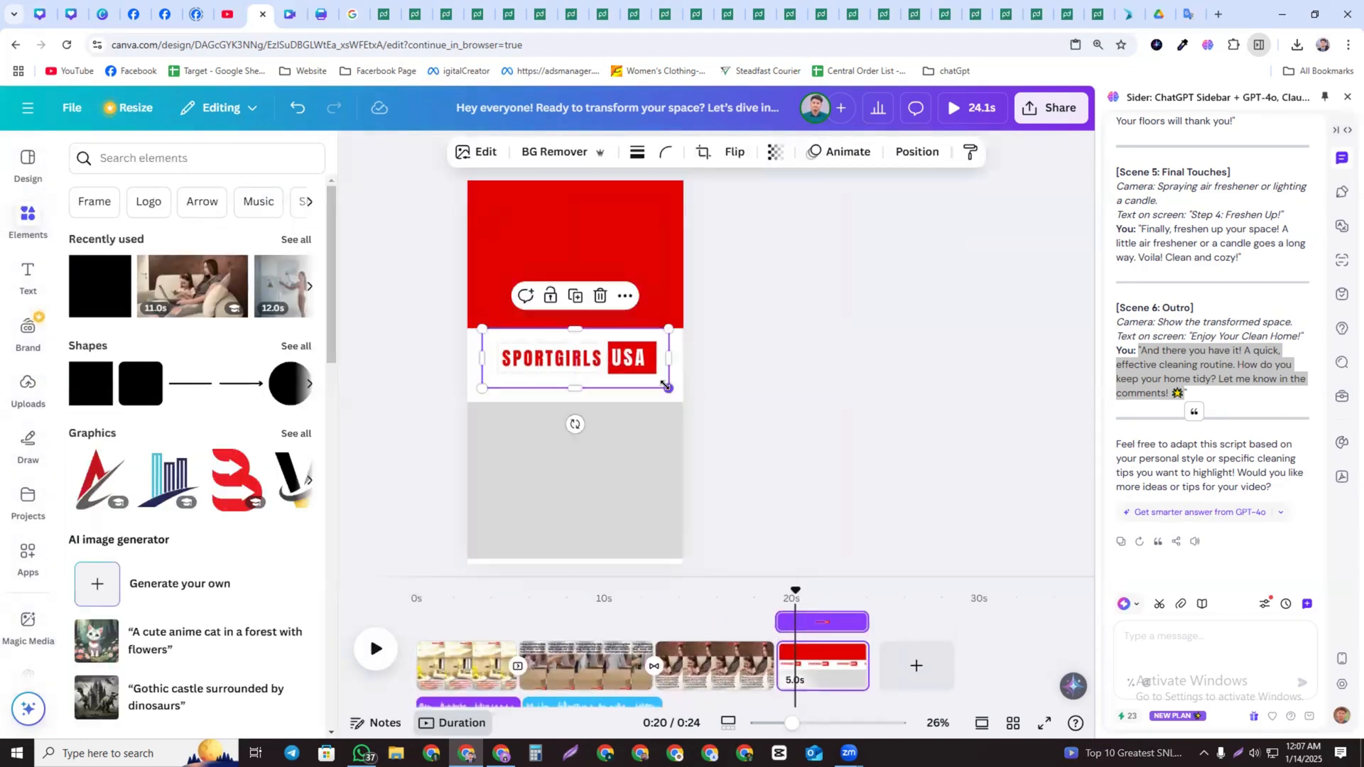
{"action": "left_click_drag", "start_coordinate": [665, 385], "coordinate": [637, 366]}
Stretch the grey block's top edge up to meet the logo strip
{"action": "left_click", "coordinate": [600, 469]}
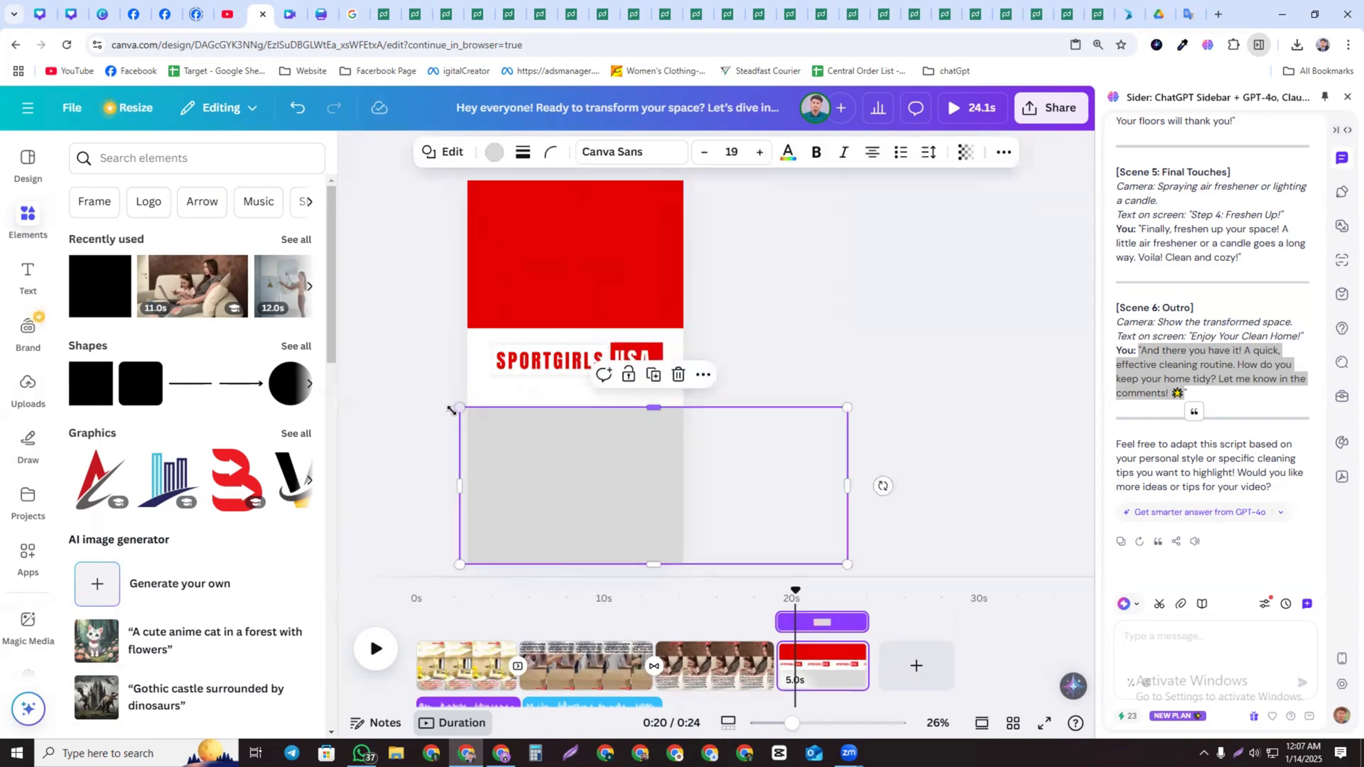
{"action": "left_click_drag", "start_coordinate": [459, 408], "coordinate": [451, 393]}
{"action": "left_click", "coordinate": [871, 367]}
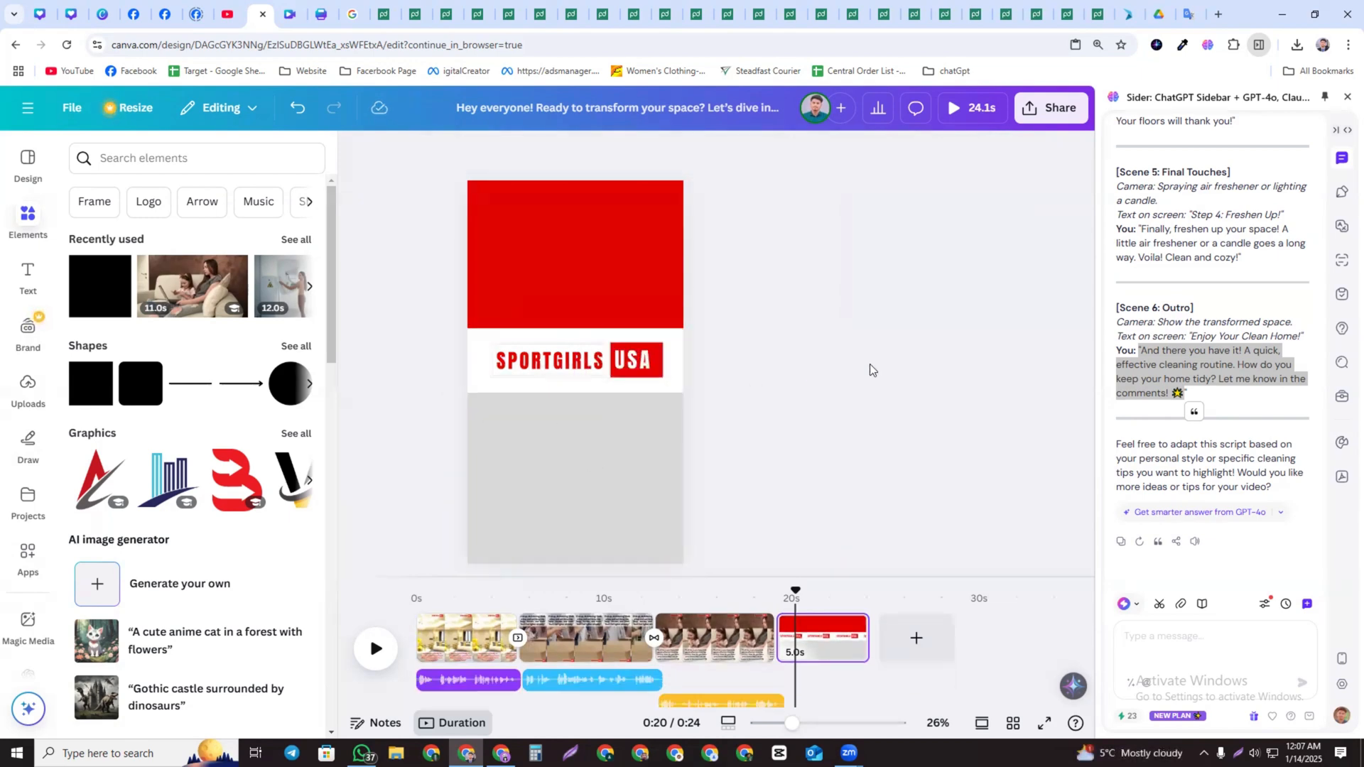
Search elements for call and place a phone icon, small, in the grey block's left side
{"action": "scroll", "coordinate": [503, 312], "scroll_direction": "up", "scroll_amount": 1}
{"action": "scroll", "coordinate": [840, 503], "scroll_direction": "down", "scroll_amount": 1}
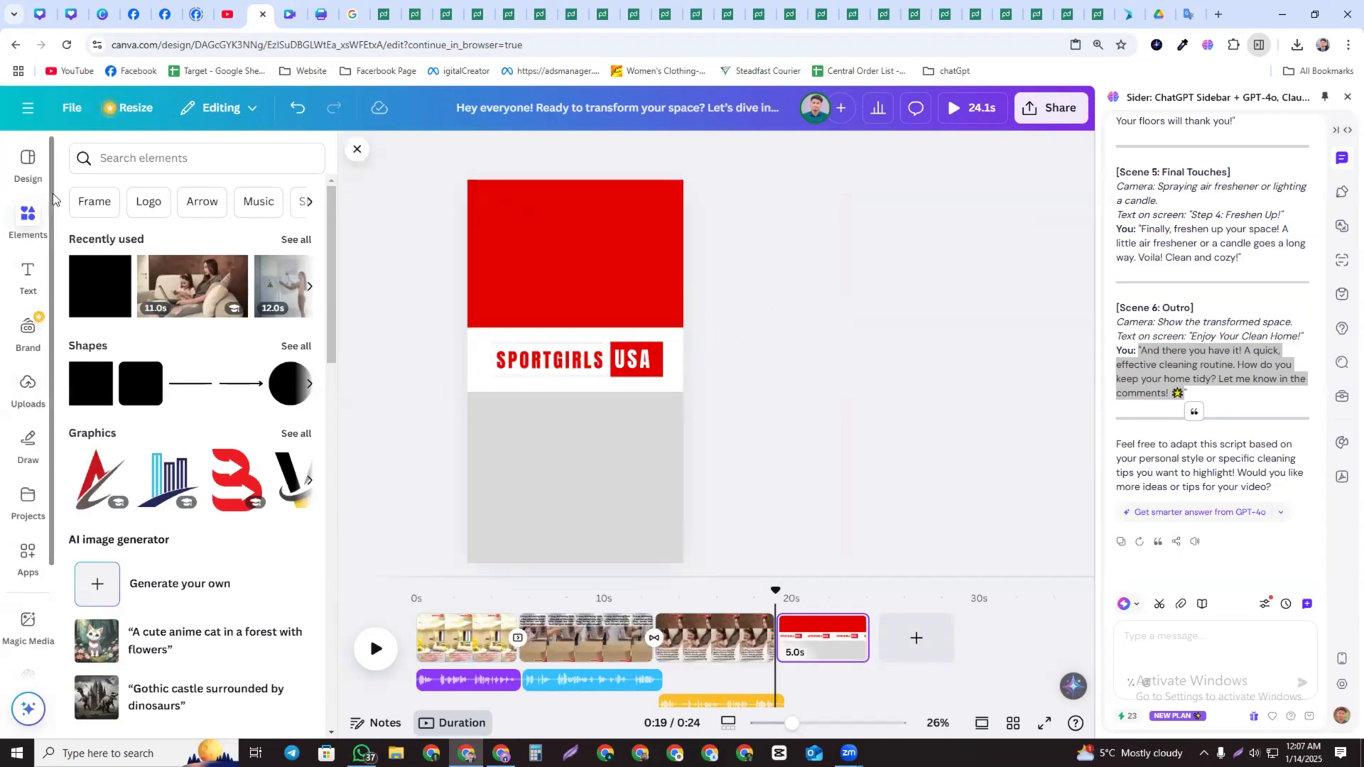
{"action": "left_click", "coordinate": [133, 159]}
{"action": "type", "text": "call"}
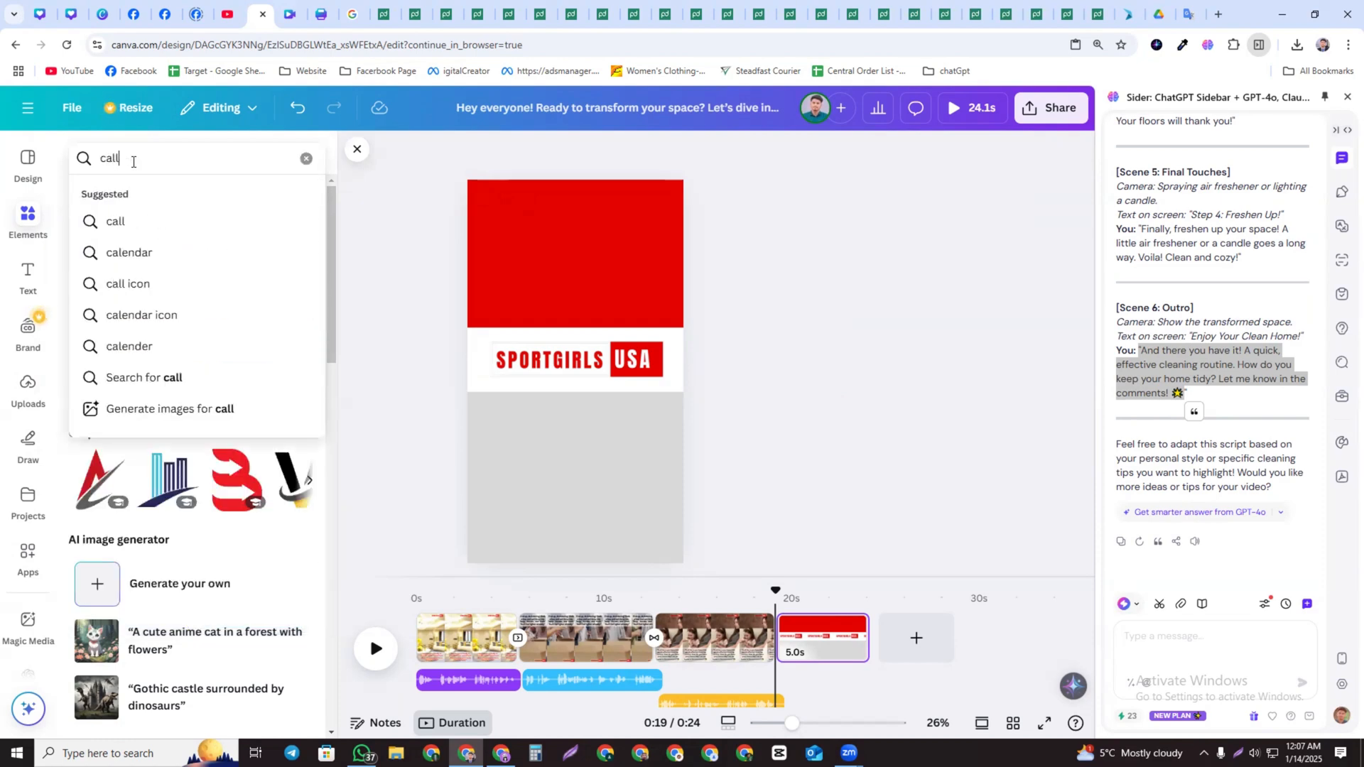
{"action": "key", "text": "Return"}
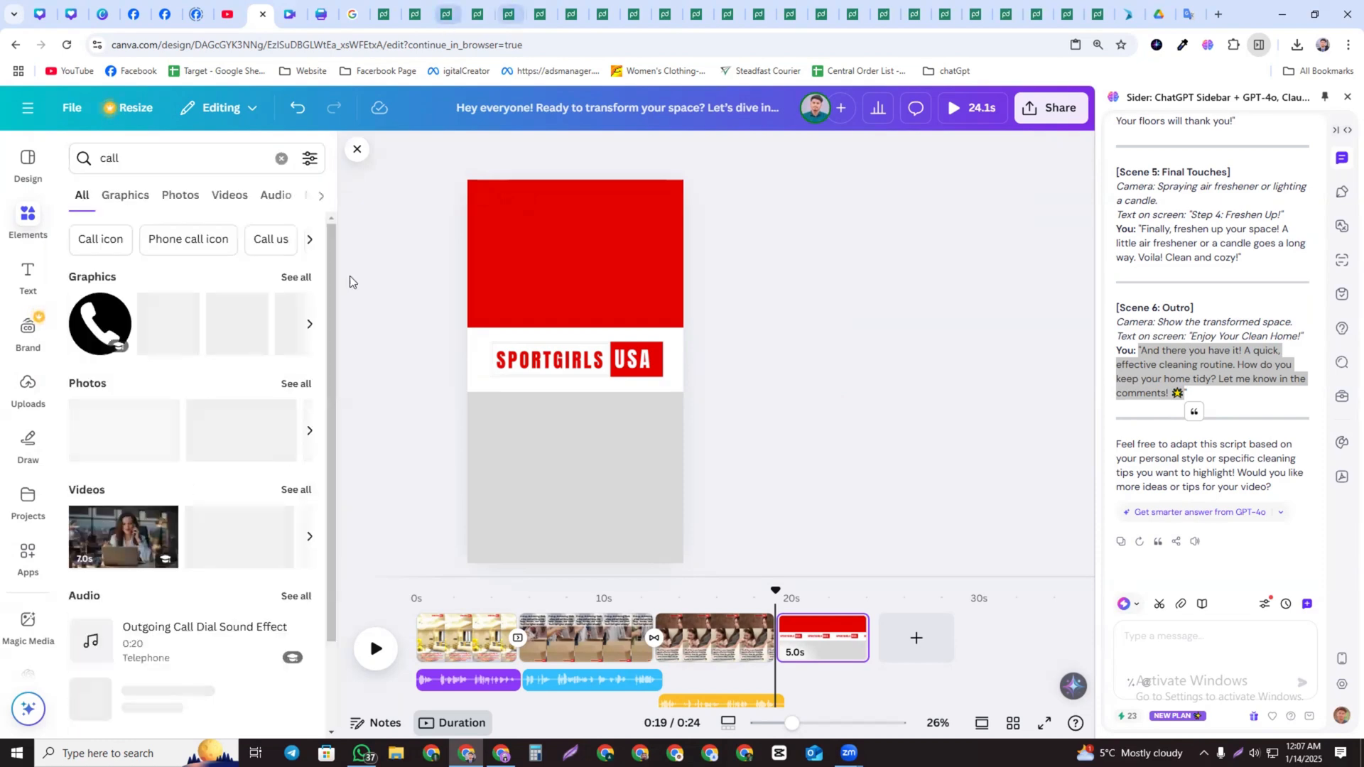
{"action": "left_click", "coordinate": [131, 342]}
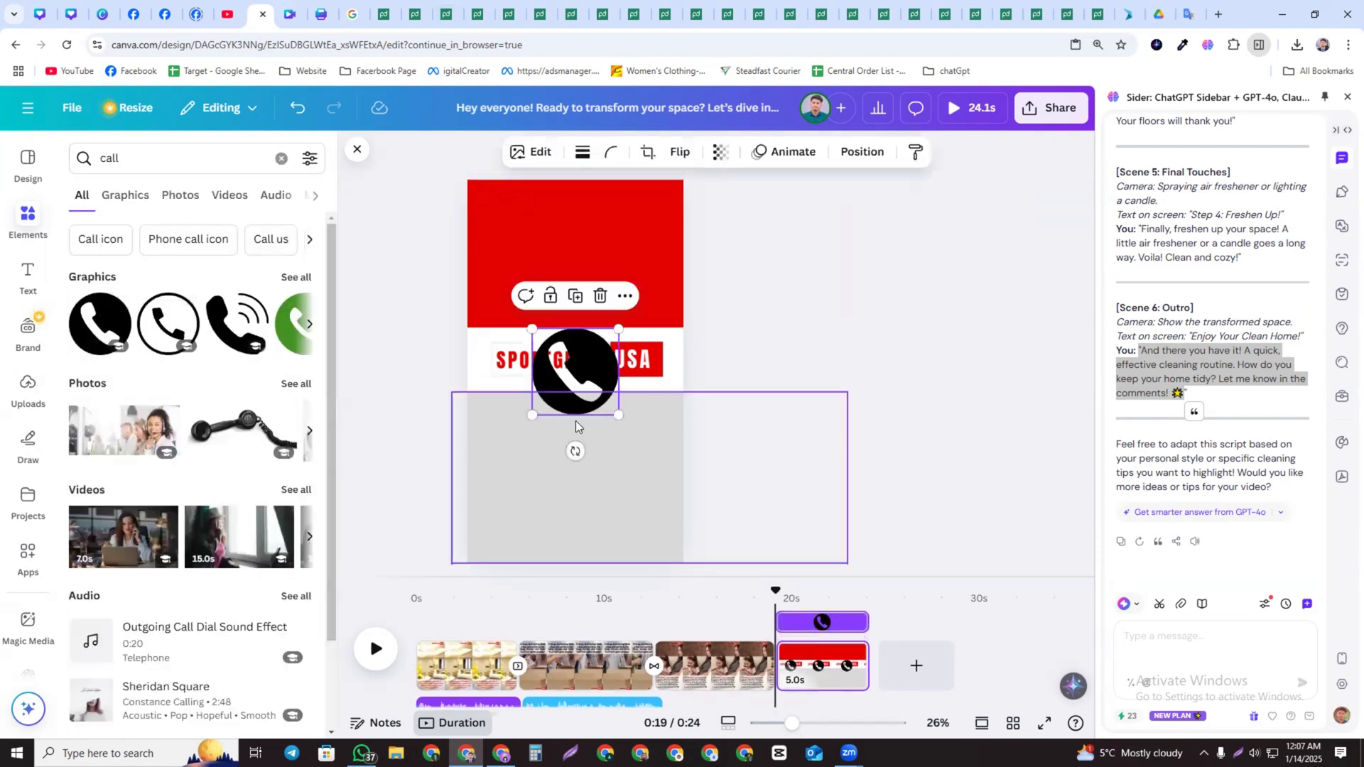
{"action": "left_click_drag", "start_coordinate": [575, 401], "coordinate": [506, 491]}
Search elements for mail and place an envelope icon, small, just below the phone icon
{"action": "left_click_drag", "start_coordinate": [160, 161], "coordinate": [80, 158]}
{"action": "type", "text": "mail"}
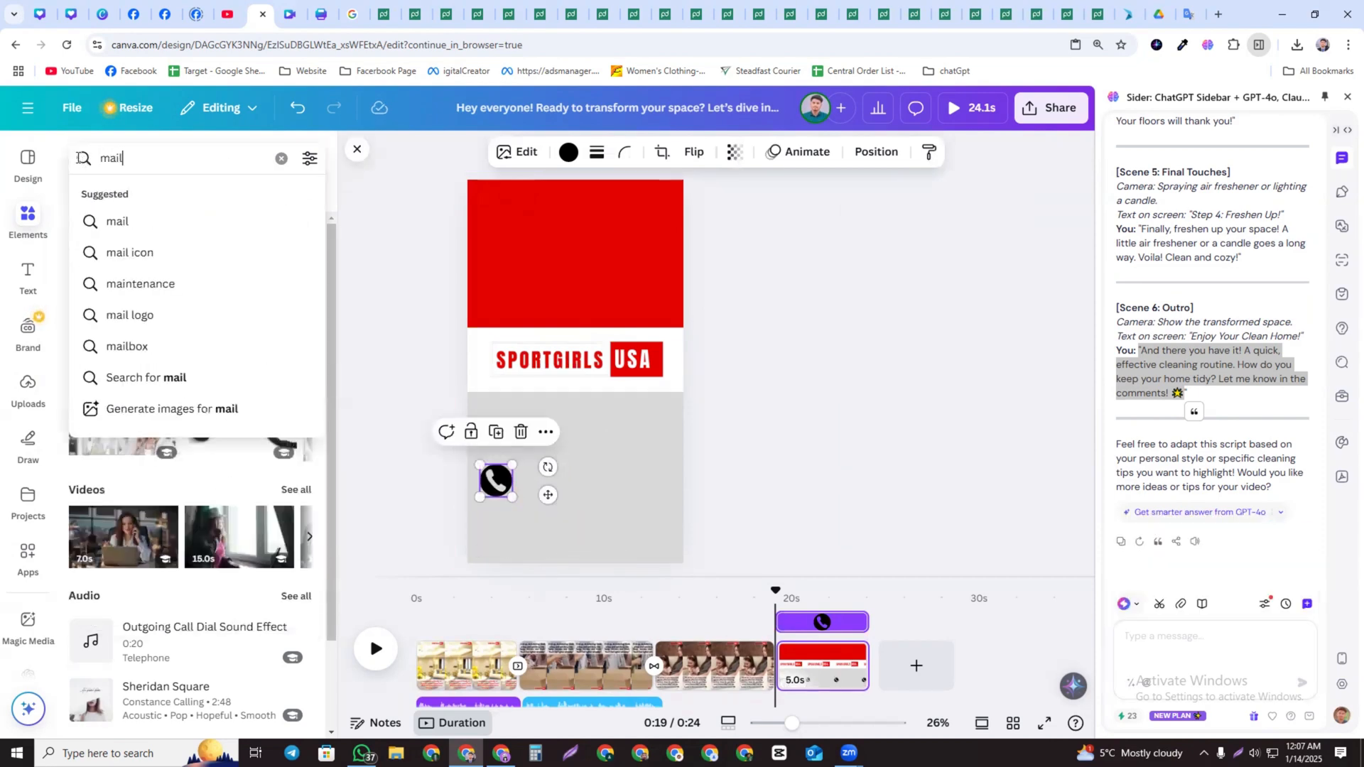
{"action": "key", "text": "Return"}
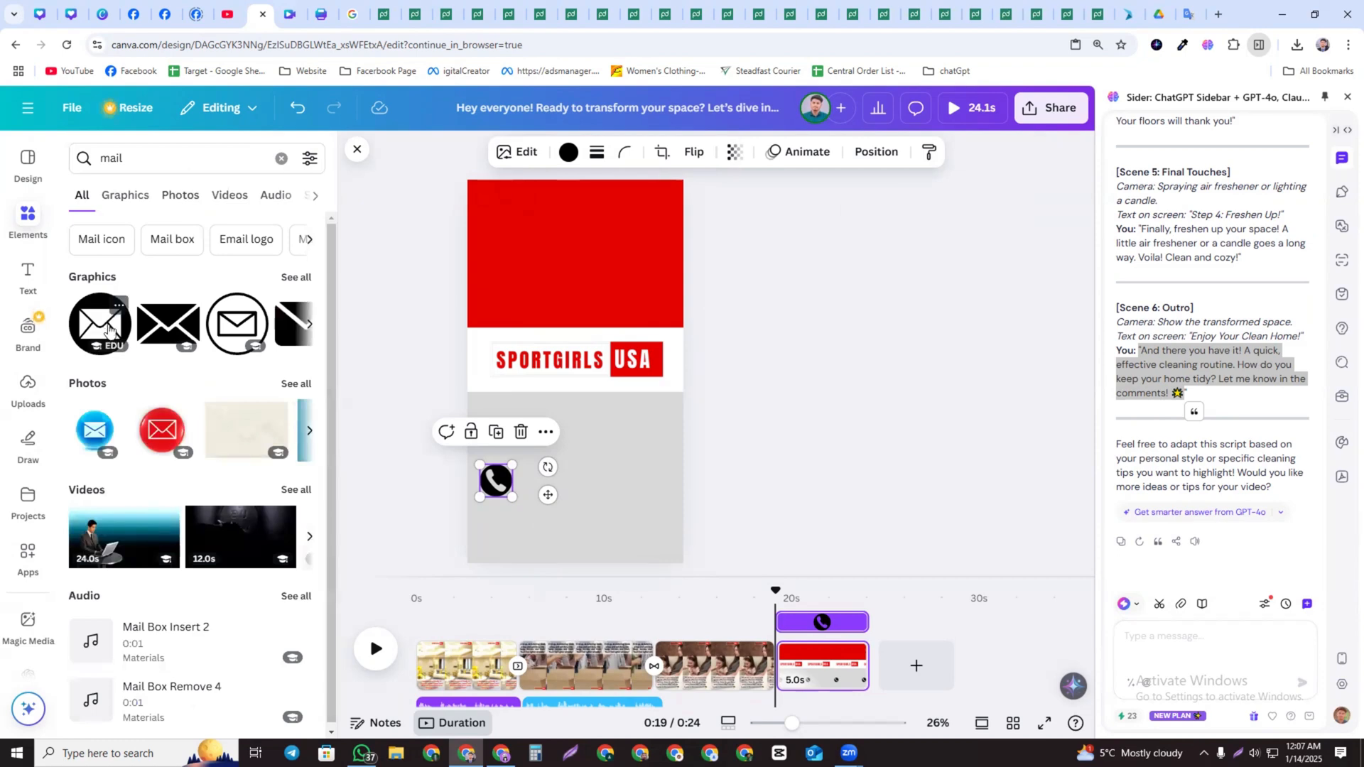
{"action": "left_click", "coordinate": [109, 331]}
{"action": "left_click_drag", "start_coordinate": [619, 416], "coordinate": [501, 528]}
{"action": "left_click", "coordinate": [500, 529]}
{"action": "left_click", "coordinate": [856, 436]}
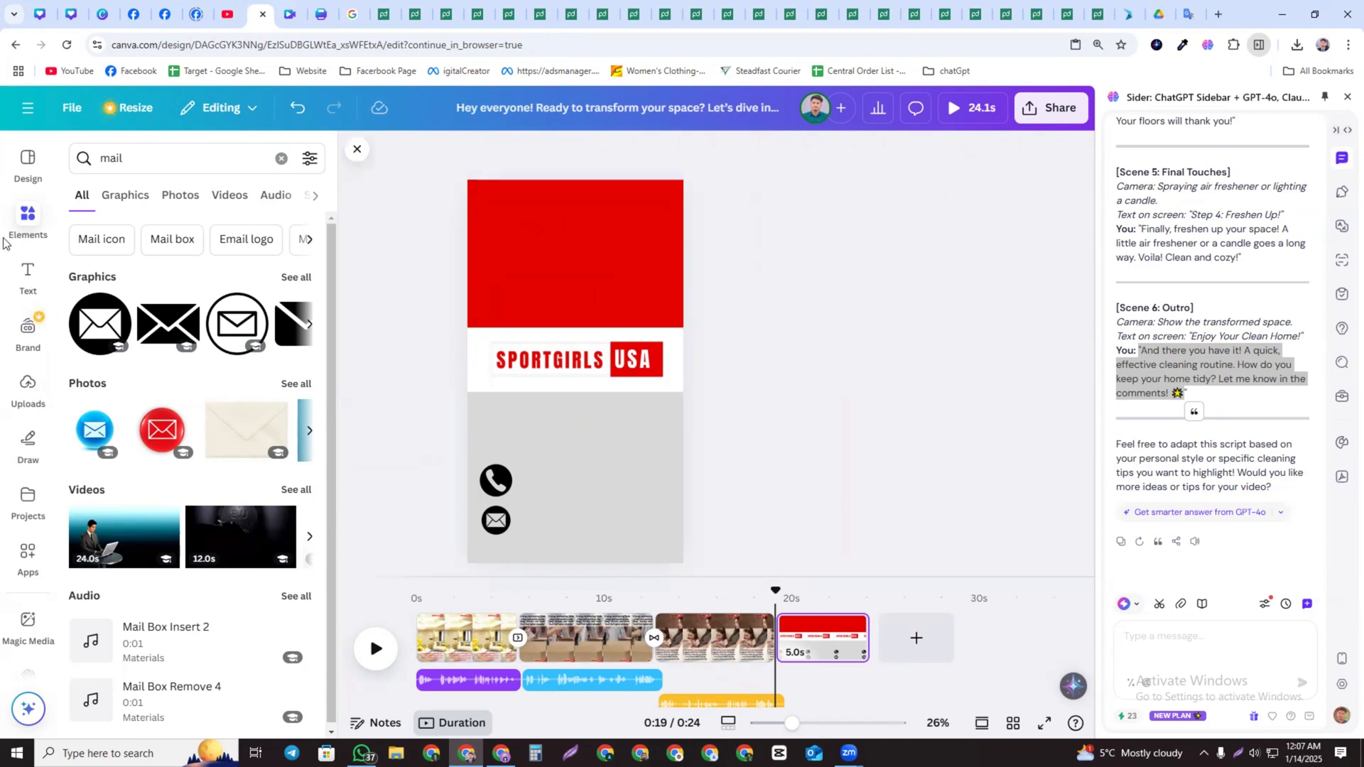
Add a text box in the red block and replace its text with "thank you for wacthing"
{"action": "left_click", "coordinate": [28, 276]}
{"action": "left_click", "coordinate": [147, 204]}
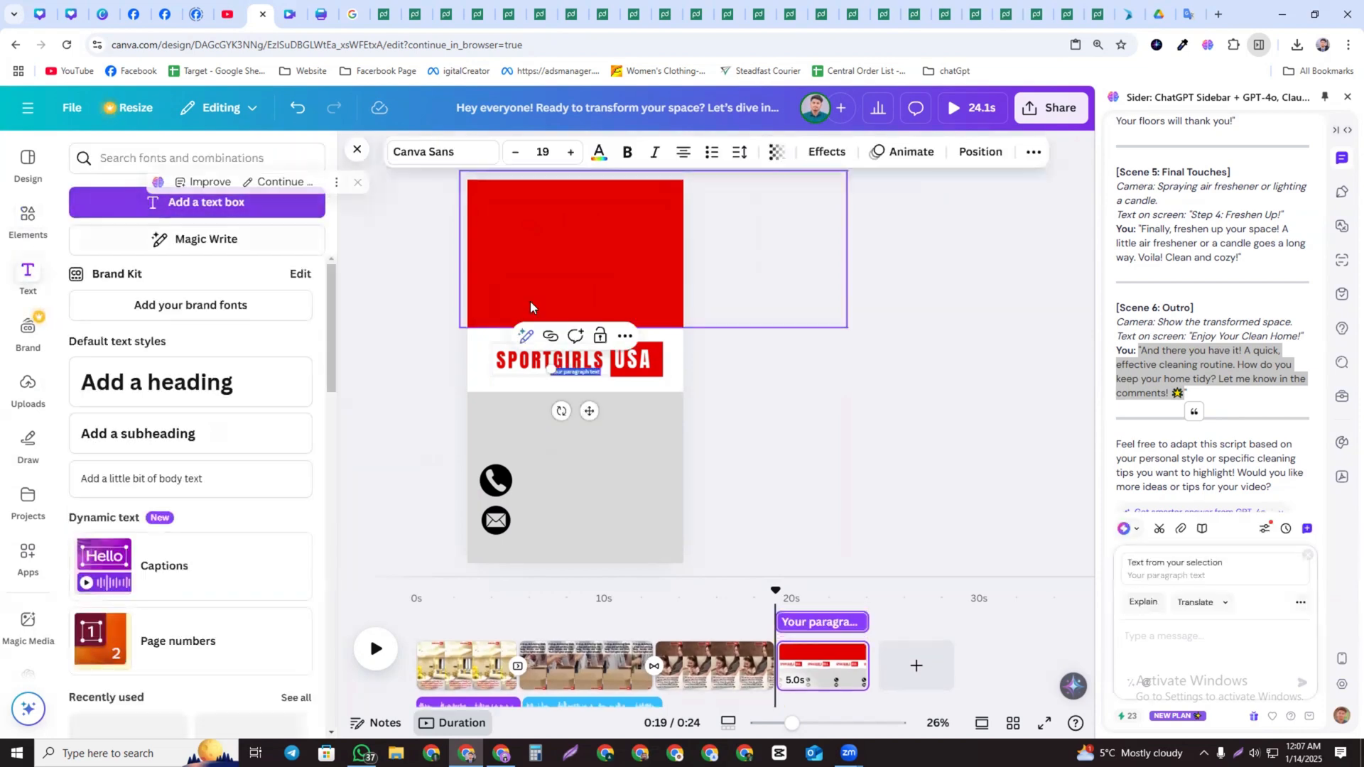
{"action": "left_click", "coordinate": [831, 402]}
{"action": "left_click", "coordinate": [536, 366]}
{"action": "left_click_drag", "start_coordinate": [537, 366], "coordinate": [570, 214]}
{"action": "triple_click", "coordinate": [569, 213]}
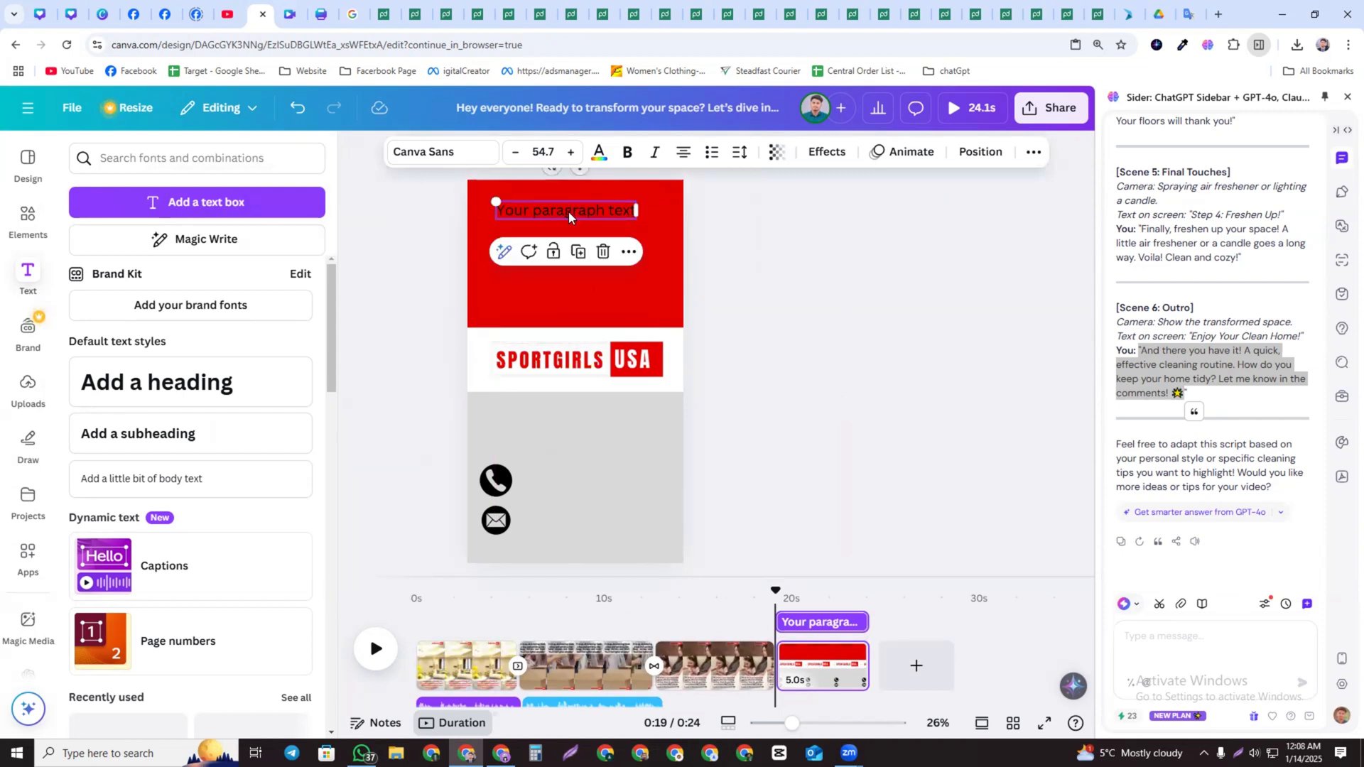
{"action": "type", "text": "thank you for wa"}
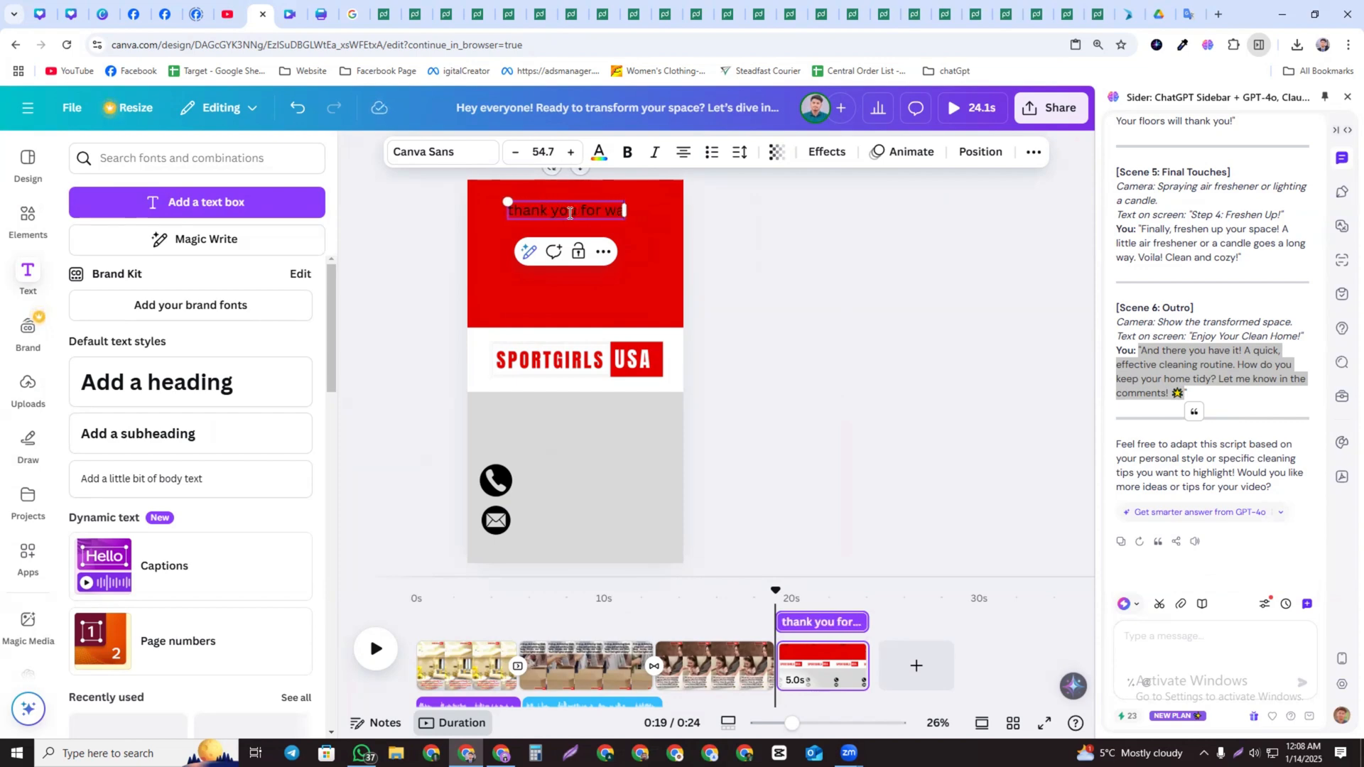
{"action": "type", "text": "ch"}
{"action": "key", "text": "BackSpace"}
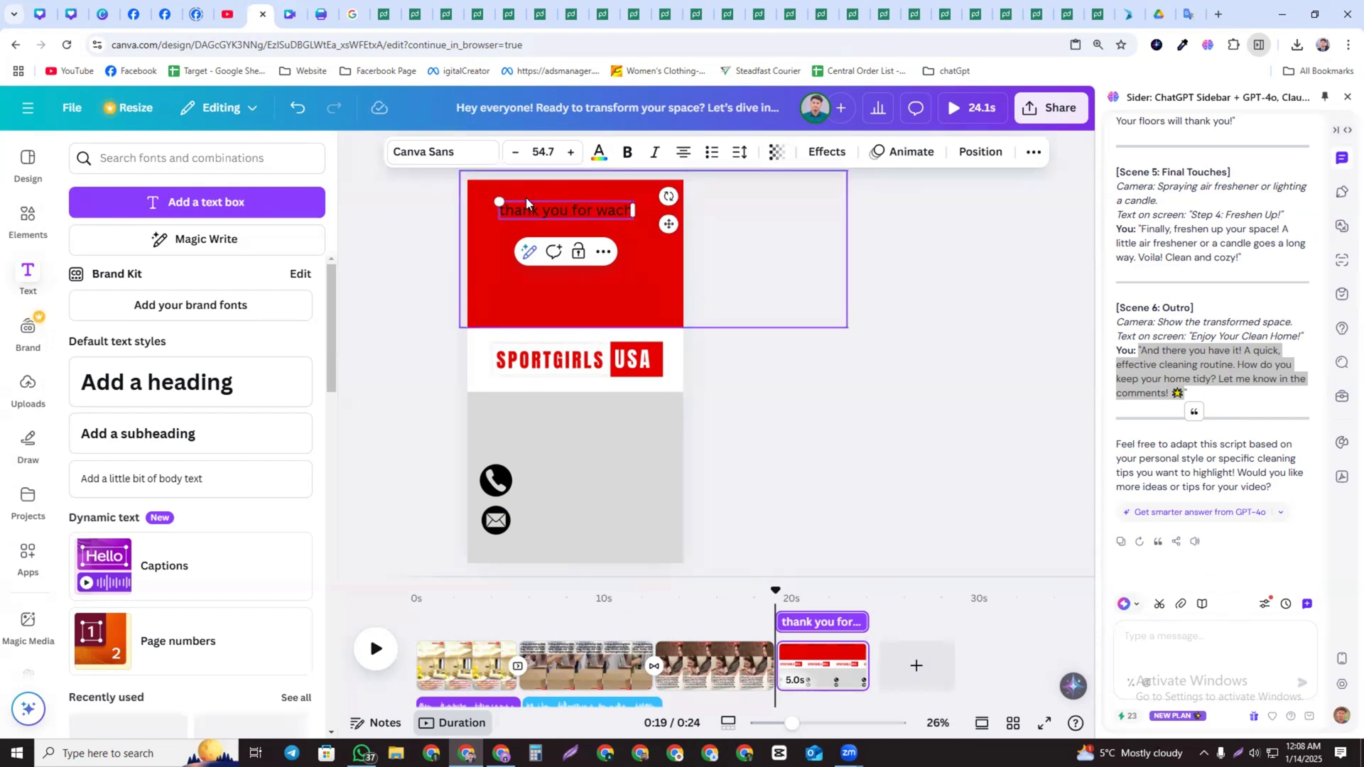
{"action": "key", "text": "BackSpace"}
{"action": "key", "text": "BackSpace"}
{"action": "type", "text": "cthing"}
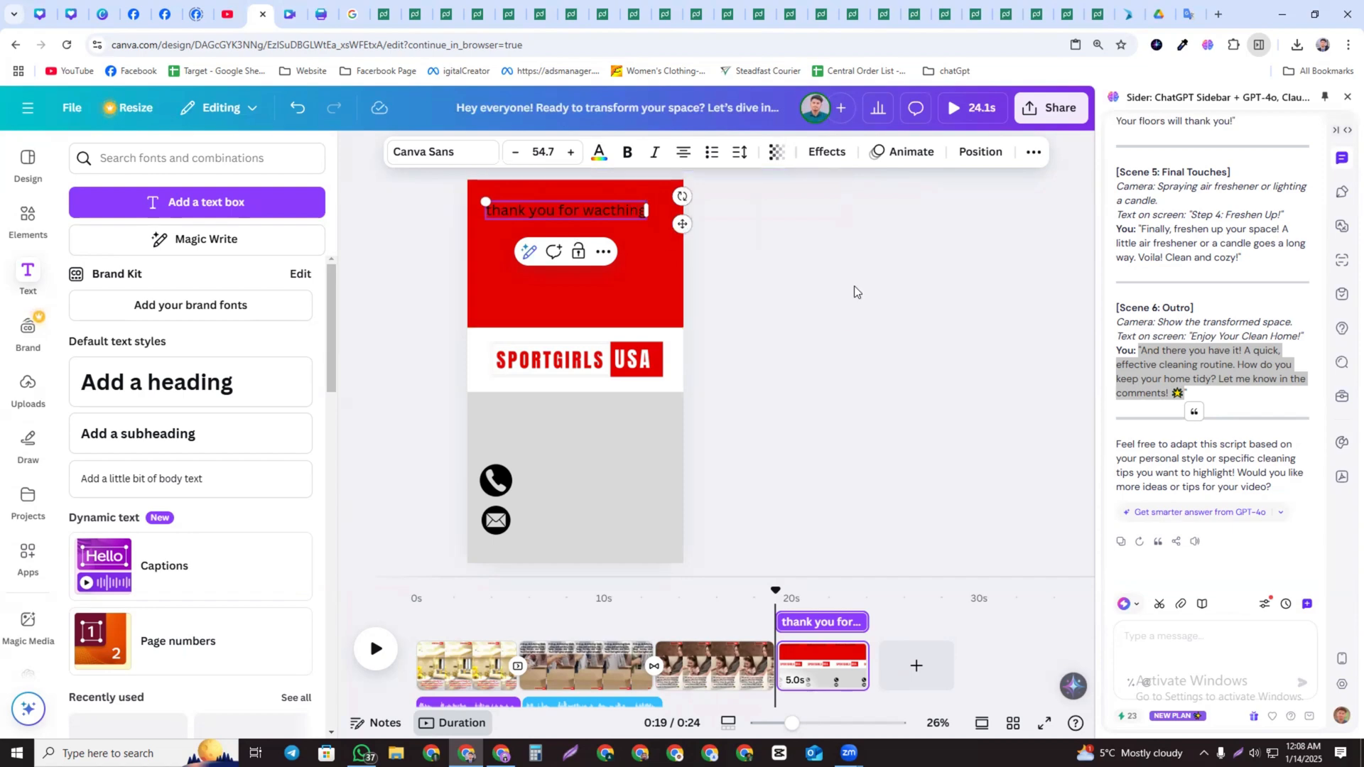
Enlarge the text box and change its font to League Spartan
{"action": "left_click", "coordinate": [478, 170]}
{"action": "left_click_drag", "start_coordinate": [550, 219], "coordinate": [662, 277]}
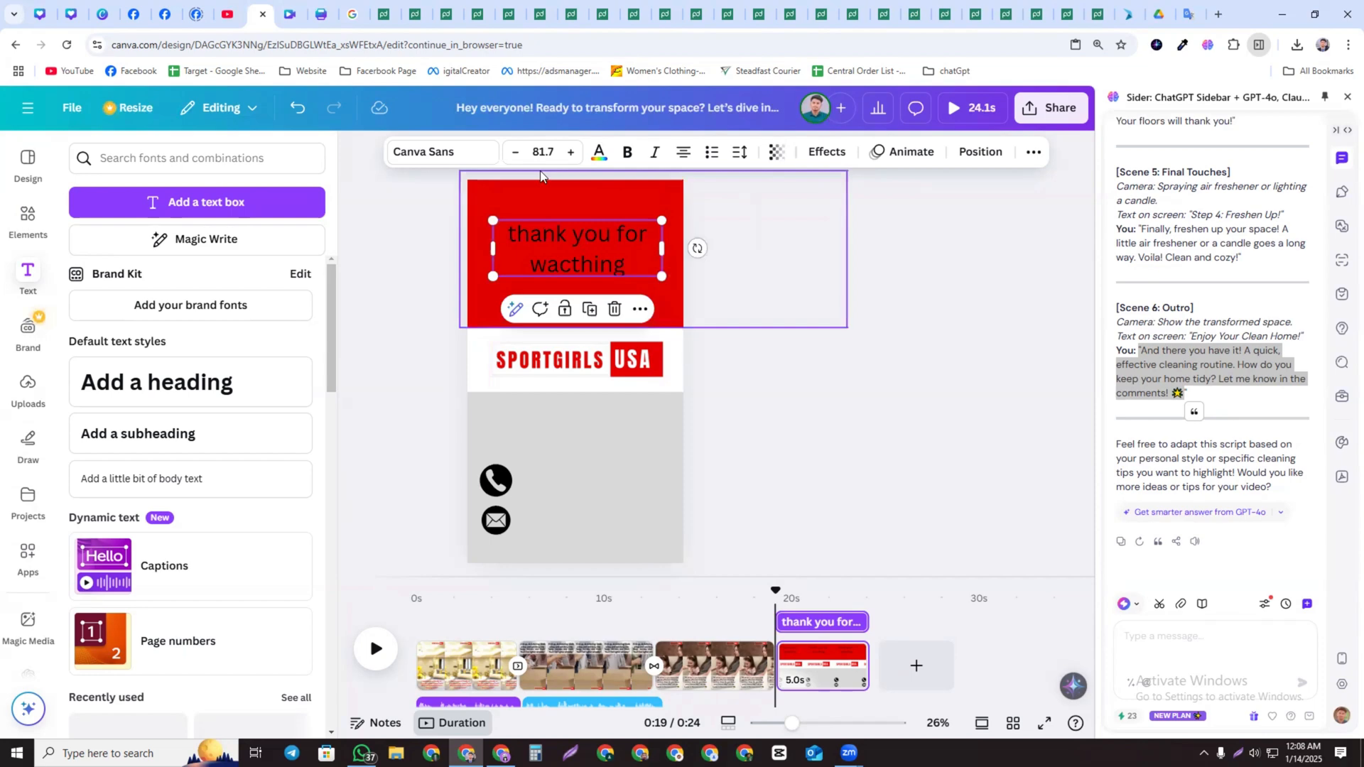
{"action": "left_click", "coordinate": [448, 152]}
{"action": "left_click", "coordinate": [175, 371]}
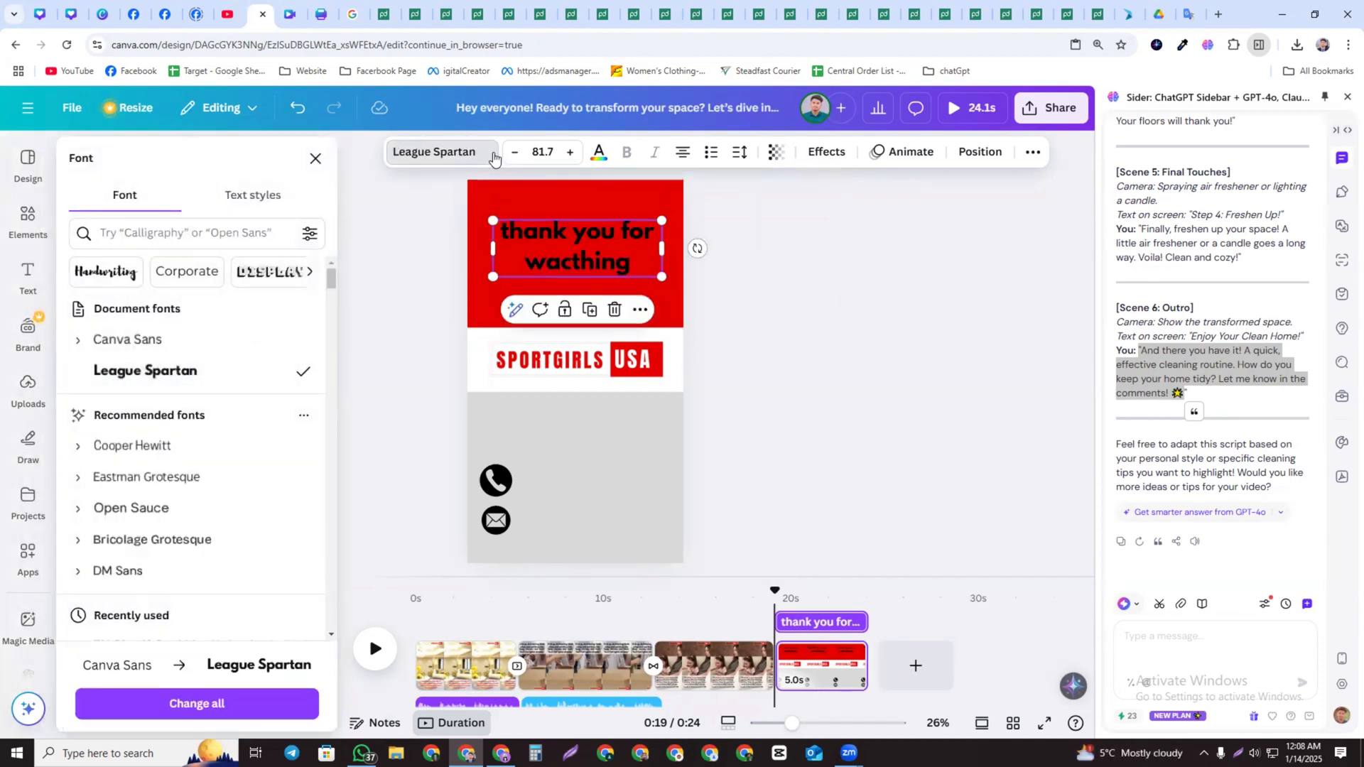
Recolour the text white and nudge it slightly upward
{"action": "left_click", "coordinate": [600, 152]}
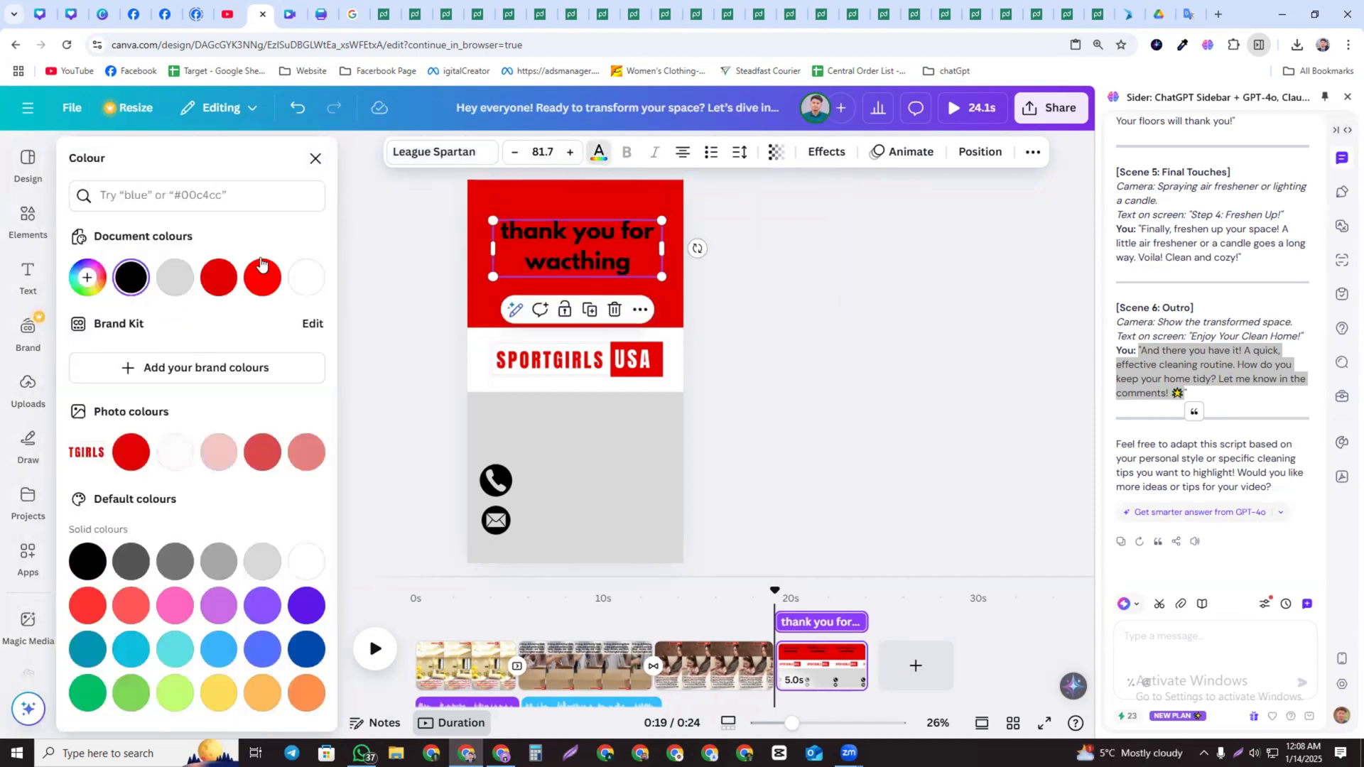
{"action": "left_click", "coordinate": [295, 276]}
{"action": "mouse_move", "coordinate": [567, 246]}
{"action": "left_mouse_down"}
{"action": "mouse_move", "coordinate": [581, 237]}
{"action": "mouse_move", "coordinate": [569, 236]}
{"action": "left_mouse_up"}
Capitalise the first letter so the text reads "Thank you for wacthing"
{"action": "left_click", "coordinate": [514, 224]}
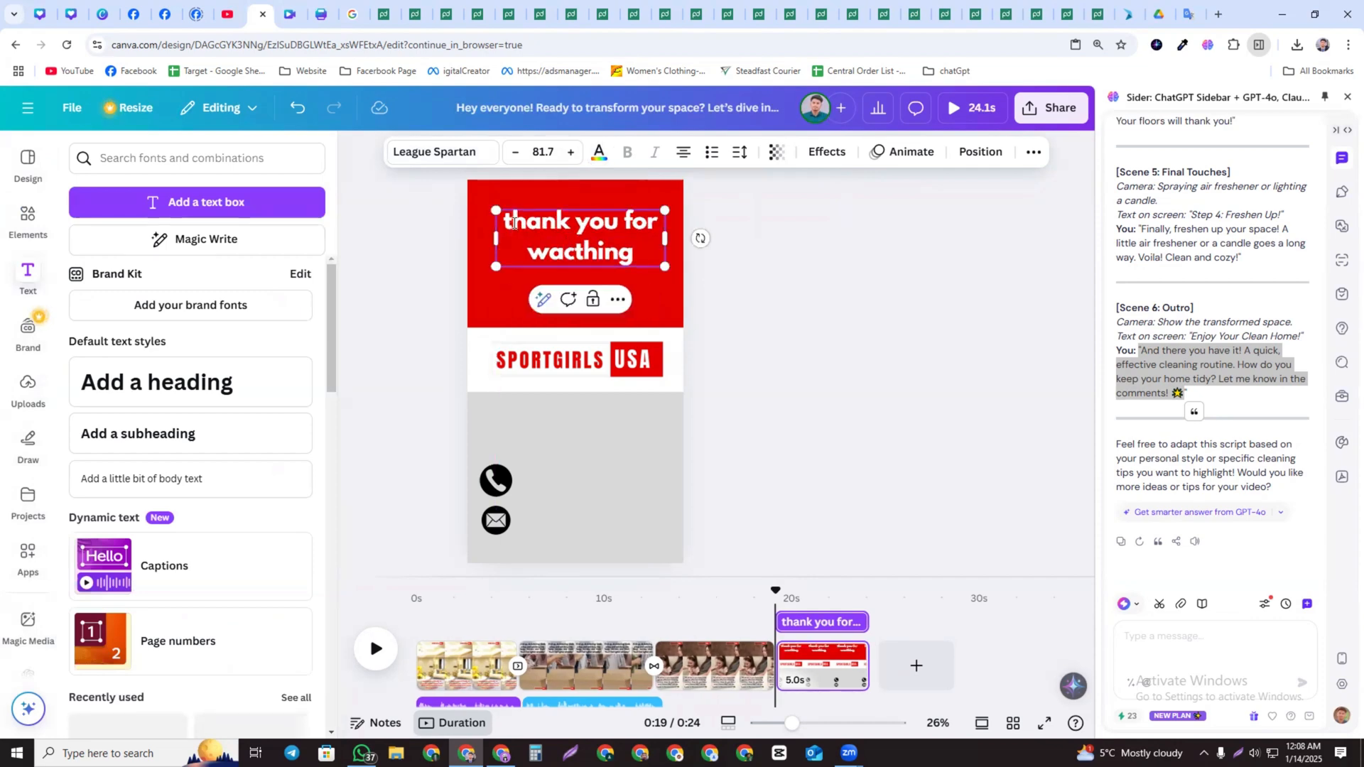
{"action": "key", "text": "BackSpace"}
{"action": "type", "text": "T"}
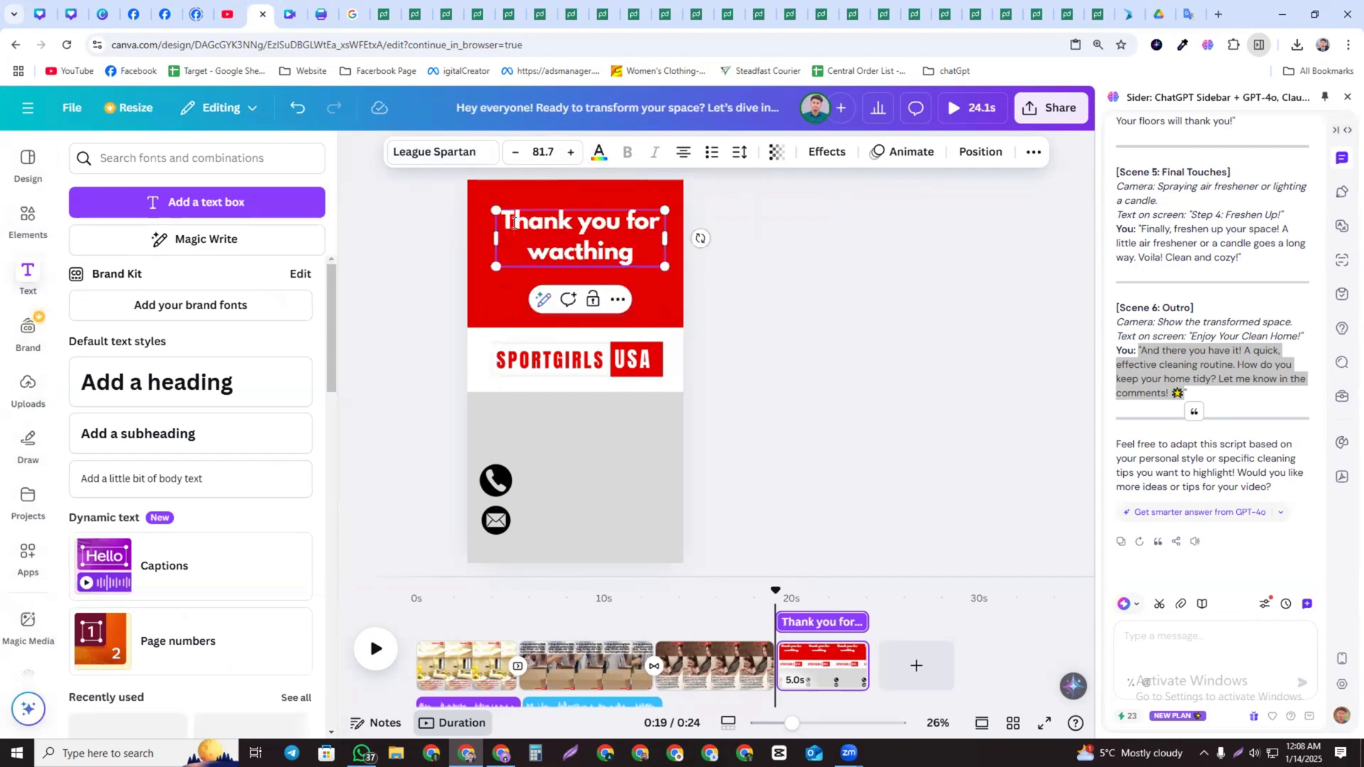
Widen and enlarge the heading to font size 102 and centre it in the red block
{"action": "left_click", "coordinate": [742, 239]}
{"action": "left_click", "coordinate": [627, 241]}
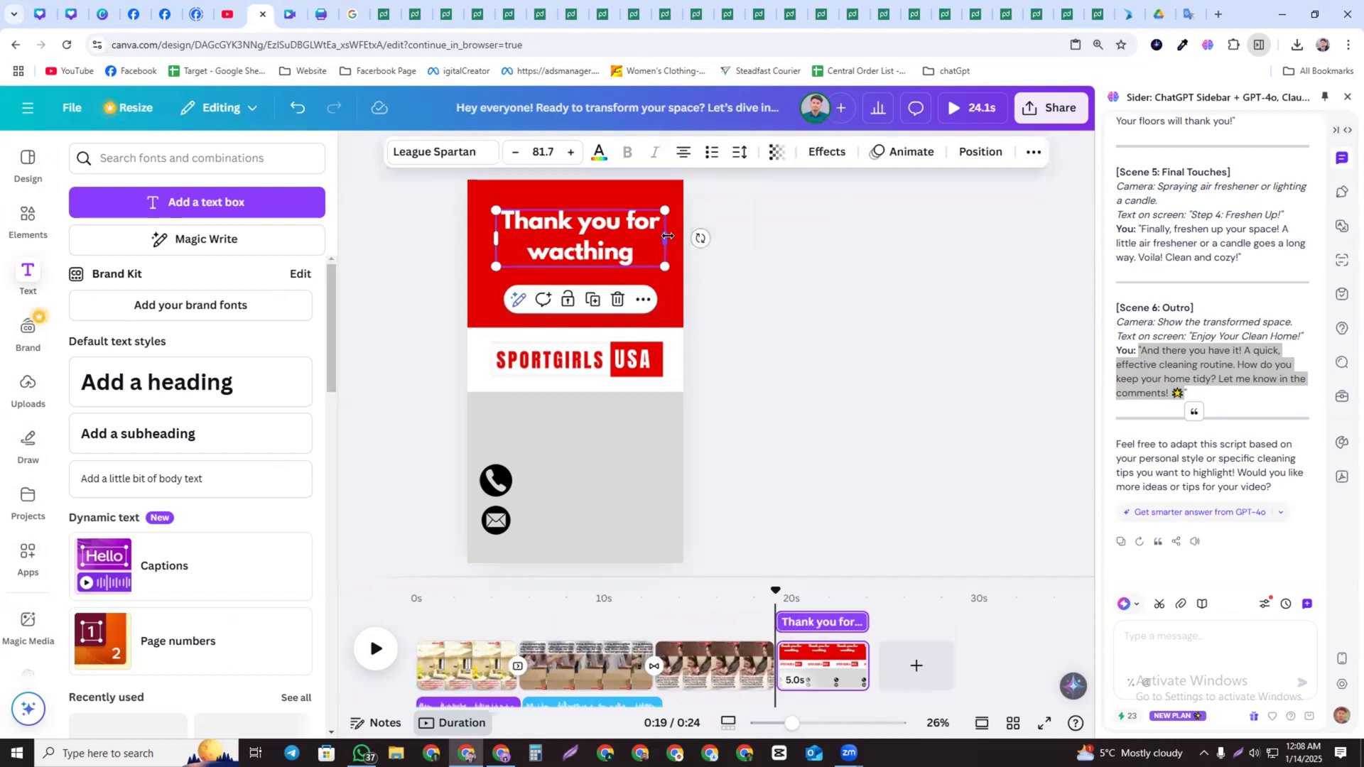
{"action": "left_click_drag", "start_coordinate": [665, 239], "coordinate": [699, 242]}
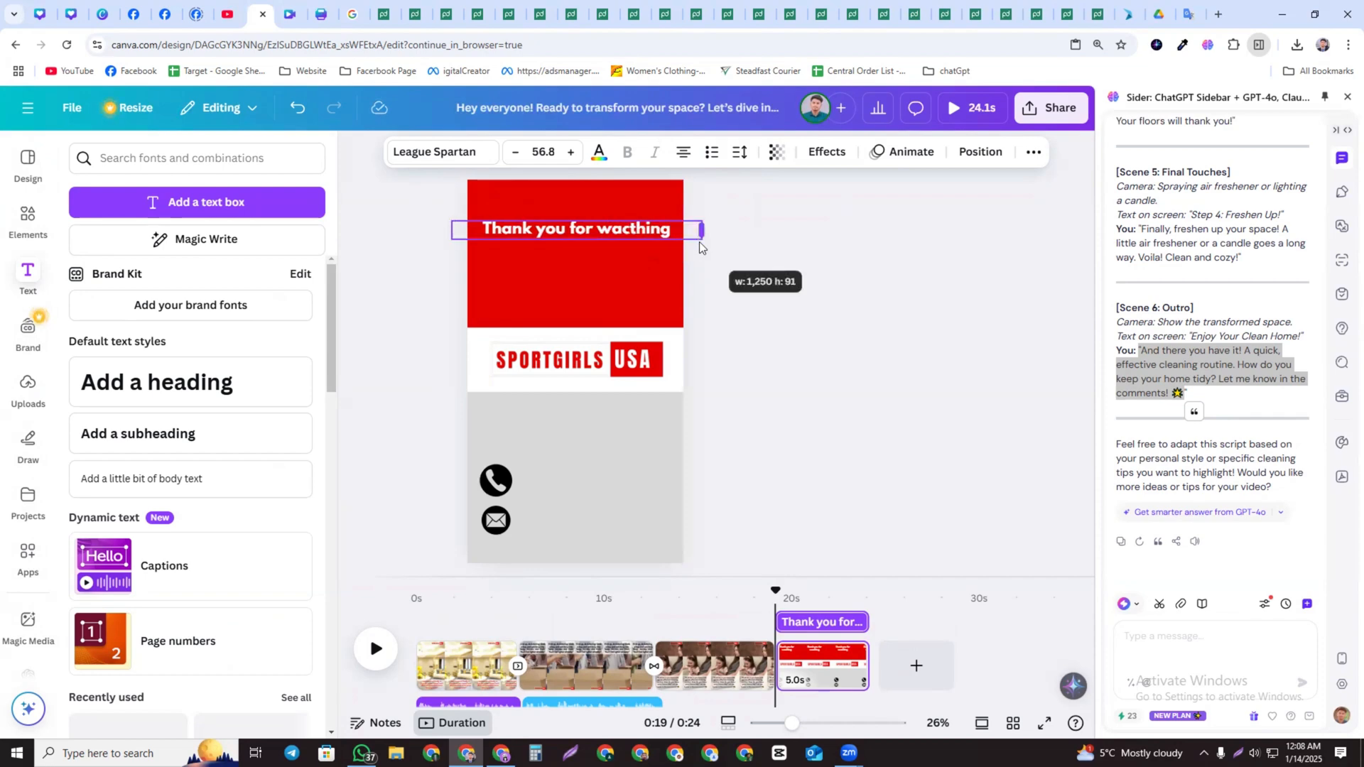
{"action": "left_click_drag", "start_coordinate": [596, 232], "coordinate": [606, 244]}
{"action": "left_click_drag", "start_coordinate": [700, 240], "coordinate": [747, 312]}
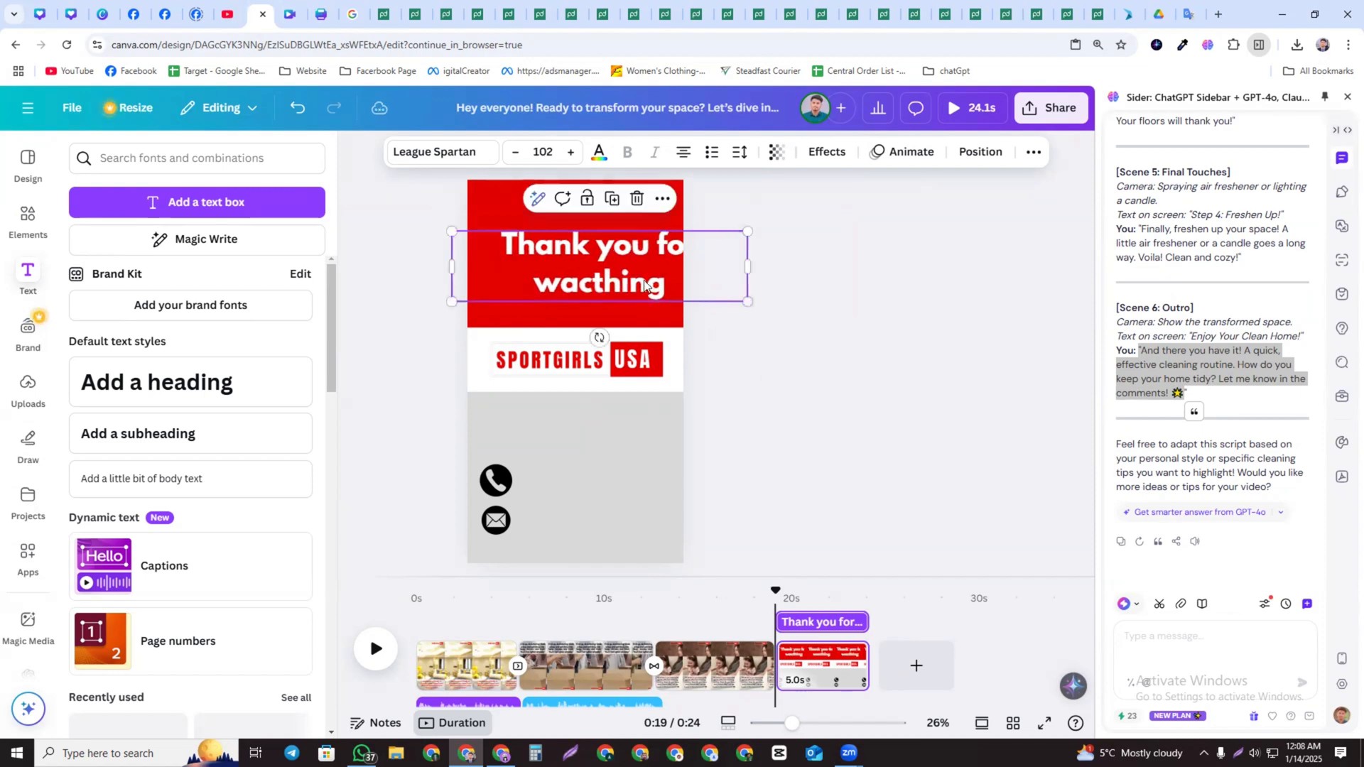
{"action": "left_click_drag", "start_coordinate": [652, 278], "coordinate": [623, 272]}
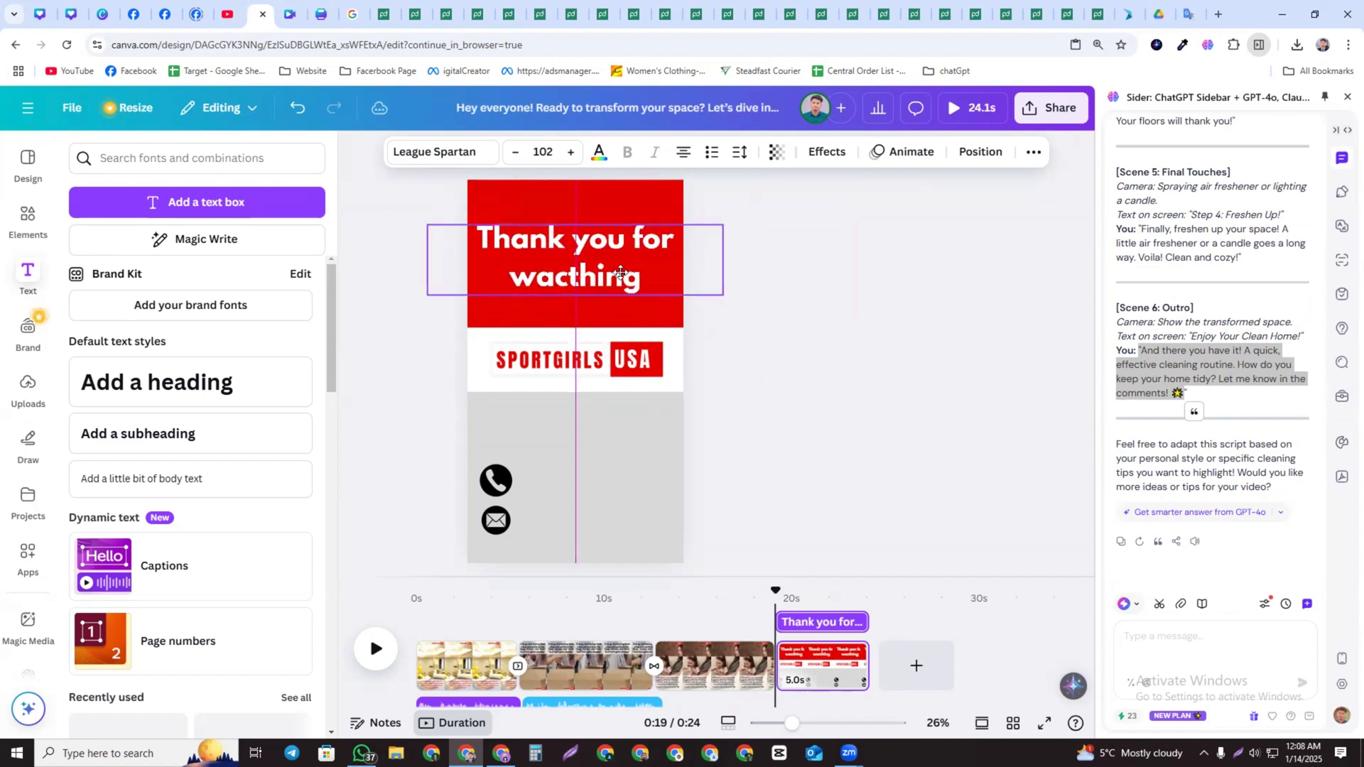
{"action": "left_click", "coordinate": [805, 296]}
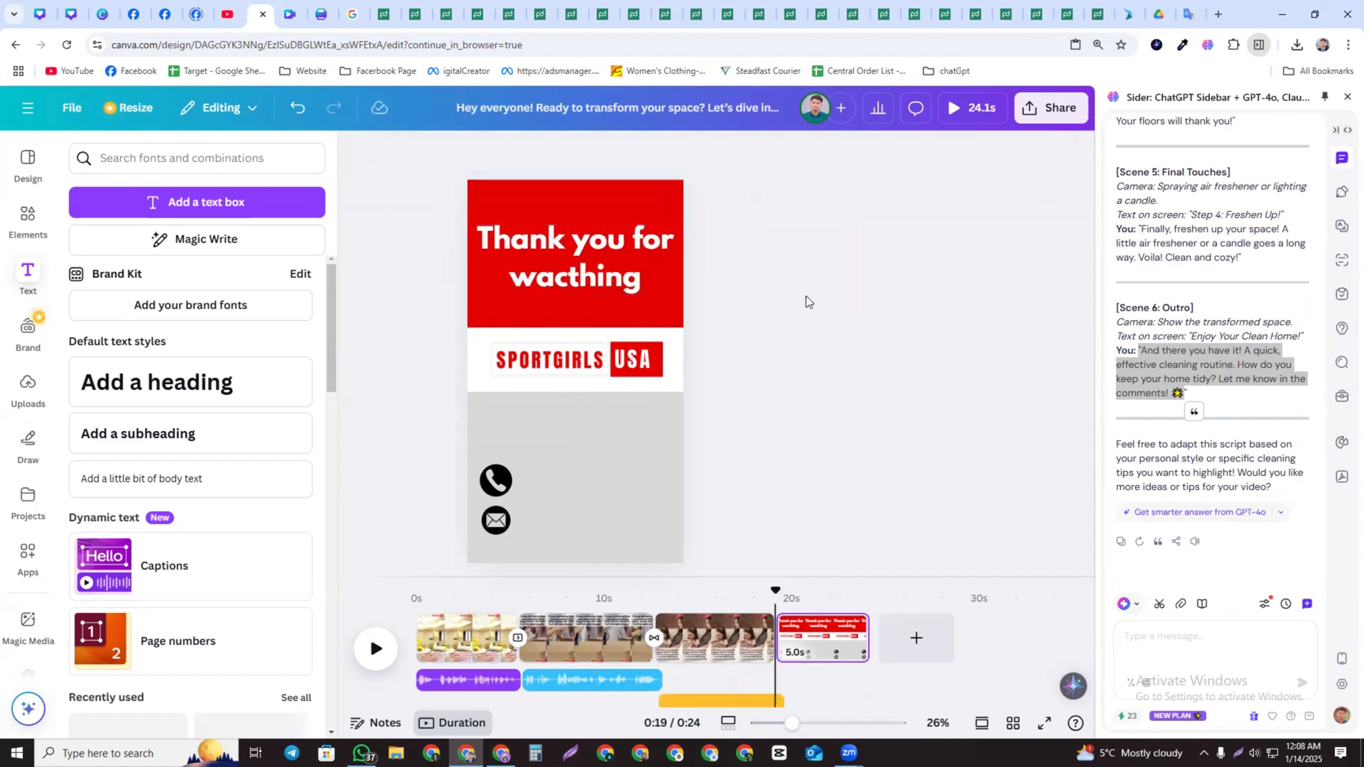
Add a heading text box beside the phone icon and duplicate it for the mail icon row
{"action": "left_click", "coordinate": [510, 477]}
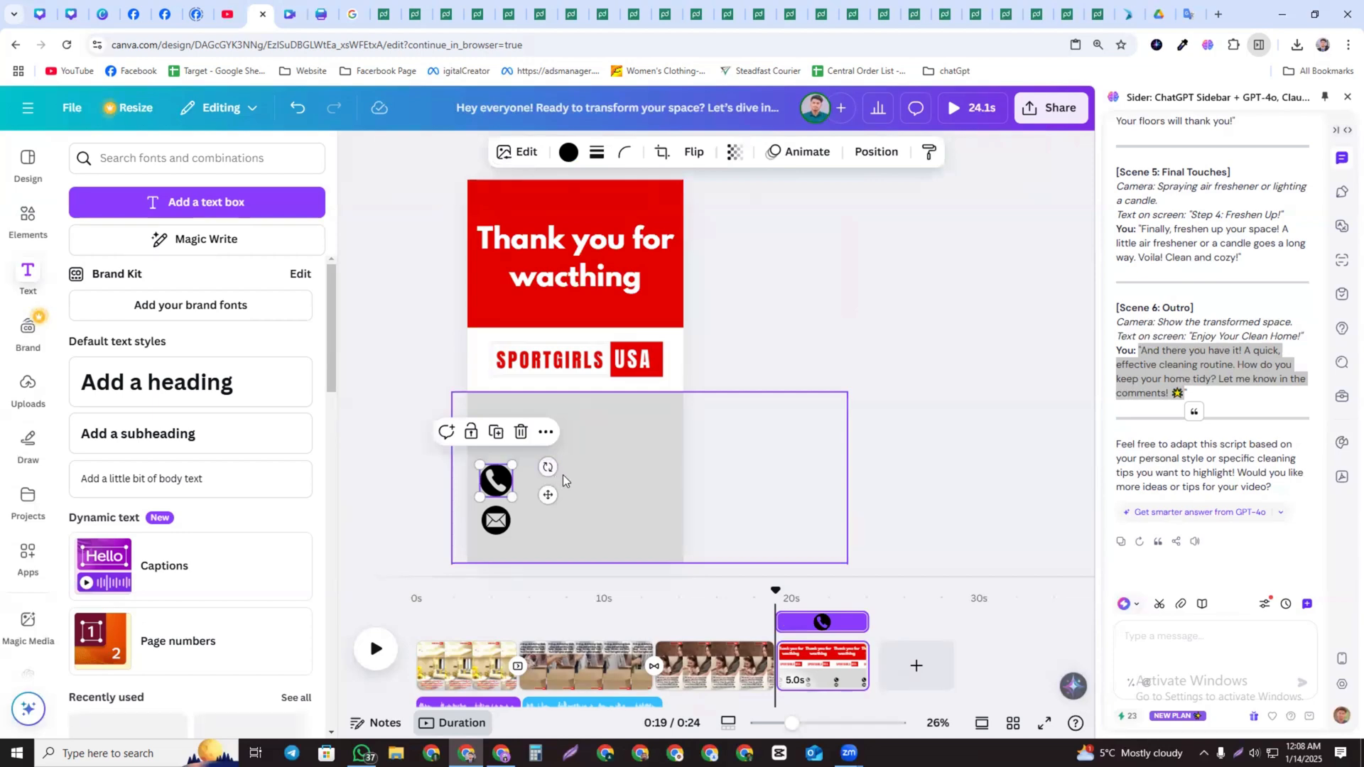
{"action": "left_click", "coordinate": [564, 475]}
{"action": "left_click", "coordinate": [192, 382]}
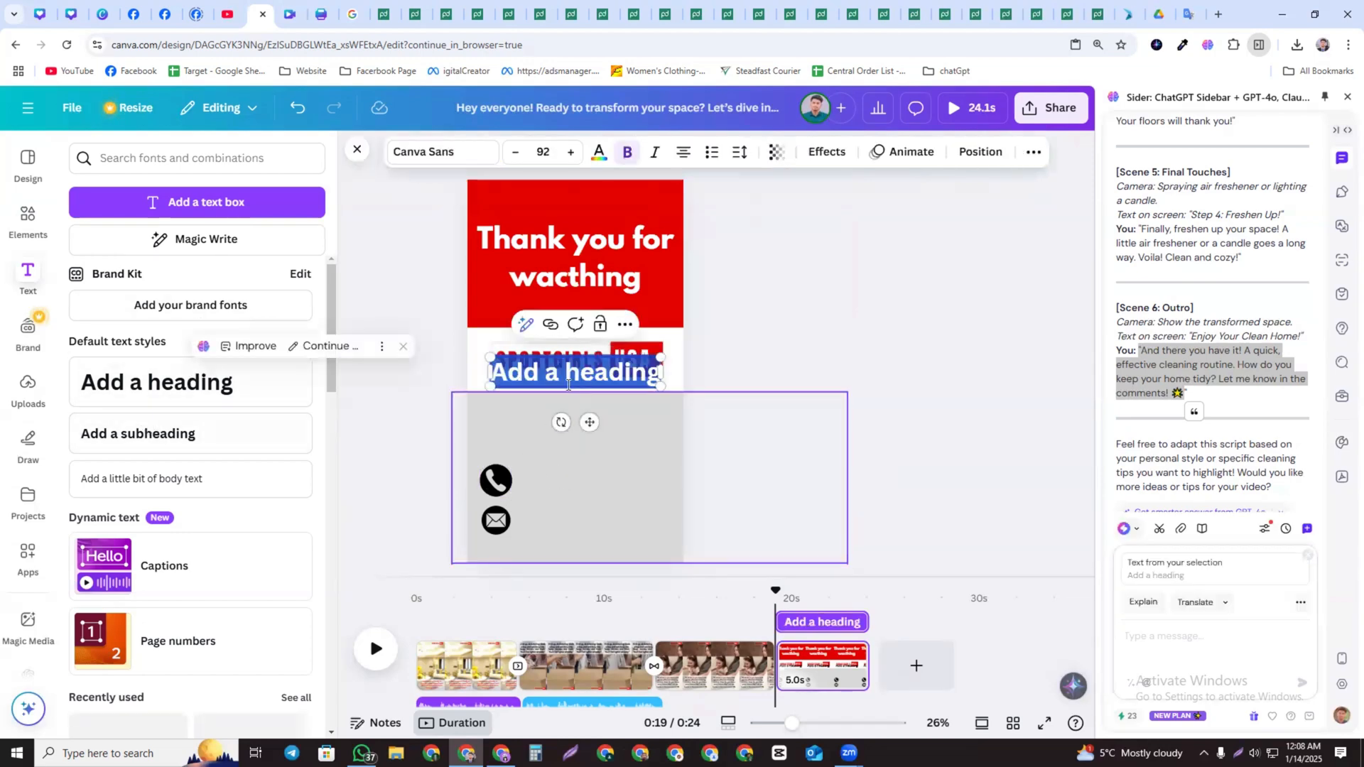
{"action": "left_click", "coordinate": [758, 411]}
{"action": "left_click_drag", "start_coordinate": [584, 373], "coordinate": [605, 479]}
{"action": "left_click", "coordinate": [610, 431]}
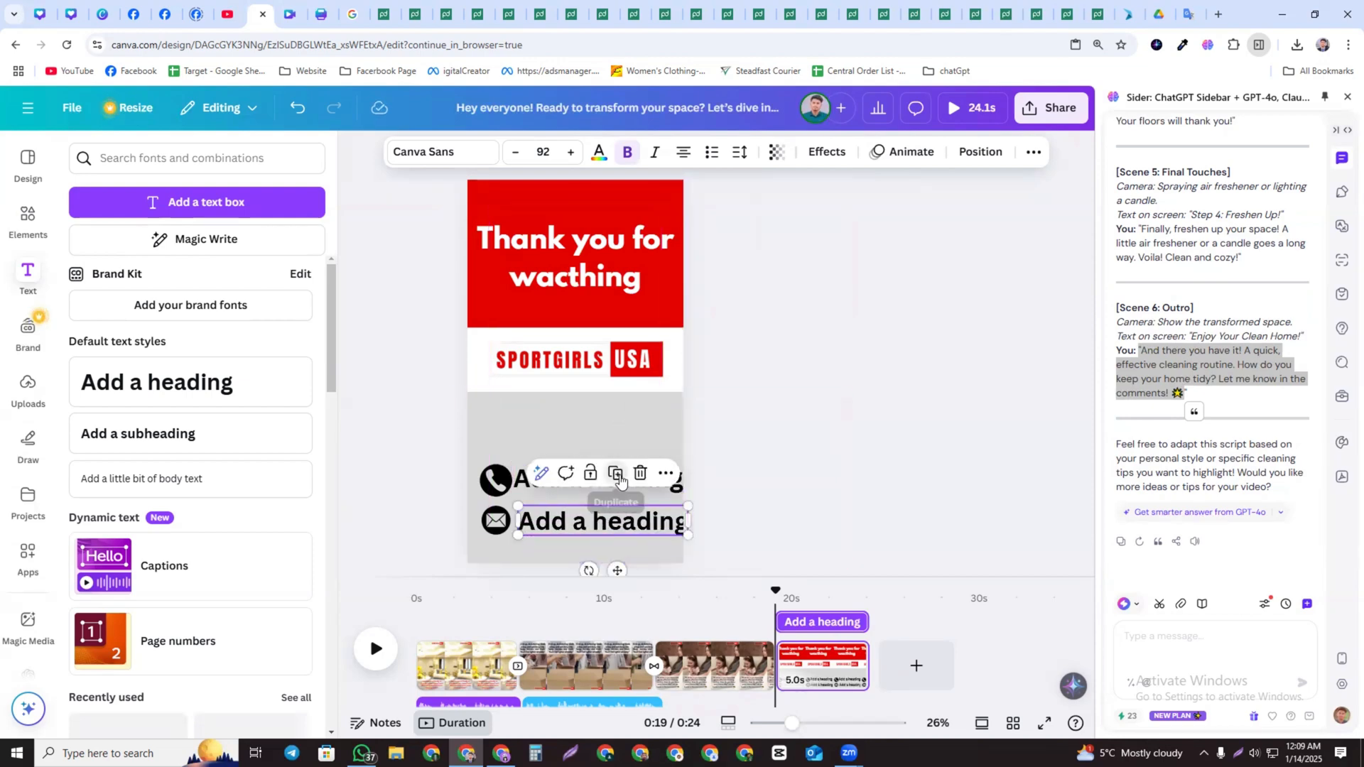
{"action": "left_click", "coordinate": [615, 472]}
Shrink the "Thank you for wacthing" title to a single line at font size 58.7
{"action": "left_click", "coordinate": [716, 286]}
{"action": "left_click_drag", "start_coordinate": [699, 271], "coordinate": [627, 216]}
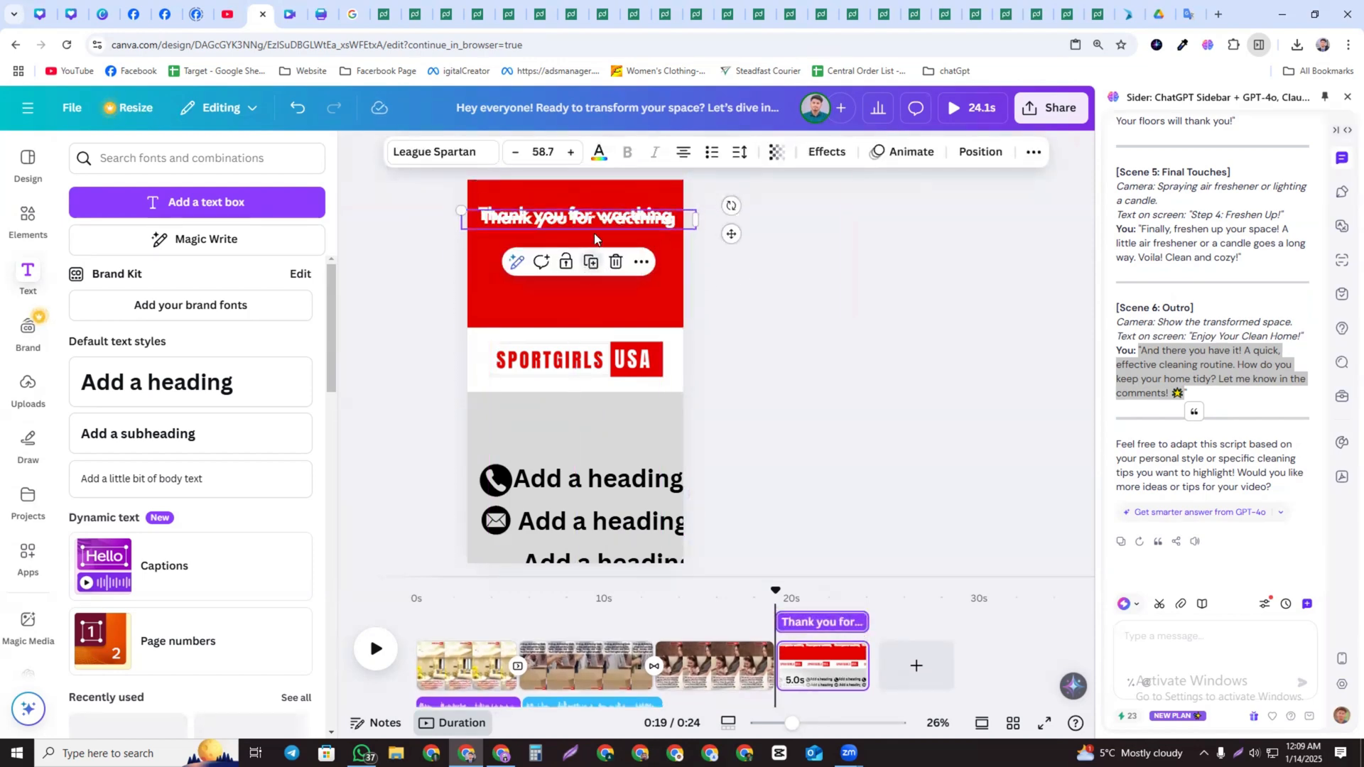
Replace the duplicated title line's text with "Fllow me"
{"action": "left_click", "coordinate": [589, 263]}
{"action": "double_click", "coordinate": [589, 260]}
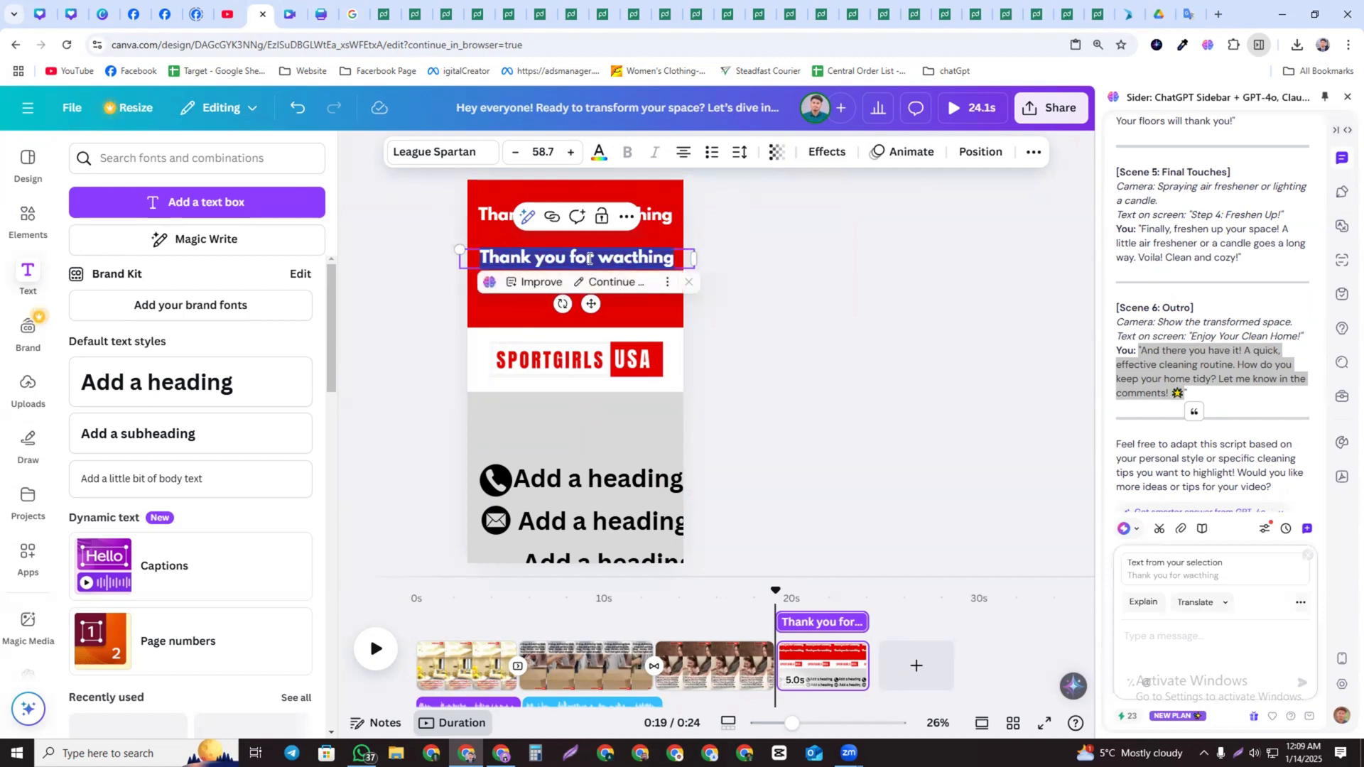
{"action": "type", "text": "Fllow me"}
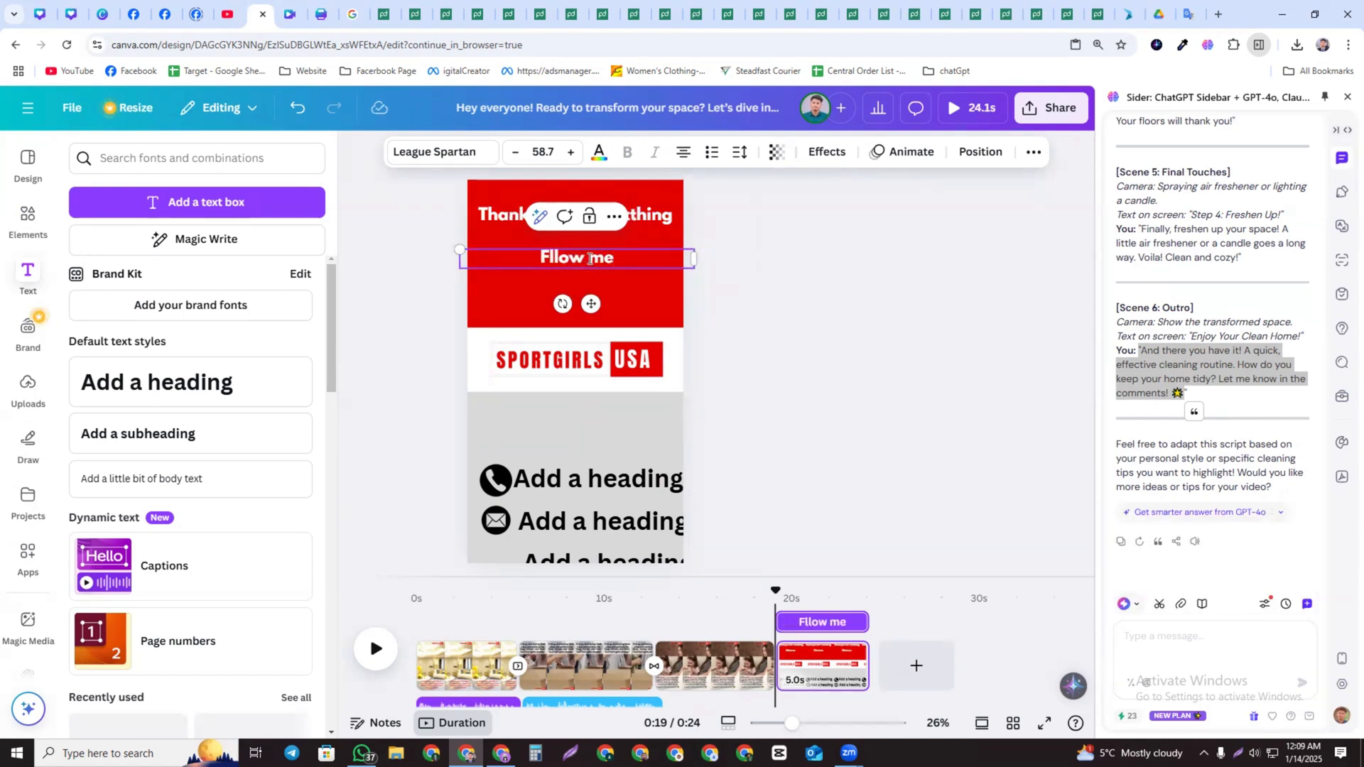
Duplicate the "Fllow me" line below it and change the copy's text to "for more info"
{"action": "left_click", "coordinate": [694, 274]}
{"action": "left_click", "coordinate": [617, 263]}
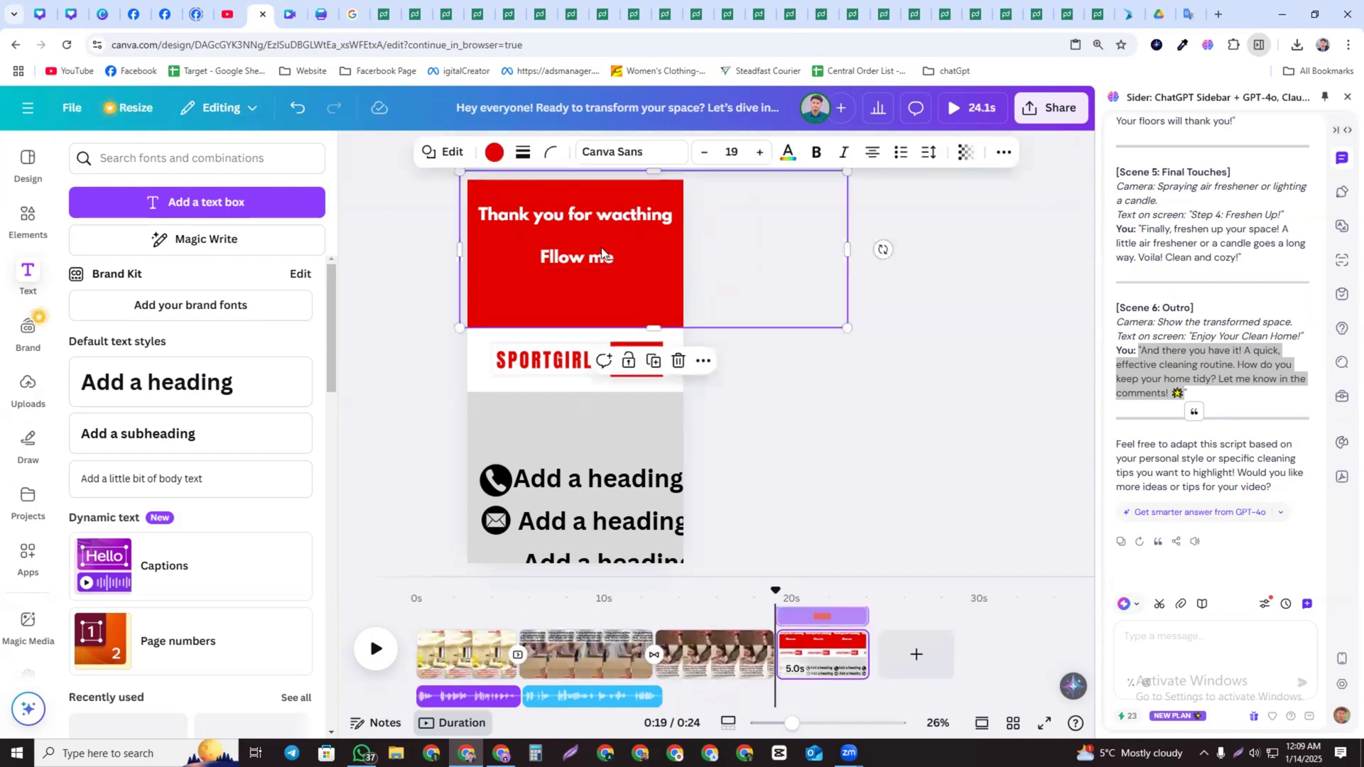
{"action": "left_click", "coordinate": [603, 257]}
{"action": "left_click", "coordinate": [596, 216]}
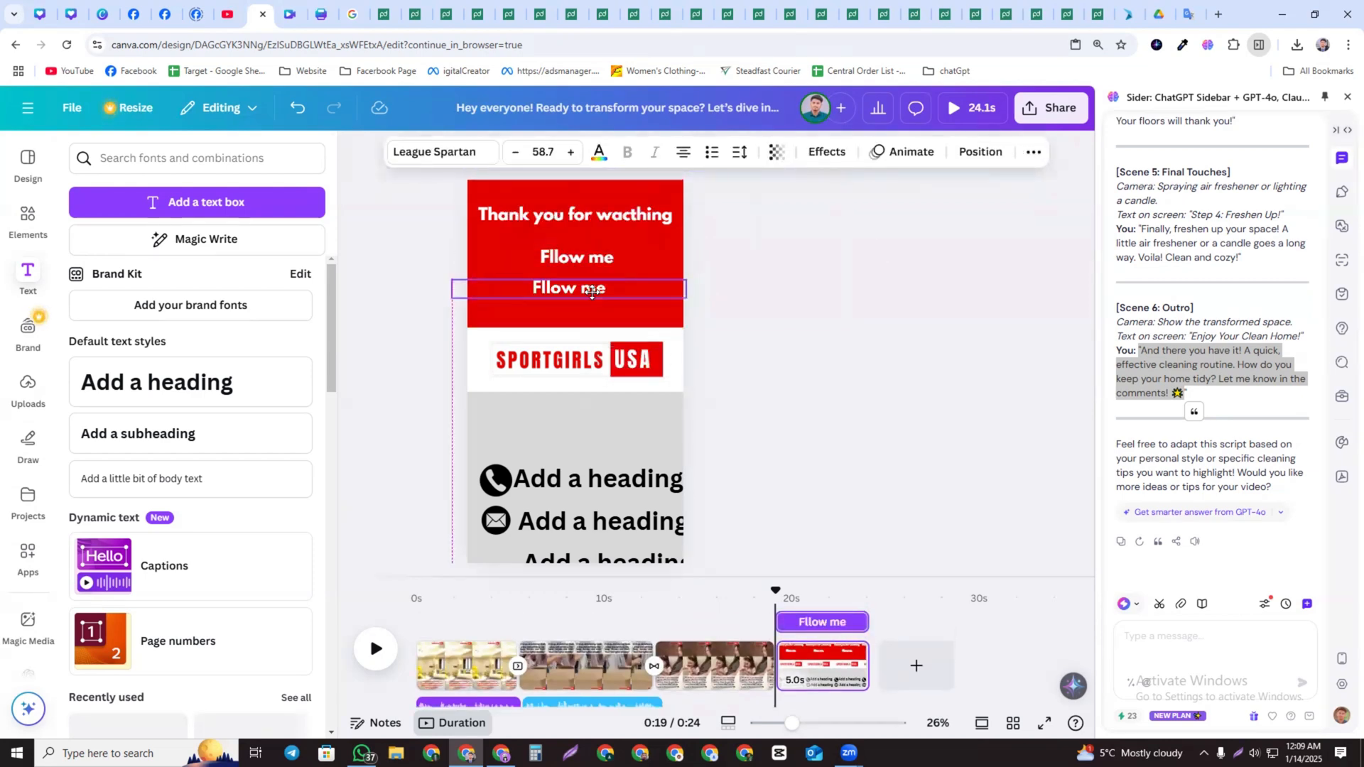
{"action": "double_click", "coordinate": [597, 290]}
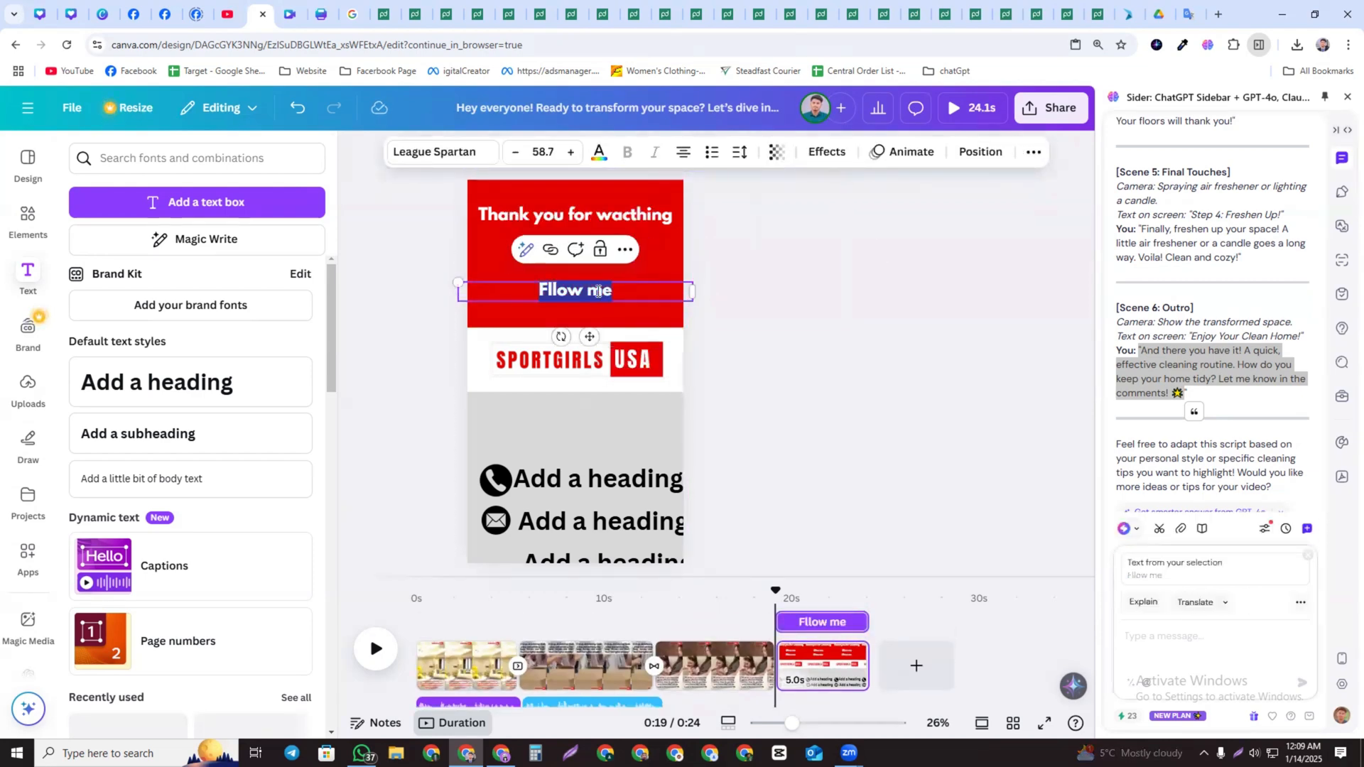
{"action": "type", "text": "more"}
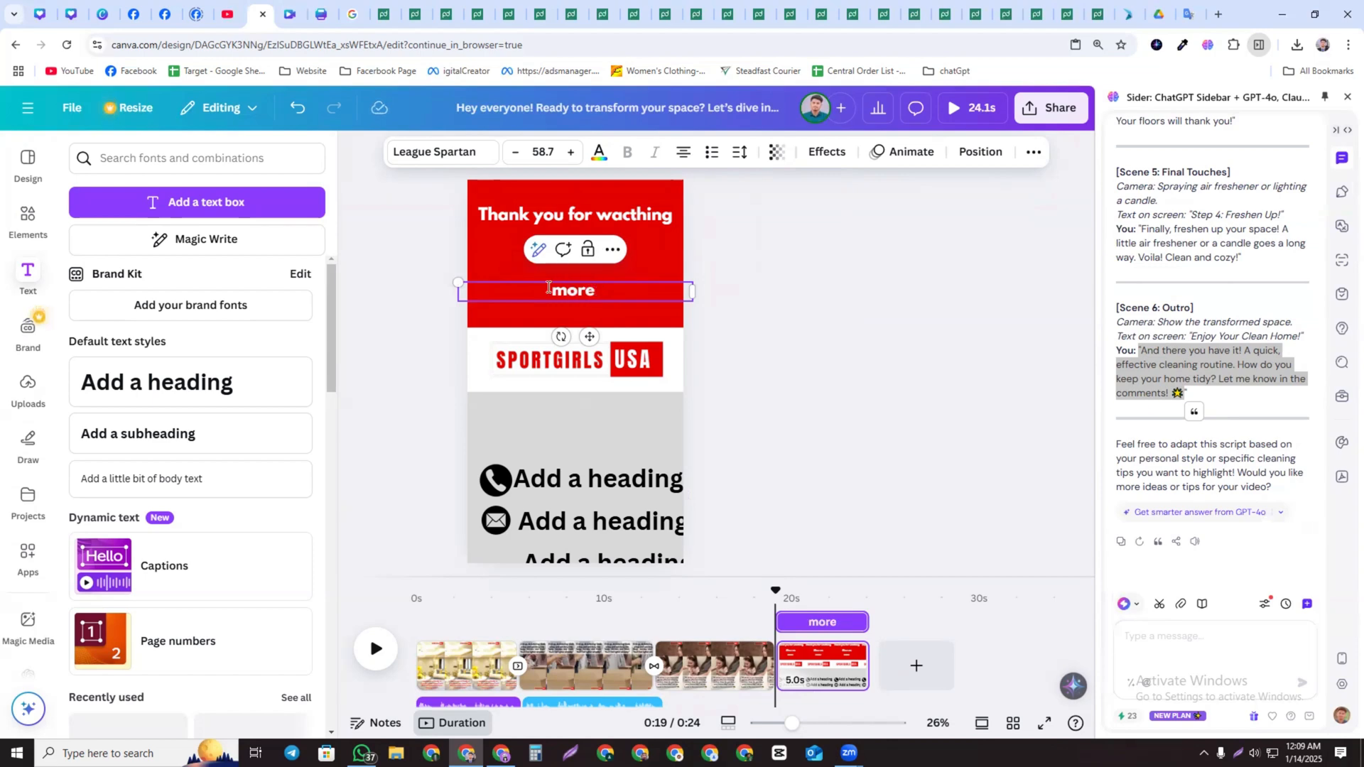
{"action": "left_click", "coordinate": [549, 287]}
{"action": "type", "text": "for more"}
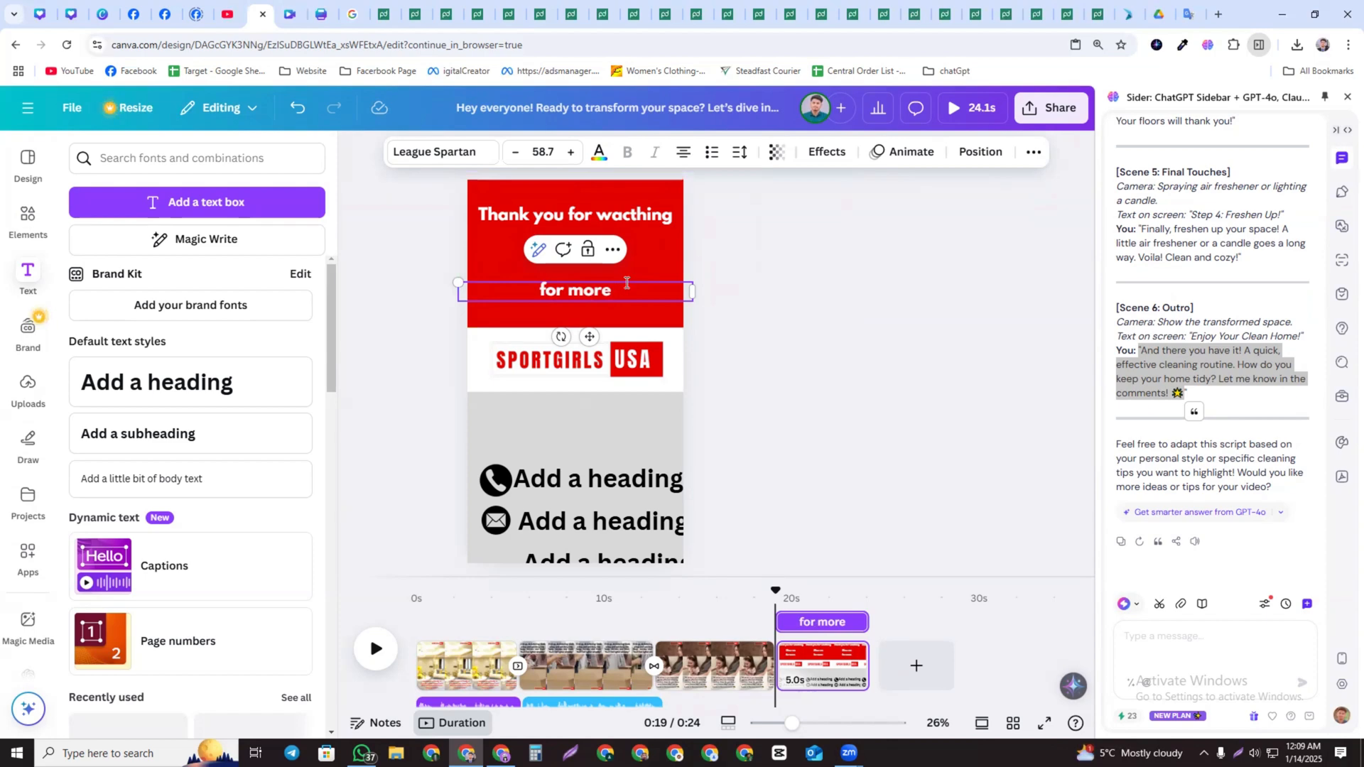
{"action": "type", "text": " info"}
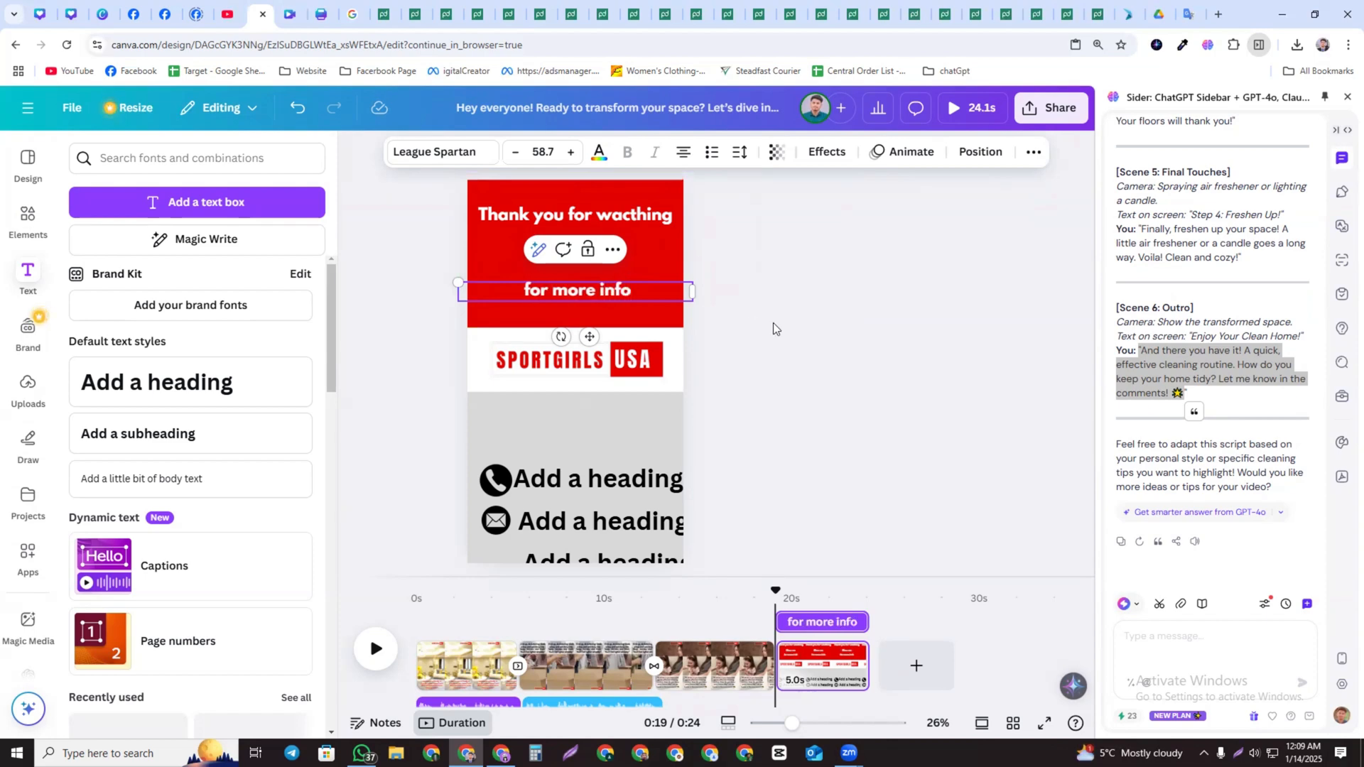
Delete the extra heading below the mail row and nudge the phone icon into line with its heading
{"action": "left_click", "coordinate": [773, 322]}
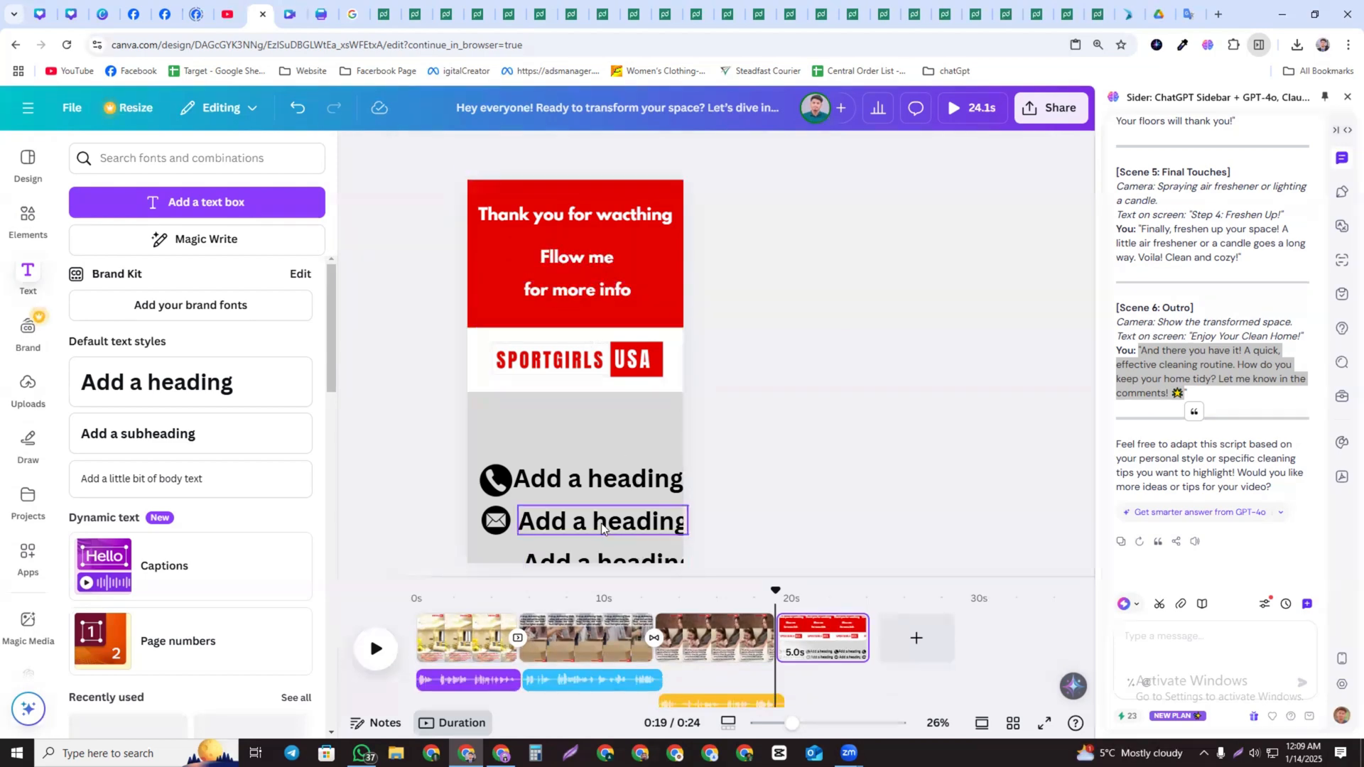
{"action": "left_click", "coordinate": [593, 562]}
{"action": "key", "text": "Delete"}
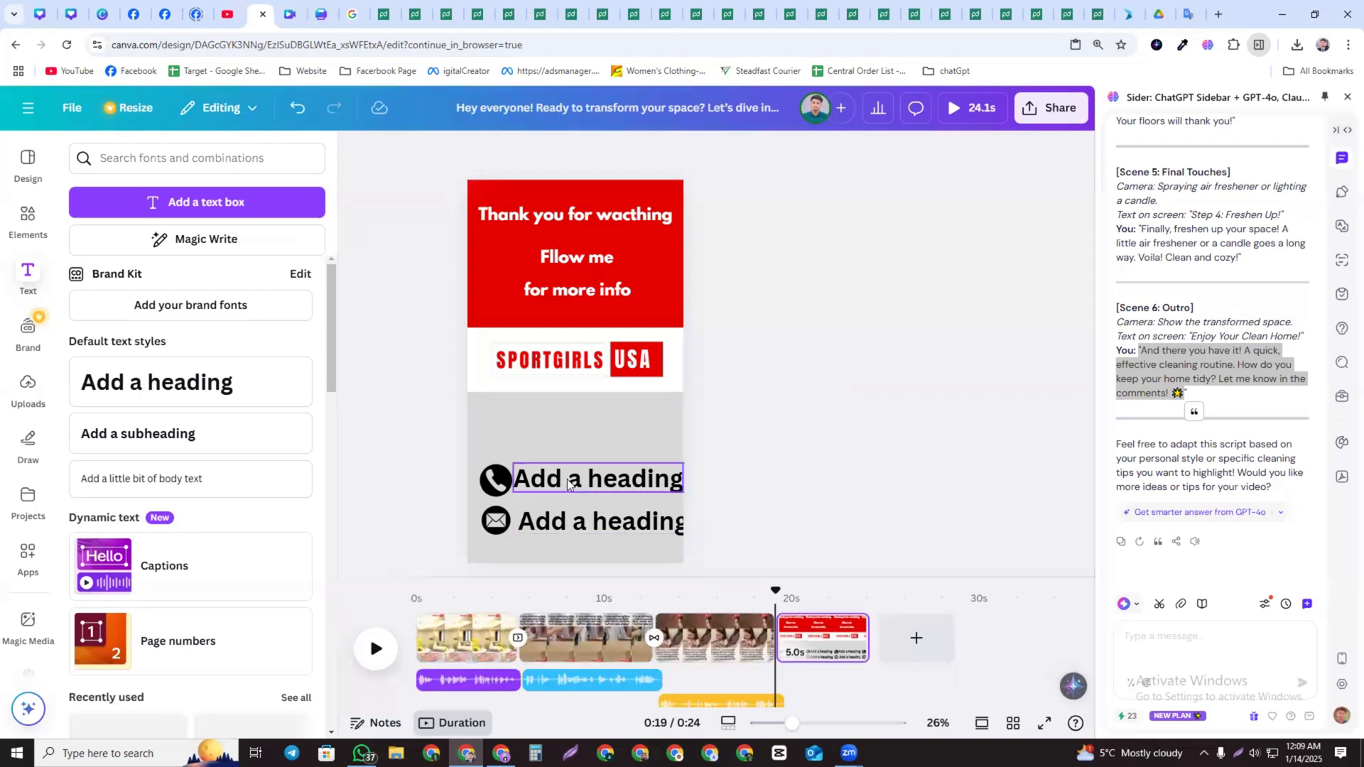
{"action": "left_click_drag", "start_coordinate": [559, 485], "coordinate": [489, 498]}
{"action": "left_click", "coordinate": [746, 438]}
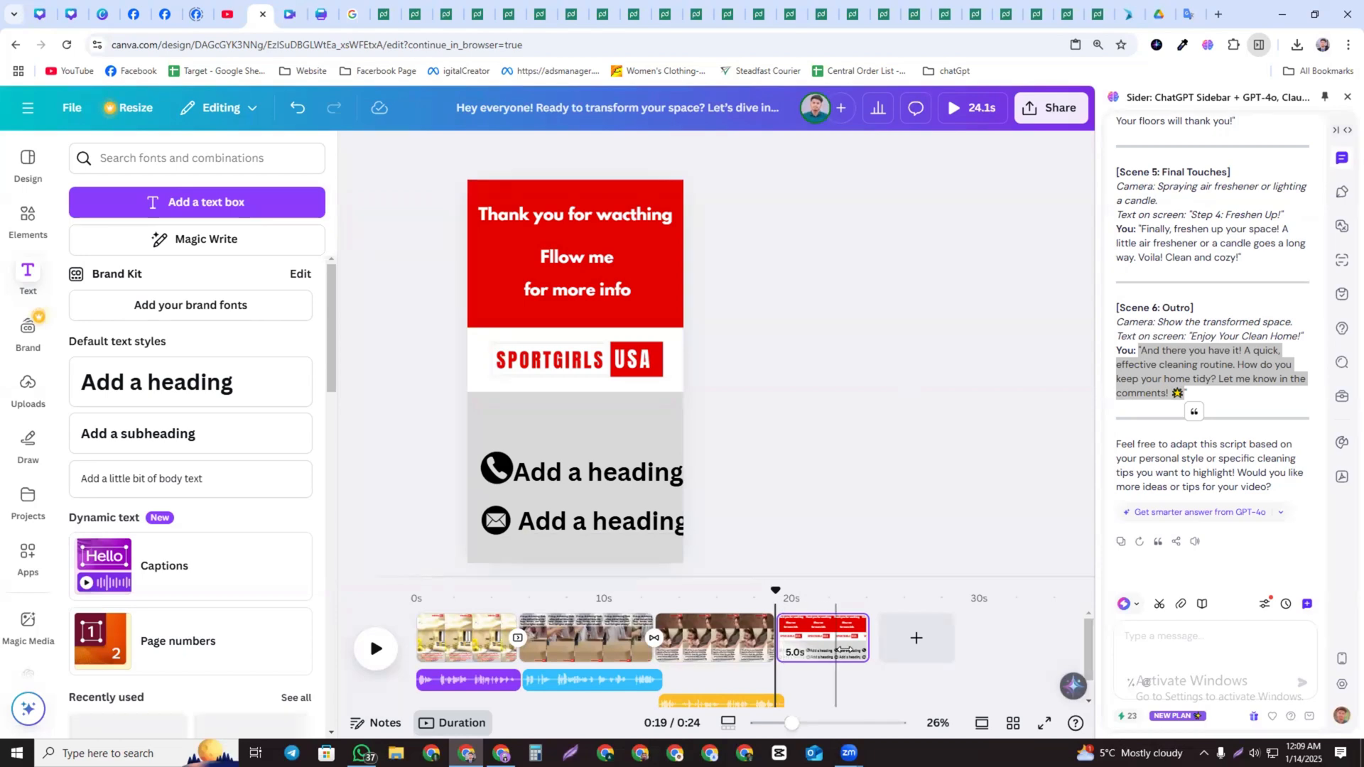
Shorten the end card page to about 2.9 seconds
{"action": "left_click_drag", "start_coordinate": [830, 644], "coordinate": [828, 644]}
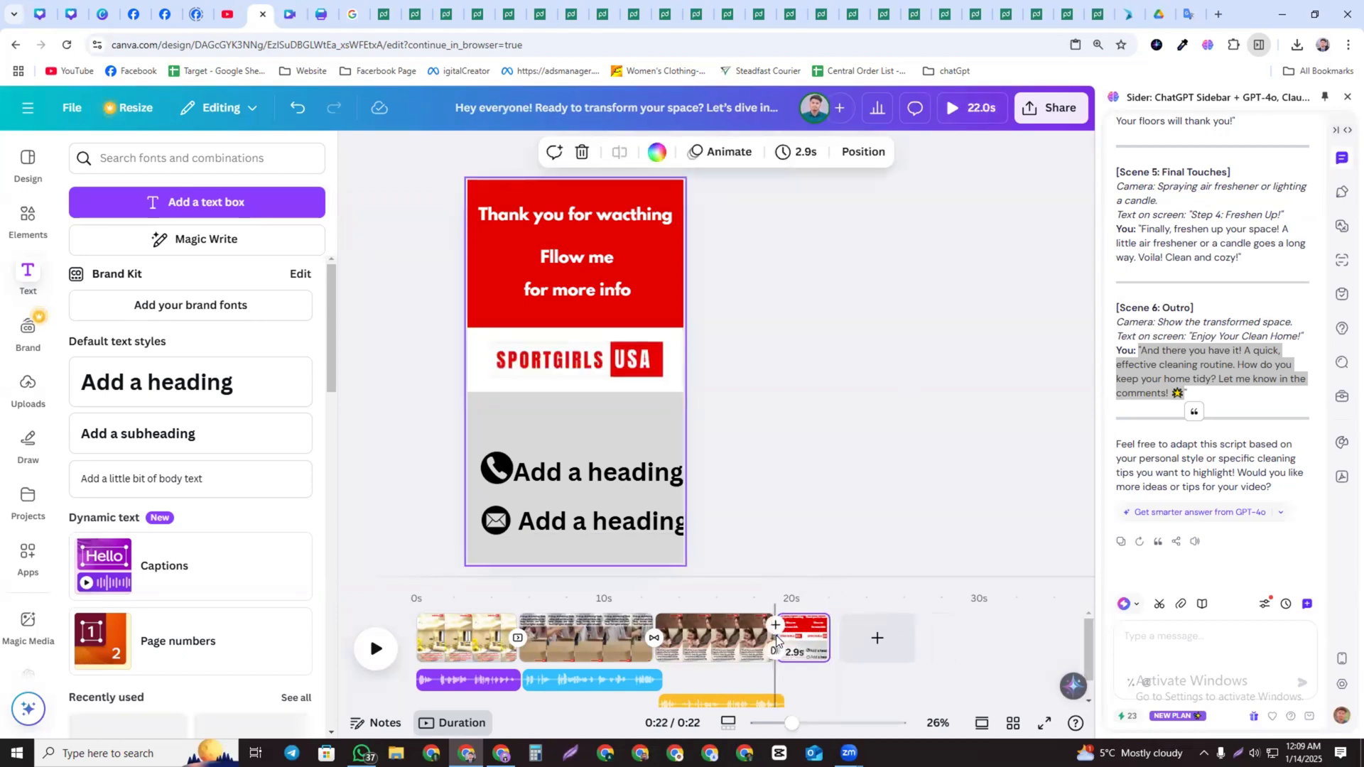
Apply a Flow transition between the third clip and the end card
{"action": "left_click", "coordinate": [776, 652]}
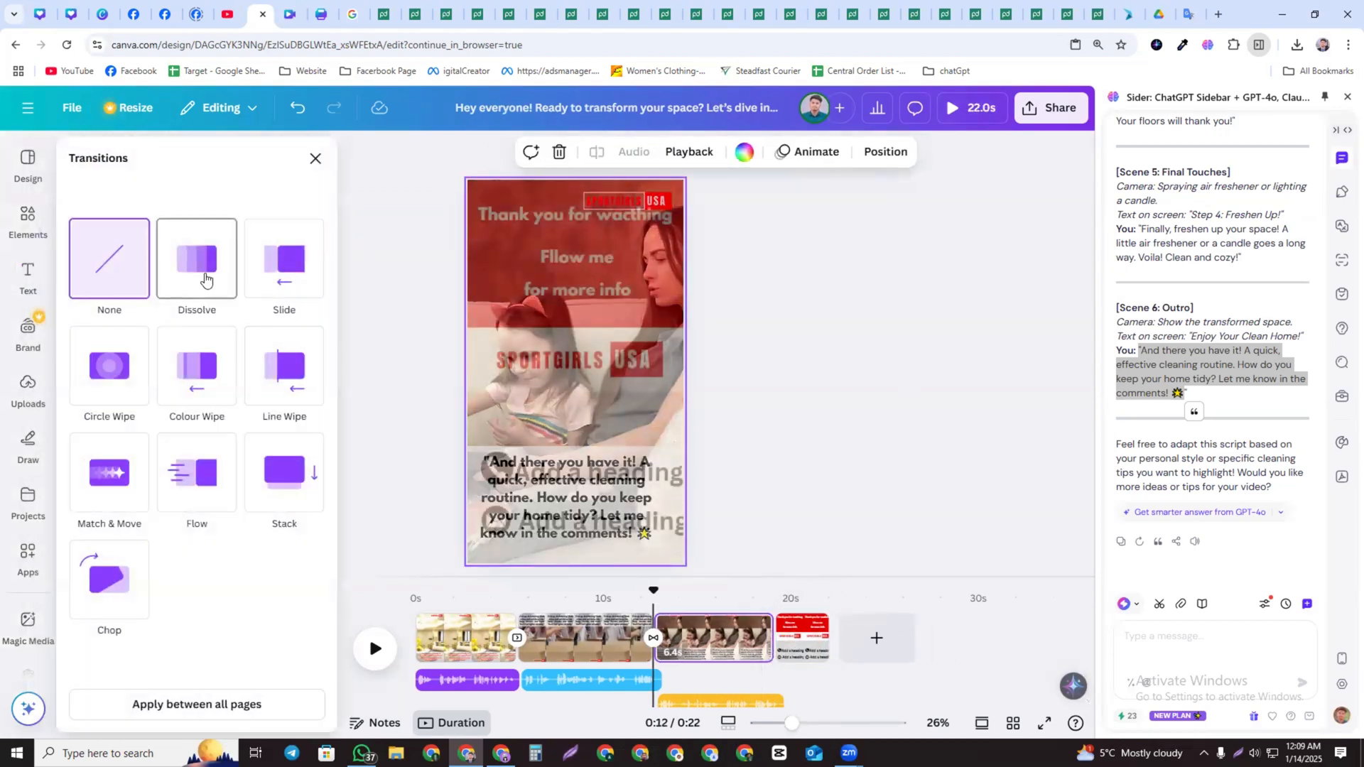
{"action": "left_click", "coordinate": [192, 258]}
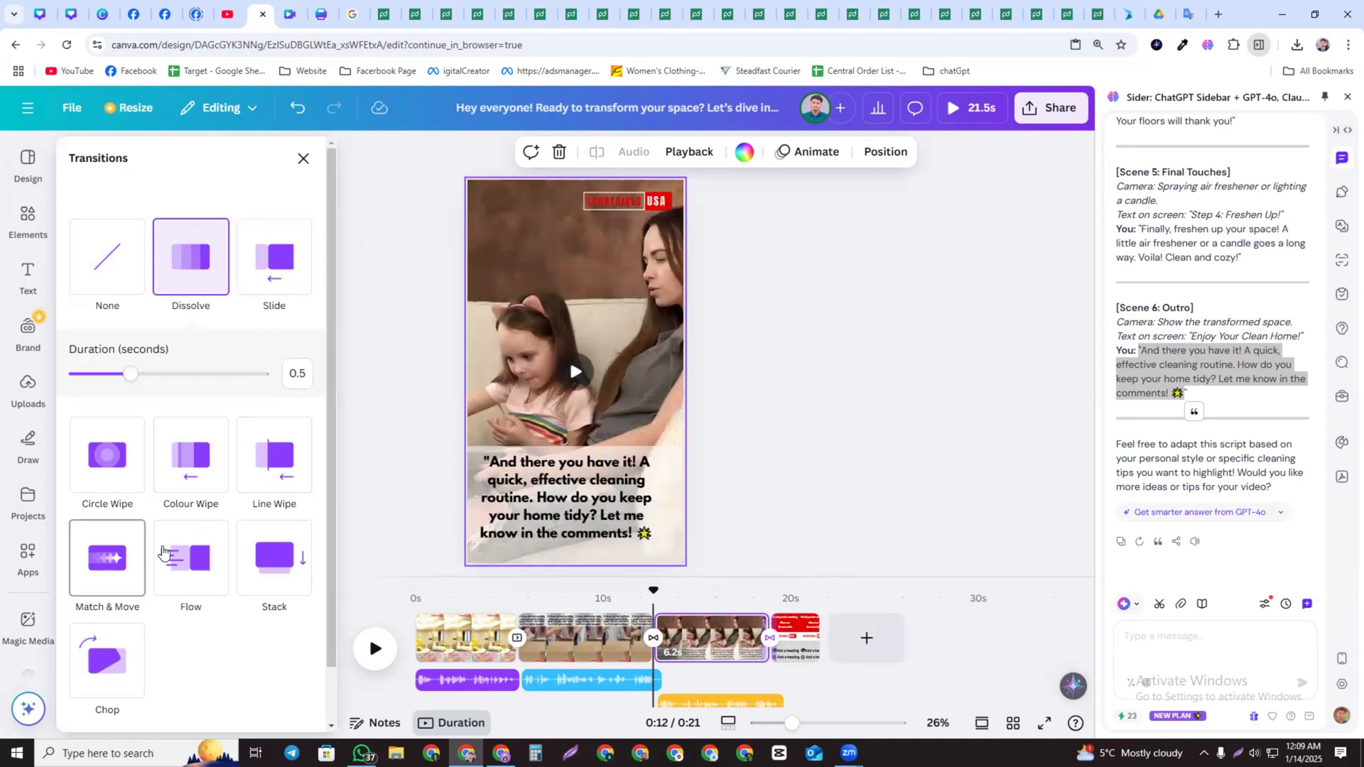
{"action": "left_click", "coordinate": [163, 552]}
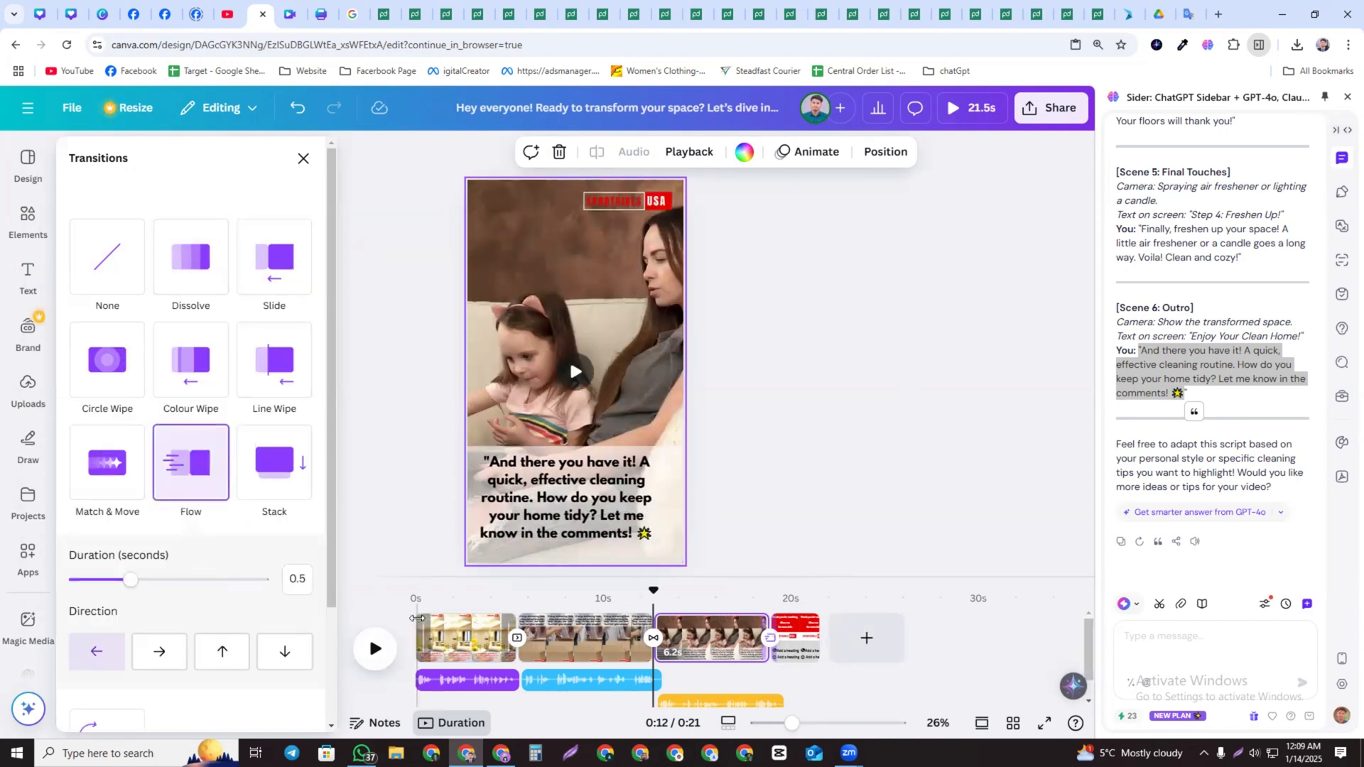
Play the reel from the start to review the transitions, then close the transitions panel
{"action": "left_click", "coordinate": [423, 638]}
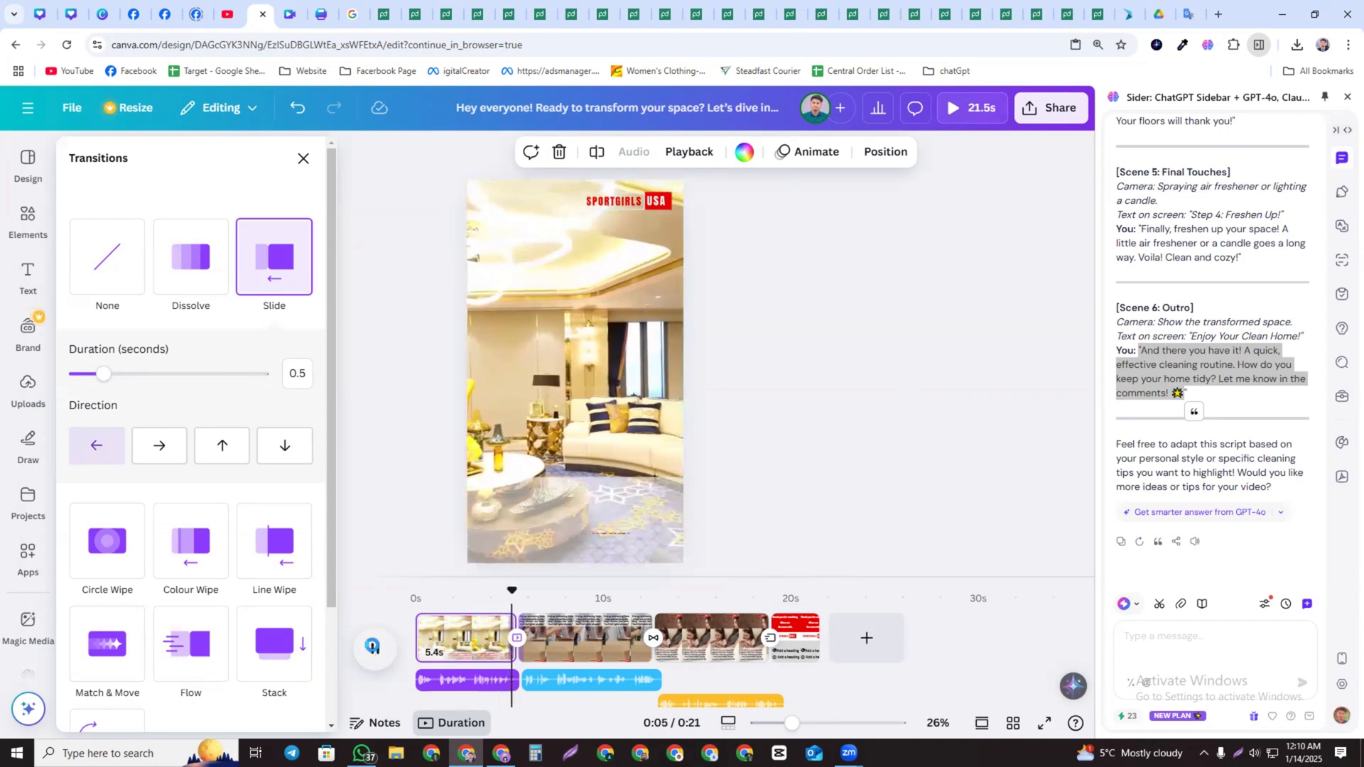
{"action": "left_click", "coordinate": [375, 651]}
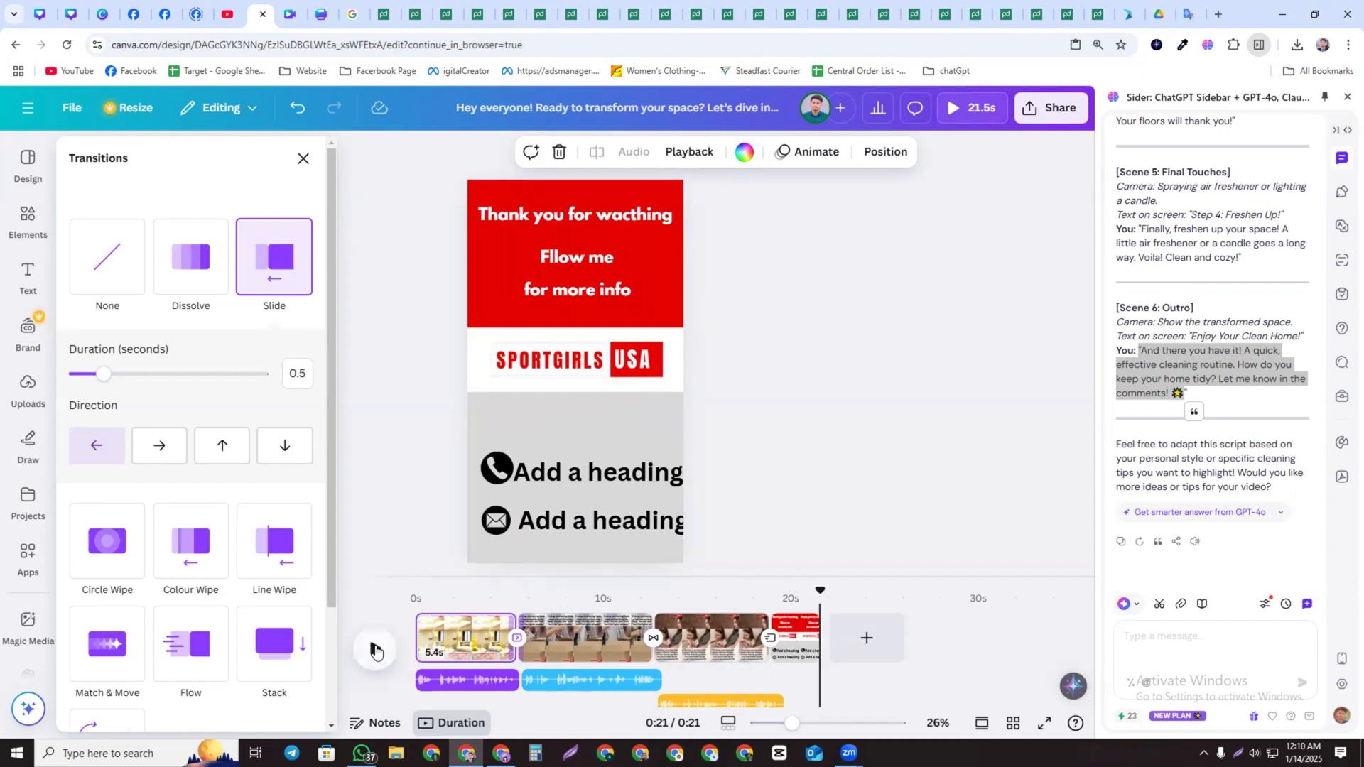
{"action": "scroll", "coordinate": [878, 675], "scroll_direction": "down", "scroll_amount": 1}
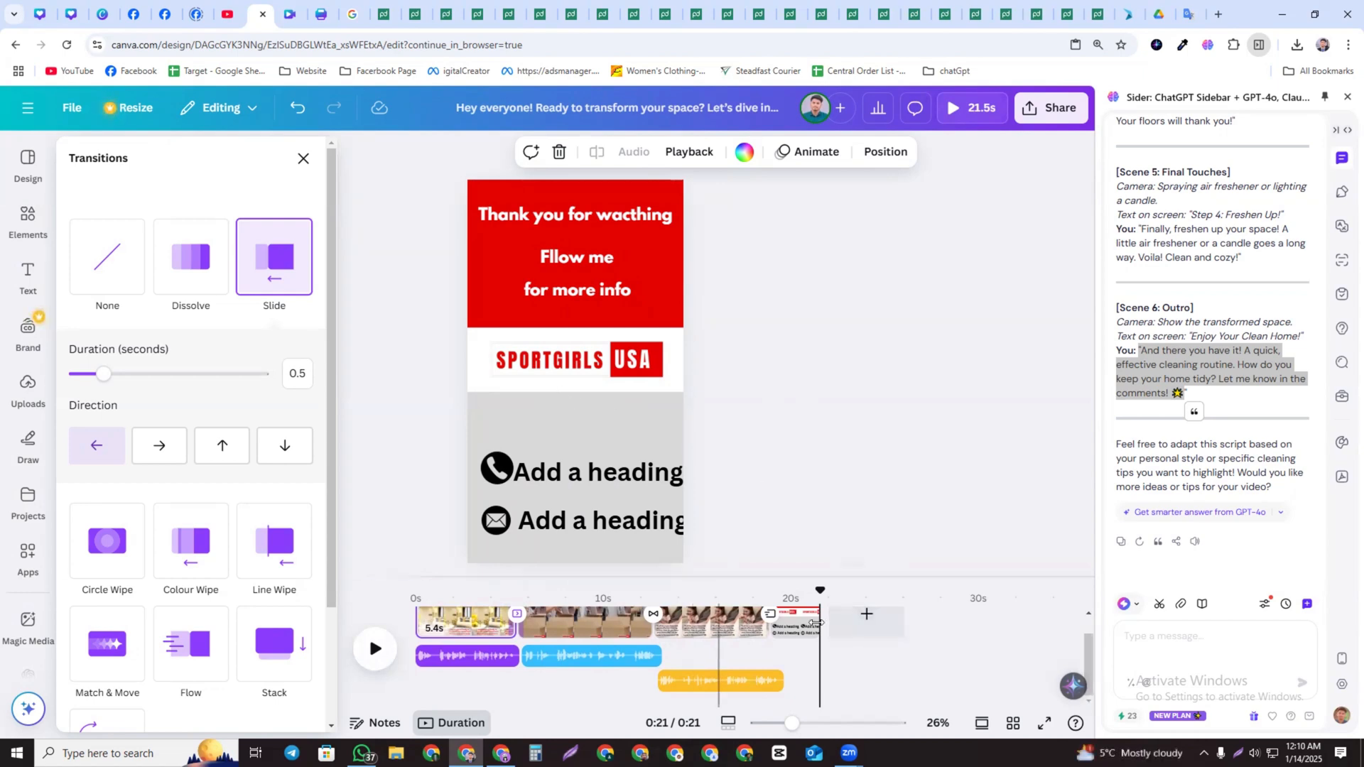
{"action": "left_click_drag", "start_coordinate": [821, 593], "coordinate": [417, 593]}
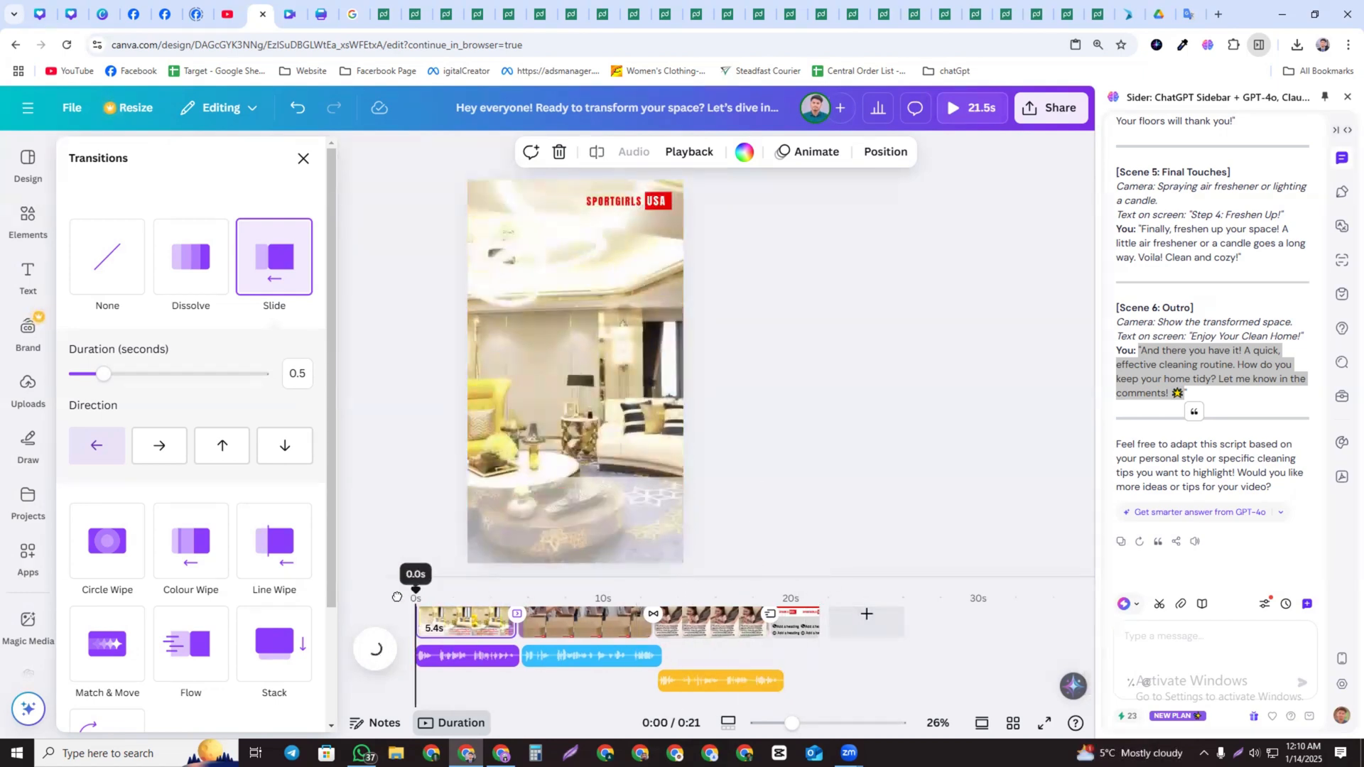
{"action": "left_click", "coordinate": [300, 167]}
Search the elements library for Music
{"action": "left_click", "coordinate": [16, 294]}
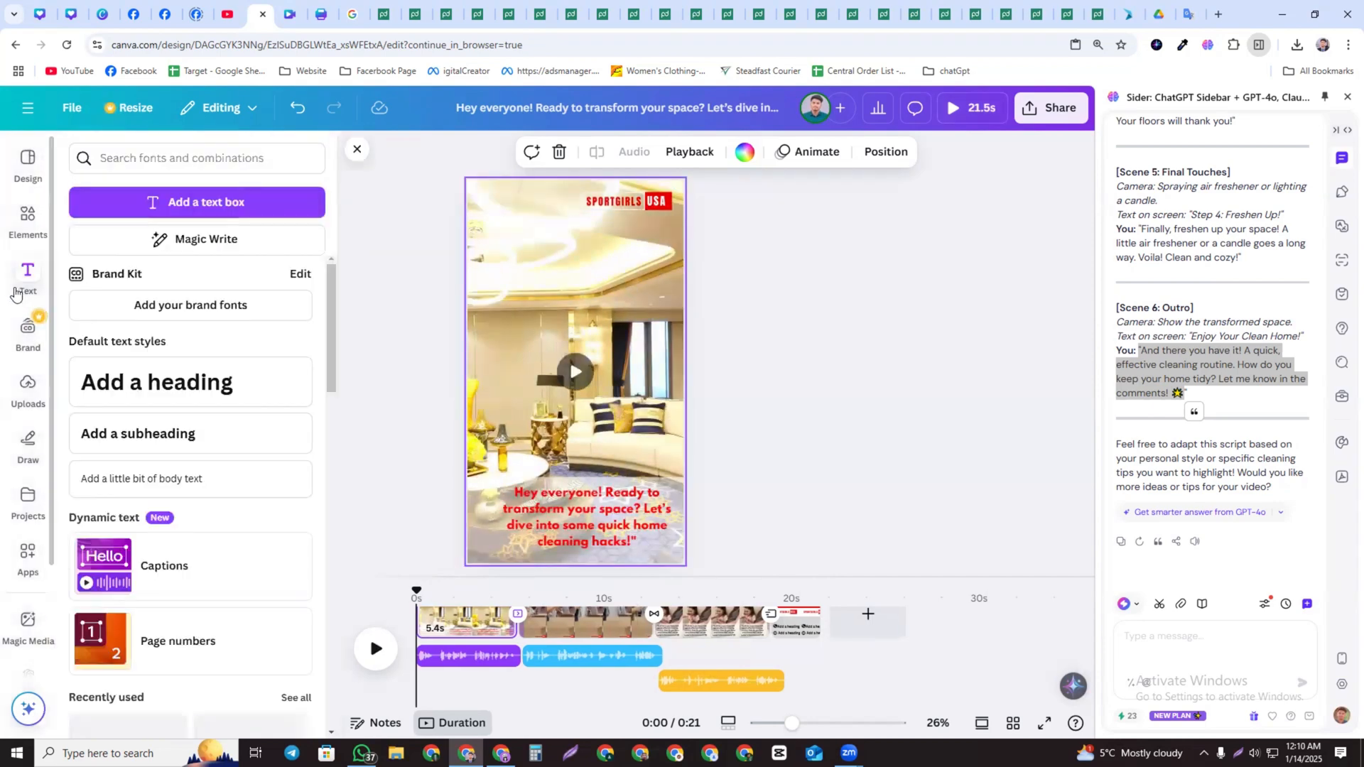
{"action": "left_click", "coordinate": [29, 220]}
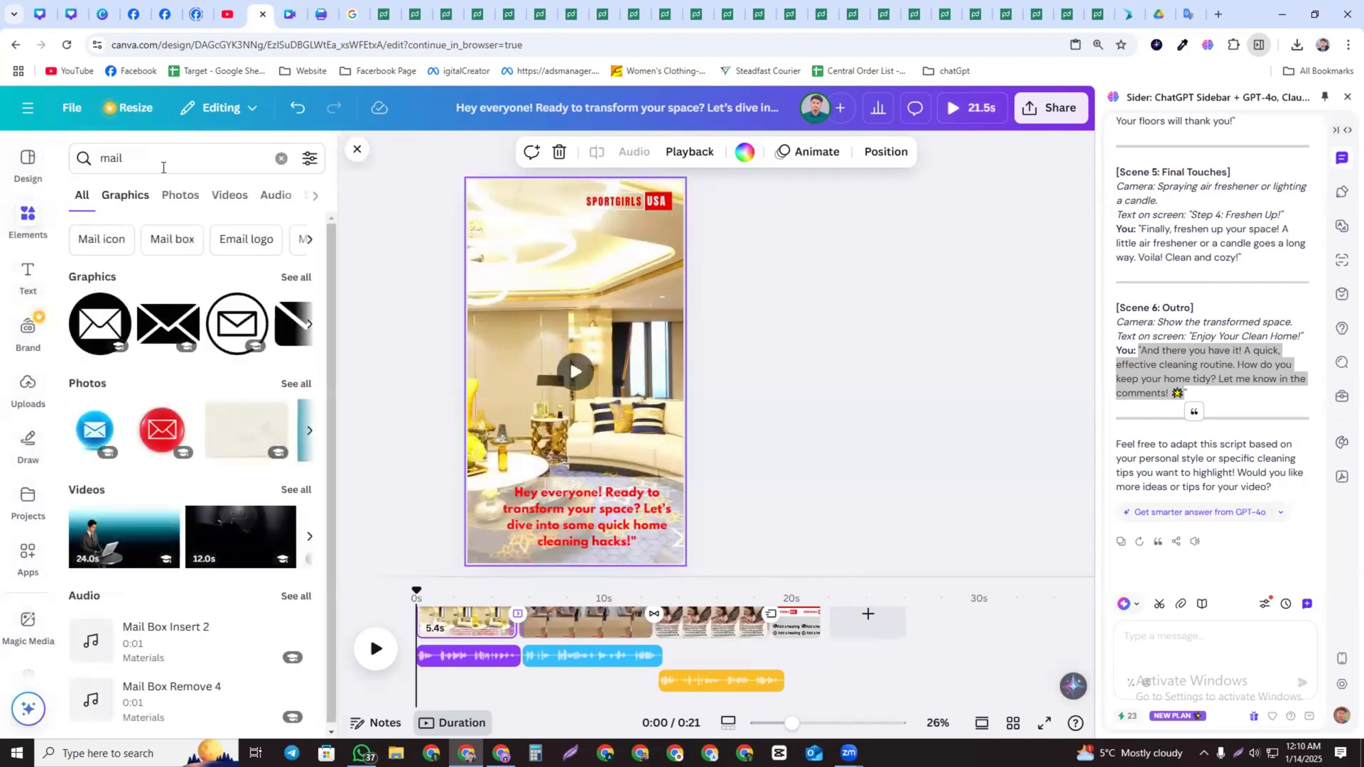
{"action": "left_click", "coordinate": [280, 157]}
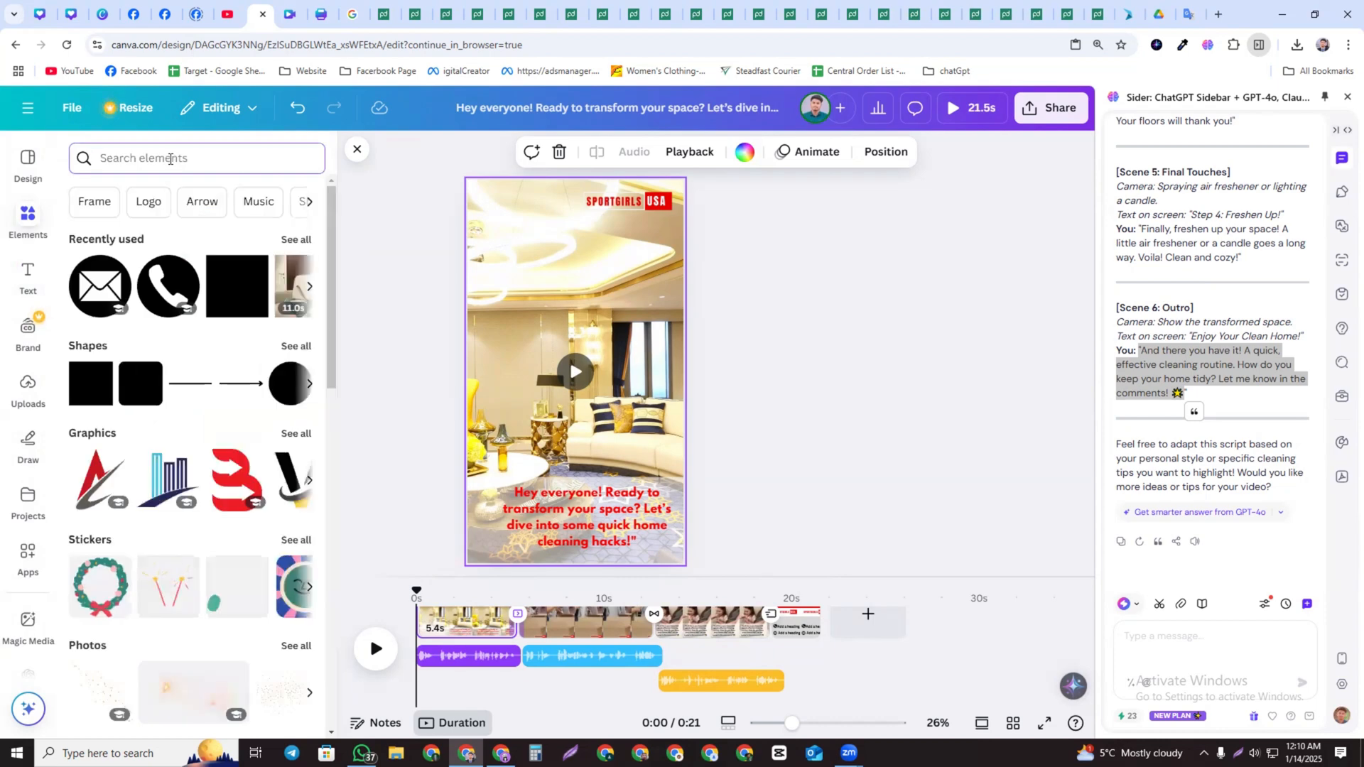
{"action": "left_click", "coordinate": [257, 204]}
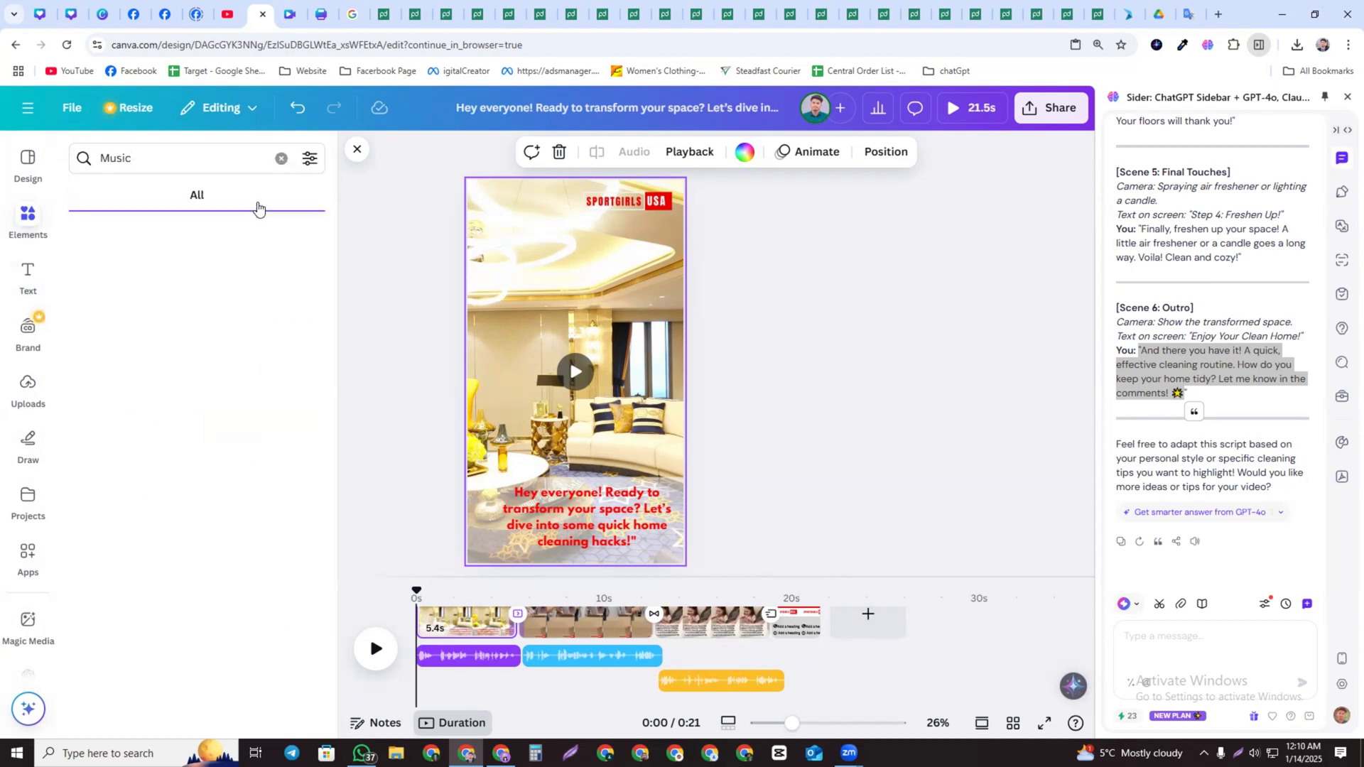
{"action": "left_click", "coordinate": [150, 158]}
{"action": "left_click", "coordinate": [178, 158]}
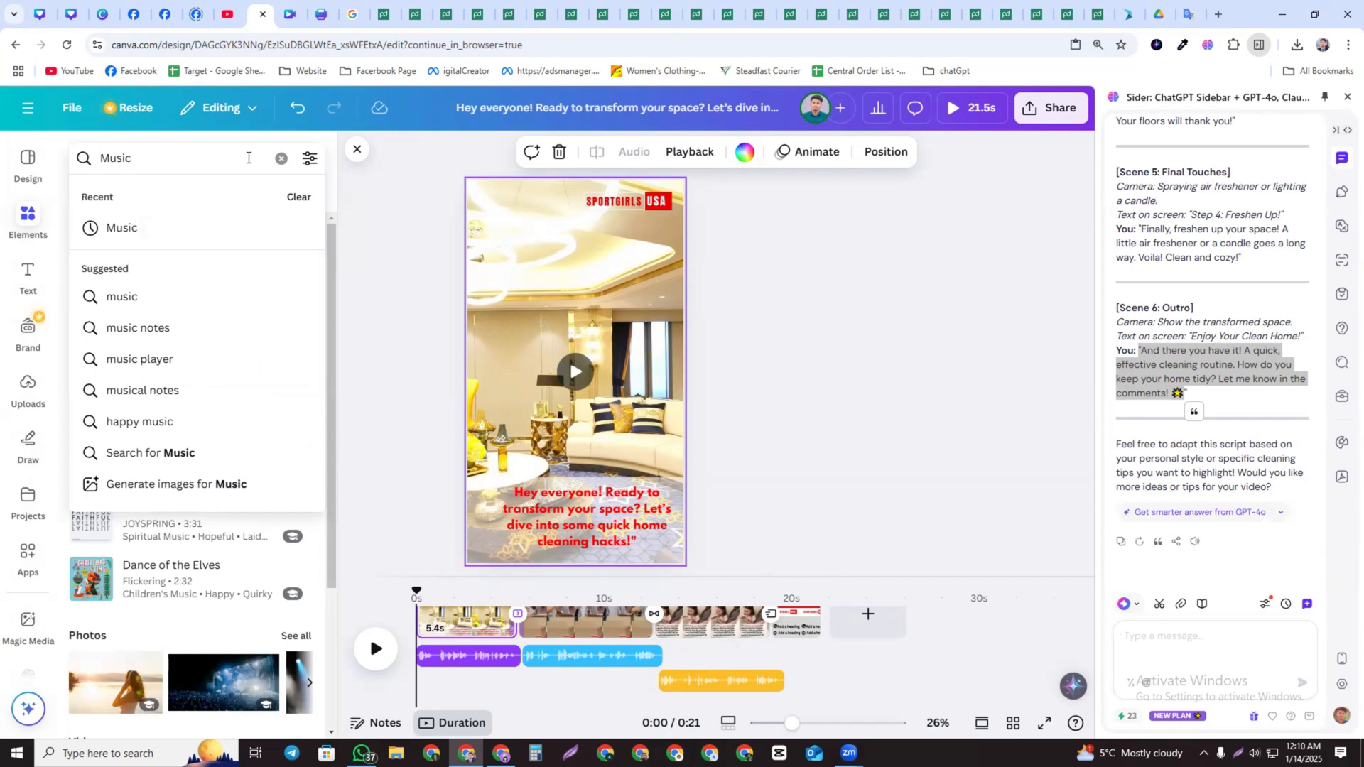
{"action": "key", "text": "Return"}
Search the audio library for "feeling good" and preview several of the listed tracks
{"action": "left_click_drag", "start_coordinate": [210, 163], "coordinate": [49, 164]}
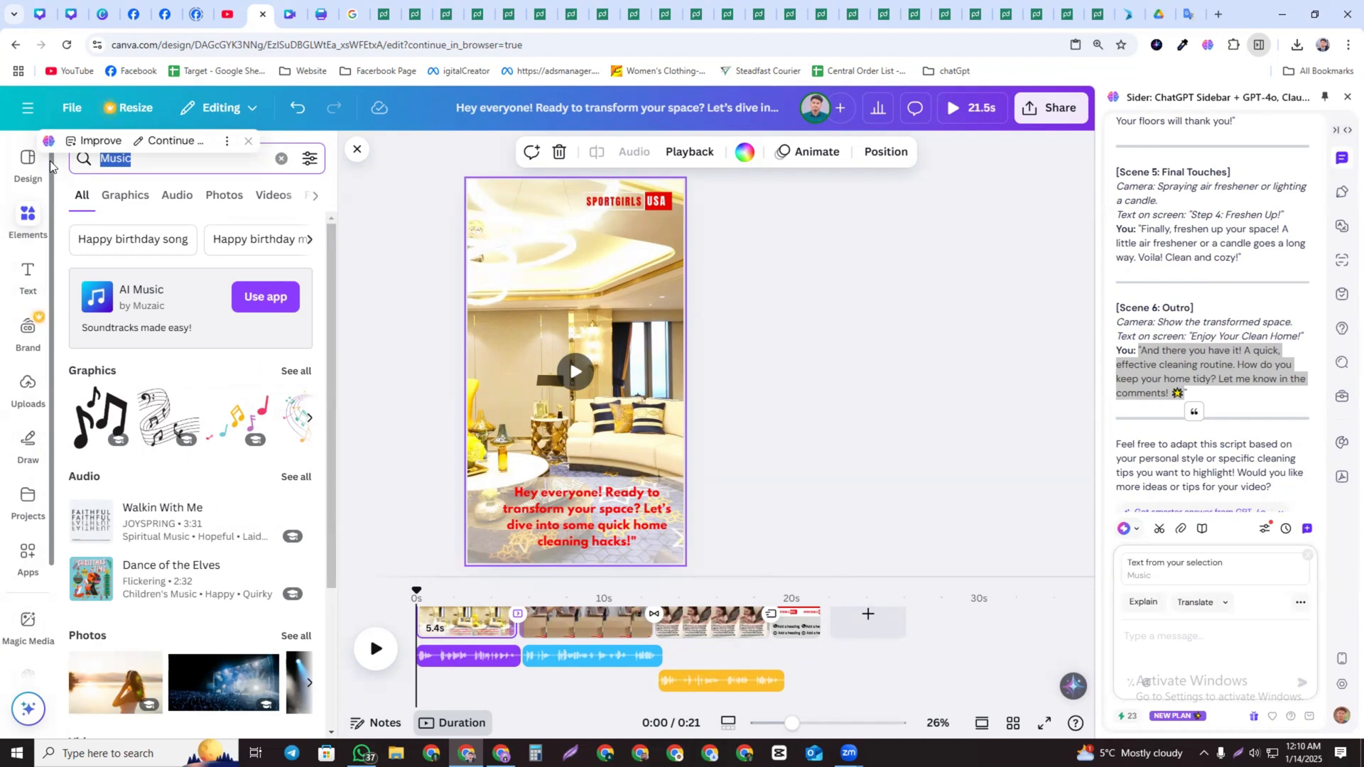
{"action": "type", "text": "feel"}
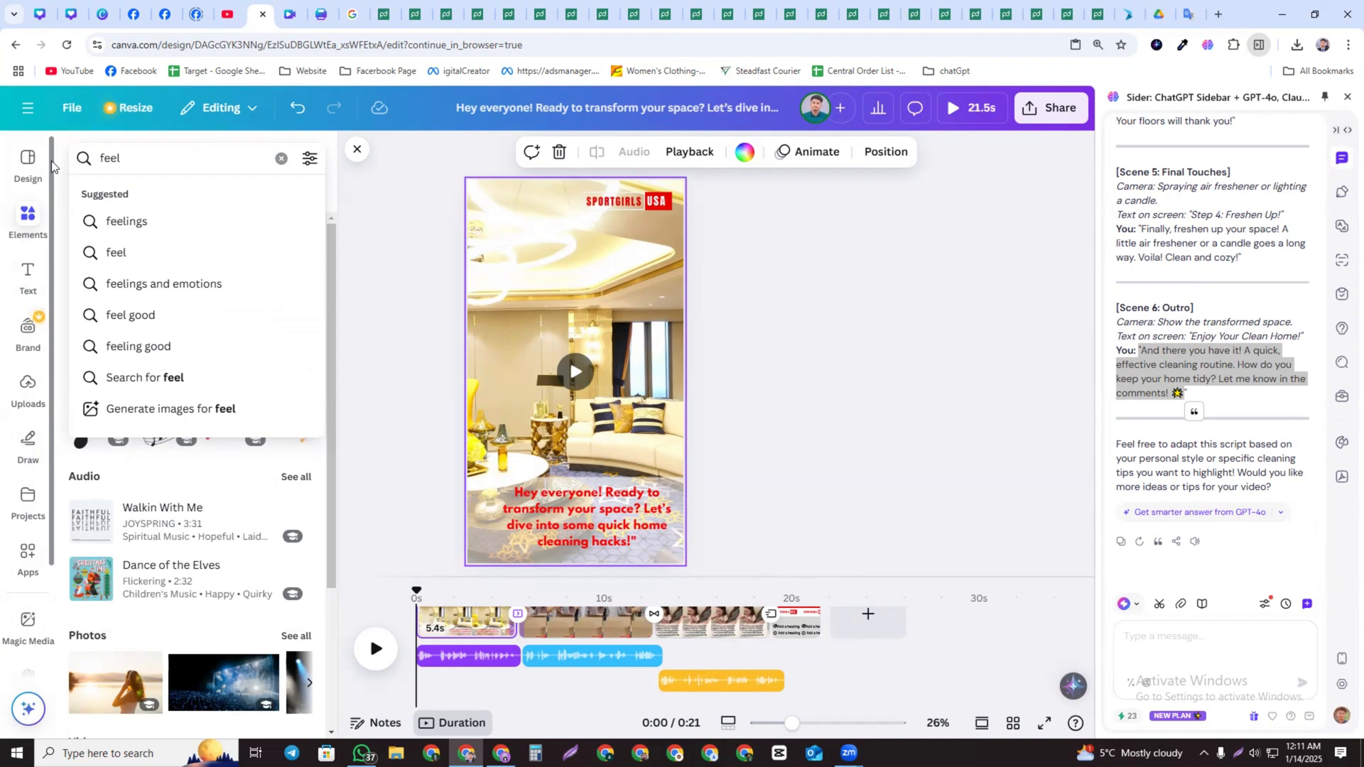
{"action": "left_click", "coordinate": [152, 346]}
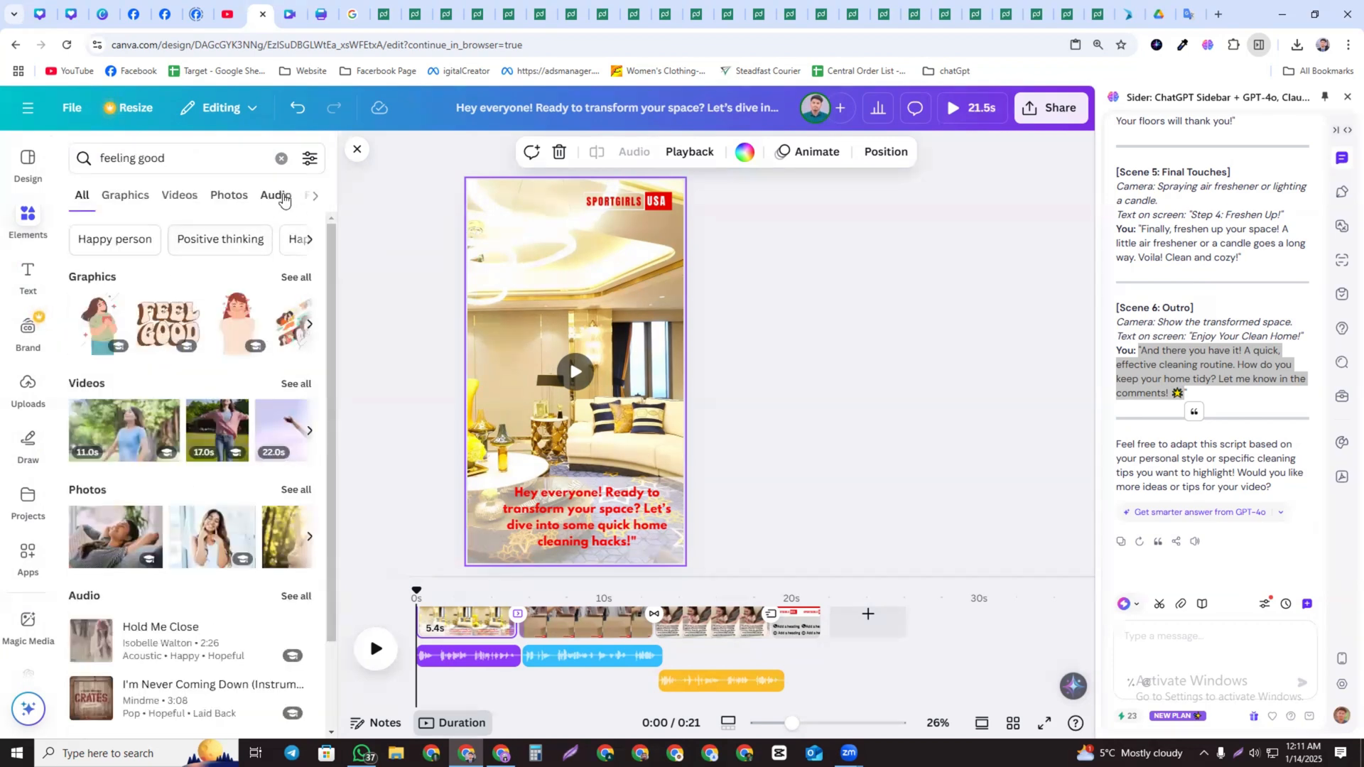
{"action": "left_click", "coordinate": [283, 198]}
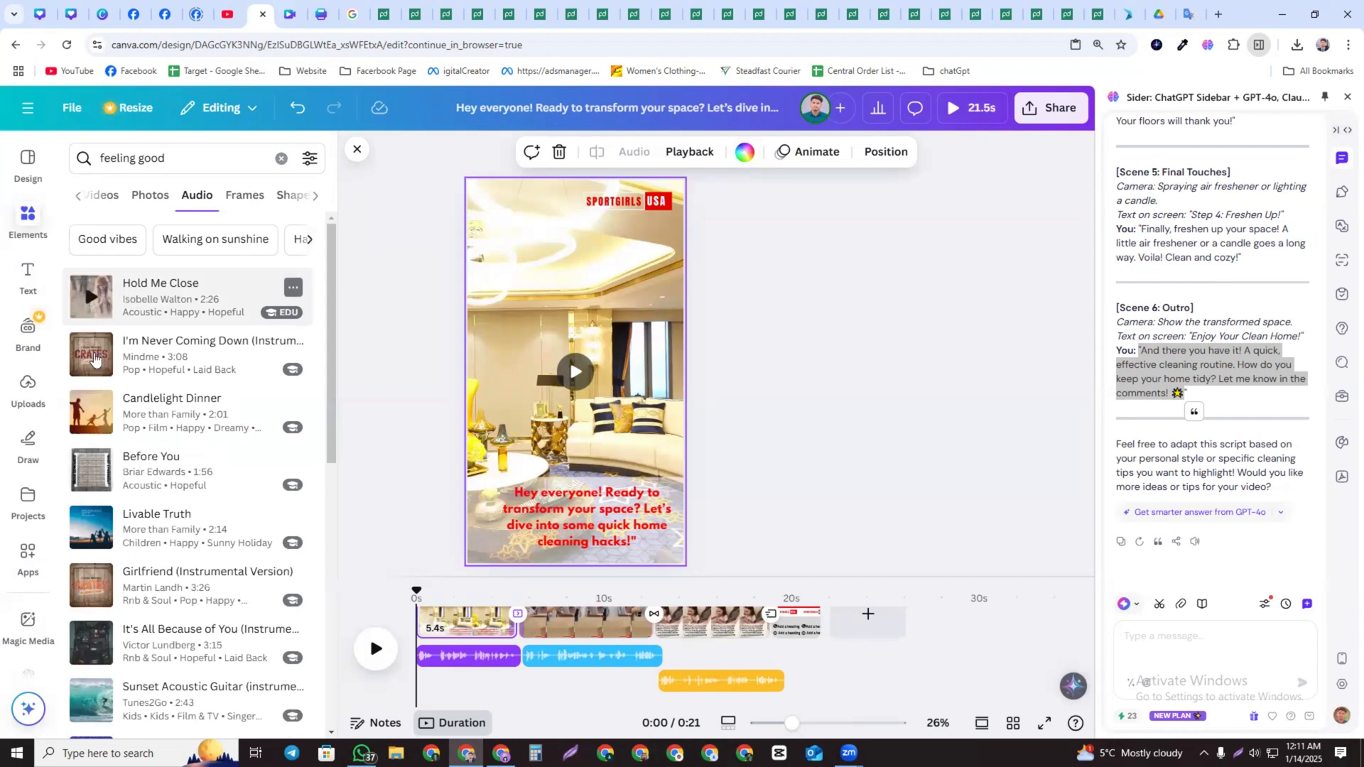
{"action": "left_click", "coordinate": [93, 357]}
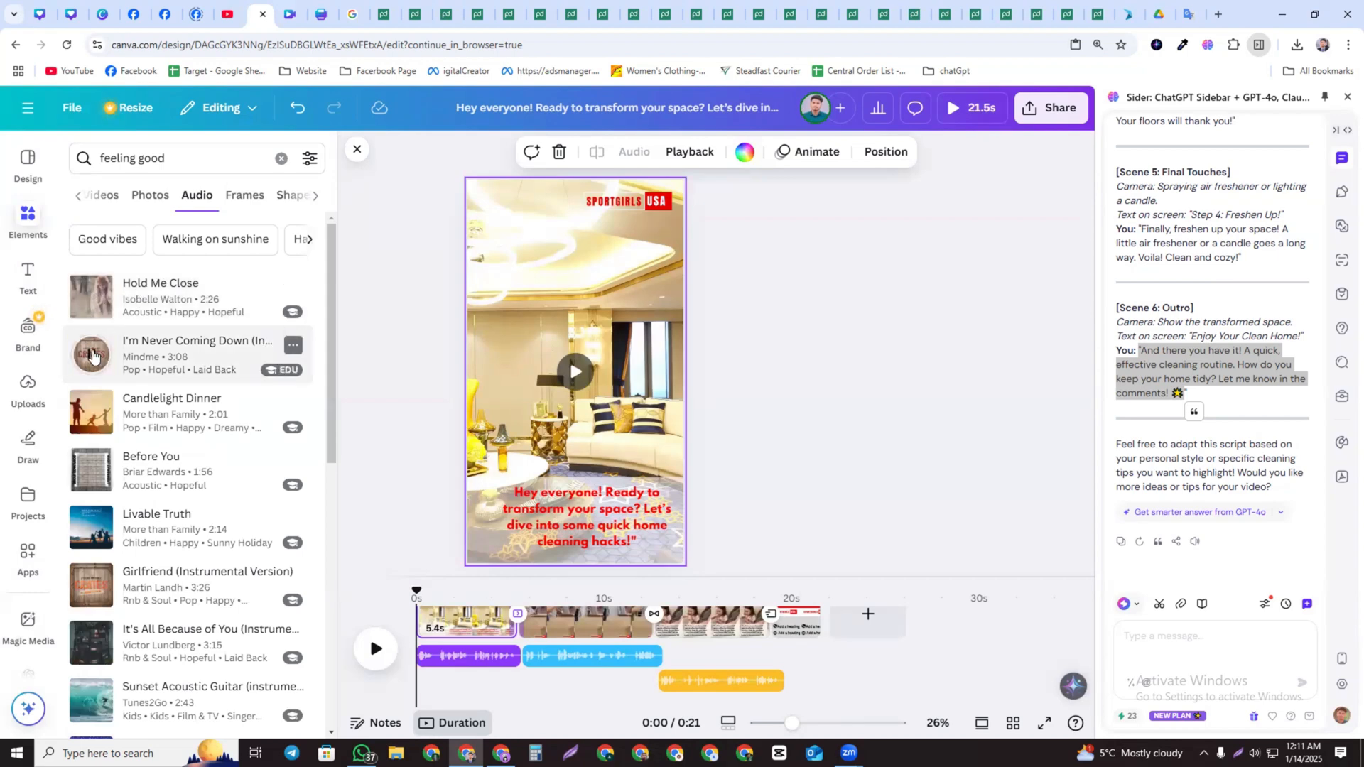
{"action": "left_click", "coordinate": [92, 412]}
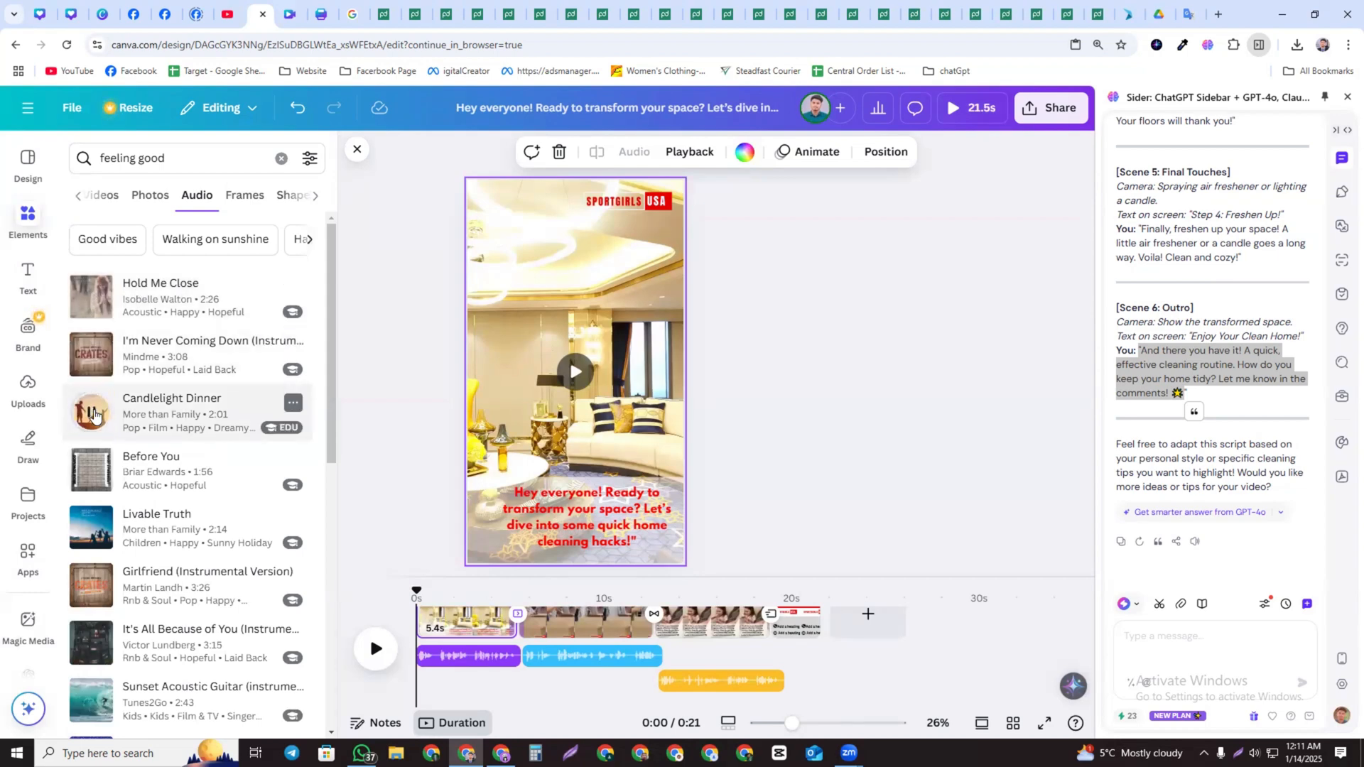
{"action": "left_click", "coordinate": [90, 529]}
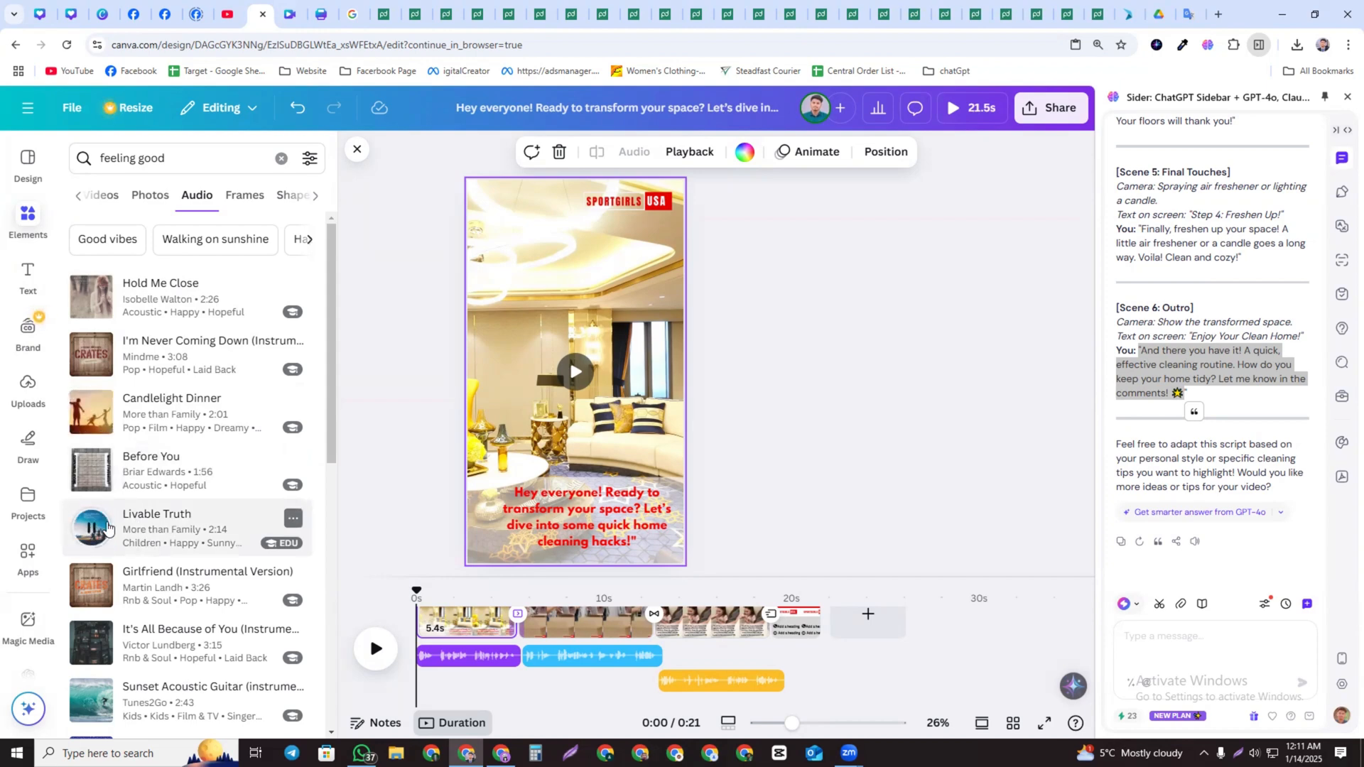
Search the audio library for "Good vibes" and preview one of the Good Vibes tracks
{"action": "left_click", "coordinate": [108, 238]}
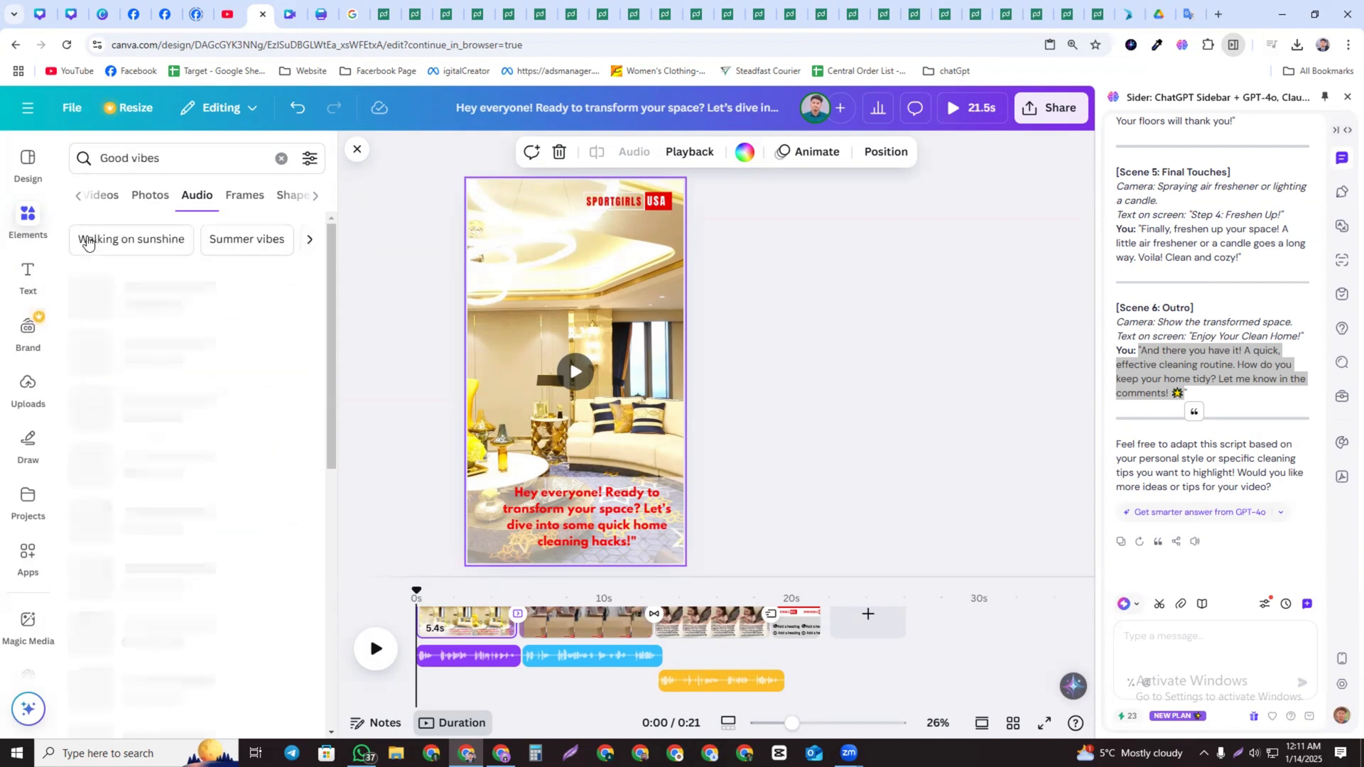
{"action": "left_click", "coordinate": [92, 298]}
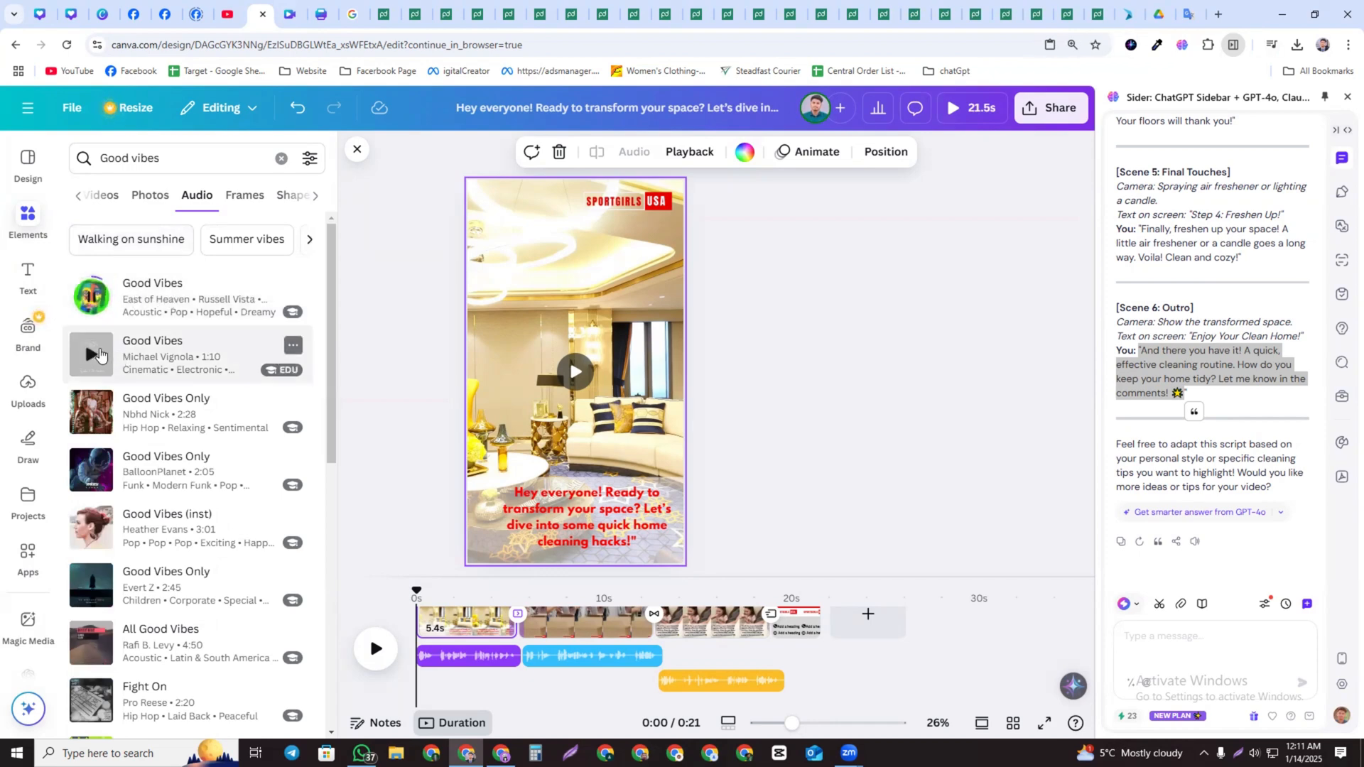
{"action": "left_click", "coordinate": [94, 370]}
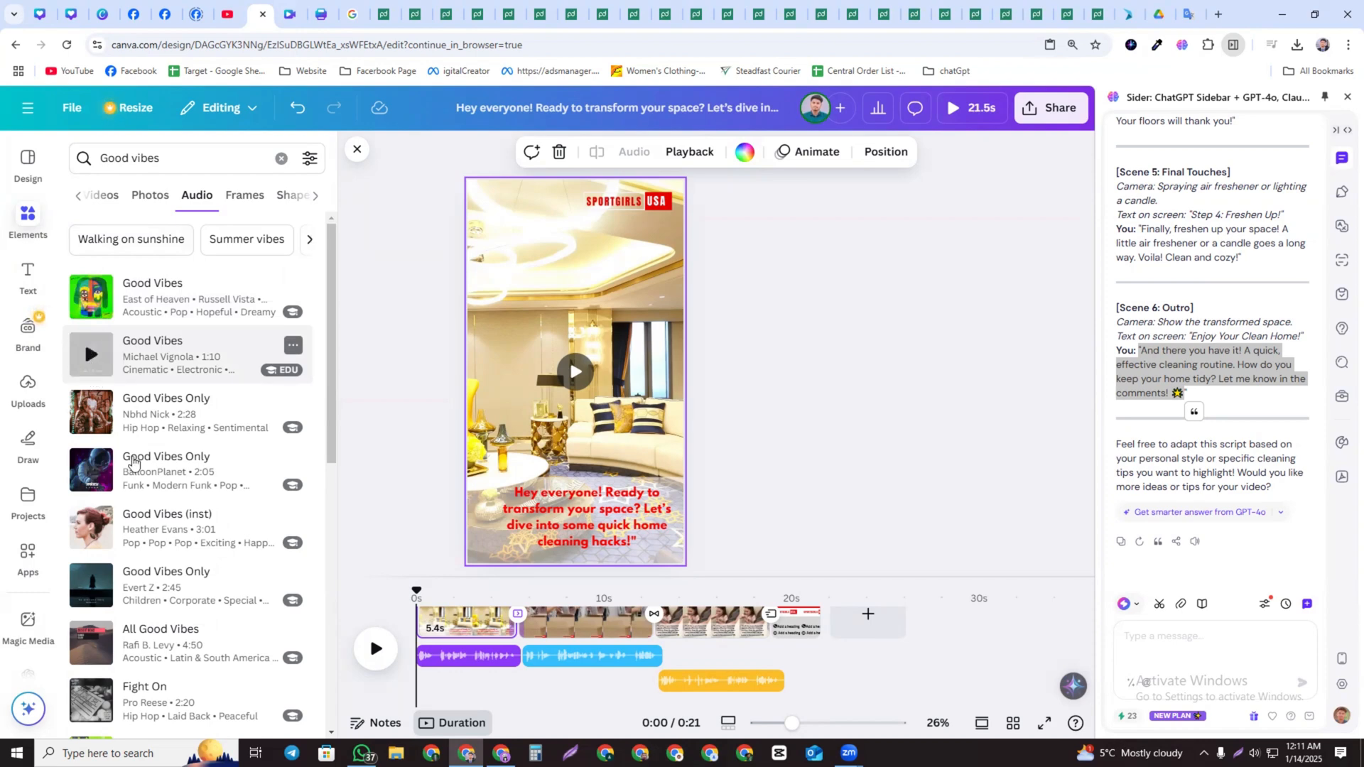
Search the audio library for "Good vibes sound" and scroll through the results
{"action": "left_click", "coordinate": [189, 160]}
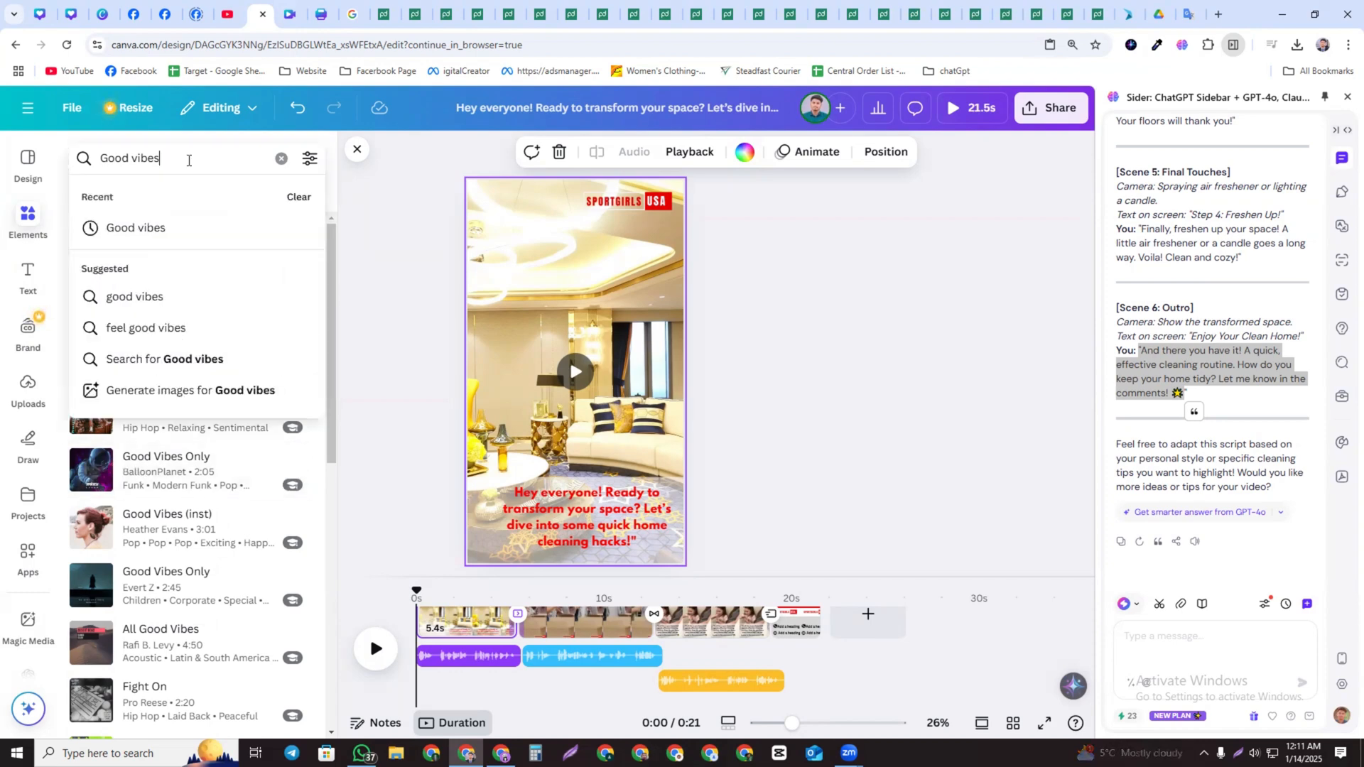
{"action": "type", "text": "soun"}
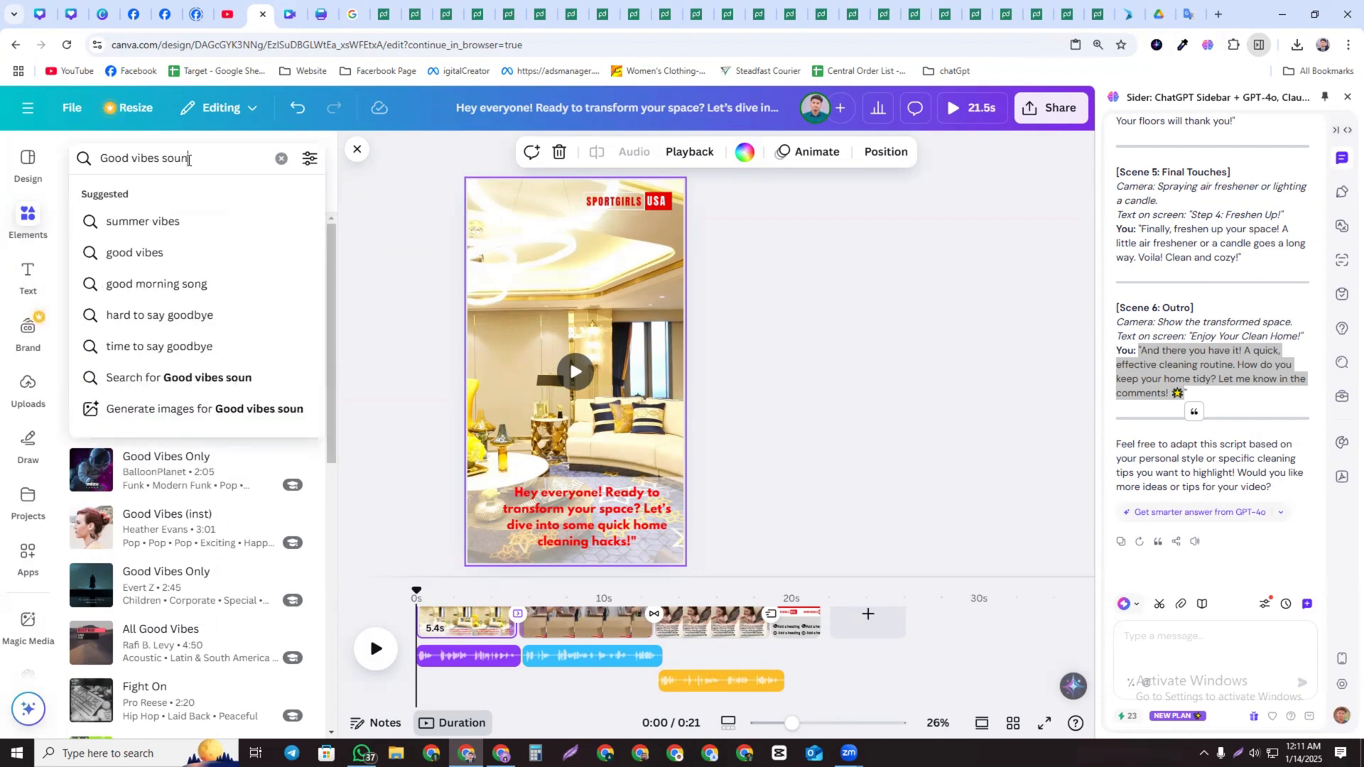
{"action": "type", "text": "d eeff"}
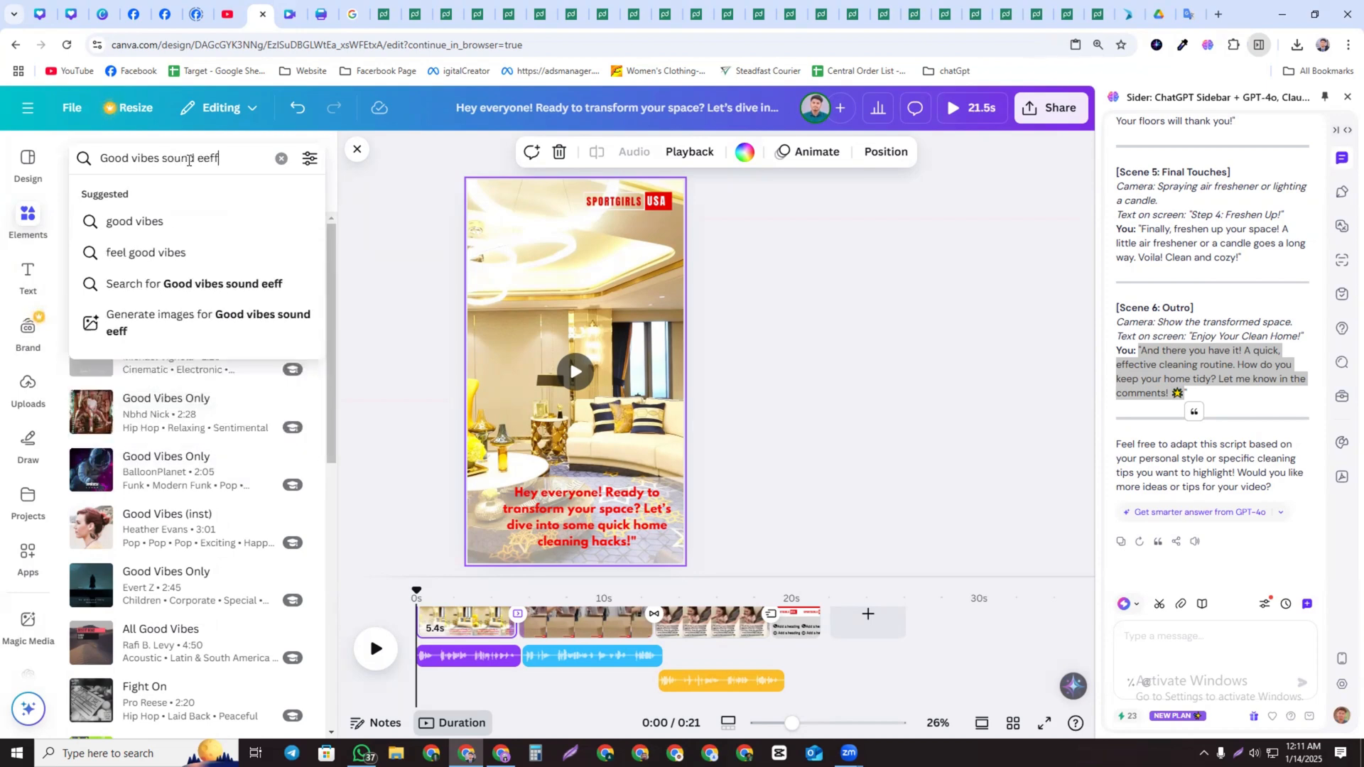
{"action": "type", "text": "=========="}
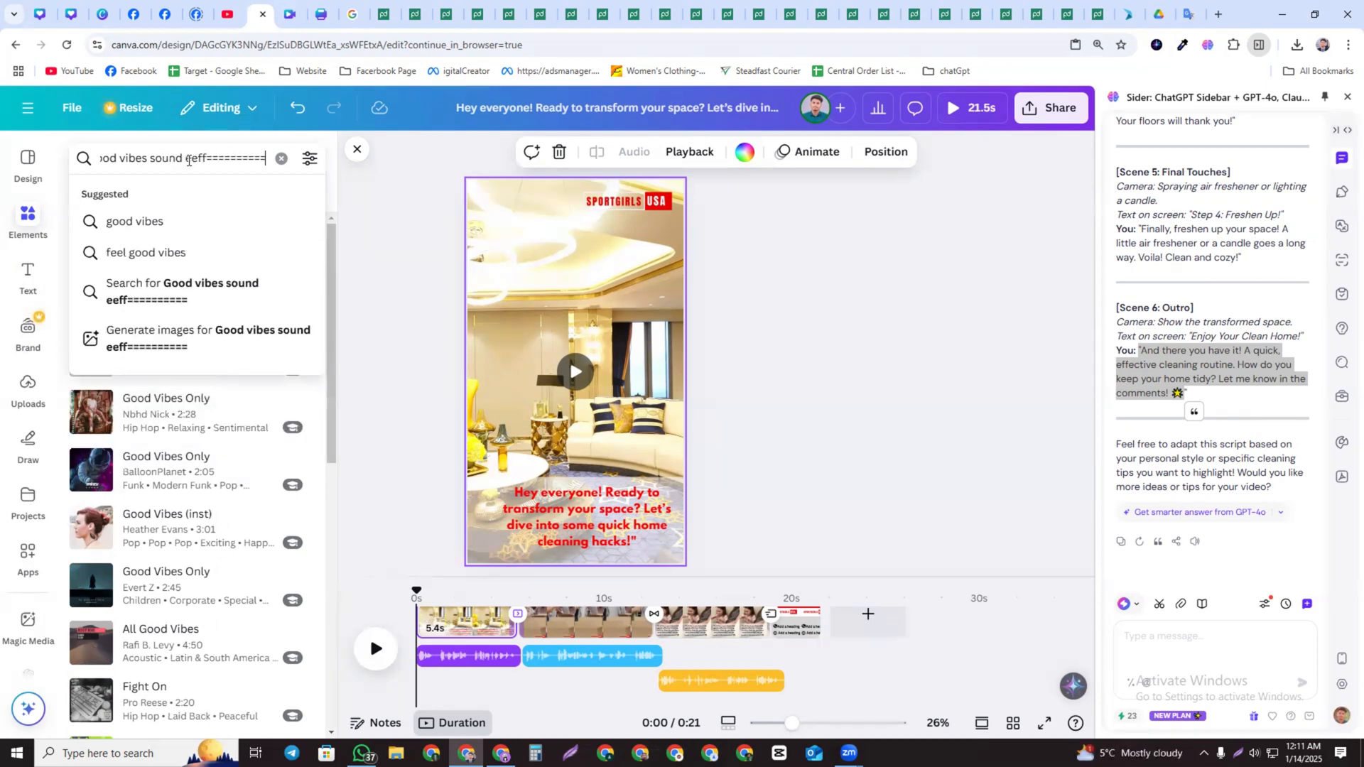
{"action": "key", "text": "BackSpace"}
{"action": "key", "text": "BackSpace"}
{"action": "key", "text": "BackSpace"}
{"action": "key", "text": "BackSpace"}
{"action": "key", "text": "BackSpace"}
{"action": "key", "text": "BackSpace"}
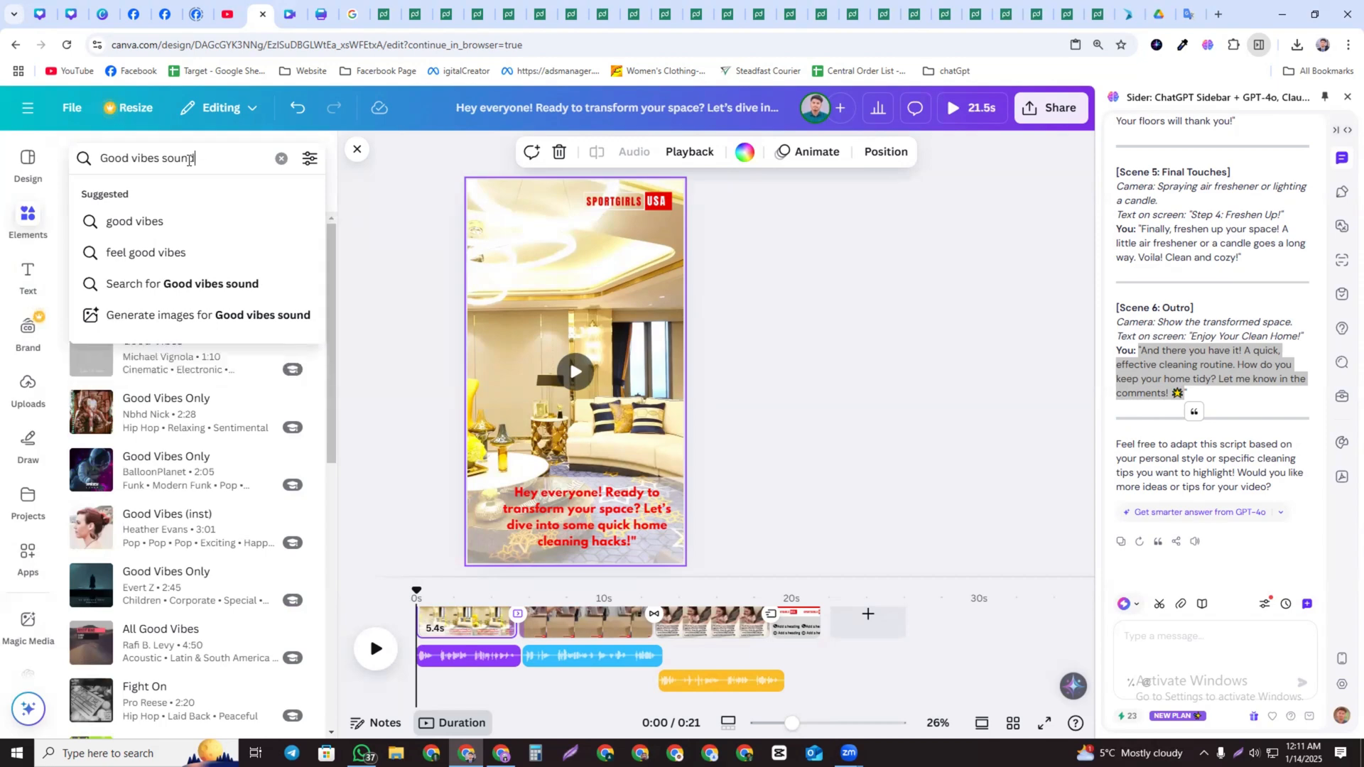
{"action": "key", "text": "Return"}
{"action": "scroll", "coordinate": [211, 429], "scroll_direction": "down", "scroll_amount": 7}
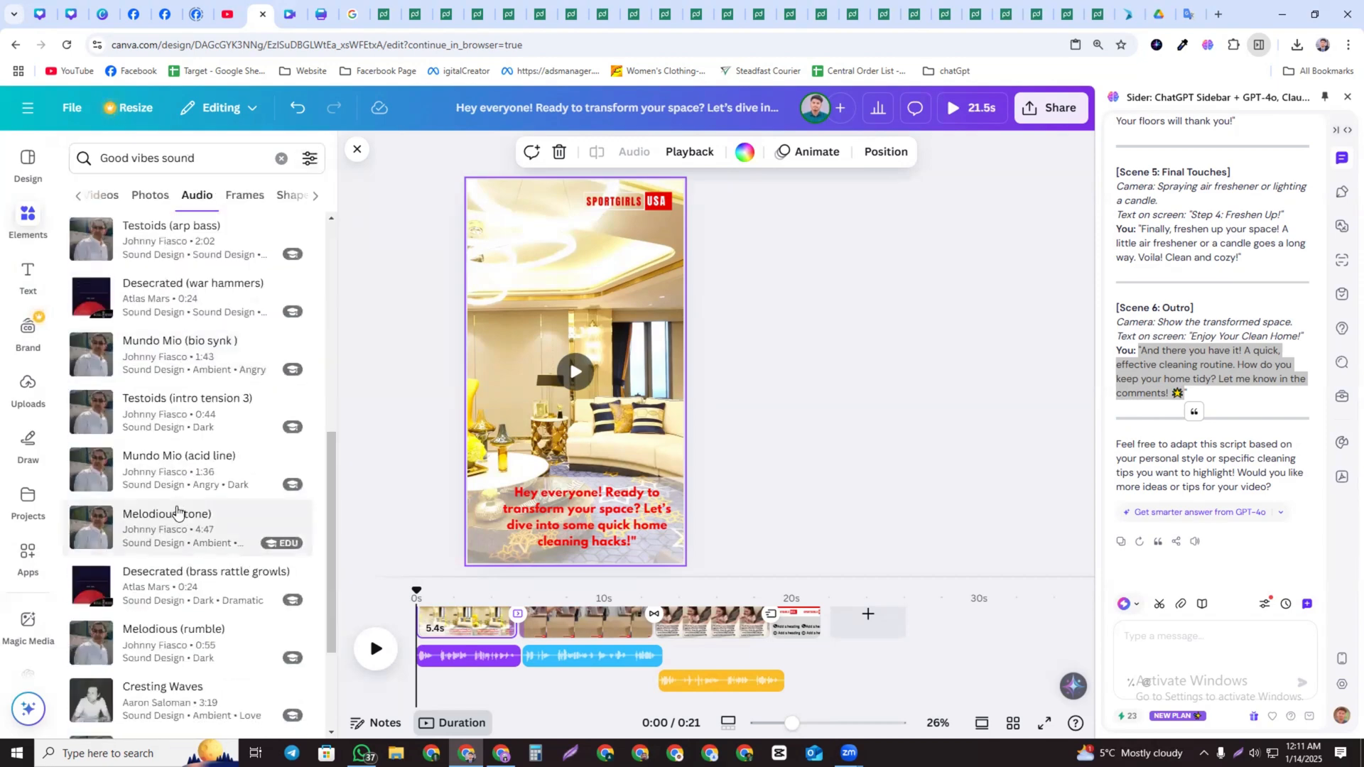
{"action": "scroll", "coordinate": [179, 519], "scroll_direction": "down", "scroll_amount": 3}
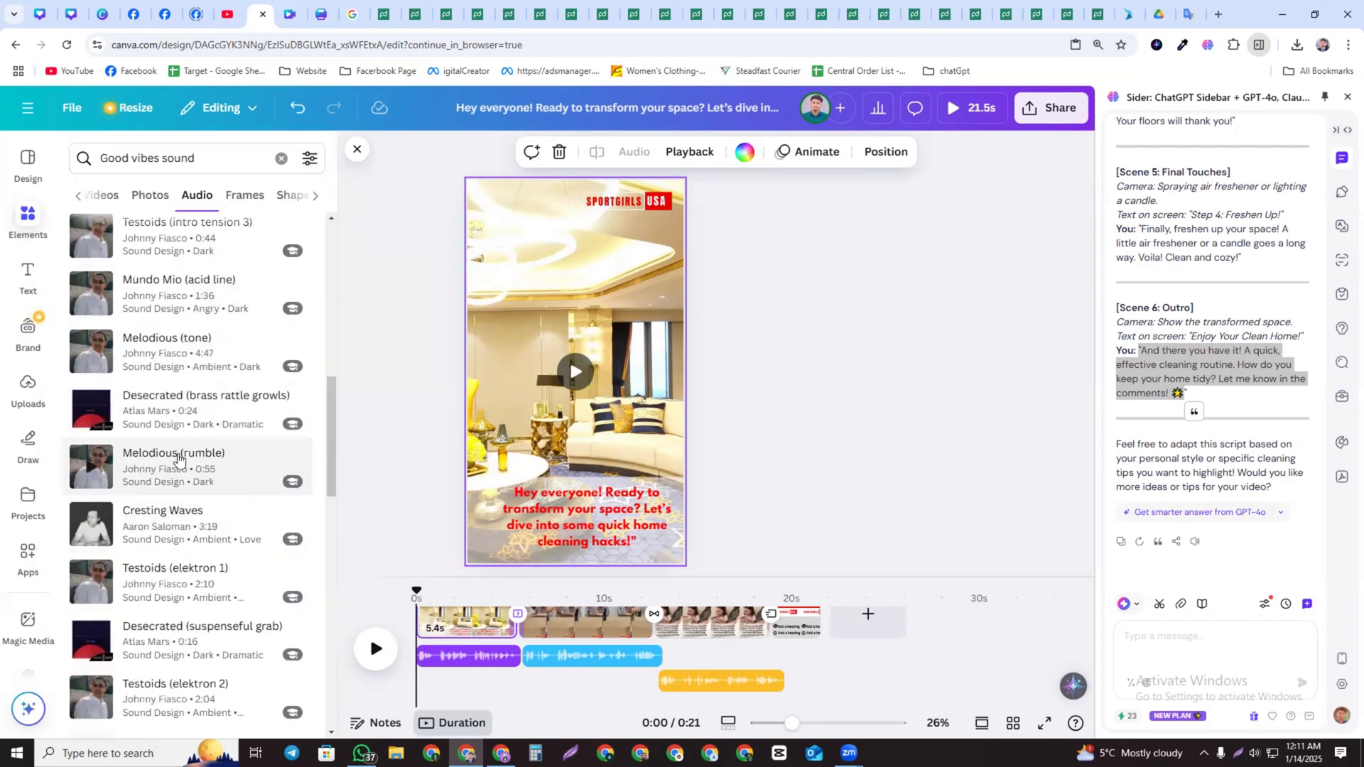
{"action": "scroll", "coordinate": [185, 412], "scroll_direction": "up", "scroll_amount": 10}
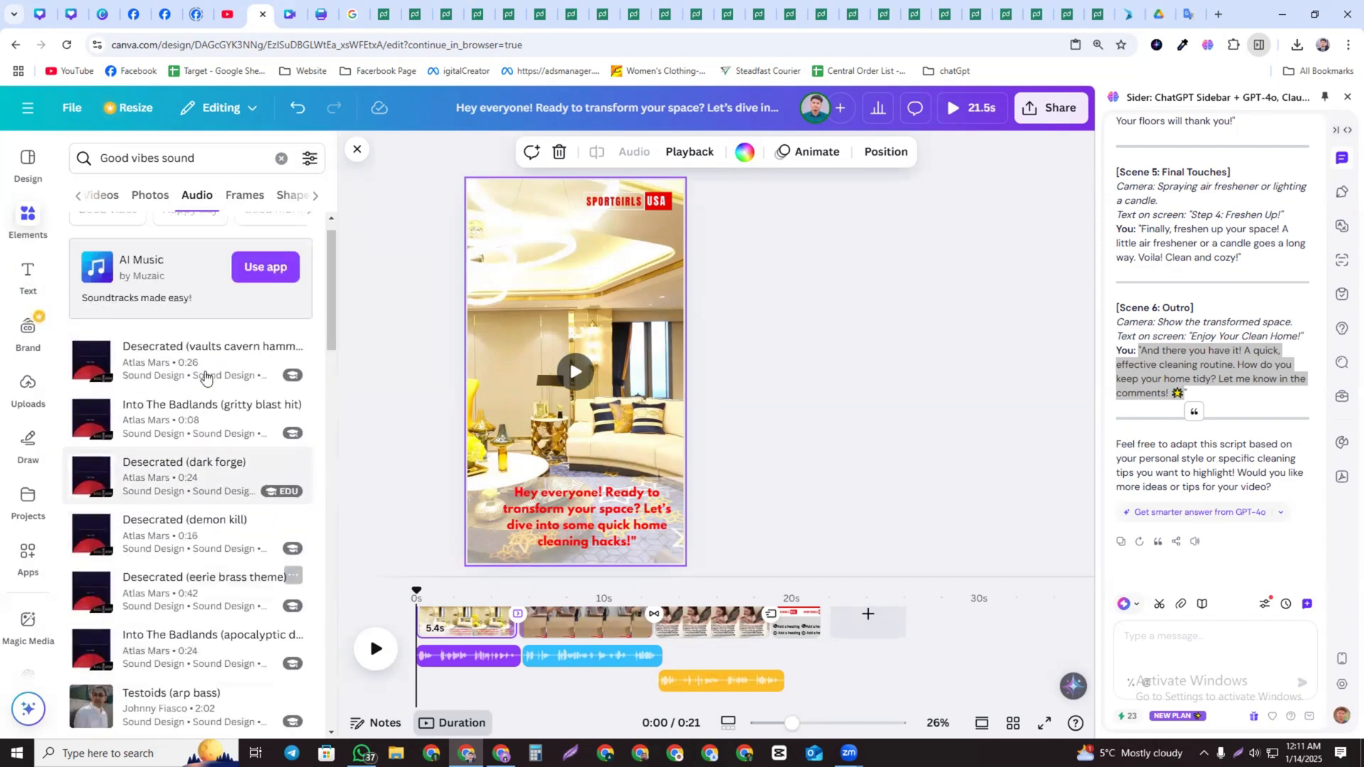
Clear the search and search the elements library for "background sound effect"
{"action": "left_click", "coordinate": [281, 158]}
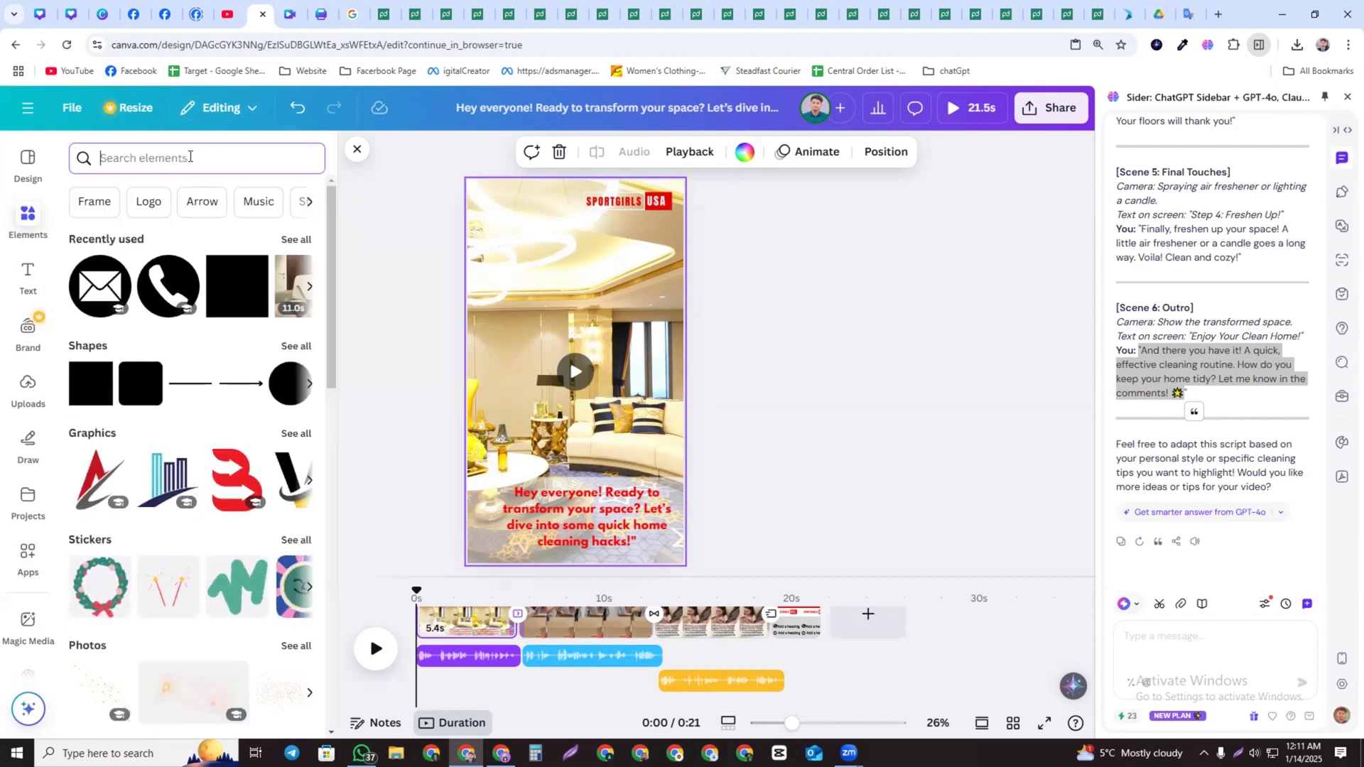
{"action": "type", "text": "bac"}
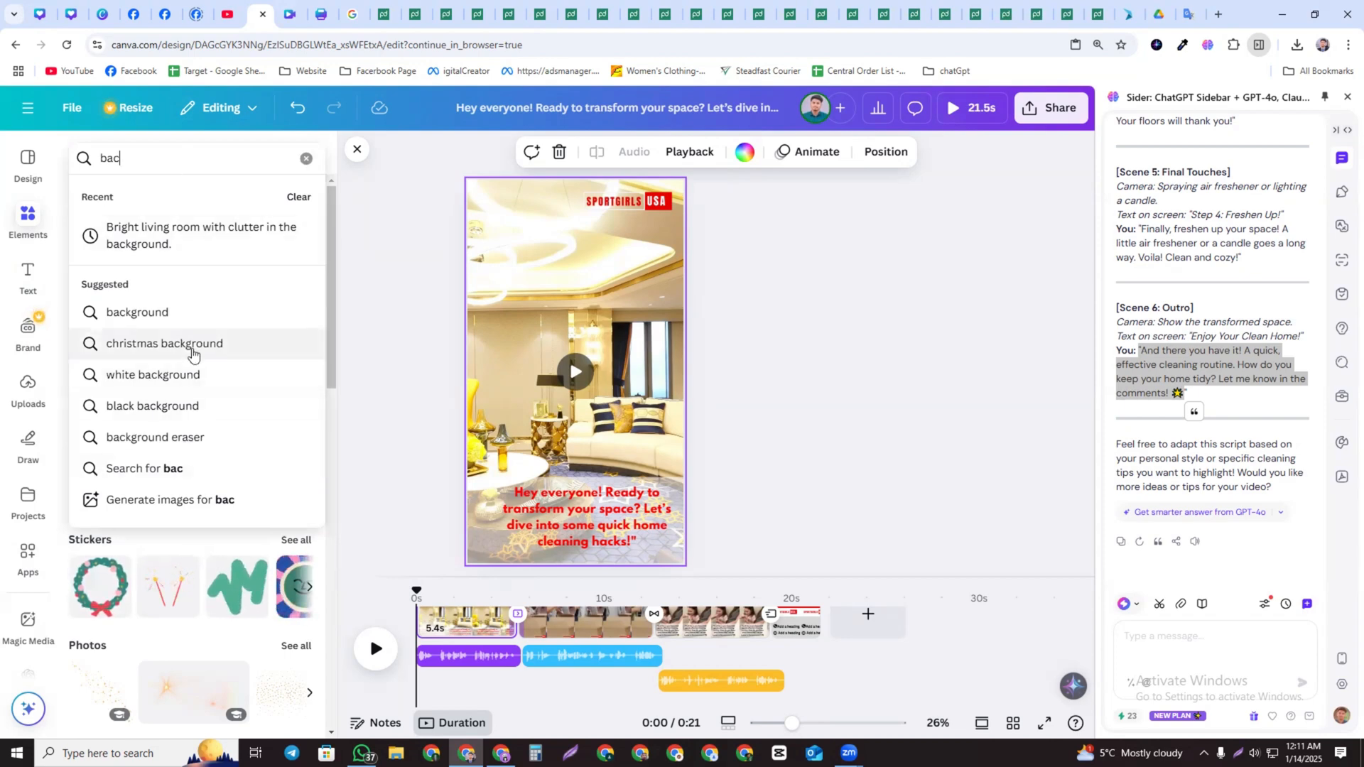
{"action": "left_click", "coordinate": [162, 310]}
{"action": "left_click", "coordinate": [168, 163]}
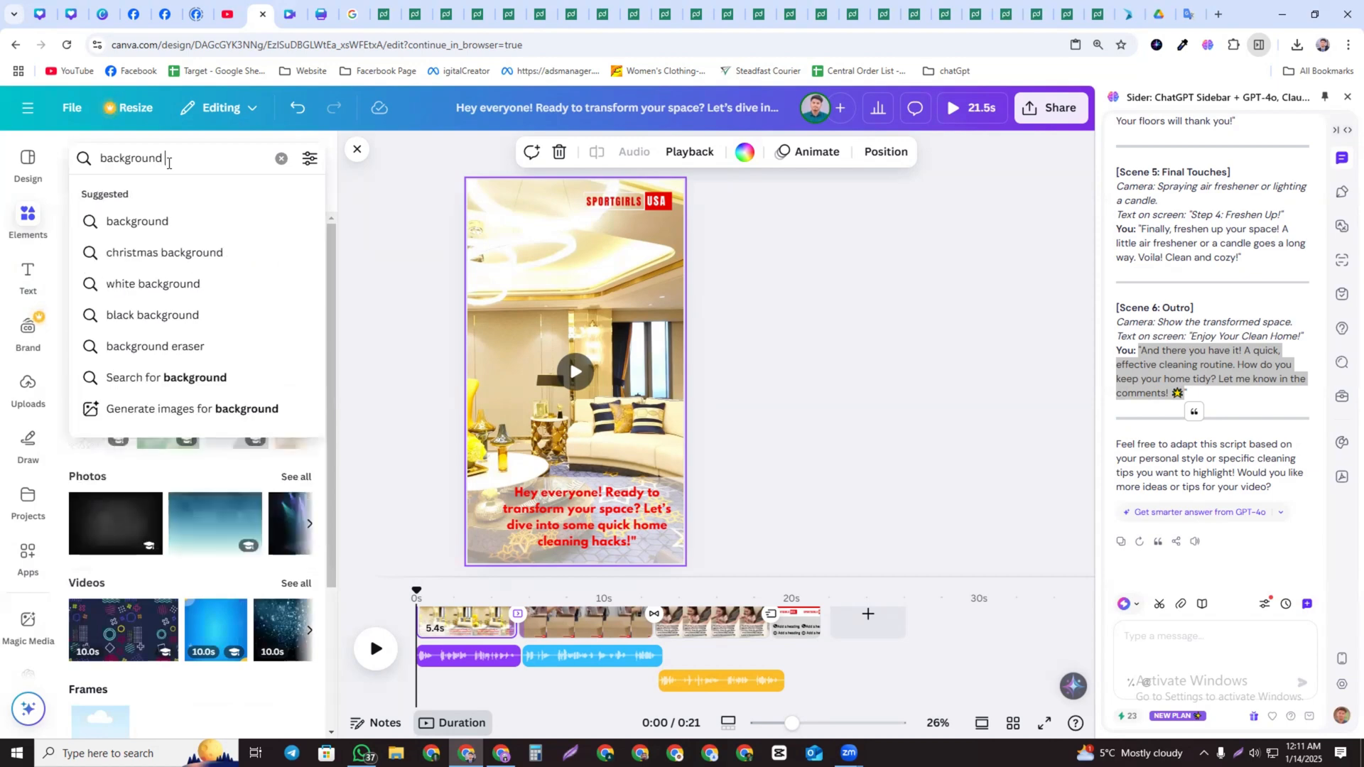
{"action": "type", "text": "soun"}
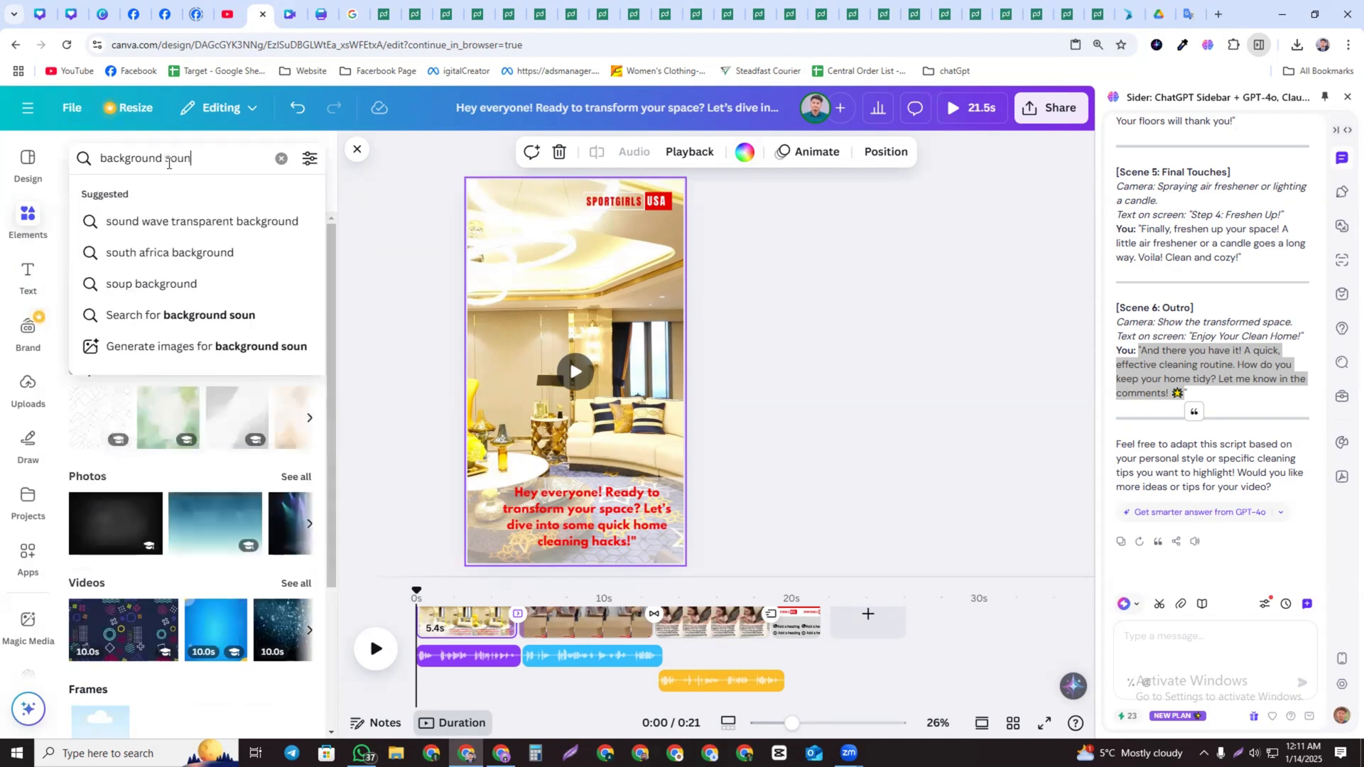
{"action": "type", "text": "d effect"}
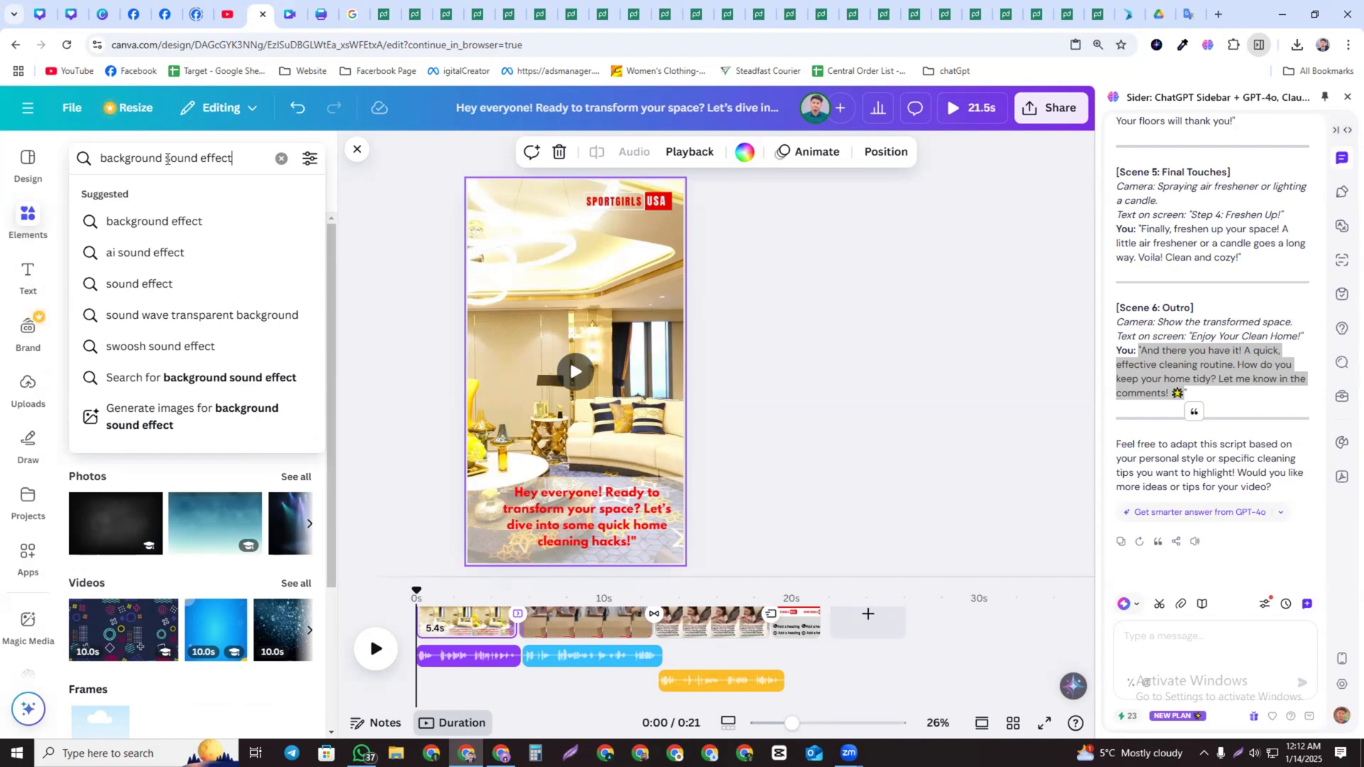
{"action": "left_click", "coordinate": [163, 226]}
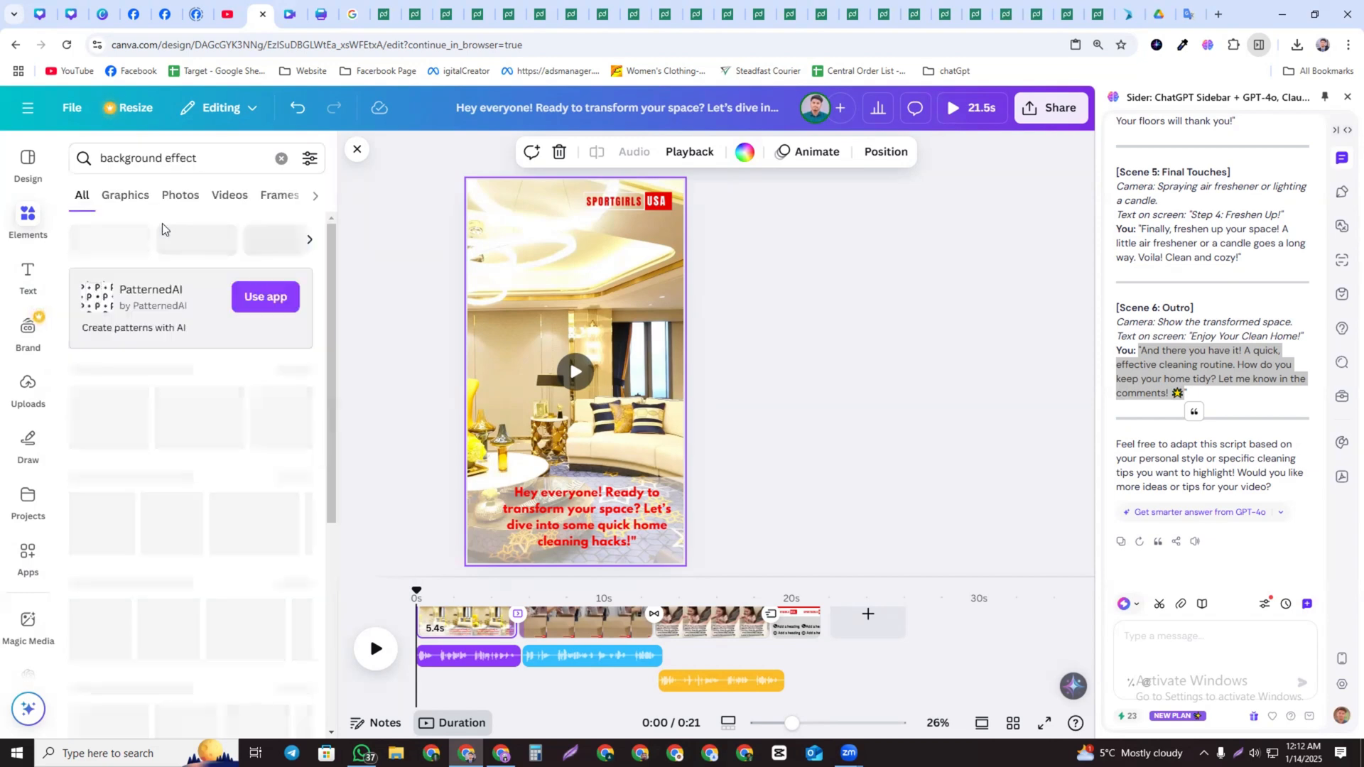
{"action": "left_click", "coordinate": [165, 160]}
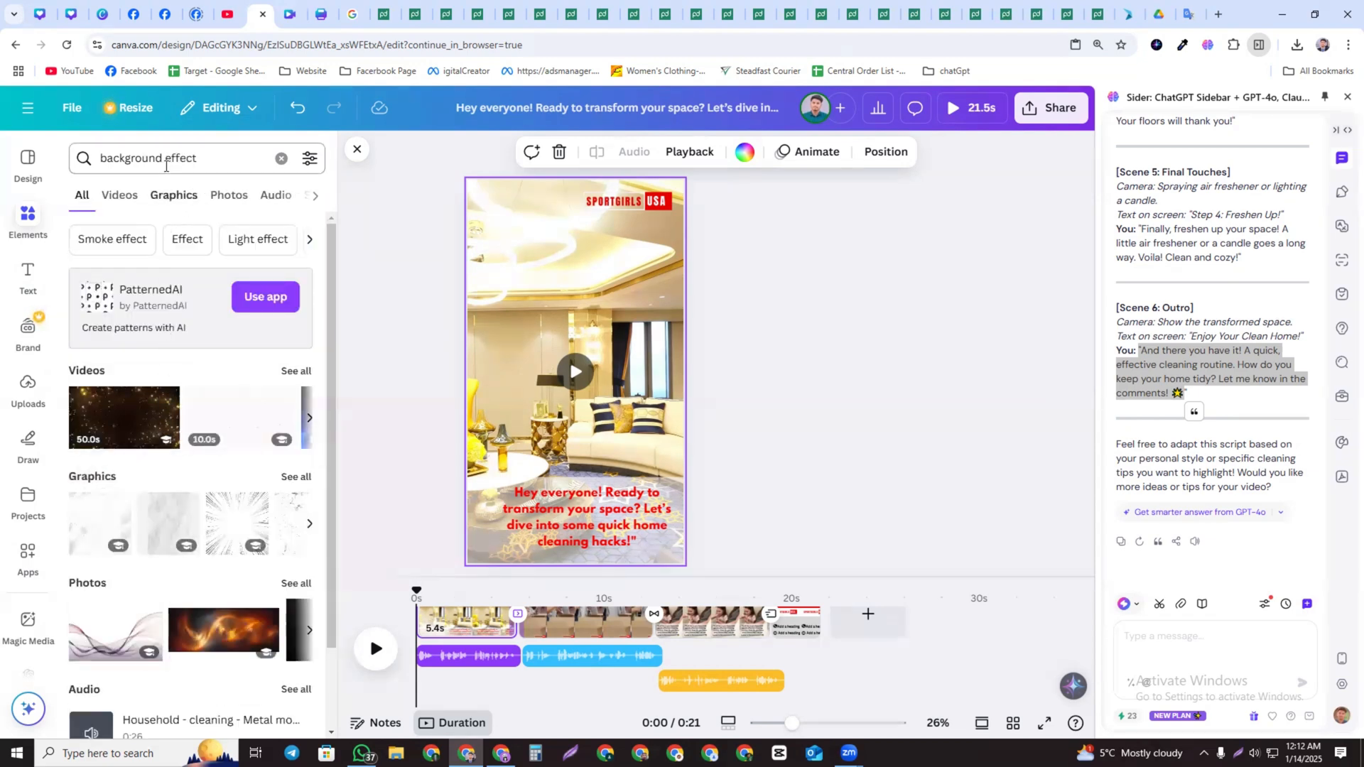
{"action": "type", "text": "sound"}
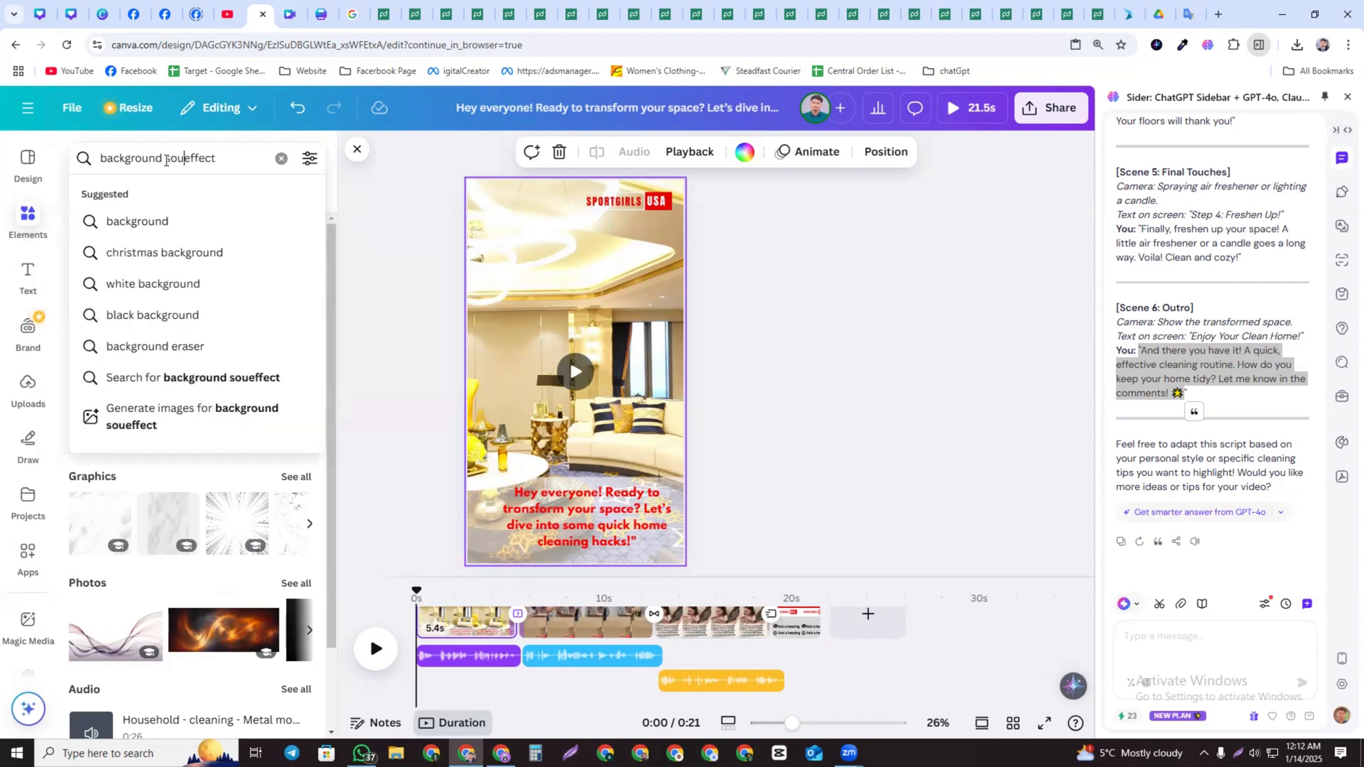
{"action": "key", "text": "Return"}
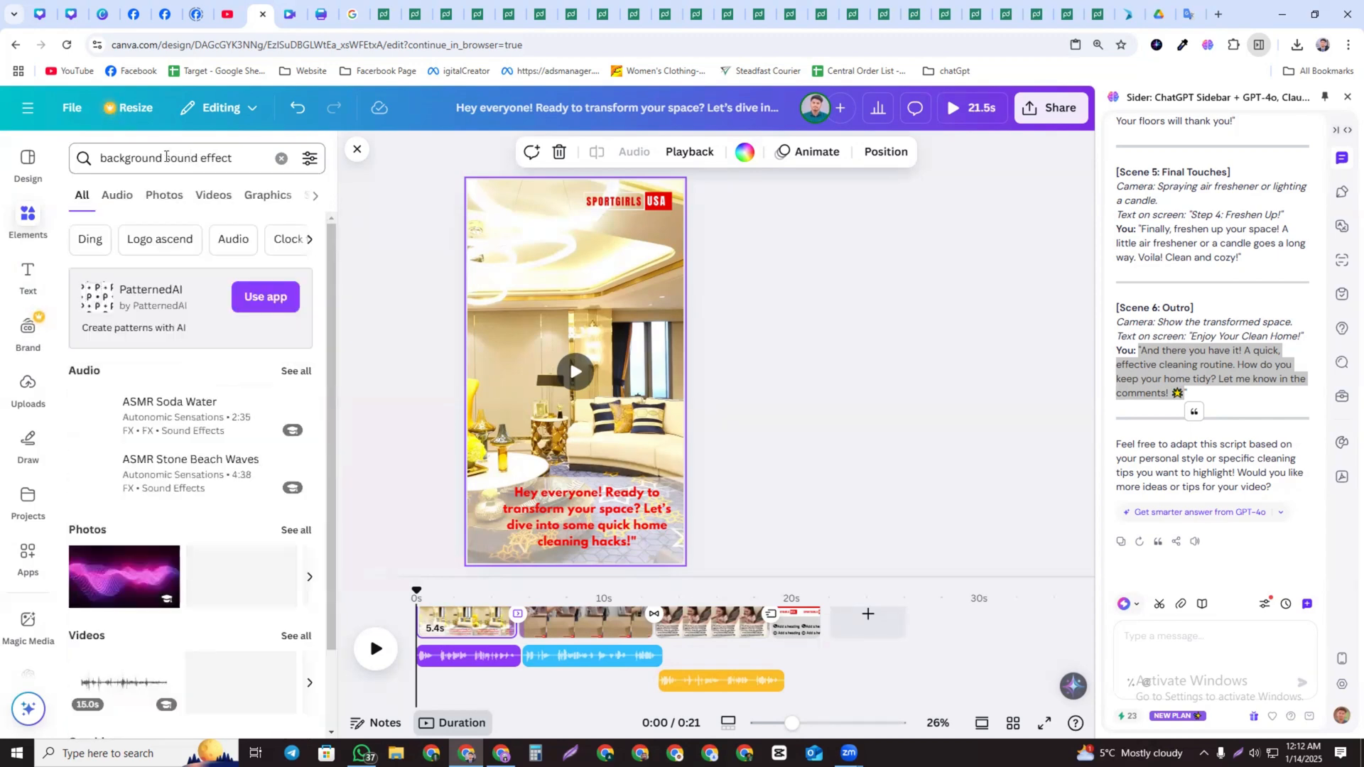
Preview several sound-effect tracks in the audio results, including ASMR Soda Water and Into The Badlands
{"action": "left_click", "coordinate": [118, 196]}
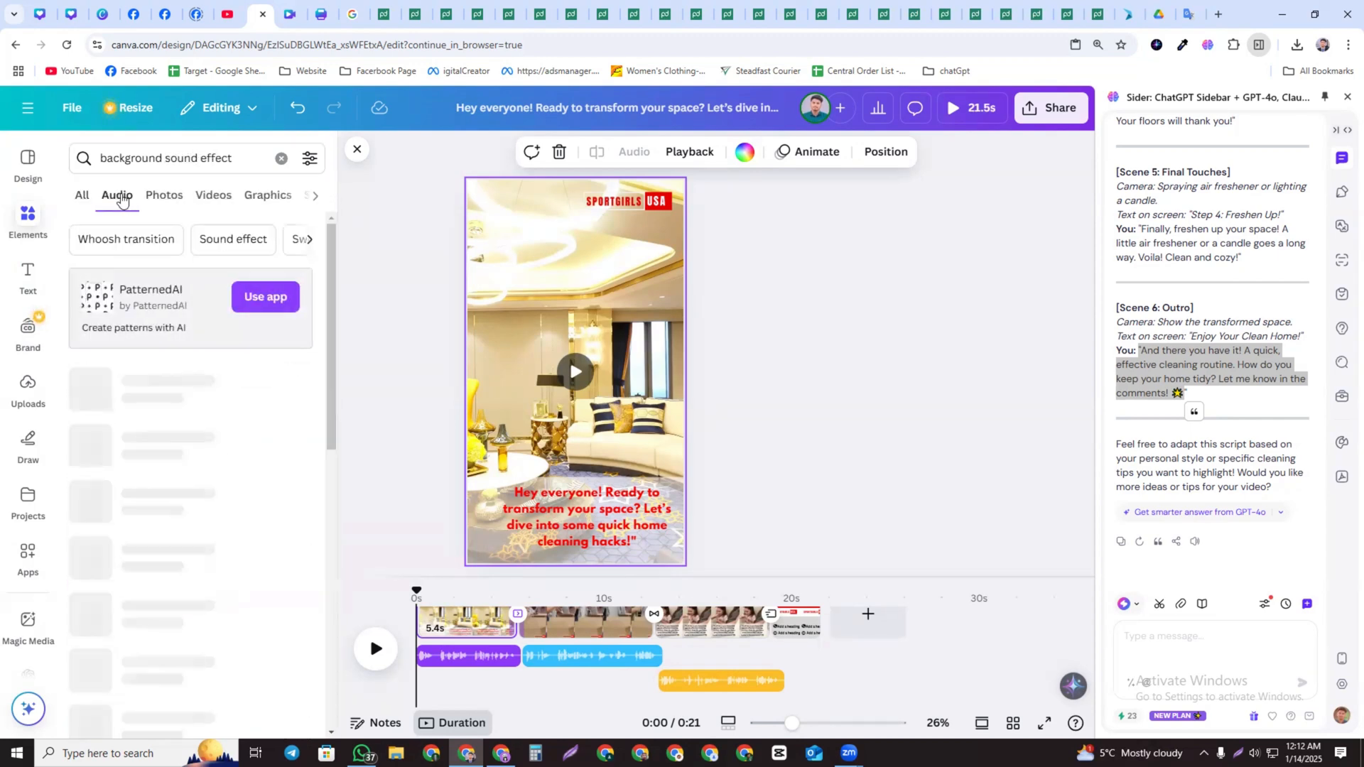
{"action": "left_click", "coordinate": [82, 196]}
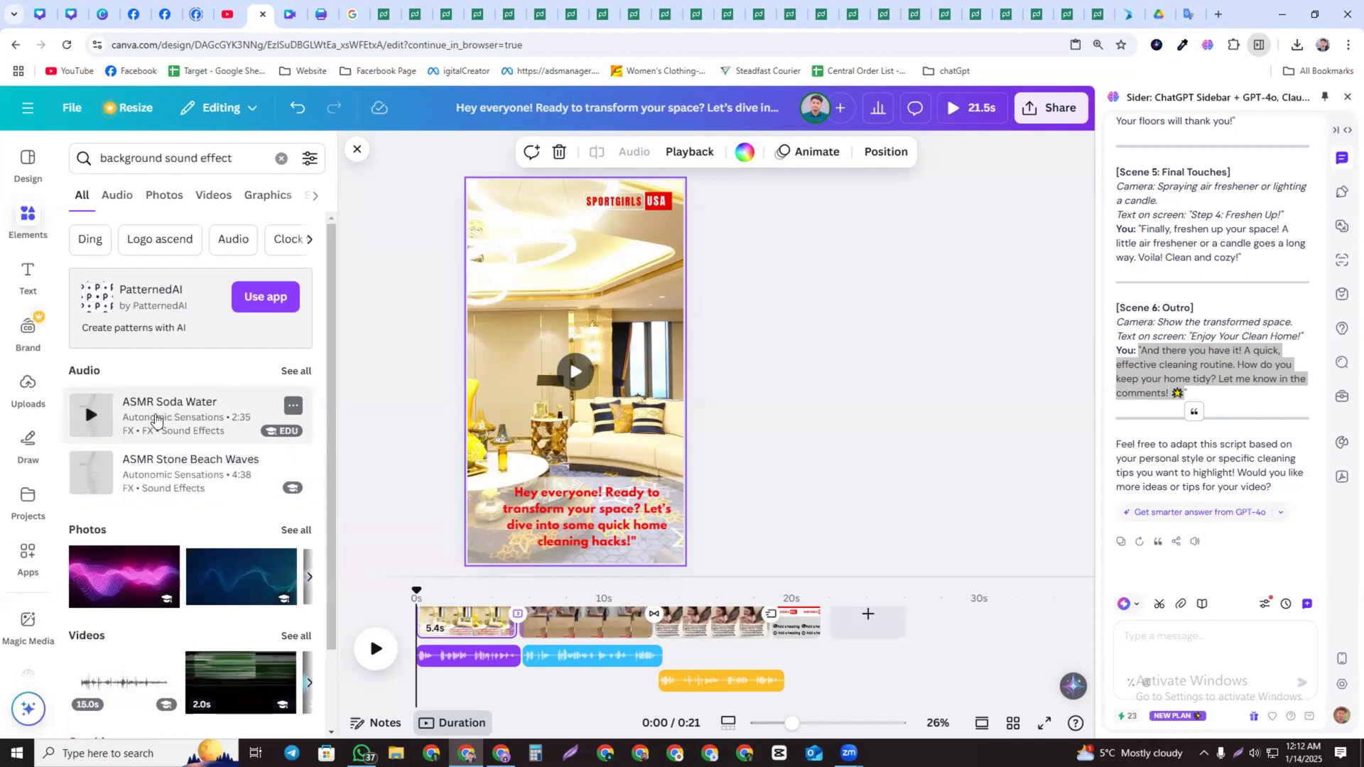
{"action": "left_click", "coordinate": [92, 416]}
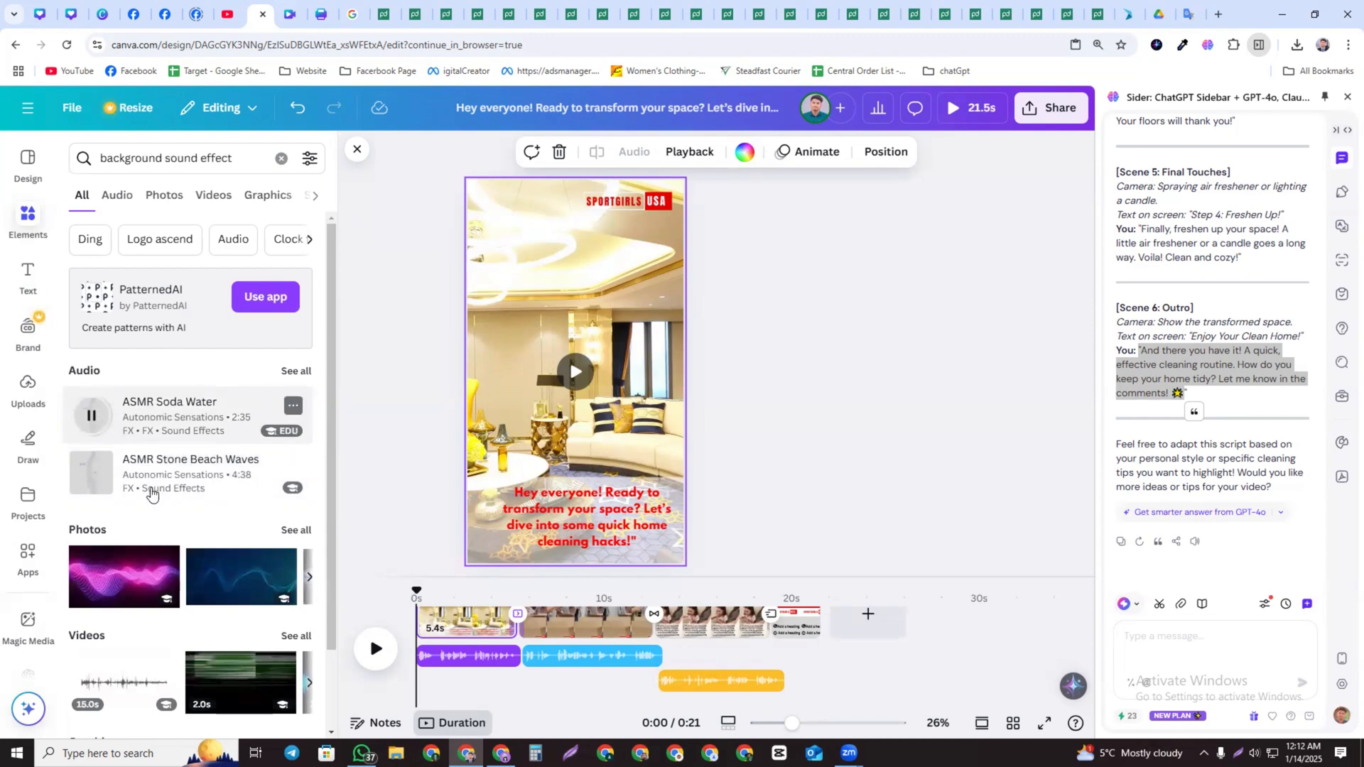
{"action": "scroll", "coordinate": [151, 494], "scroll_direction": "down", "scroll_amount": 1}
{"action": "scroll", "coordinate": [171, 455], "scroll_direction": "up", "scroll_amount": 1}
{"action": "left_click", "coordinate": [117, 203]}
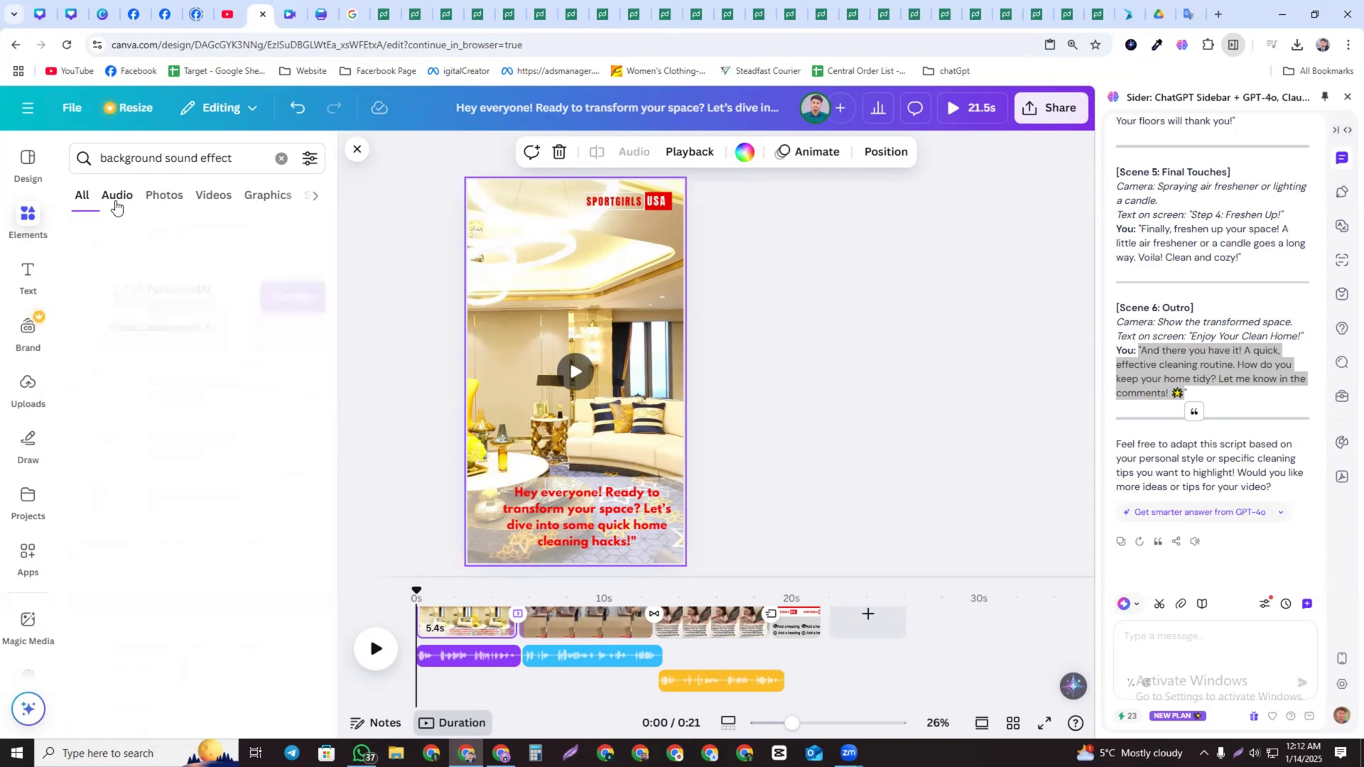
{"action": "scroll", "coordinate": [95, 390], "scroll_direction": "down", "scroll_amount": 10}
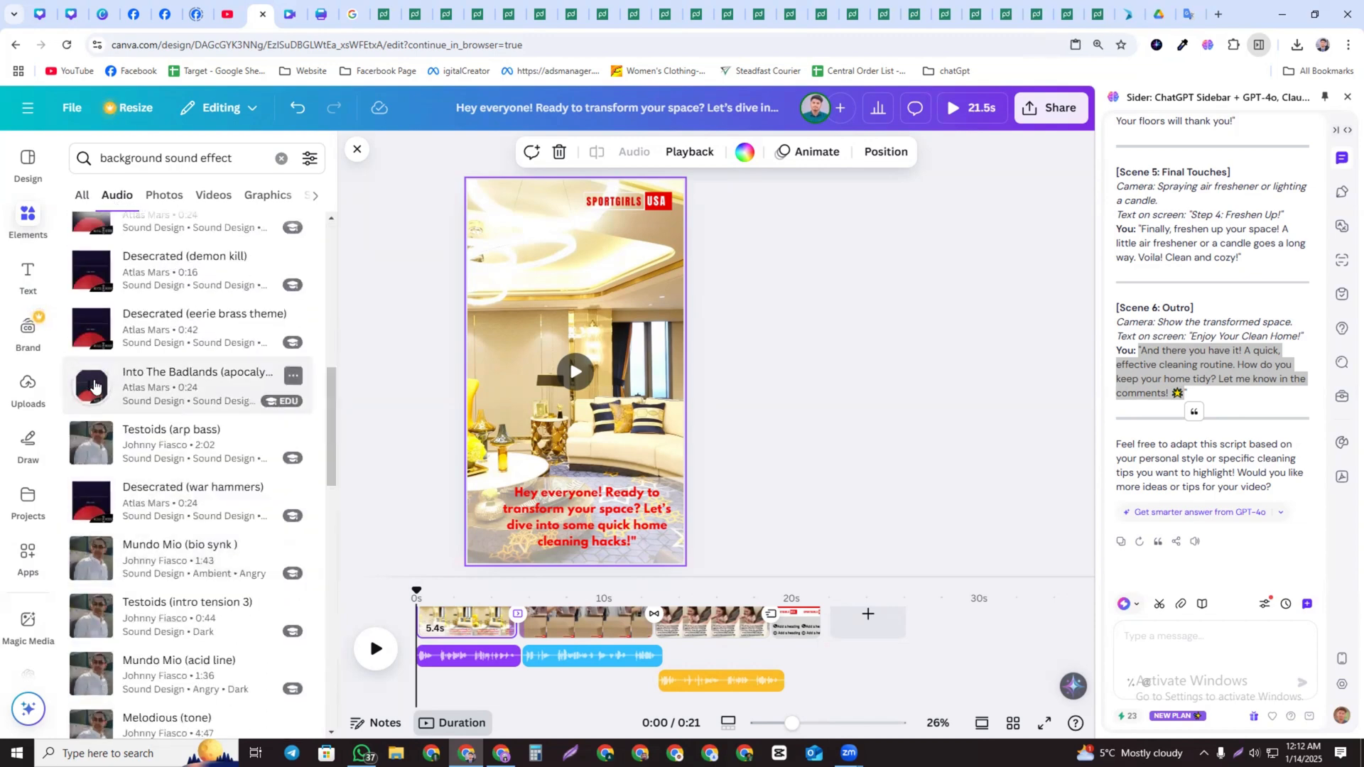
{"action": "left_click", "coordinate": [94, 386]}
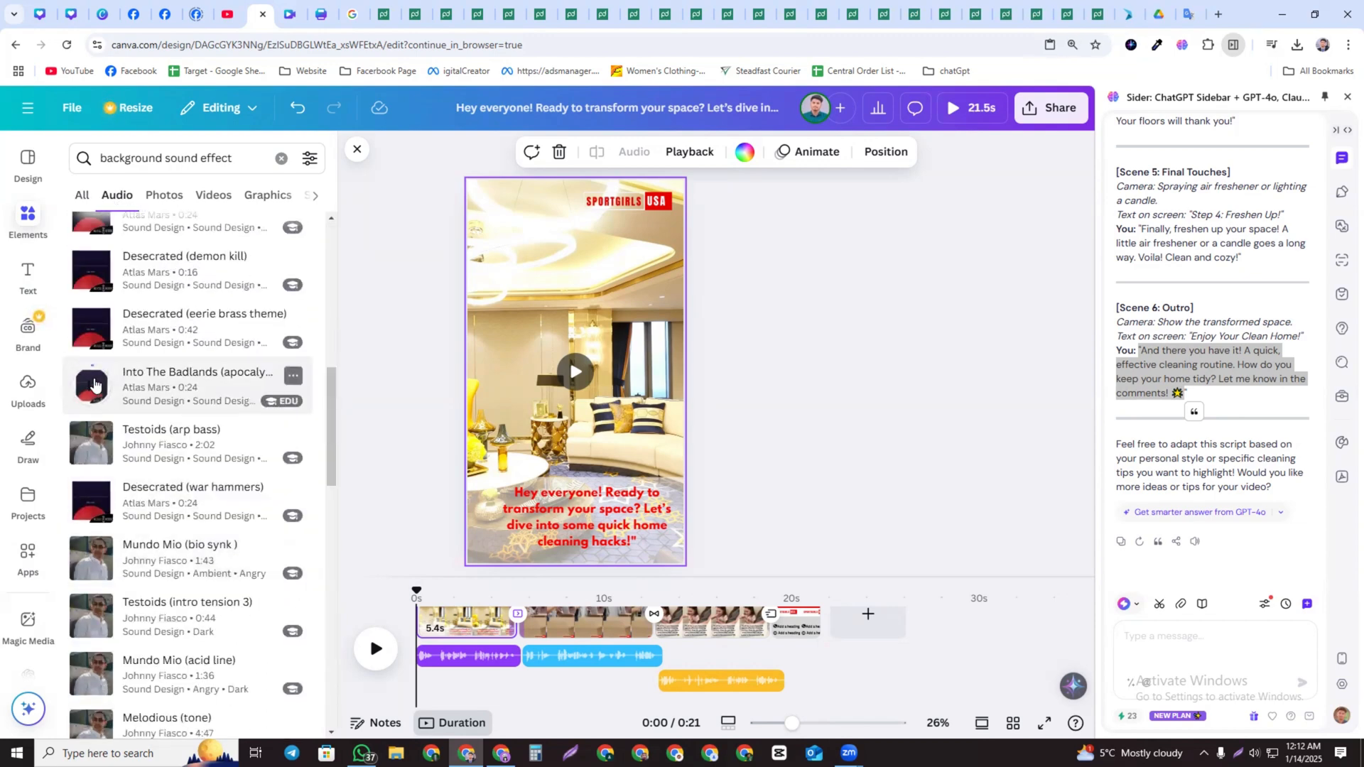
{"action": "left_click", "coordinate": [91, 327]}
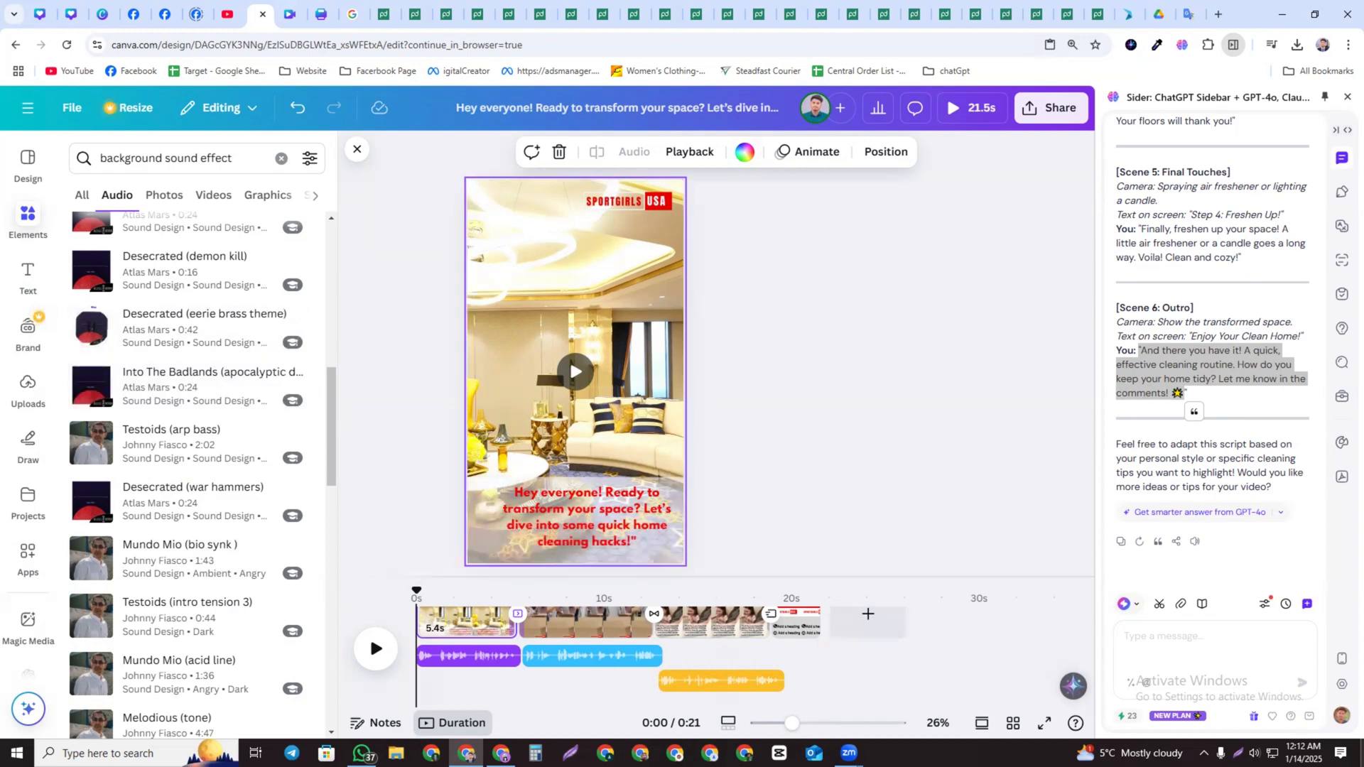
{"action": "left_click", "coordinate": [1253, 753]}
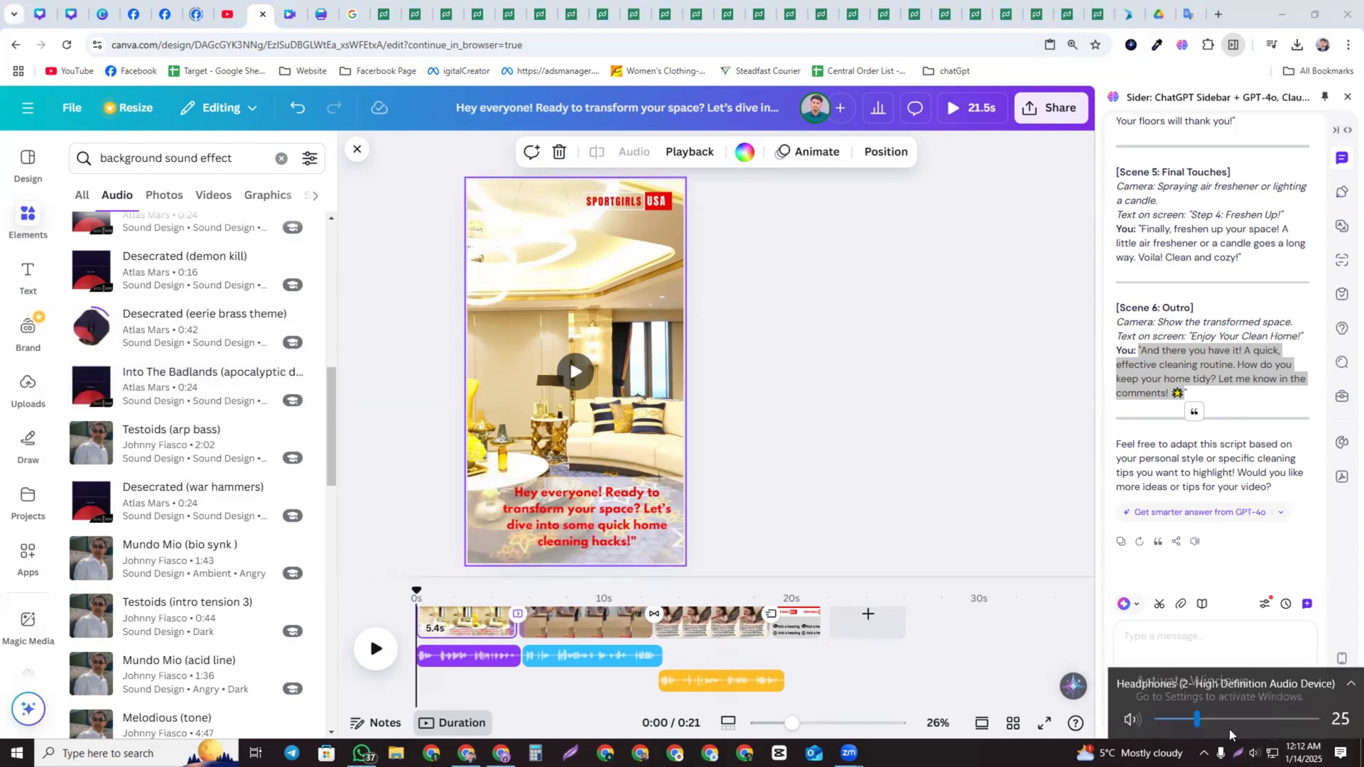
{"action": "scroll", "coordinate": [152, 548], "scroll_direction": "down", "scroll_amount": 8}
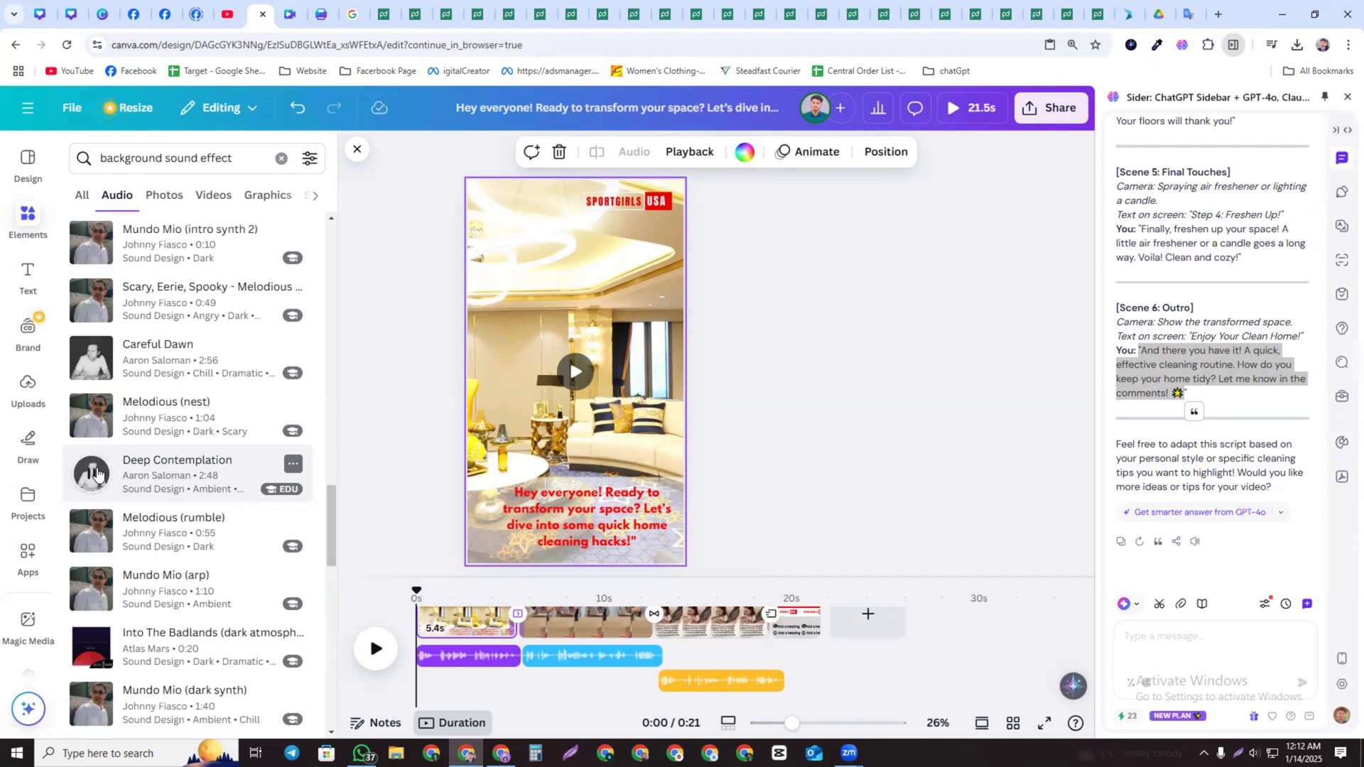
Add the Deep Contemplation track as background music running under the whole reel
{"action": "left_click", "coordinate": [172, 476]}
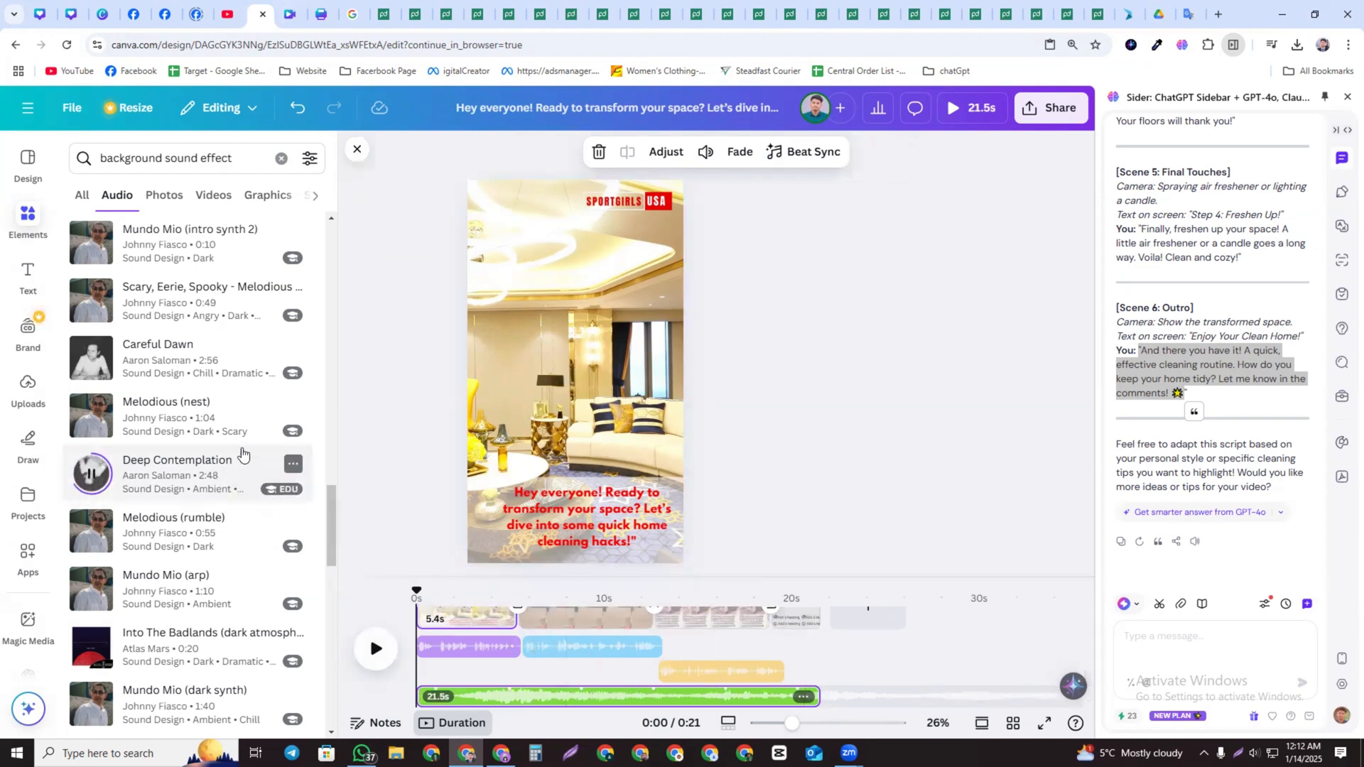
{"action": "left_click", "coordinate": [296, 107]}
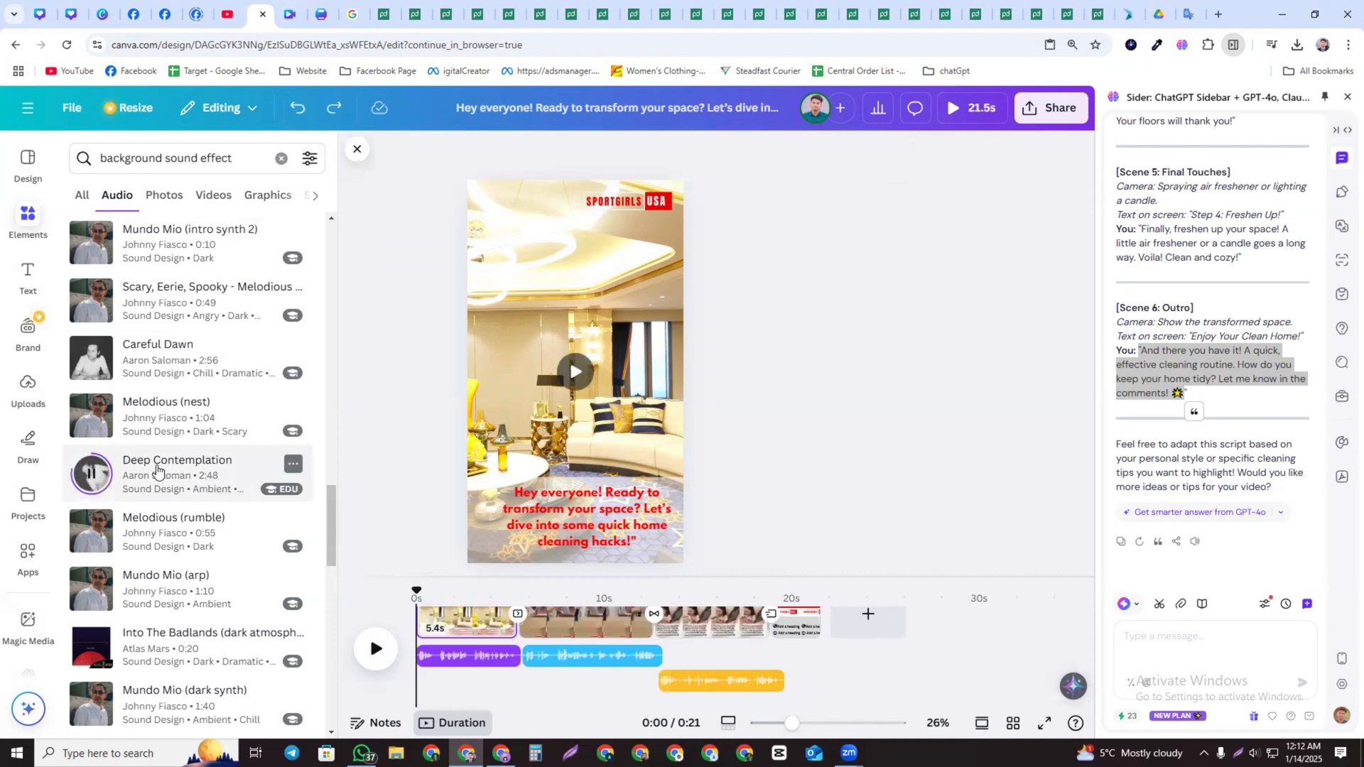
{"action": "left_click", "coordinate": [157, 470]}
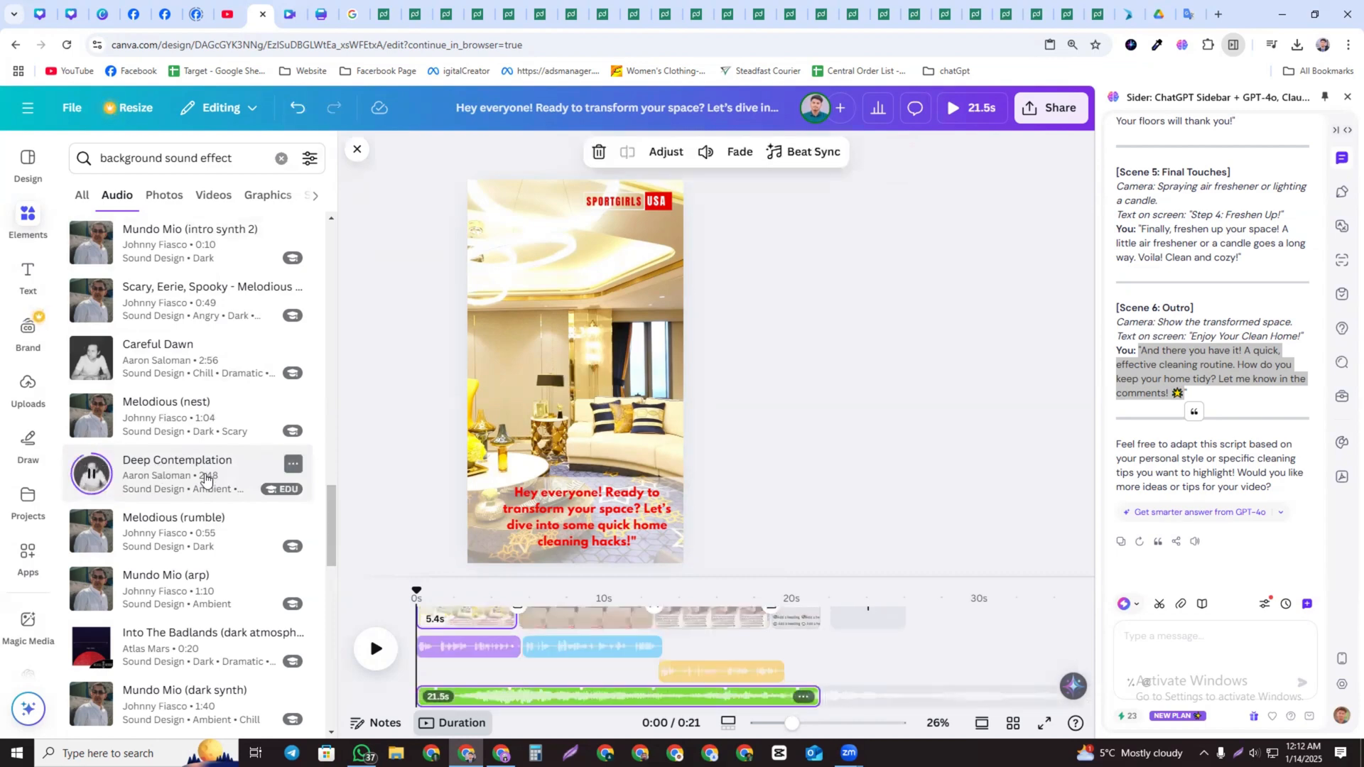
Play the reel preview from the playhead to check how the voiceover and music sound together
{"action": "left_click", "coordinate": [375, 648]}
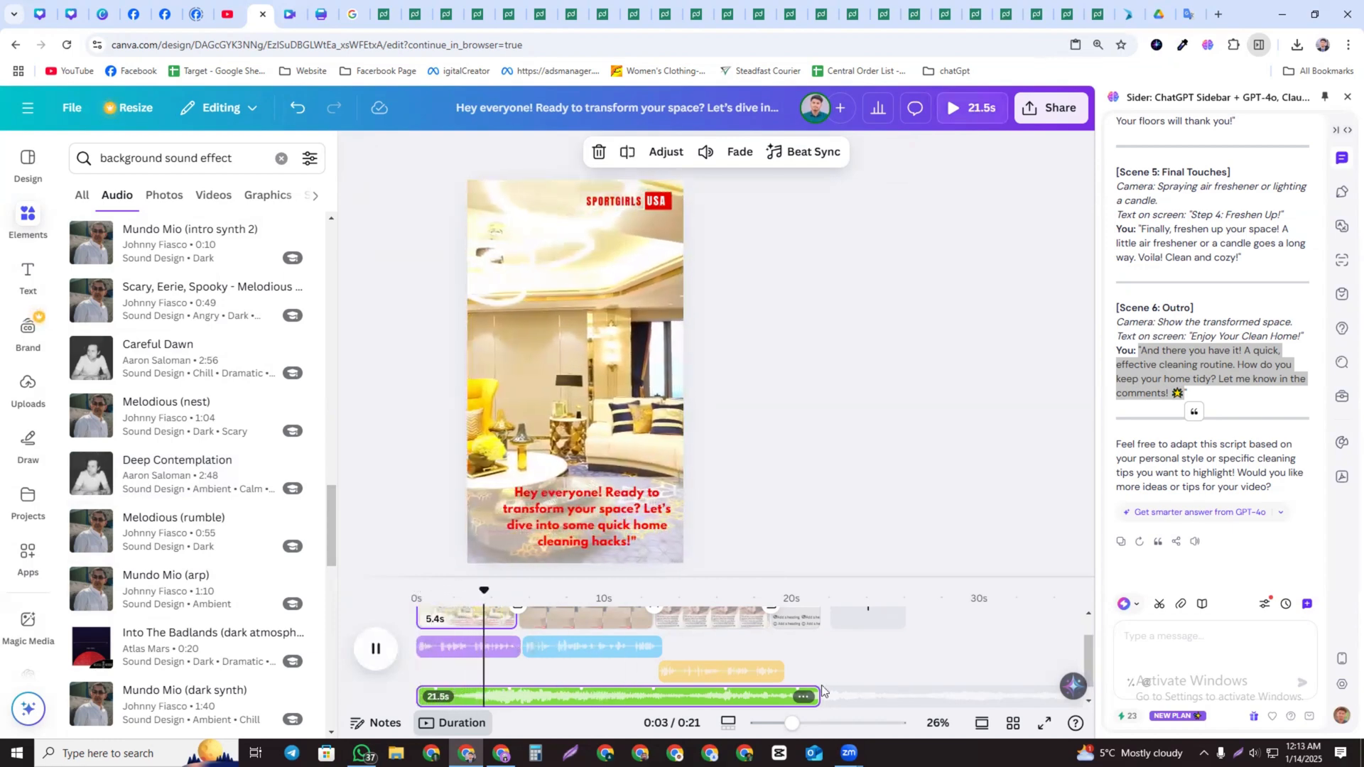
{"action": "left_click", "coordinate": [376, 653]}
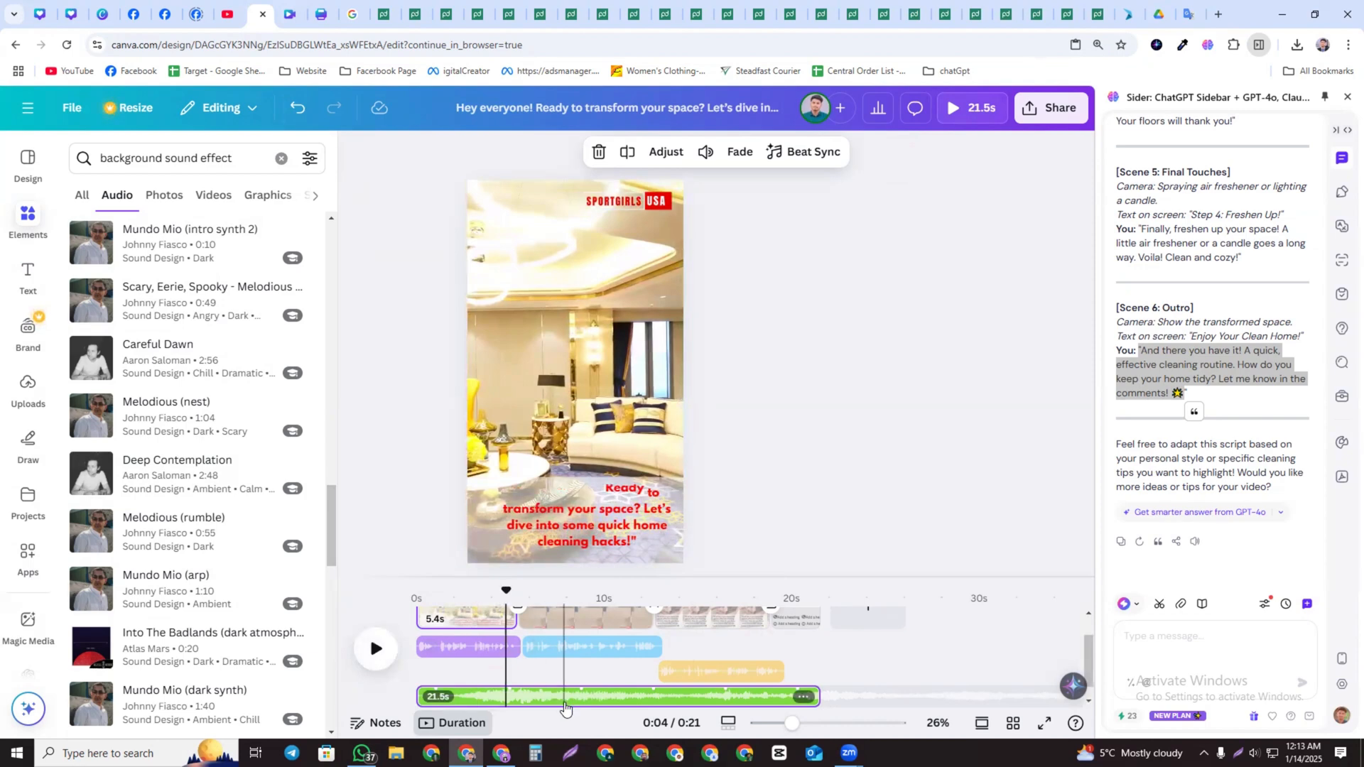
{"action": "left_click", "coordinate": [574, 659]}
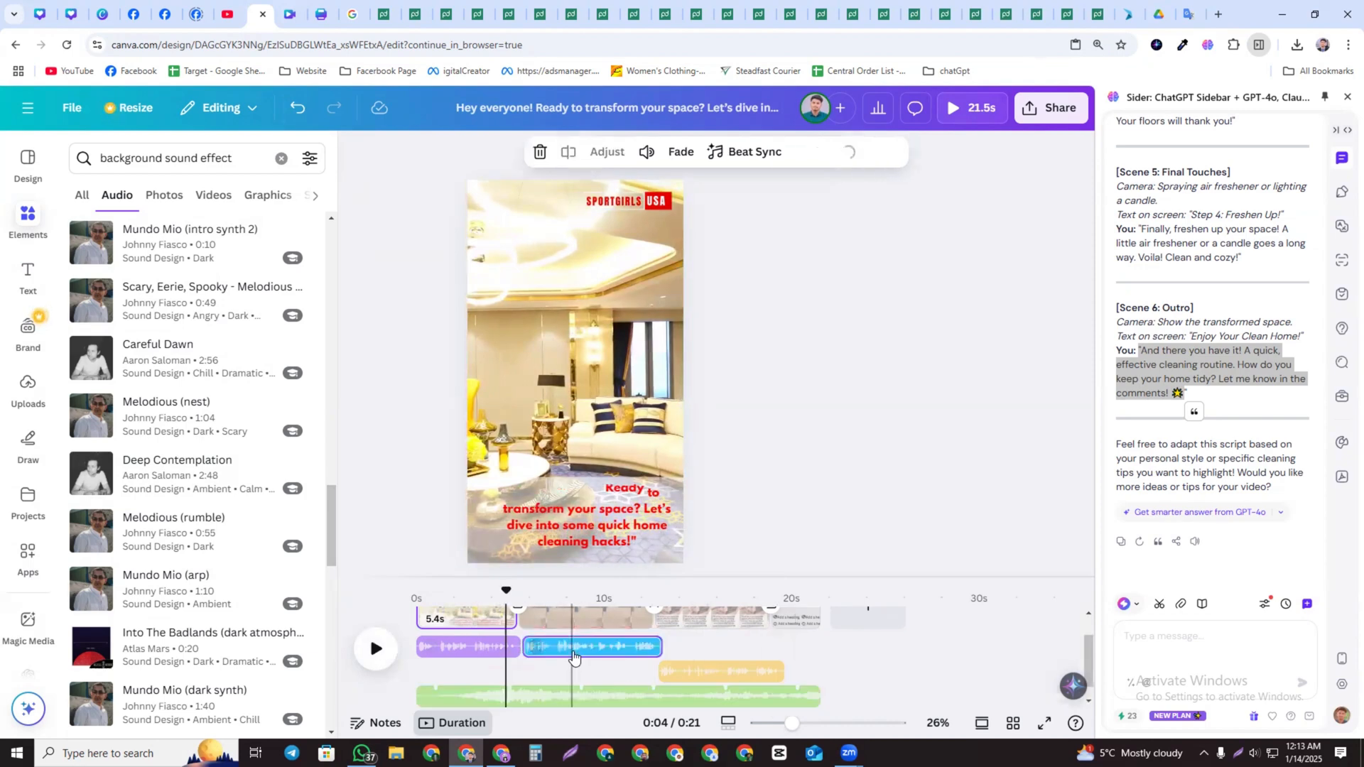
Lower the volume of the Deep Contemplation background music track slightly
{"action": "left_click", "coordinate": [732, 697]}
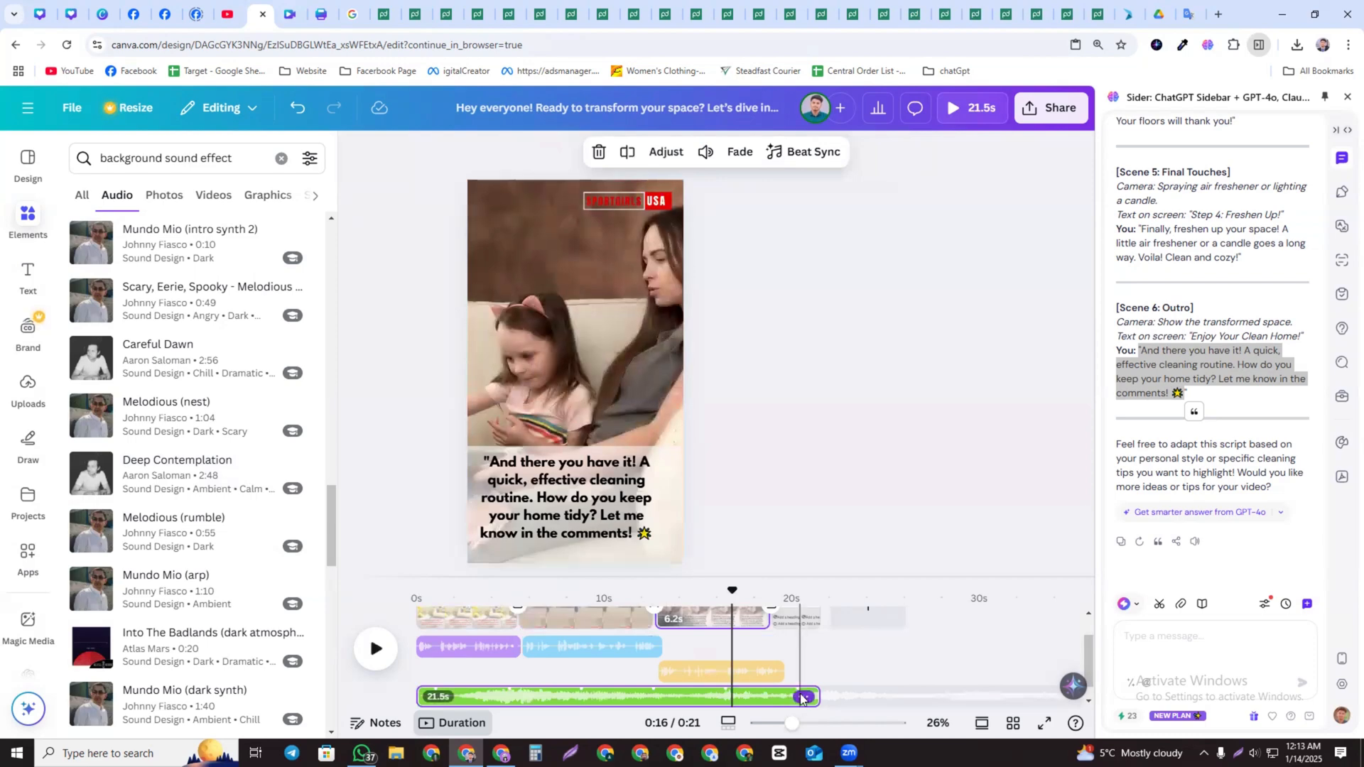
{"action": "left_click", "coordinate": [802, 698]}
{"action": "left_click", "coordinate": [838, 600]}
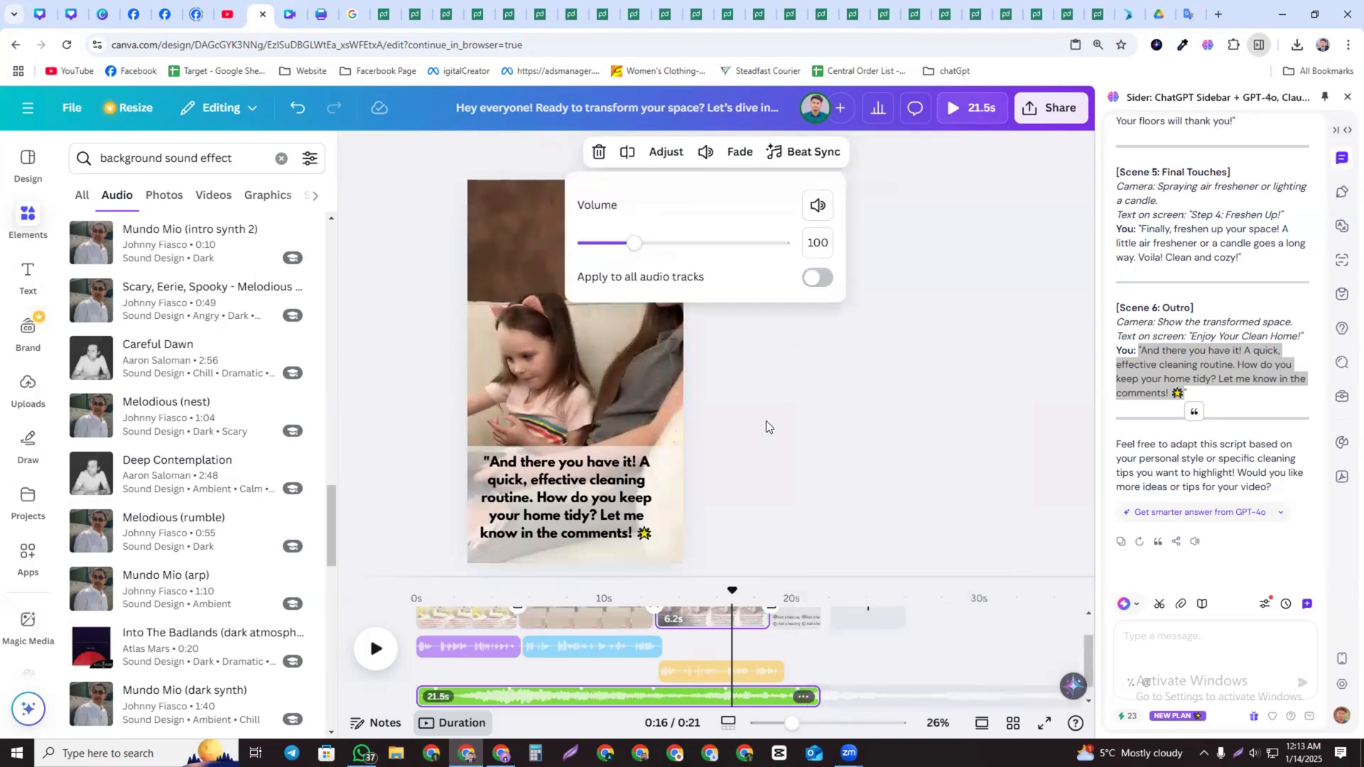
{"action": "left_click_drag", "start_coordinate": [614, 245], "coordinate": [599, 245]}
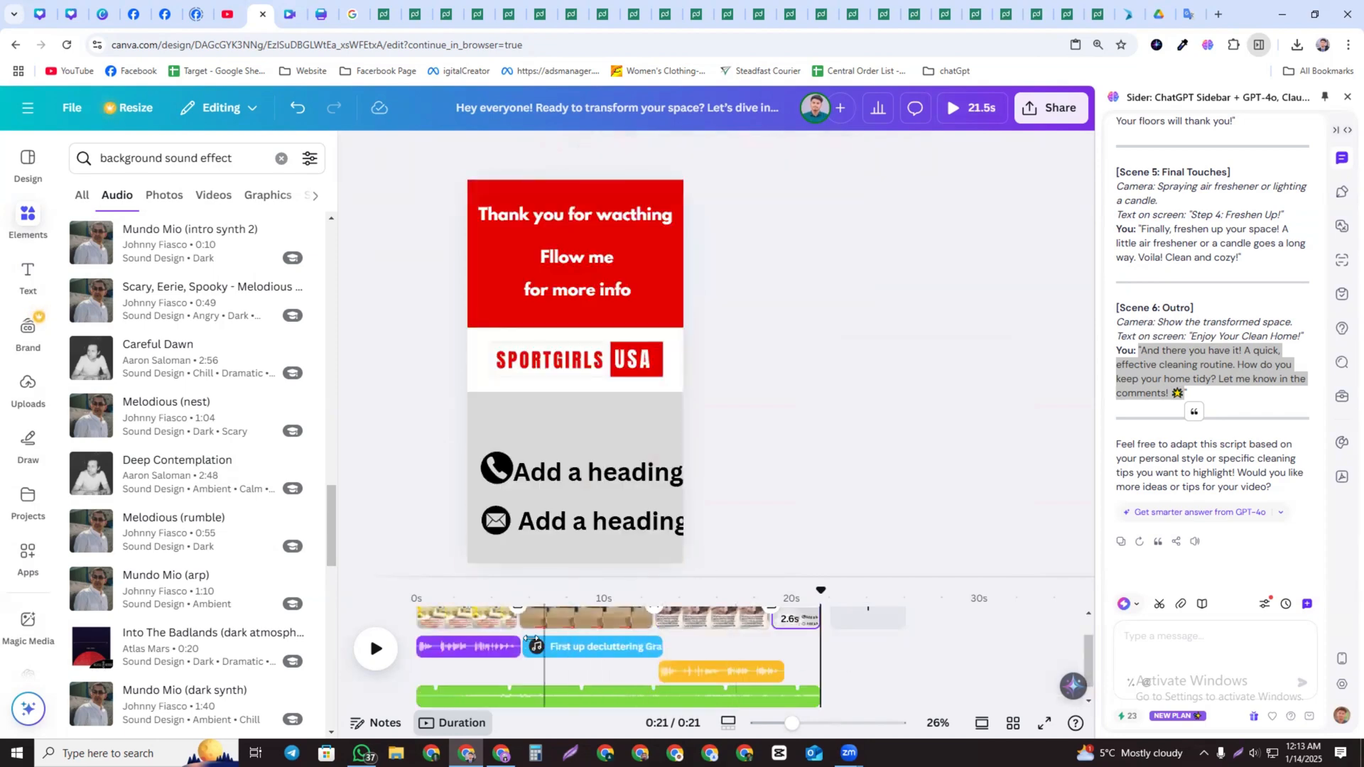
Raise the volume of the first voiceover clip to 119
{"action": "left_click", "coordinate": [498, 648]}
{"action": "left_click", "coordinate": [507, 648]}
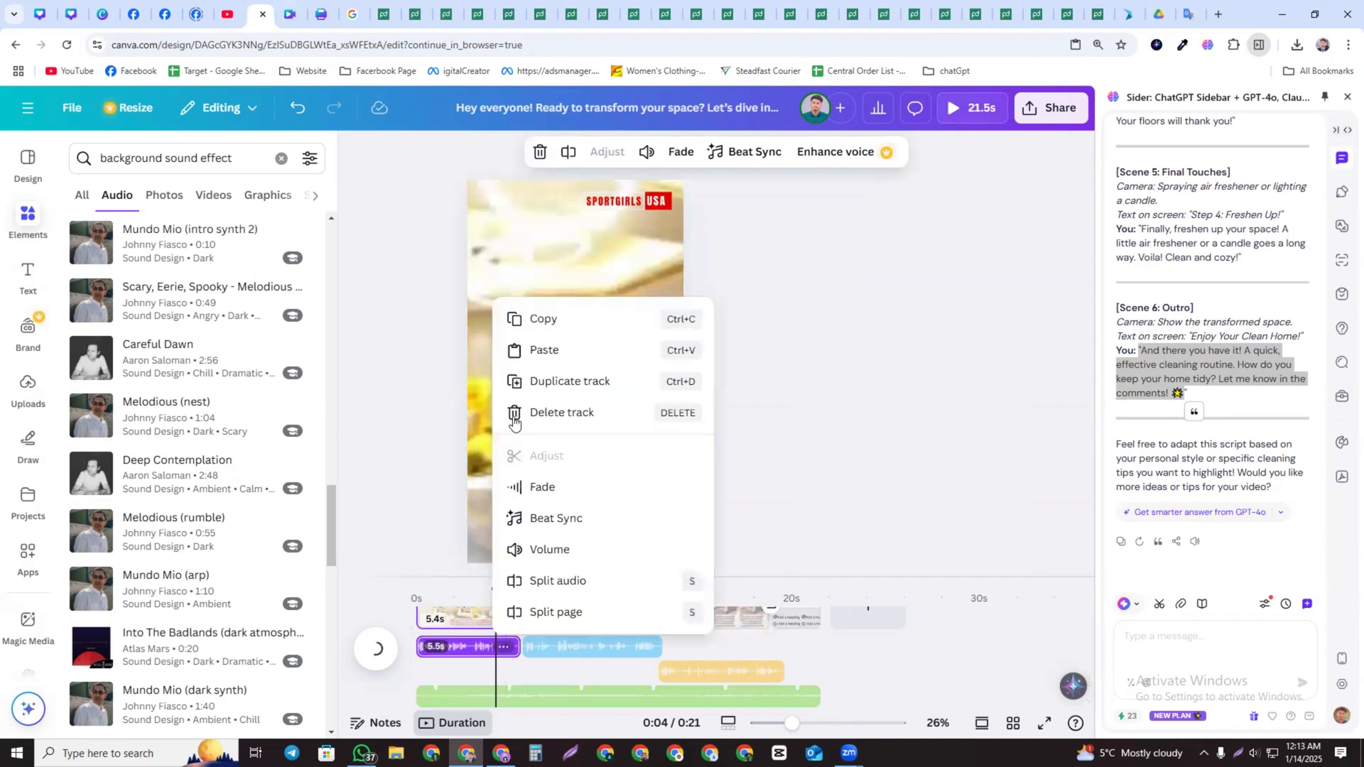
{"action": "left_click", "coordinate": [561, 552]}
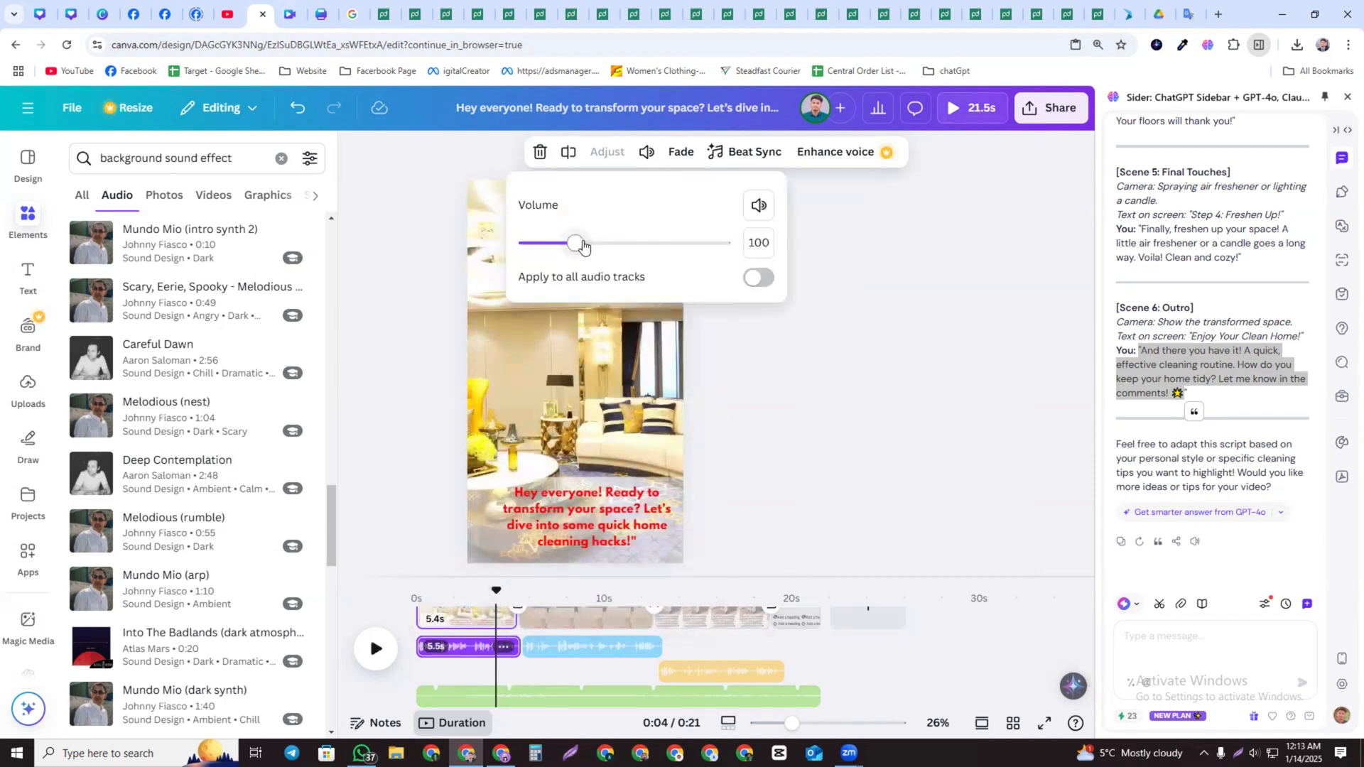
{"action": "mouse_move", "coordinate": [582, 246]}
{"action": "left_mouse_down"}
{"action": "mouse_move", "coordinate": [733, 272]}
{"action": "mouse_move", "coordinate": [585, 271]}
{"action": "left_mouse_up"}
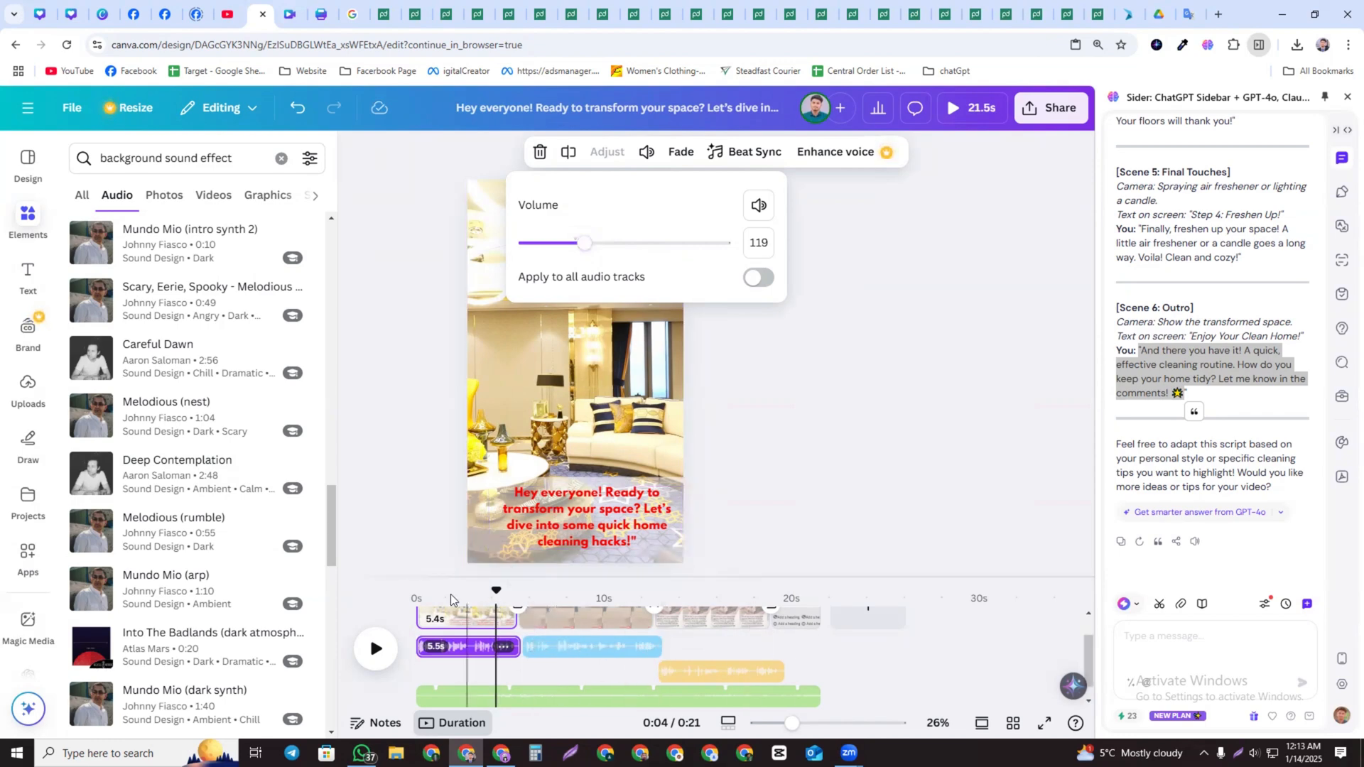
Replay the reel from the start and review the audio tracks in the timeline, then minimize the browser
{"action": "left_click", "coordinate": [419, 599]}
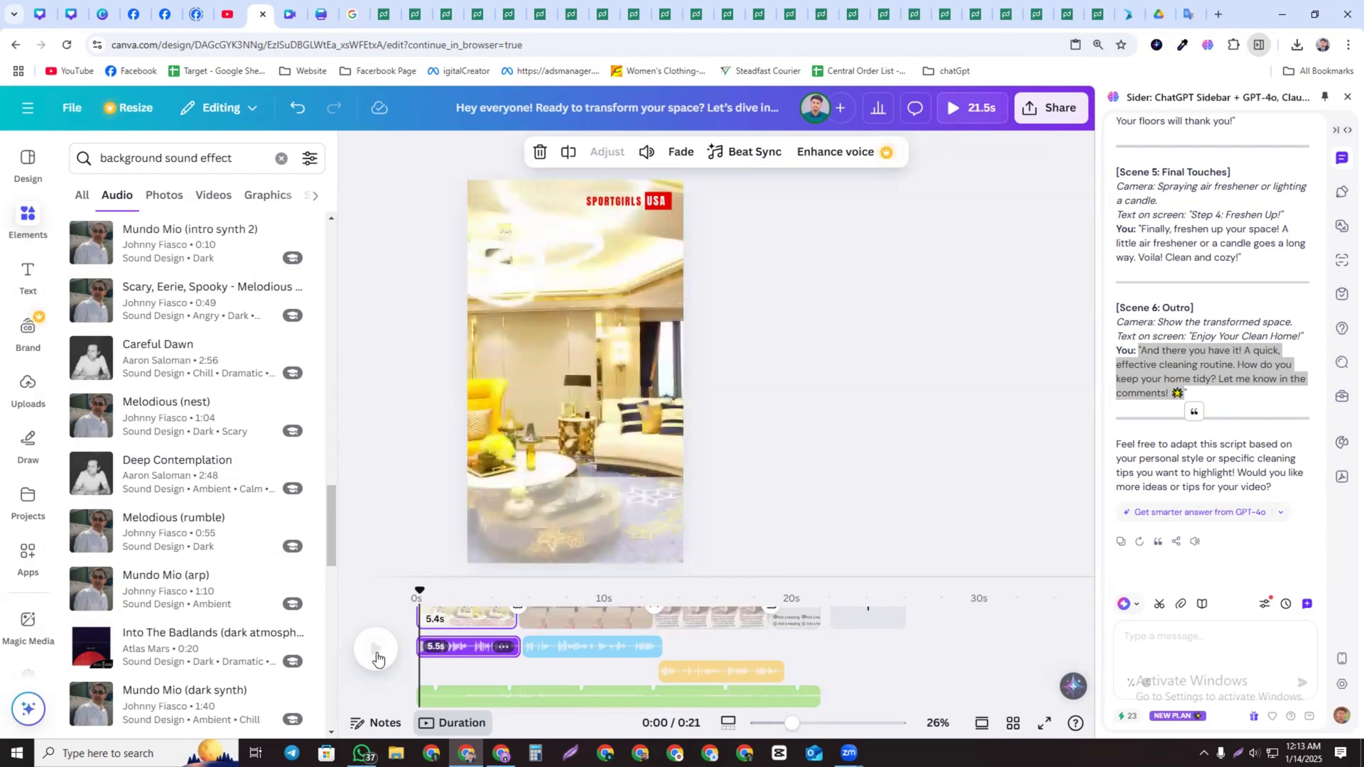
{"action": "left_click", "coordinate": [376, 649]}
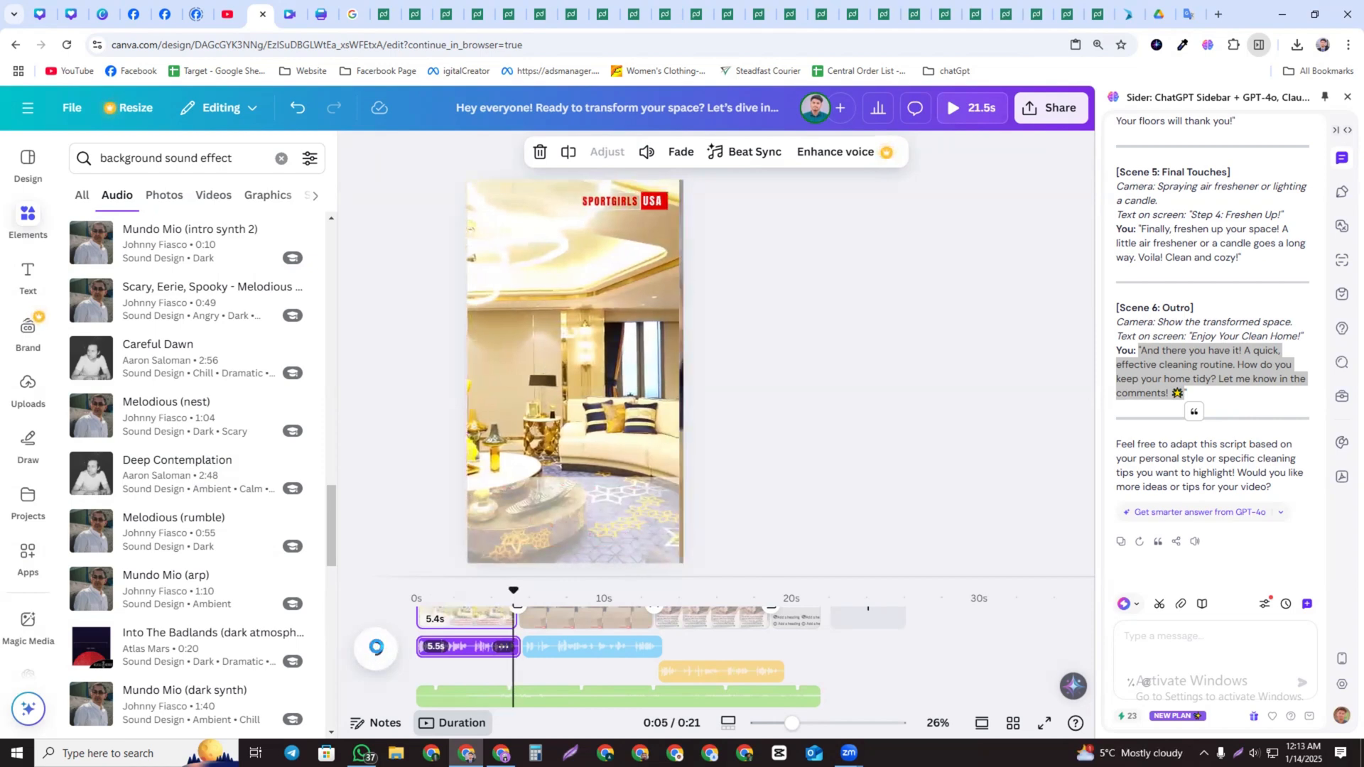
{"action": "left_click", "coordinate": [376, 648]}
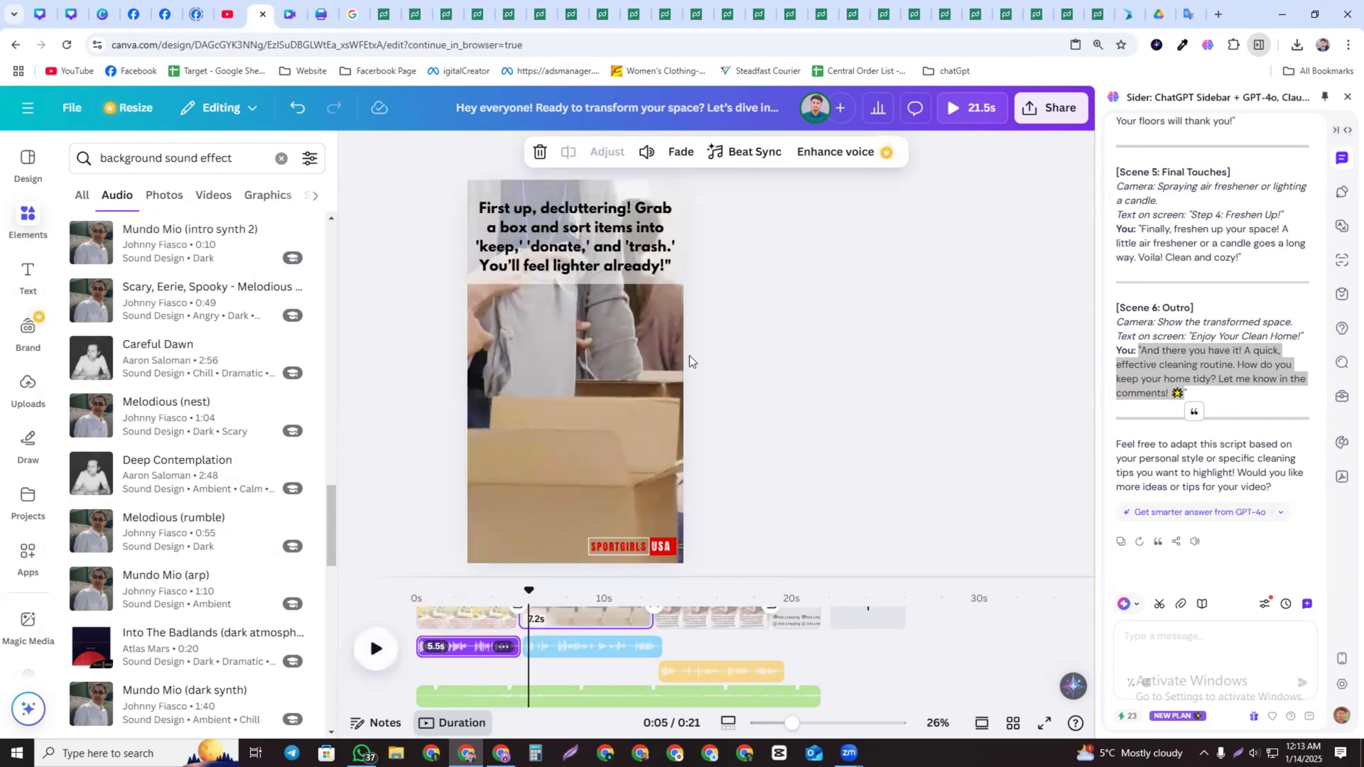
{"action": "scroll", "coordinate": [828, 648], "scroll_direction": "down", "scroll_amount": 1}
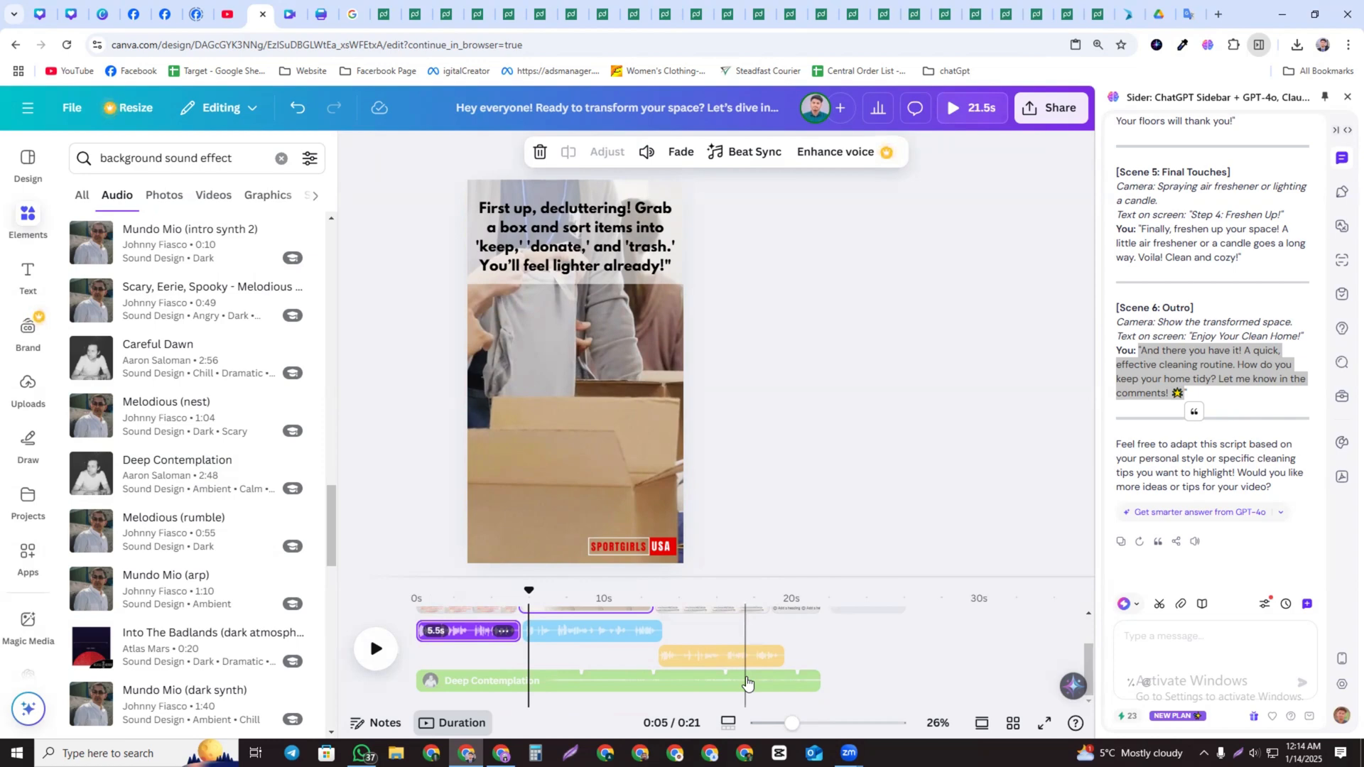
{"action": "scroll", "coordinate": [536, 649], "scroll_direction": "up", "scroll_amount": 1}
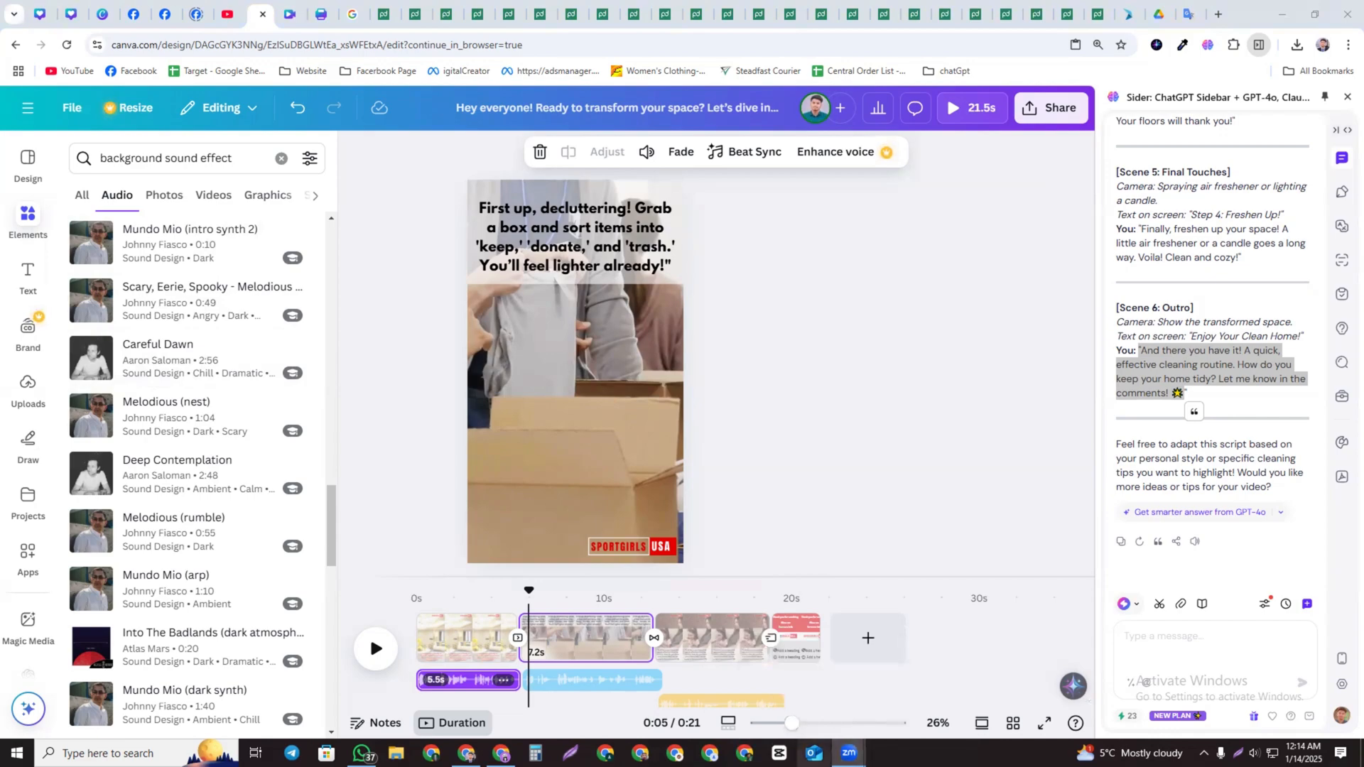
{"action": "left_click", "coordinate": [1288, 12]}
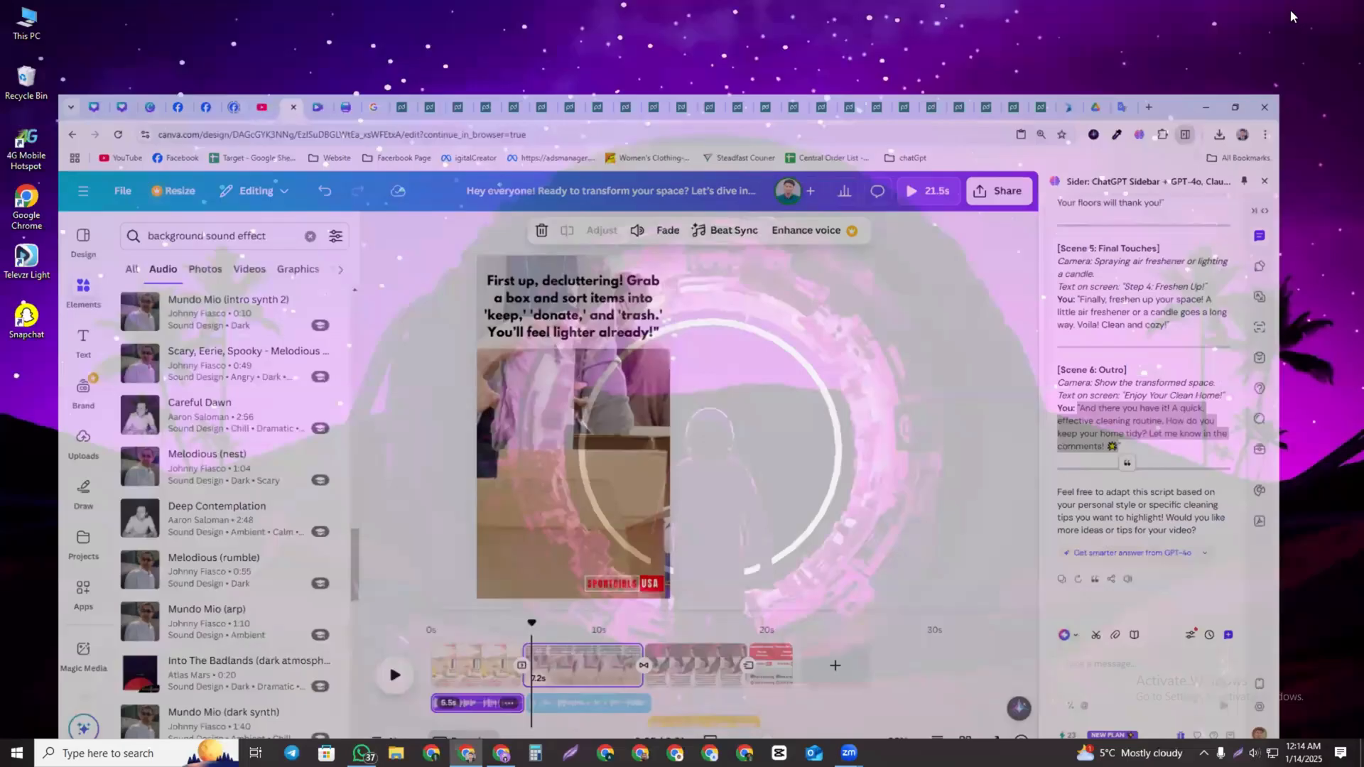